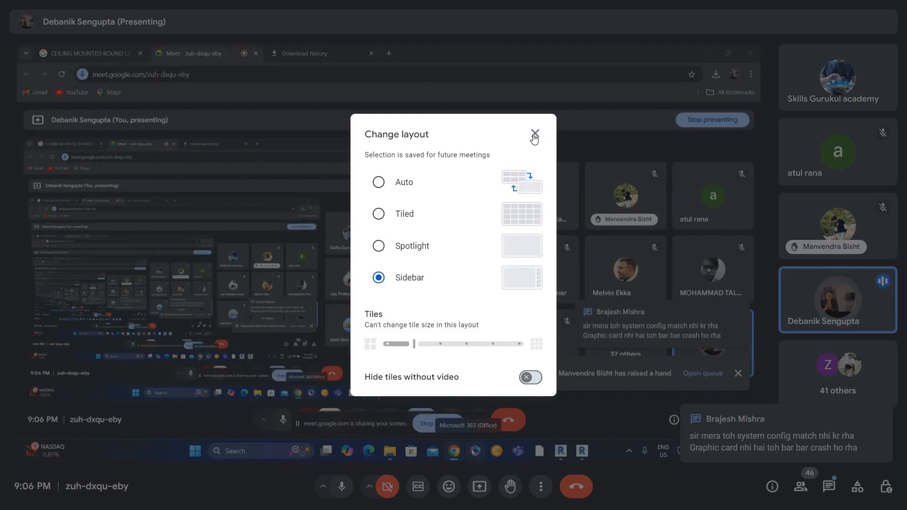
Step: Close the call layout settings and mute the microphone
click(535, 133)
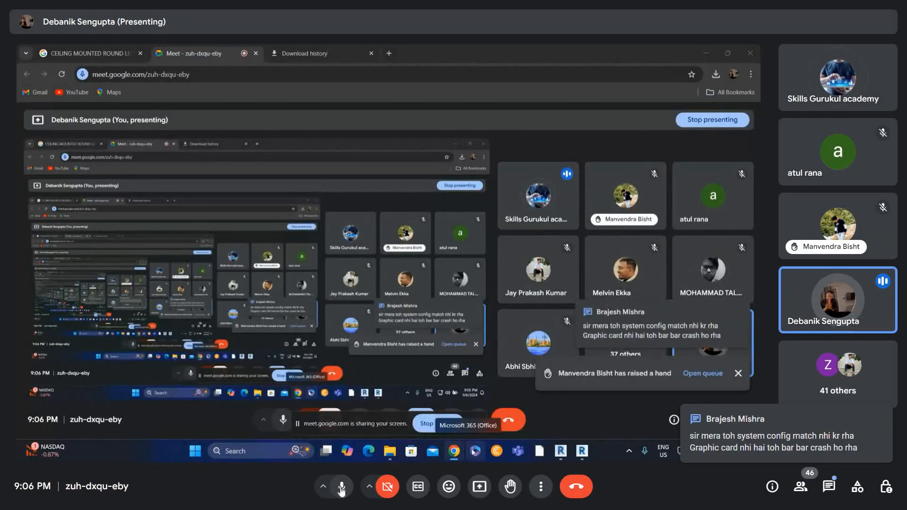
click(340, 487)
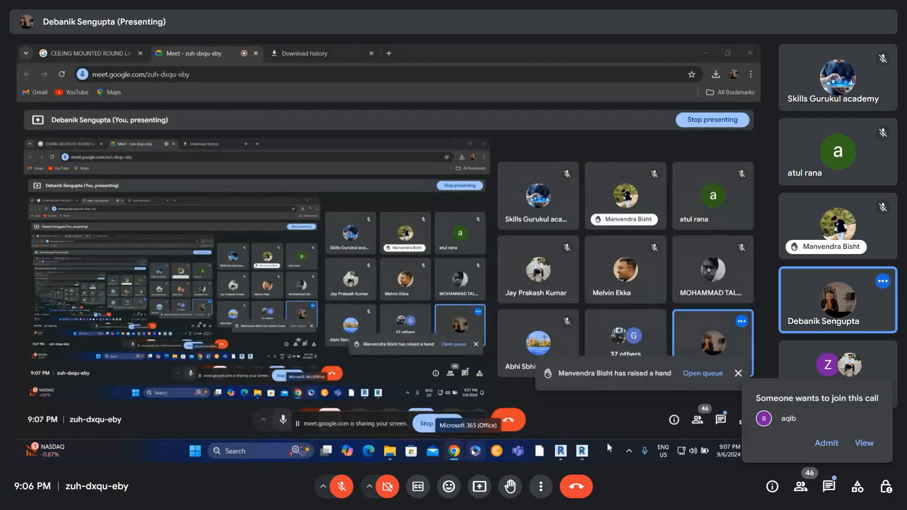
Step: Admit the single person asking to join, admit everyone else waiting in one go, and close the participant list
click(826, 443)
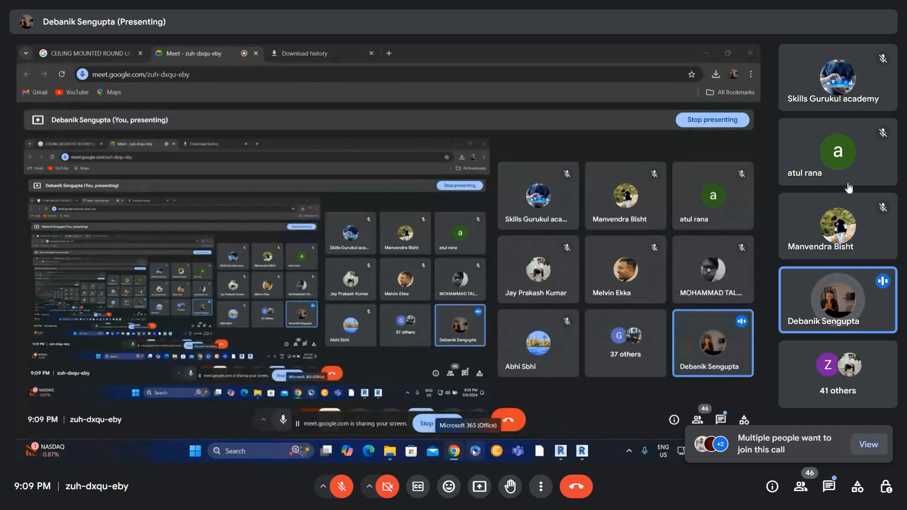
click(868, 445)
click(855, 177)
click(557, 289)
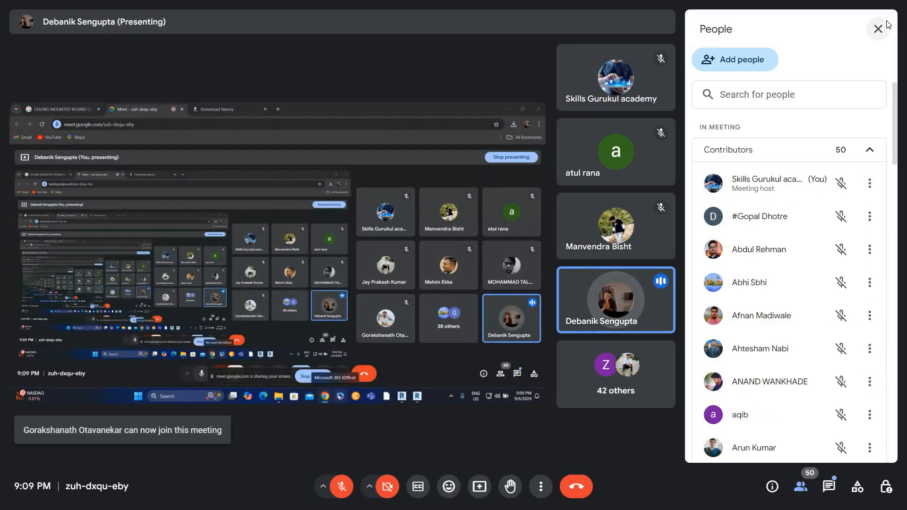
click(887, 24)
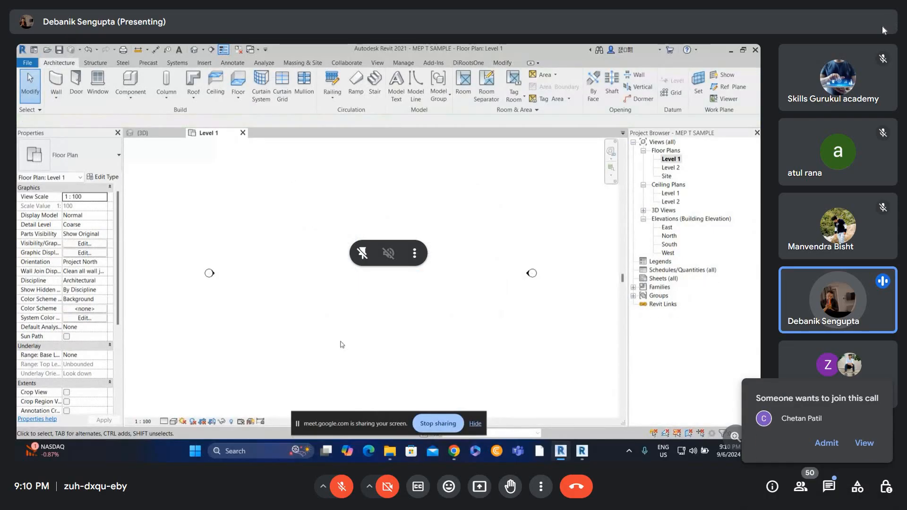
Step: Admit two people individually as their join requests arrive, and close the participant list
click(827, 443)
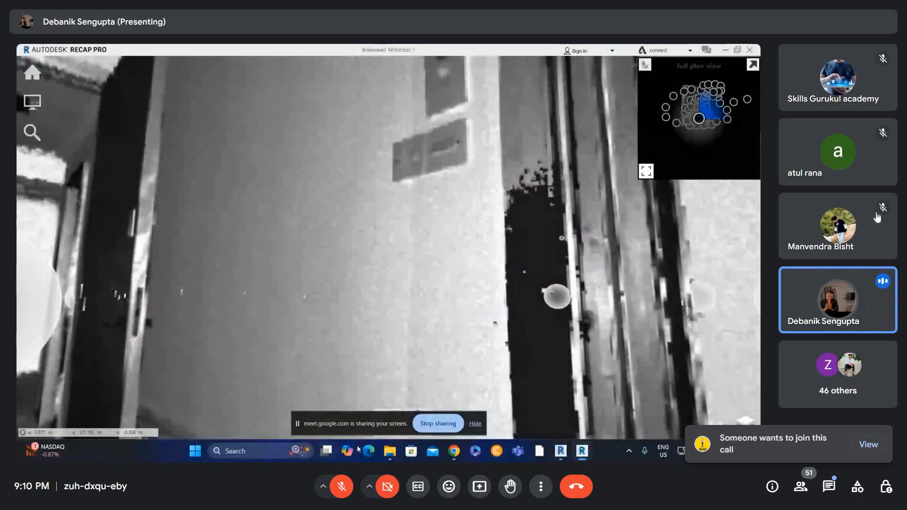
click(870, 444)
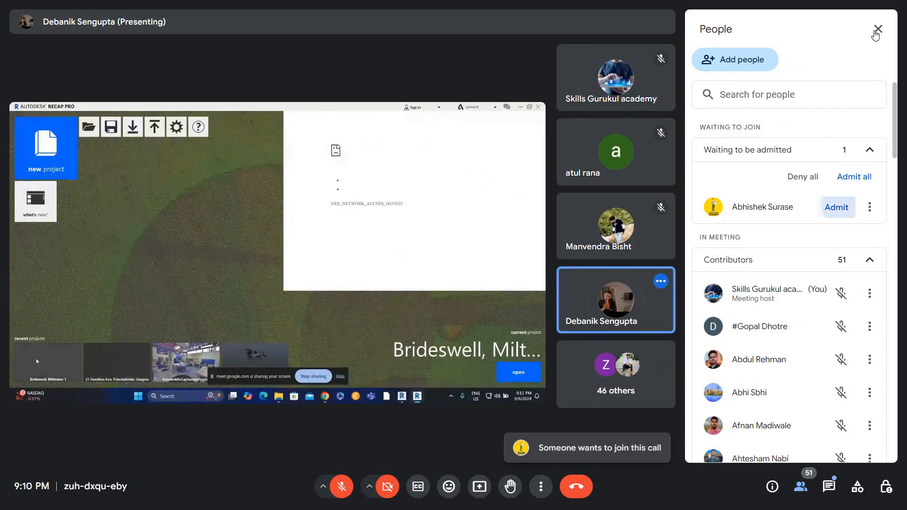
click(878, 29)
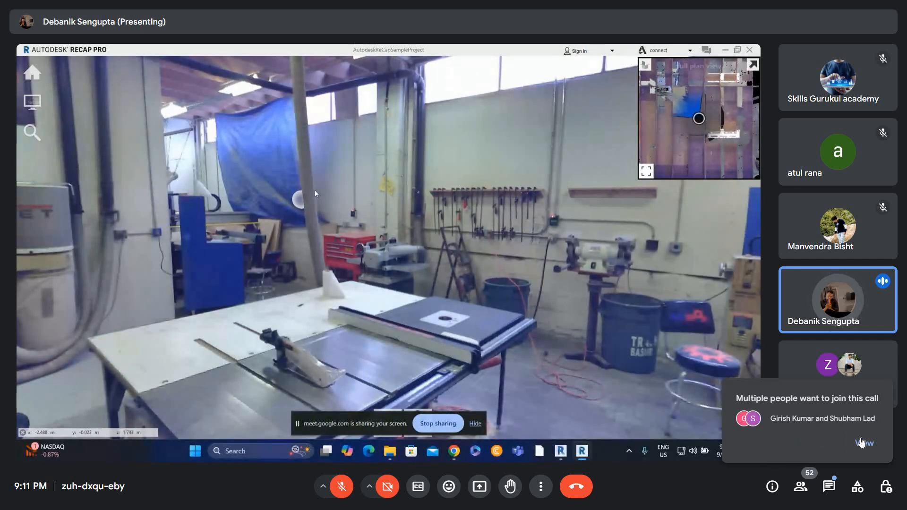
Step: Admit both people waiting to join the call together and close the participant list
click(865, 442)
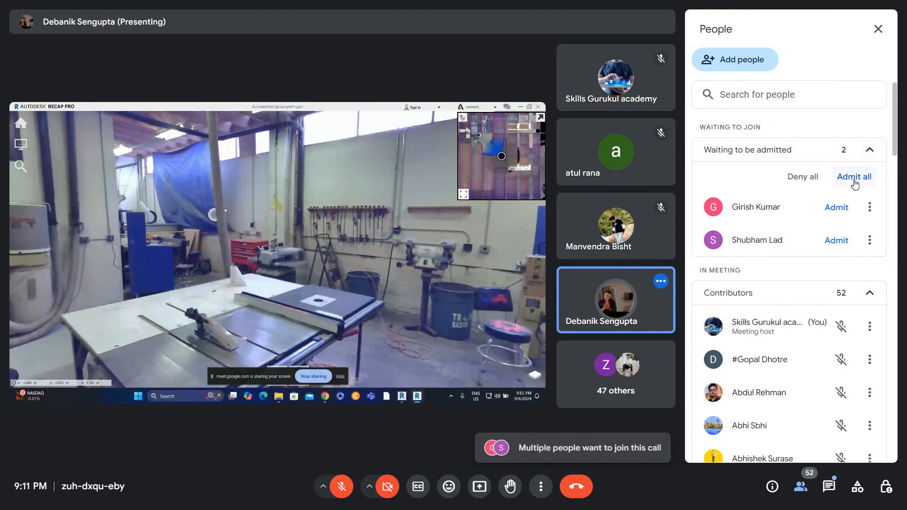
click(854, 177)
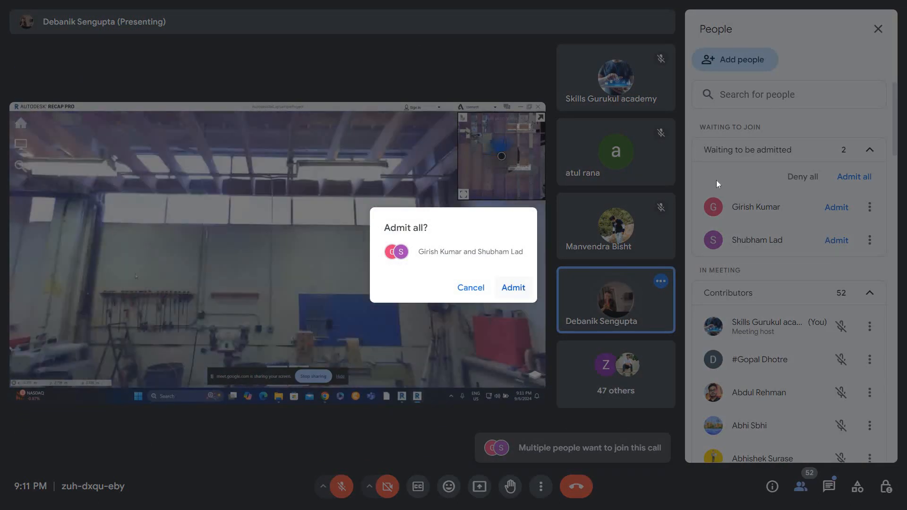
key(Return)
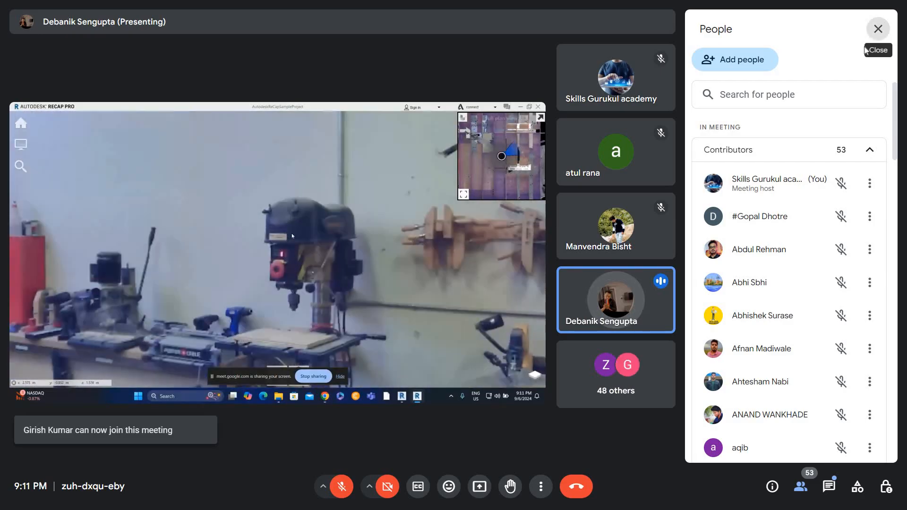
click(879, 27)
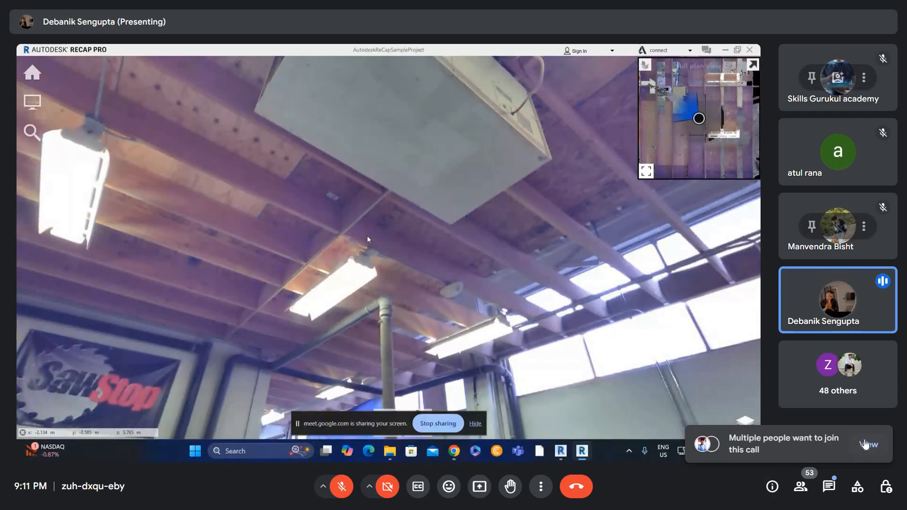
Step: Review the new join requests, admit all of them at once, and hide the participant list
click(867, 446)
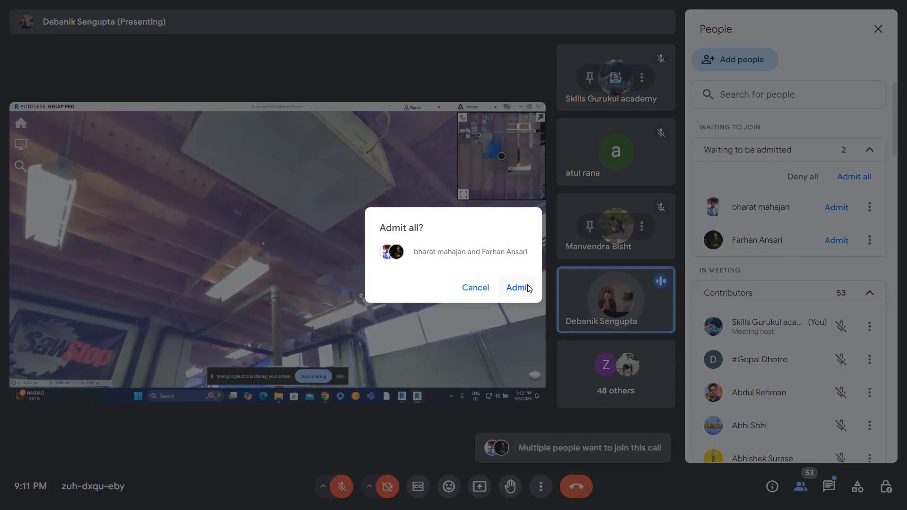
click(520, 288)
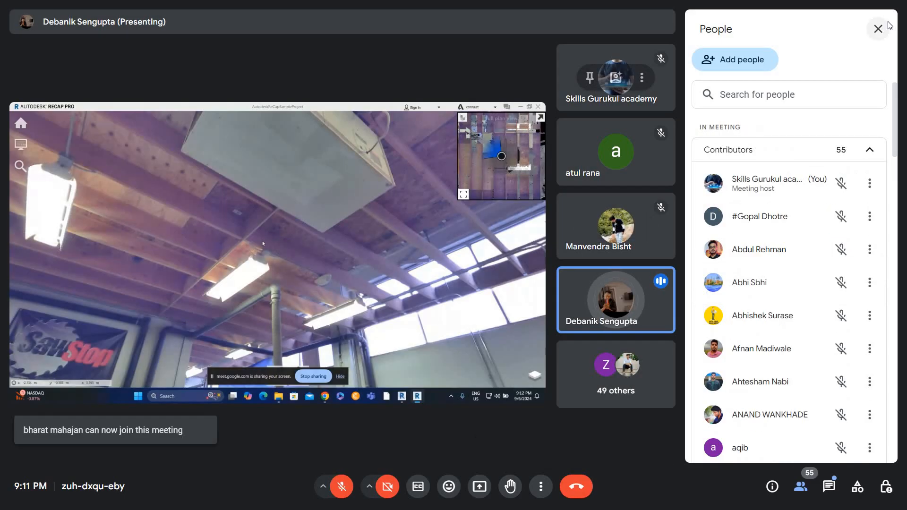
click(888, 26)
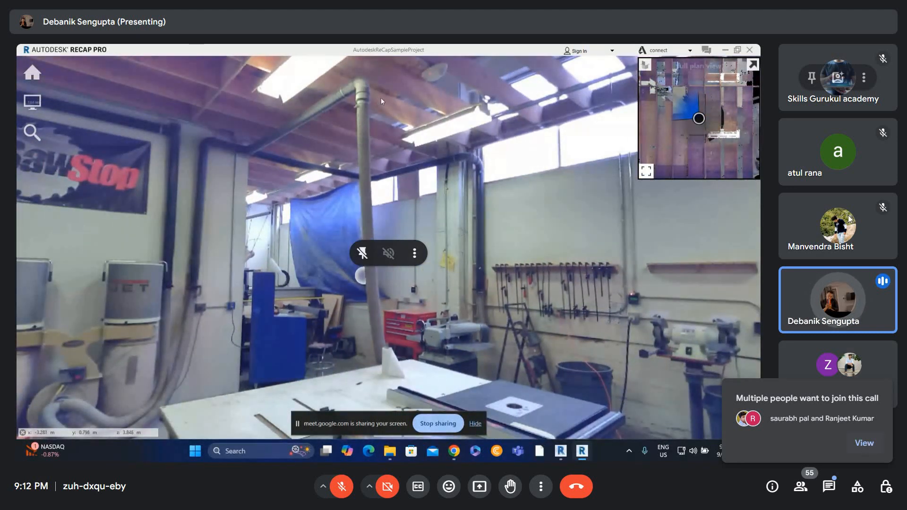
Step: Let the two newly waiting people into the meeting with one bulk admission and close the participant list
click(866, 443)
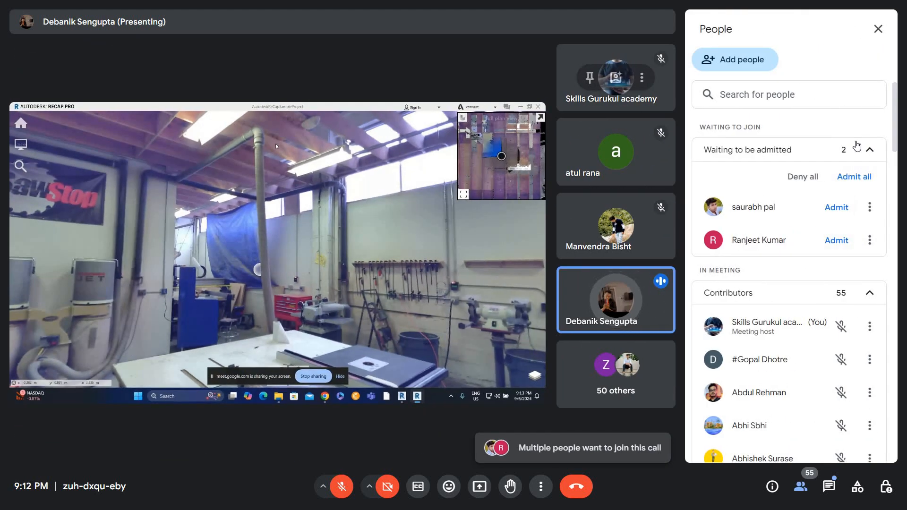
click(854, 177)
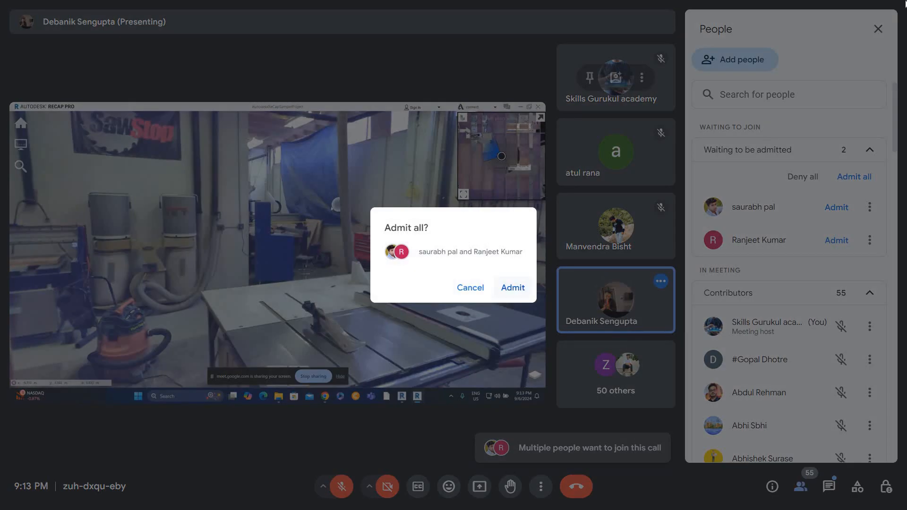
key(Return)
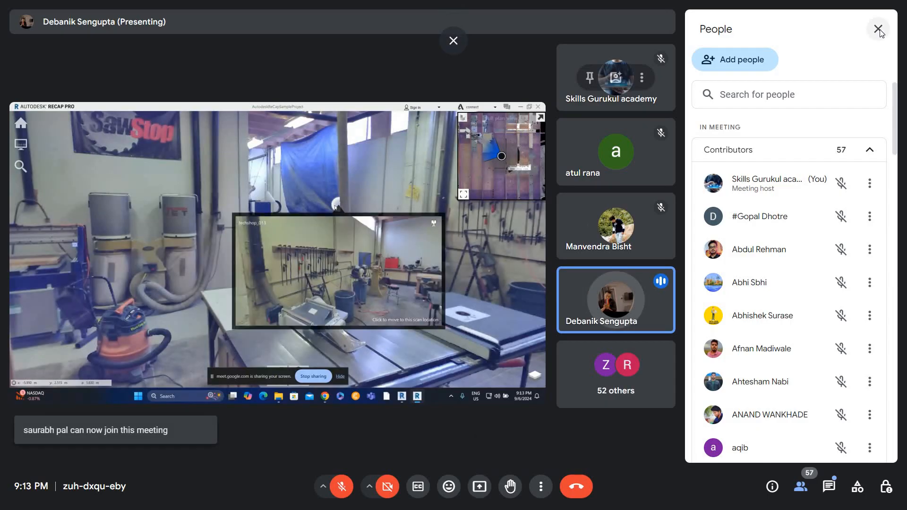
click(878, 29)
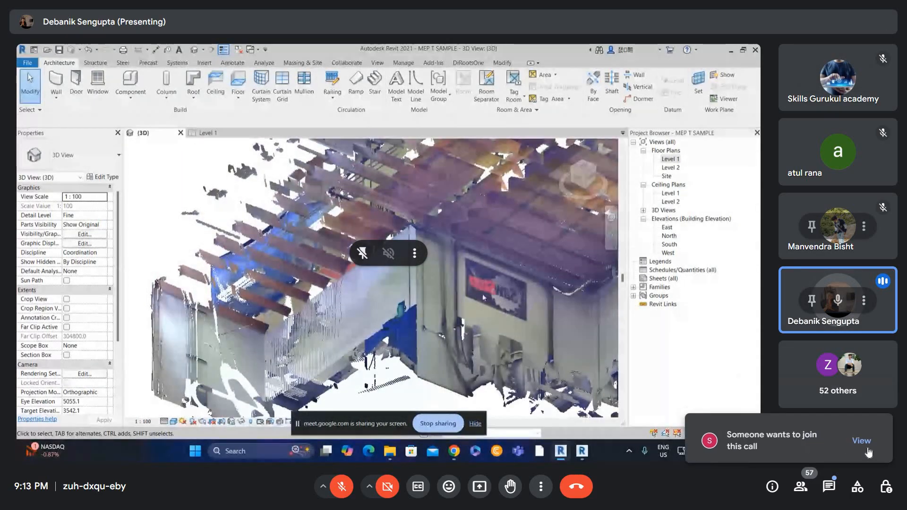
Step: Admit all people waiting to join during the Revit point cloud presentation, and close the participant list
click(867, 445)
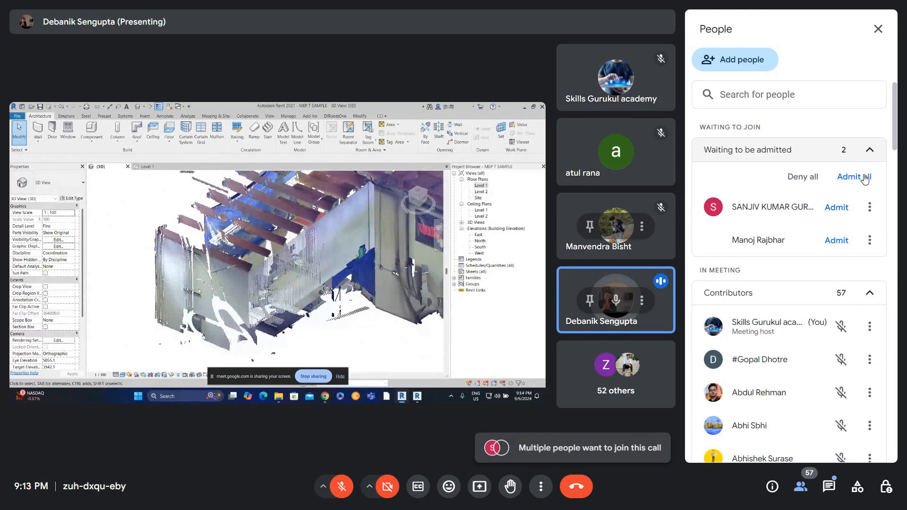
click(855, 177)
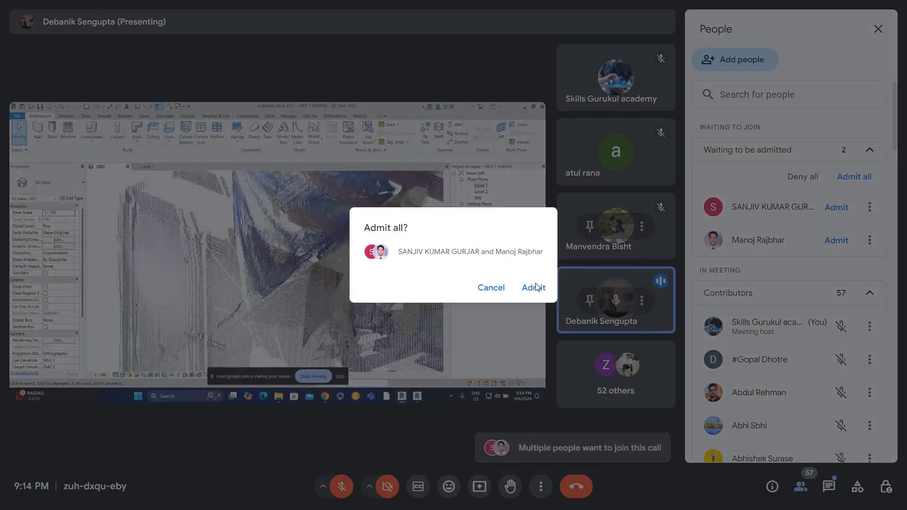
key(Return)
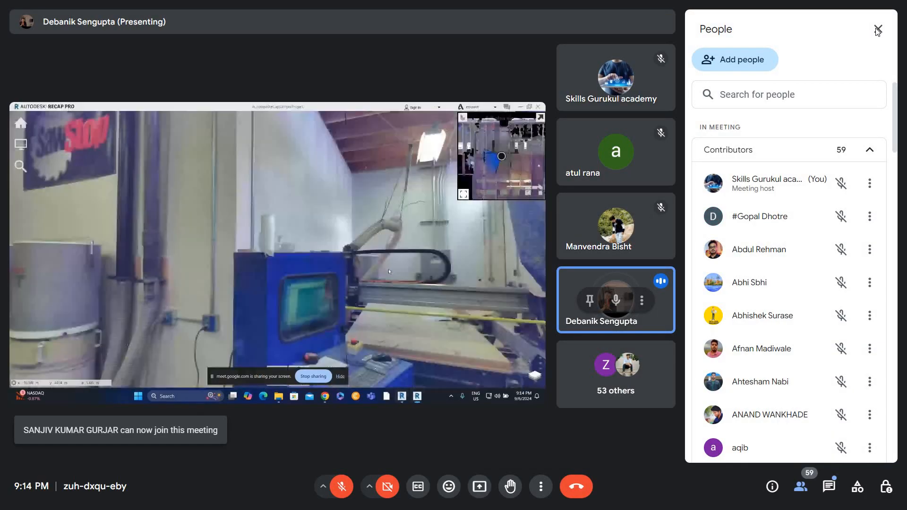
click(877, 29)
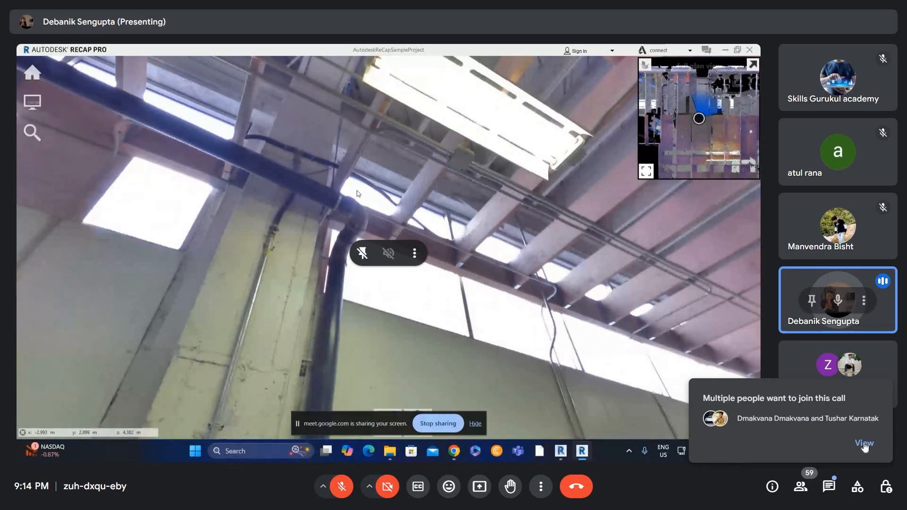
Step: Open the pending join requests, confirm admission for everyone waiting, and return to the full presentation view
click(864, 445)
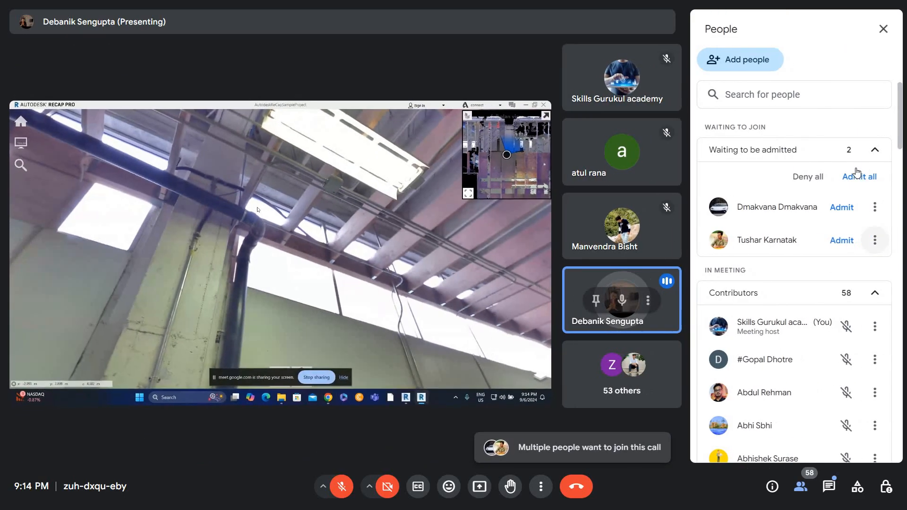
click(858, 176)
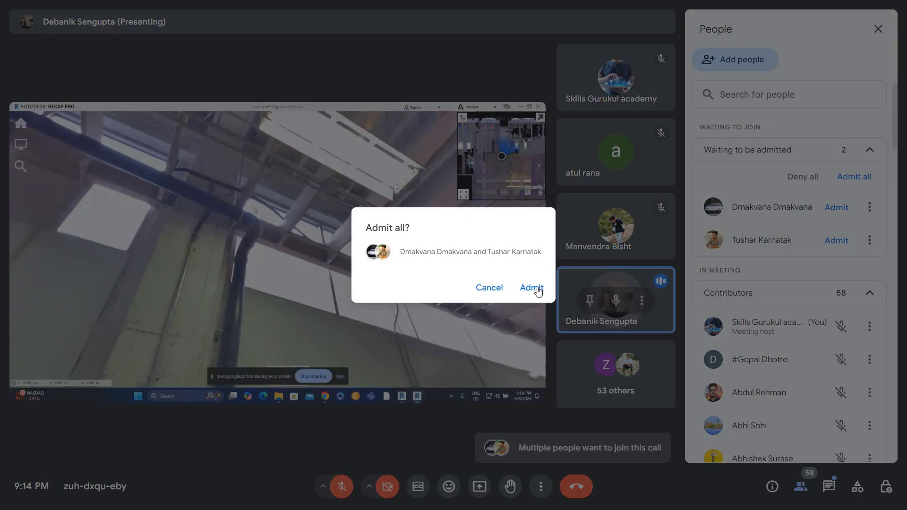
key(Return)
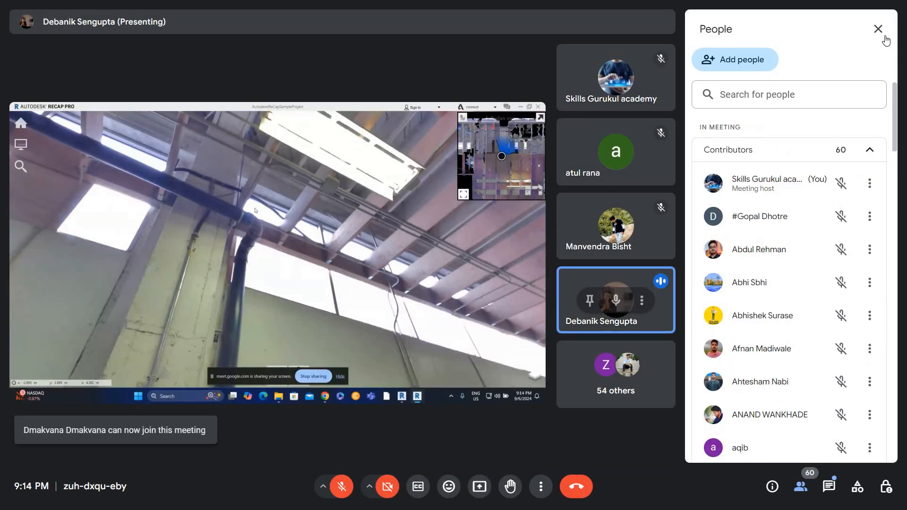
click(884, 36)
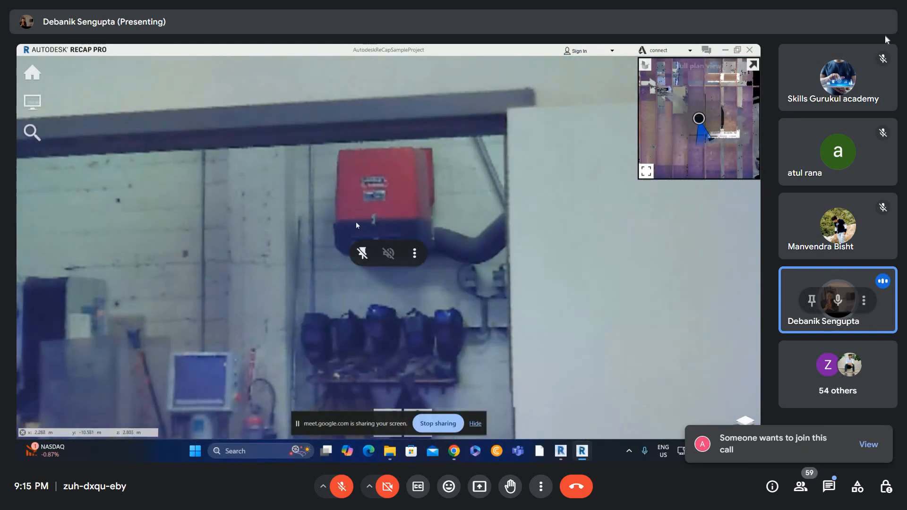
Step: Admit three people individually as each asks to join the call, and close the participant list
click(861, 445)
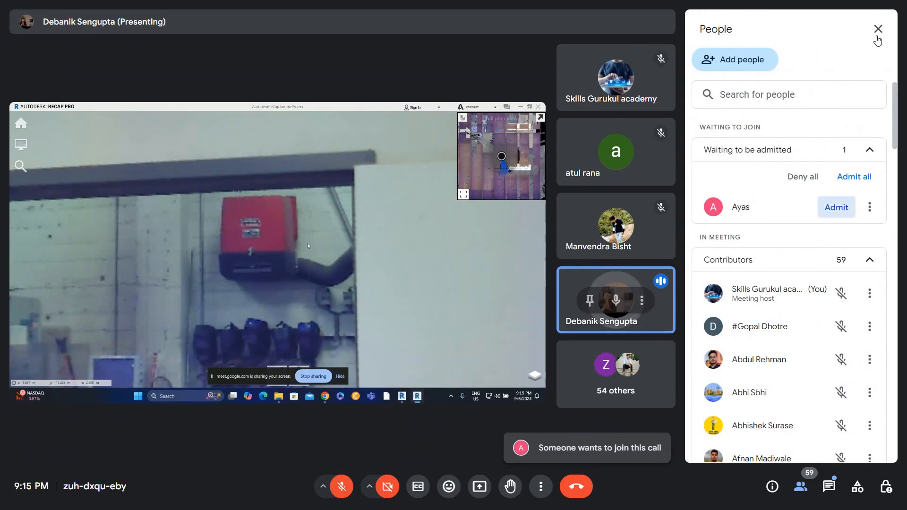
click(879, 29)
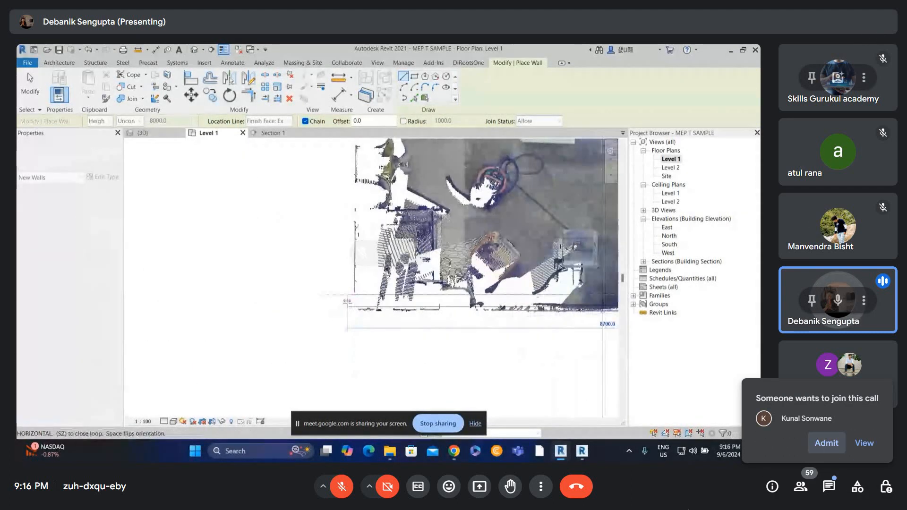
click(827, 442)
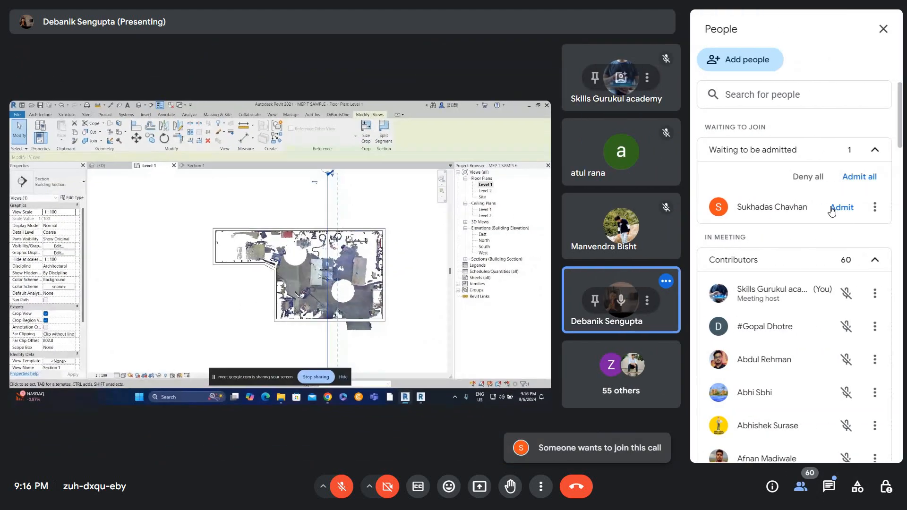
click(832, 208)
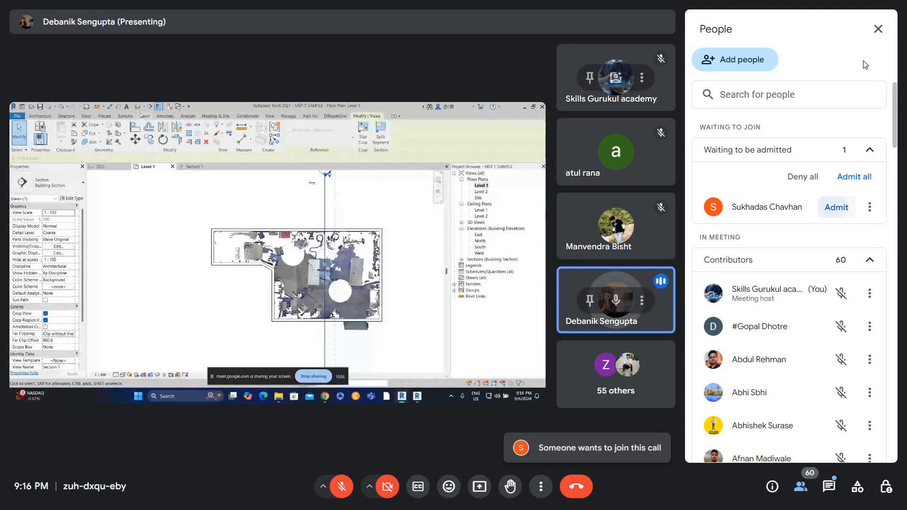
click(879, 30)
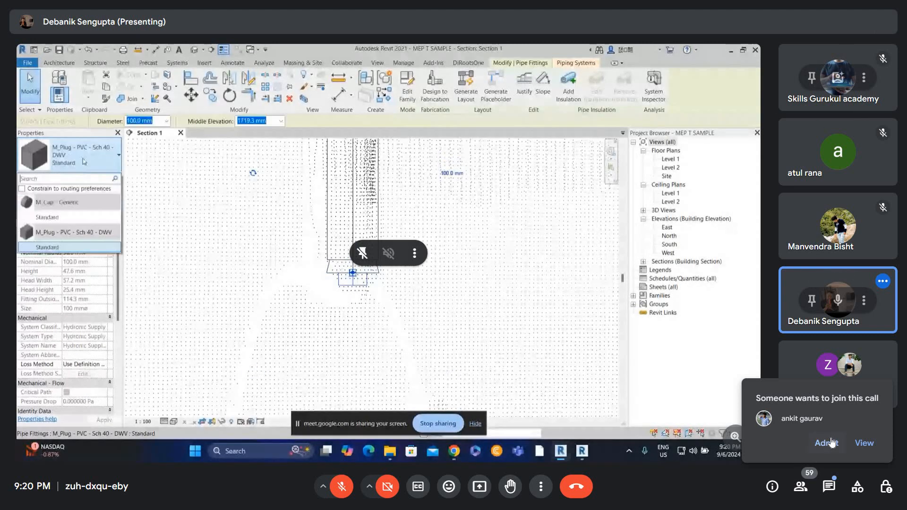
Step: Admit the person asking to join the call and dismiss the raised-hands notification
click(827, 443)
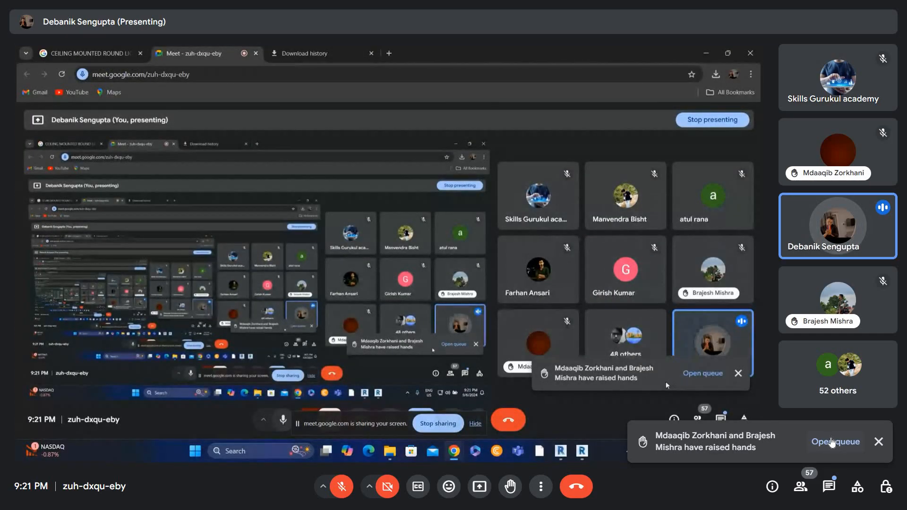
click(878, 442)
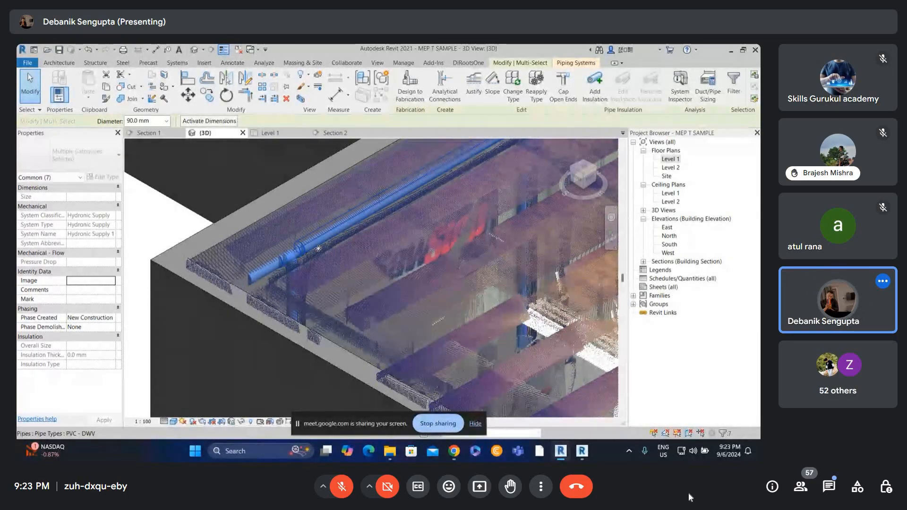
shift+middle_drag(319, 248, 412, 330)
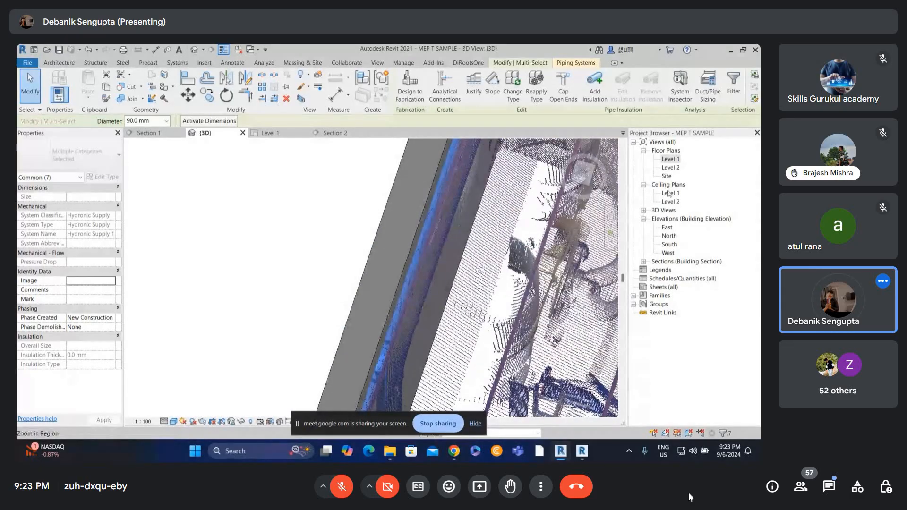
Step: Open the Level 1 floor plan, deselect the pipe run, and set the view's detail level to Fine
double_click(670, 159)
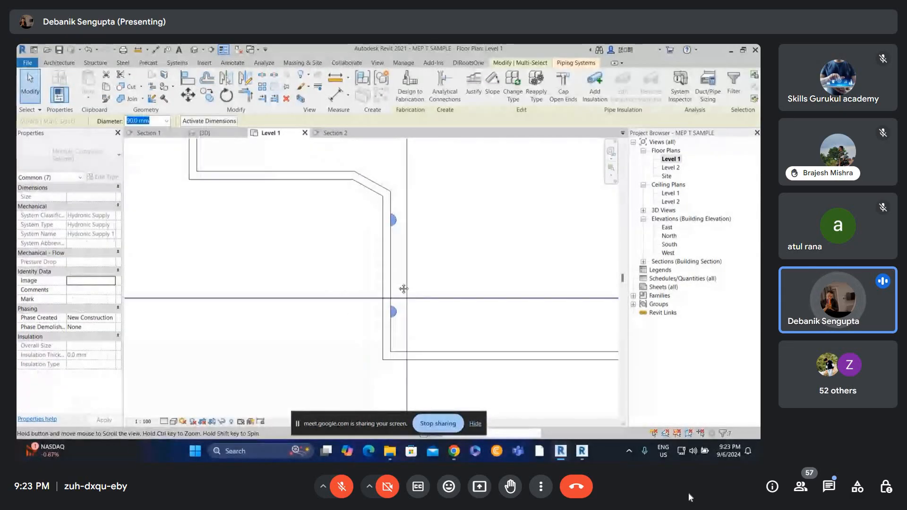
scroll(402, 237, up, 3)
key(Escape)
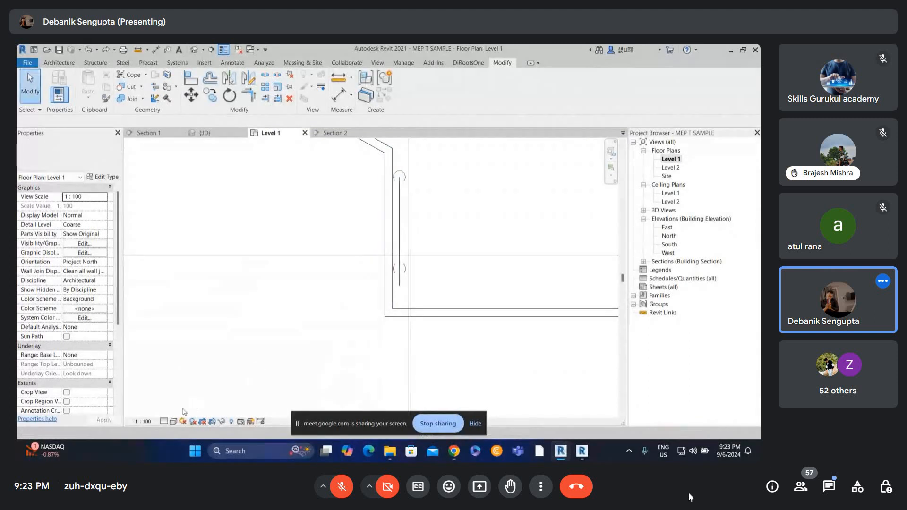
scroll(402, 218, up, 2)
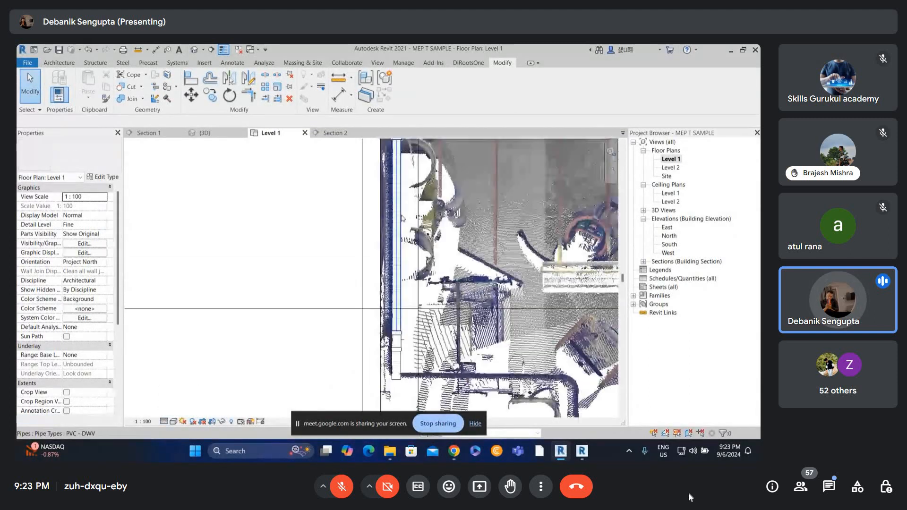
Step: Examine how the modelled pipe along the wall follows the point cloud from one end of the run to the other
click(401, 218)
scroll(403, 217, up, 2)
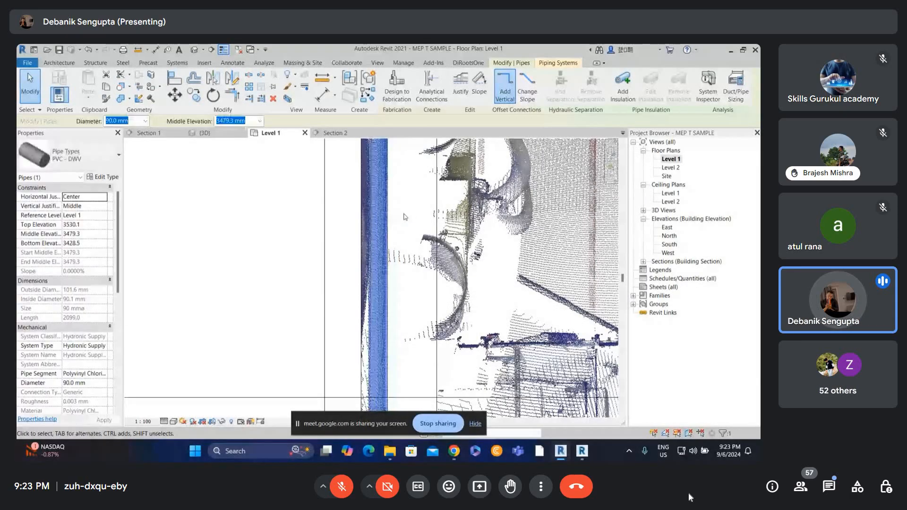
scroll(404, 217, up, 3)
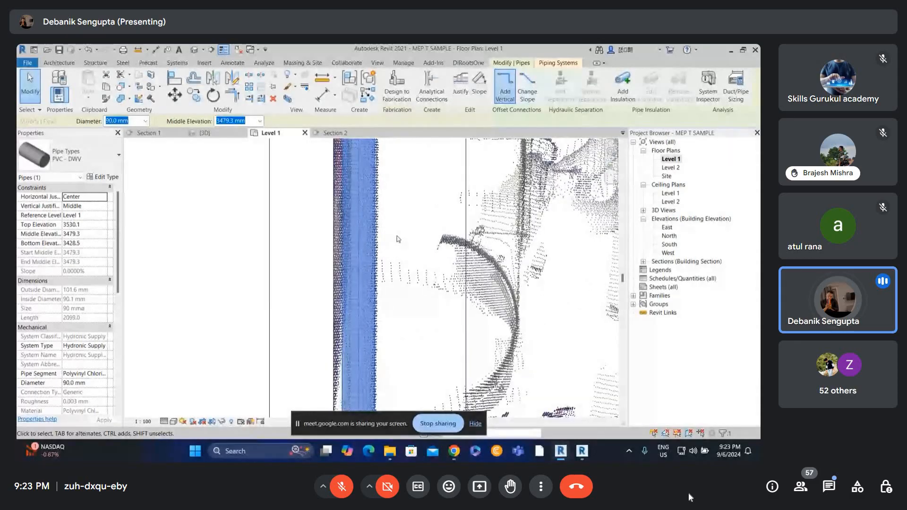
click(400, 235)
scroll(399, 239, down, 4)
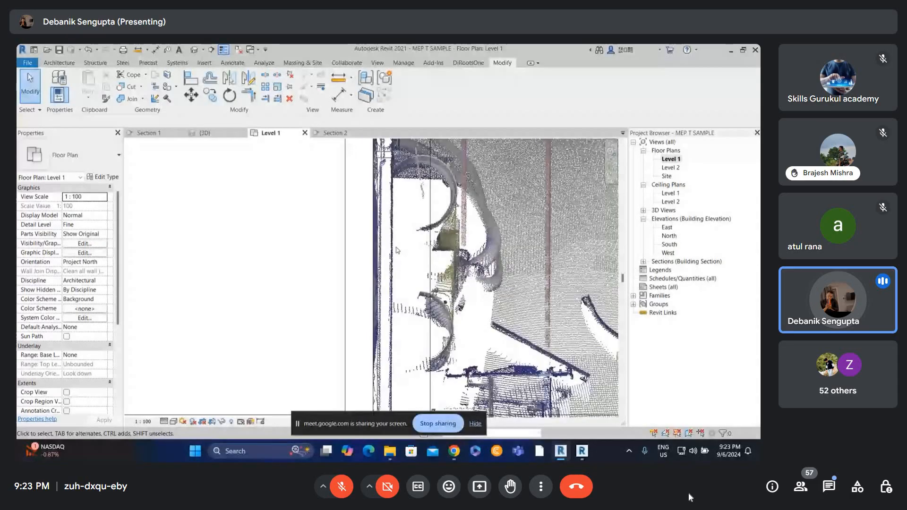
scroll(400, 227, up, 2)
middle_drag(398, 150, 401, 240)
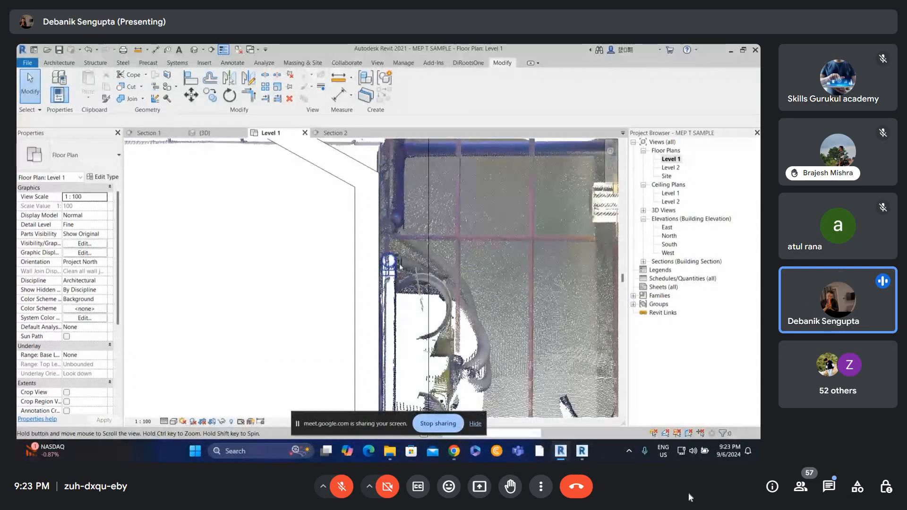
scroll(401, 240, down, 1)
scroll(401, 240, down, 1)
middle_drag(387, 371, 391, 219)
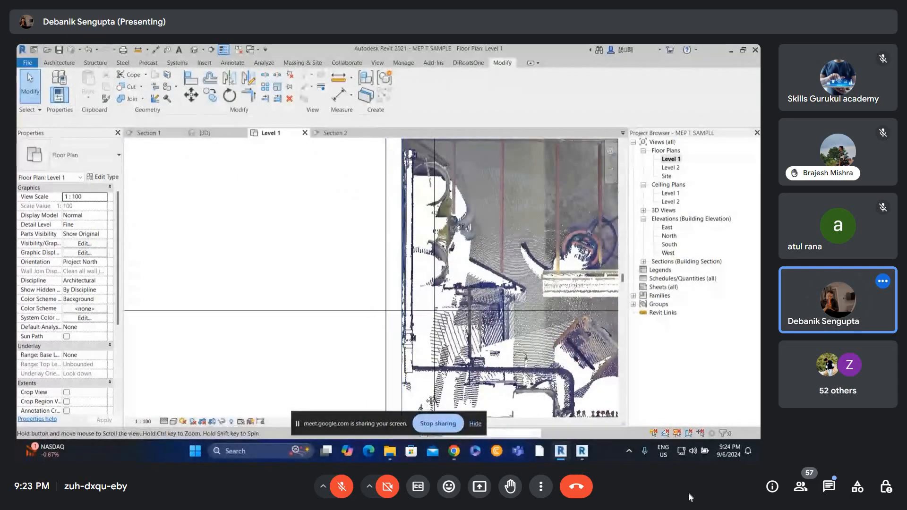
Step: Try to draw a pipe from the short segment's open end along the perpendicular scanned pipe run
middle_drag(400, 373, 401, 303)
scroll(401, 302, up, 1)
click(391, 296)
right_click(393, 304)
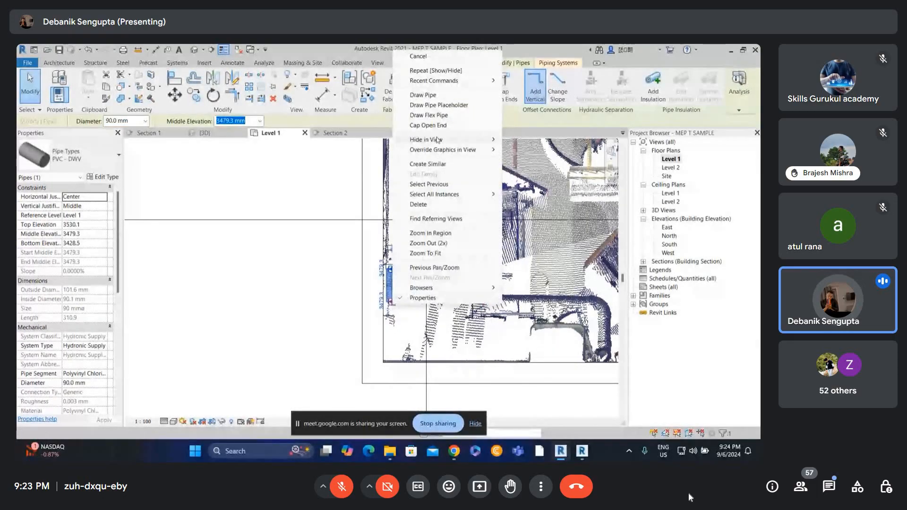
click(439, 96)
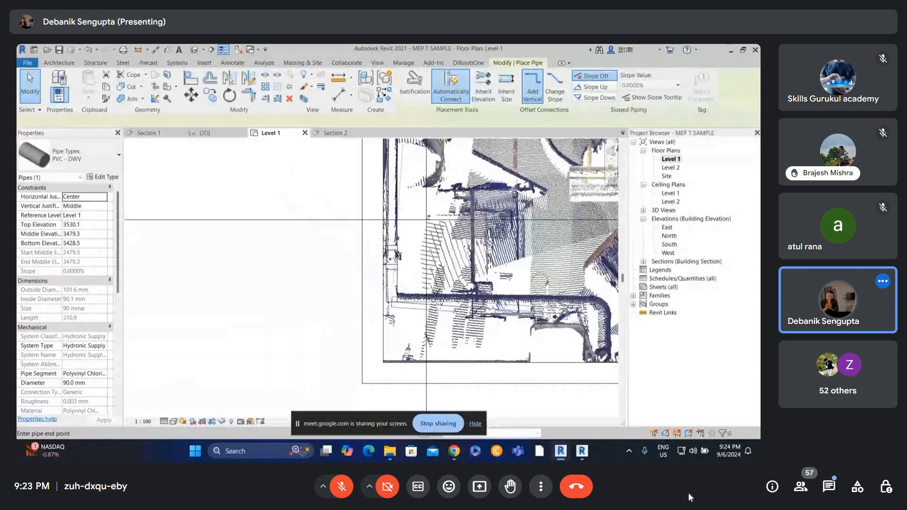
click(574, 295)
scroll(573, 294, up, 1)
key(Escape)
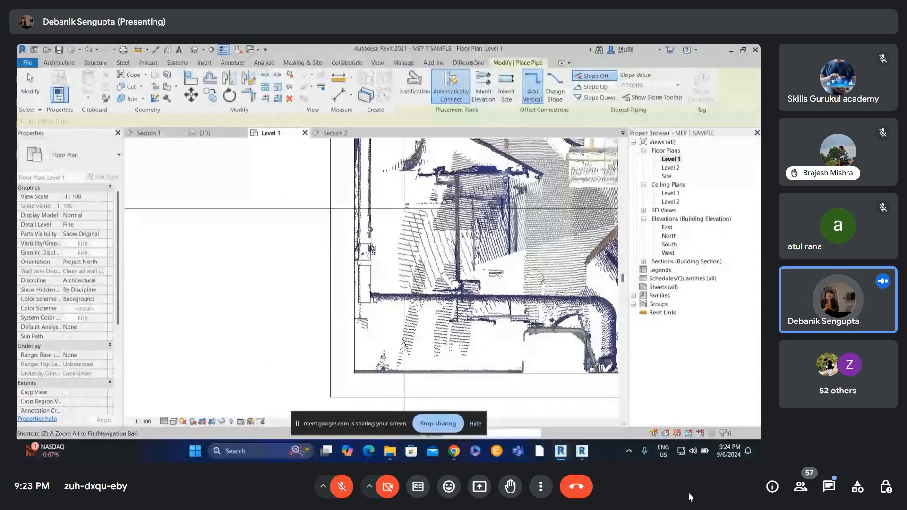
key(Escape)
Step: Draw a 90 mm pipe about 1492 mm long from the short segment's open end, at right angles along the scanned pipe
click(373, 298)
right_click(373, 300)
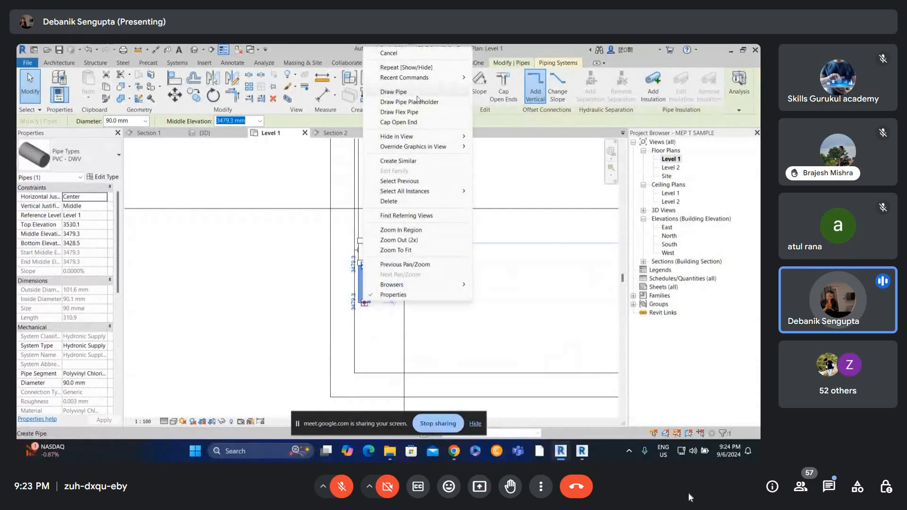
click(418, 97)
click(559, 302)
key(Escape)
key(Escape)
scroll(497, 298, up, 1)
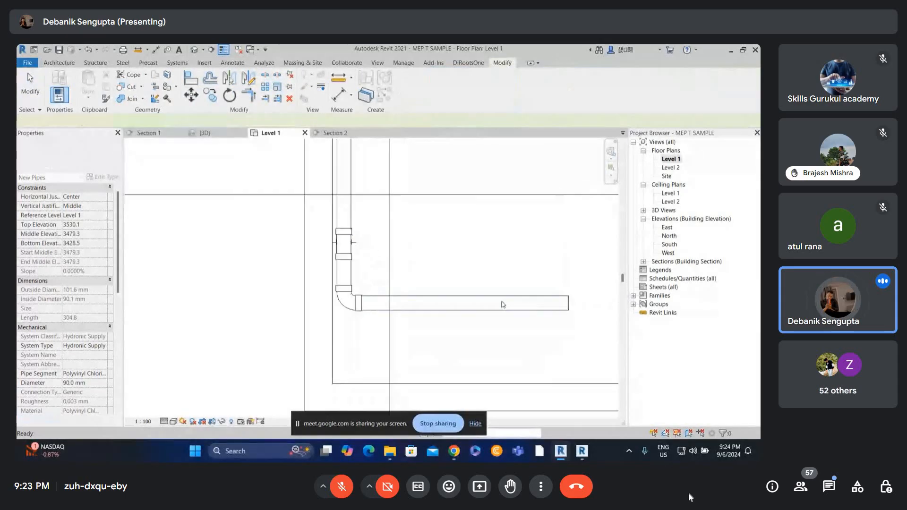
scroll(503, 305, up, 2)
click(502, 300)
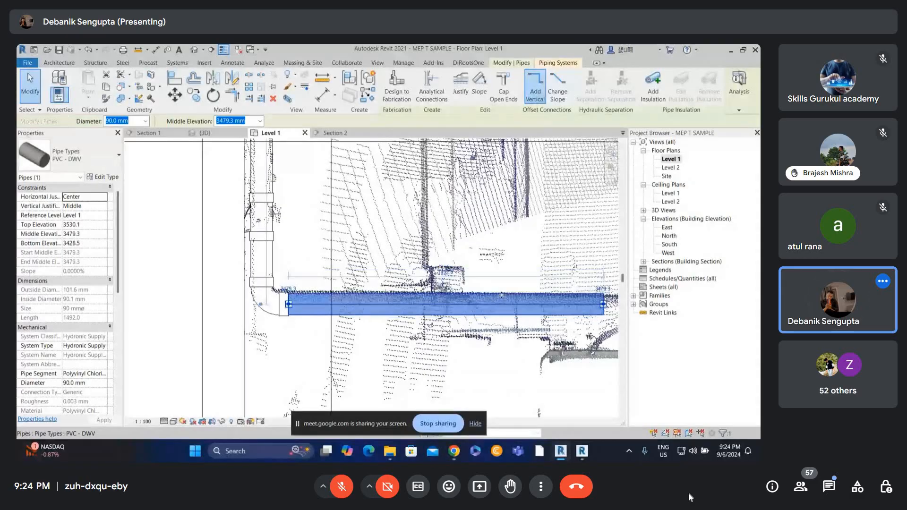
scroll(569, 303, down, 1)
middle_drag(569, 304, 392, 240)
right_click(418, 239)
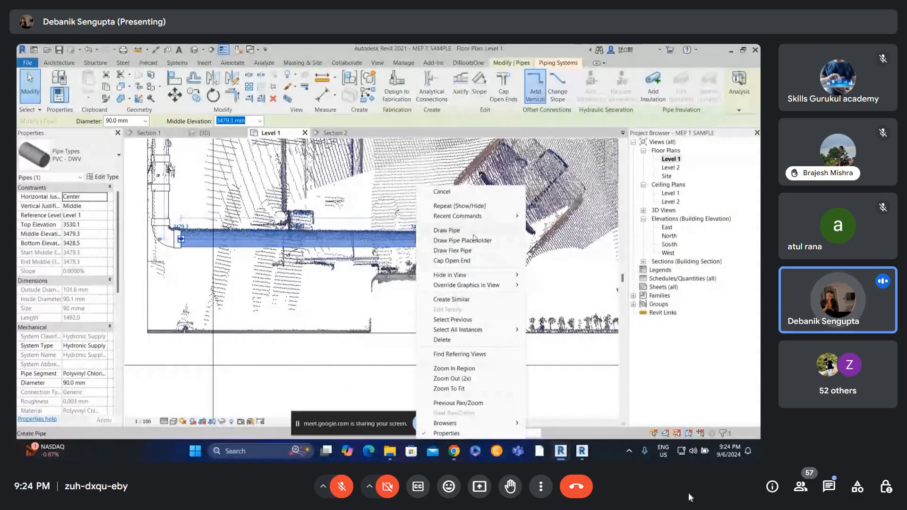
click(470, 232)
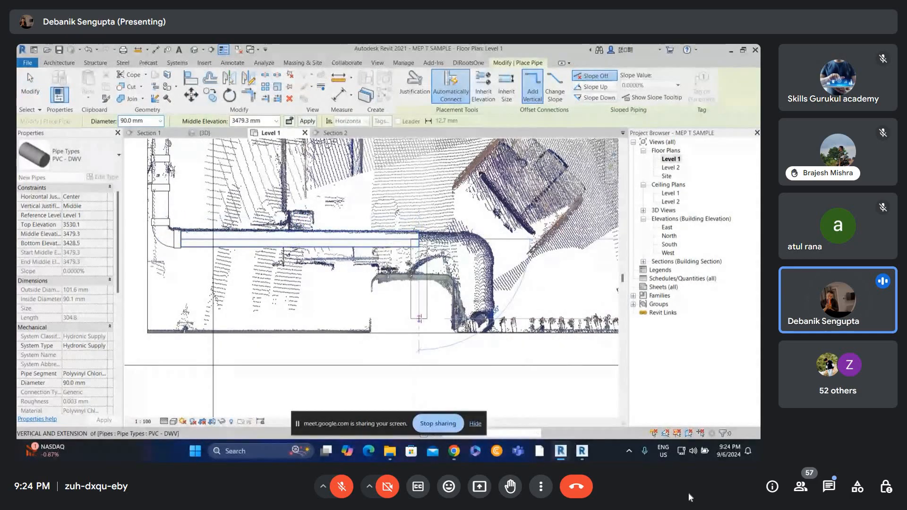
key(Escape)
key(Escape)
scroll(426, 256, down, 1)
Step: Open the default 3D view and isolate the wall-side pipe run with a section box
click(194, 49)
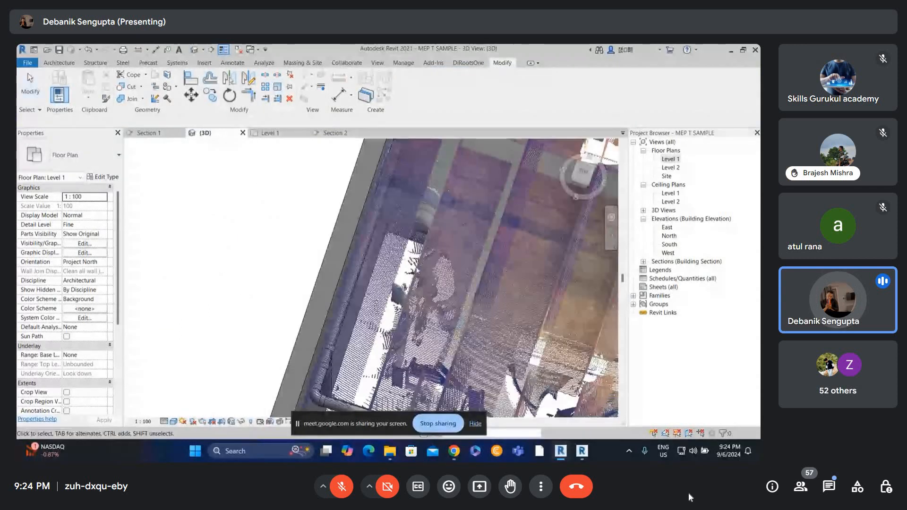
scroll(427, 277, up, 3)
scroll(400, 231, down, 5)
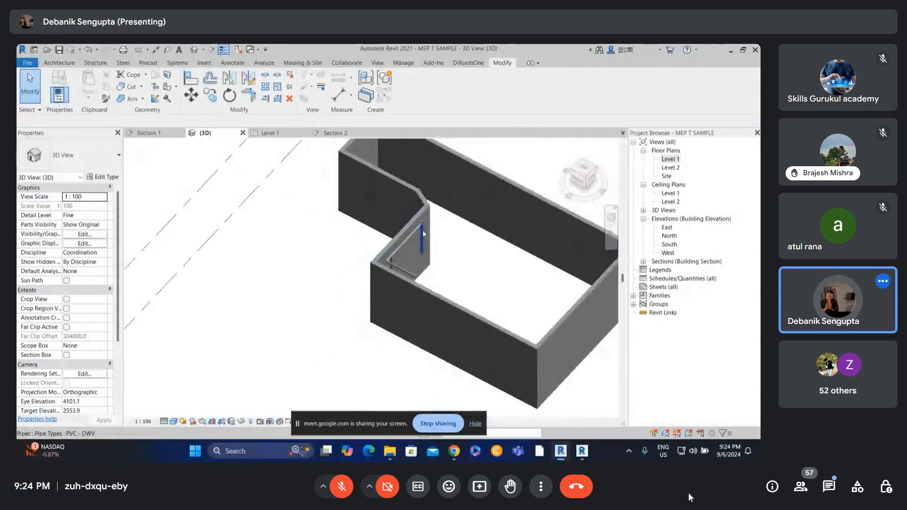
scroll(371, 271, up, 2)
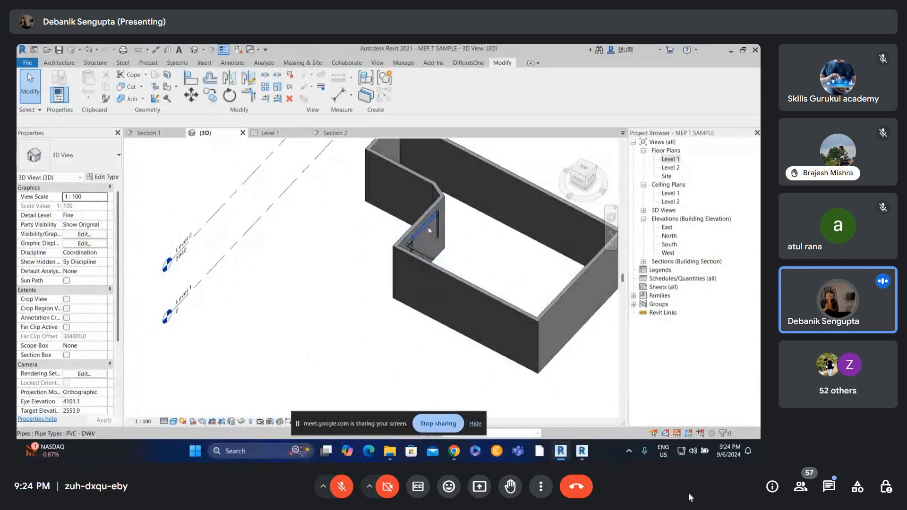
click(430, 230)
key(b)
key(x)
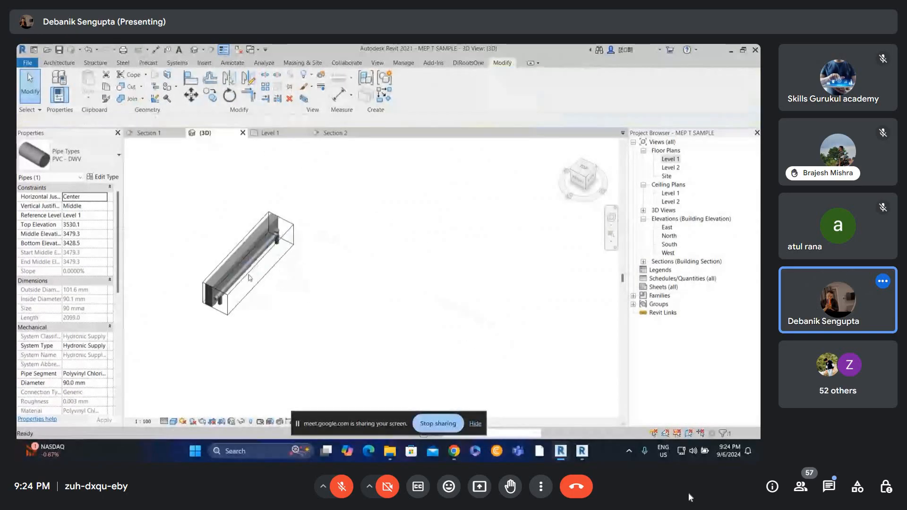
Step: Enlarge the section box to take in the pipe continuing around the corner and its surrounding point cloud
click(258, 303)
drag(283, 282, 222, 342)
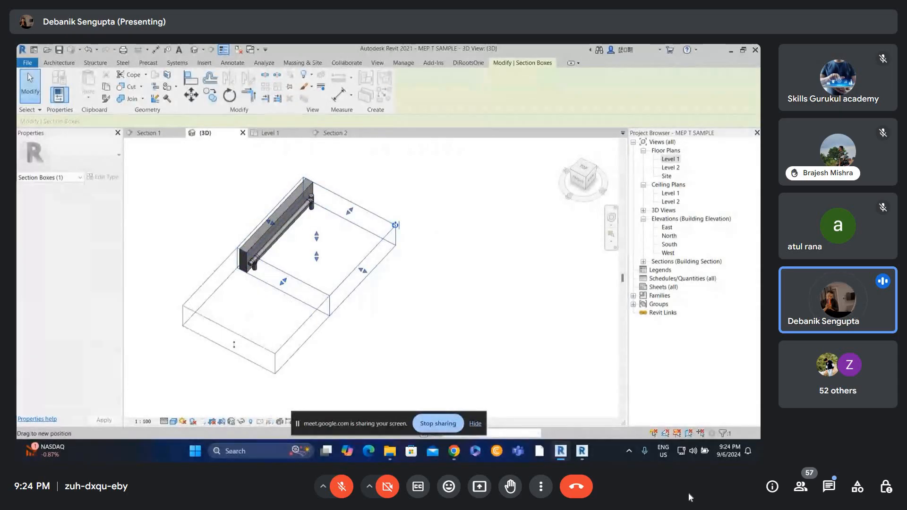
scroll(212, 312, up, 2)
shift+middle_drag(371, 338, 246, 345)
key(z)
scroll(323, 340, up, 2)
scroll(262, 300, up, 1)
Step: From the top view, extend the 90 mm pipe from its open end to the scanned bend and turn it toward the wall
click(582, 174)
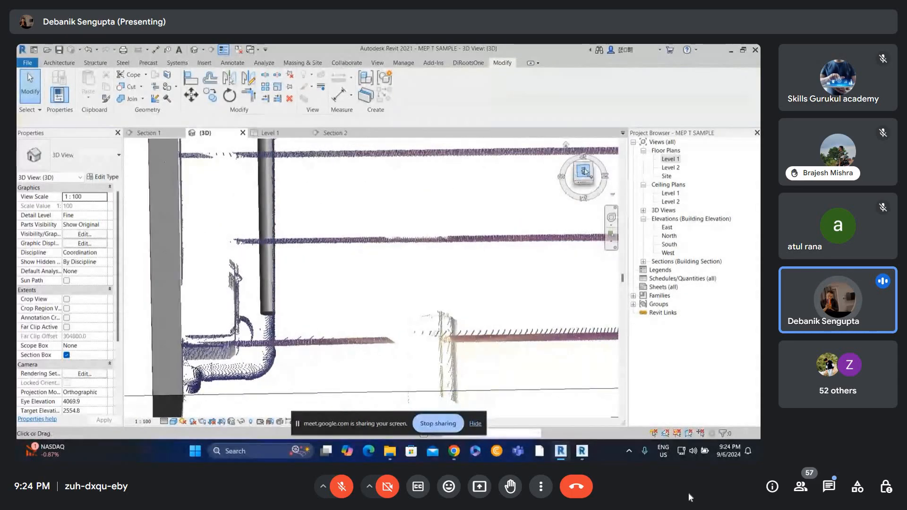
scroll(210, 259, down, 3)
middle_drag(222, 161, 249, 269)
scroll(249, 269, up, 3)
scroll(343, 276, up, 1)
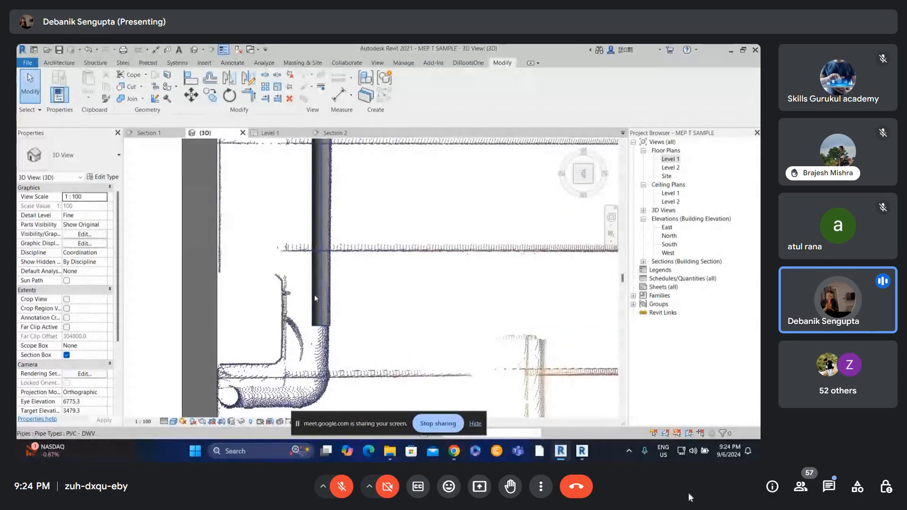
click(316, 293)
middle_drag(333, 320, 352, 272)
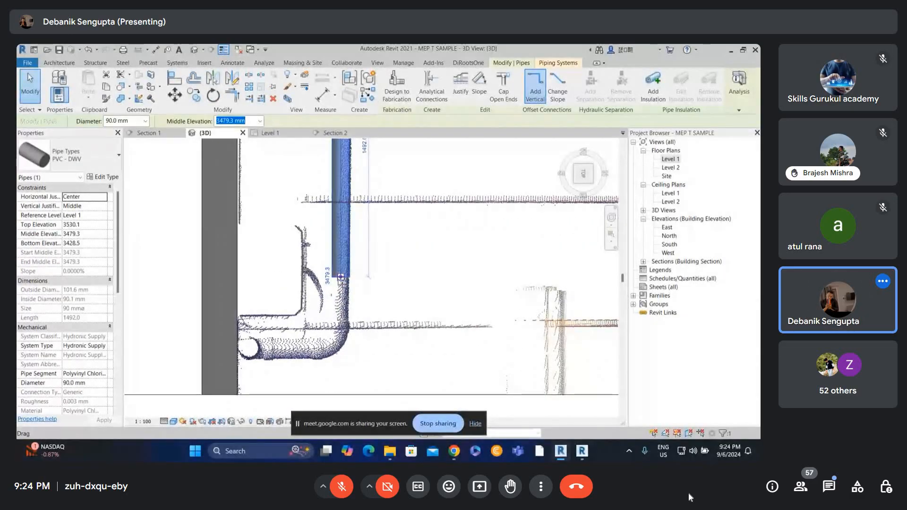
right_click(340, 277)
click(369, 206)
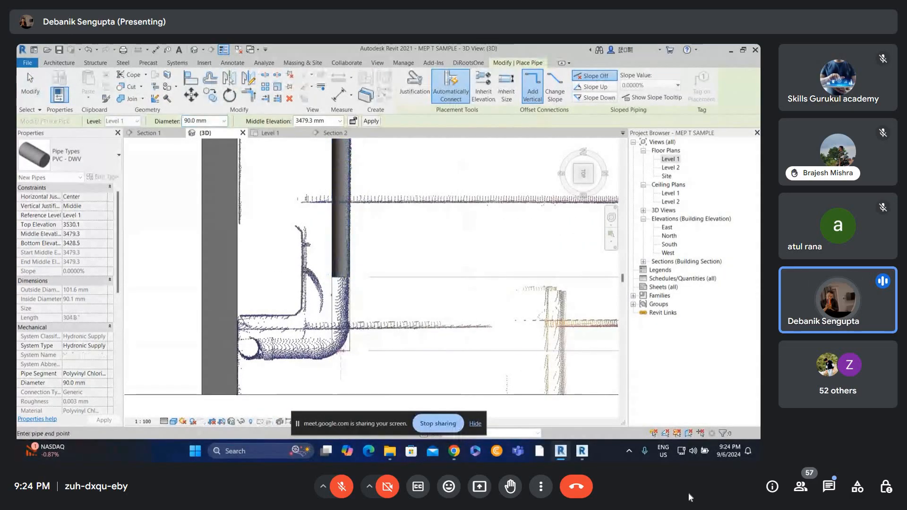
click(342, 352)
click(243, 350)
scroll(278, 333, down, 2)
key(Escape)
key(Escape)
Step: Examine the new elbow and wall-side branch against the scanned pipe in 3D
shift+middle_drag(279, 333, 267, 280)
scroll(276, 317, up, 2)
scroll(266, 279, up, 2)
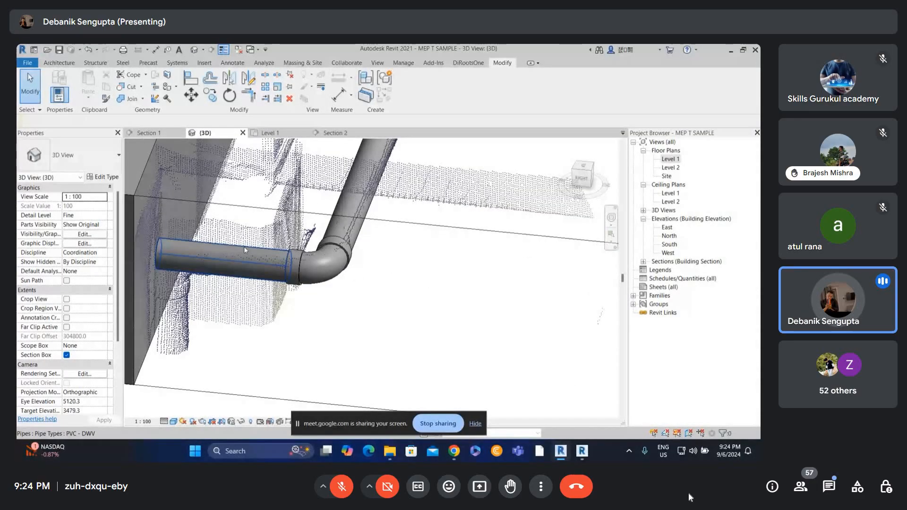
click(244, 245)
shift+middle_drag(244, 246, 222, 303)
click(670, 159)
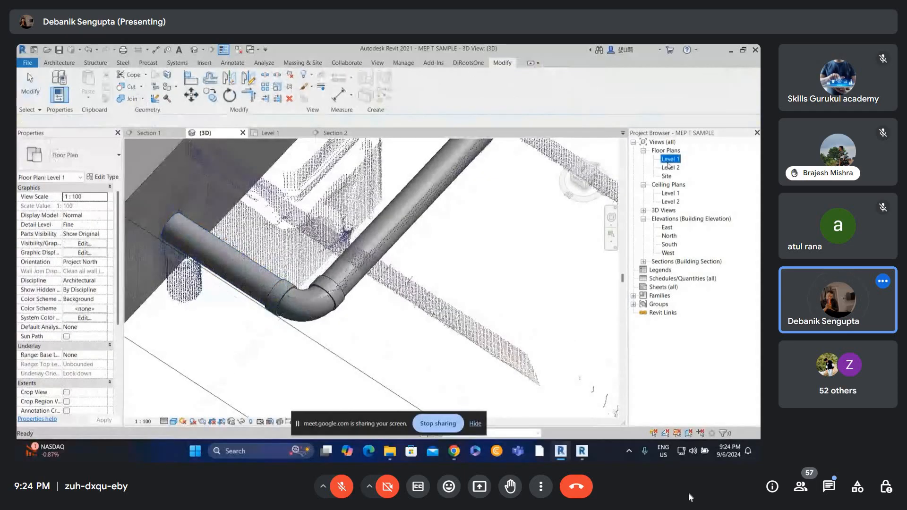
scroll(372, 270, down, 2)
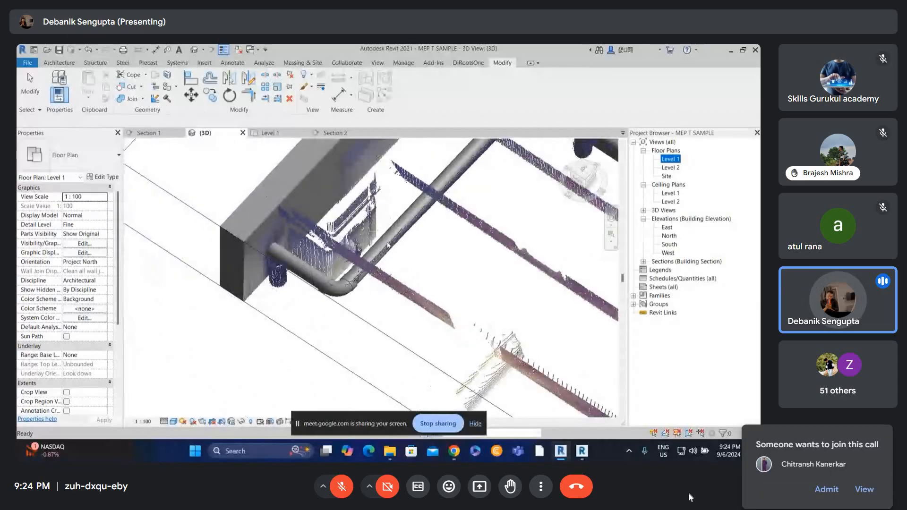
Step: Delete the elbow and the short branch pipe leading to the wall
click(396, 246)
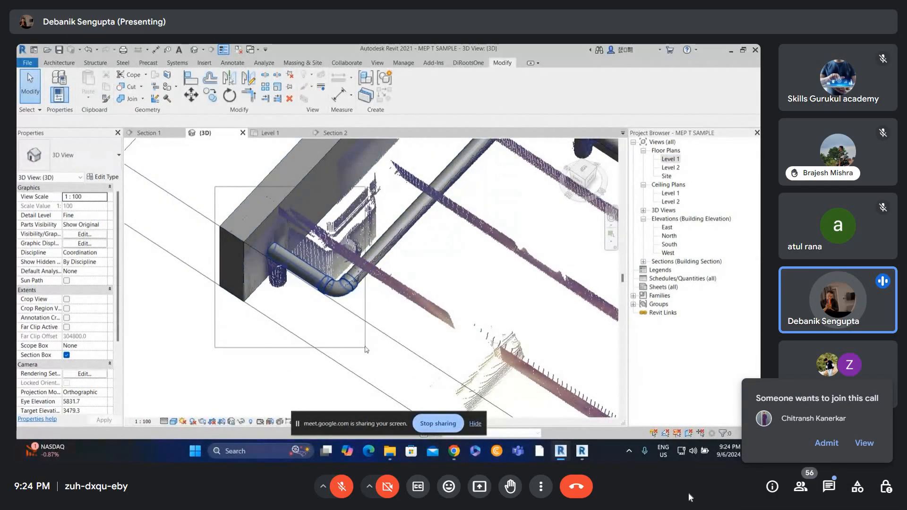
drag(366, 349, 366, 348)
scroll(360, 270, up, 1)
Step: Try to stretch the remaining pipe's open end past the scanned bend, to about 2100 mm long
click(360, 270)
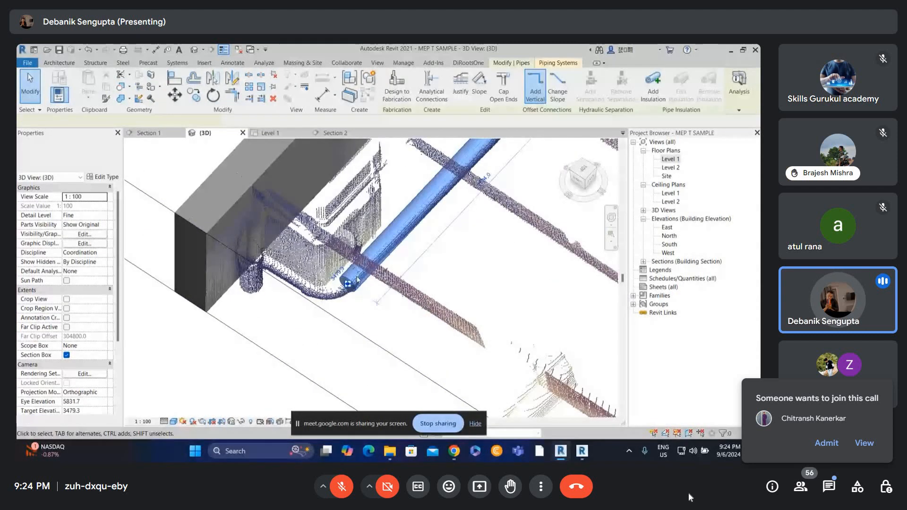
drag(348, 284, 339, 322)
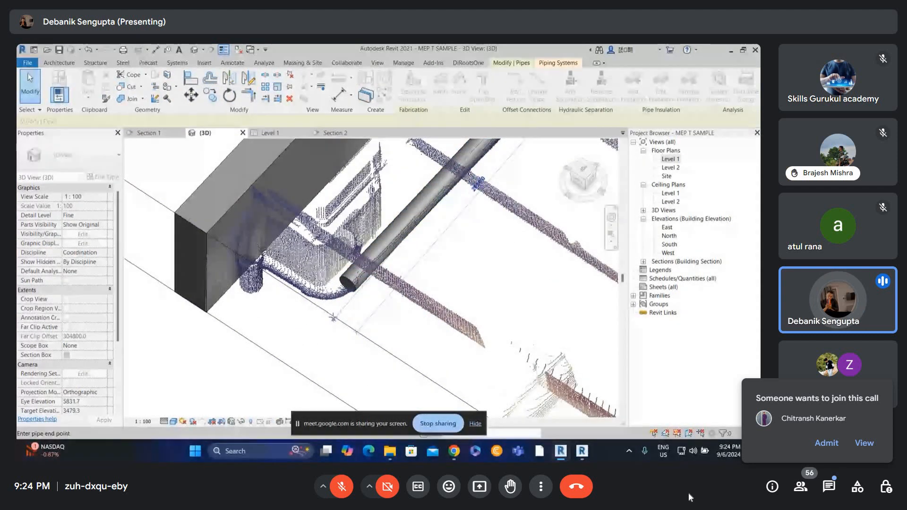
click(333, 318)
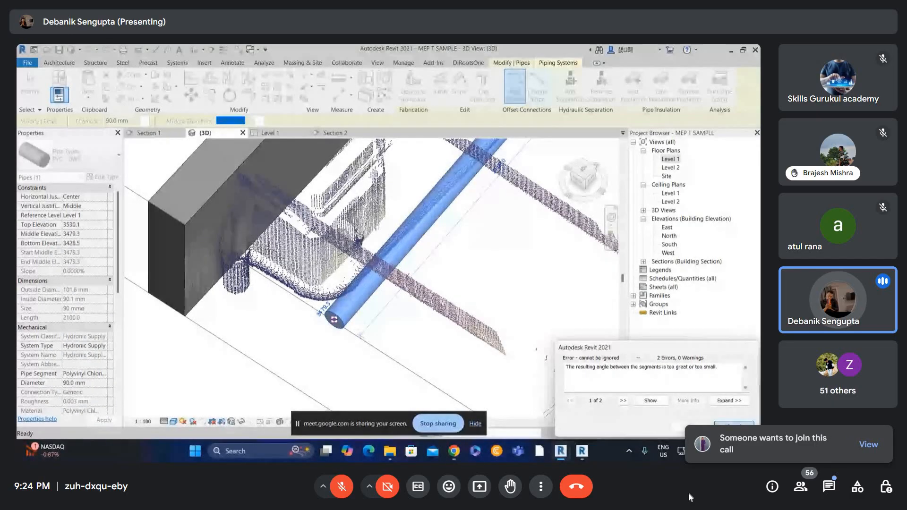
click(734, 424)
scroll(352, 293, down, 1)
Step: Try to drag the pipe's open end toward the wall side of the scanned bend, to about 1992 mm long
click(359, 282)
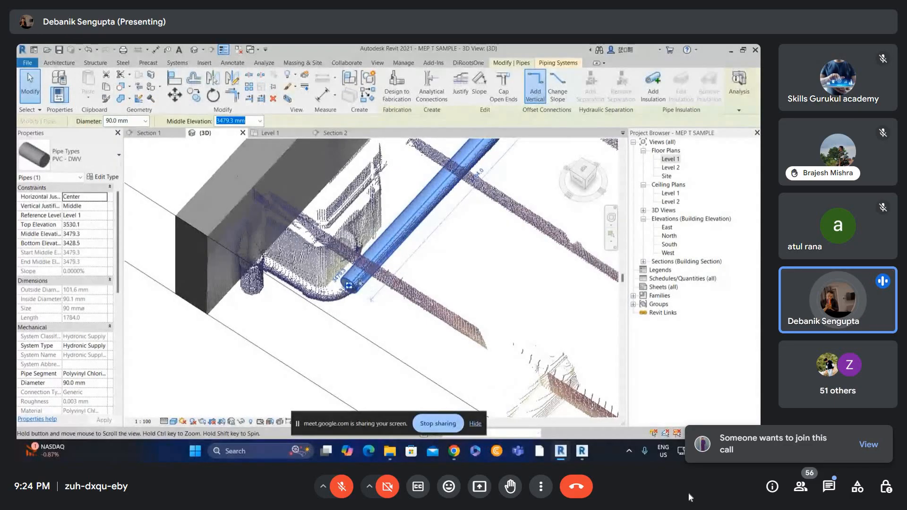
scroll(359, 283, down, 1)
shift+middle_drag(412, 283, 474, 277)
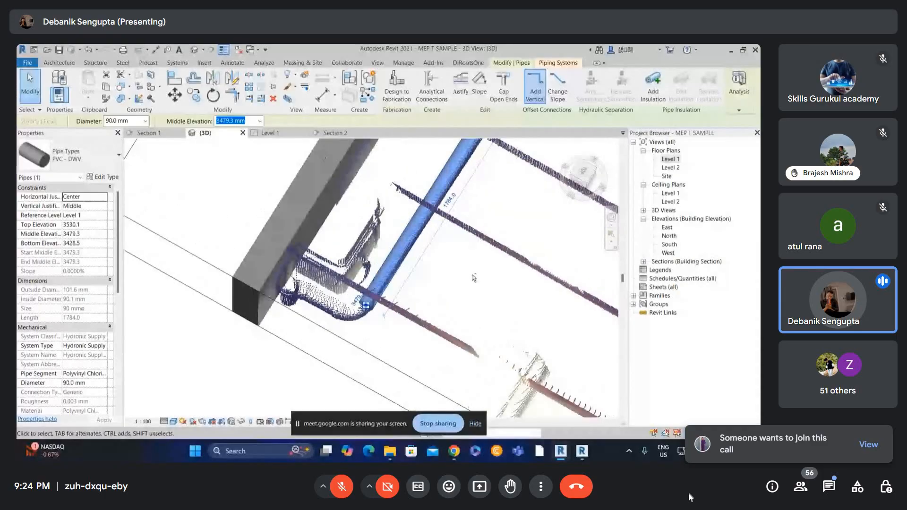
shift+middle_drag(419, 292, 397, 255)
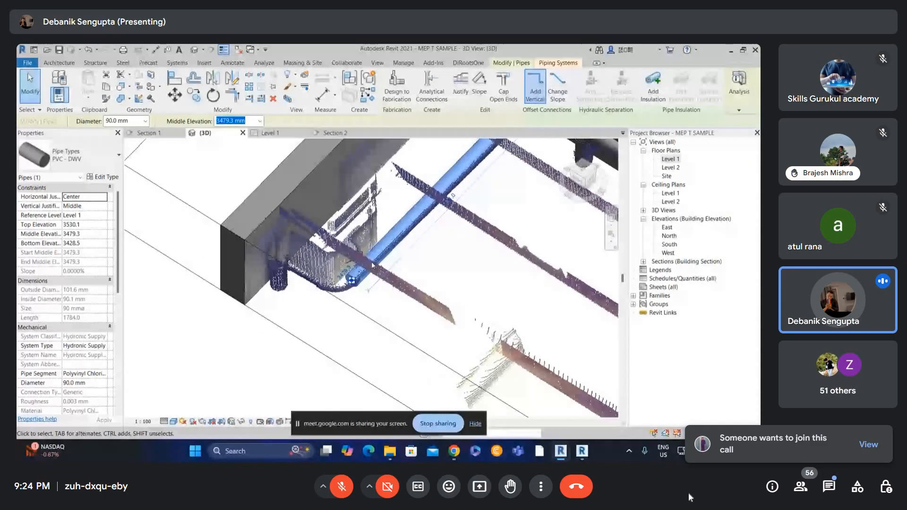
scroll(350, 283, up, 1)
drag(349, 283, 298, 288)
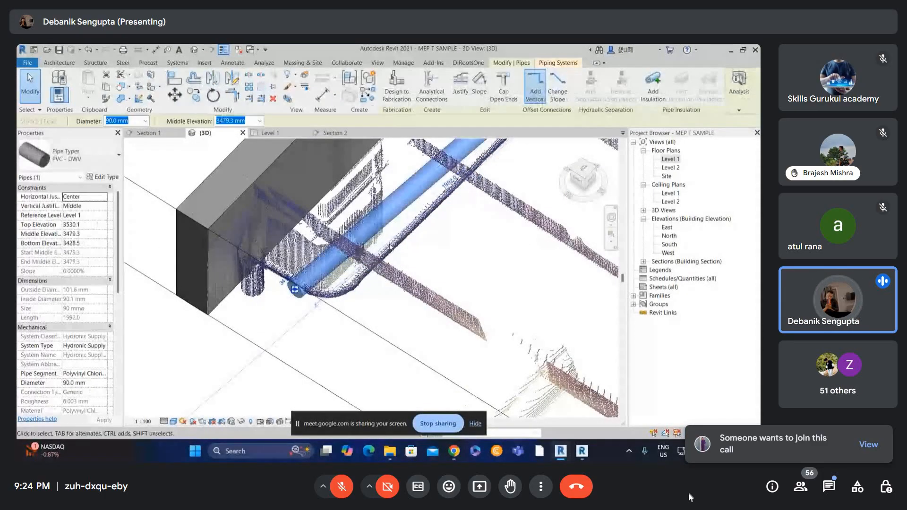
click(387, 253)
scroll(387, 253, down, 1)
shift+middle_drag(328, 275, 335, 307)
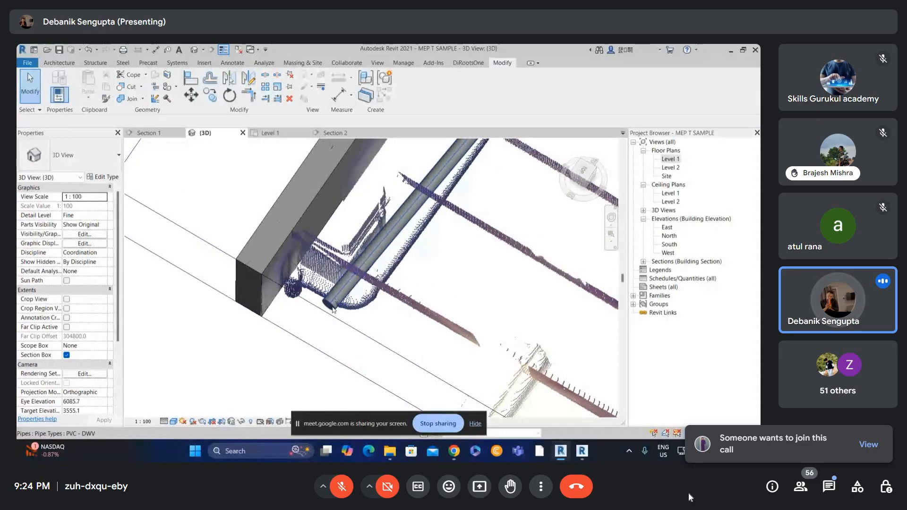
Step: Reposition the pipe's open end along the scanned run at the bend and check the alignment from the top view
click(333, 309)
drag(330, 306, 353, 318)
click(378, 321)
shift+middle_drag(373, 312, 398, 279)
click(384, 328)
drag(379, 325, 378, 336)
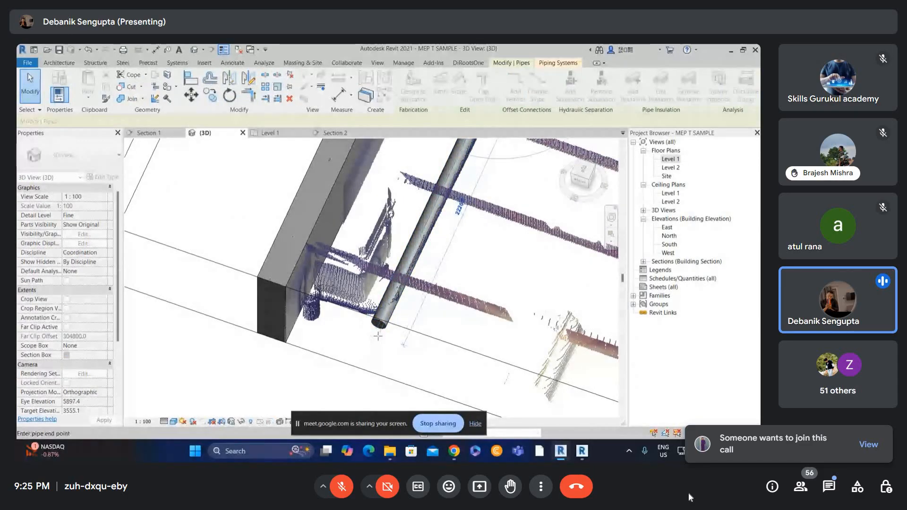
drag(400, 303, 400, 305)
shift+middle_drag(400, 305, 410, 279)
click(434, 267)
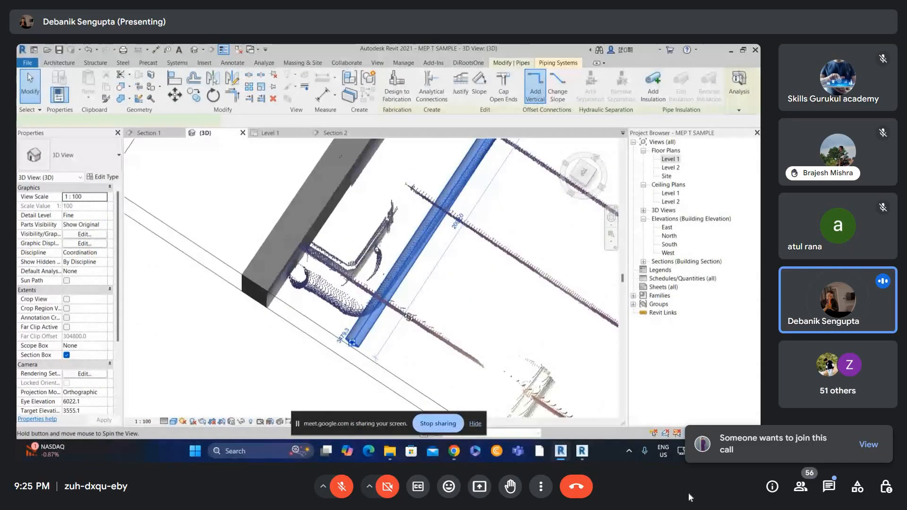
click(584, 171)
middle_drag(471, 278, 436, 254)
scroll(418, 282, up, 2)
key(Escape)
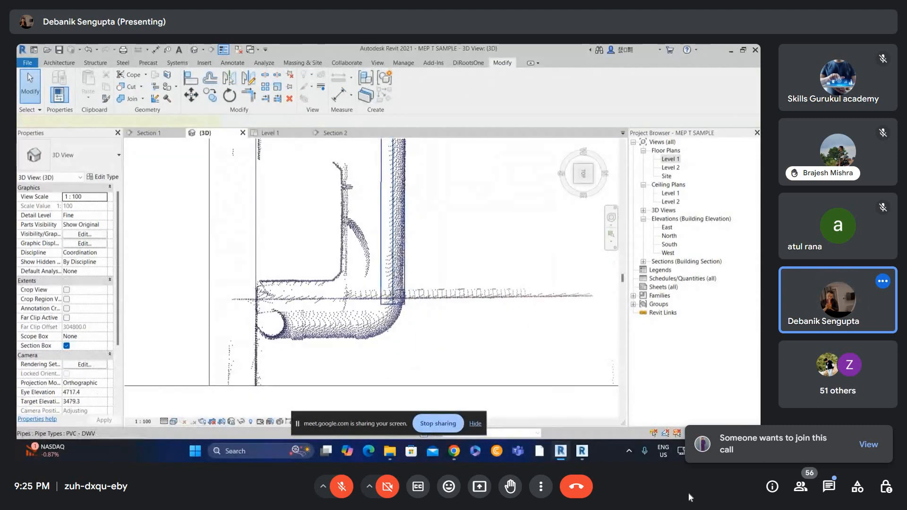
Step: Draw a 90 mm pipe from the main pipe's open end toward the wall, ending at the scanned vertical drop
scroll(402, 232, down, 1)
click(400, 246)
right_click(396, 287)
click(425, 207)
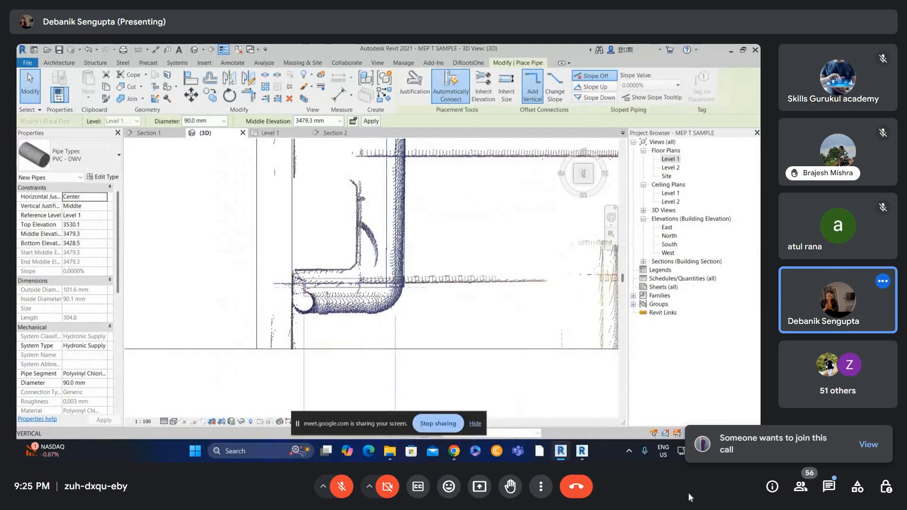
key(Escape)
Step: Nudge the wall-side branch pipe down in the top view until it sits over the scanned pipe
click(352, 282)
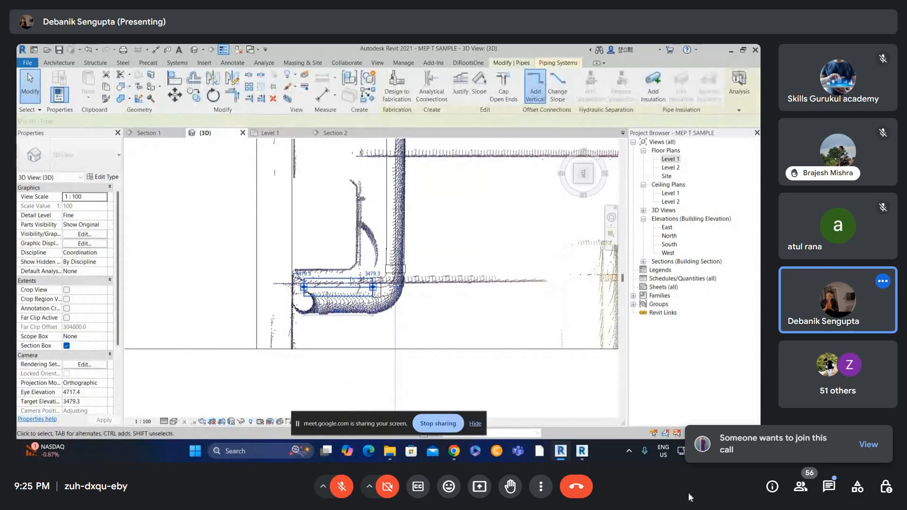
key(Down)
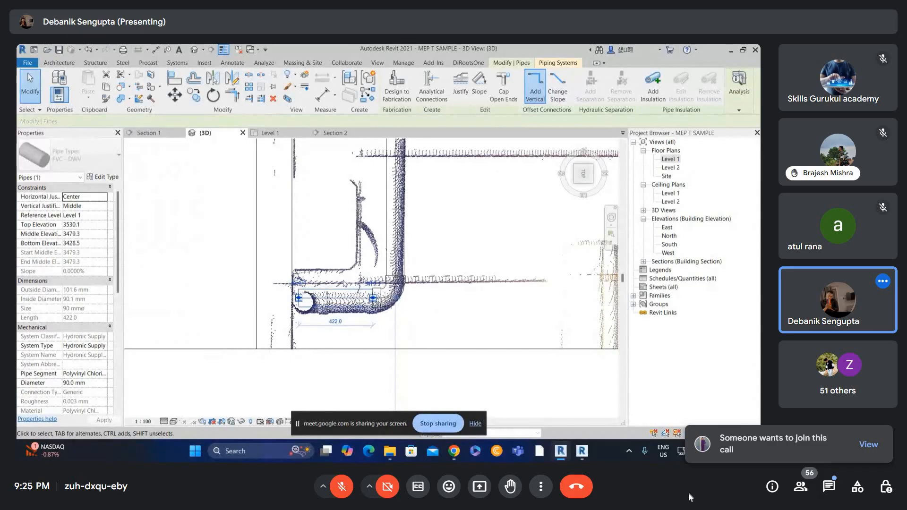
key(Down)
key(Down)
key(Escape)
scroll(344, 269, down, 2)
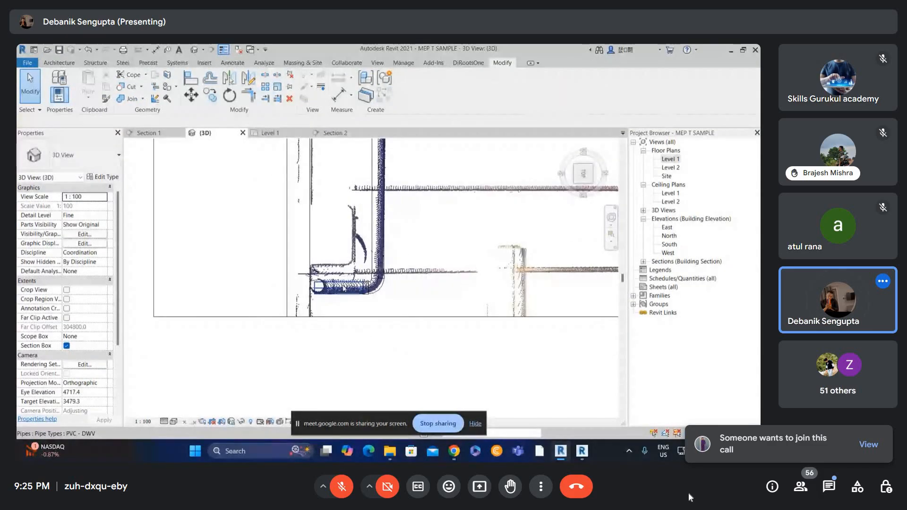
click(344, 286)
scroll(343, 288, up, 1)
scroll(344, 236, down, 1)
click(468, 246)
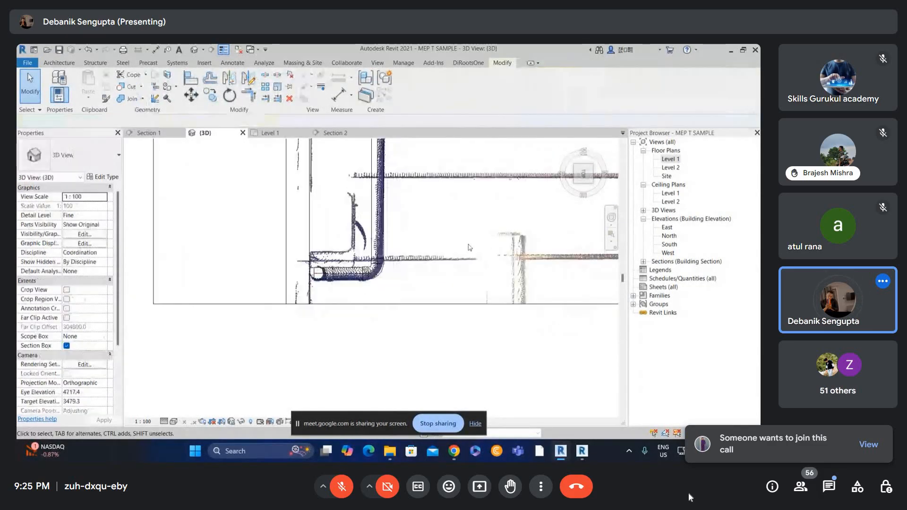
Step: Examine the new elbow and wall-side branch in the Level 1 plan and the 3D view
double_click(671, 160)
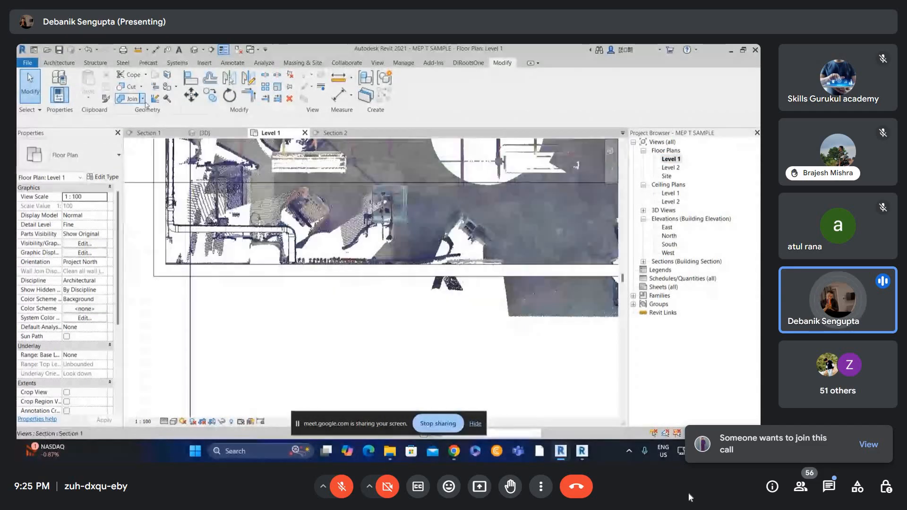
click(196, 49)
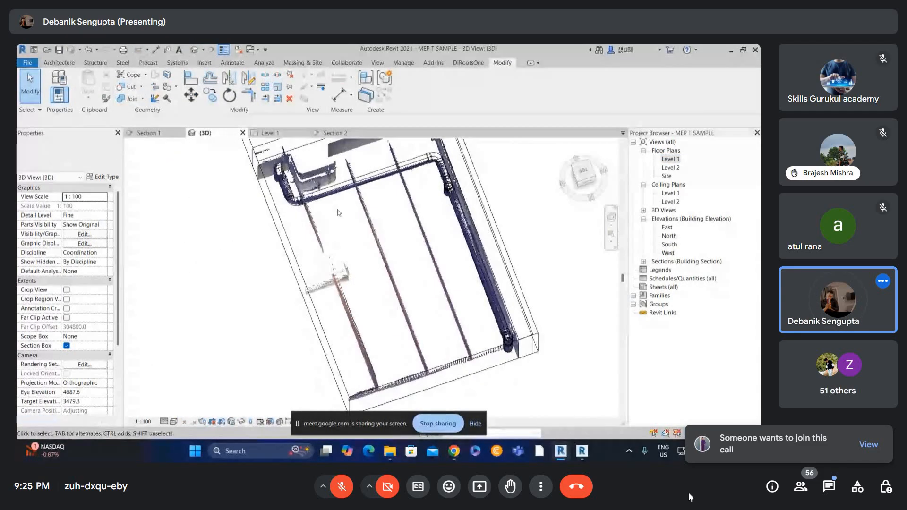
click(283, 225)
shift+middle_drag(283, 225, 325, 163)
scroll(342, 223, up, 3)
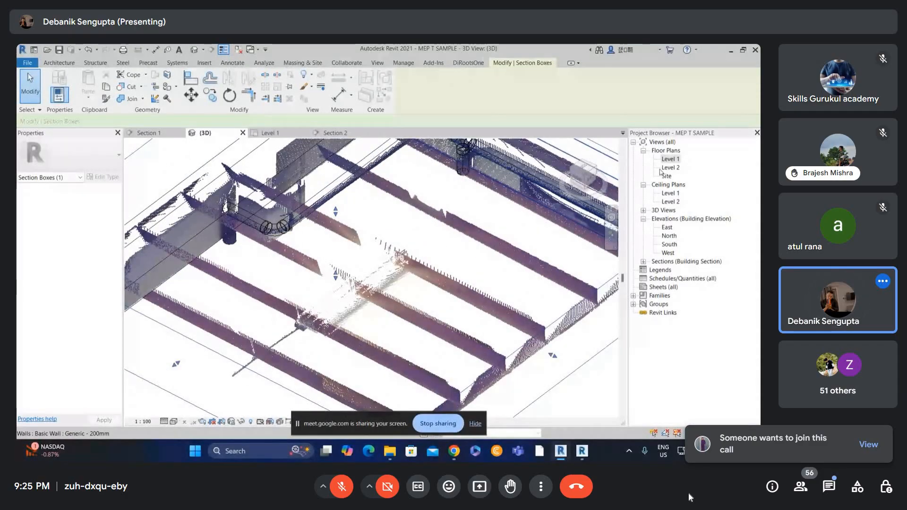
Step: In the Level 1 plan, move the Section 1 line across to just beyond the modelled pipe run and open Section 1
double_click(671, 158)
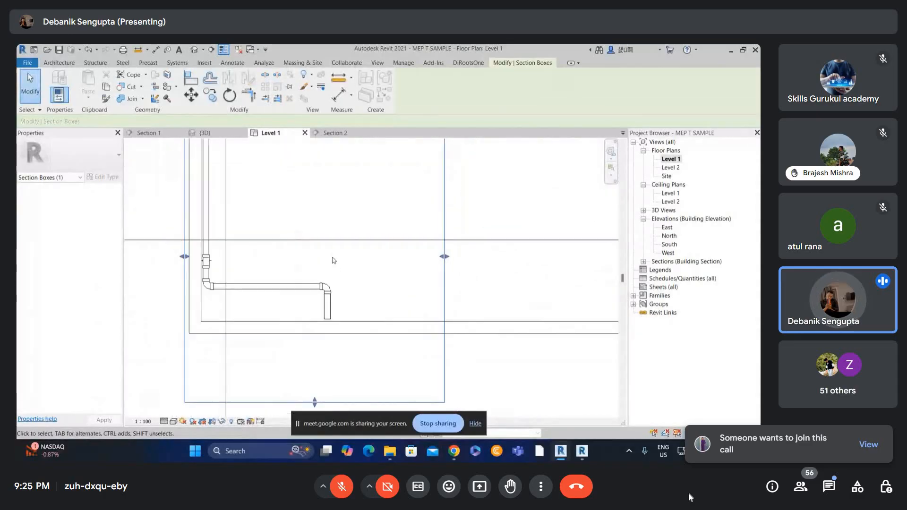
scroll(334, 260, down, 4)
key(Escape)
scroll(303, 217, down, 6)
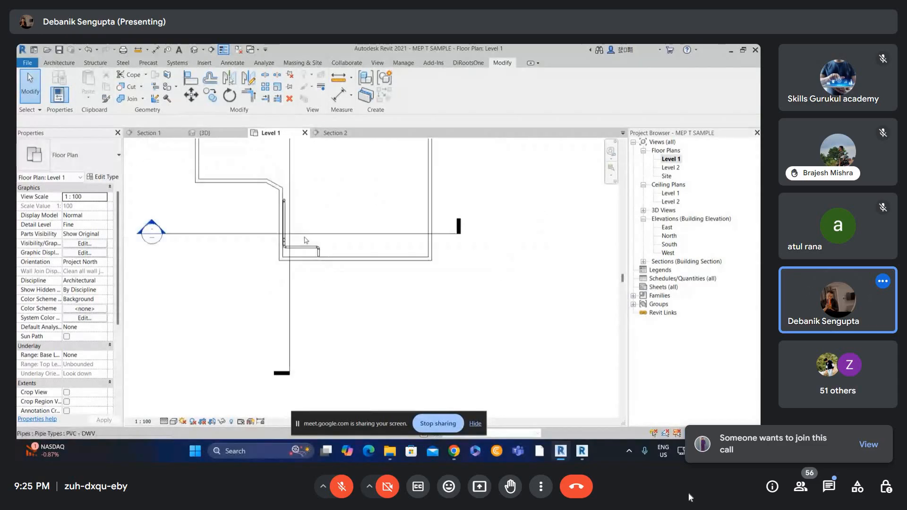
click(363, 341)
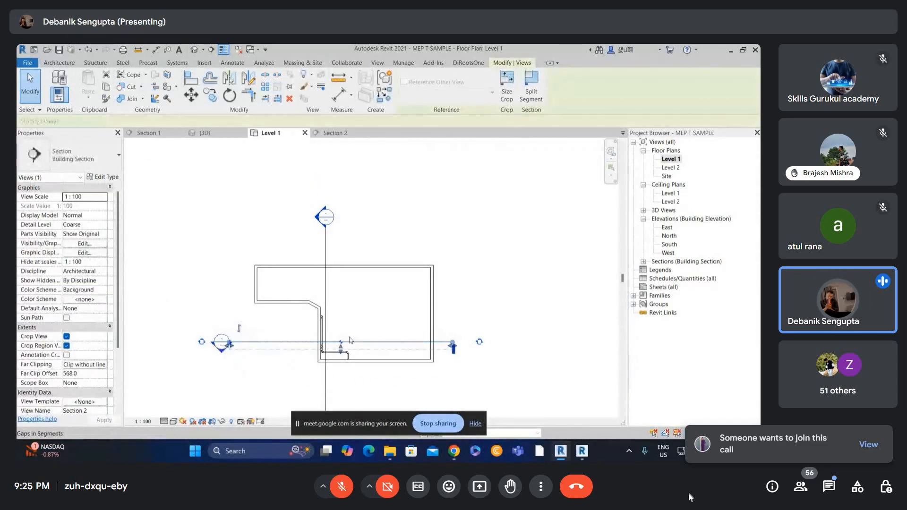
scroll(356, 347, up, 2)
scroll(359, 352, up, 2)
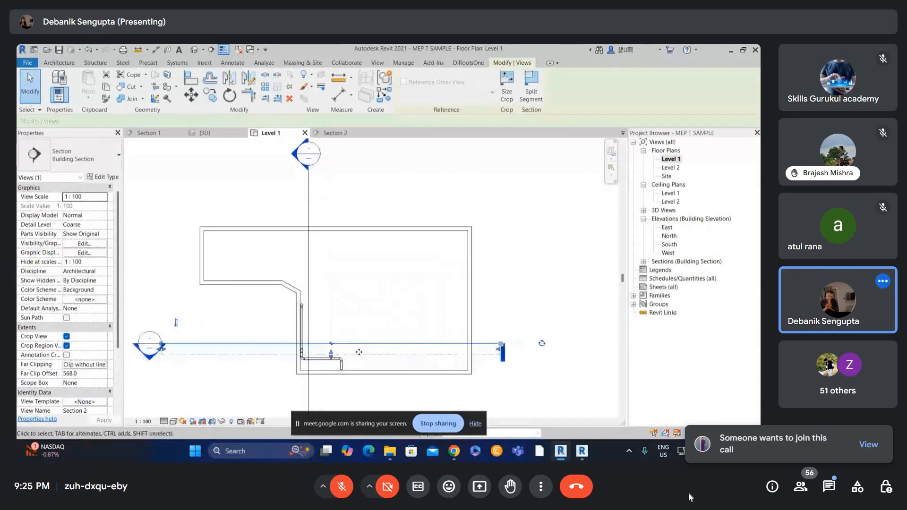
click(301, 262)
drag(300, 253, 349, 375)
double_click(354, 259)
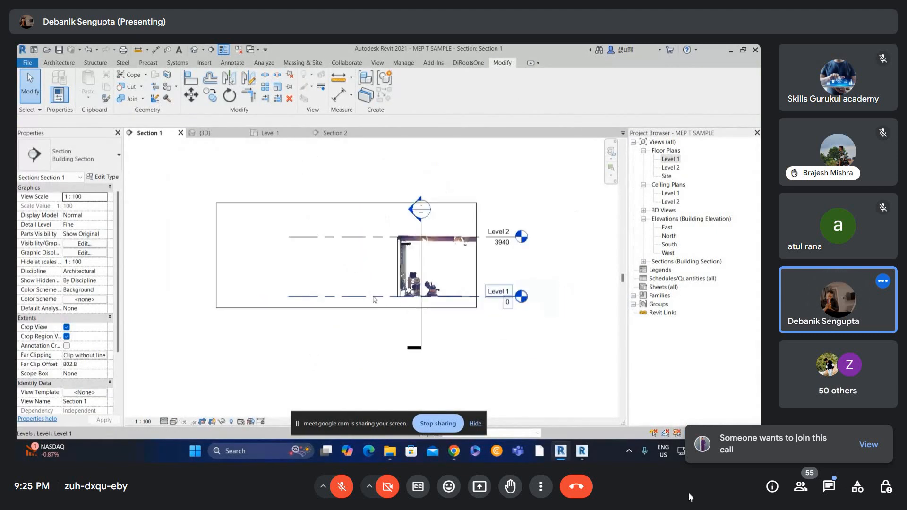
Step: In Section 1, draw a 90 mm vertical pipe about 632 mm long down from the branch's wall-side end
scroll(399, 259, up, 5)
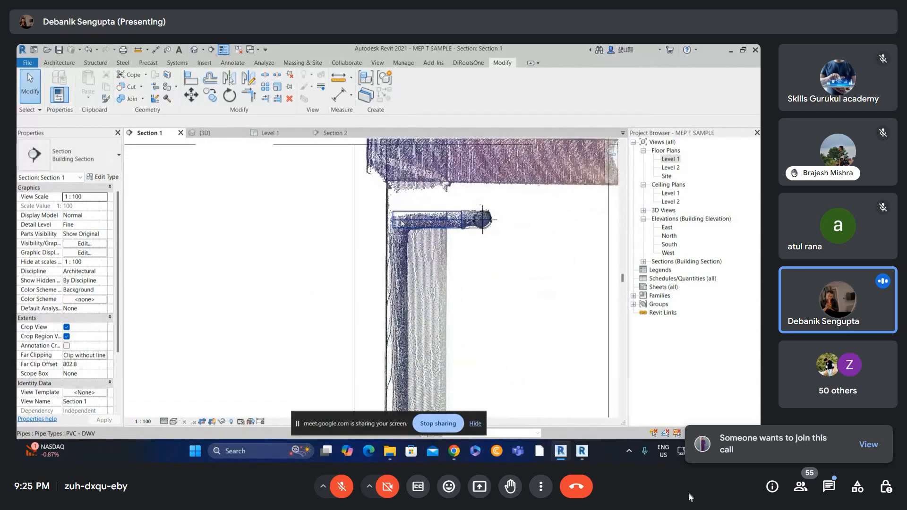
click(402, 223)
right_click(402, 223)
click(418, 230)
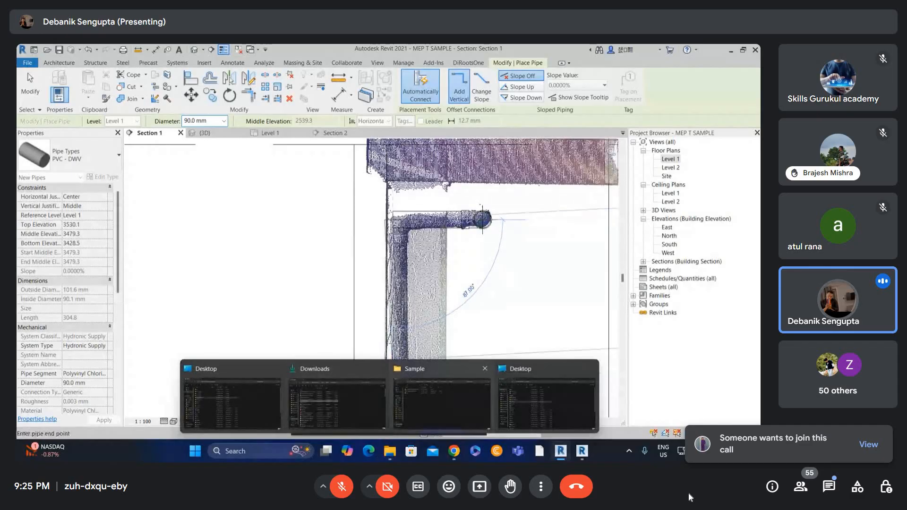
click(392, 343)
key(Escape)
key(Escape)
scroll(402, 287, up, 3)
click(402, 288)
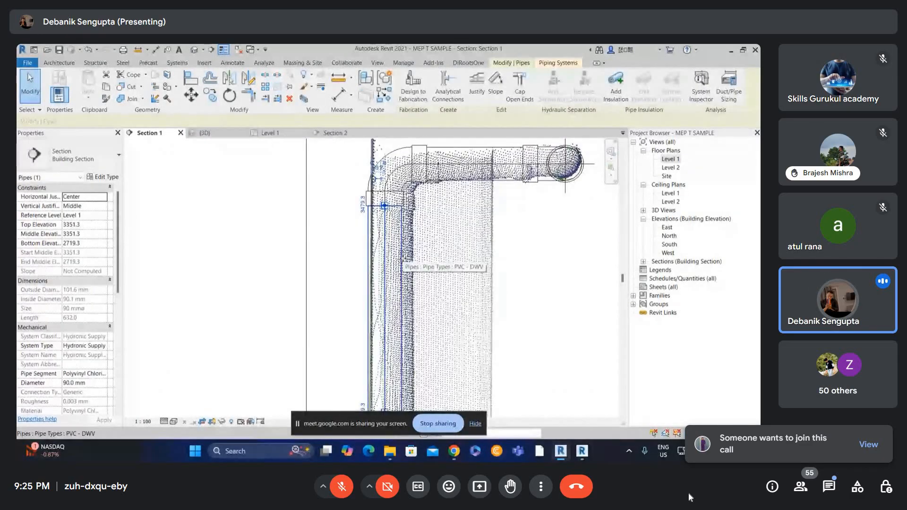
key(Escape)
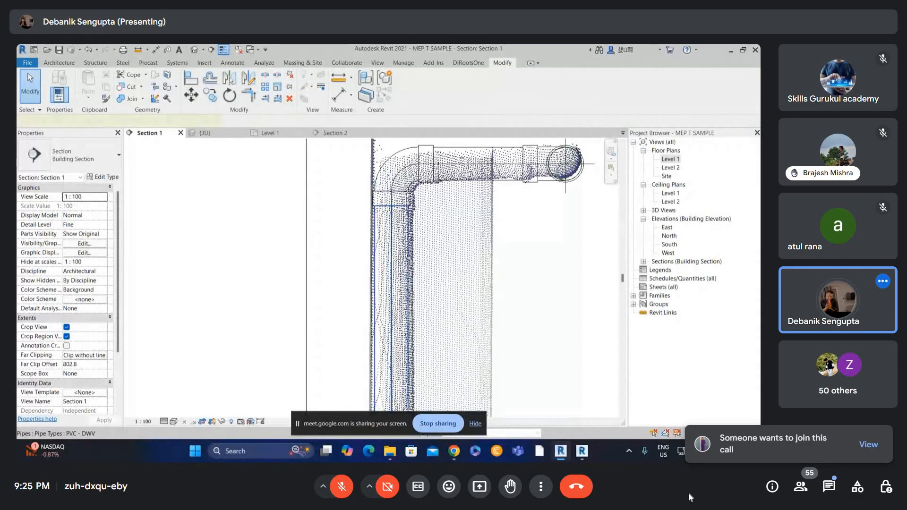
Step: Stretch the vertical pipe's lower end down along the scanned drop, to about 2972 mm long
click(407, 246)
scroll(425, 240, down, 4)
middle_drag(427, 294, 434, 189)
drag(419, 197, 426, 339)
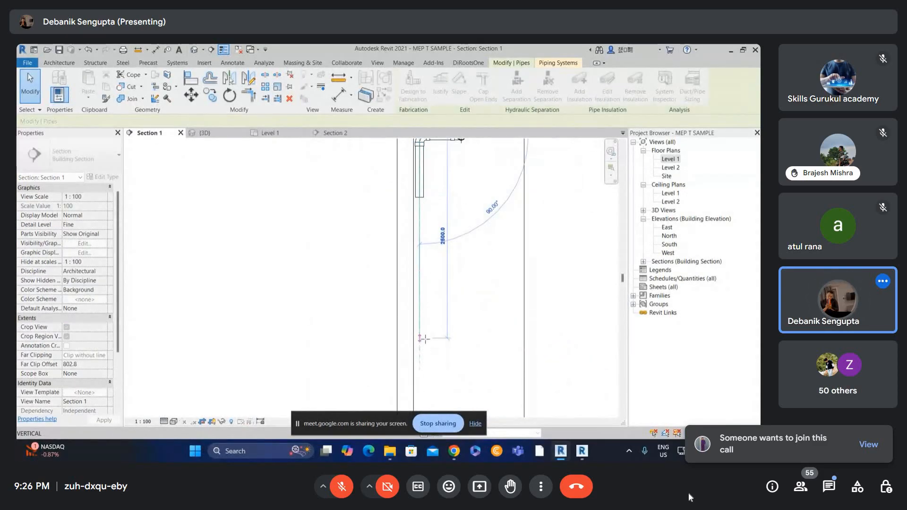
drag(422, 377, 423, 379)
scroll(424, 359, down, 1)
scroll(424, 373, up, 2)
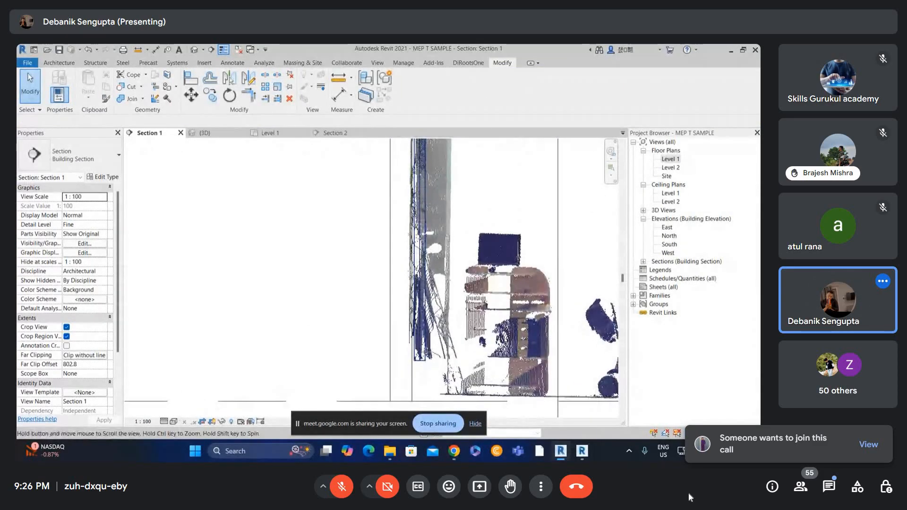
scroll(405, 238, up, 1)
mouse_move(410, 296)
middle_down()
mouse_move(406, 239)
mouse_move(413, 287)
middle_up()
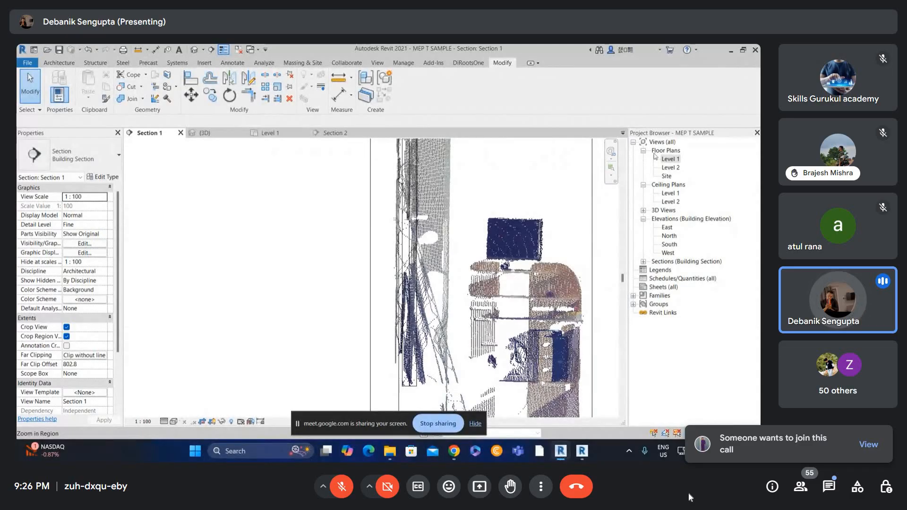
Step: In the Level 1 plan, extend Section 2's far clip to the outer wall, offset about 1499 mm, and open Section 2
double_click(669, 159)
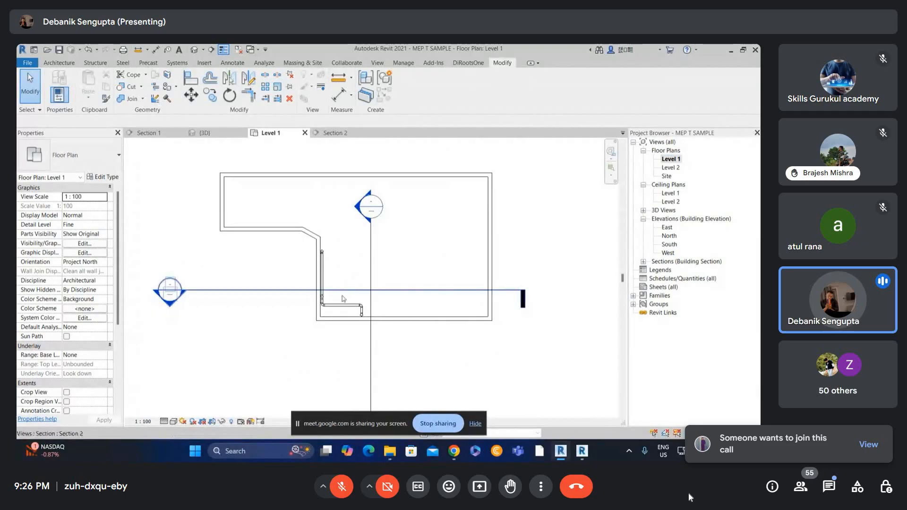
click(351, 290)
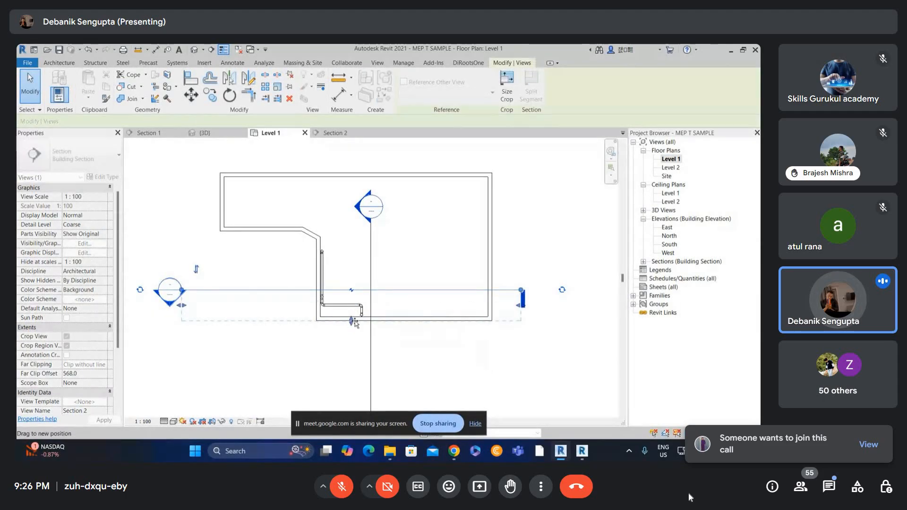
double_click(171, 292)
scroll(416, 264, down, 1)
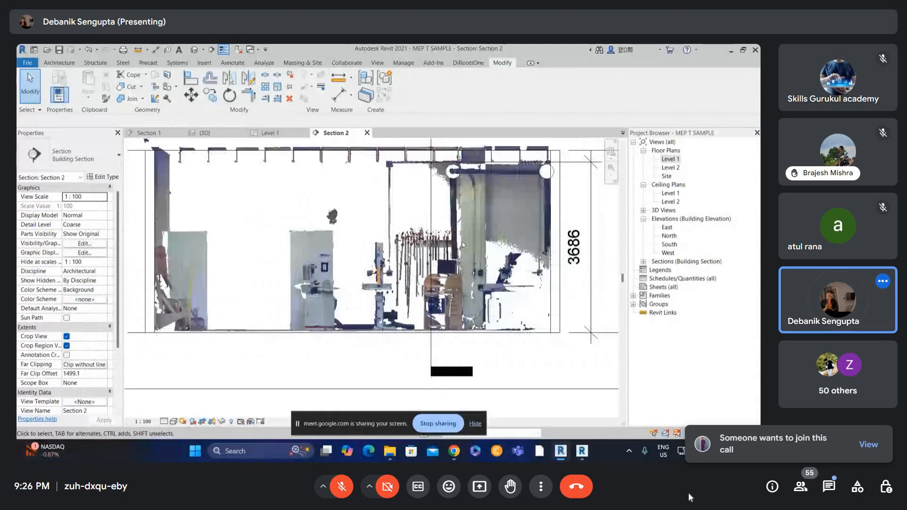
scroll(459, 246, up, 1)
scroll(459, 247, up, 1)
Step: In Section 2, shorten the vertical pipe by raising its lower end to the level of the scanned dark panel
click(445, 257)
scroll(444, 256, up, 2)
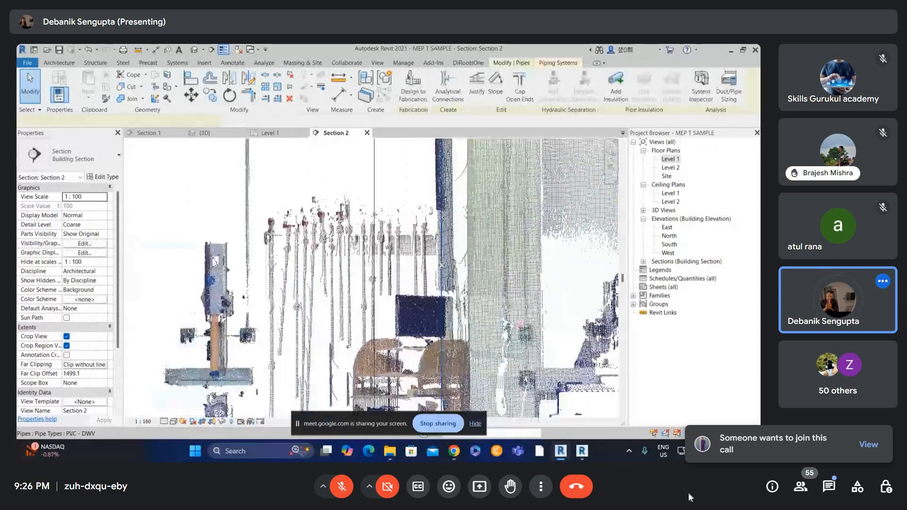
middle_drag(444, 257, 416, 181)
scroll(430, 255, down, 1)
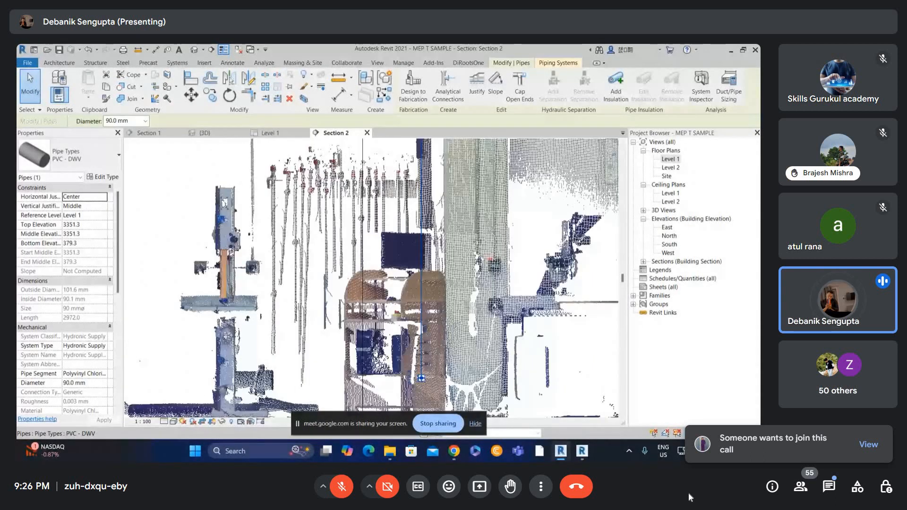
drag(422, 379, 421, 243)
scroll(422, 240, up, 2)
middle_drag(432, 247, 424, 316)
key(Escape)
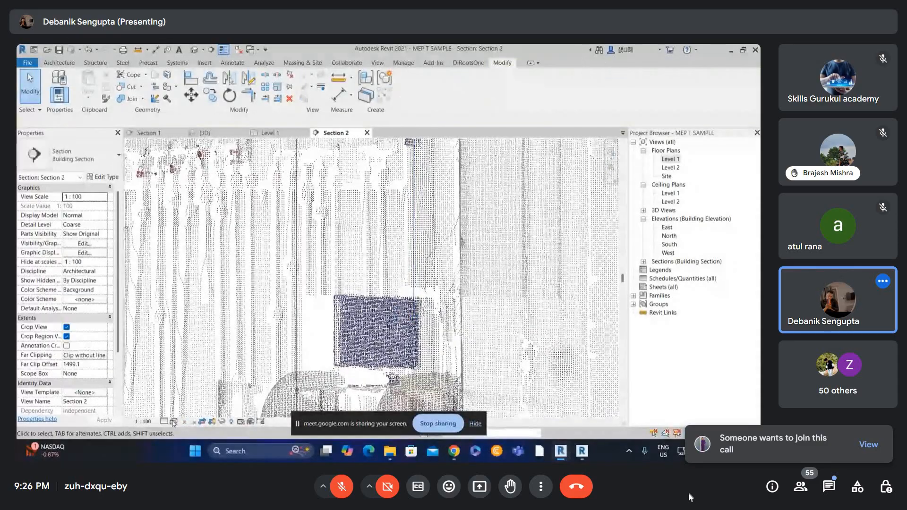
Step: Set Section 2's detail level to Fine and bring the lower ends of the vertical pipes into view
click(168, 421)
click(175, 413)
middle_drag(409, 142, 405, 255)
scroll(405, 256, down, 1)
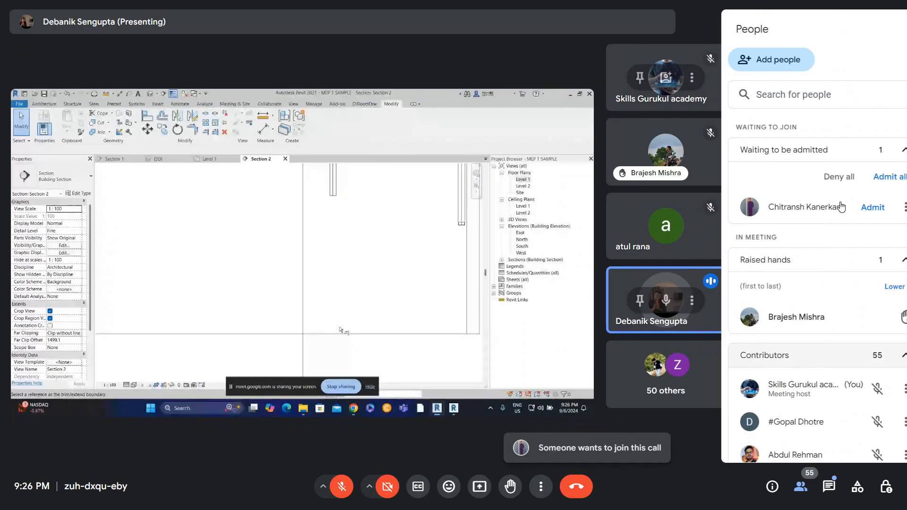
Step: Close the participants panel and extend the 3D section box downward and upward so the full-height scan surrounds the pipes
click(878, 30)
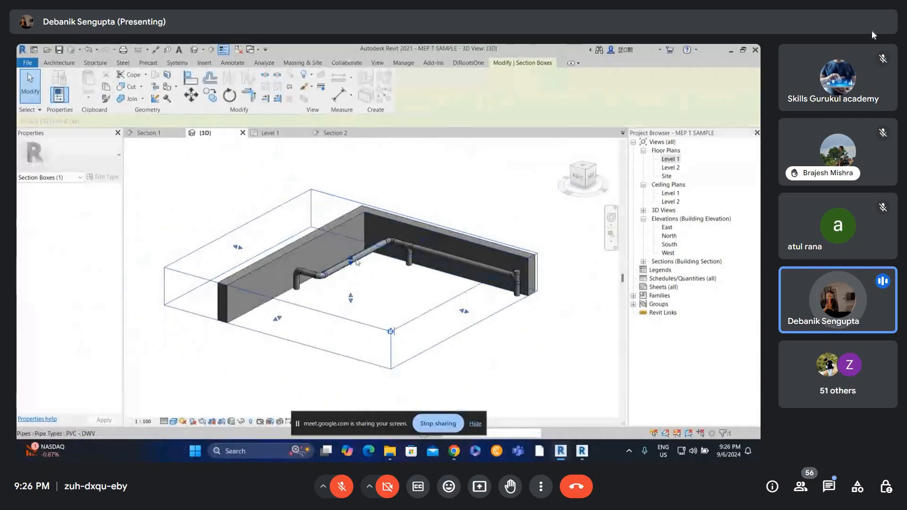
drag(359, 261, 357, 352)
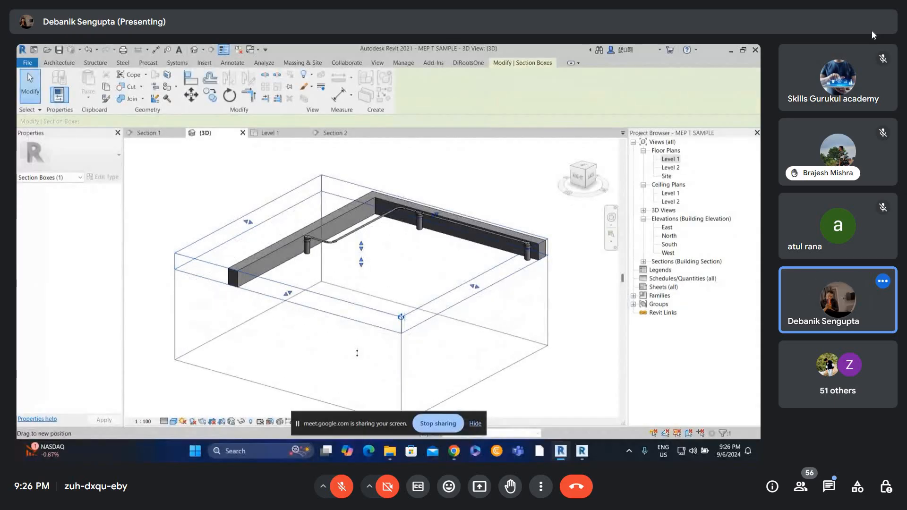
drag(359, 244, 359, 225)
scroll(351, 242, up, 2)
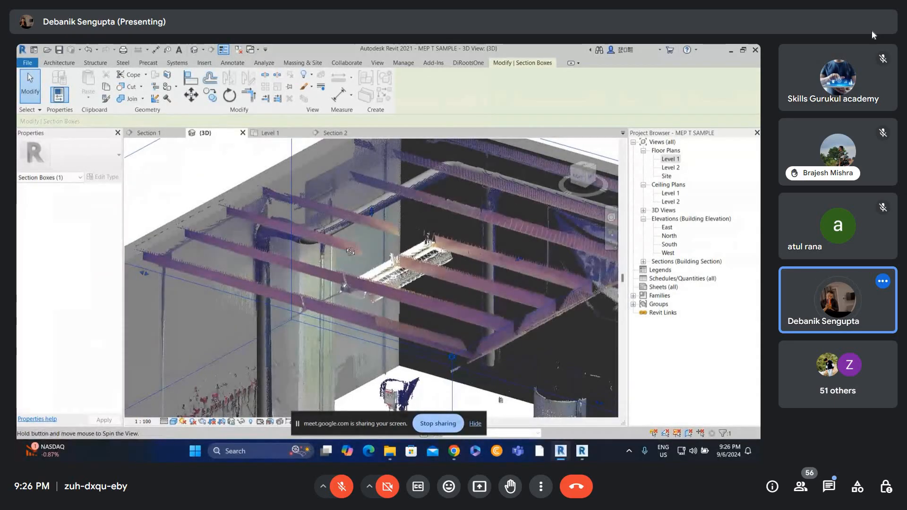
shift+middle_drag(351, 245, 373, 227)
scroll(257, 302, up, 3)
click(259, 301)
shift+middle_drag(260, 301, 341, 238)
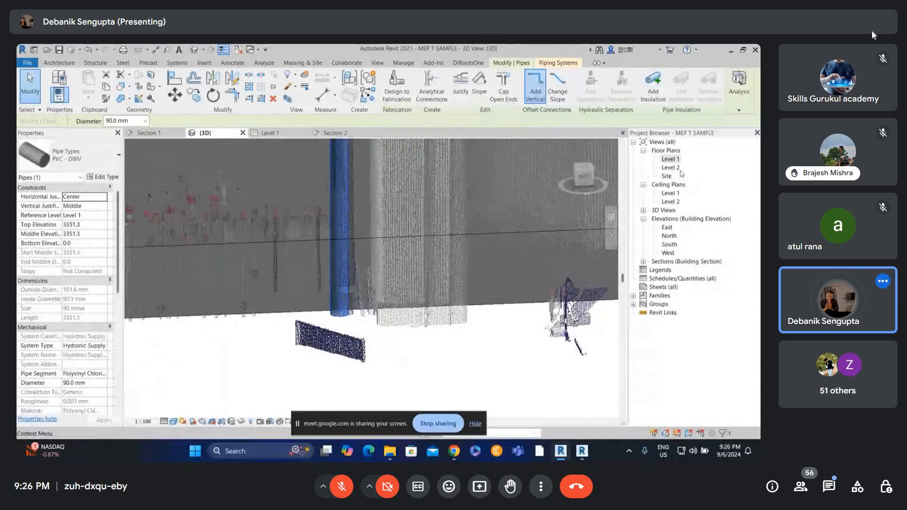
Step: In the Level 1 plan, move Section 2's line toward the outer wall, leaving a far clip offset of about 451 mm, and open Section 2
double_click(671, 160)
scroll(348, 289, up, 2)
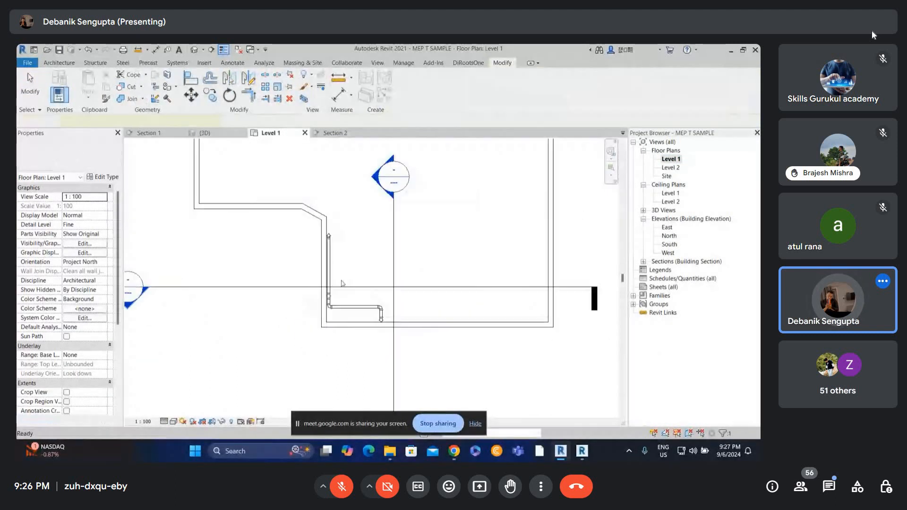
click(350, 288)
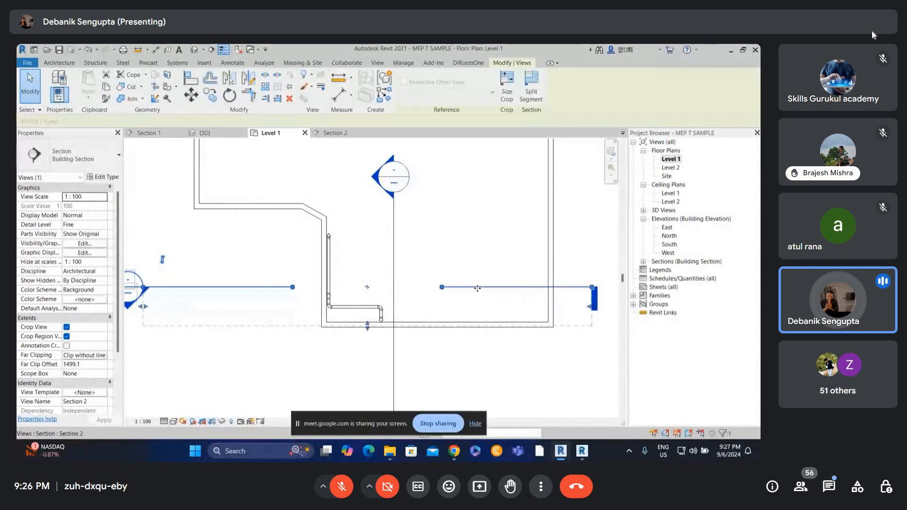
drag(479, 317, 477, 318)
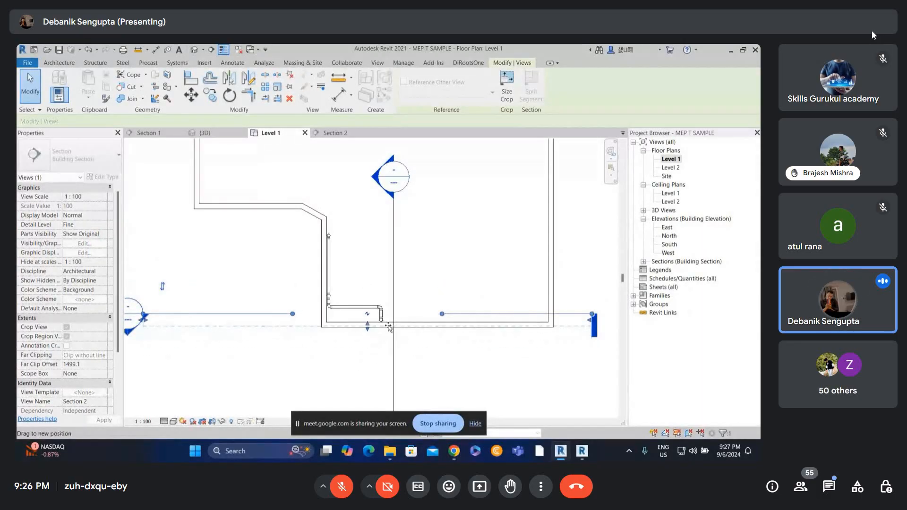
double_click(134, 316)
scroll(338, 250, down, 1)
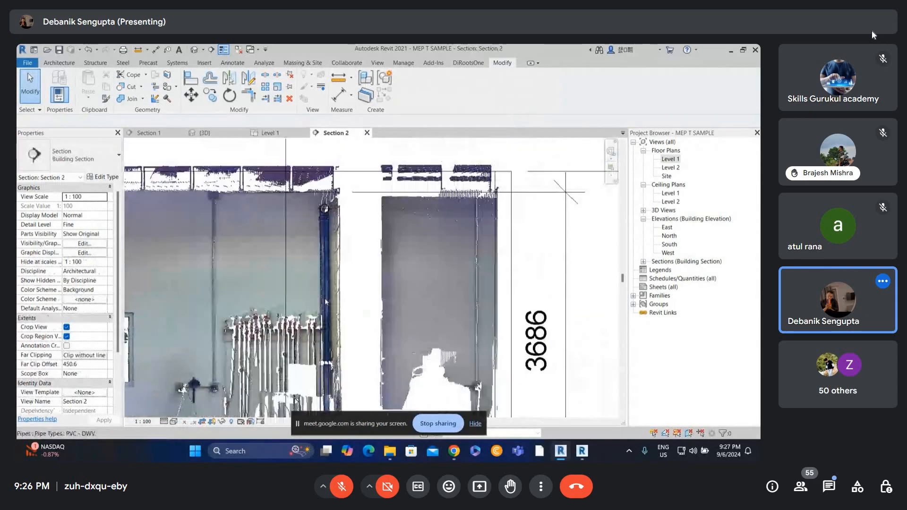
middle_drag(333, 296, 364, 160)
scroll(364, 160, up, 2)
click(360, 225)
middle_drag(360, 373, 361, 225)
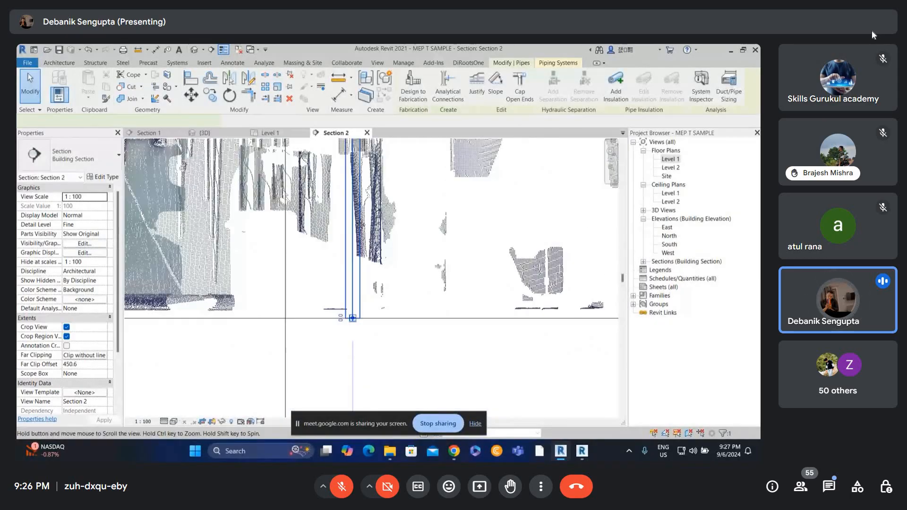
scroll(337, 318, up, 1)
click(353, 318)
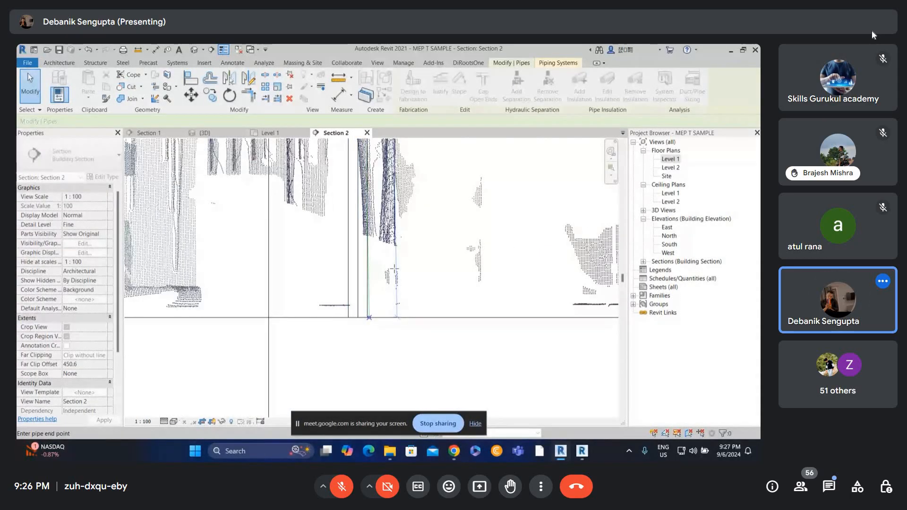
key(Escape)
key(Escape)
scroll(395, 269, down, 1)
middle_drag(394, 189, 377, 387)
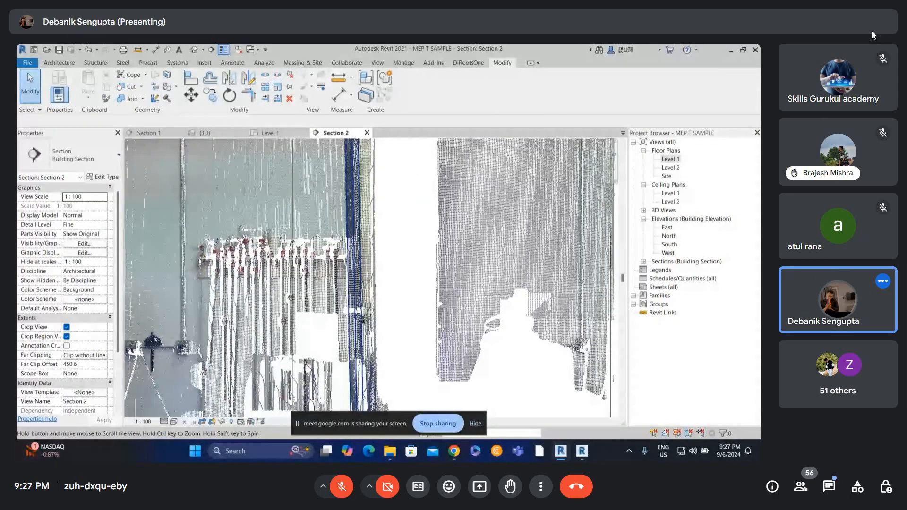
Step: Examine how the tall vertical pipe and its bend fit the scanned pipe, in Section 2 and in the 3D view
middle_drag(364, 212, 326, 165)
scroll(346, 239, up, 2)
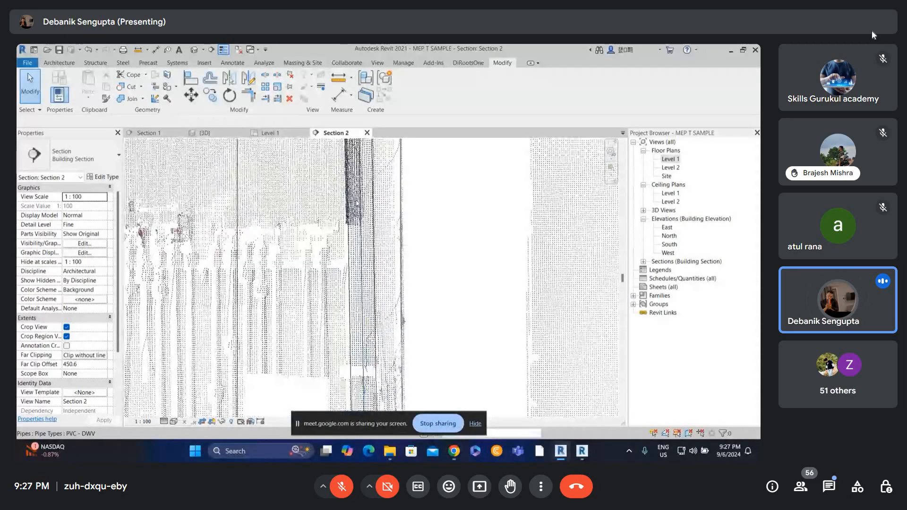
scroll(370, 218, down, 1)
click(364, 218)
key(Escape)
click(194, 50)
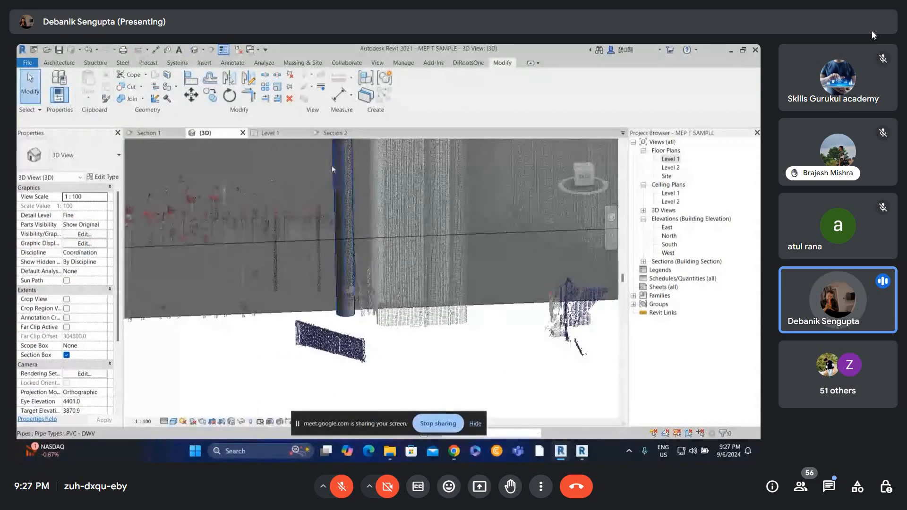
shift+middle_drag(452, 142, 432, 209)
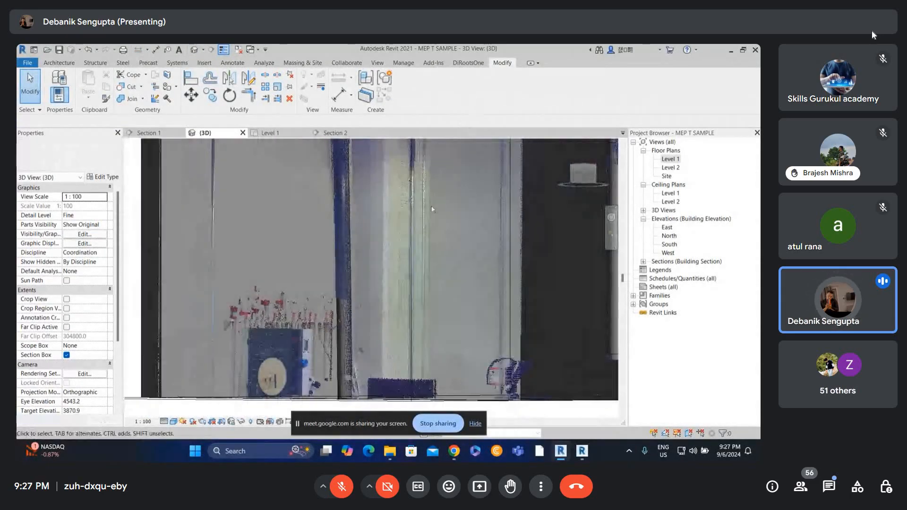
shift+middle_drag(345, 301, 482, 282)
scroll(361, 210, down, 2)
middle_drag(451, 229, 401, 283)
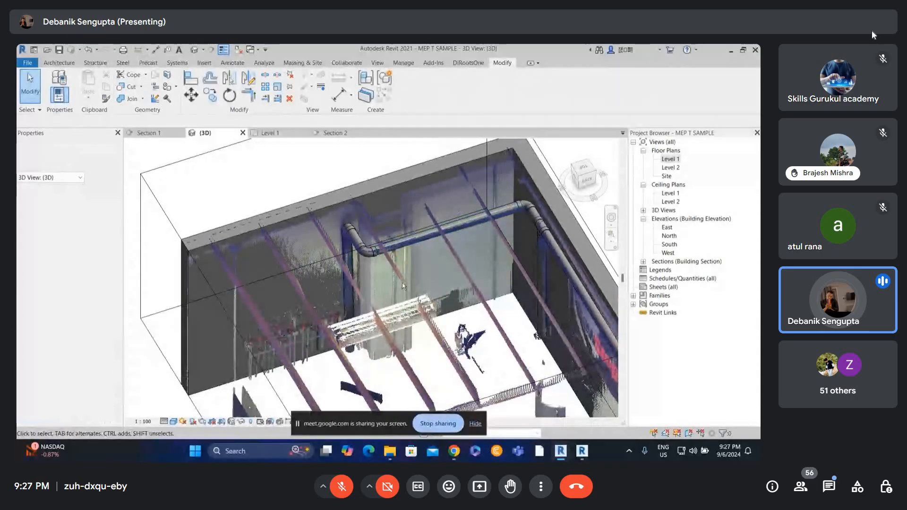
shift+middle_drag(444, 222, 490, 173)
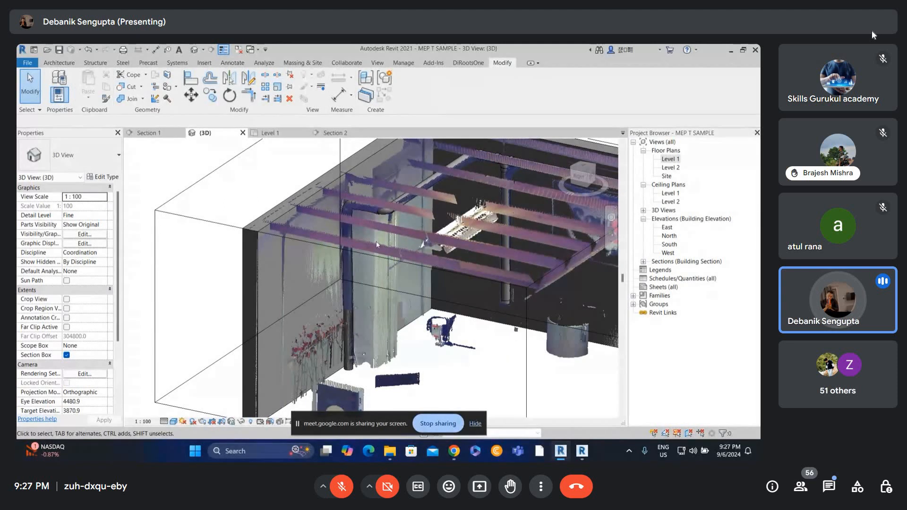
Step: Examine the shorter vertical pipe on the dark wall against the scanned room in the 3D view
shift+middle_drag(376, 241, 344, 338)
scroll(433, 258, up, 2)
click(440, 254)
scroll(386, 295, up, 2)
scroll(344, 338, down, 2)
scroll(266, 212, up, 2)
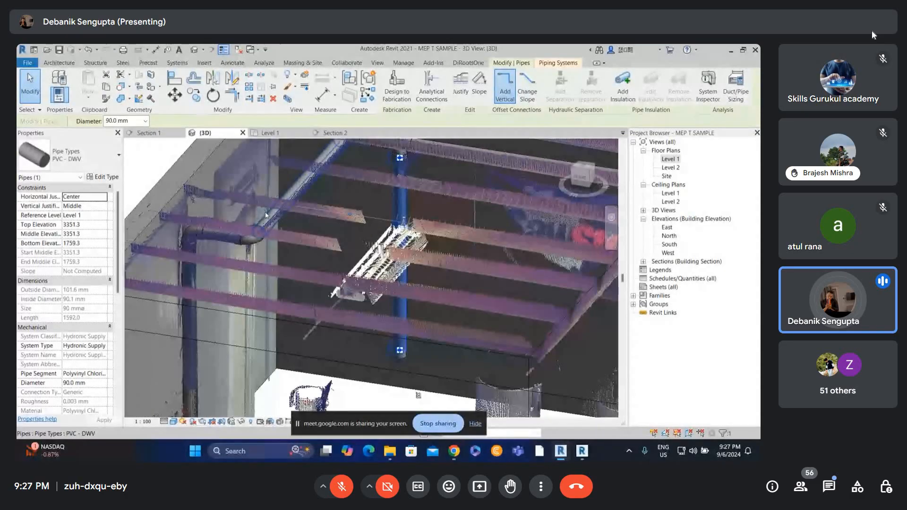
scroll(265, 212, down, 3)
scroll(410, 231, down, 3)
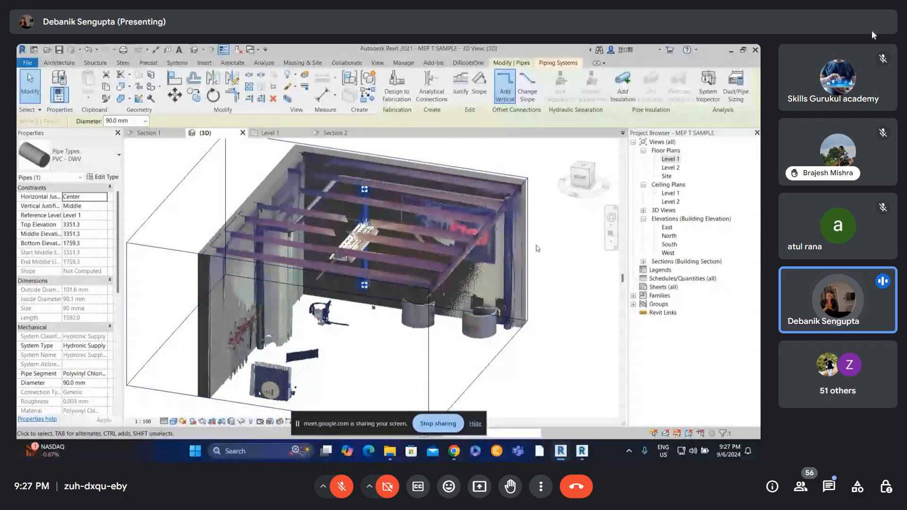
Step: Enlarge the 3D section box sideways to include more of the scan beyond the last vertical pipe
click(529, 237)
scroll(531, 238, down, 2)
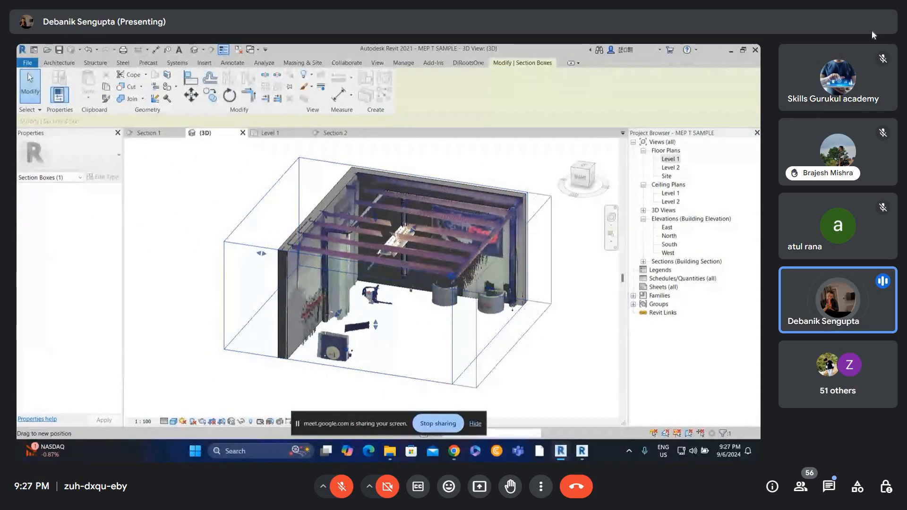
drag(376, 324, 390, 327)
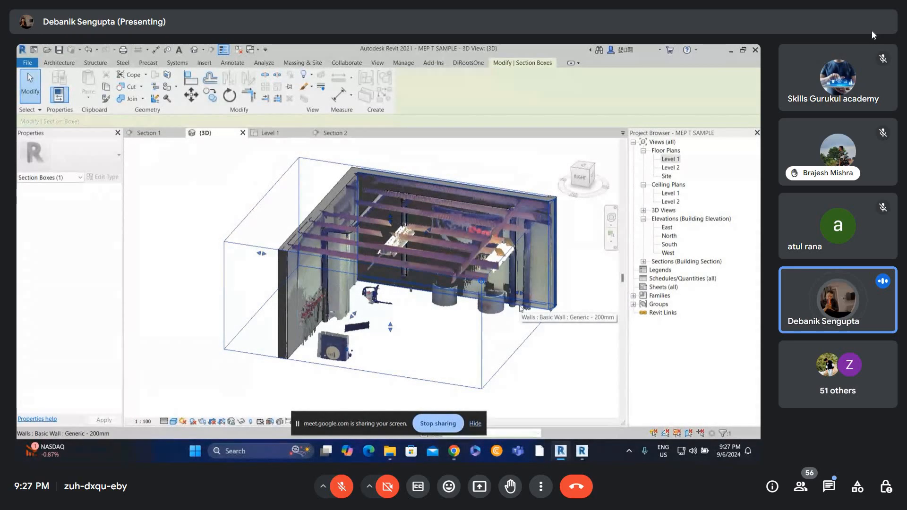
double_click(670, 161)
click(337, 133)
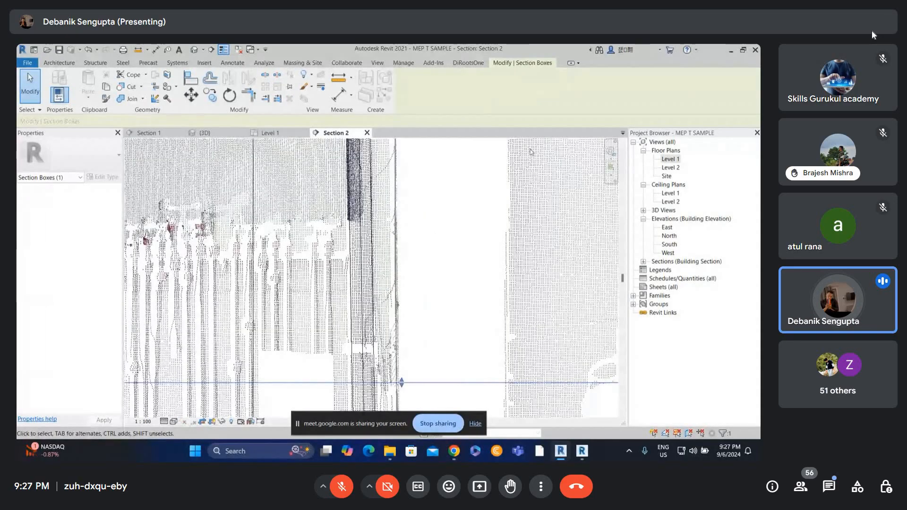
click(205, 133)
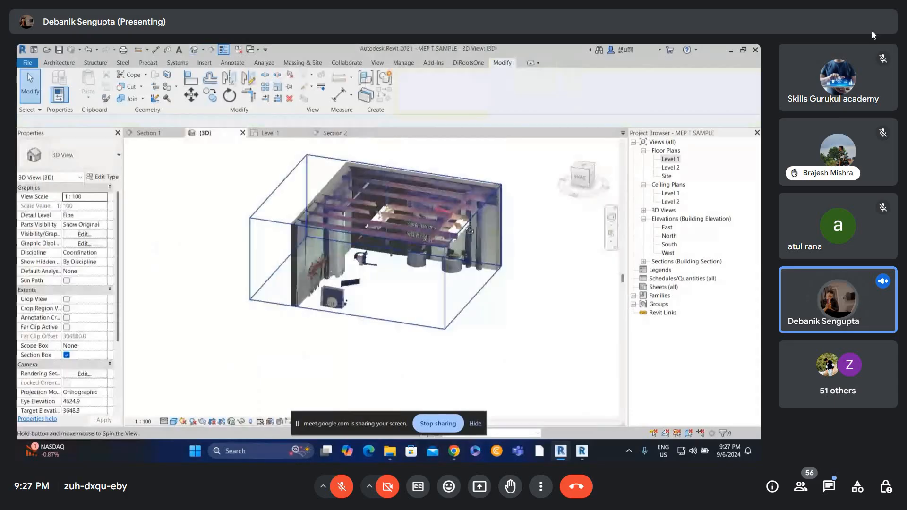
Step: In the 3D view facing Right, copy the vertical pipe beside the SawStop banner onto the neighbouring scanned vertical pipe
scroll(480, 206, up, 4)
shift+middle_drag(480, 206, 504, 157)
scroll(503, 157, down, 1)
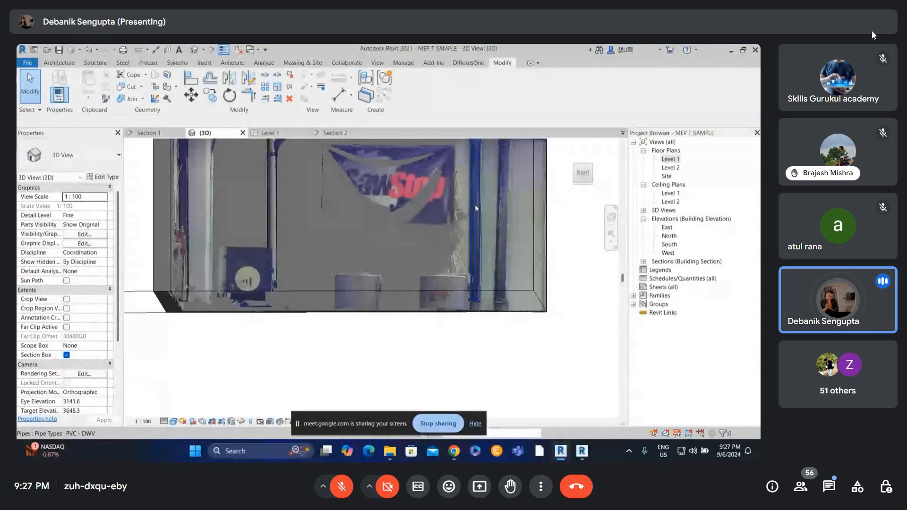
middle_drag(475, 205, 429, 325)
click(413, 277)
click(584, 173)
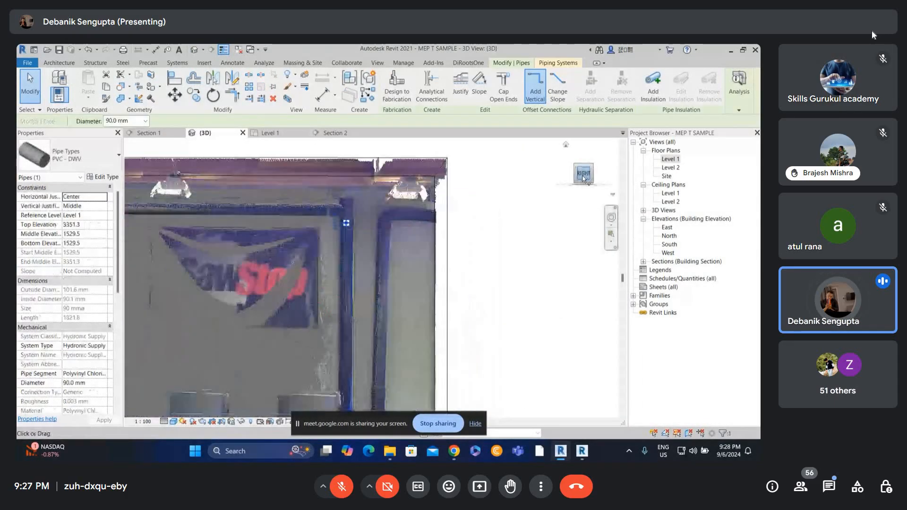
scroll(382, 290, up, 1)
drag(376, 294, 411, 297)
scroll(404, 300, up, 1)
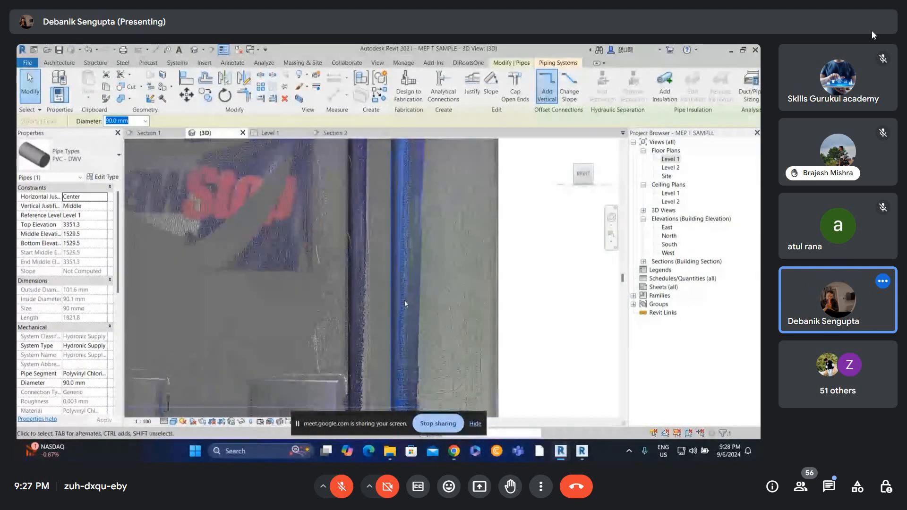
Step: Stretch the copied pipe's upper end to the scanned bend, making the pipe about 1860 mm long
scroll(405, 299, down, 5)
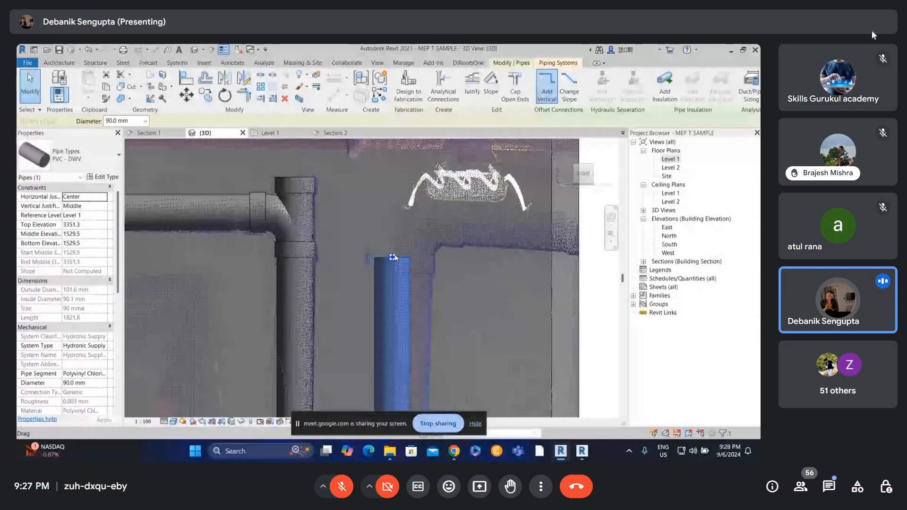
click(393, 257)
drag(428, 228, 435, 220)
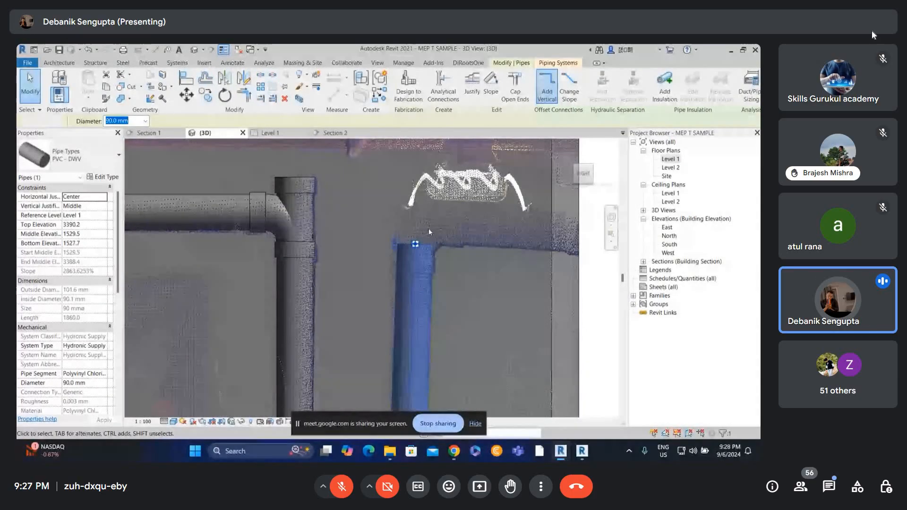
scroll(429, 231, down, 4)
key(Escape)
Step: Extend the 3D section box past the wall's end to reveal the rest of the scanned horizontal pipe
middle_drag(509, 267, 362, 273)
click(359, 271)
scroll(360, 255, down, 2)
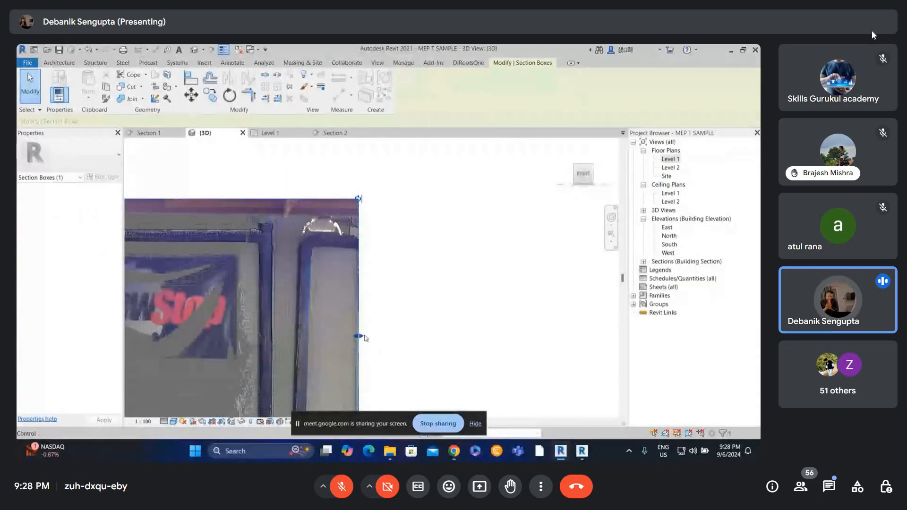
drag(360, 337, 509, 336)
scroll(418, 263, down, 2)
middle_drag(418, 263, 410, 262)
scroll(343, 247, up, 5)
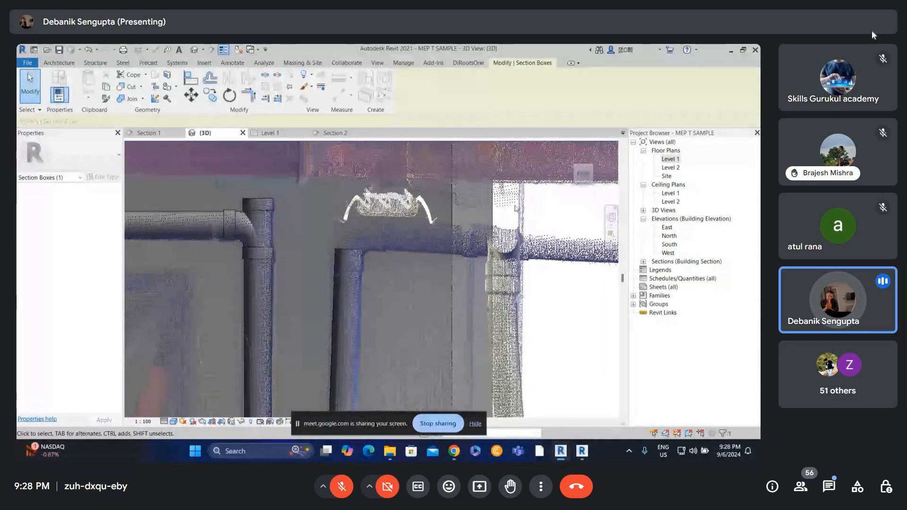
Step: Try to draw a new pipe from the upper end of the copied vertical pipe in the 3D view
click(350, 246)
right_click(350, 246)
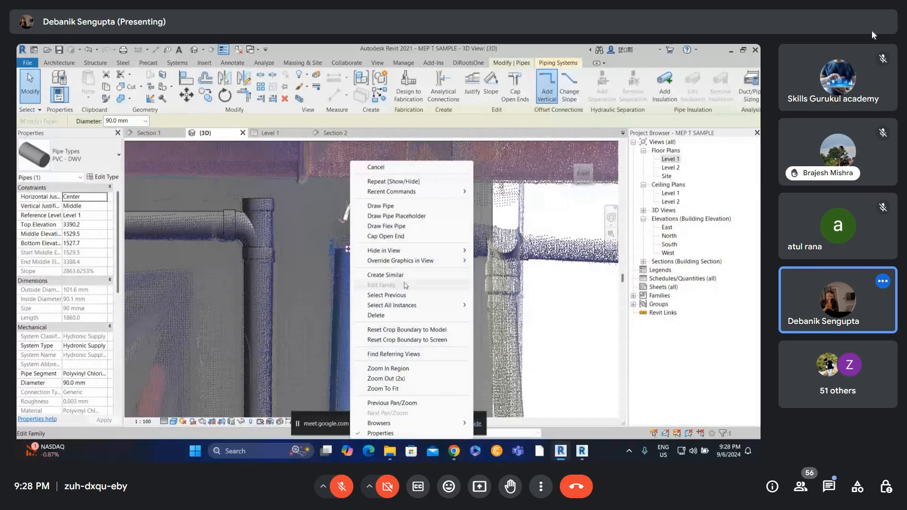
click(395, 217)
key(Escape)
key(Escape)
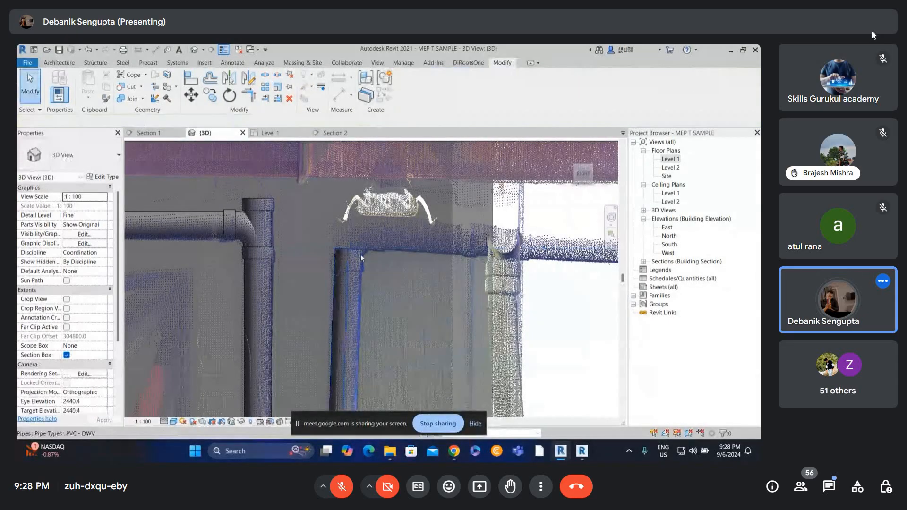
scroll(405, 273, down, 6)
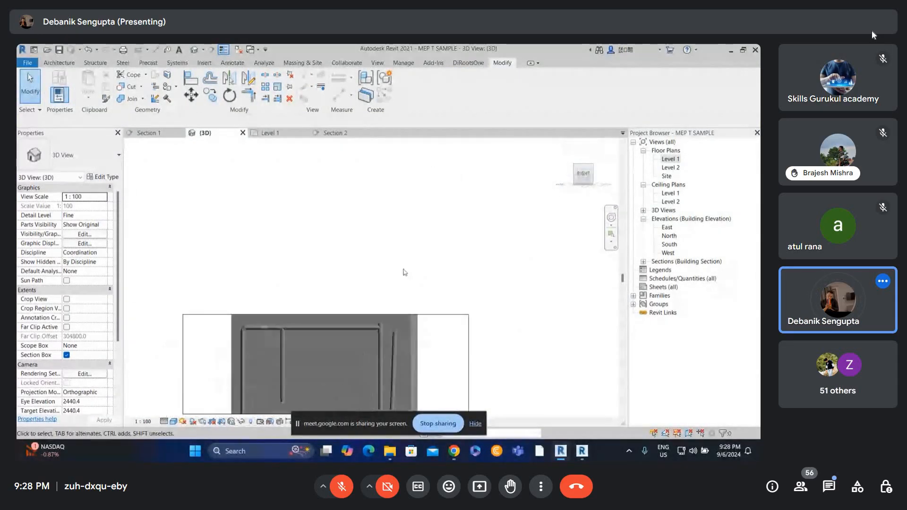
scroll(488, 226, up, 5)
click(490, 218)
right_click(492, 218)
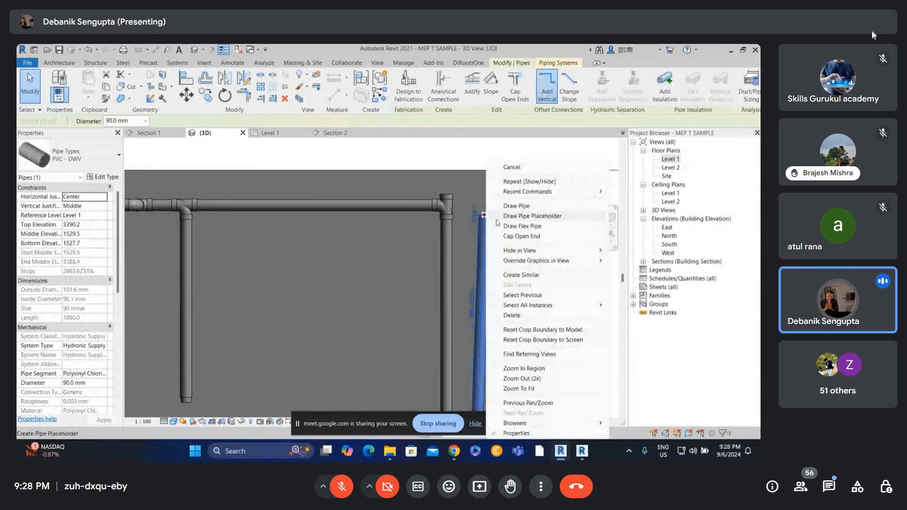
click(517, 207)
key(Escape)
key(Escape)
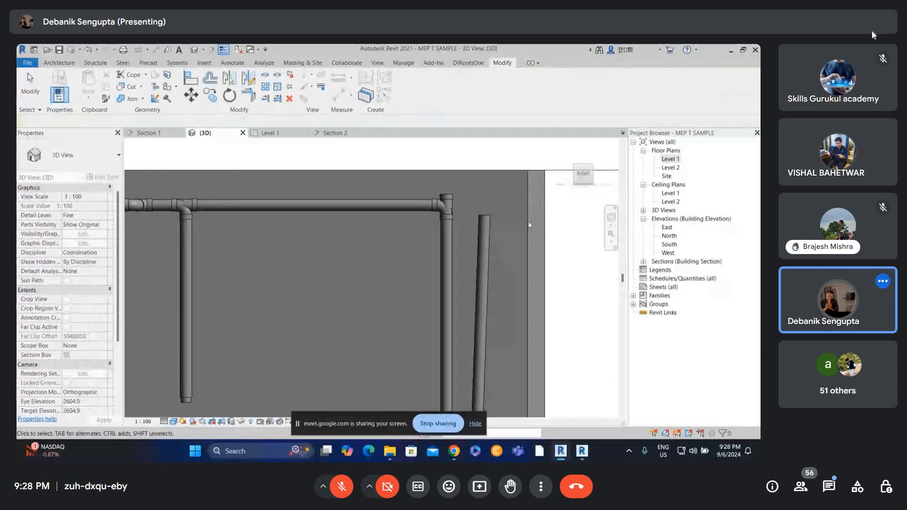
Step: In the Level 1 plan, move the Section 1 line closer to the wall with the pipes, and open that section view
double_click(670, 159)
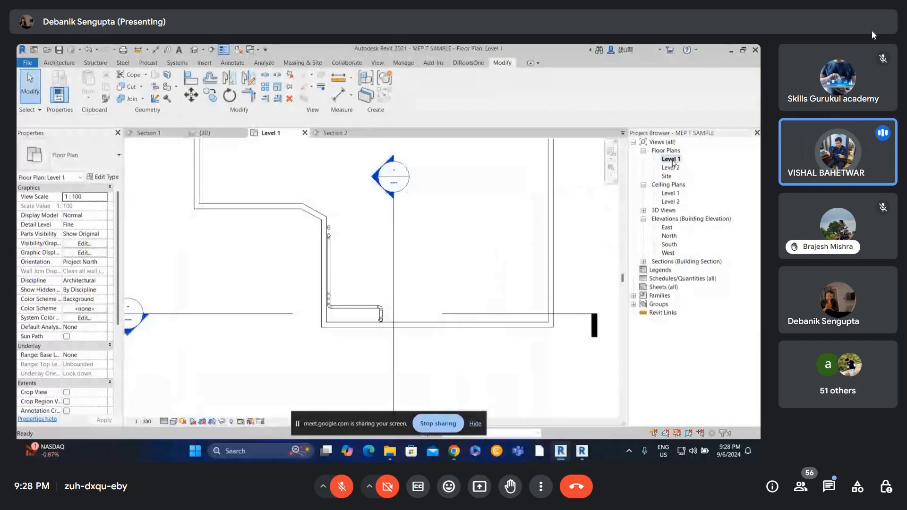
click(395, 239)
drag(394, 227, 346, 222)
double_click(345, 161)
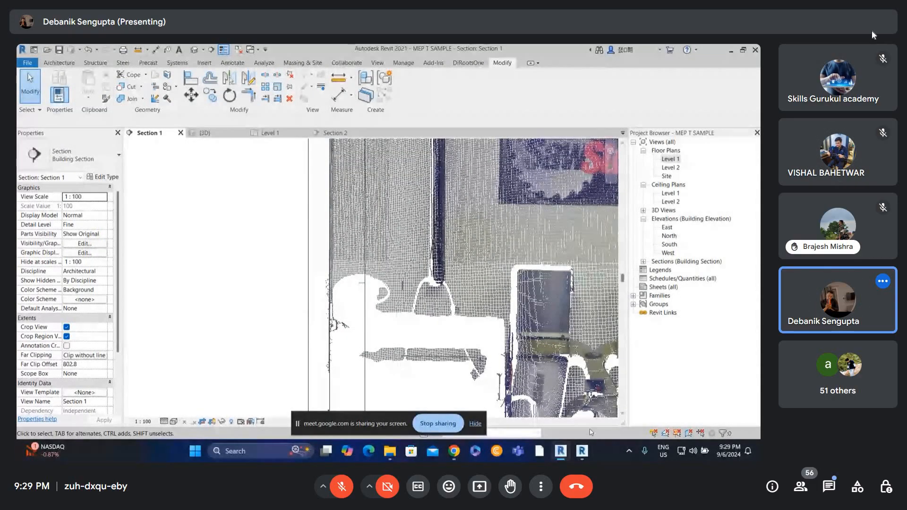
scroll(443, 312, up, 5)
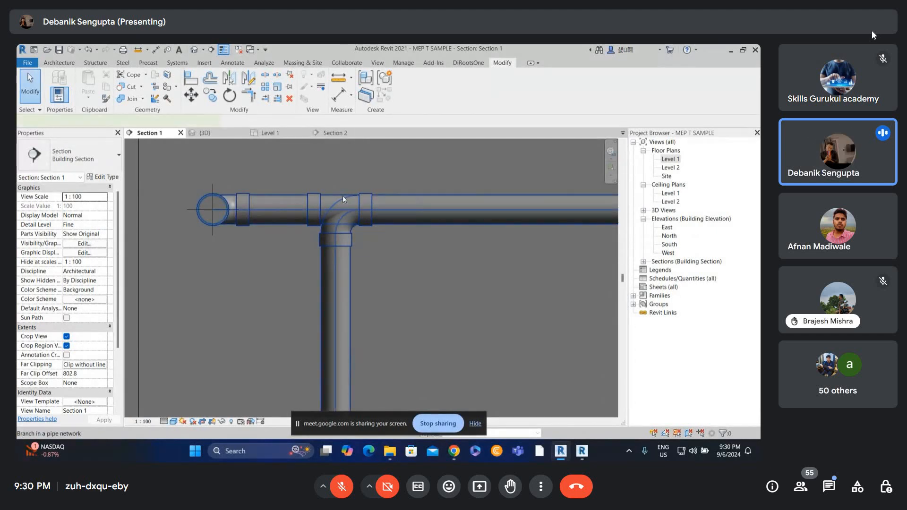
Step: Examine the connected pipe run and the detached vertical pipe beside it in the Section 1 view
click(344, 199)
scroll(309, 227, down, 3)
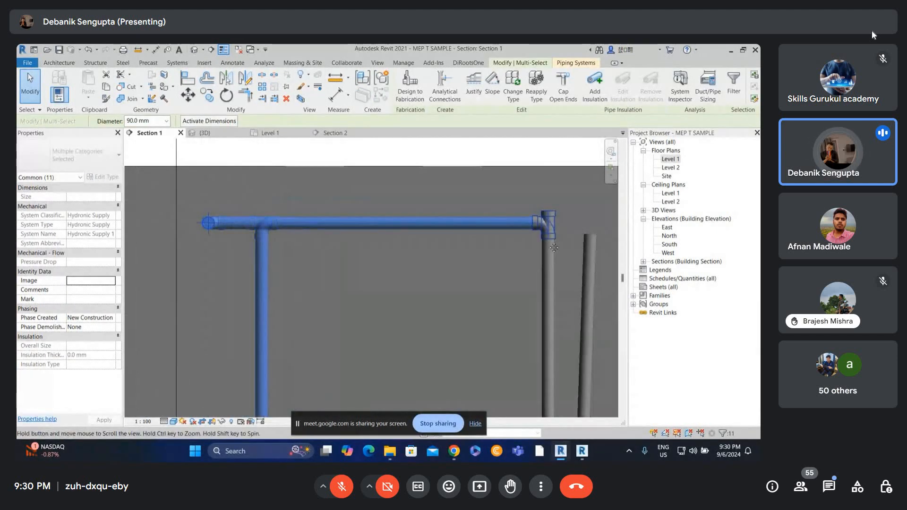
scroll(471, 225, up, 2)
scroll(474, 229, down, 2)
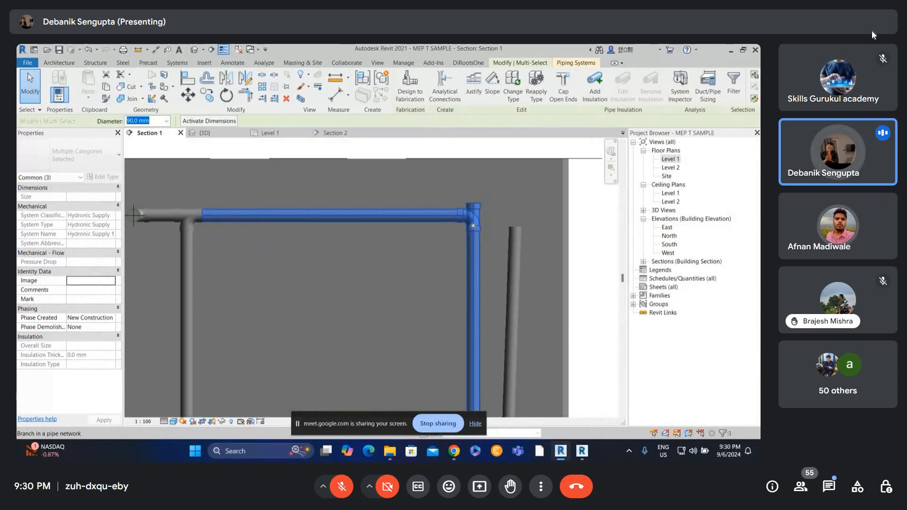
key(Escape)
scroll(475, 229, down, 2)
middle_drag(498, 229, 423, 222)
scroll(465, 212, up, 2)
scroll(465, 211, down, 1)
scroll(414, 240, up, 1)
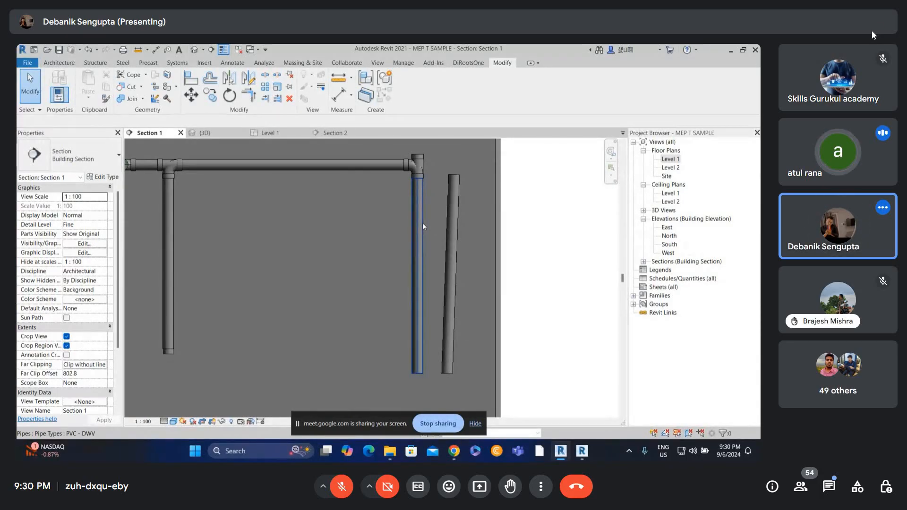
scroll(468, 152, up, 2)
scroll(449, 211, down, 2)
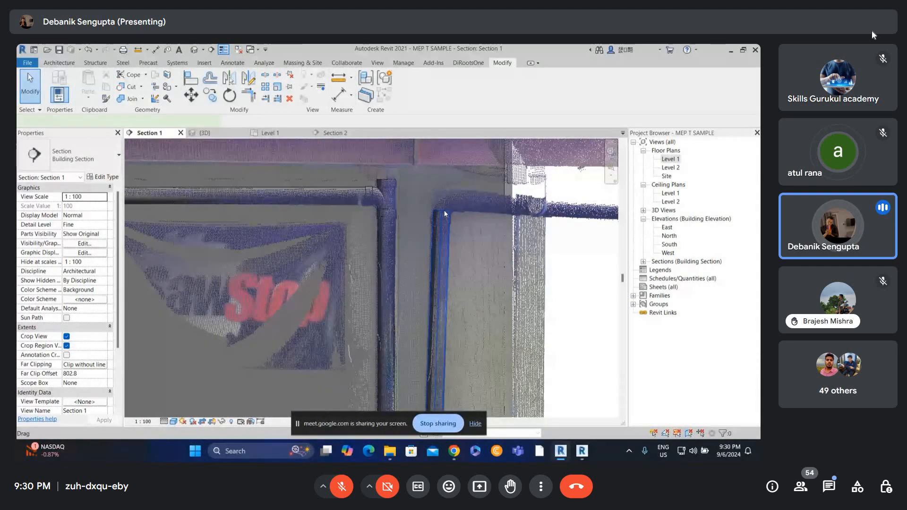
Step: Draw a pipe about 310 mm long from the upper end of the copied vertical pipe along the scanned horizontal pipe
right_click(444, 209)
click(474, 230)
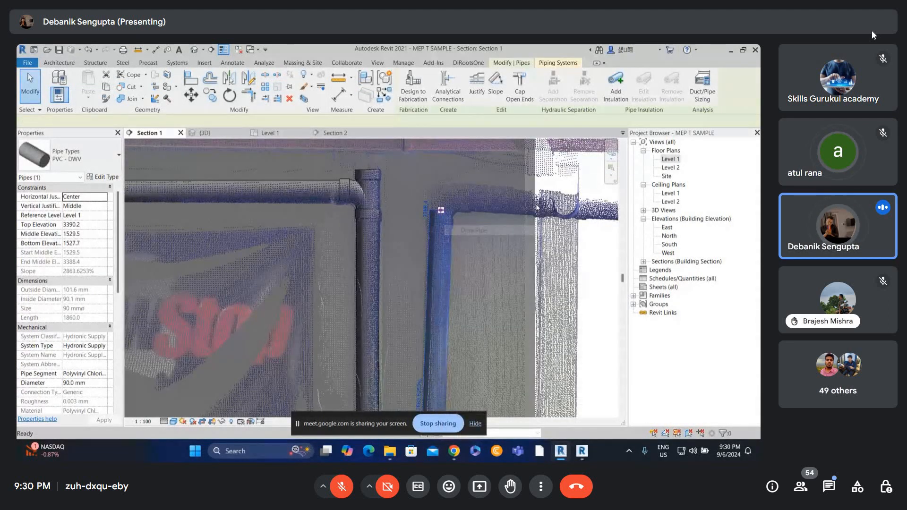
click(538, 206)
key(Escape)
key(Escape)
scroll(494, 199, up, 1)
click(494, 200)
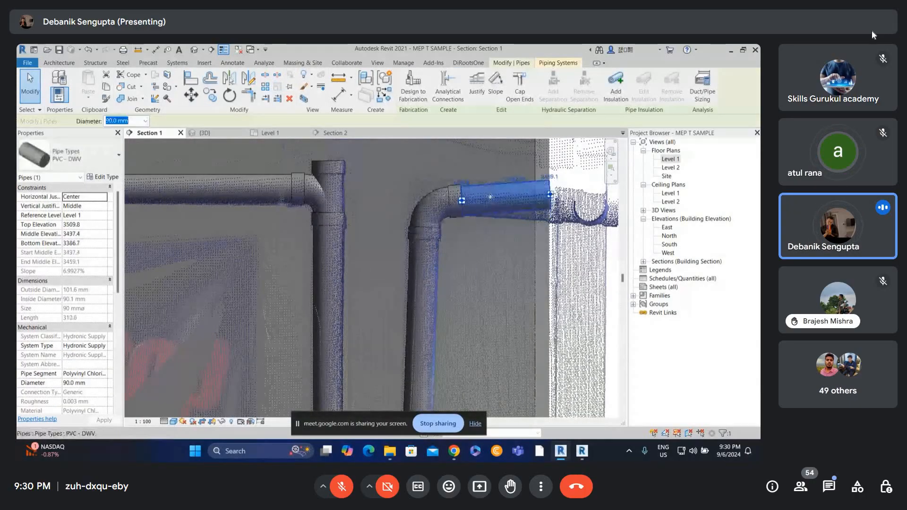
Step: Try to set the outer end elevation of the new horizontal pipe to 3200 mm, and undo the change
scroll(489, 193, down, 1)
scroll(532, 187, up, 2)
middle_drag(532, 187, 497, 224)
key(super)
key(super)
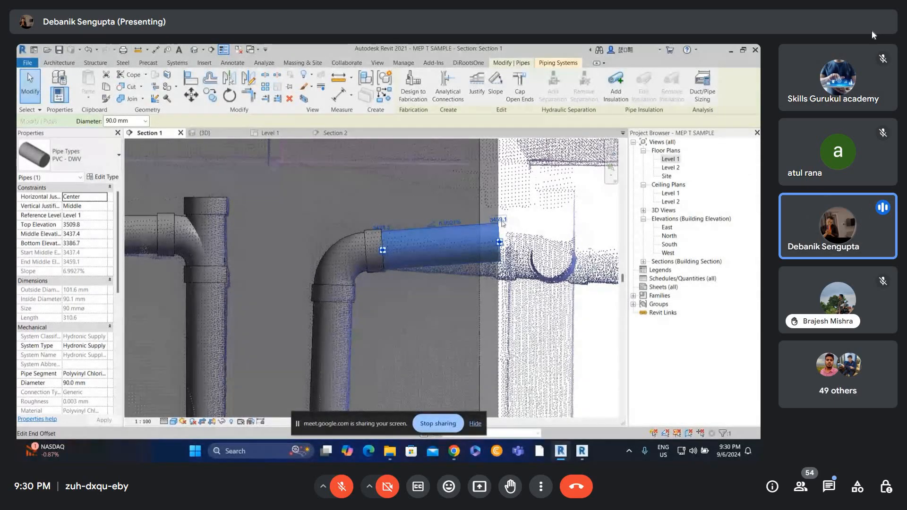
click(502, 221)
text(3200)
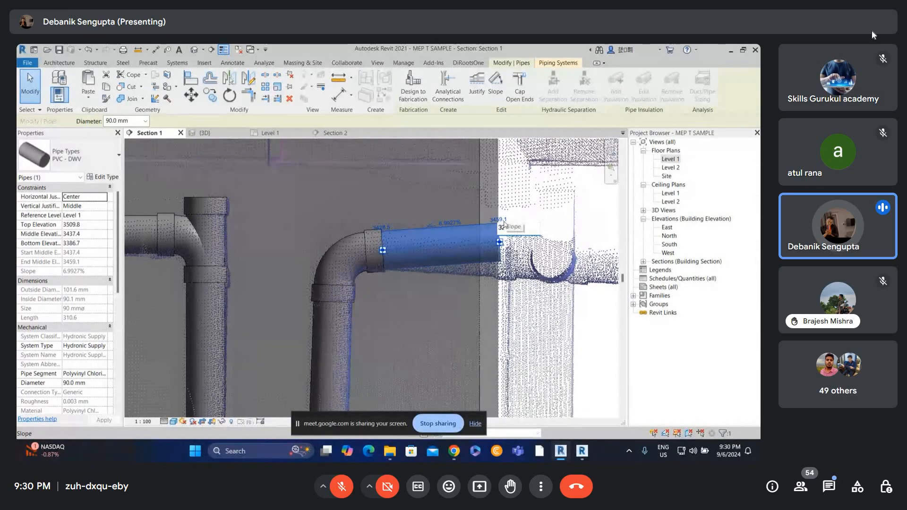
key(Return)
key(ctrl+z)
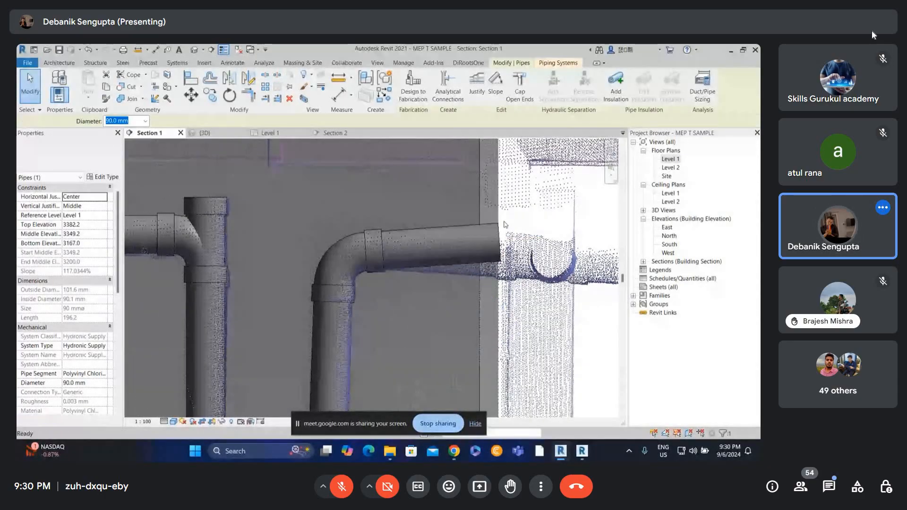
click(494, 234)
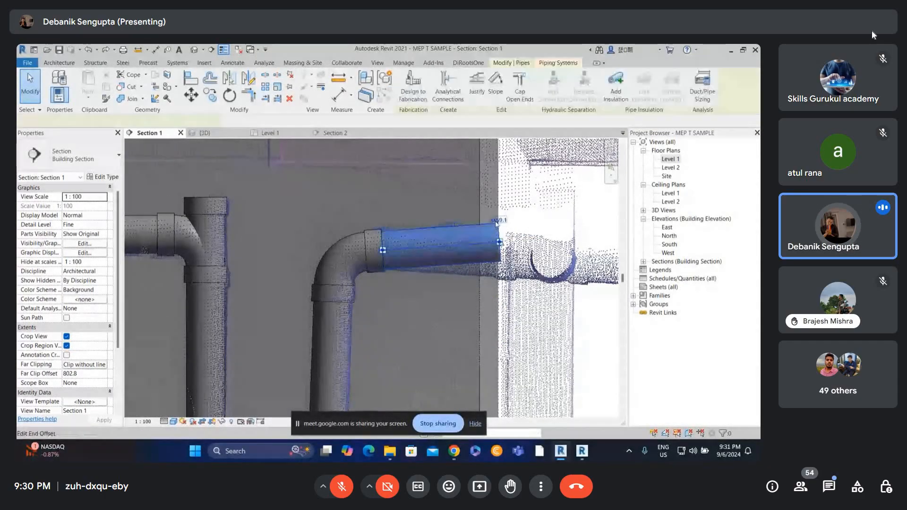
click(502, 221)
text(3200)
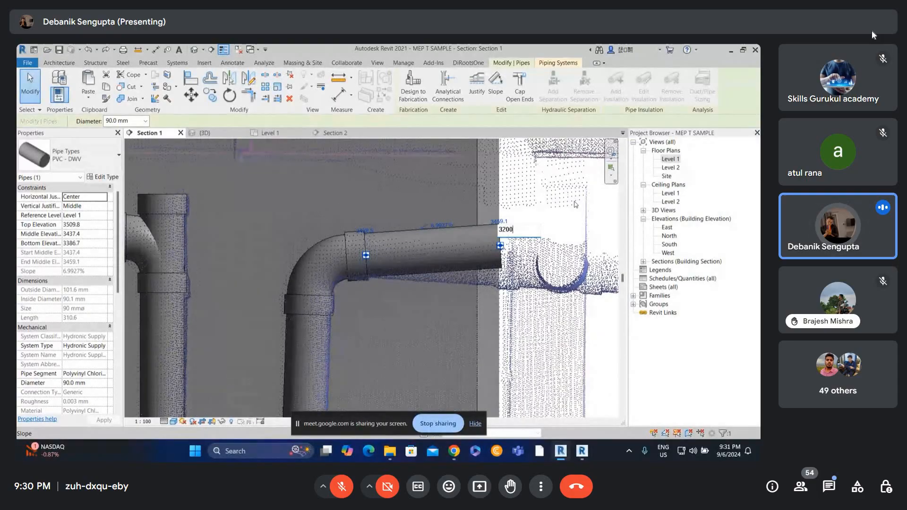
key(Return)
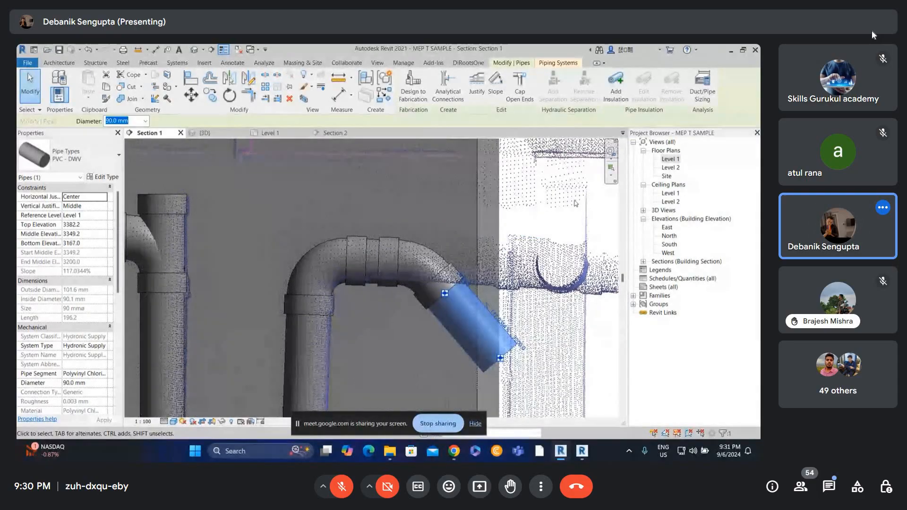
key(ctrl+z)
Step: Stretch the short horizontal pipe's free end down onto the scanned pipe in Section 1, making it about 372 mm long
click(498, 230)
double_click(671, 158)
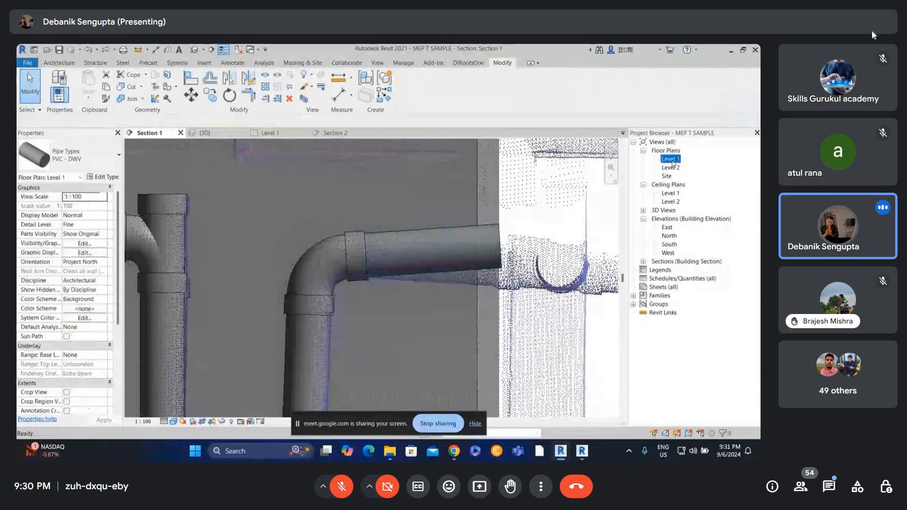
scroll(435, 279, down, 1)
double_click(354, 192)
scroll(449, 240, down, 1)
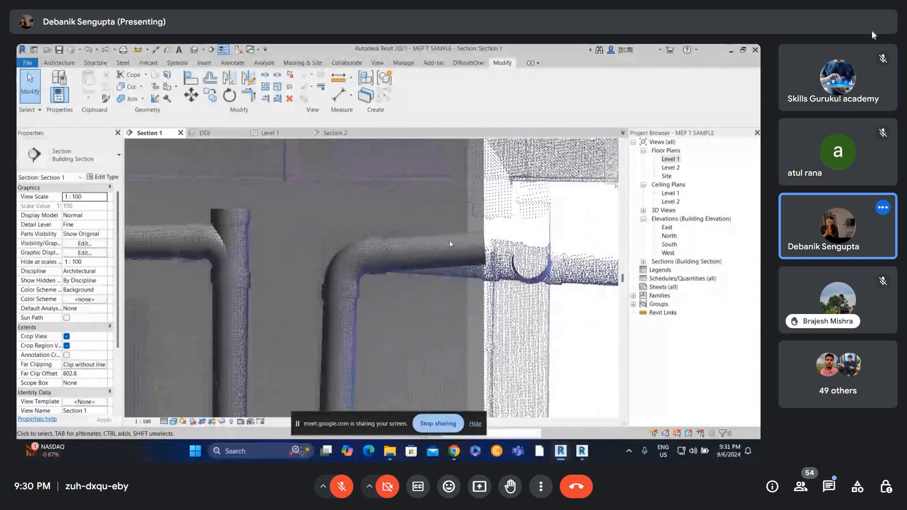
scroll(460, 235, up, 1)
click(479, 247)
drag(495, 252, 523, 273)
key(Escape)
scroll(487, 263, down, 1)
key(z)
Step: Nudge the short horizontal pipe slightly upward in Section 1 to match the scanned pipe
click(440, 252)
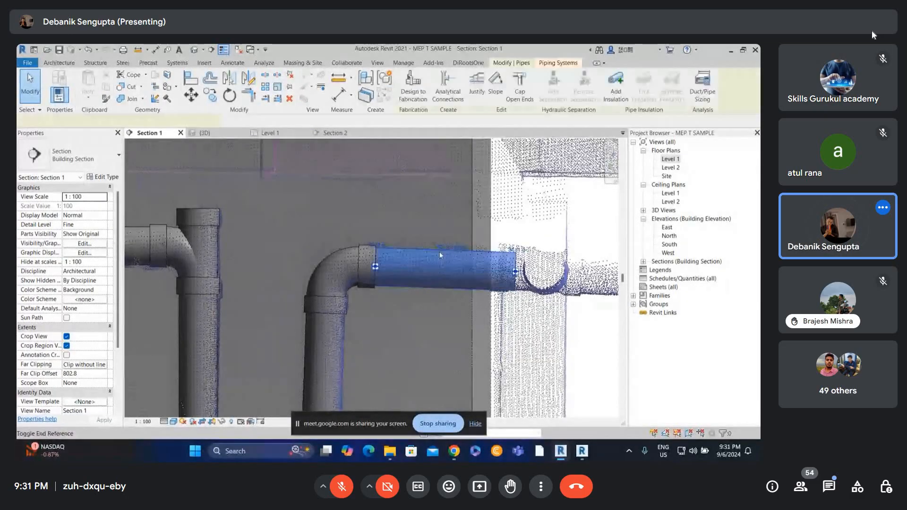
scroll(438, 251, up, 2)
key(Up)
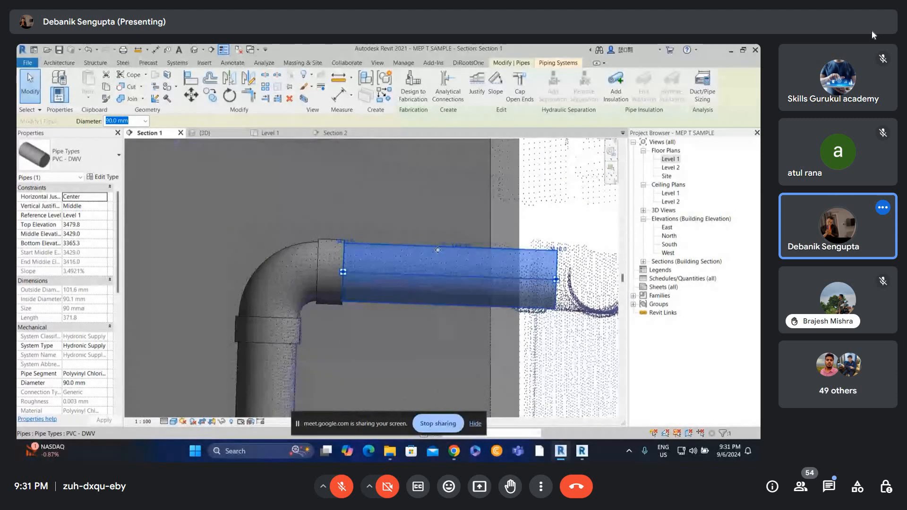
key(Up)
click(423, 230)
scroll(423, 215, down, 3)
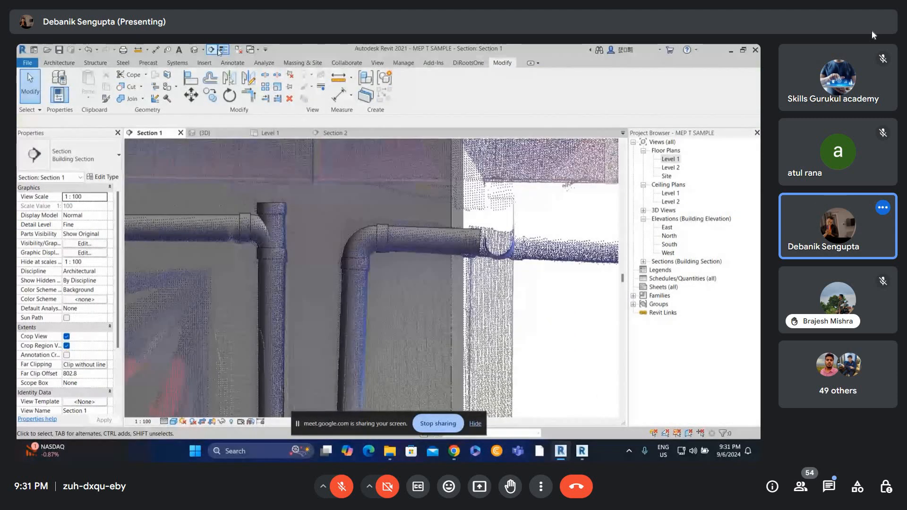
Step: Extend the section box in the 3D view past the pipe wall's end to reveal the adjoining walls
click(211, 49)
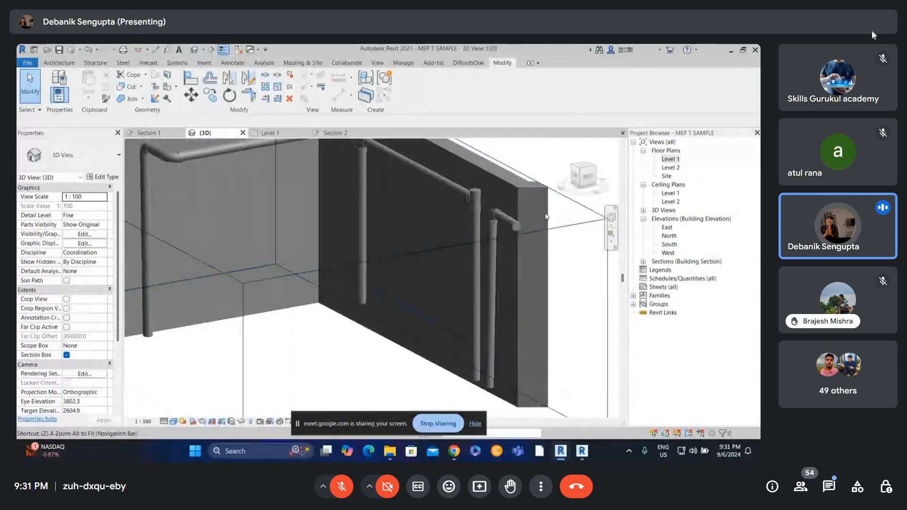
shift+middle_drag(546, 216, 468, 260)
click(456, 256)
scroll(456, 255, down, 1)
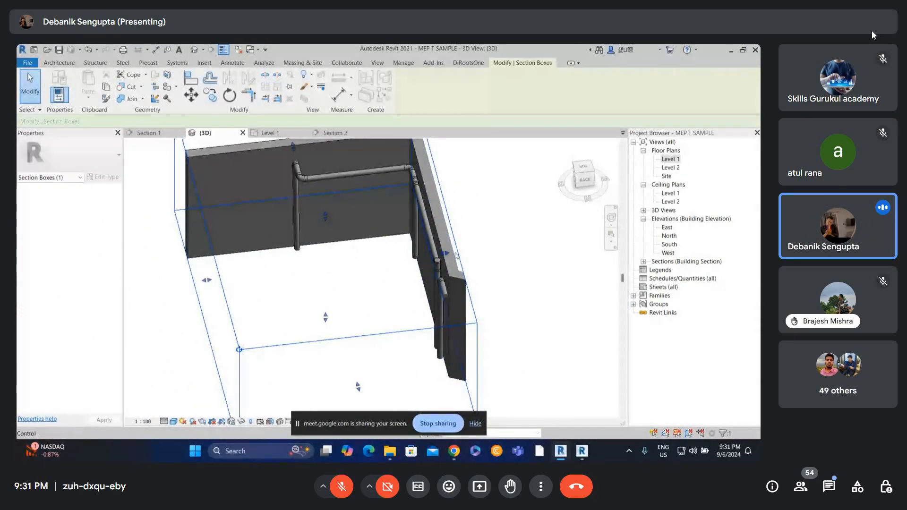
drag(456, 256, 490, 299)
scroll(576, 288, up, 1)
middle_drag(490, 300, 326, 257)
drag(326, 258, 482, 247)
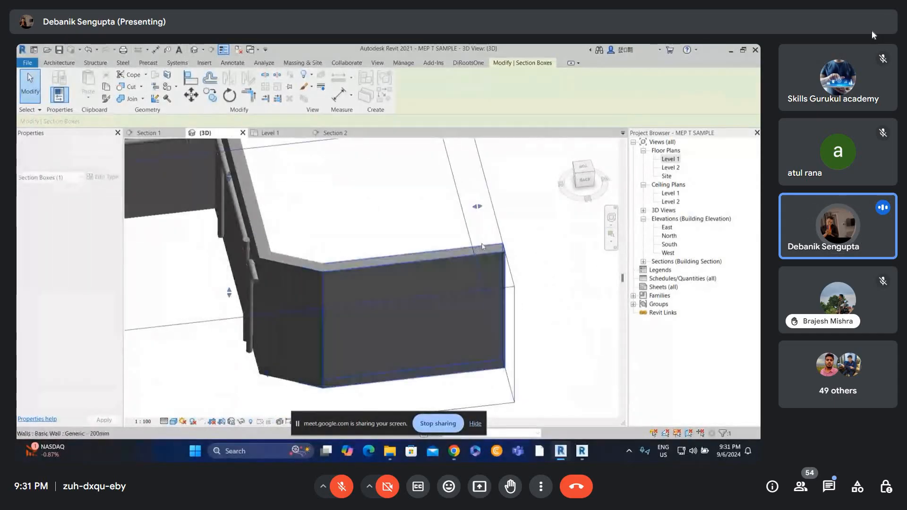
Step: In the 3D top view, nudge the adjoining Generic - 200mm wall onto its scanned line, unjoining the elements that conflict
shift+middle_drag(282, 261, 422, 205)
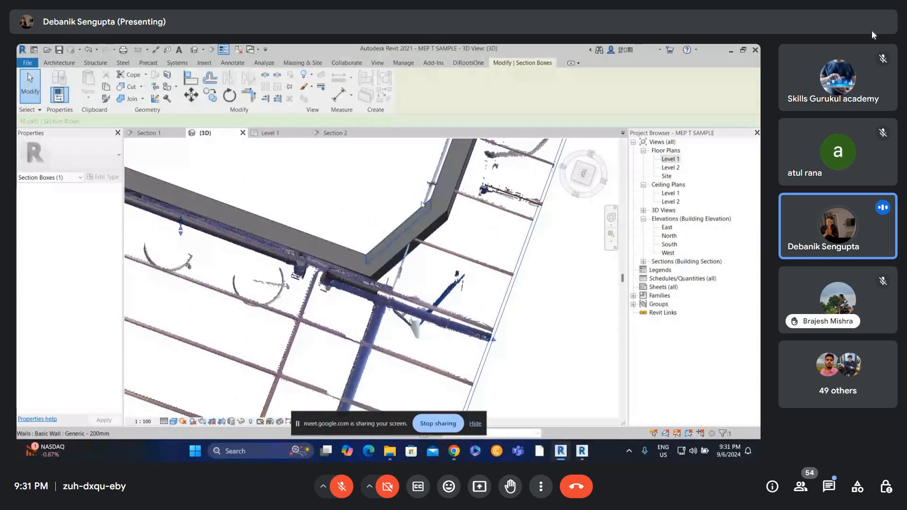
click(462, 227)
middle_drag(462, 227, 434, 416)
click(460, 264)
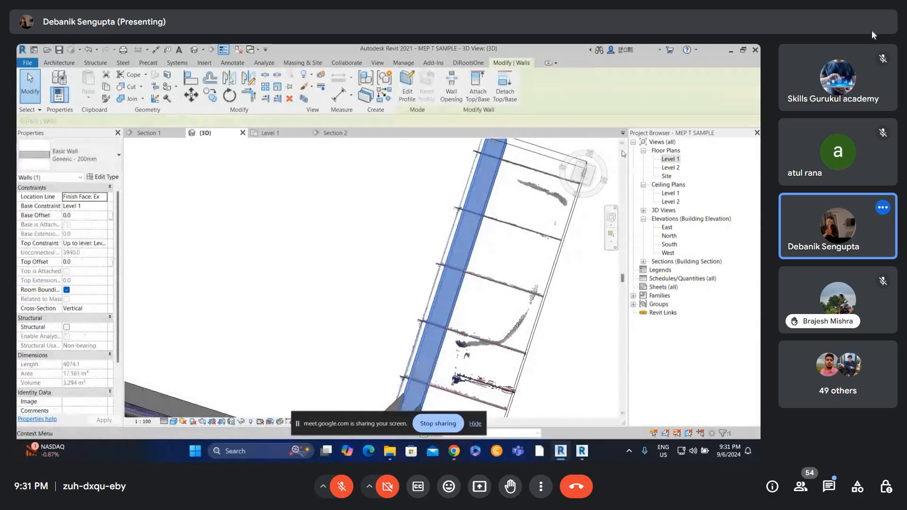
click(581, 173)
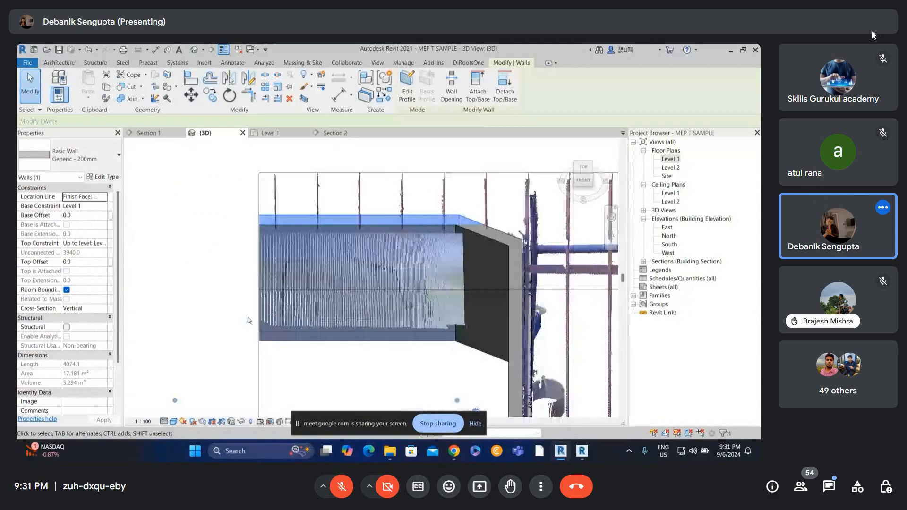
click(583, 166)
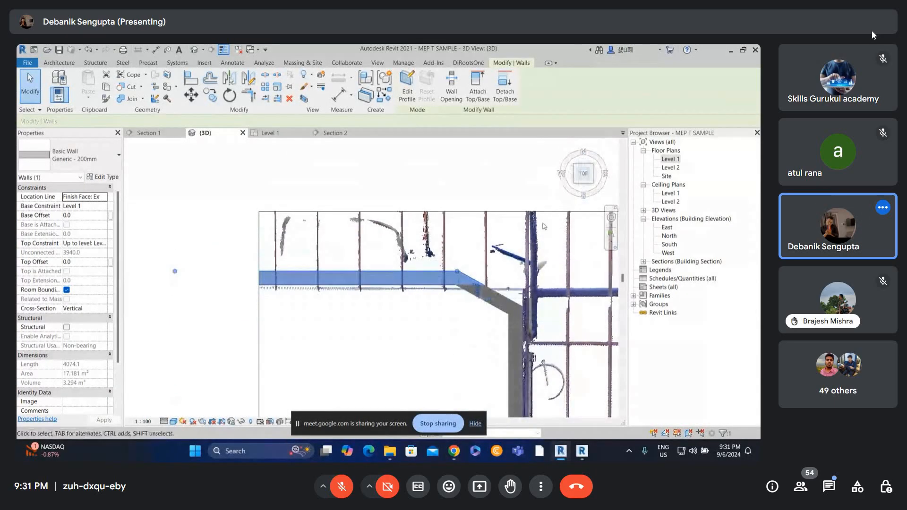
key(Down)
key(Down)
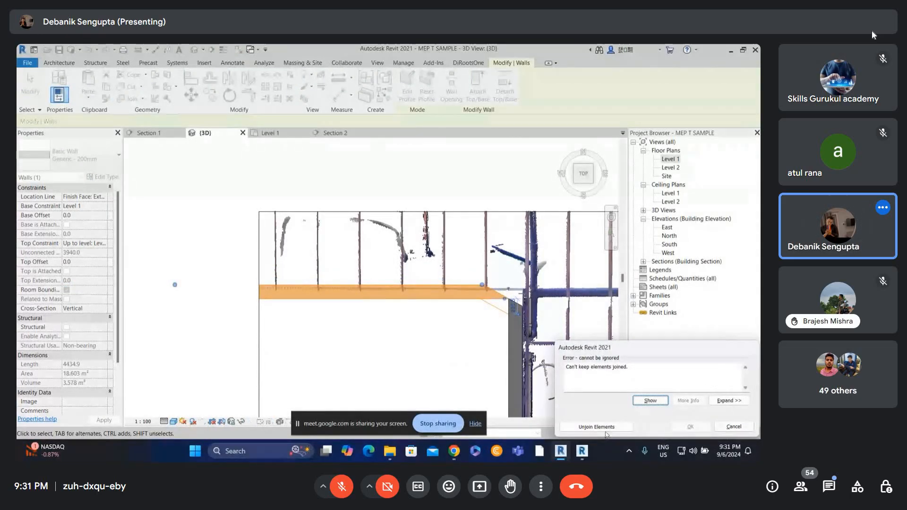
click(604, 429)
scroll(449, 277, up, 2)
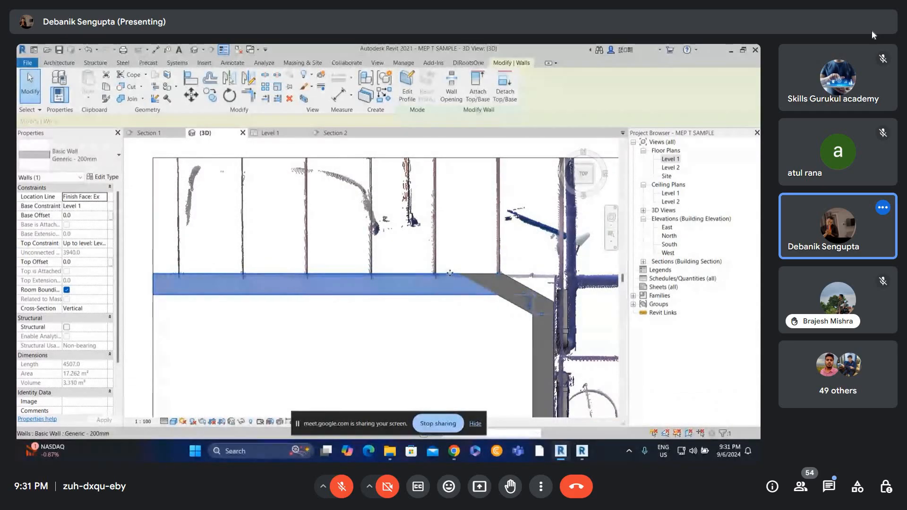
key(Down)
Step: Try to trim the nudged wall to the pipe wall with the elements unjoined, and remove the short angled wall between them
click(450, 252)
key(t)
key(r)
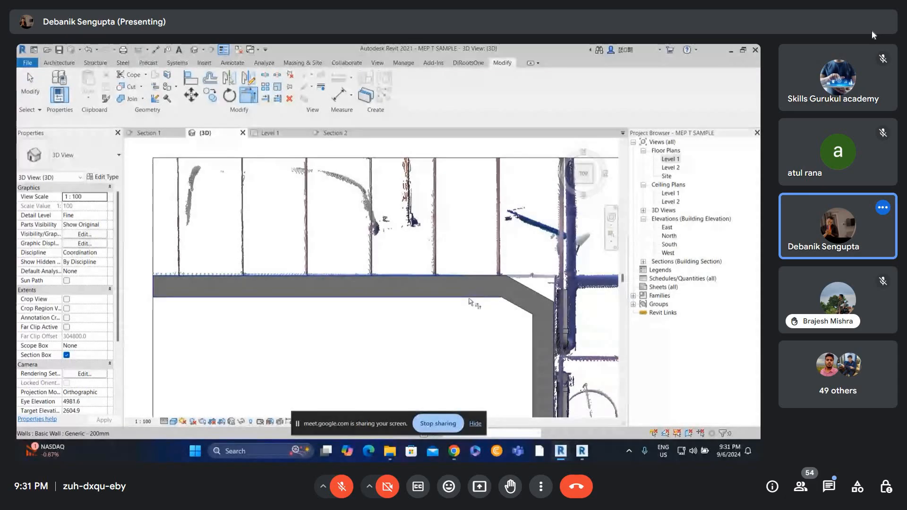
click(469, 299)
click(535, 334)
key(Escape)
key(t)
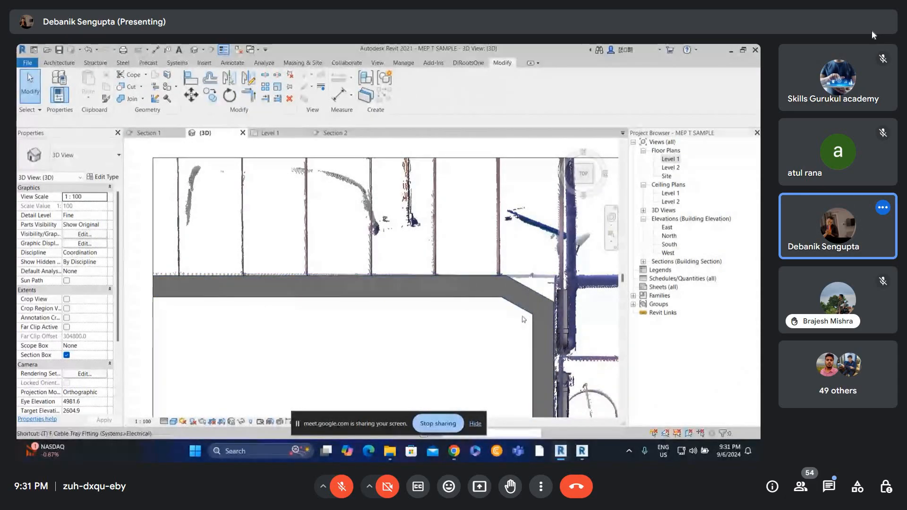
key(r)
click(480, 296)
click(536, 326)
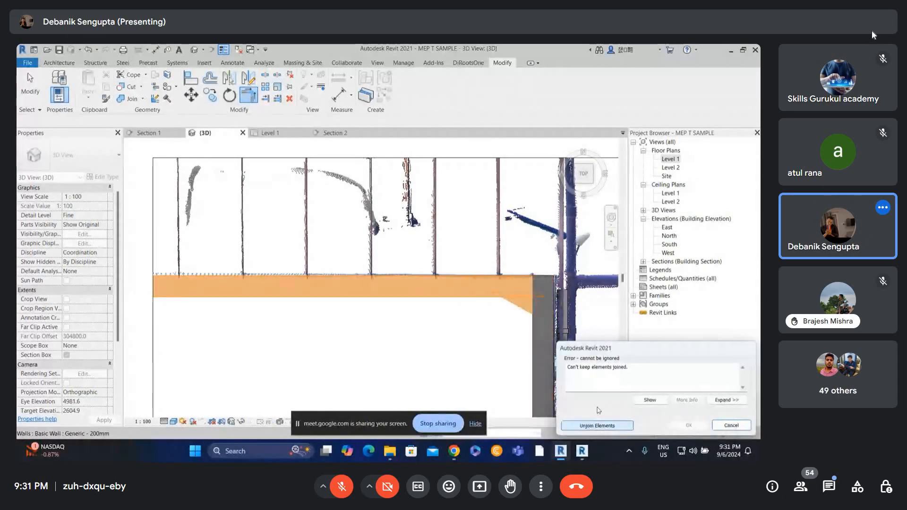
click(598, 426)
key(Escape)
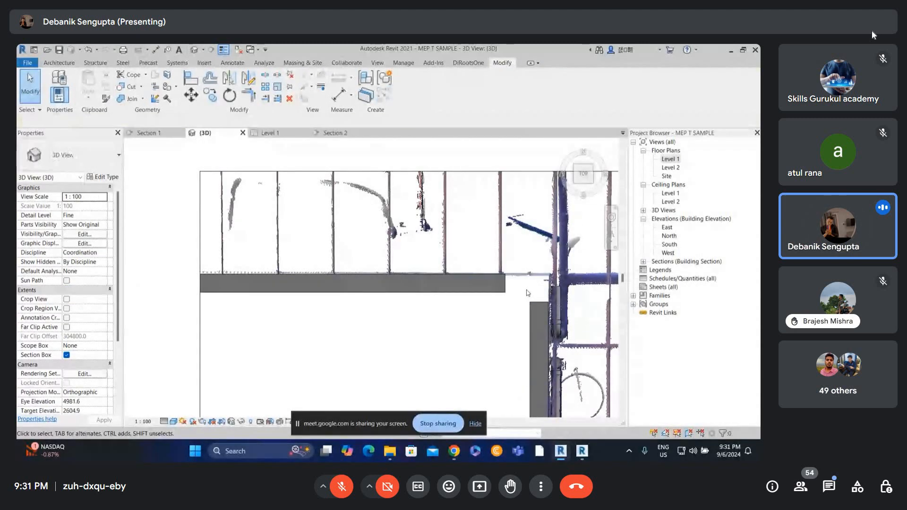
Step: Trim the nudged wall and the pipe wall to meet in a square corner
key(t)
key(r)
click(496, 286)
click(534, 326)
scroll(521, 256, down, 3)
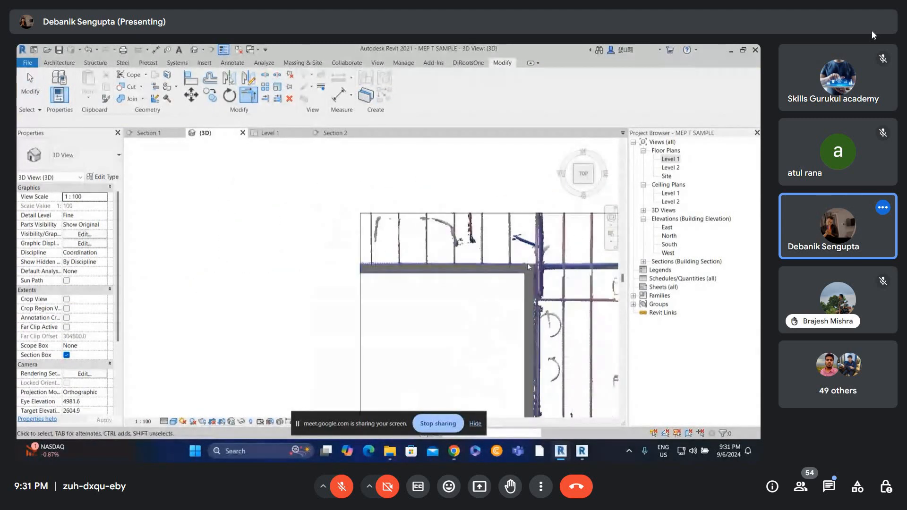
key(Escape)
shift+middle_drag(528, 264, 369, 204)
scroll(376, 312, up, 4)
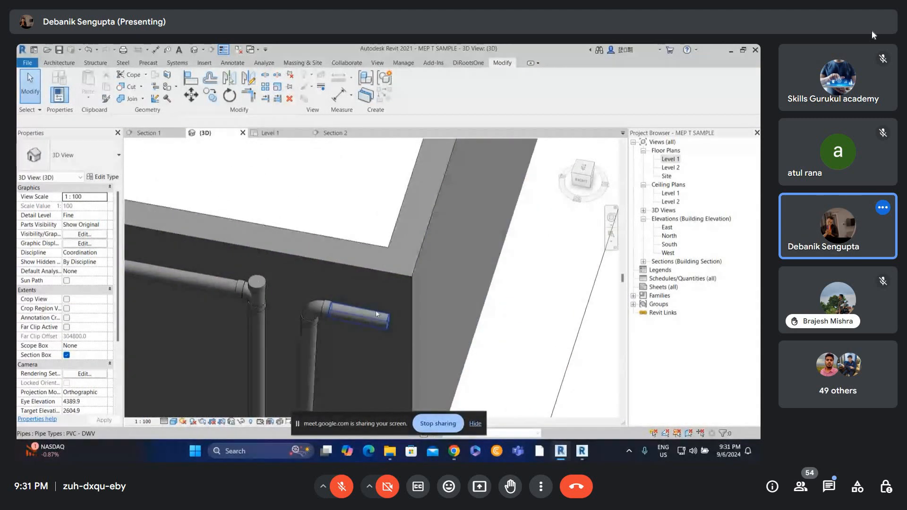
Step: Select the open-ended 90 mm pipe near the wall corner and examine how the scanned pipe continues beyond it in the 3D view
click(376, 310)
shift+middle_drag(375, 310, 490, 206)
scroll(502, 165, up, 3)
scroll(499, 188, down, 3)
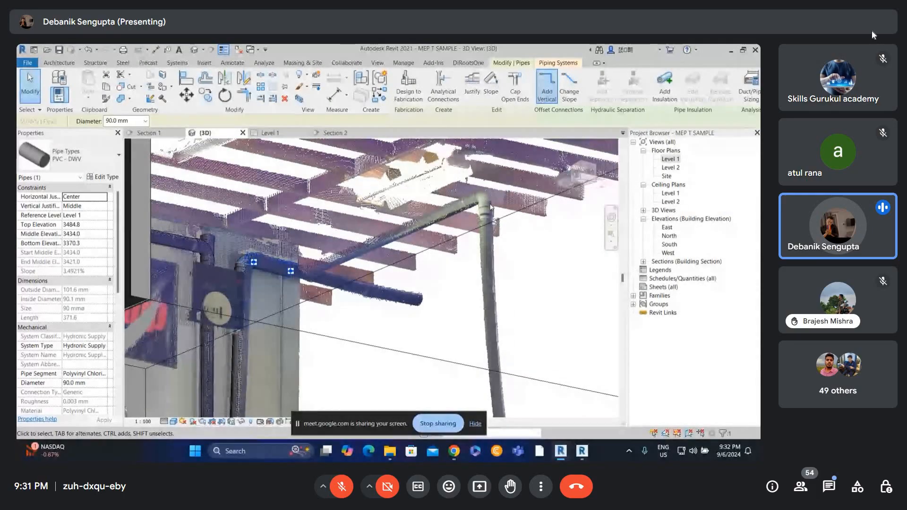
scroll(461, 312, down, 2)
middle_drag(456, 361, 457, 347)
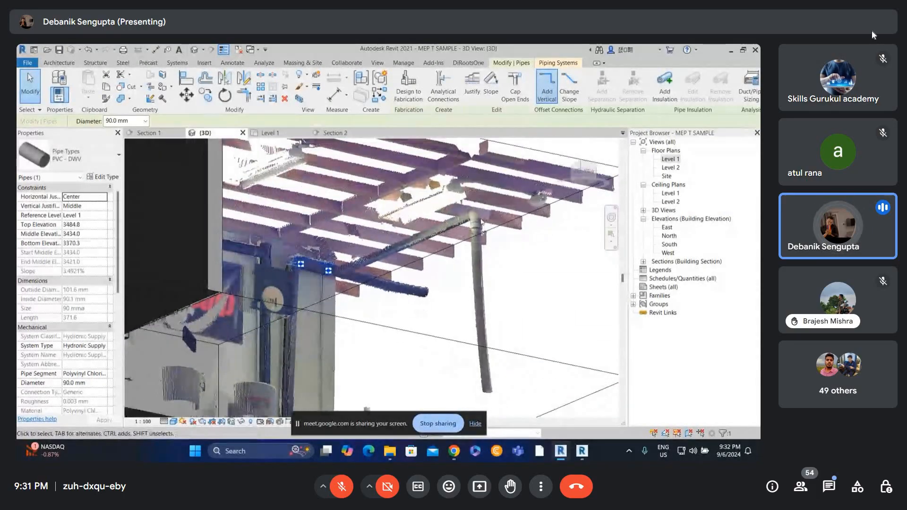
scroll(475, 232, up, 3)
shift+middle_drag(473, 243, 423, 236)
shift+middle_drag(439, 371, 440, 273)
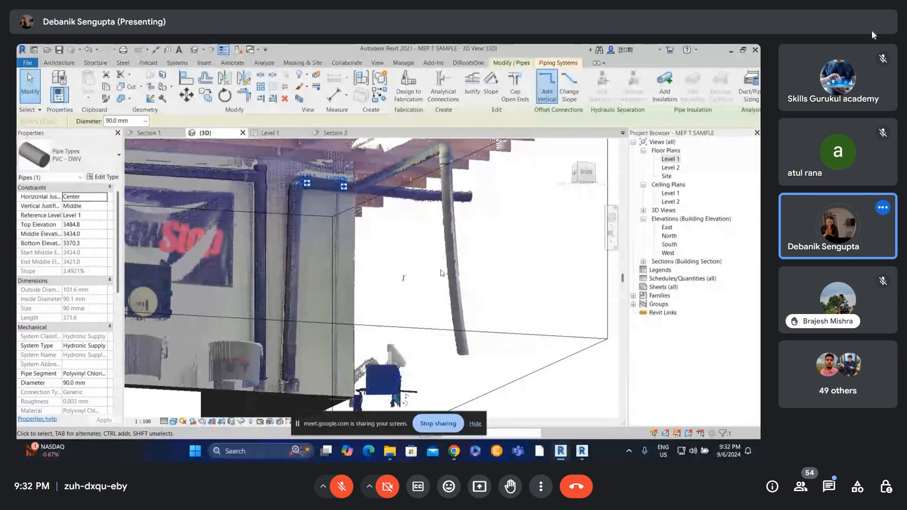
scroll(448, 246, down, 1)
shift+middle_drag(448, 246, 310, 237)
key(z)
scroll(310, 237, up, 2)
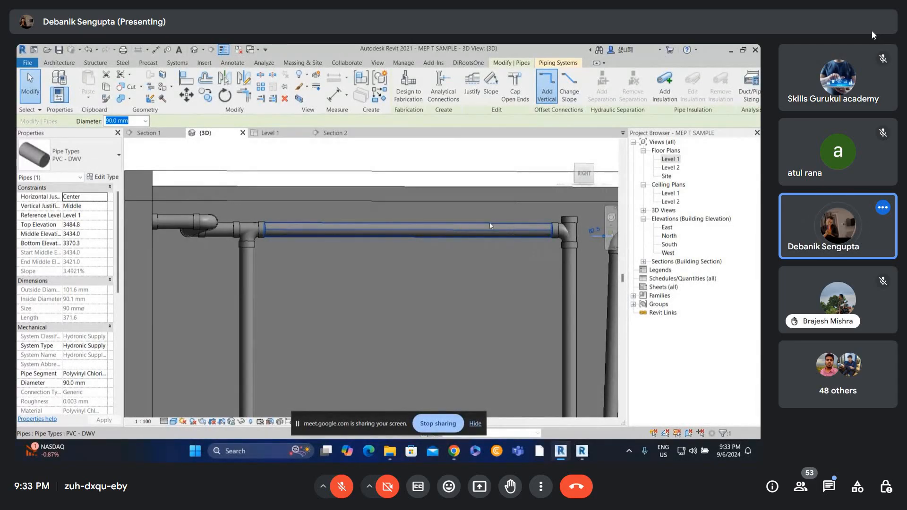
Step: Stretch the selected pipe's open end along the scanned pipe past the wall corner, to about 1050 mm long
scroll(490, 222, down, 5)
shift+middle_drag(270, 246, 310, 285)
scroll(253, 211, up, 2)
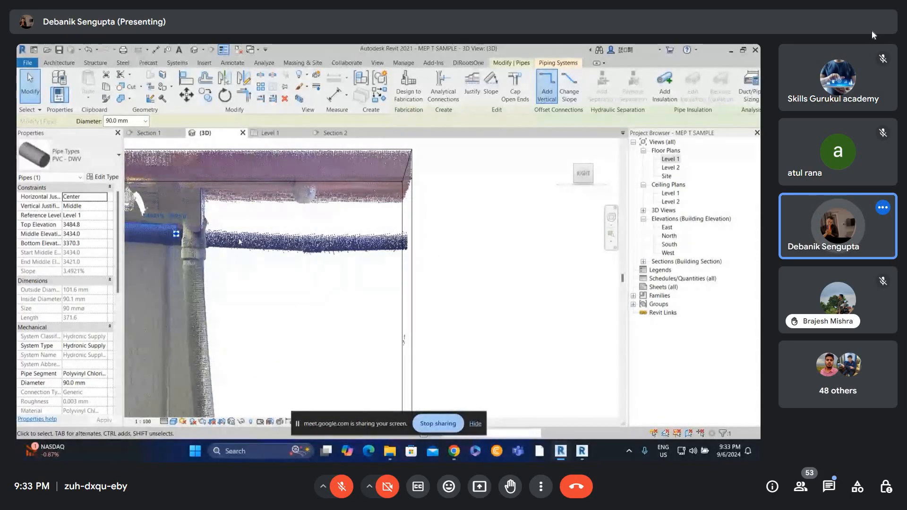
scroll(234, 231, up, 2)
key(z)
shift+middle_drag(234, 234, 201, 242)
drag(156, 232, 321, 241)
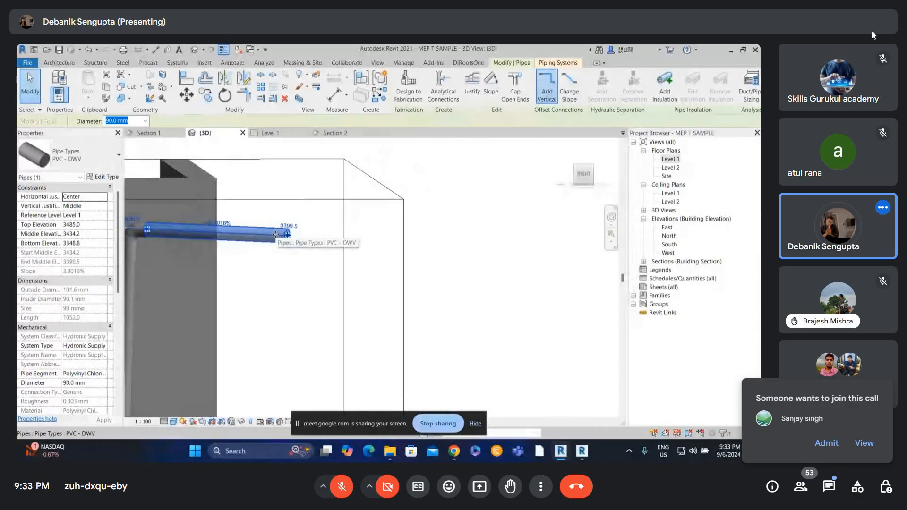
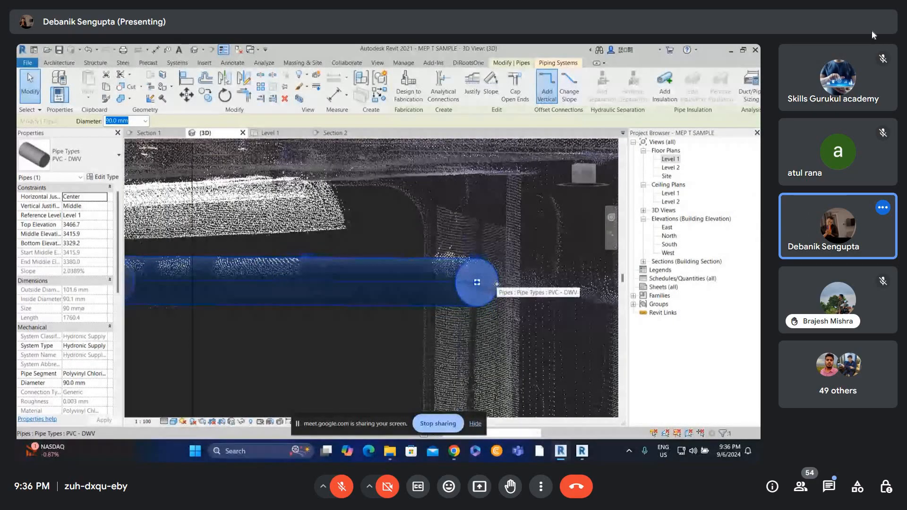
Step: Set the elevation of the pipe's open end to 3420 mm to match the scan
click(478, 266)
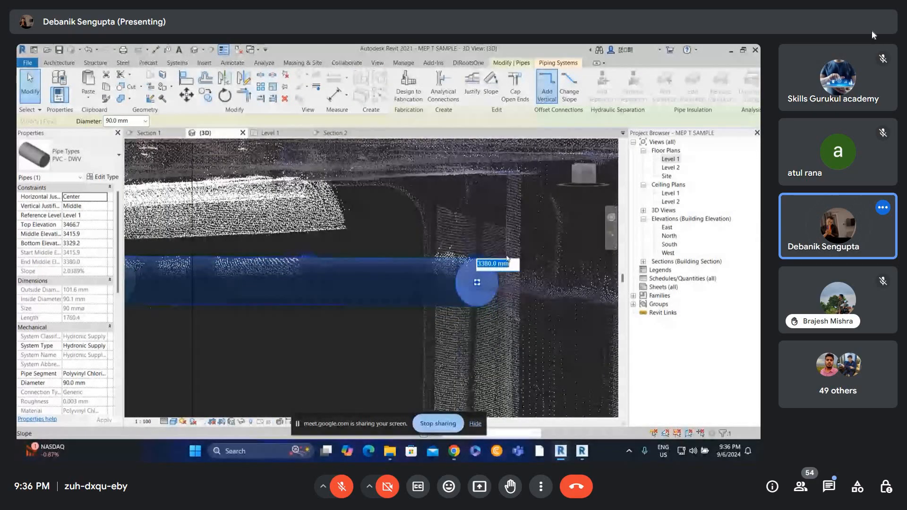
text(3420)
key(Return)
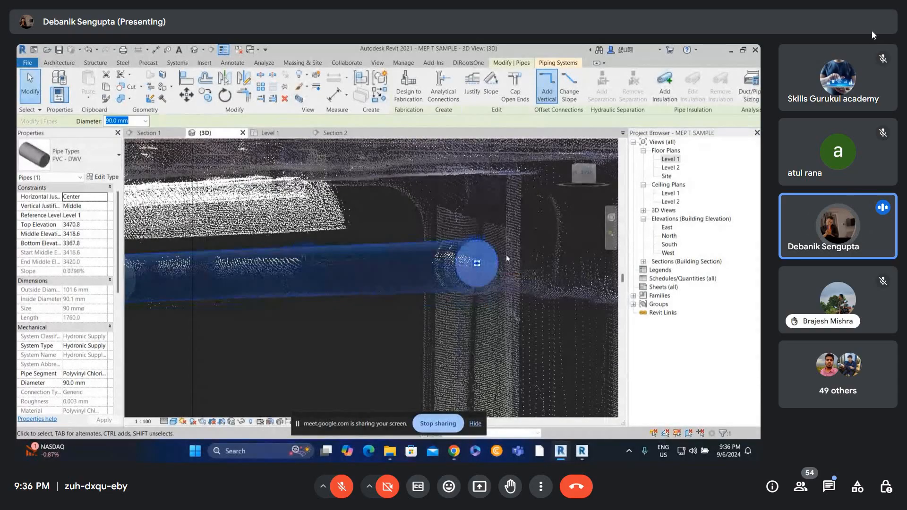
key(Escape)
Step: In the Level 1 floor plan, stretch the pipe's open end to the scanned bend, to about 1858 mm long
shift+middle_drag(519, 199, 385, 378)
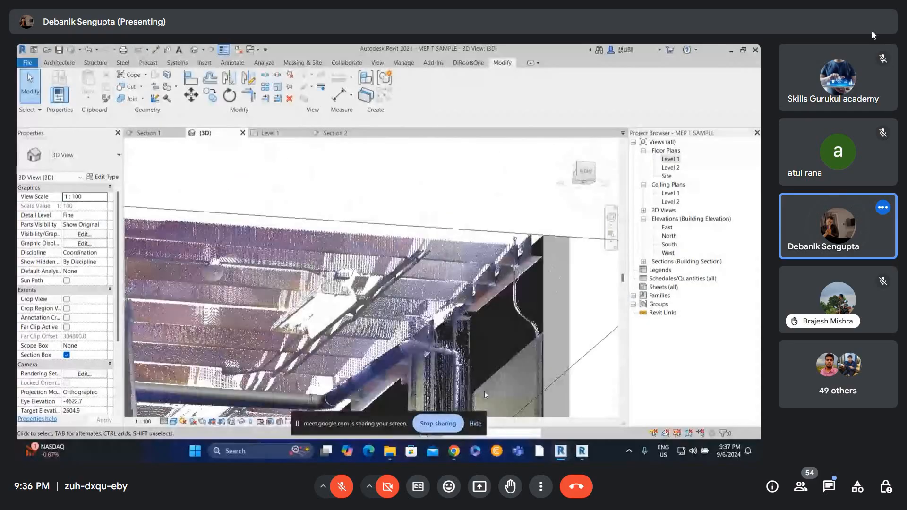
click(585, 182)
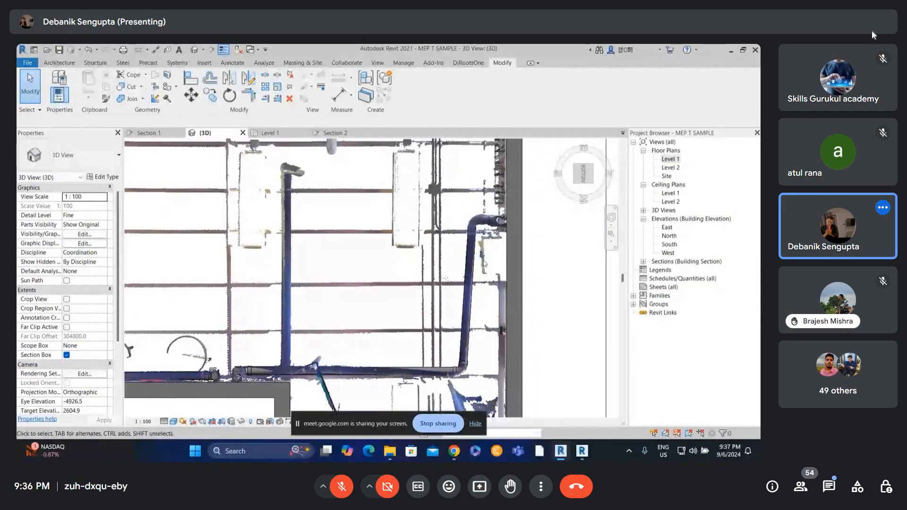
double_click(670, 159)
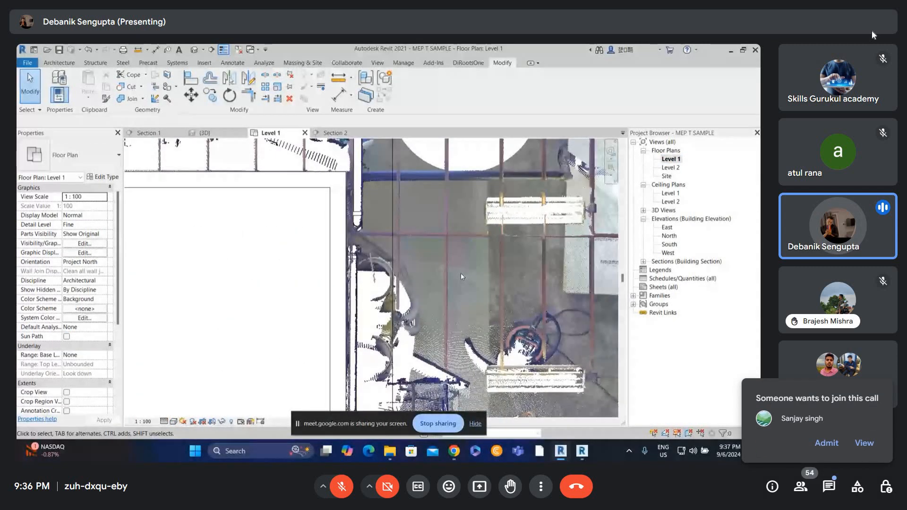
middle_drag(461, 274, 399, 368)
middle_drag(354, 242, 328, 335)
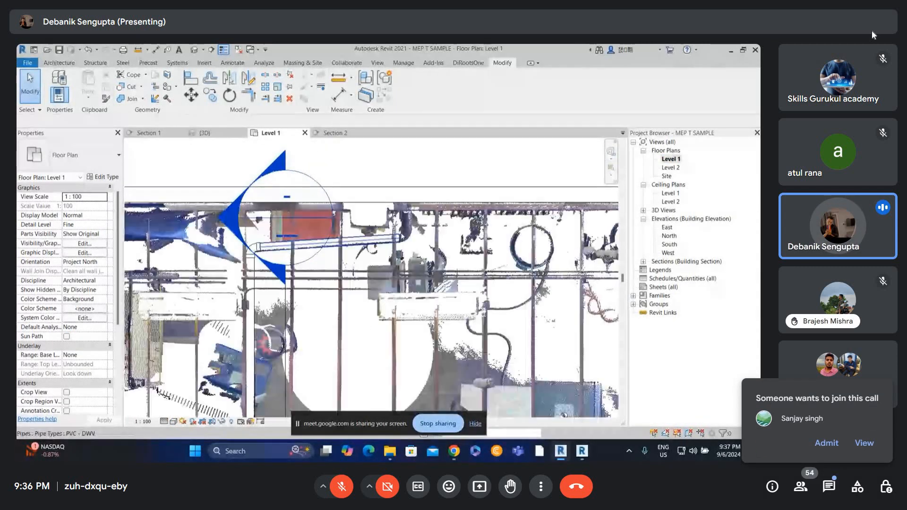
scroll(358, 223, up, 4)
key(z)
scroll(393, 227, up, 2)
scroll(397, 246, up, 2)
click(396, 251)
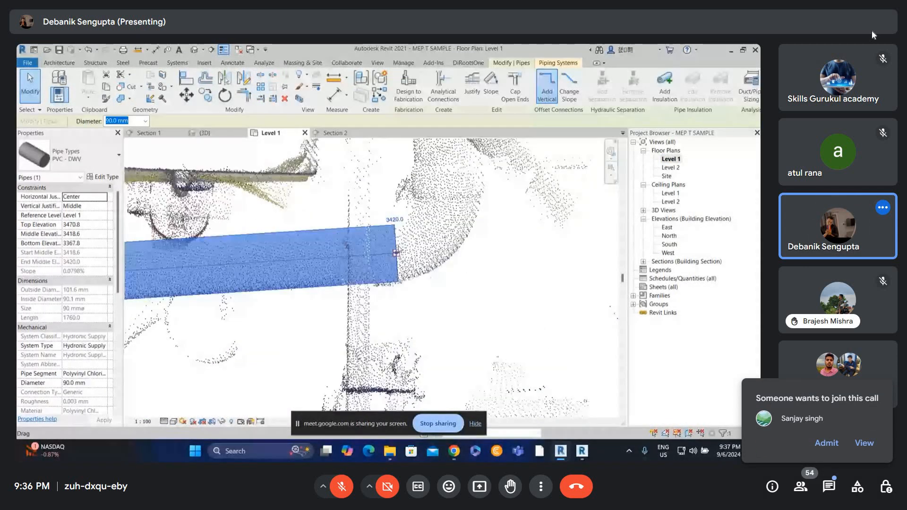
drag(396, 253, 450, 249)
middle_drag(450, 249, 444, 299)
scroll(444, 299, up, 1)
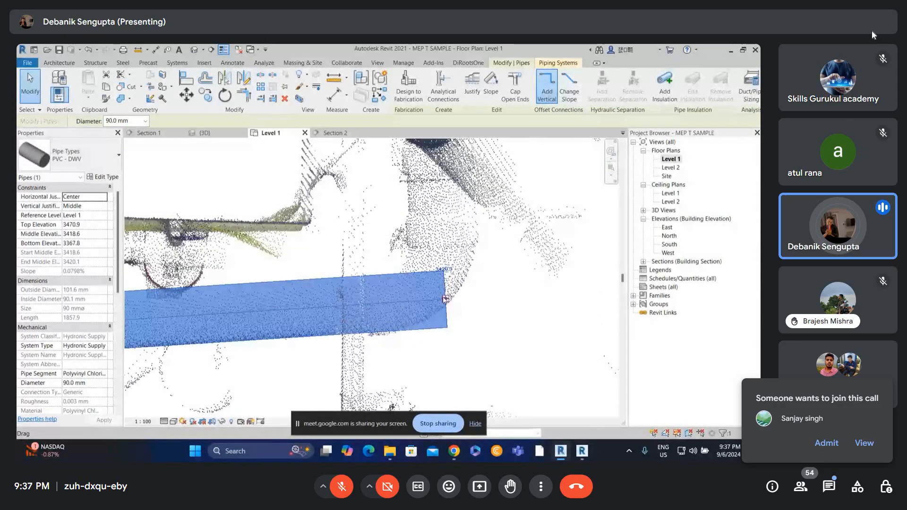
Step: Draw a 90 mm pipe from the open end, perpendicular toward the wall, about 237 mm long, ending at the scanned vertical pipe
right_click(445, 299)
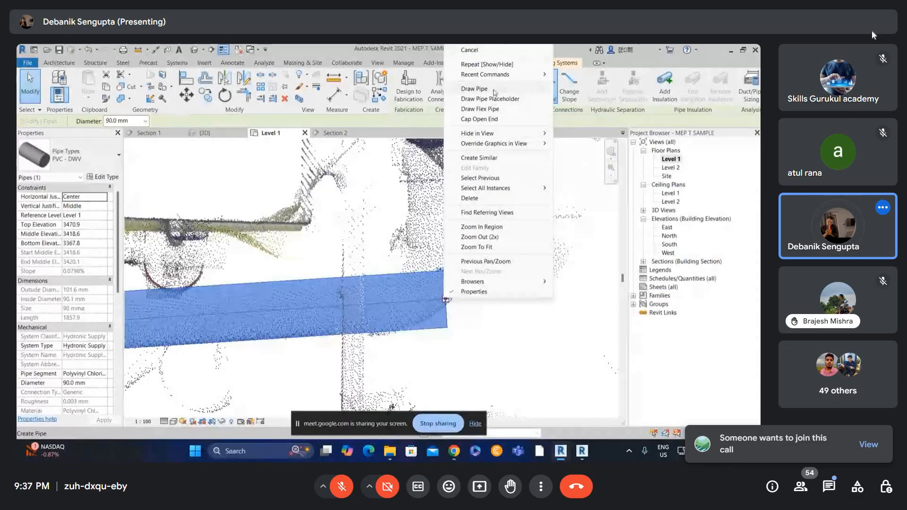
click(494, 93)
middle_drag(375, 236, 371, 366)
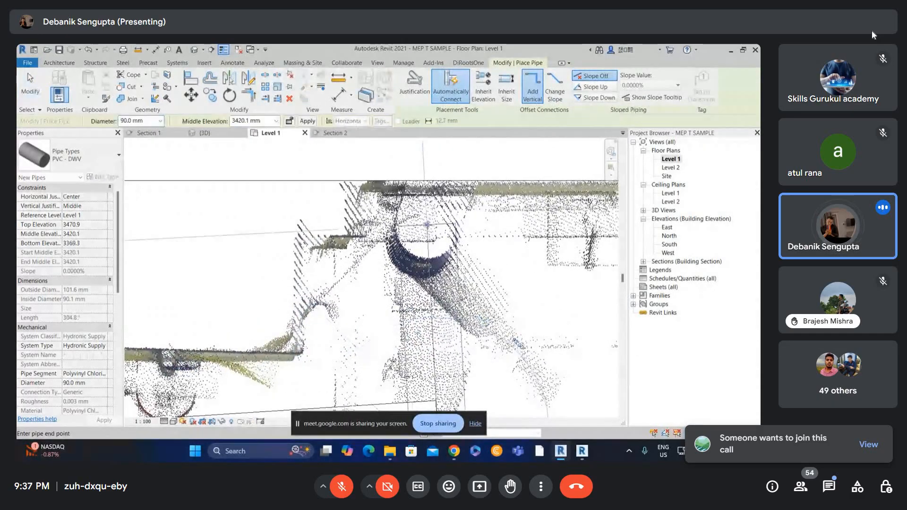
click(426, 225)
key(Escape)
key(Escape)
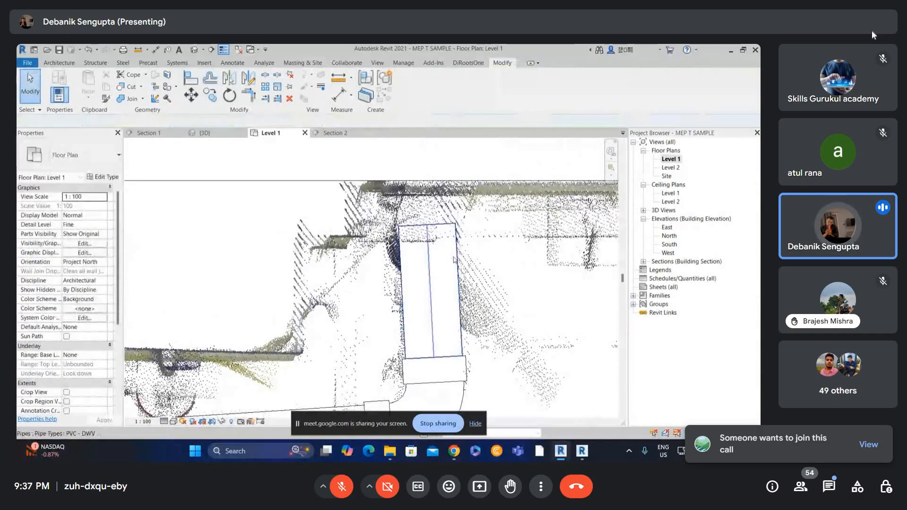
Step: Select the short pipe and examine the scanned vertical drop at its end in the 3D view
click(460, 270)
scroll(457, 264, down, 2)
middle_drag(483, 316, 480, 297)
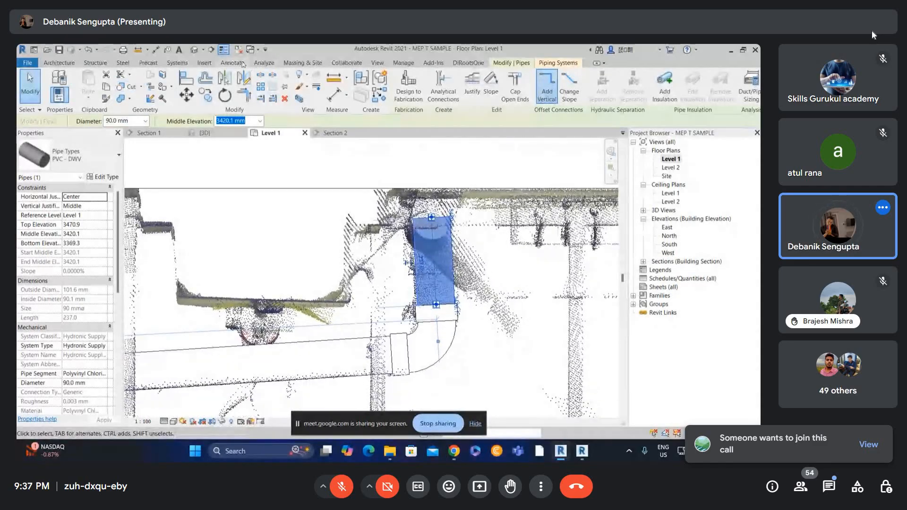
click(193, 51)
scroll(416, 163, down, 1)
shift+middle_drag(504, 265, 516, 296)
click(511, 296)
scroll(354, 265, down, 3)
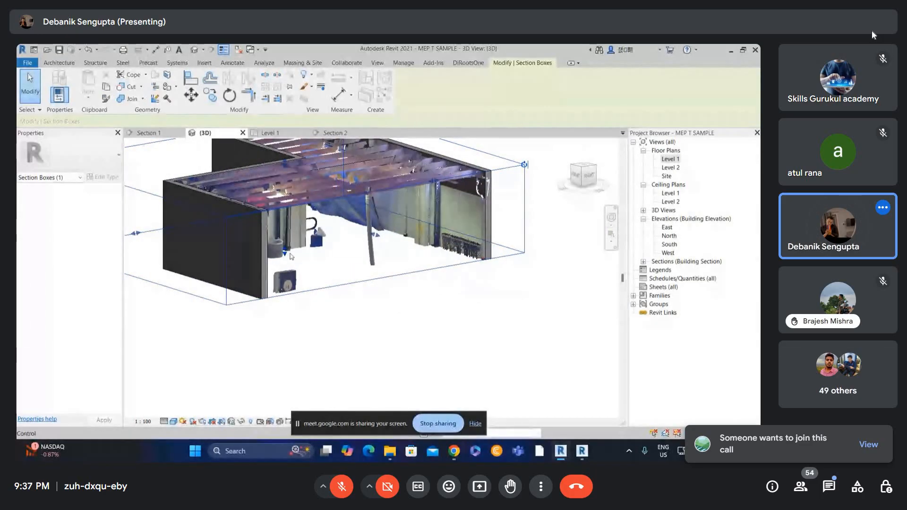
scroll(402, 161, up, 5)
scroll(425, 185, up, 6)
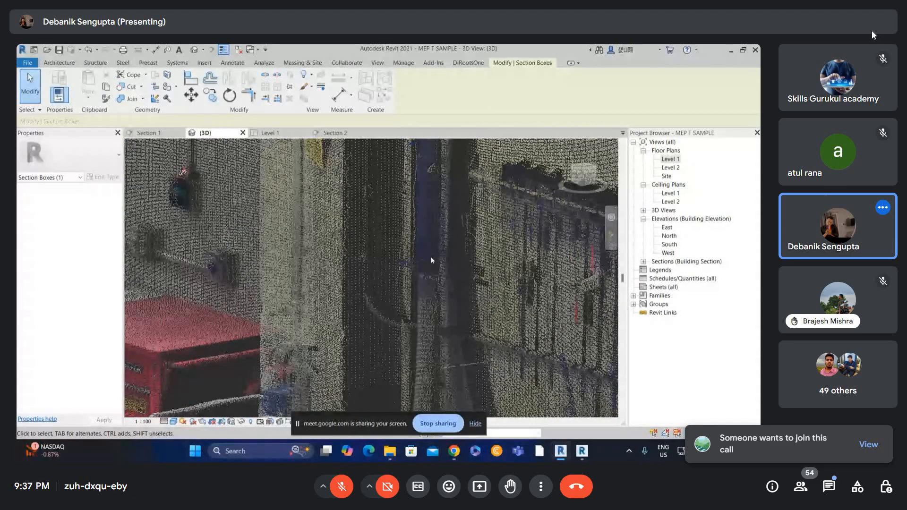
scroll(432, 260, down, 5)
middle_drag(492, 204, 454, 303)
Step: In the Level 1 floor plan, place a section line beside the short pipe near the wall
double_click(667, 160)
scroll(405, 277, down, 1)
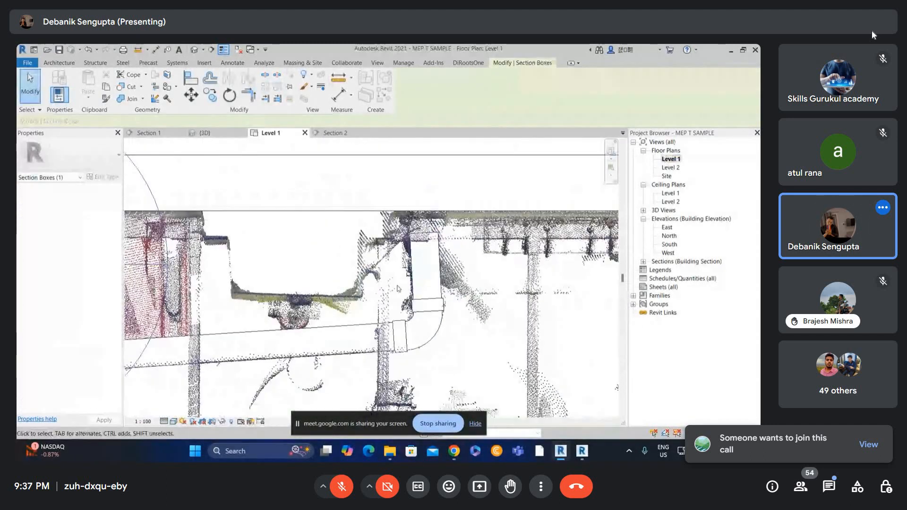
middle_drag(405, 276, 342, 285)
click(211, 49)
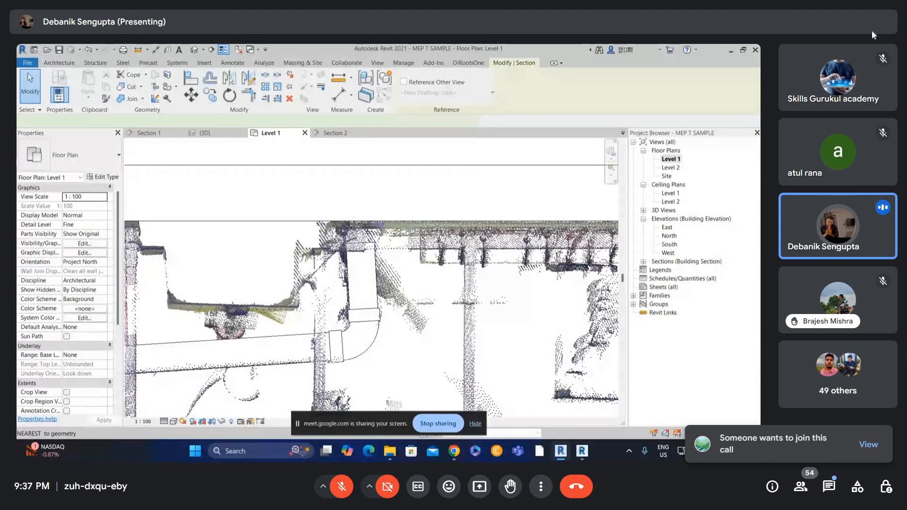
click(427, 355)
key(Escape)
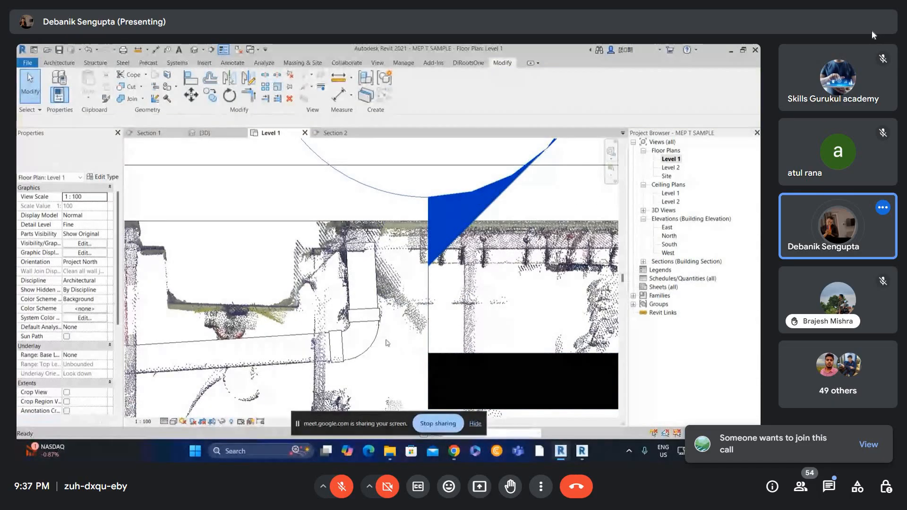
Step: Align the section line with the short pipe's centreline
scroll(357, 283, up, 1)
key(l)
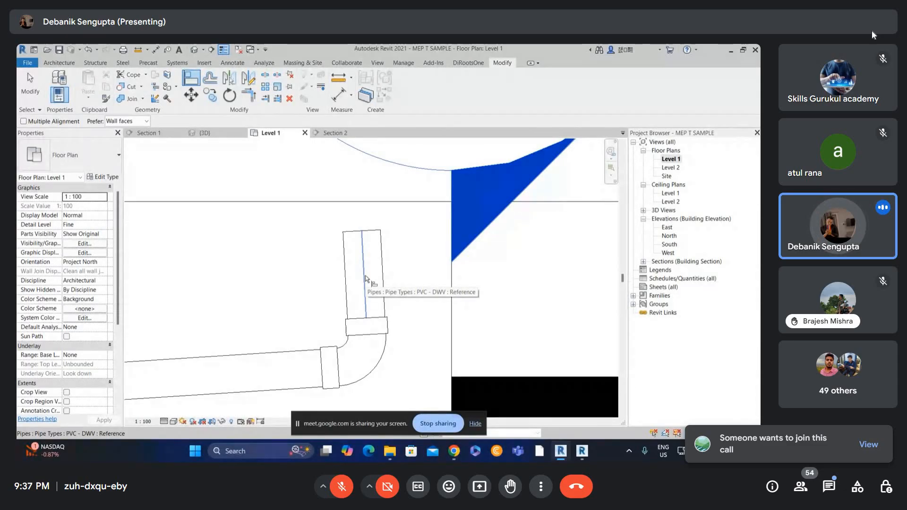
key(Escape)
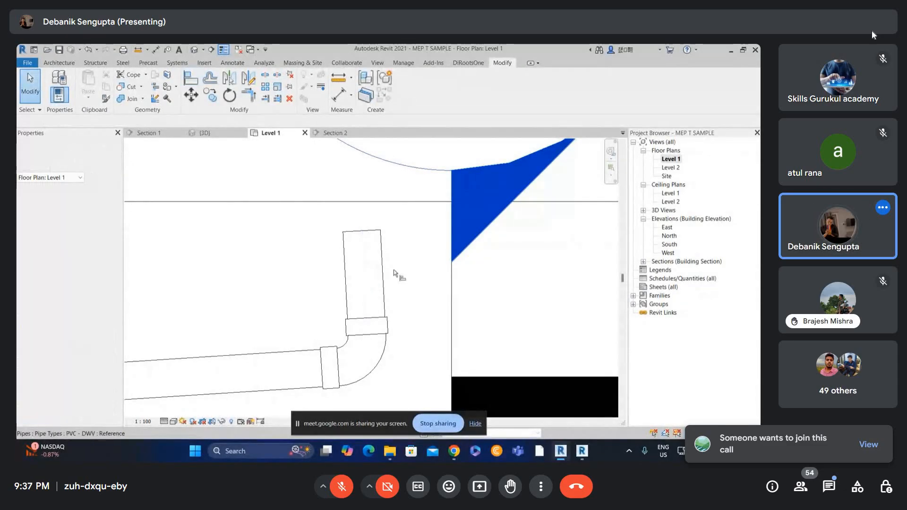
key(a)
key(l)
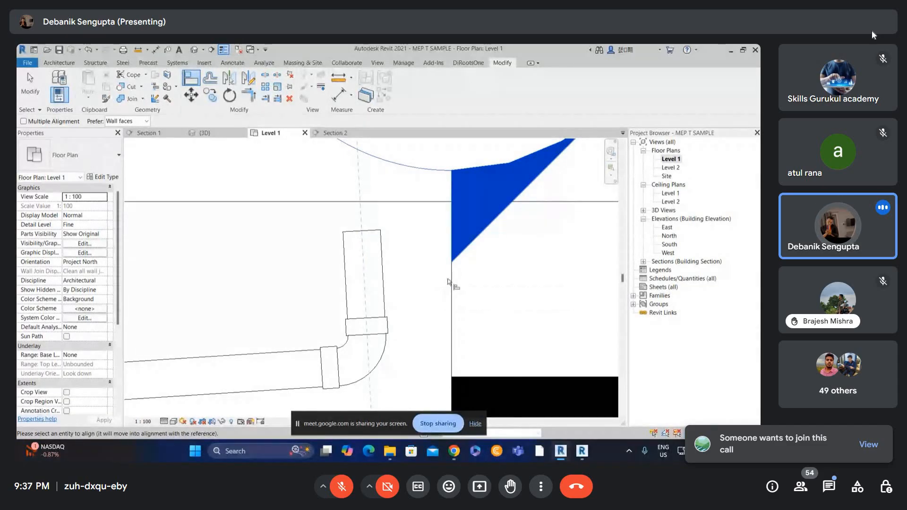
click(451, 280)
scroll(423, 272, down, 1)
key(Escape)
click(373, 288)
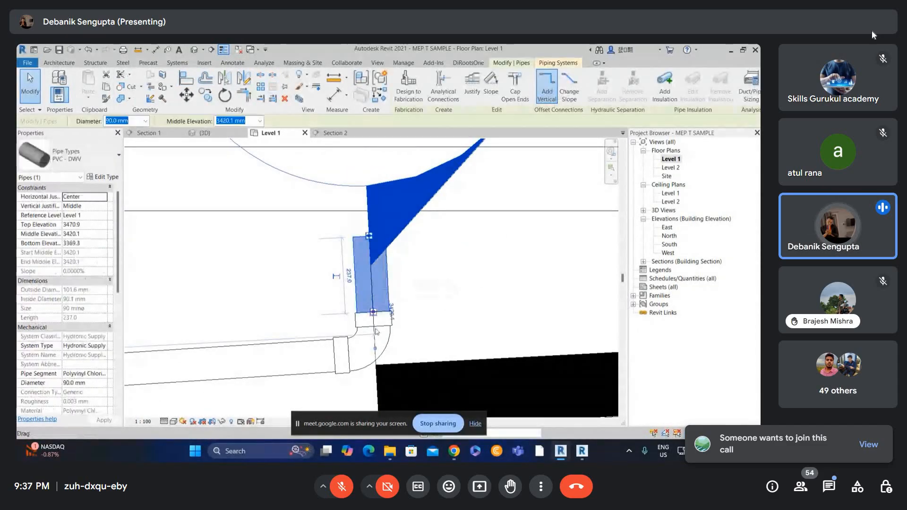
Step: Move the section line just clear of the short pipe, flip it to face the pipe, and reduce its far clip offset to about 282 mm
key(Escape)
drag(375, 329, 414, 312)
scroll(405, 311, down, 1)
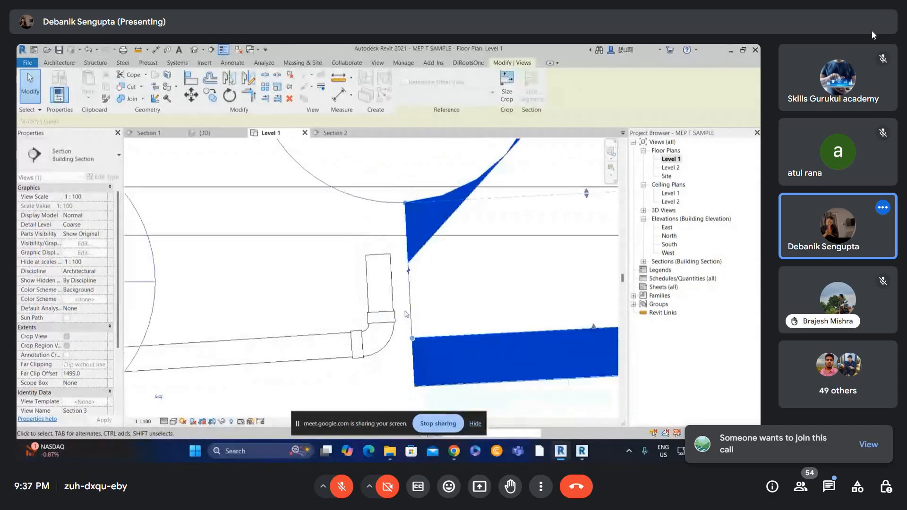
scroll(405, 314, down, 1)
scroll(480, 281, down, 1)
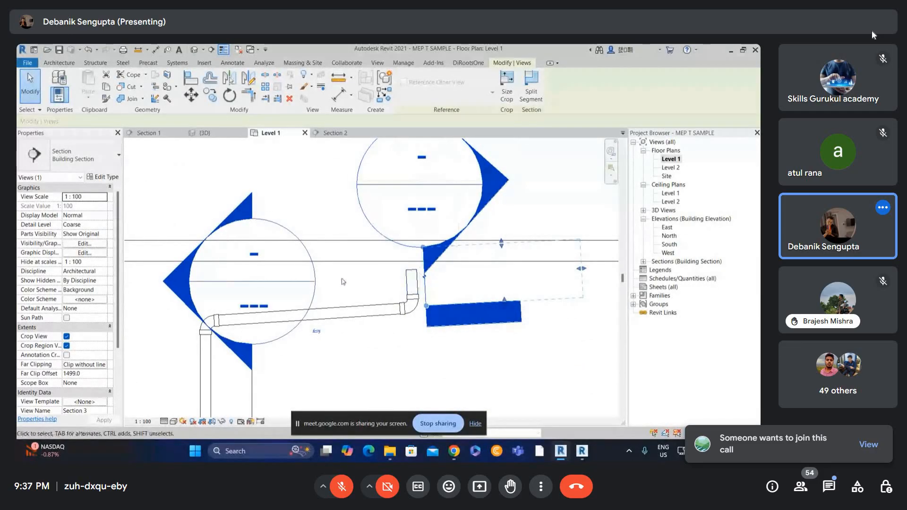
scroll(416, 239, down, 1)
click(340, 308)
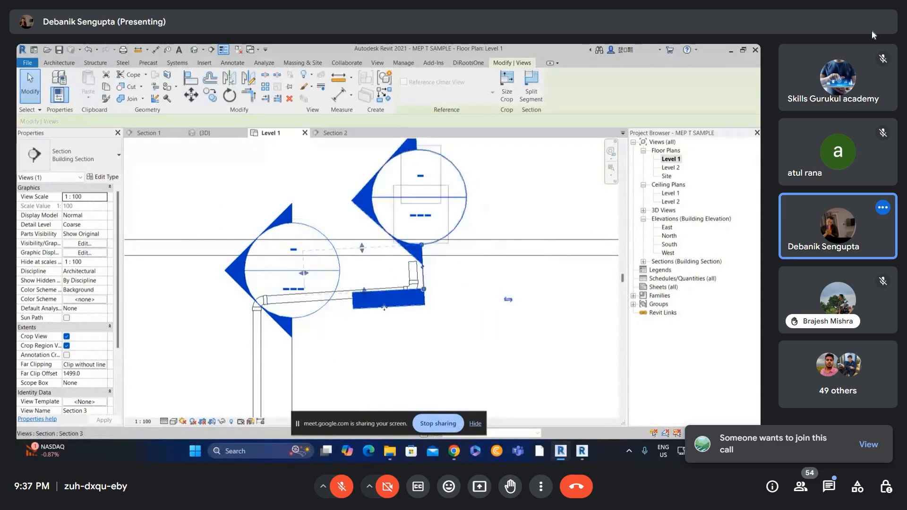
click(411, 314)
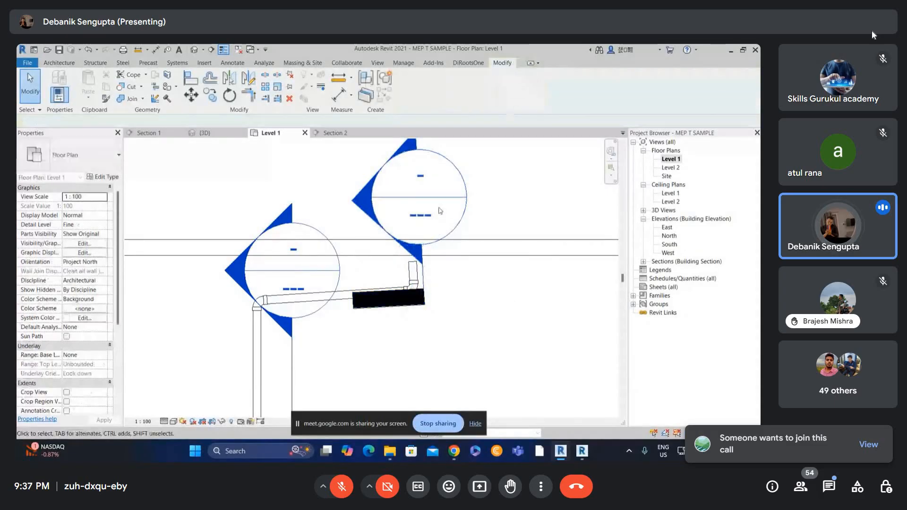
Step: Open the new section's view and select the short pipe at the top of the scanned vertical drop
double_click(436, 211)
scroll(358, 178, up, 5)
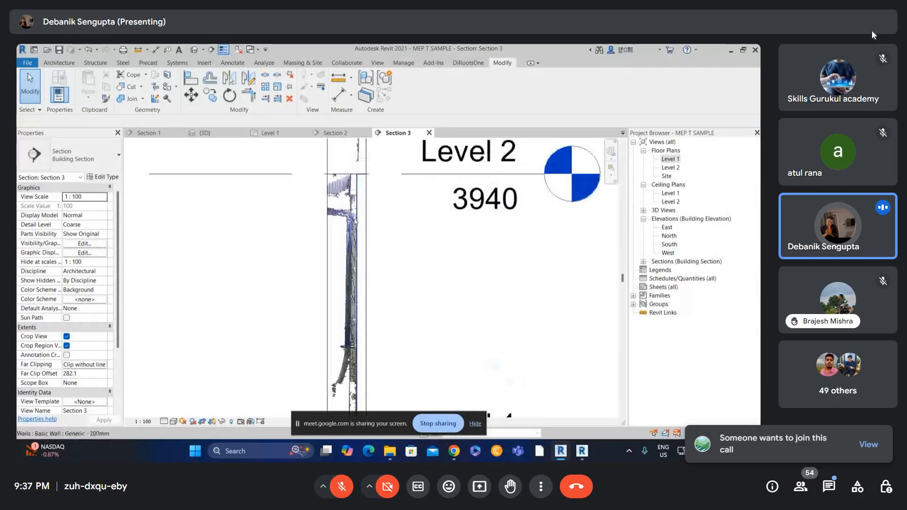
click(351, 179)
scroll(350, 179, up, 5)
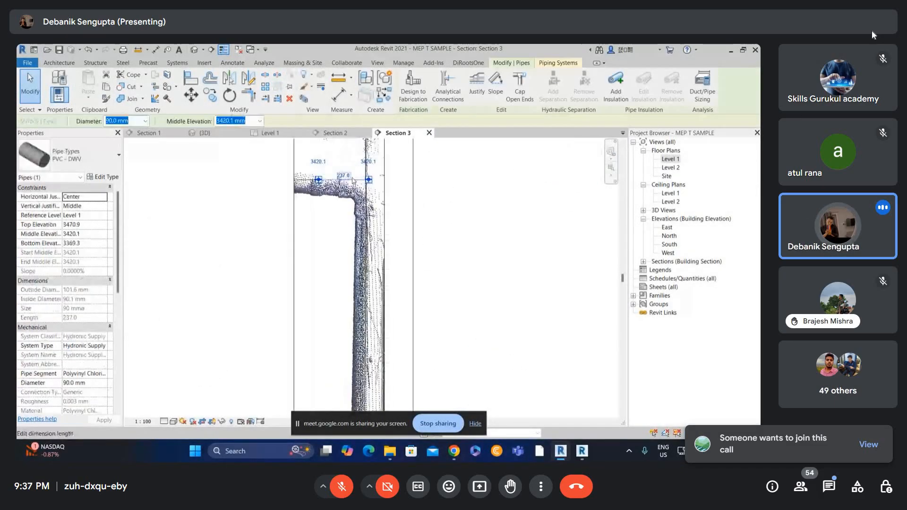
middle_drag(355, 158, 417, 213)
scroll(466, 277, down, 1)
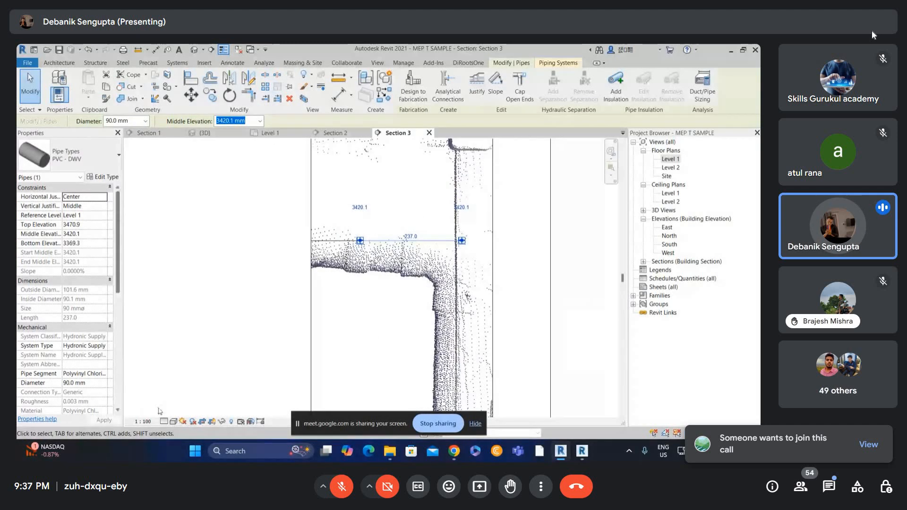
Step: Set Section 3 to Fine detail and slope the short pipe downward by setting its wall-side end offset to 3365 mm
click(165, 422)
click(172, 412)
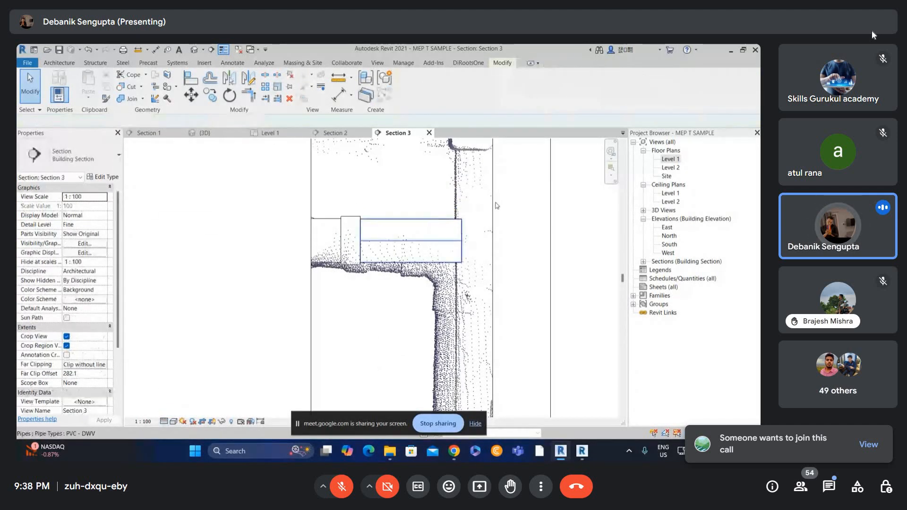
click(467, 215)
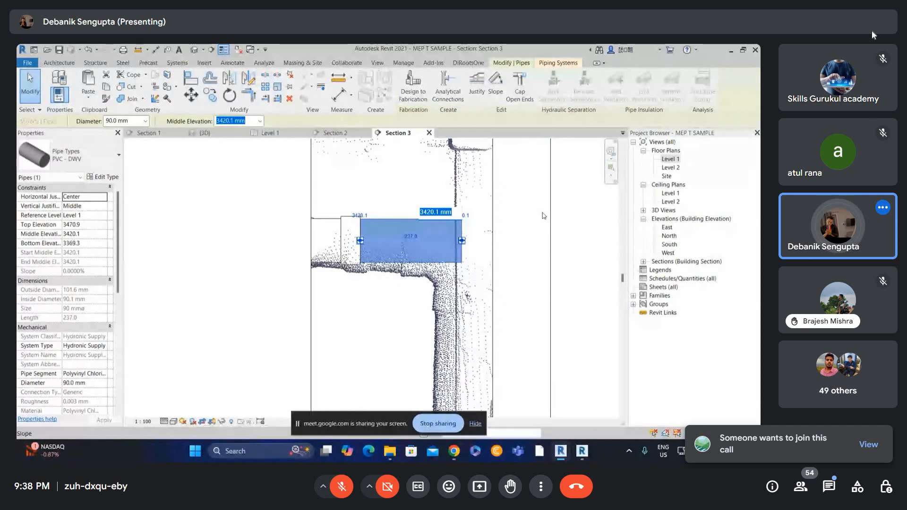
text(3350)
key(Return)
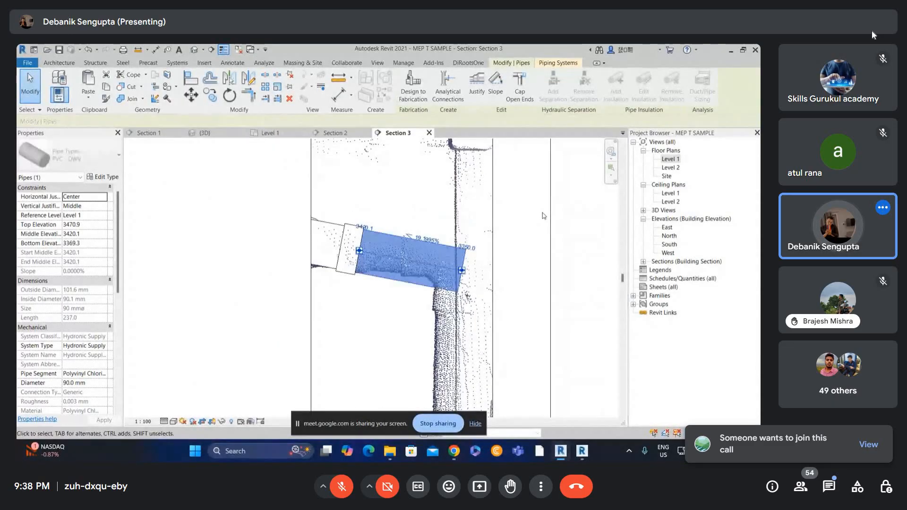
click(473, 246)
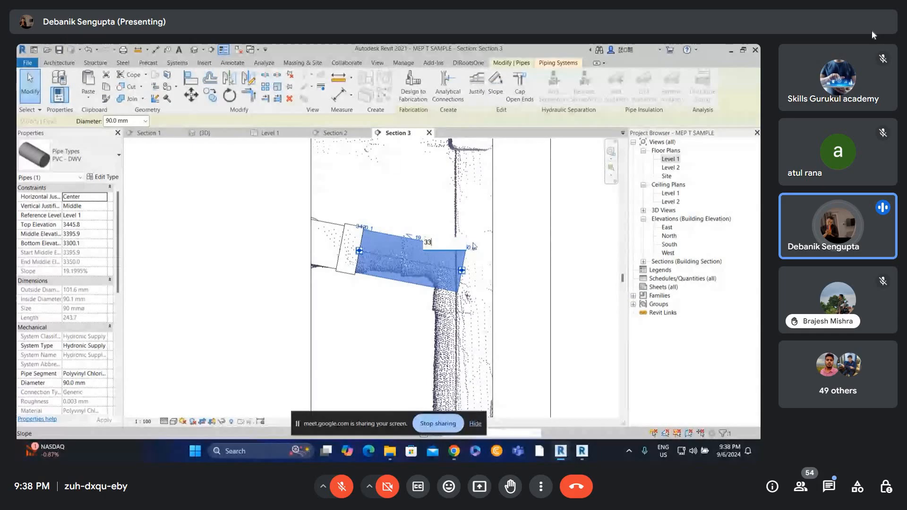
text(3365)
key(Return)
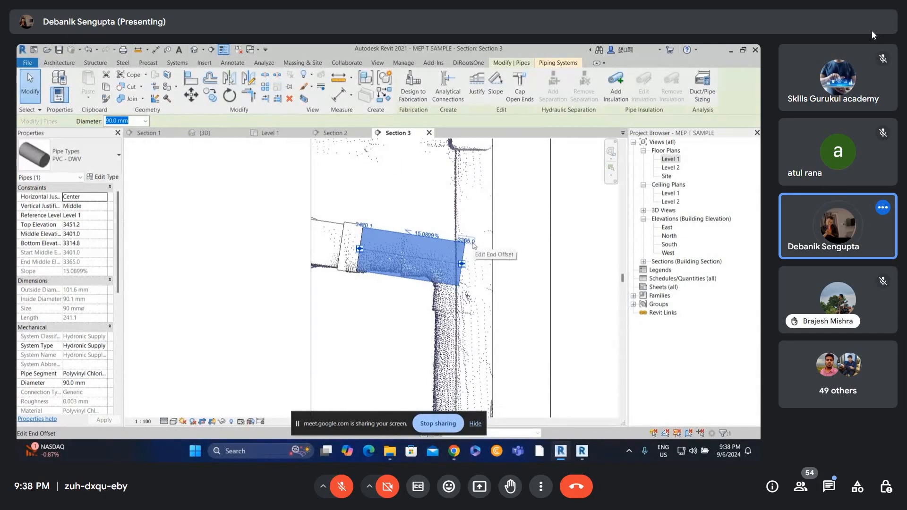
Step: Draw a pipe vertically down from the short pipe's open end to the scanned flange, ending at about 1465 mm elevation
right_click(467, 269)
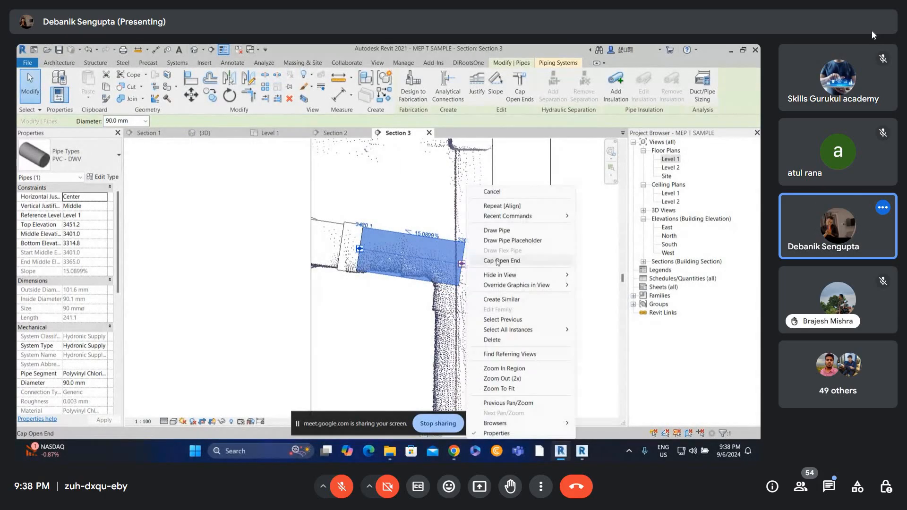
click(497, 231)
scroll(465, 295, up, 4)
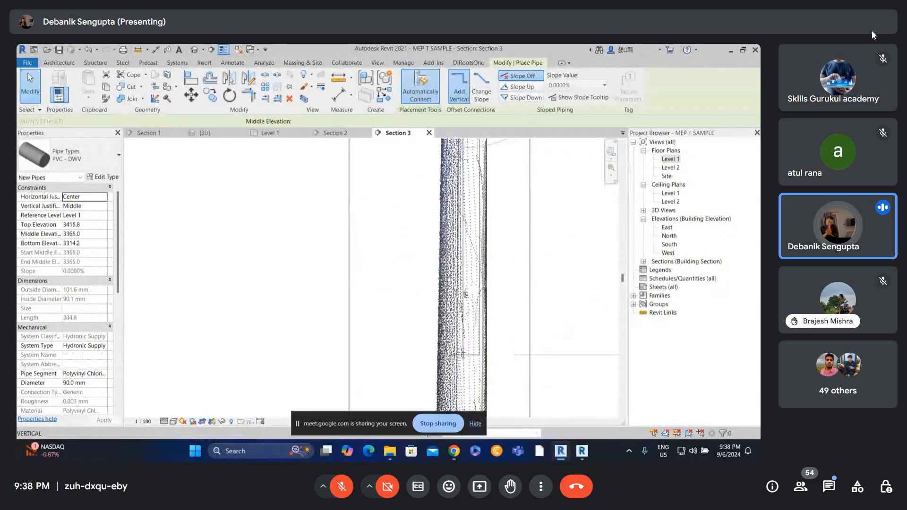
middle_drag(464, 352, 469, 121)
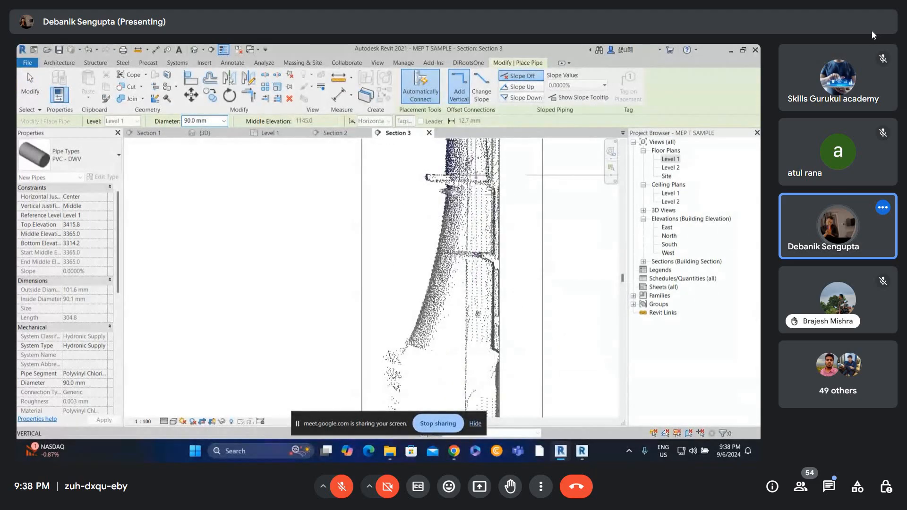
click(476, 176)
scroll(476, 178, down, 2)
middle_drag(476, 241, 475, 402)
key(Escape)
Step: Nudge the vertical pipe's top and bottom ends so it follows the scanned drop down to the flange
scroll(476, 241, down, 1)
middle_drag(475, 213, 470, 394)
click(468, 199)
middle_drag(468, 156, 462, 401)
scroll(461, 241, up, 2)
drag(465, 170, 465, 168)
scroll(462, 215, down, 1)
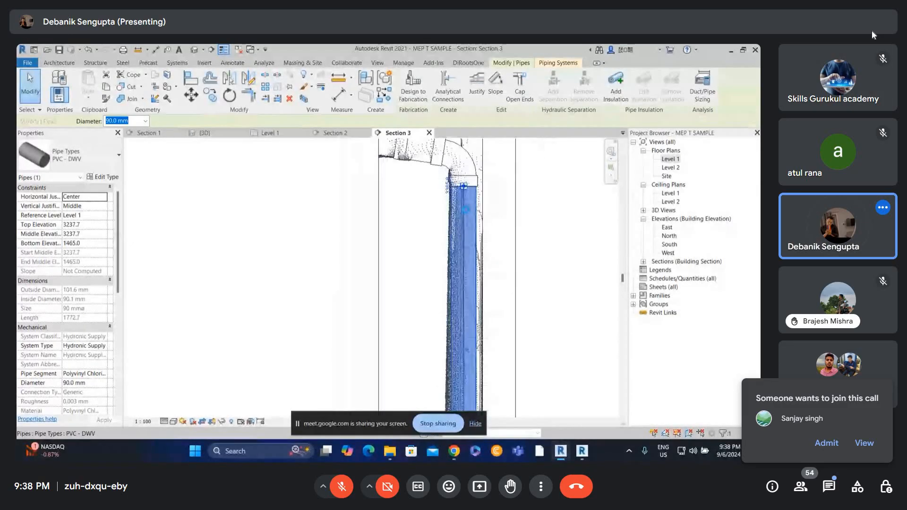
scroll(471, 196, down, 1)
middle_drag(509, 241, 533, 106)
scroll(518, 340, up, 3)
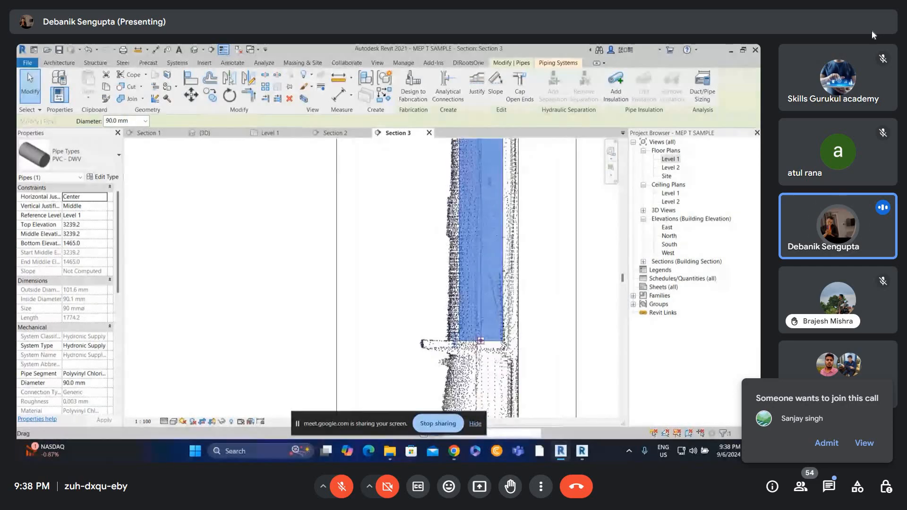
key(Escape)
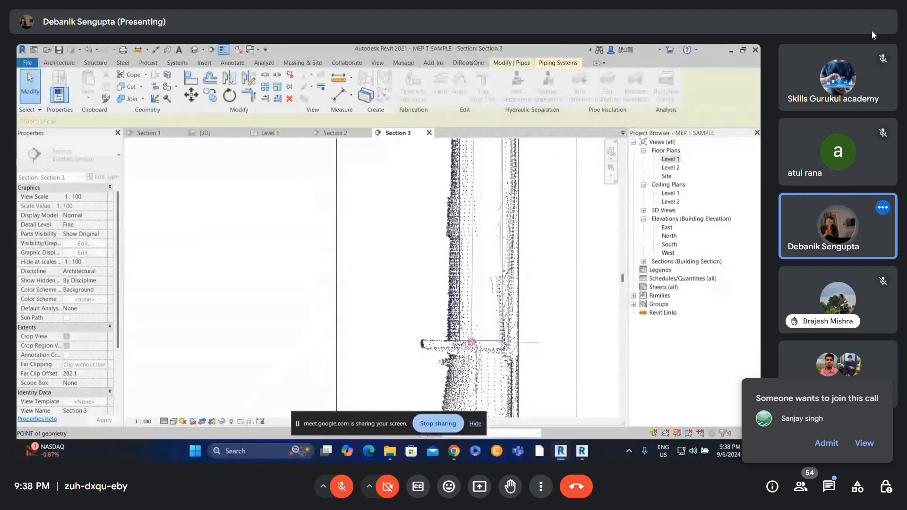
drag(480, 314, 479, 314)
key(Escape)
scroll(480, 310, down, 3)
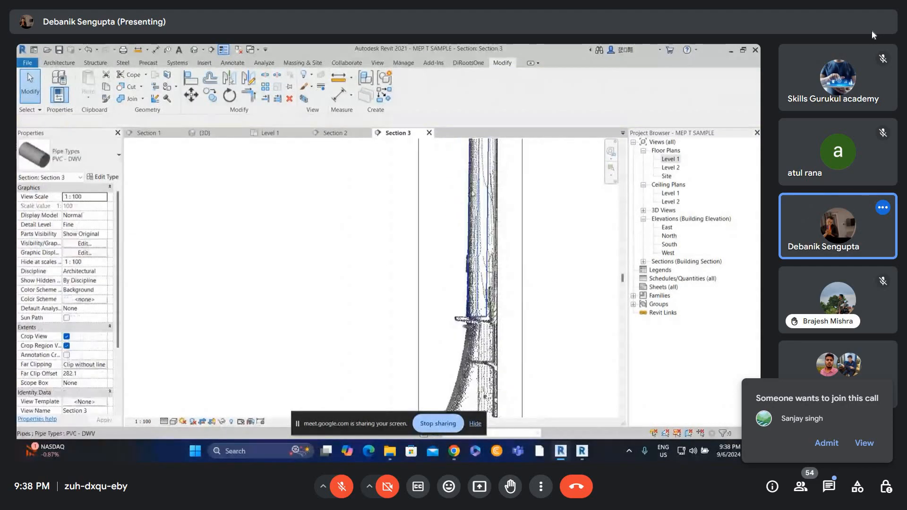
Step: In the 3D view, cap the open lower end of the vertical pipe
middle_drag(496, 175, 497, 293)
scroll(498, 293, down, 1)
click(194, 50)
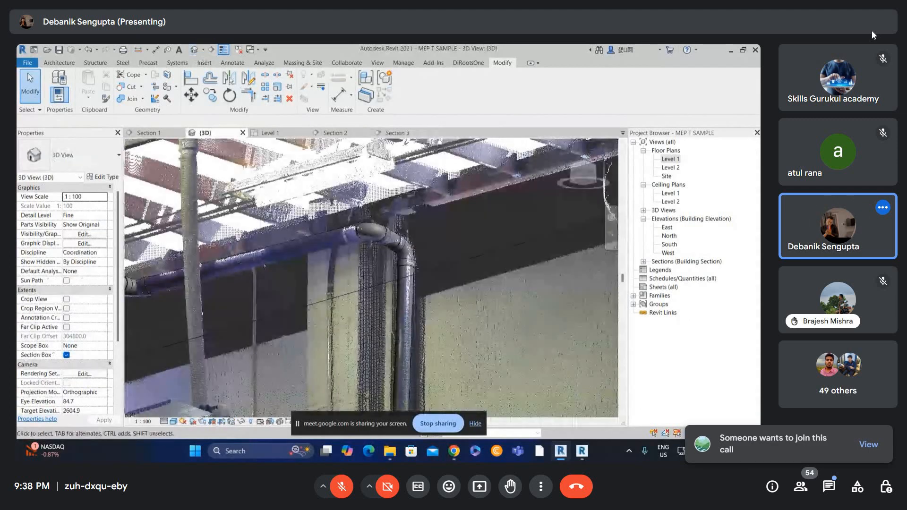
shift+middle_drag(341, 307, 452, 240)
click(454, 235)
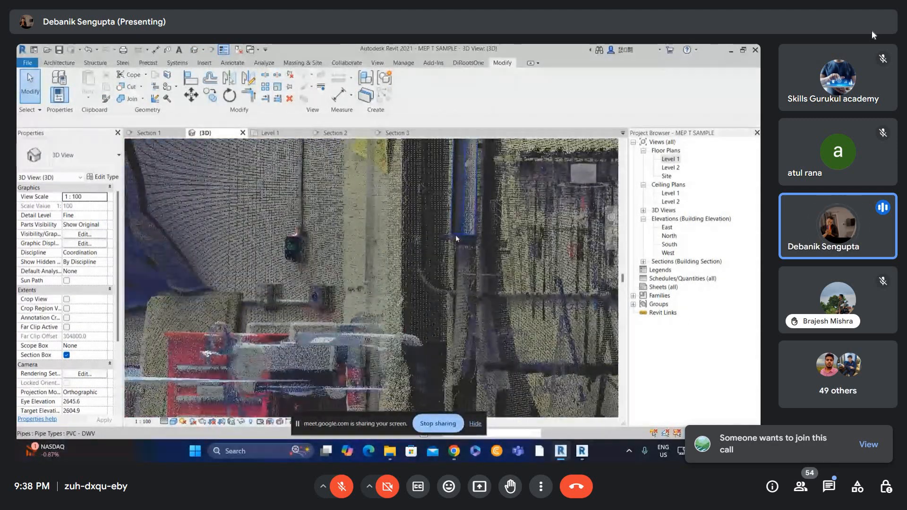
click(503, 94)
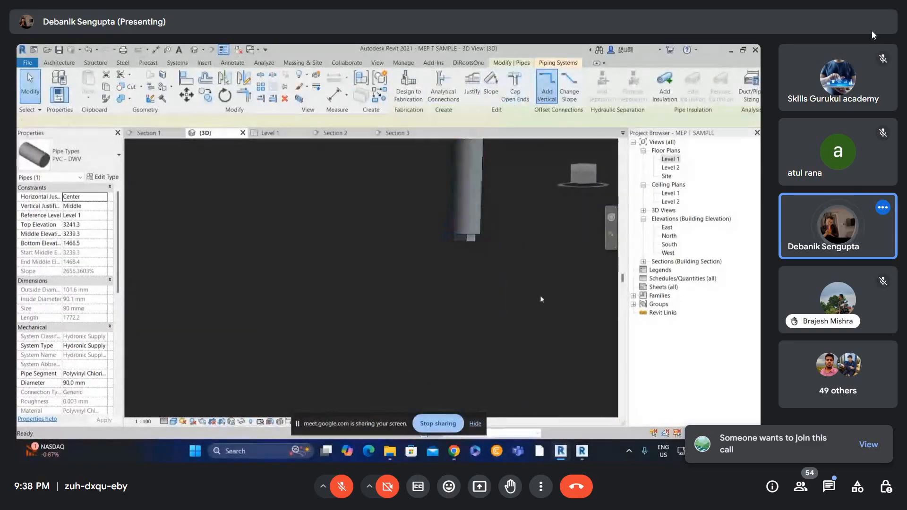
Step: Change the plug at the vertical pipe's lower end to the Standard type of M_Cap - Generic
scroll(540, 296, down, 2)
scroll(488, 260, up, 1)
click(504, 266)
click(71, 155)
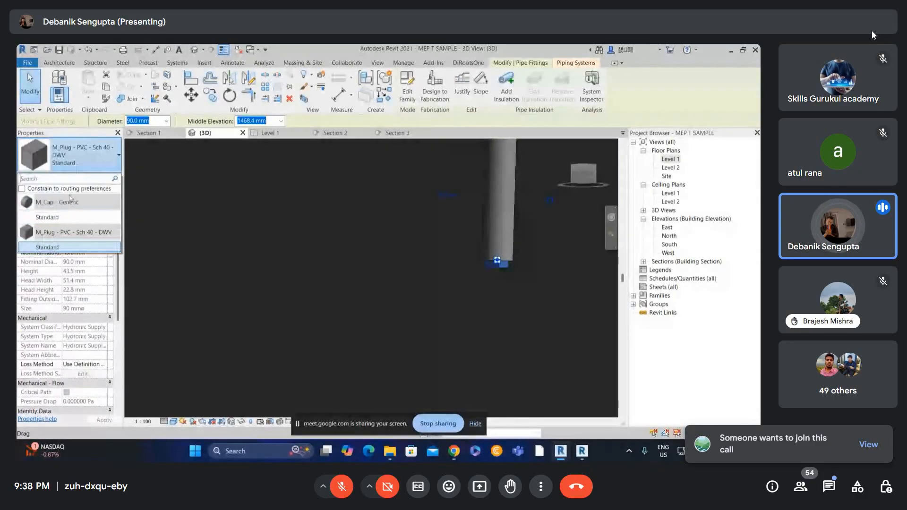
click(62, 218)
click(571, 259)
scroll(548, 263, down, 6)
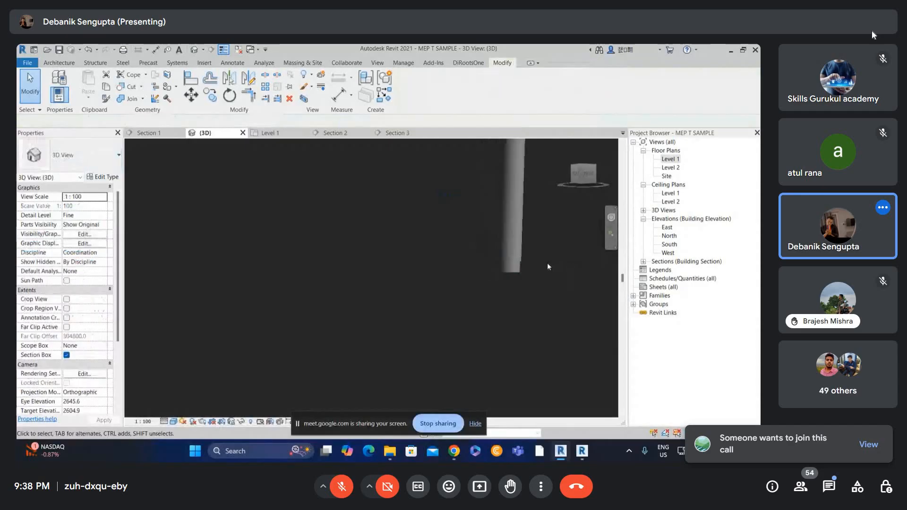
shift+middle_drag(534, 249, 501, 208)
scroll(506, 205, up, 3)
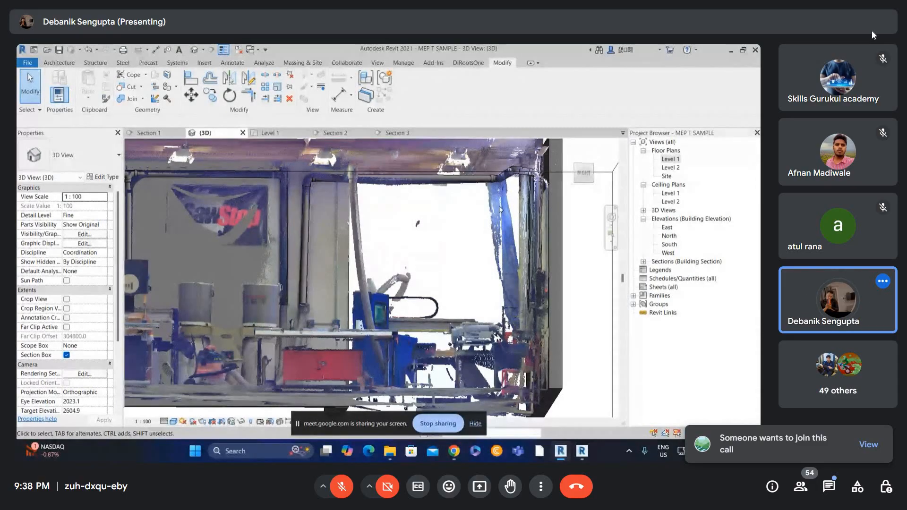
Step: Open the Level 1 plan, switch to ReCap Pro and examine the conduit and outlet boxes on the wall beside the window
double_click(674, 159)
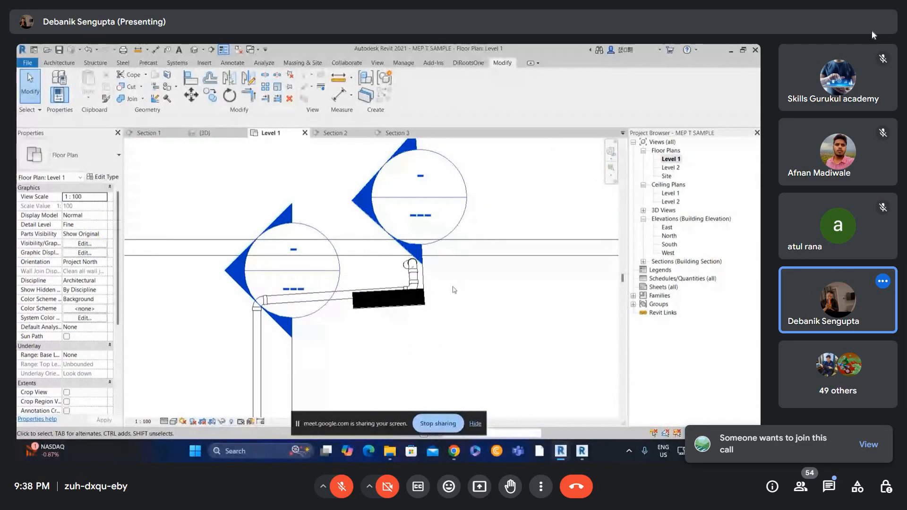
scroll(454, 289, down, 4)
middle_drag(399, 350, 336, 222)
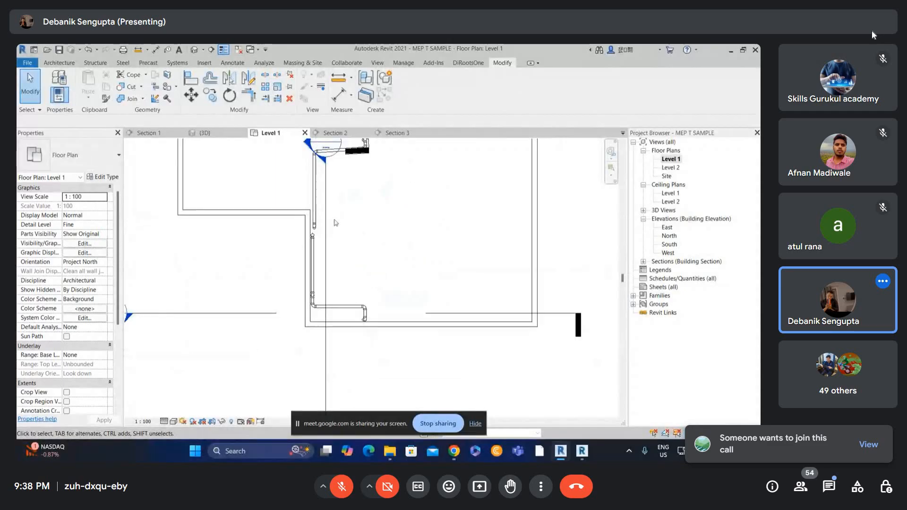
click(582, 451)
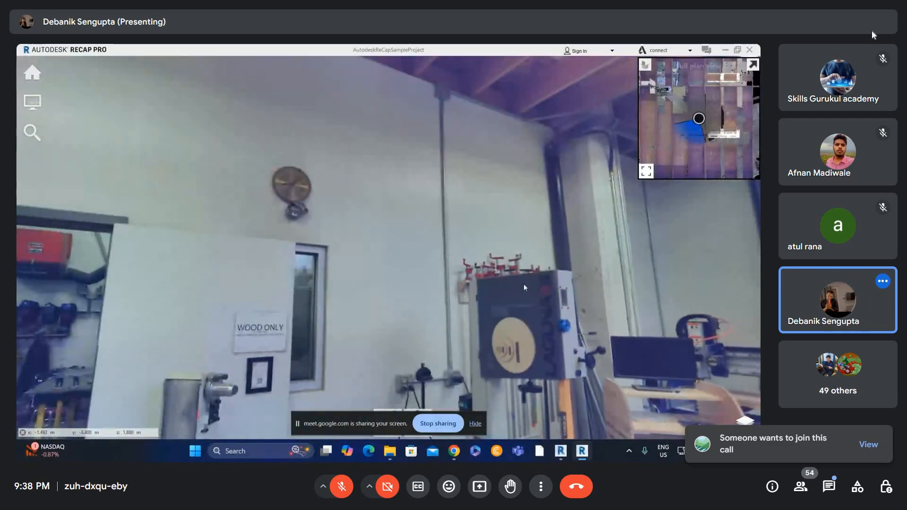
drag(524, 285, 447, 318)
scroll(453, 306, up, 3)
scroll(450, 305, up, 4)
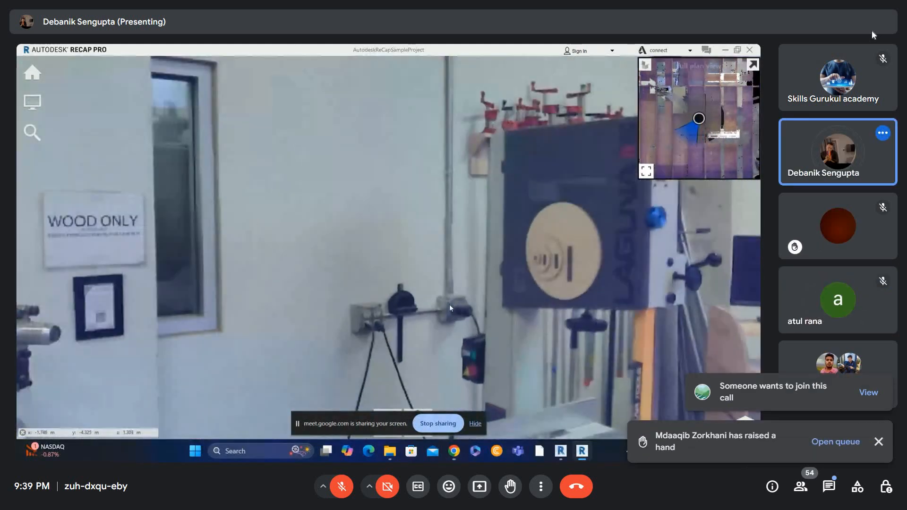
Step: Return to Revit, check the Google Meet browser window and minimize it
click(560, 451)
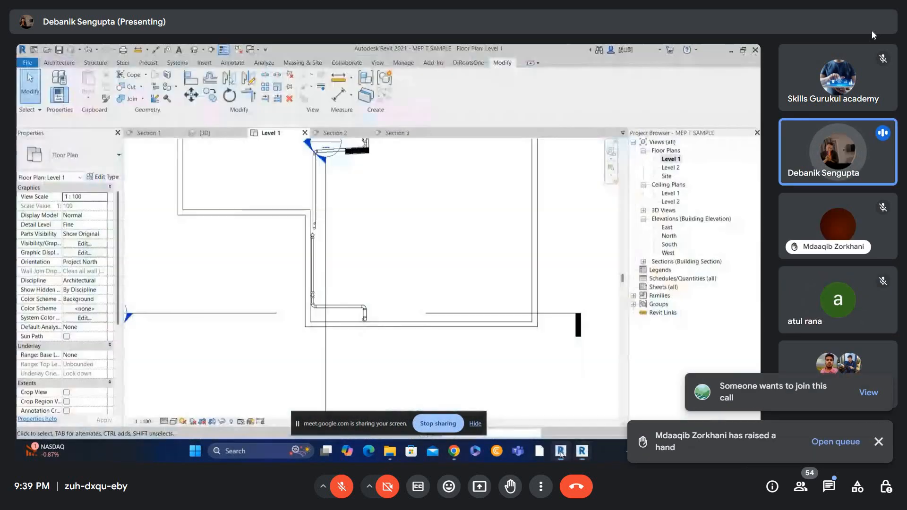
click(449, 457)
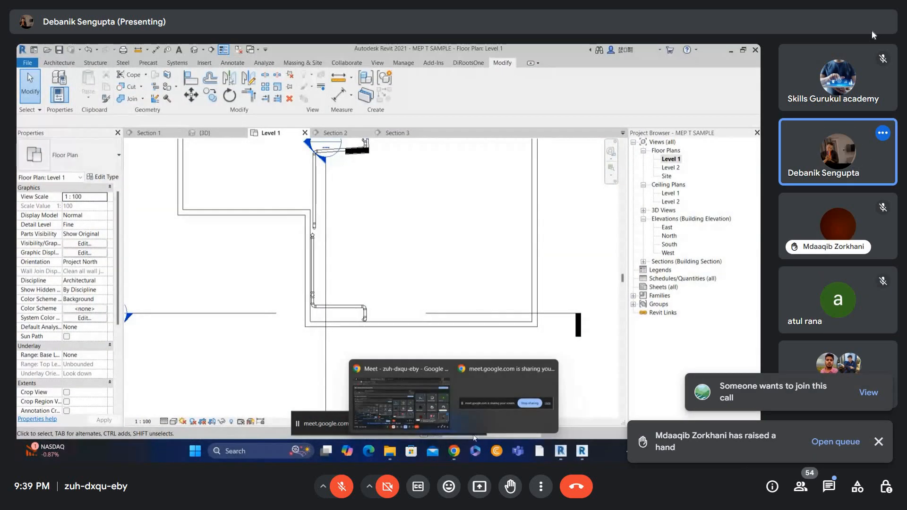
click(427, 408)
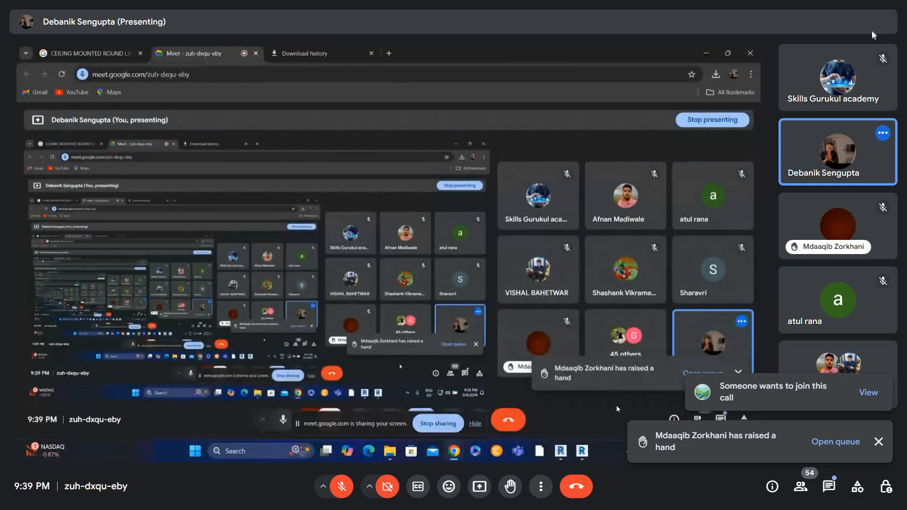
click(706, 53)
scroll(393, 338, down, 1)
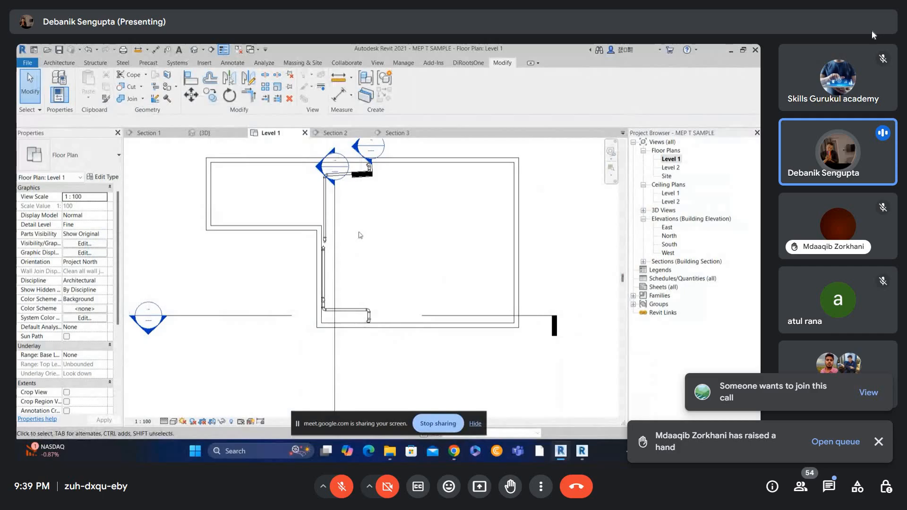
Step: Open the Section 1 view and examine the scanned outlet boxes and the conduit running up the wall
double_click(334, 166)
scroll(366, 325, up, 5)
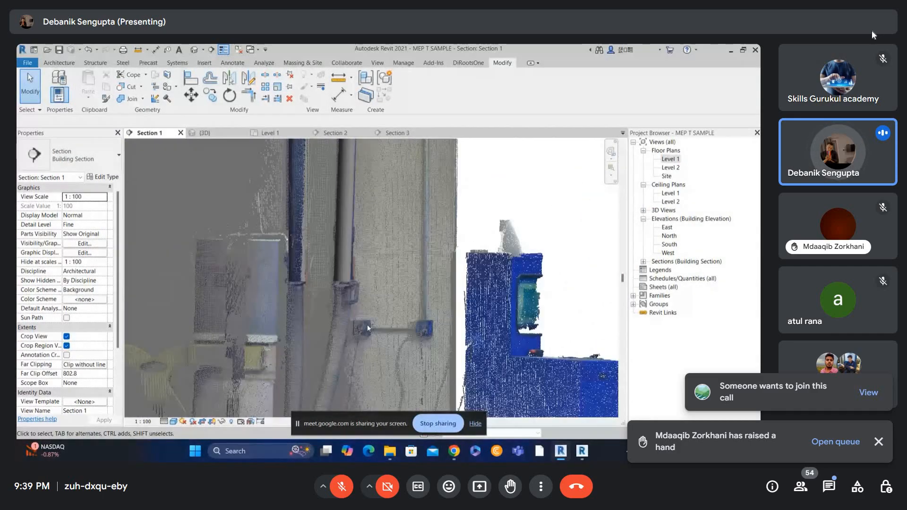
scroll(329, 340, down, 4)
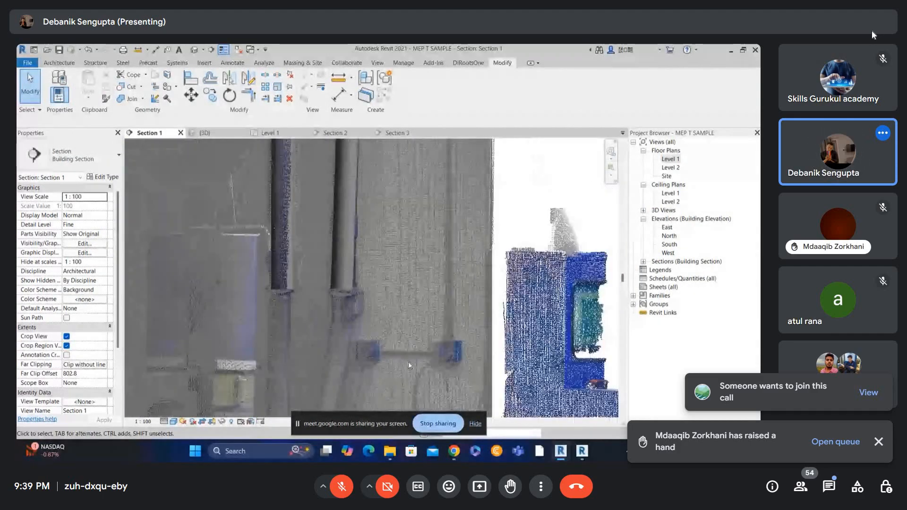
middle_drag(432, 282, 415, 358)
scroll(415, 358, up, 2)
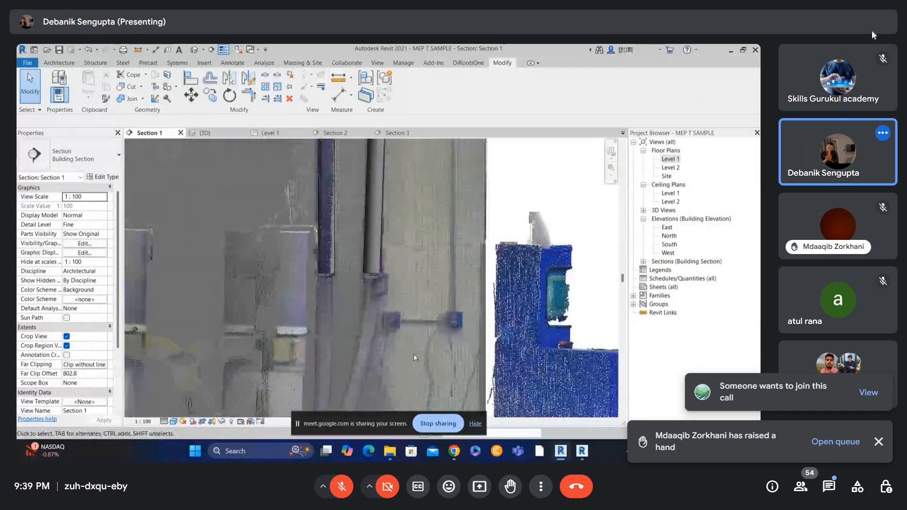
scroll(442, 318, down, 2)
middle_drag(451, 192, 429, 337)
scroll(426, 234, up, 5)
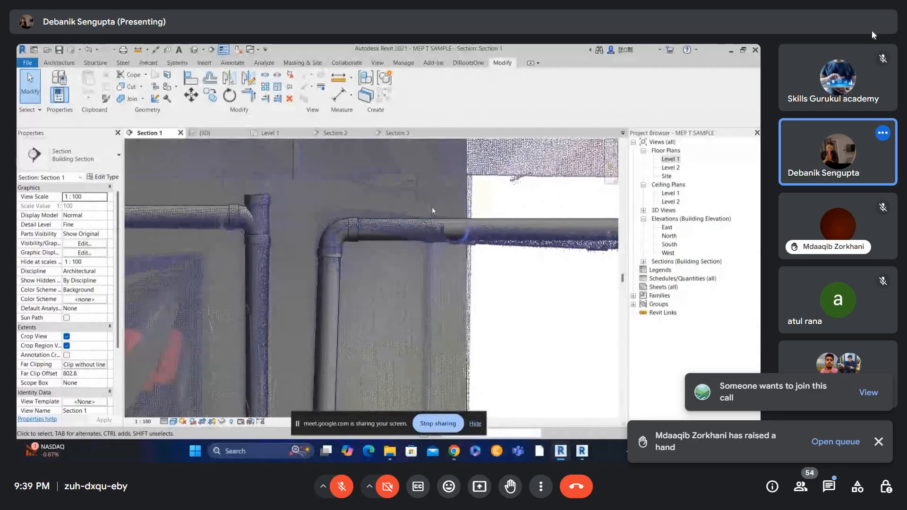
Step: Switch to ReCap Pro and examine where the conduit rises from the outlet box on the wall
click(584, 451)
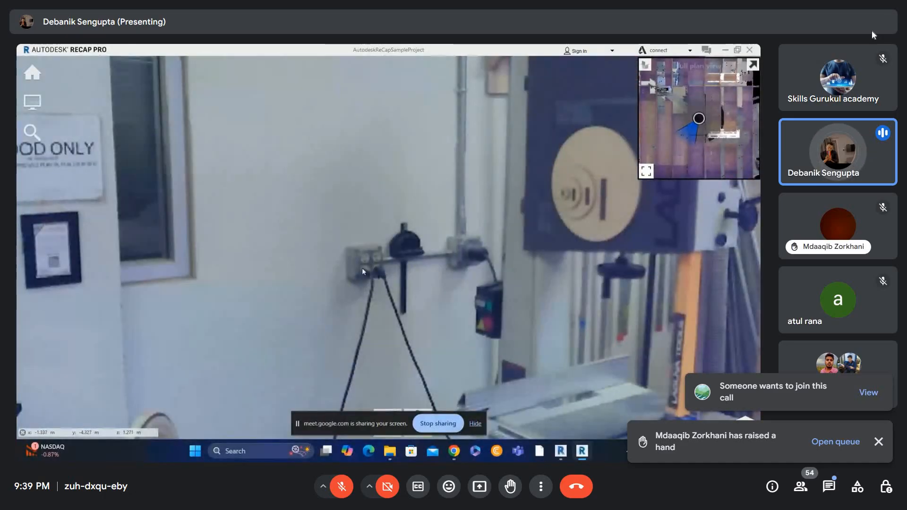
scroll(462, 257, down, 1)
drag(481, 168, 499, 331)
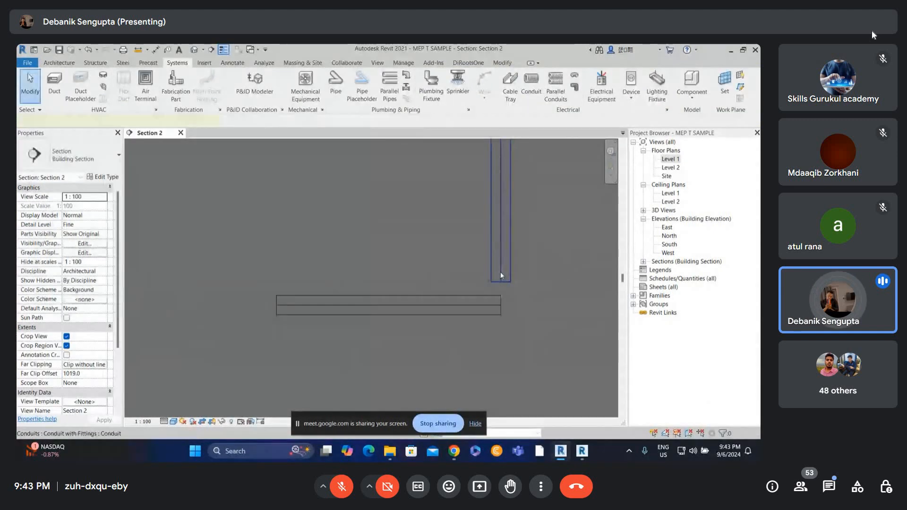
Step: In Revit's Section 2 view, lengthen the horizontal conduit so it runs past the vertical conduit
click(500, 271)
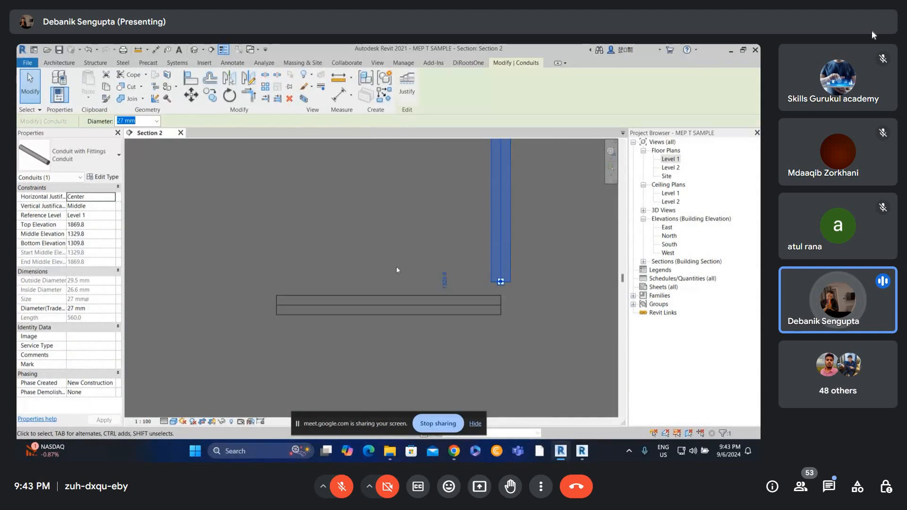
click(481, 305)
drag(500, 305, 604, 306)
Step: Try to extend the vertical conduit down to the horizontal conduit to form a tee junction
key(t)
key(r)
click(505, 304)
click(500, 279)
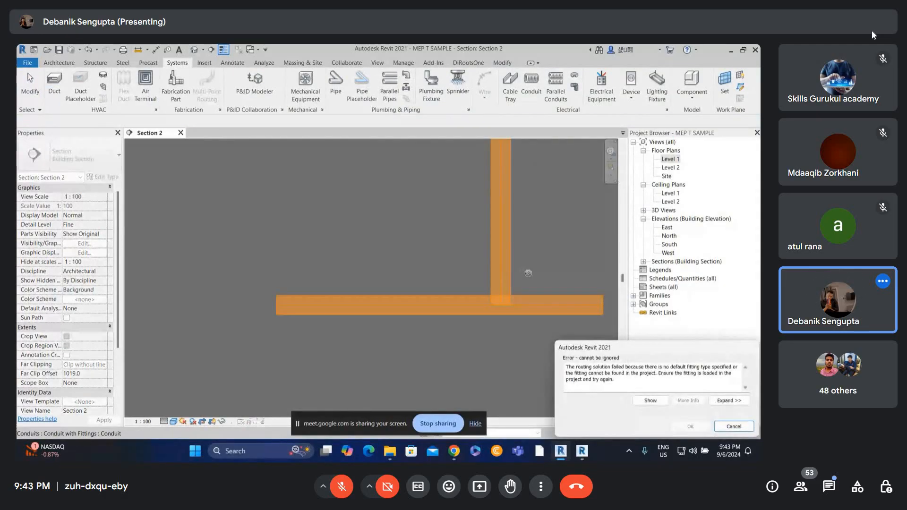
key(Escape)
click(189, 218)
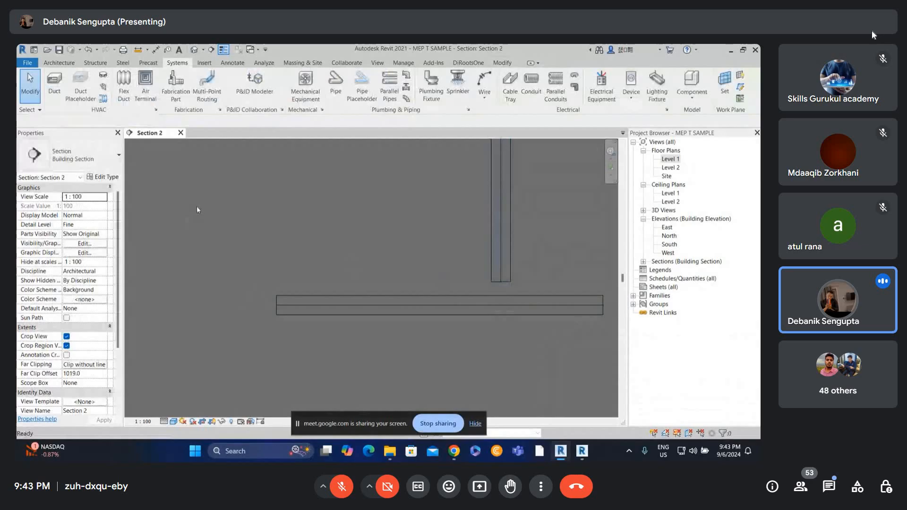
Step: Open the vertical conduit's type properties and check the options for its Tee, Transition and Union fittings
click(501, 243)
click(101, 177)
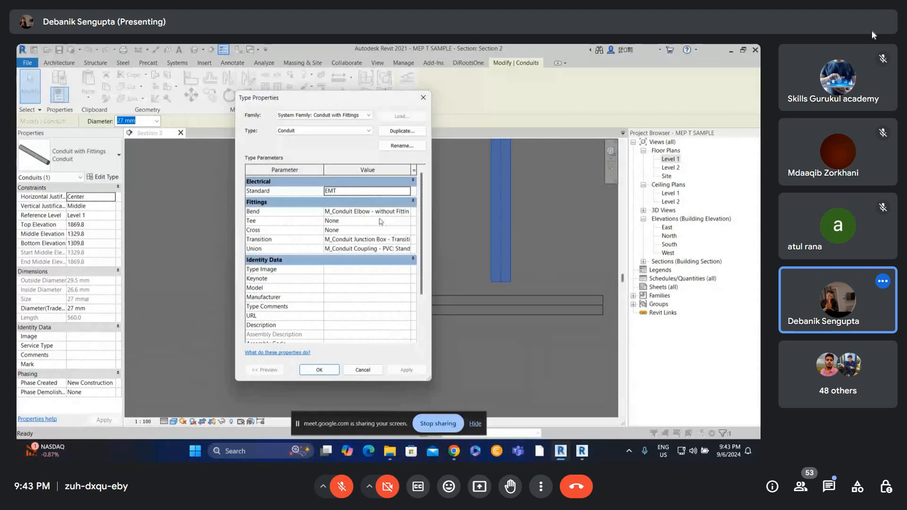
click(410, 222)
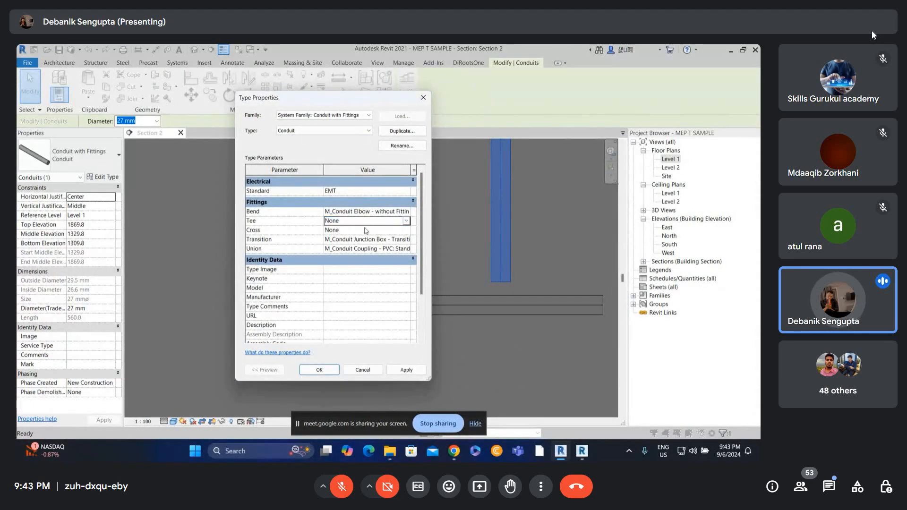
click(405, 240)
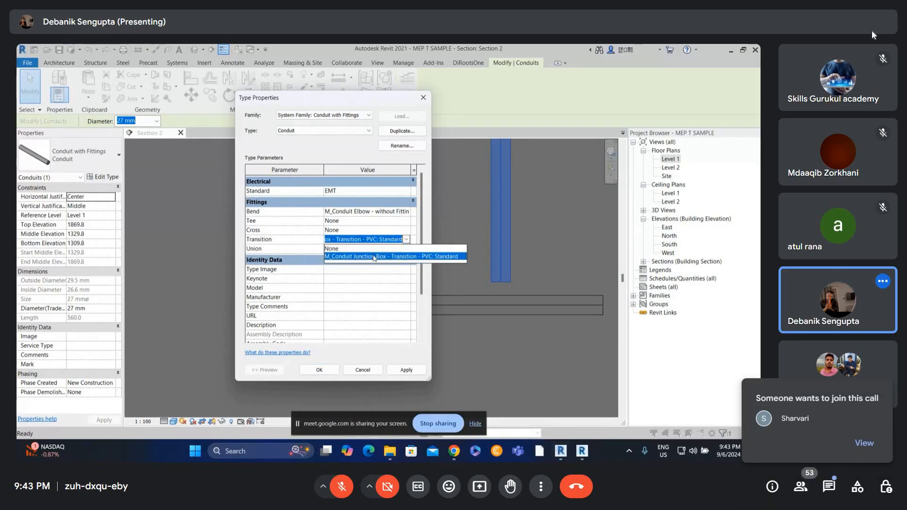
click(377, 256)
click(407, 249)
click(378, 266)
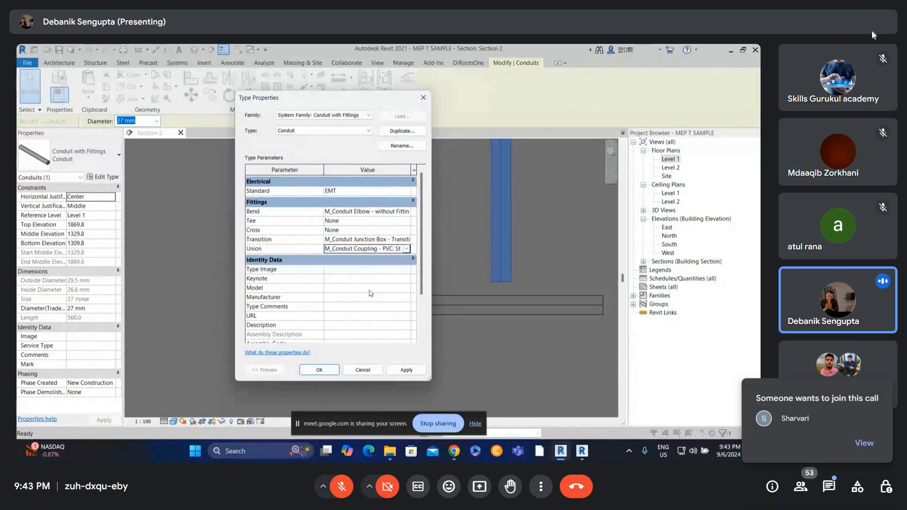
Step: Set the conduit type's Standard to RNC Schedule40 and apply the type properties
click(405, 192)
click(346, 224)
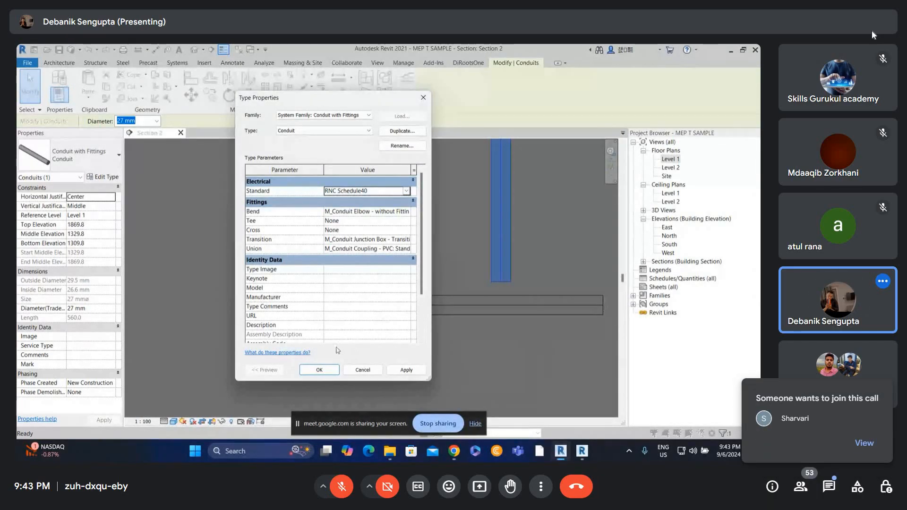
click(320, 370)
key(Escape)
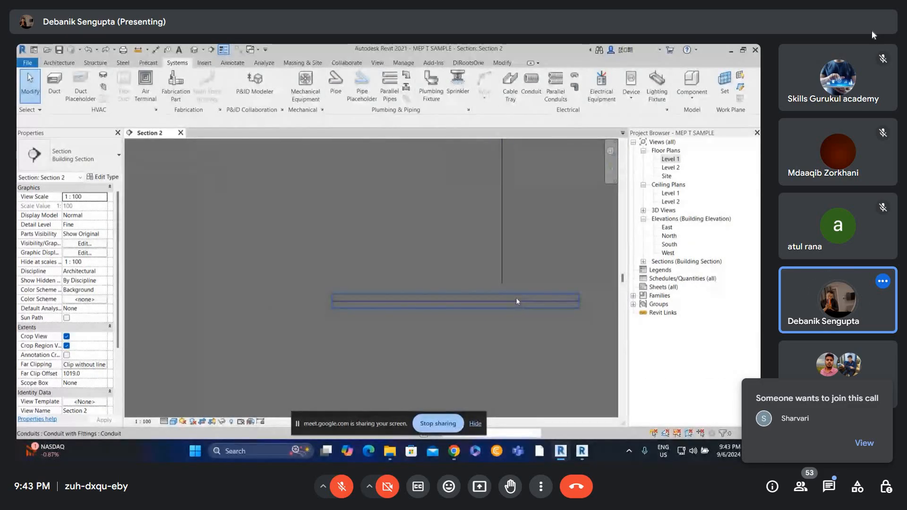
Step: Shorten the horizontal conduit so its end stops just short of the vertical conduit
click(520, 301)
key(Escape)
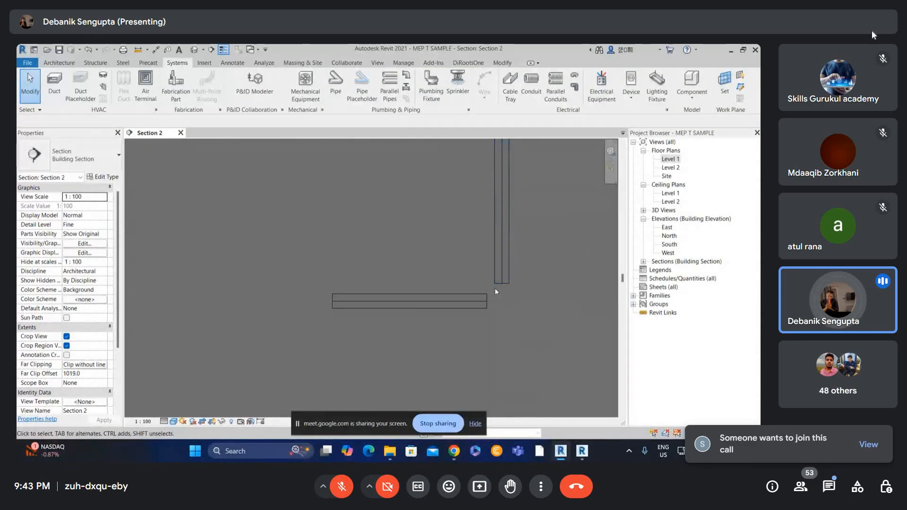
scroll(440, 272, down, 2)
Step: Hide the Walls category in the Section 2 view's visibility overrides
key(v)
key(v)
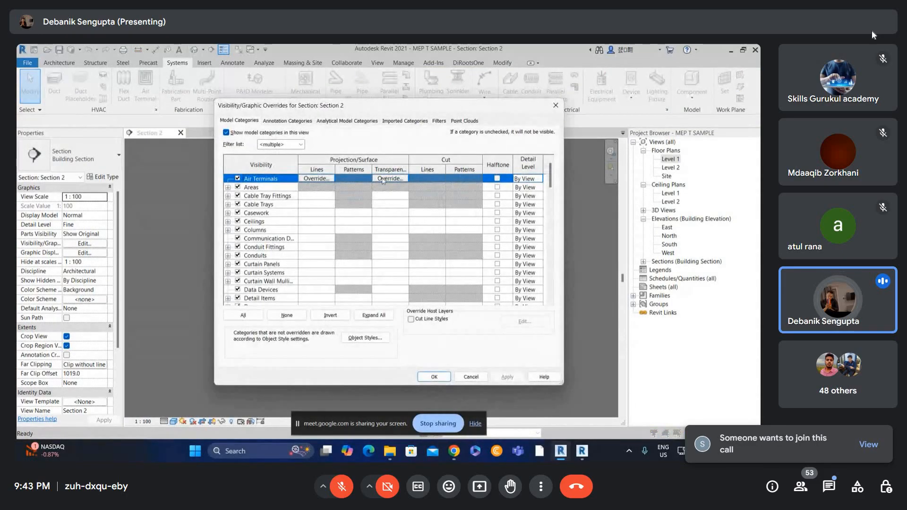
click(297, 211)
key(w)
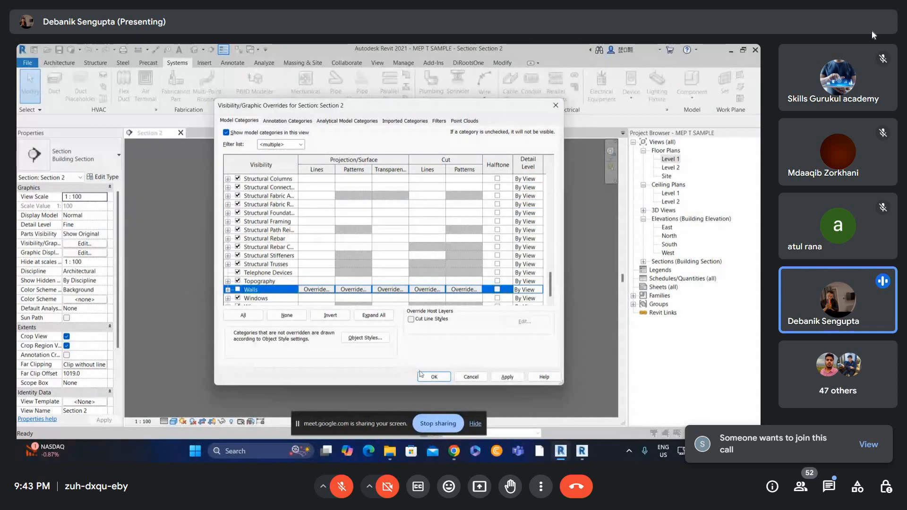
click(421, 374)
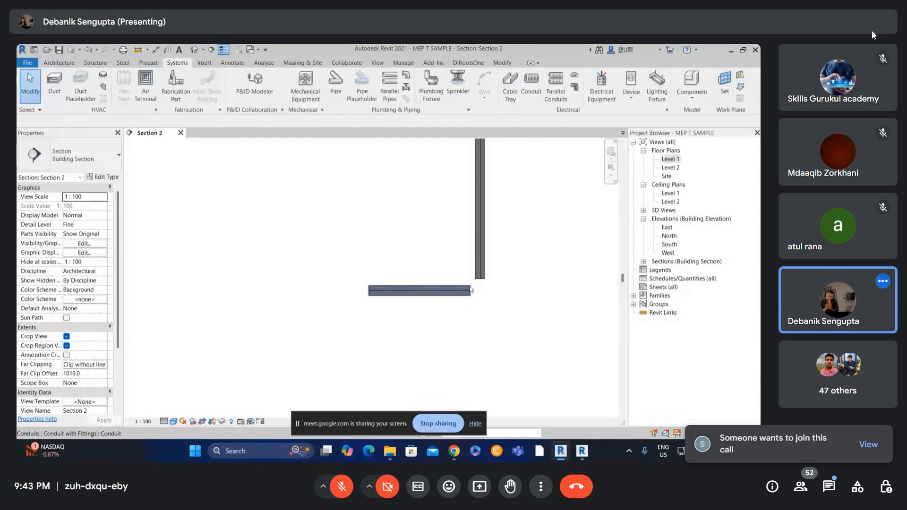
Step: Place an M_Conduit Junction Box - Cross - PVC conduit fitting just below the vertical conduit, beyond the horizontal conduit's end
click(575, 86)
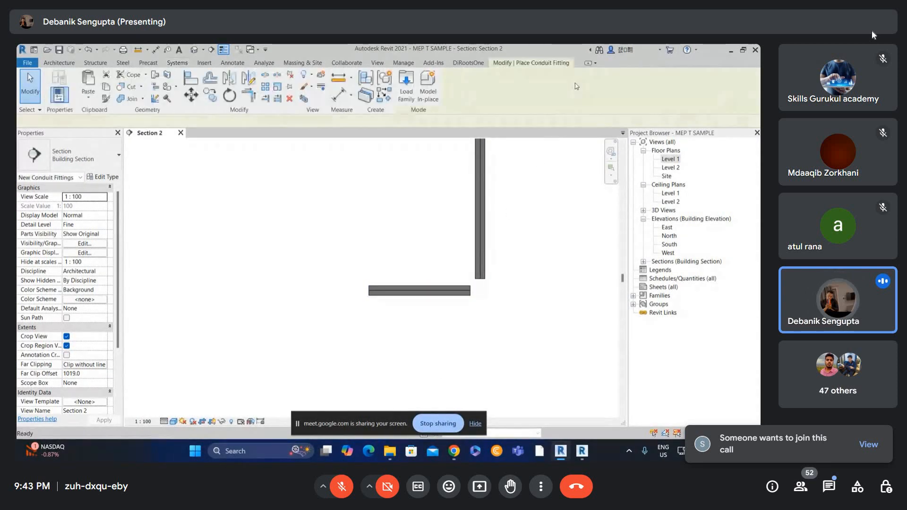
click(501, 298)
scroll(501, 293, up, 3)
key(Escape)
key(Escape)
Step: Align the junction box's near side edge to the end of the horizontal conduit
key(a)
key(l)
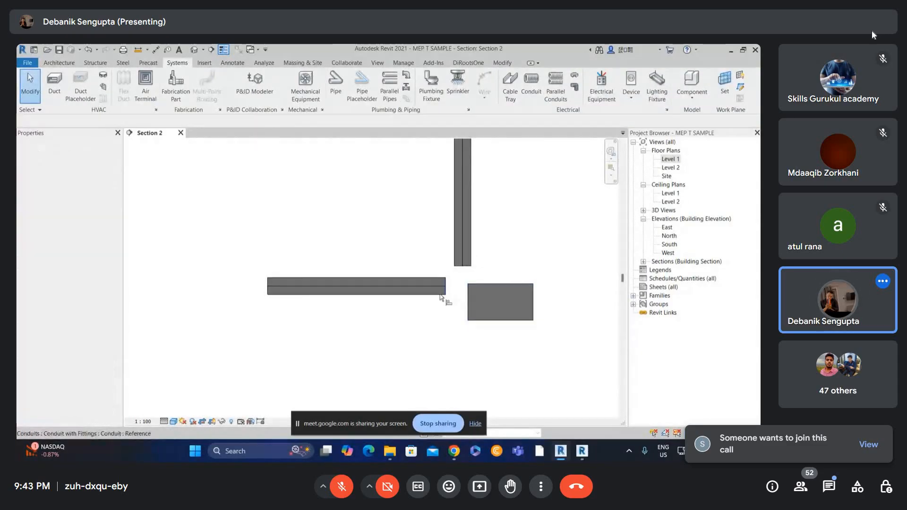
click(446, 286)
click(466, 301)
key(Escape)
key(Escape)
scroll(470, 292, up, 1)
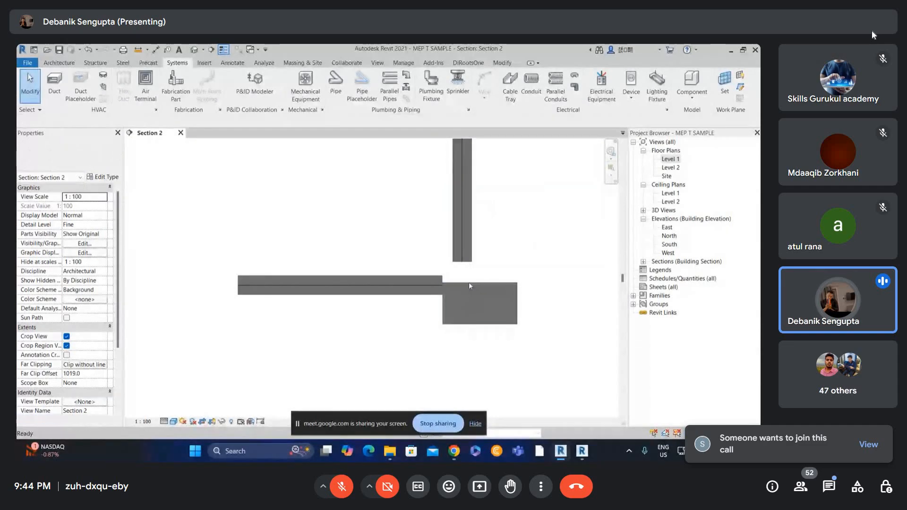
Step: Nudge the junction box up to an elevation of 1286.7 mm so it meets the vertical conduit
click(469, 282)
key(Up)
key(Up)
key(Up)
key(Up)
key(Up)
key(Up)
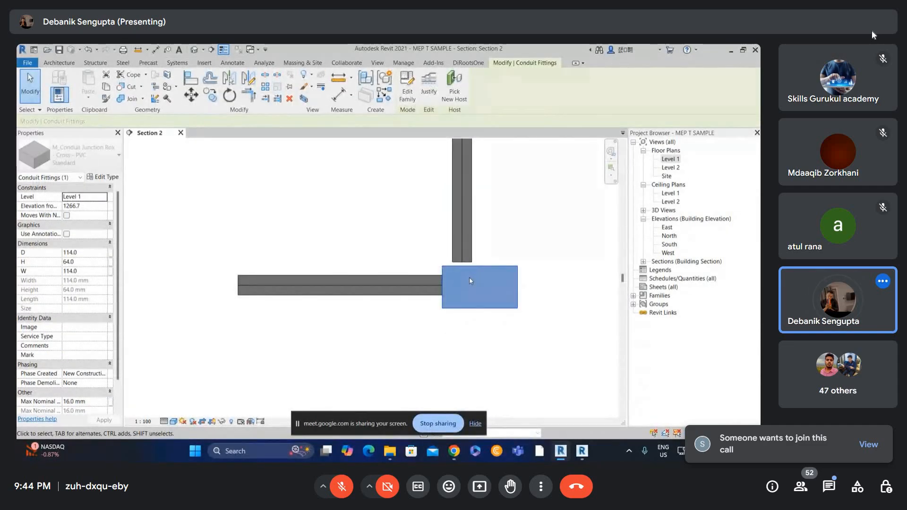
scroll(462, 265, up, 2)
key(Up)
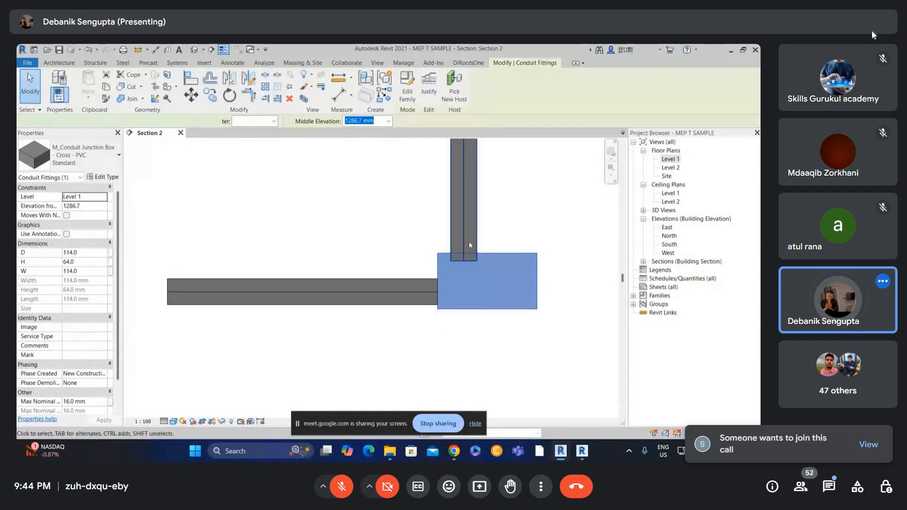
Step: Shorten the vertical conduit so its lower end sits near the junction box's upper edge
click(469, 243)
drag(464, 263, 467, 256)
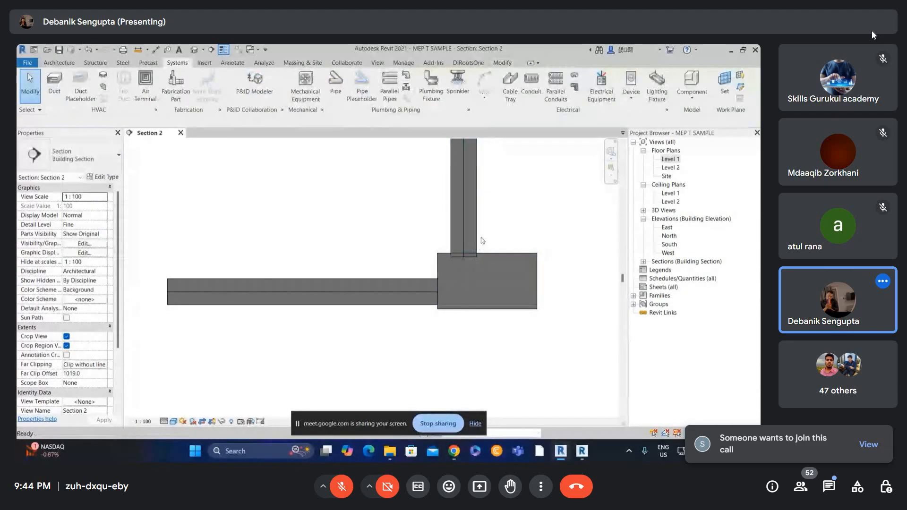
click(475, 241)
scroll(480, 239, down, 1)
scroll(475, 255, up, 2)
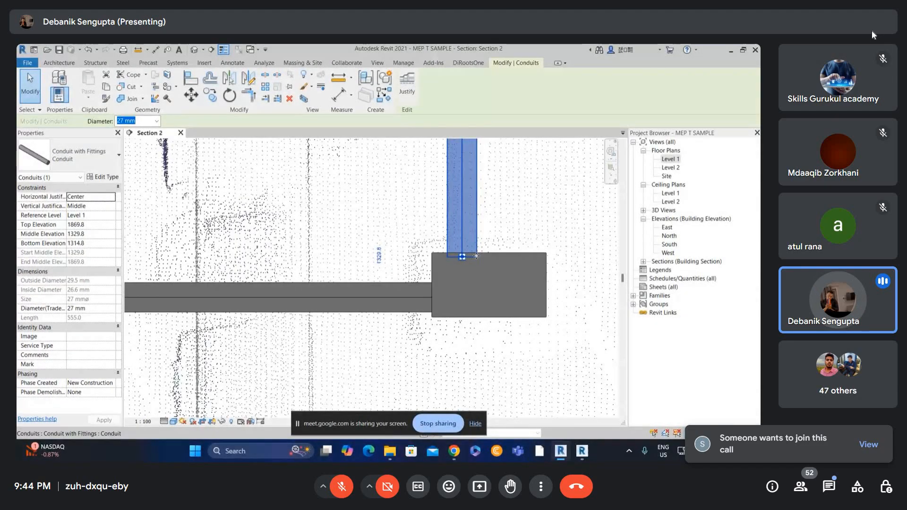
Step: Set the junction box's H to 100 and W to 150, shifting it left to match the scanned box
click(509, 255)
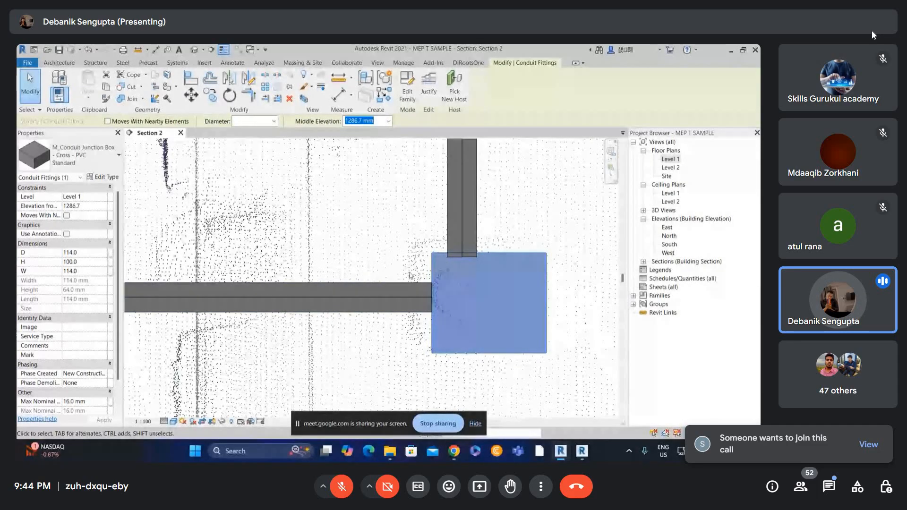
key(Left)
key(Left)
key(Left)
key(Left)
key(Left)
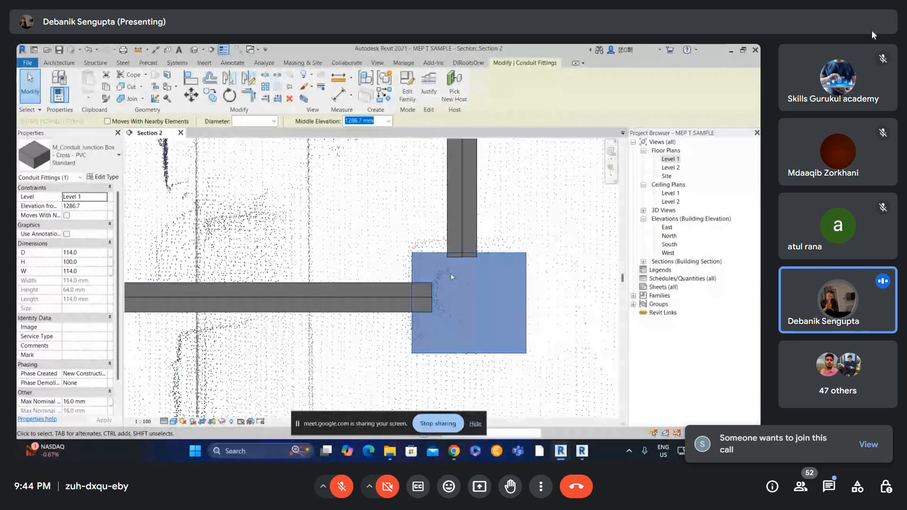
click(91, 273)
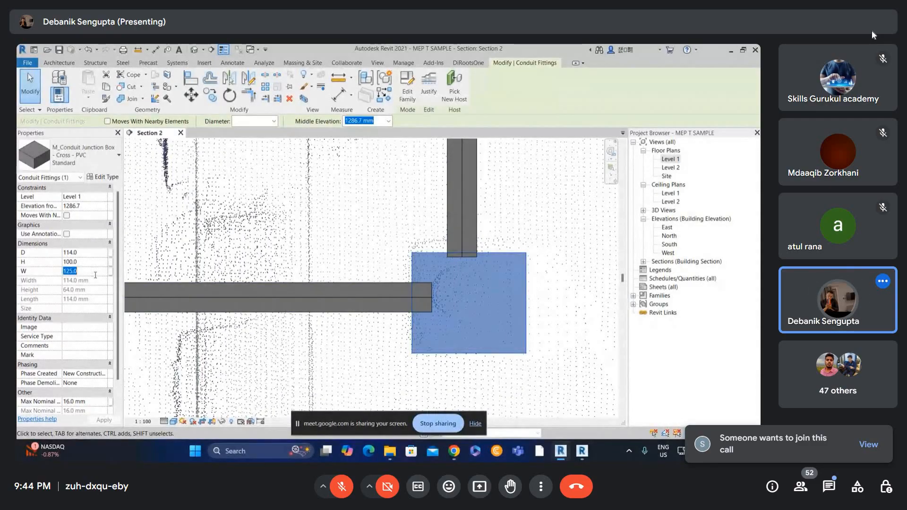
text(150)
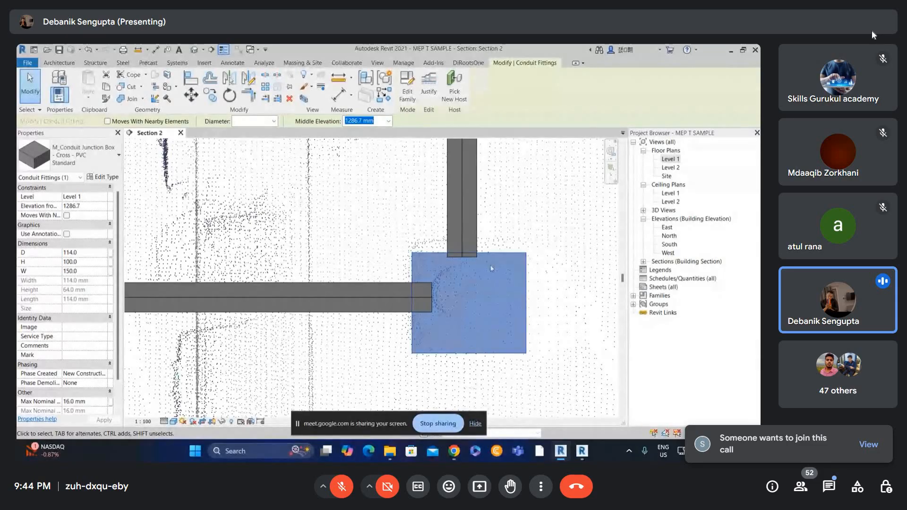
Step: Open the junction box family for editing, examine its D and H dimensions in the Front elevation, and close the family views
double_click(431, 255)
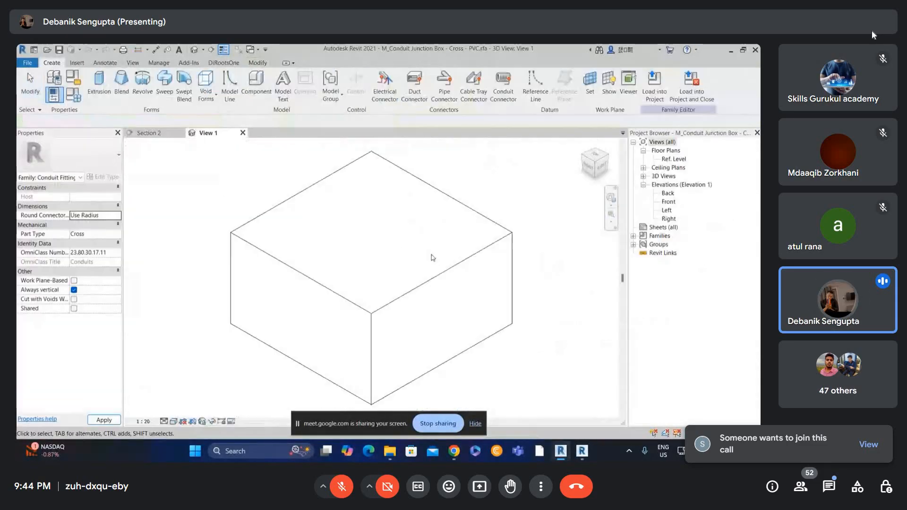
double_click(669, 202)
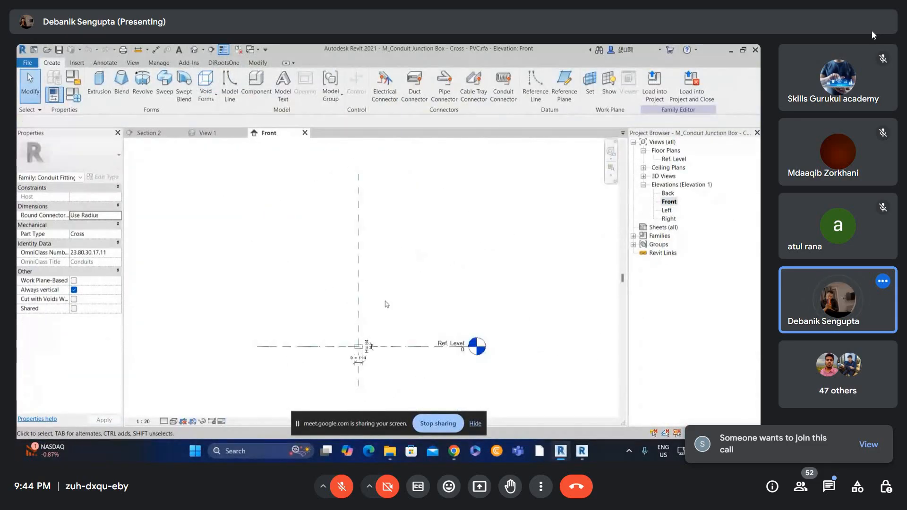
scroll(386, 304, up, 6)
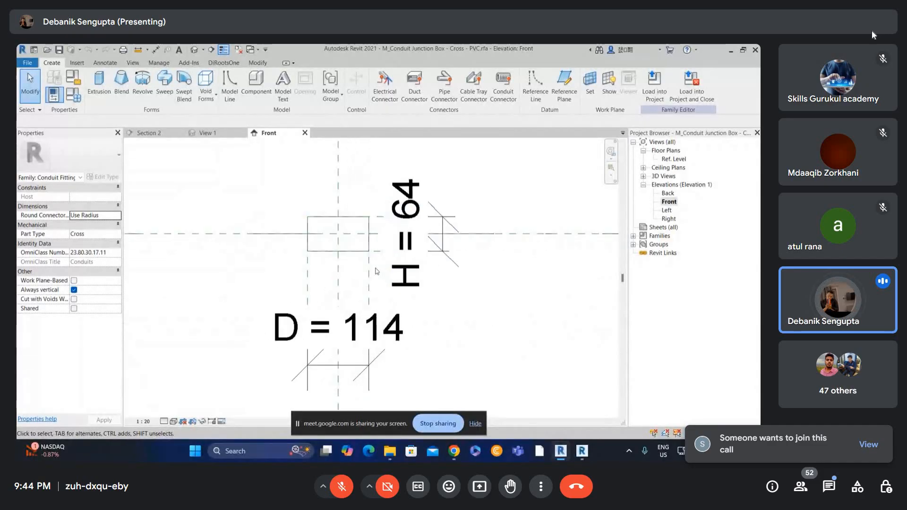
scroll(380, 272, down, 2)
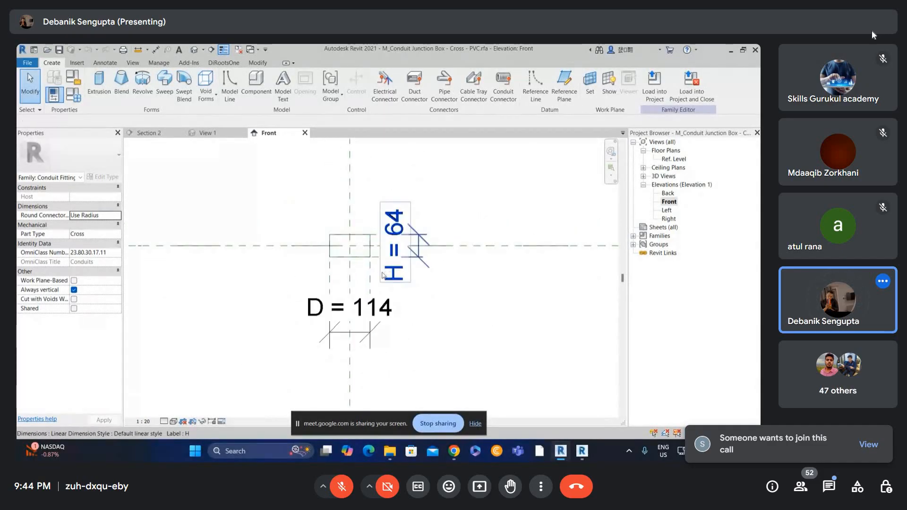
click(356, 325)
scroll(350, 369, up, 2)
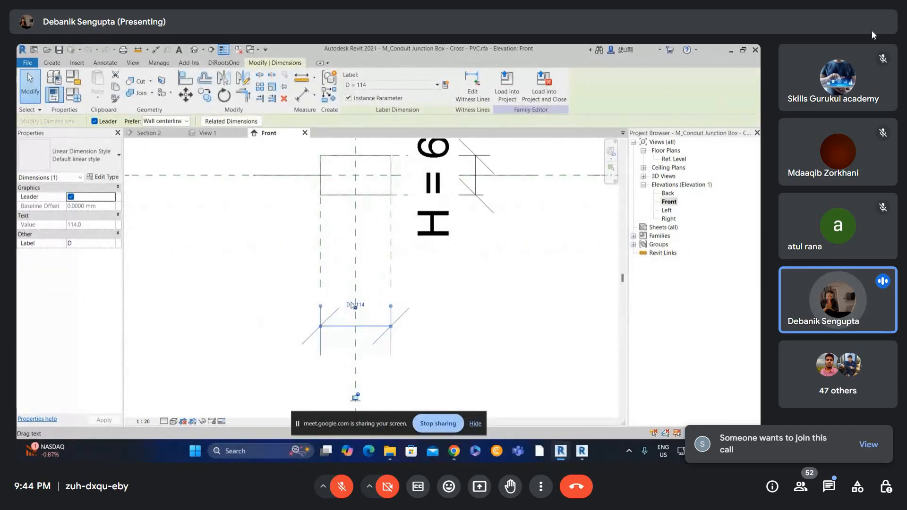
key(Escape)
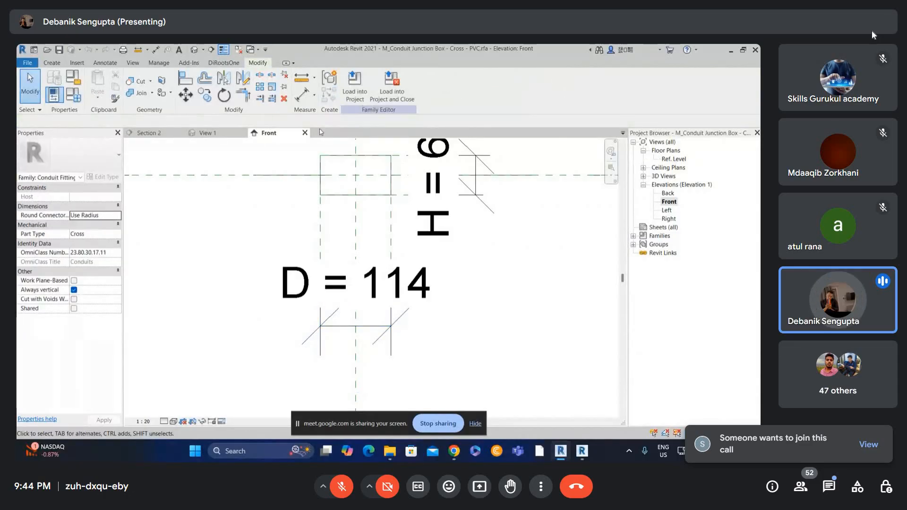
click(305, 134)
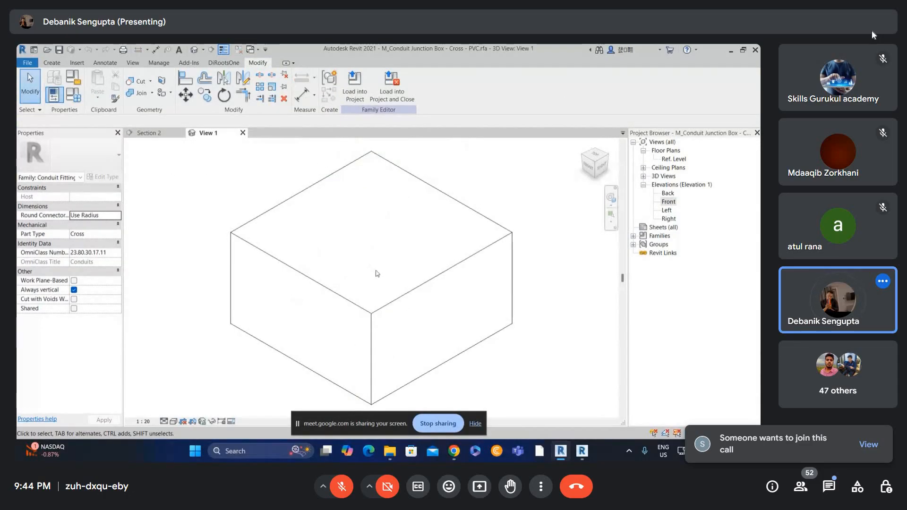
click(243, 132)
Step: Try setting the junction box's D dimension to 150 in Section 2
click(412, 254)
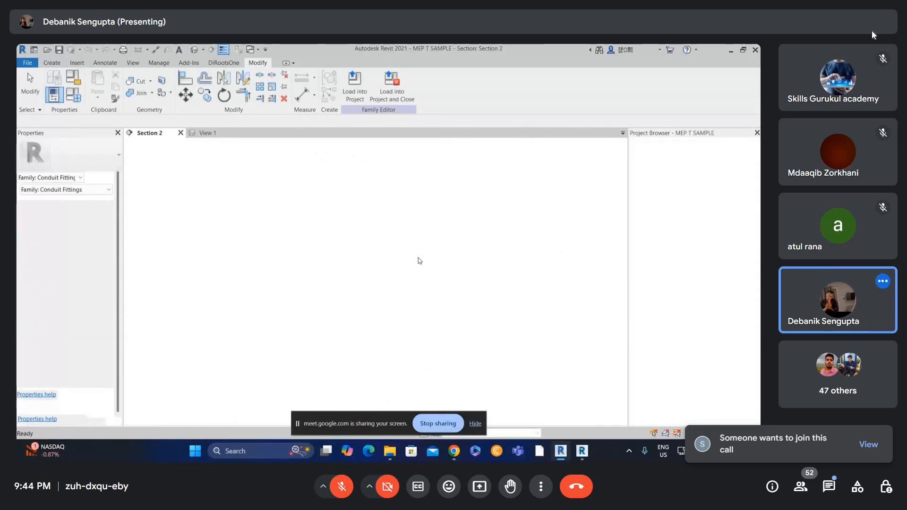
click(422, 261)
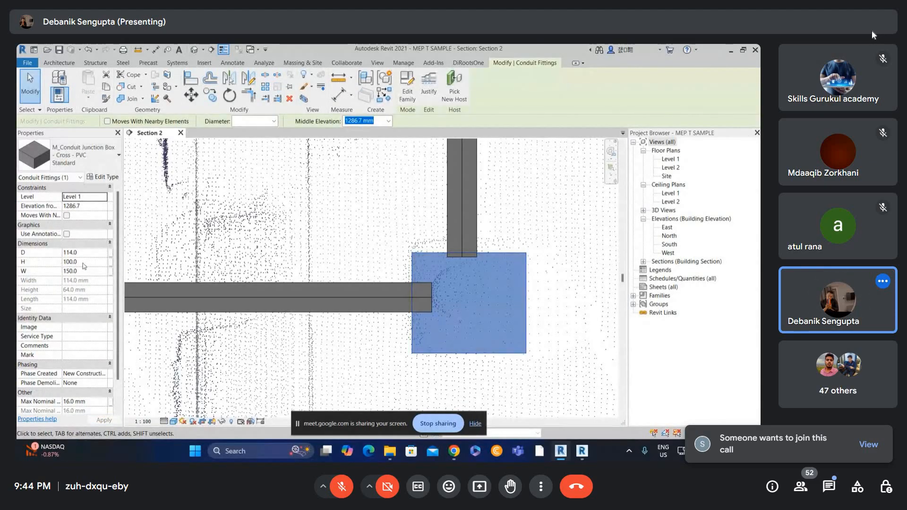
text(150)
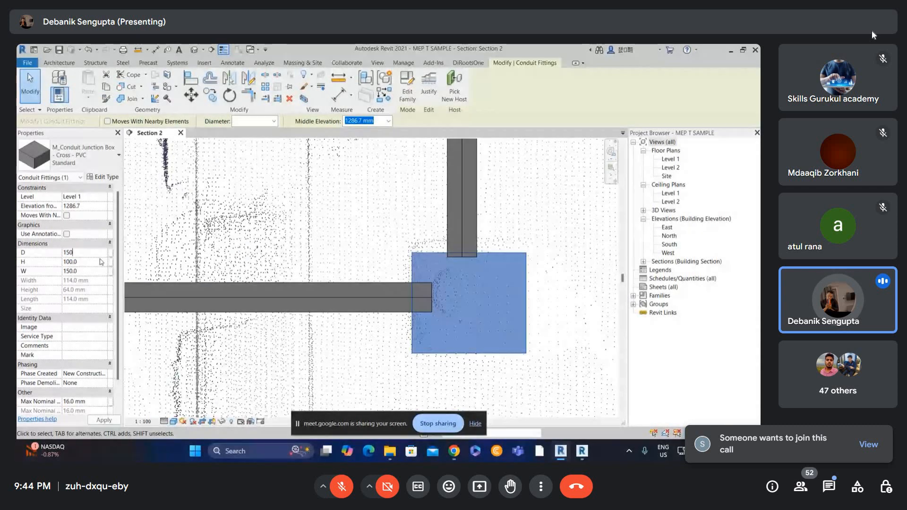
key(Escape)
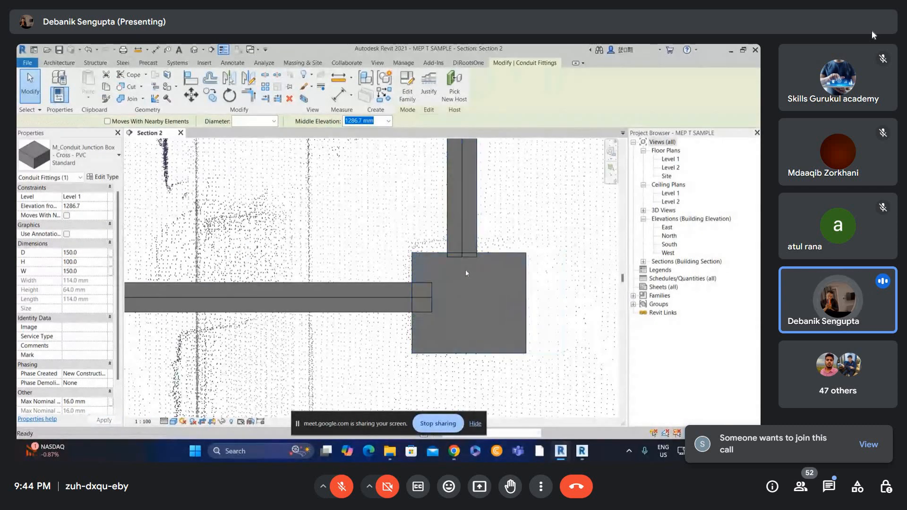
Step: Set the junction box's D to 100 and move the box up to an elevation of 1299.2 mm
click(499, 255)
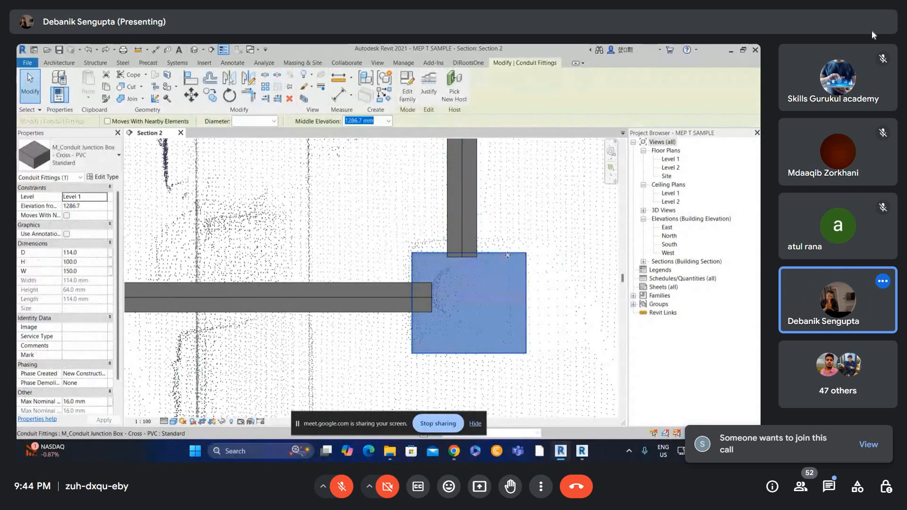
click(78, 253)
text(100)
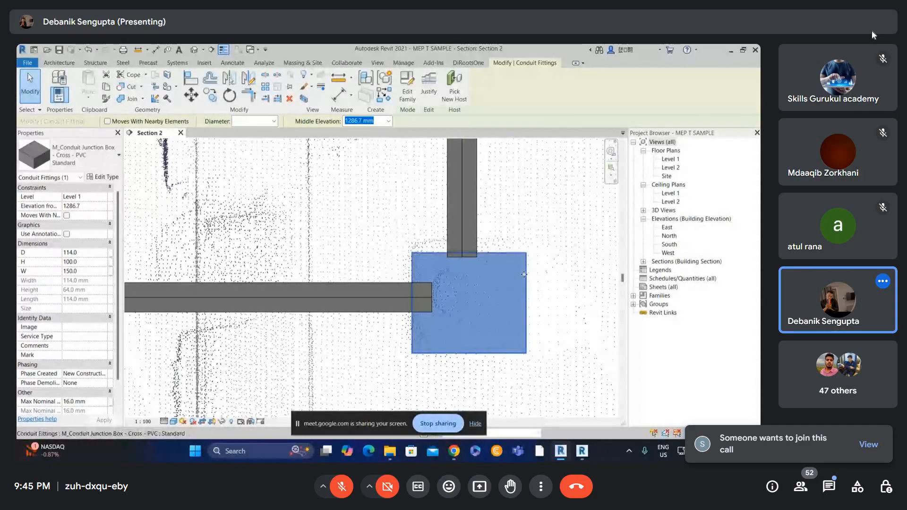
click(110, 254)
text(1)
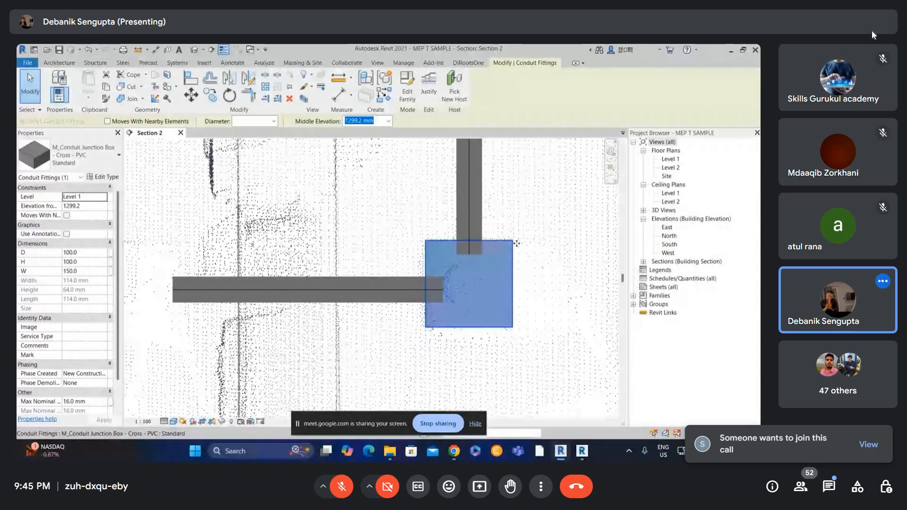
scroll(519, 234, down, 1)
key(Escape)
Step: Pull the vertical conduit's lower end back to the junction box's upper edge
scroll(489, 253, up, 1)
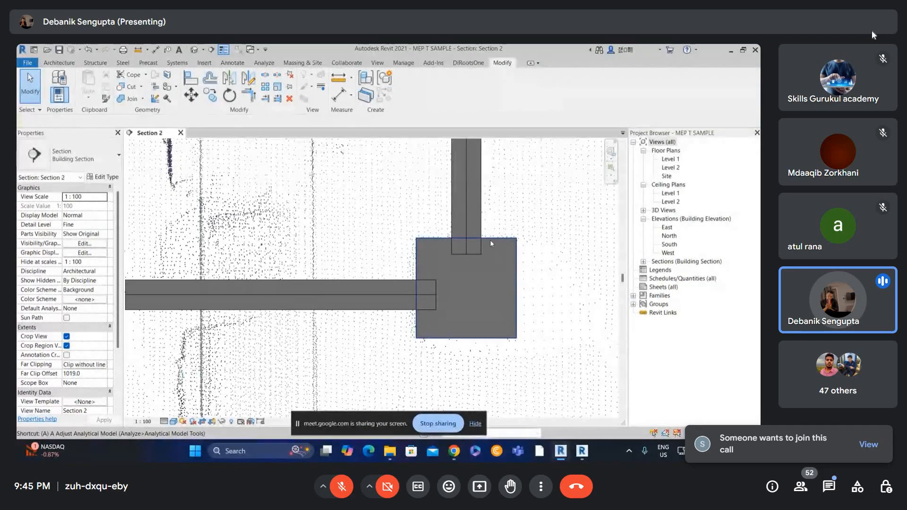
key(l)
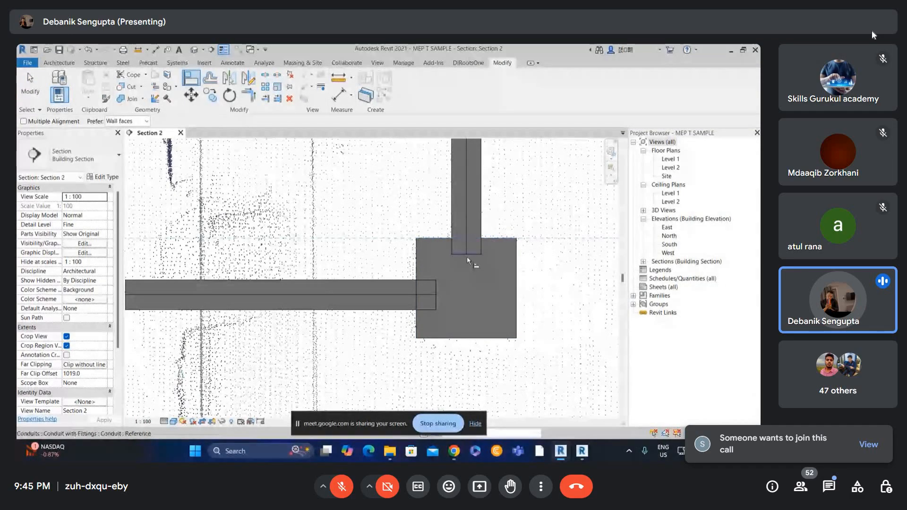
key(Escape)
click(467, 232)
scroll(468, 241, up, 1)
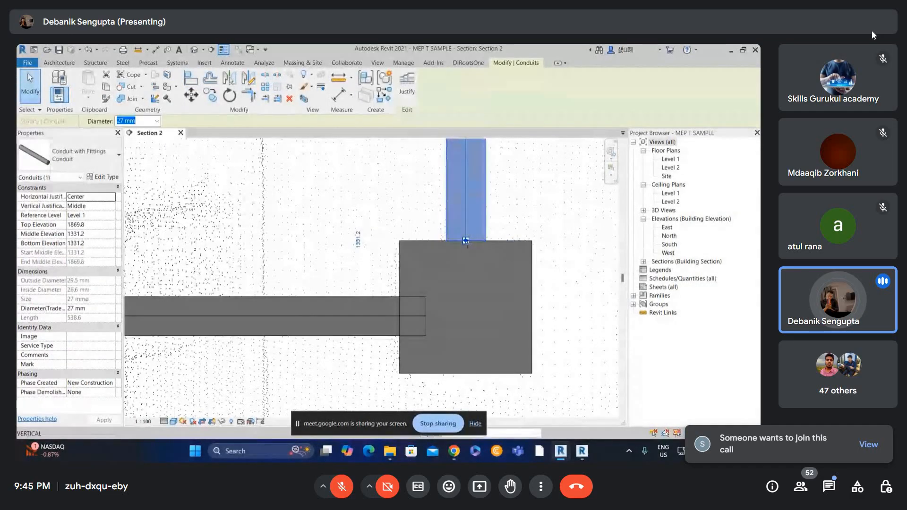
Step: Bring the ends of the vertical and horizontal conduits to the adjoining faces of the lower junction box
drag(466, 241, 466, 241)
key(Escape)
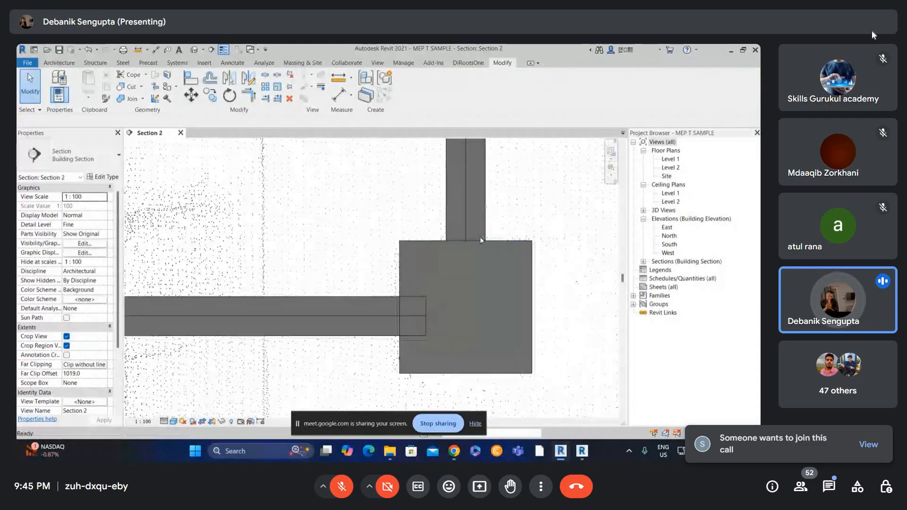
click(423, 315)
scroll(428, 314, up, 1)
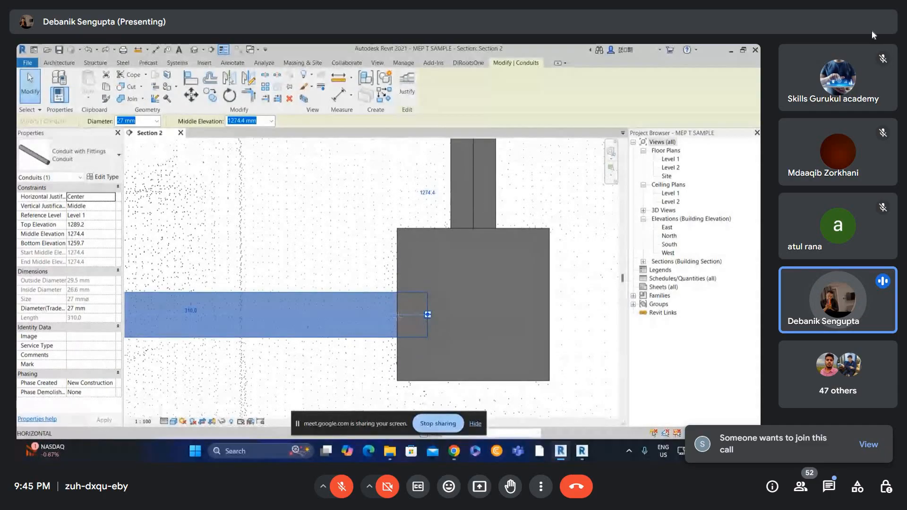
drag(427, 315, 398, 314)
key(Escape)
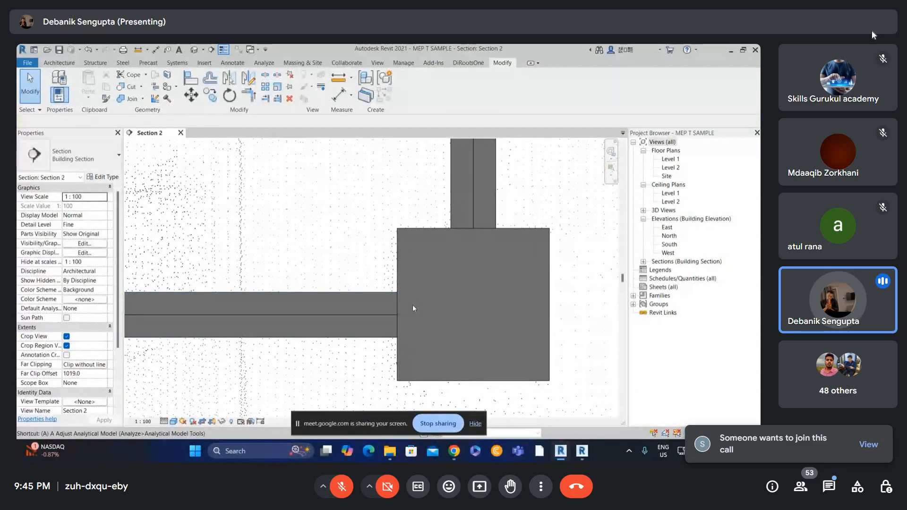
key(a)
key(l)
key(Escape)
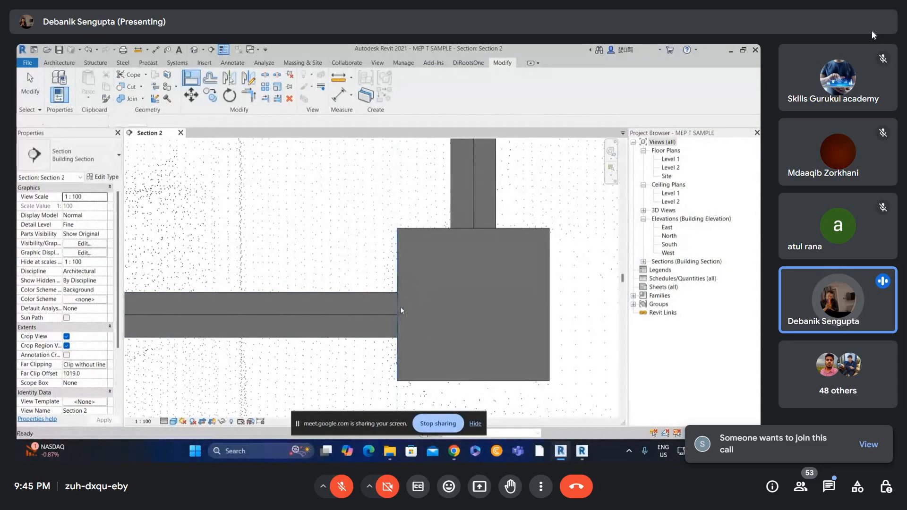
Step: Examine the lower junction box and its two conduit connections against the point cloud
scroll(453, 252, down, 5)
scroll(455, 251, up, 2)
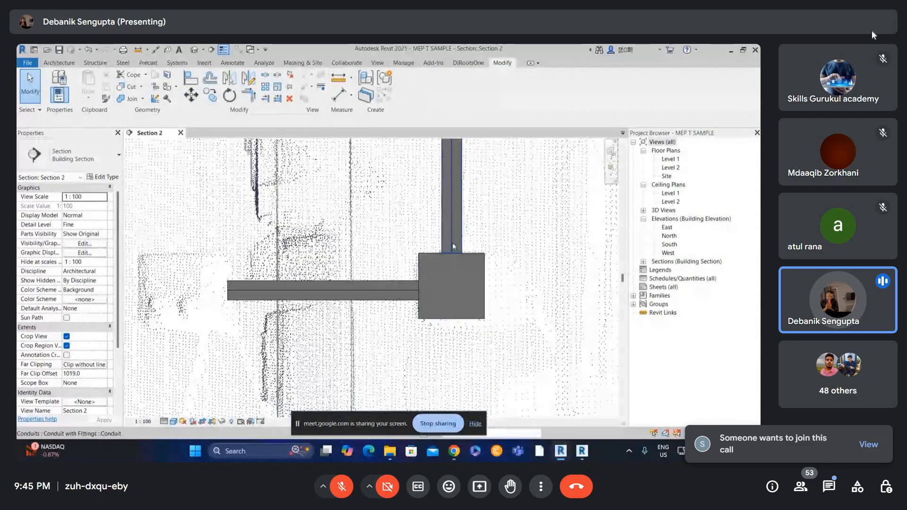
click(453, 246)
click(490, 256)
scroll(455, 262, up, 1)
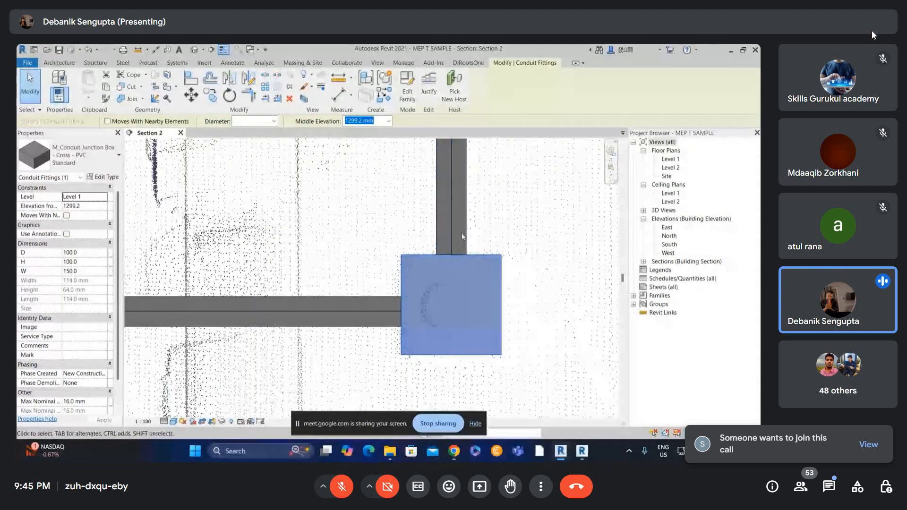
scroll(475, 269, down, 2)
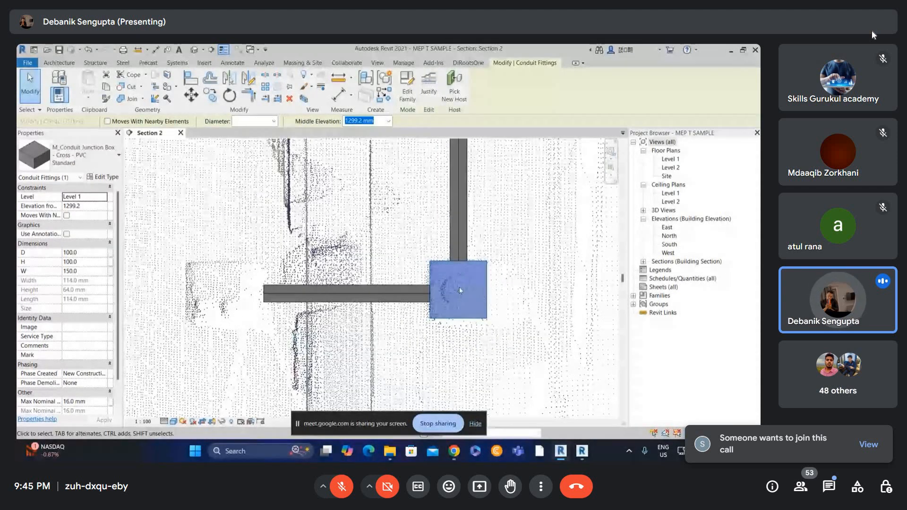
scroll(439, 291, down, 1)
scroll(442, 288, down, 3)
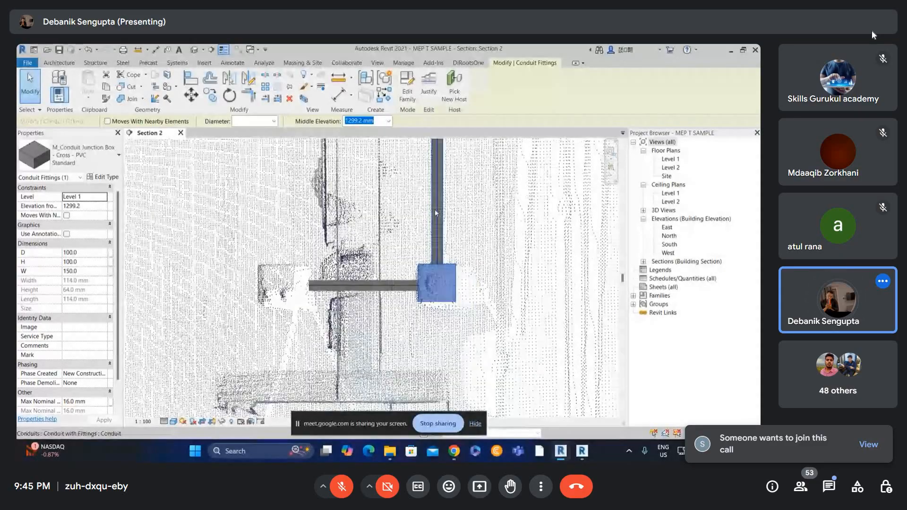
key(Escape)
Step: Extend the vertical conduit up along the scanned pipe to the underside of the scanned box near the ceiling, about 2240 mm long
middle_drag(444, 208, 444, 300)
click(444, 300)
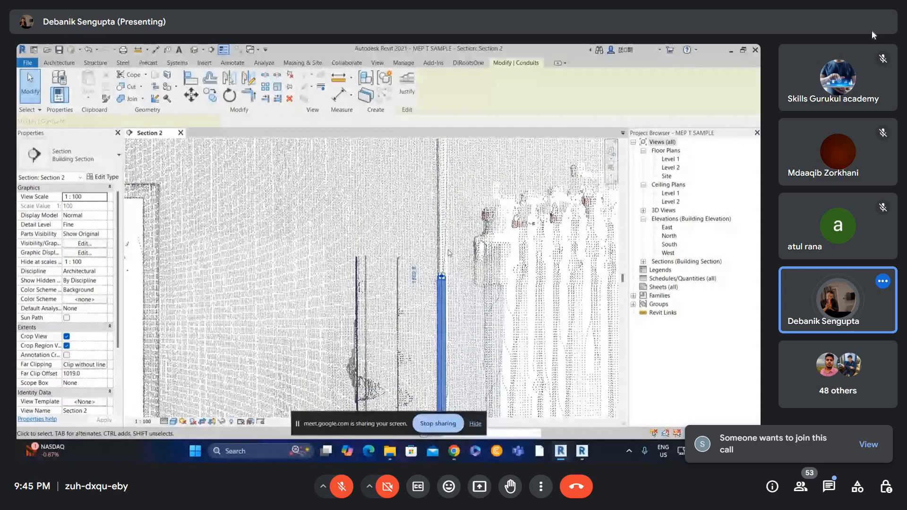
middle_drag(455, 257, 455, 326)
click(442, 346)
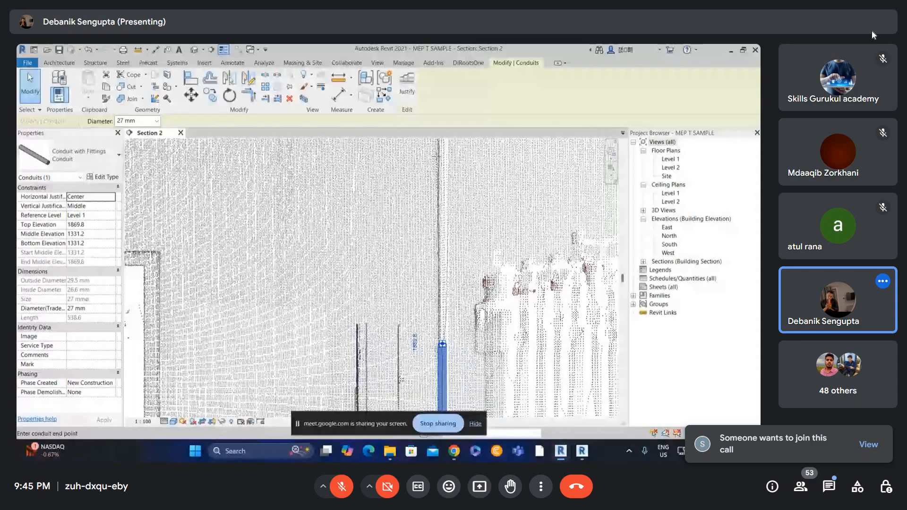
drag(436, 157, 441, 151)
scroll(449, 176, down, 1)
middle_drag(450, 175, 445, 364)
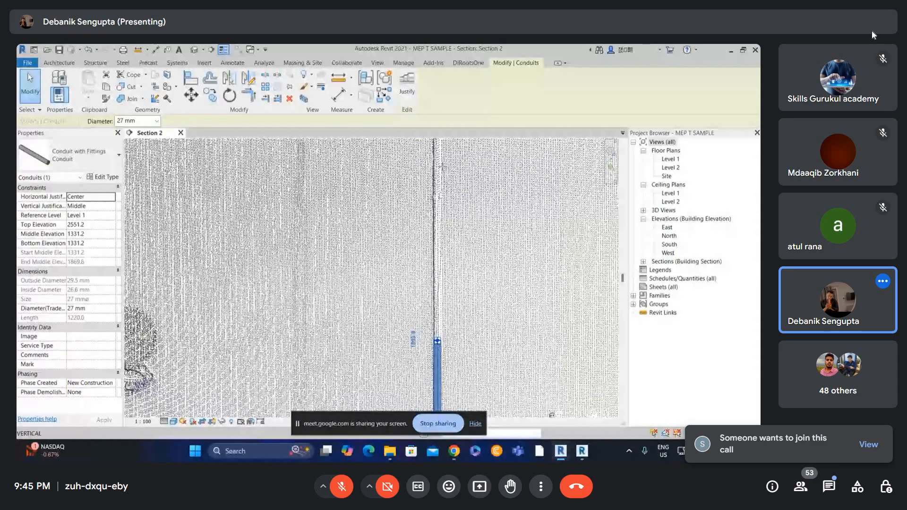
drag(437, 342, 437, 146)
scroll(437, 149, down, 2)
middle_drag(437, 152, 433, 239)
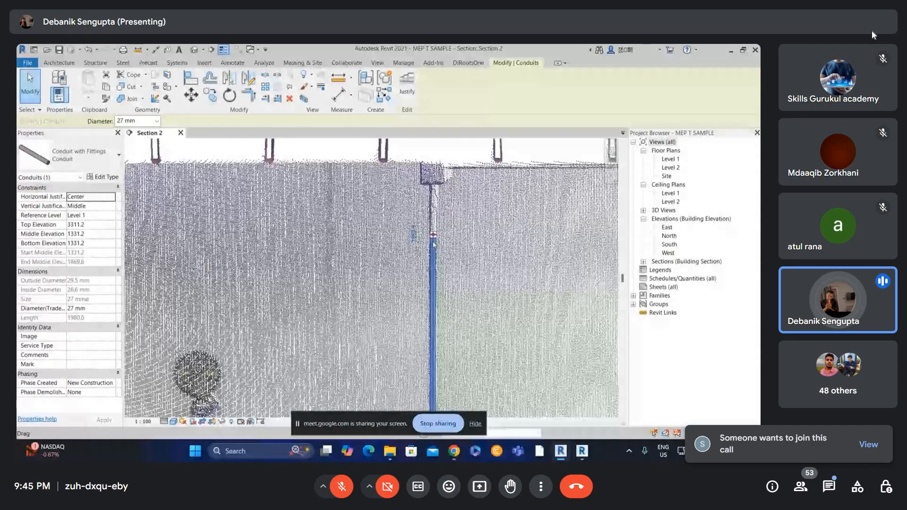
scroll(433, 243, up, 1)
drag(434, 232, 433, 168)
key(Escape)
middle_drag(439, 161, 435, 233)
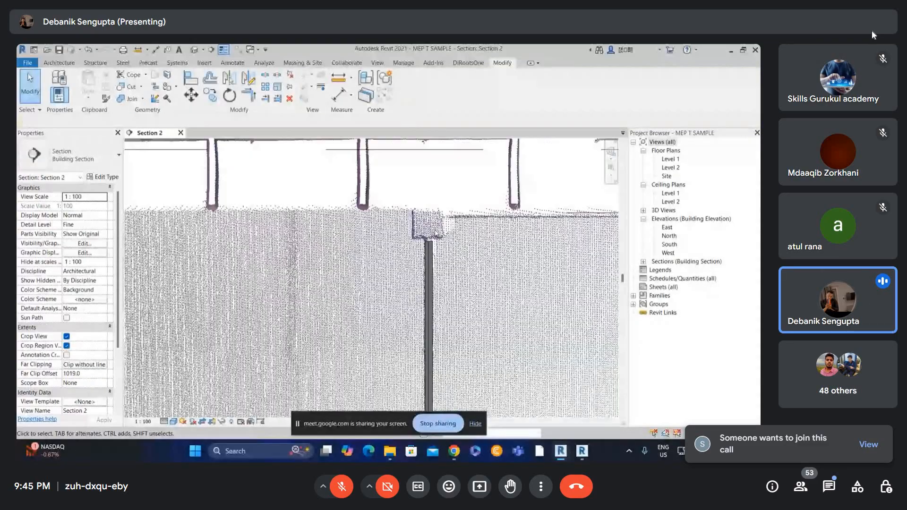
scroll(435, 232, up, 1)
click(429, 251)
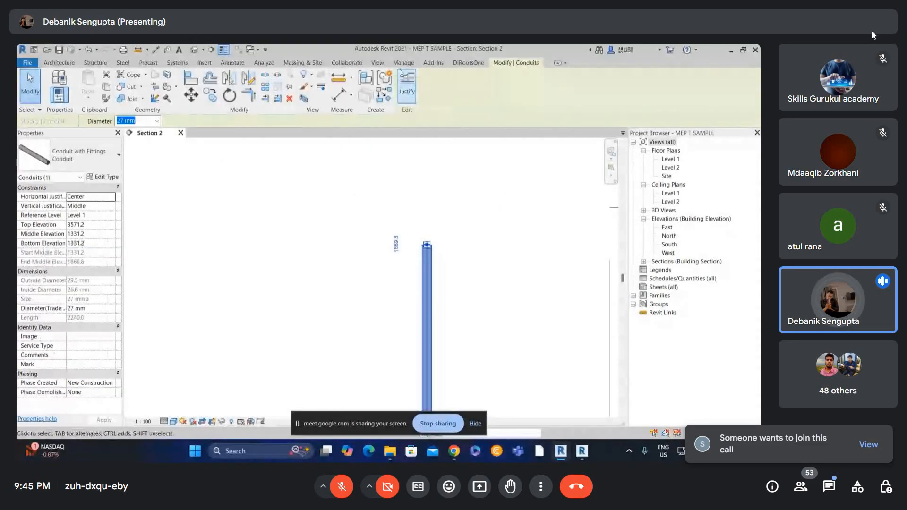
click(406, 85)
click(131, 90)
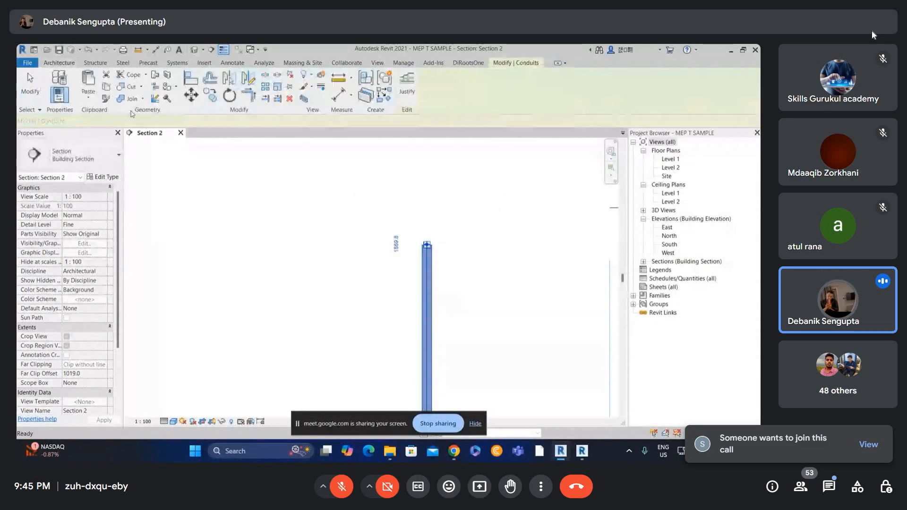
key(Escape)
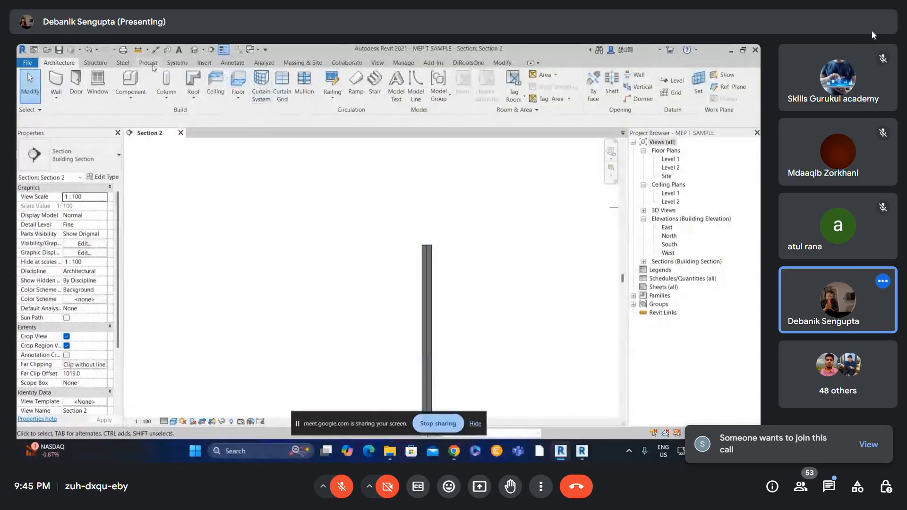
click(96, 63)
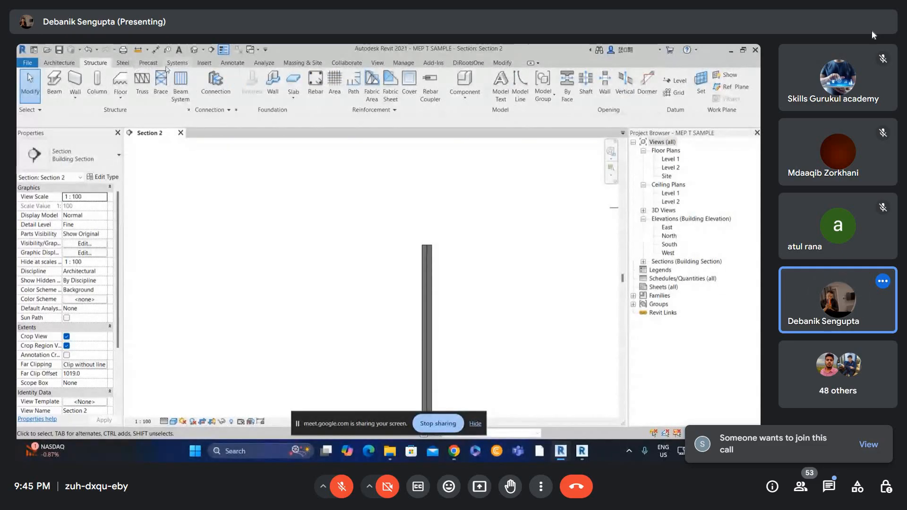
click(177, 63)
click(575, 76)
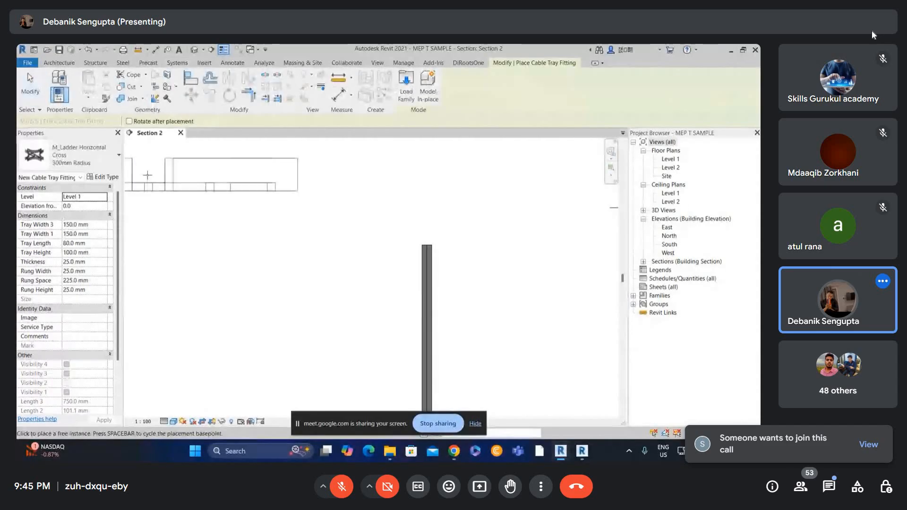
key(Escape)
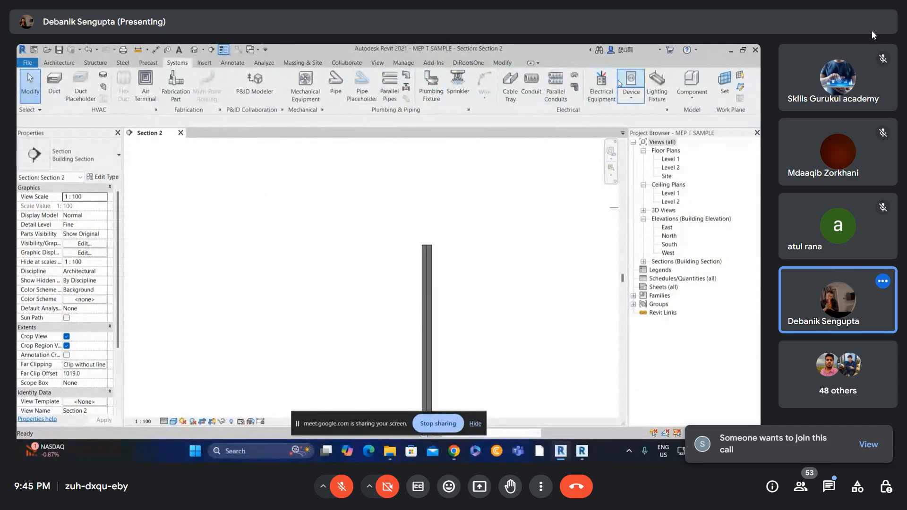
Step: Place an M_Conduit Junction Box - Cross - PVC Standard fitting on the upper end of the vertical conduit
click(574, 88)
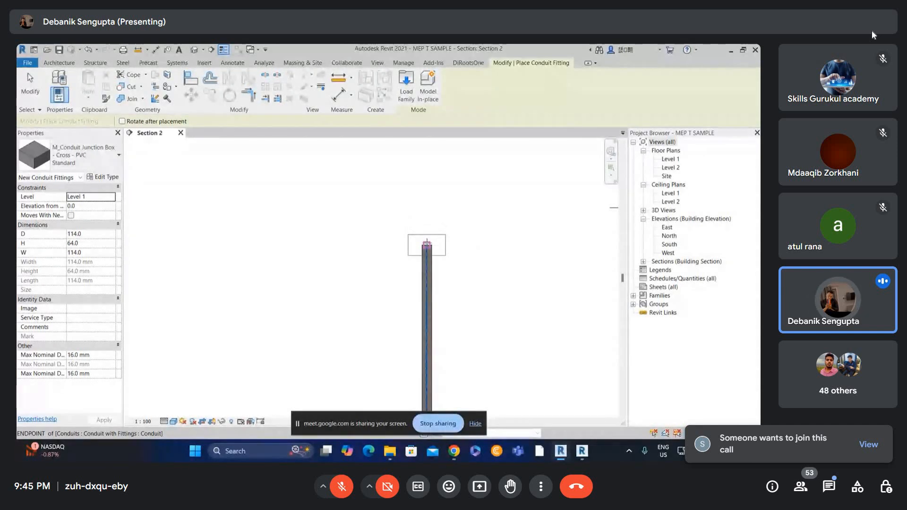
click(426, 245)
key(Escape)
Step: Move the upper junction box upward and align its bottom face with the end of the vertical conduit
drag(441, 233, 447, 217)
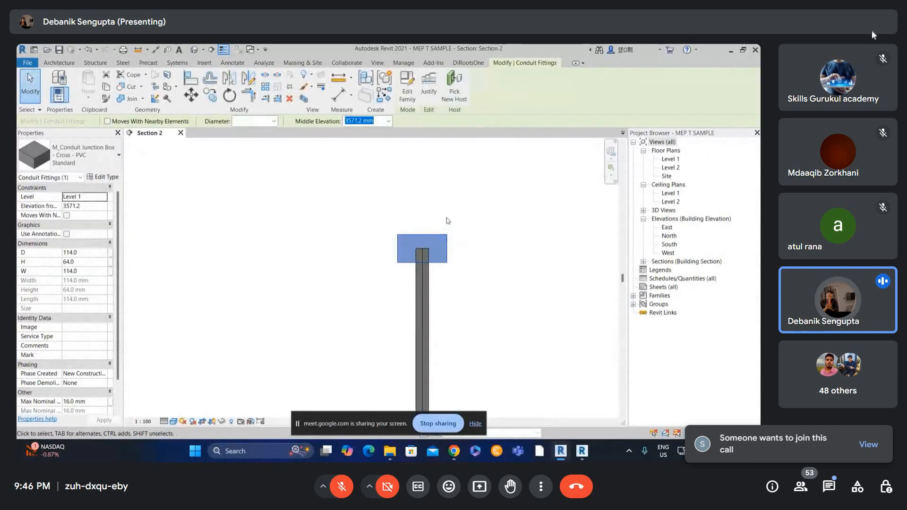
click(435, 259)
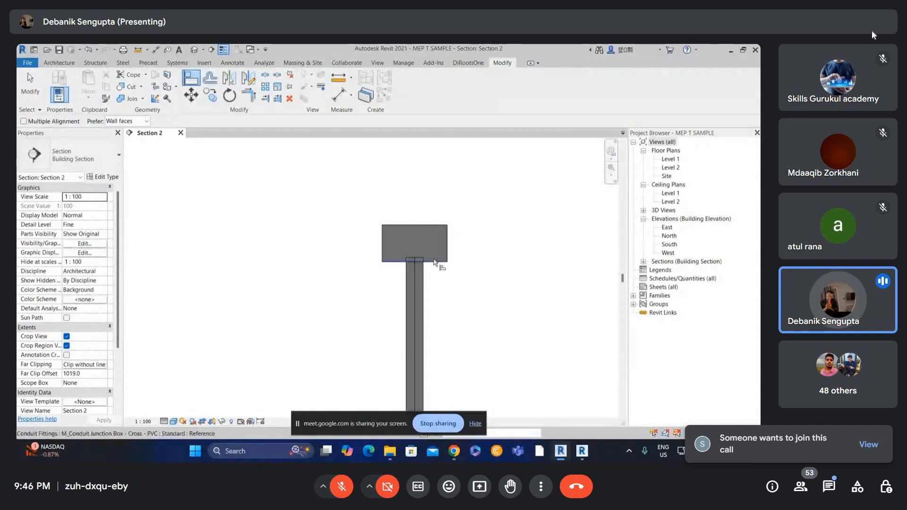
scroll(433, 258, down, 1)
key(Escape)
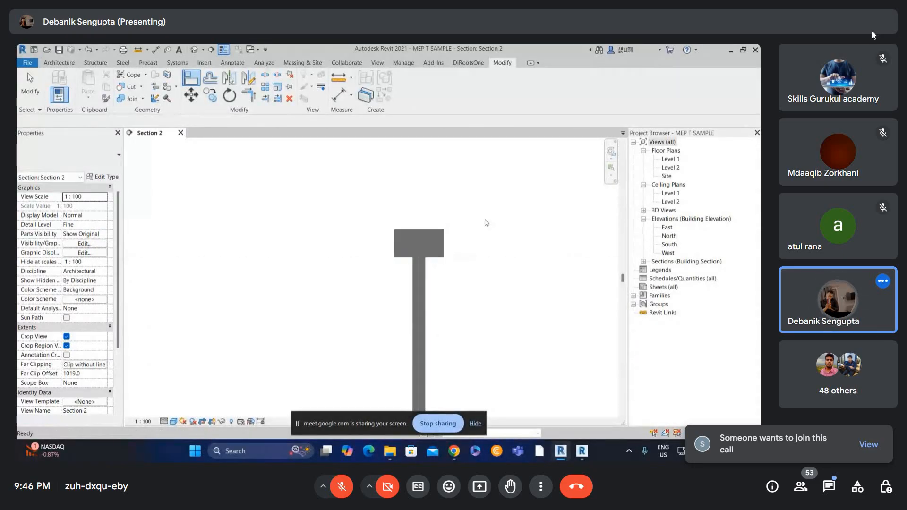
right_click(486, 218)
click(502, 222)
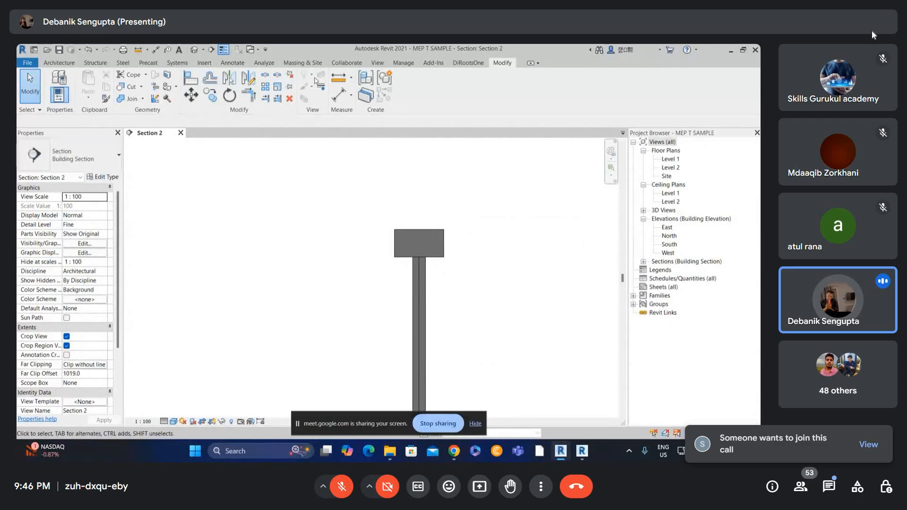
Step: Copy the lower junction box horizontally onto the scanned box beyond the free end of the horizontal conduit
scroll(452, 198, down, 3)
middle_drag(479, 331, 494, 213)
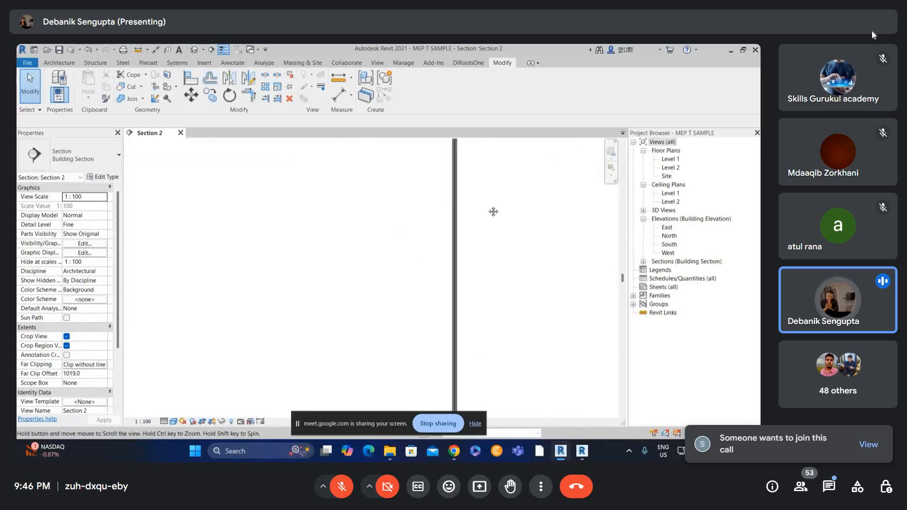
scroll(486, 233, down, 2)
scroll(479, 298, up, 1)
scroll(420, 299, up, 3)
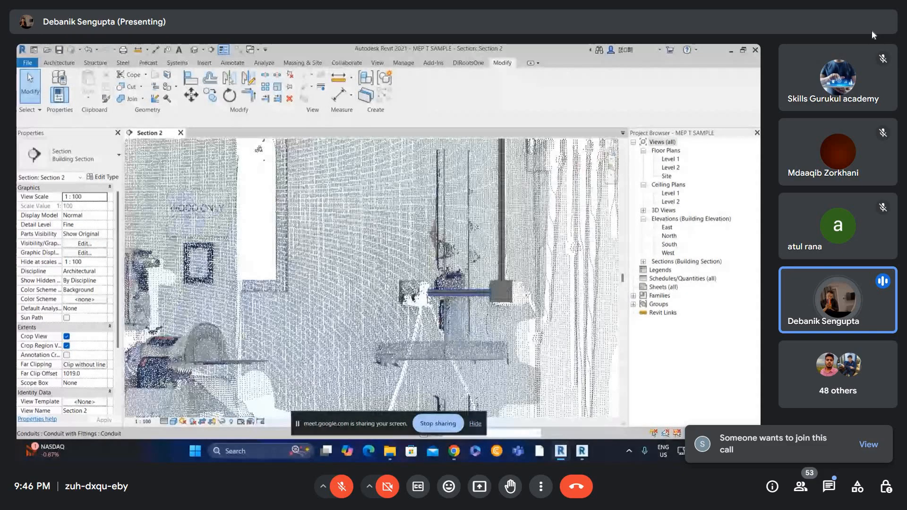
click(531, 274)
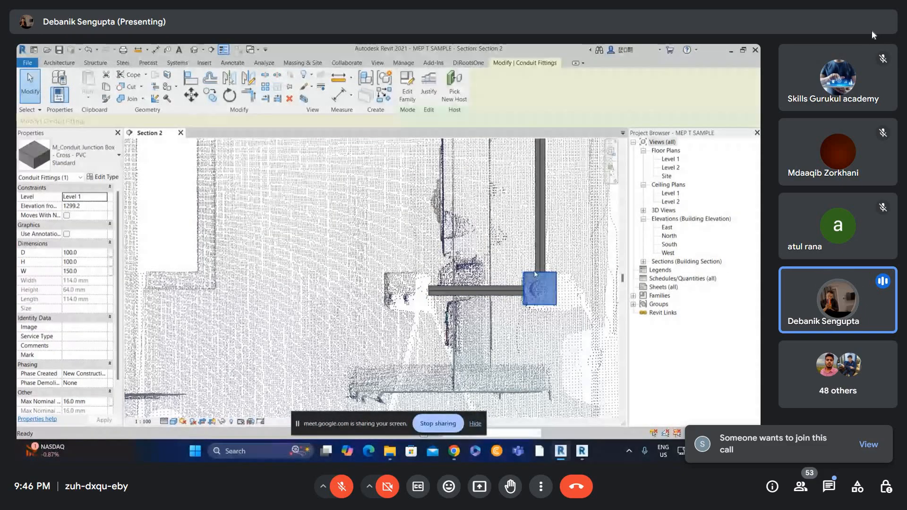
key(c)
key(o)
click(563, 293)
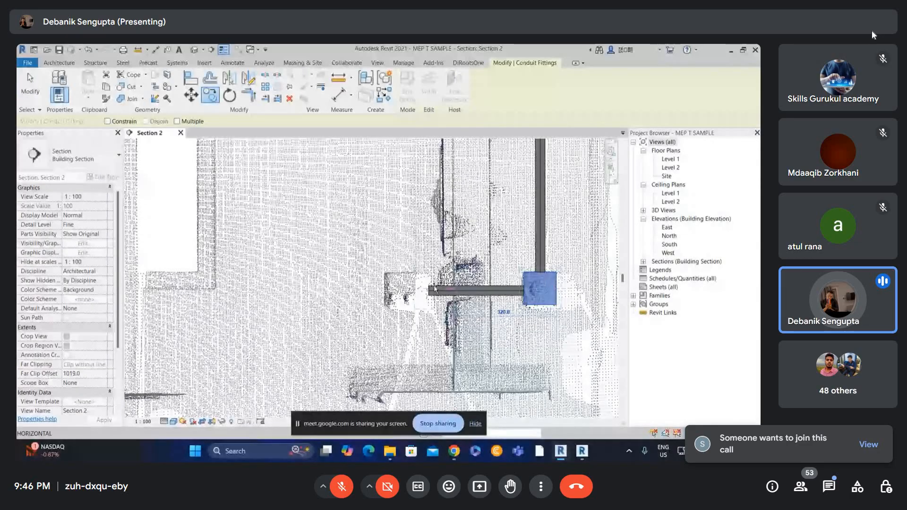
click(418, 289)
scroll(426, 272, up, 2)
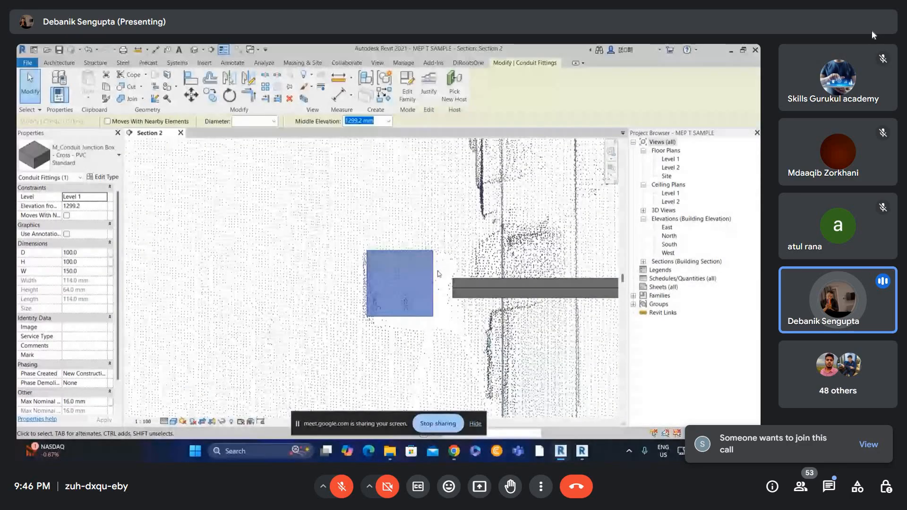
Step: Extend the horizontal conduit's free end to the facing side of the copied junction box
click(438, 274)
scroll(433, 284, down, 1)
click(453, 288)
scroll(446, 291, up, 2)
drag(451, 288, 425, 289)
click(448, 257)
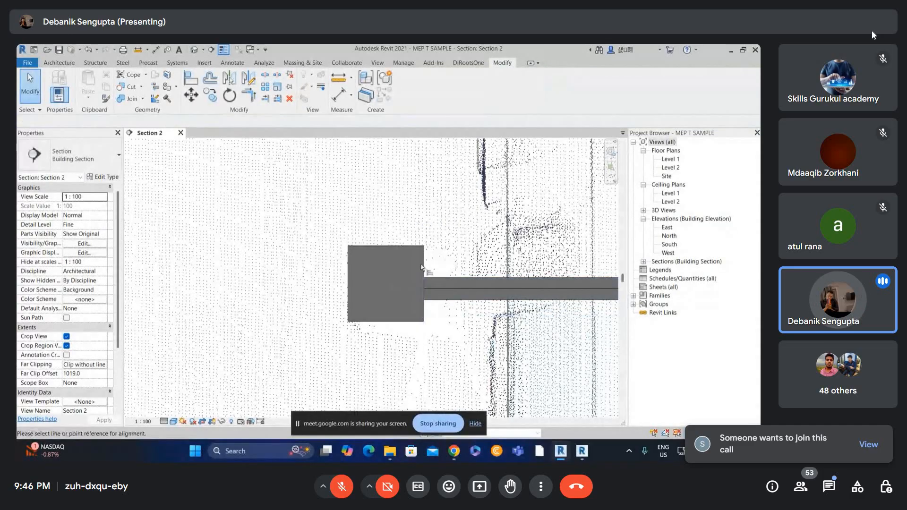
key(a)
key(l)
key(Escape)
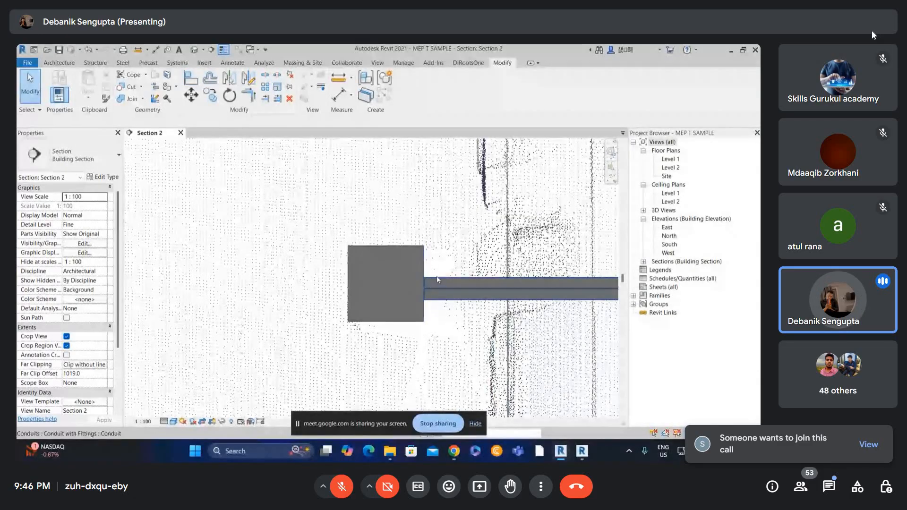
scroll(437, 276, down, 3)
scroll(348, 409, down, 2)
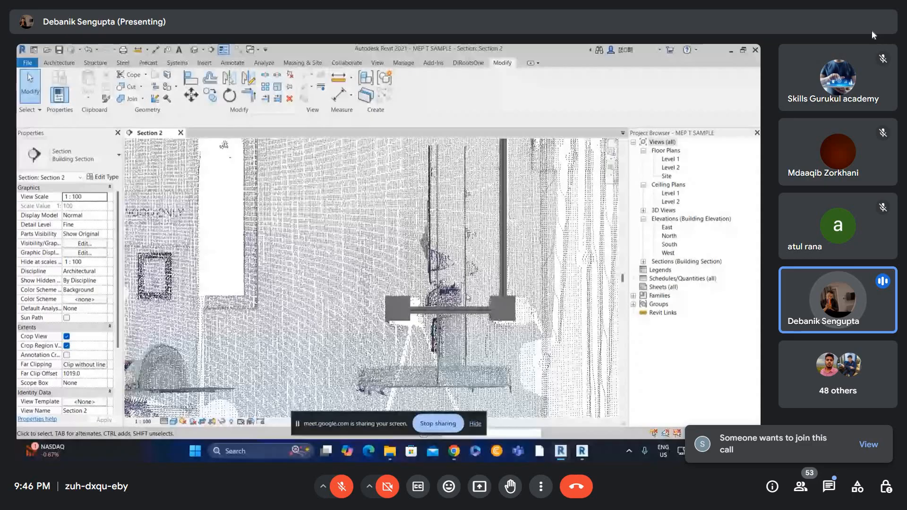
scroll(471, 282, up, 3)
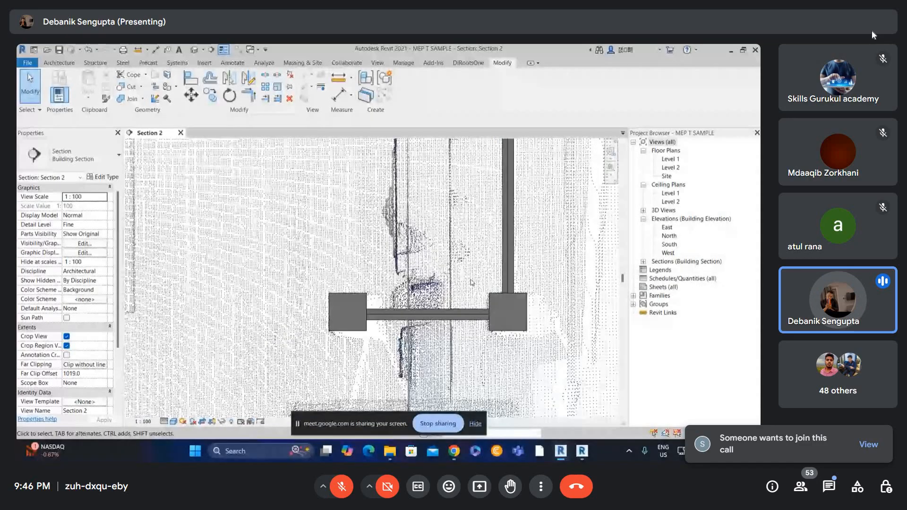
scroll(471, 283, down, 1)
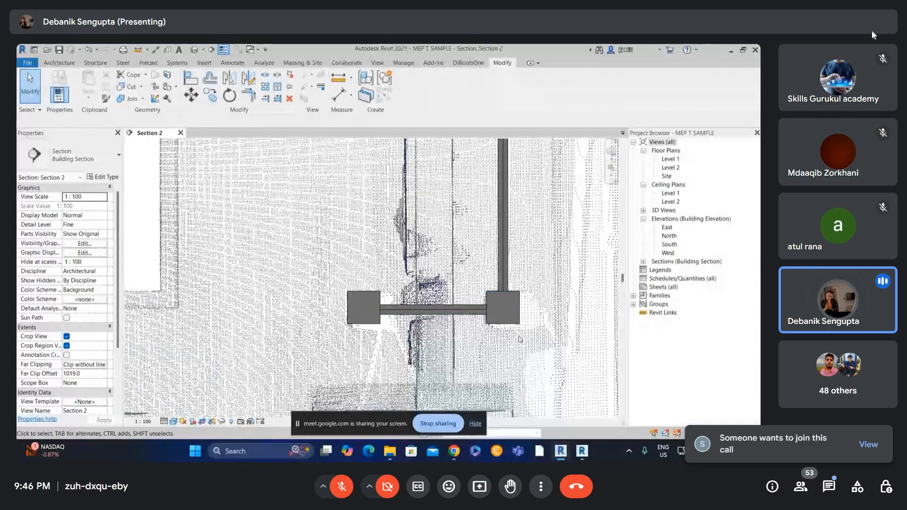
scroll(521, 295, down, 3)
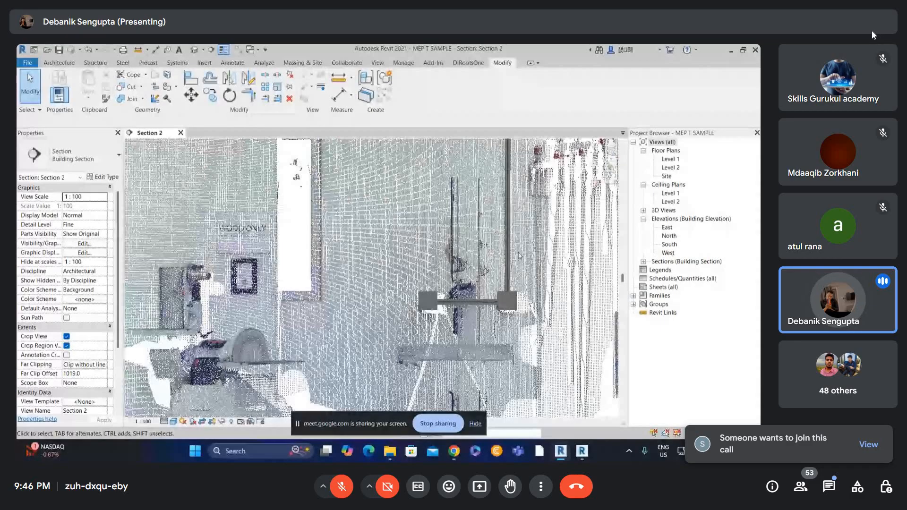
Step: Set the D dimension of the junction box above the vertical conduit to 100 mm and nudge the box slightly down
scroll(486, 199, down, 1)
middle_drag(487, 199, 471, 367)
scroll(470, 367, down, 1)
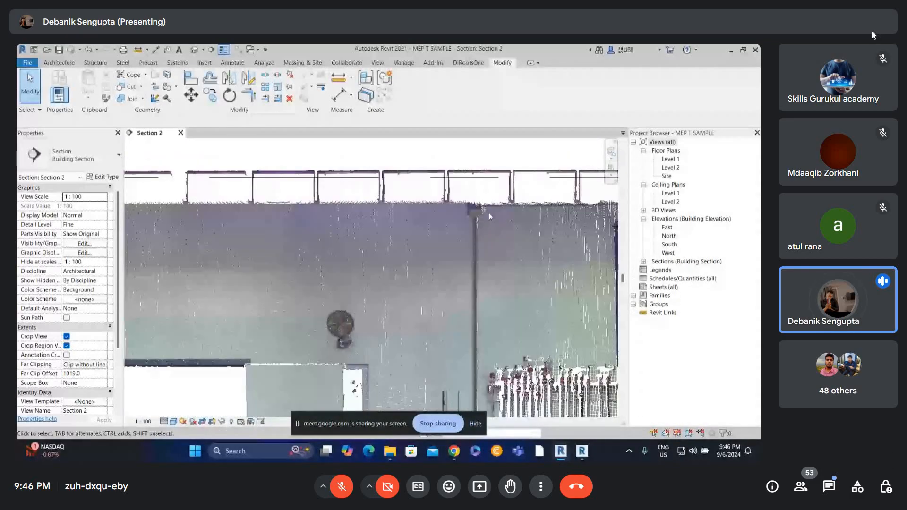
click(472, 212)
scroll(465, 210, up, 5)
drag(461, 208, 459, 206)
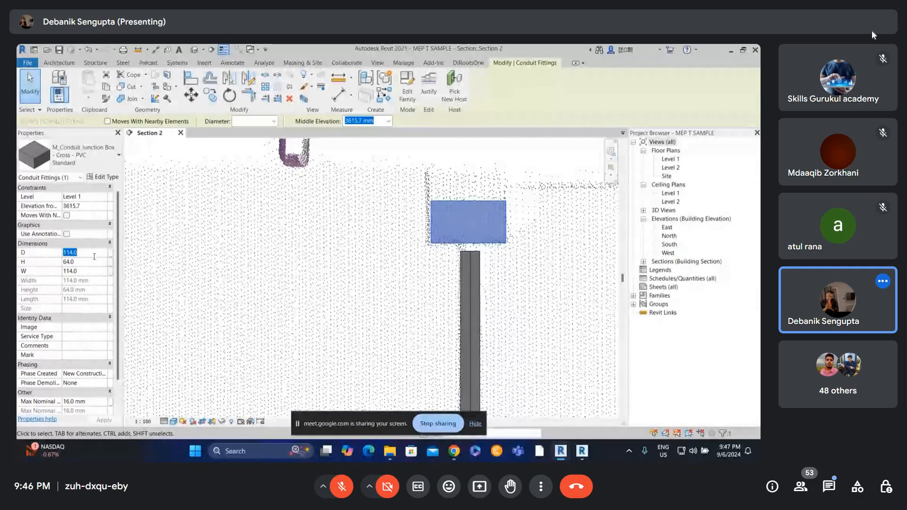
text(1)
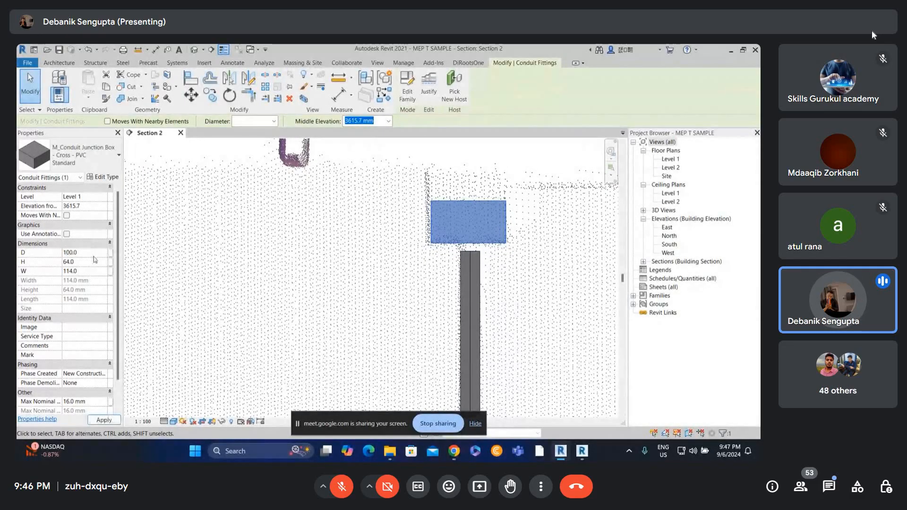
key(Down)
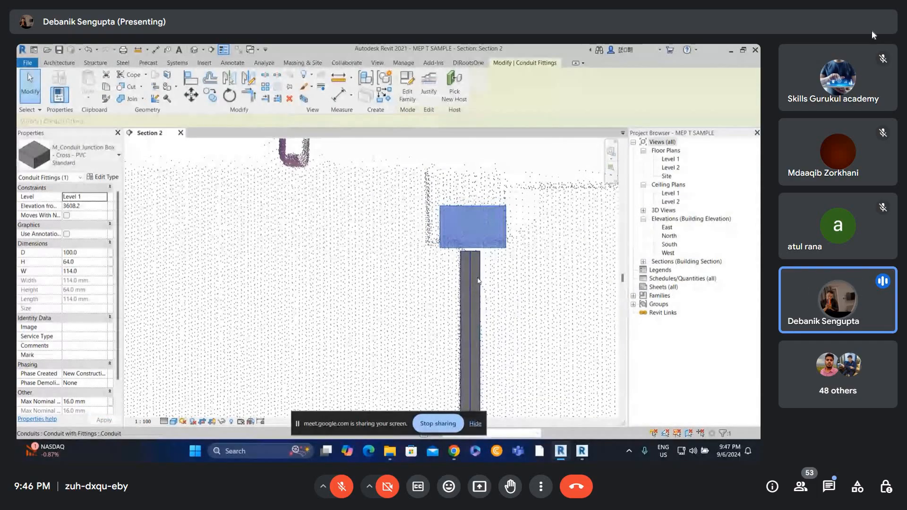
Step: Nudge the upper junction box onto the scanned box outline and fit its width by setting D to 120 mm
key(Up)
key(Up)
key(Left)
key(Left)
key(Left)
key(Left)
key(Left)
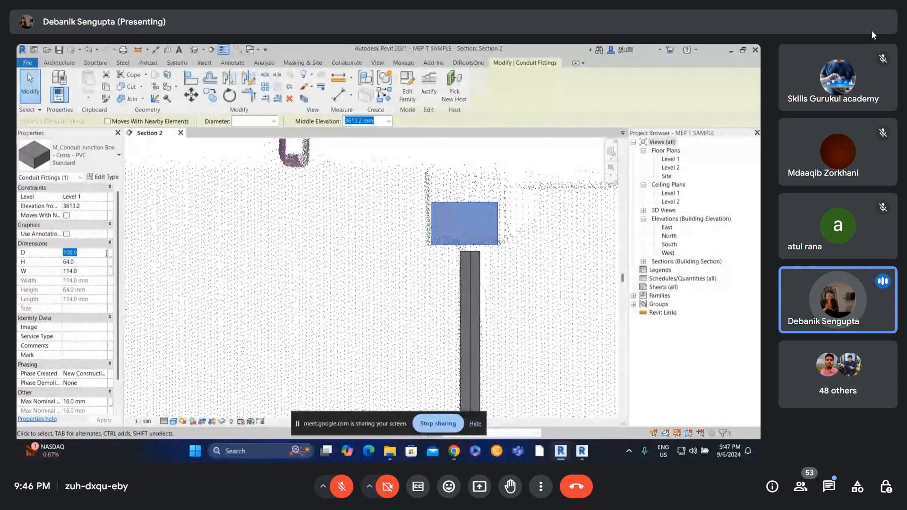
key(Return)
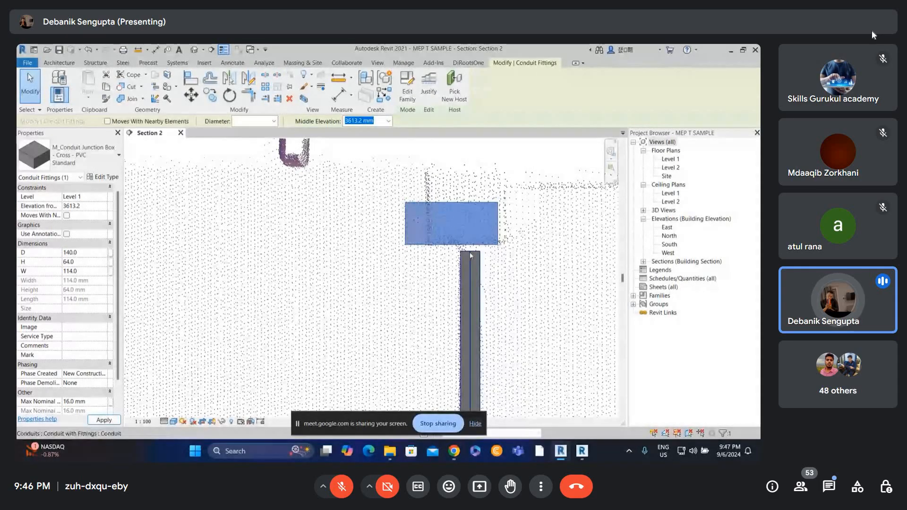
key(Right)
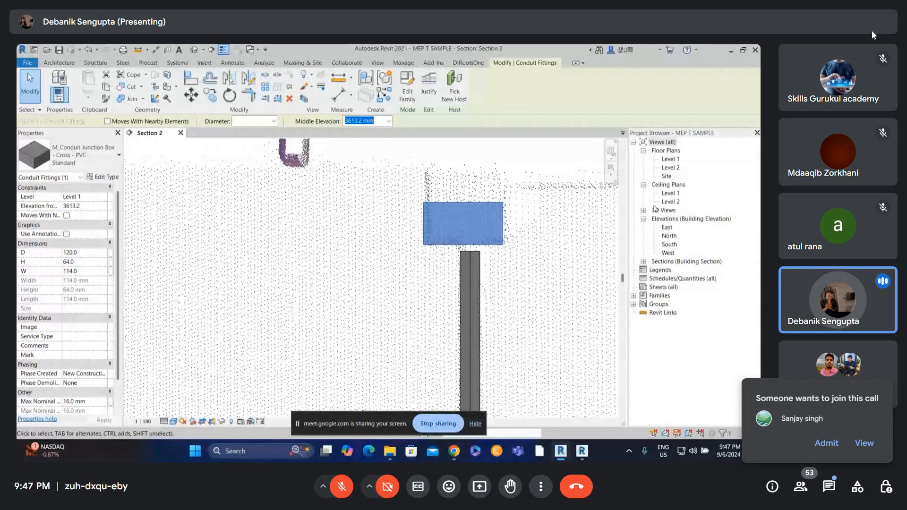
key(Right)
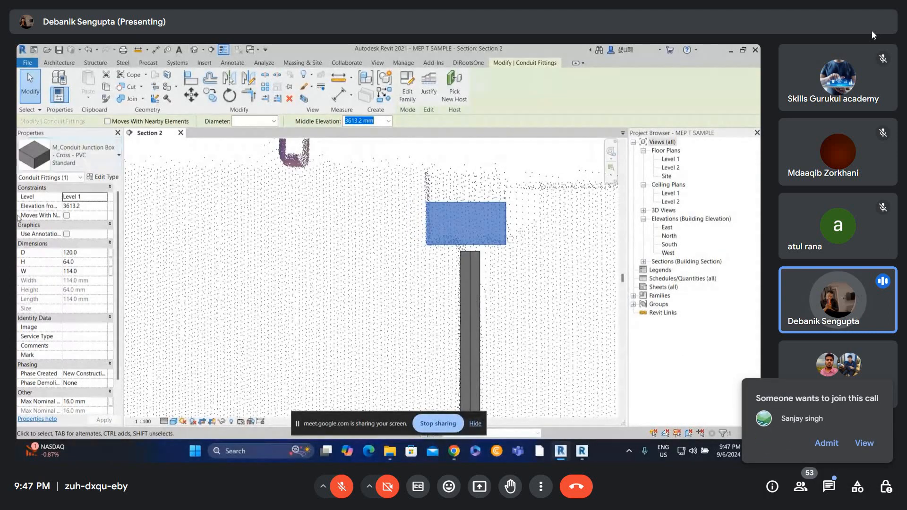
Step: Set the upper junction box's H dimension to 120 mm and nudge it up until its bottom edge matches the scanned box
click(97, 272)
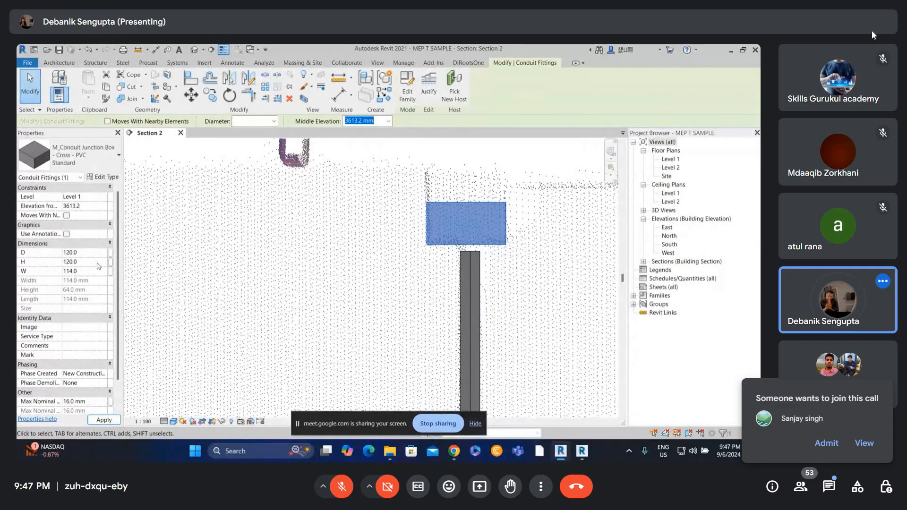
key(Up)
key(Up)
key(Up)
key(Up)
key(Up)
key(Up)
key(Up)
key(Up)
key(Up)
key(Up)
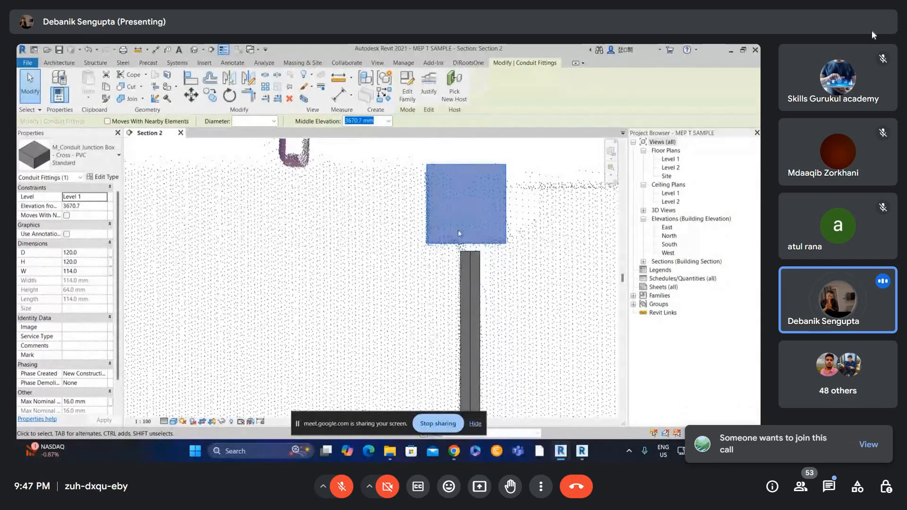
Step: Align the vertical conduit's upper end with the bottom face of the upper junction box
scroll(459, 232, up, 1)
key(a)
key(l)
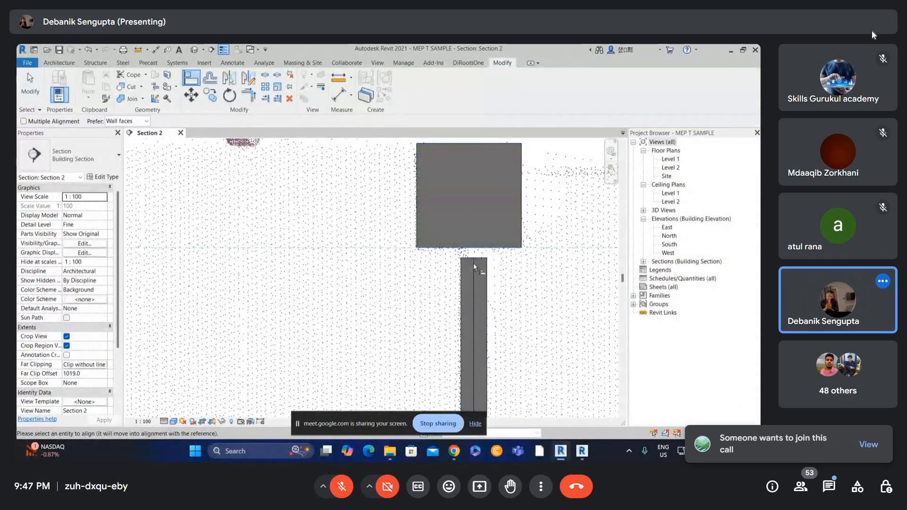
scroll(480, 256, down, 3)
key(Escape)
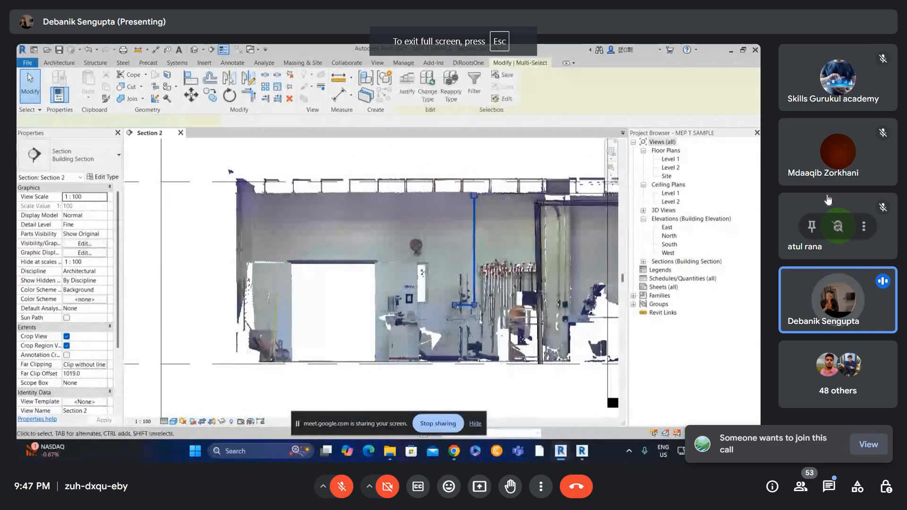
Step: Switch to the Google Meet call, admit the person asking to join, and close the participant list
click(858, 446)
click(835, 207)
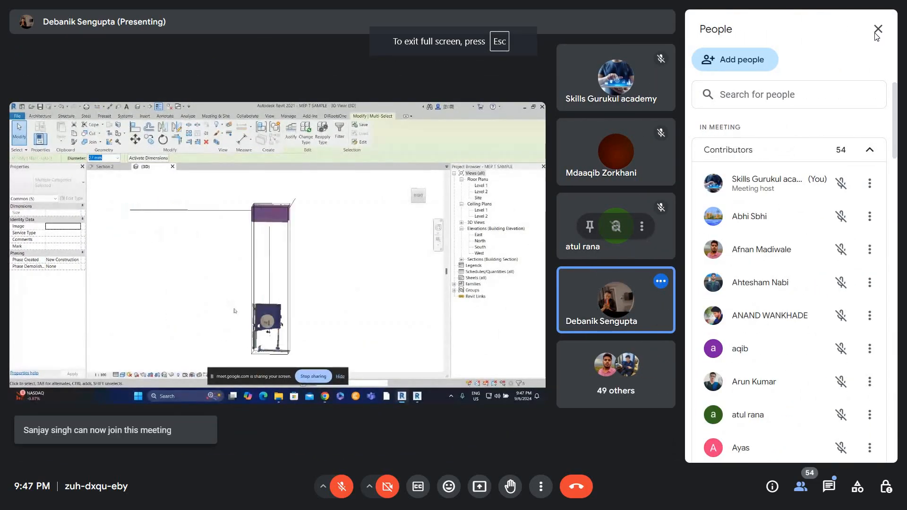
click(877, 31)
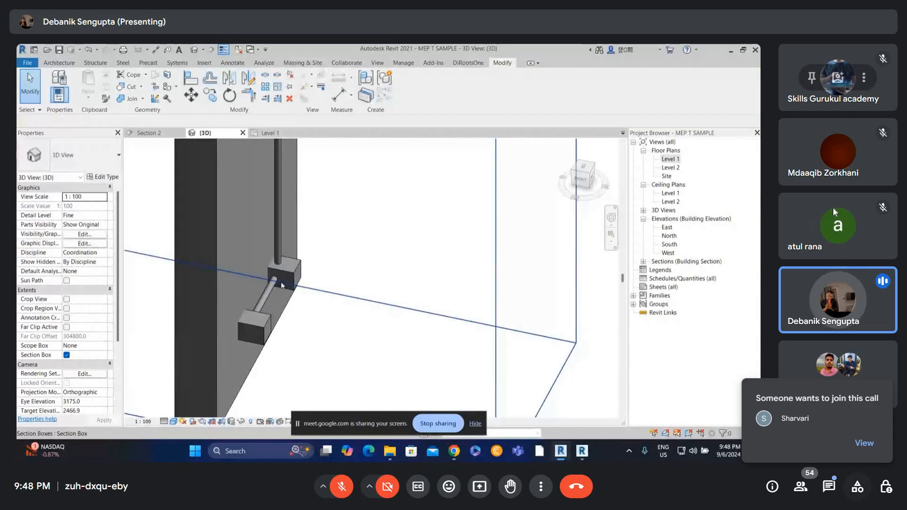
Step: Admit everyone in the call's waiting list, confirm the admission, and close the participant list again
click(865, 443)
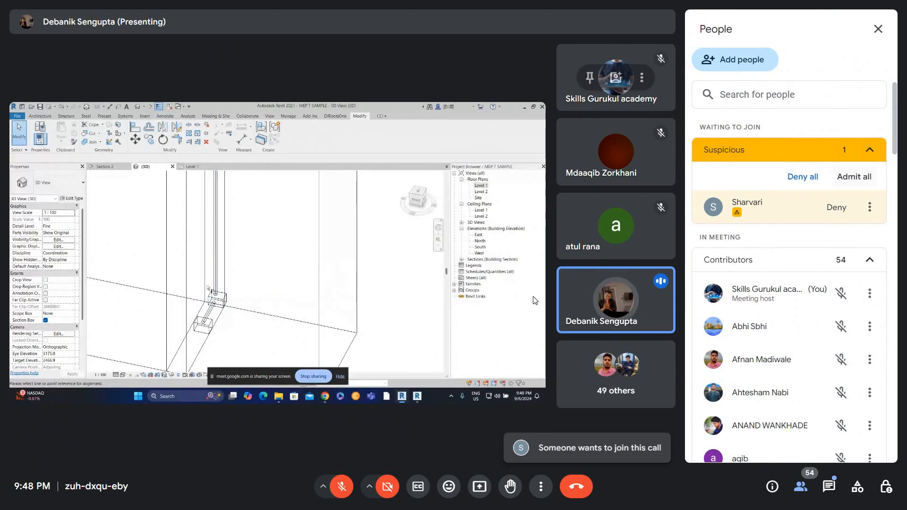
click(855, 177)
key(Return)
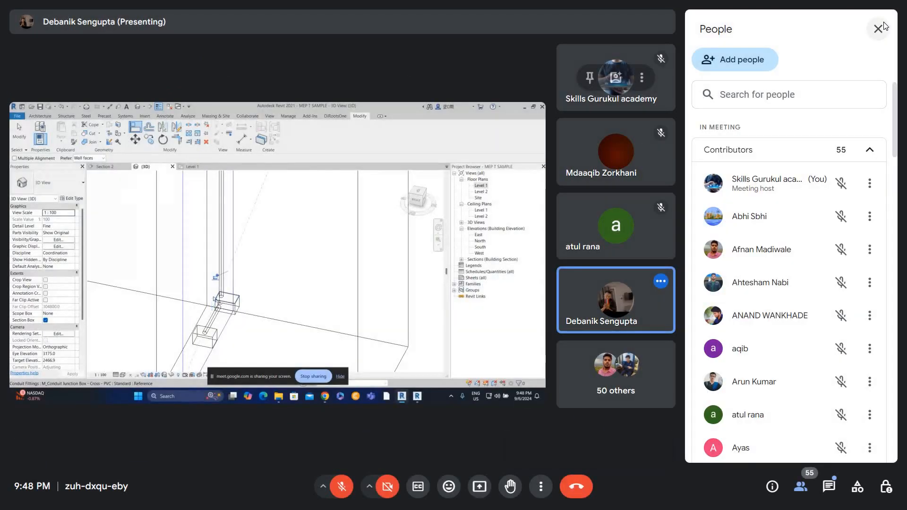
click(880, 29)
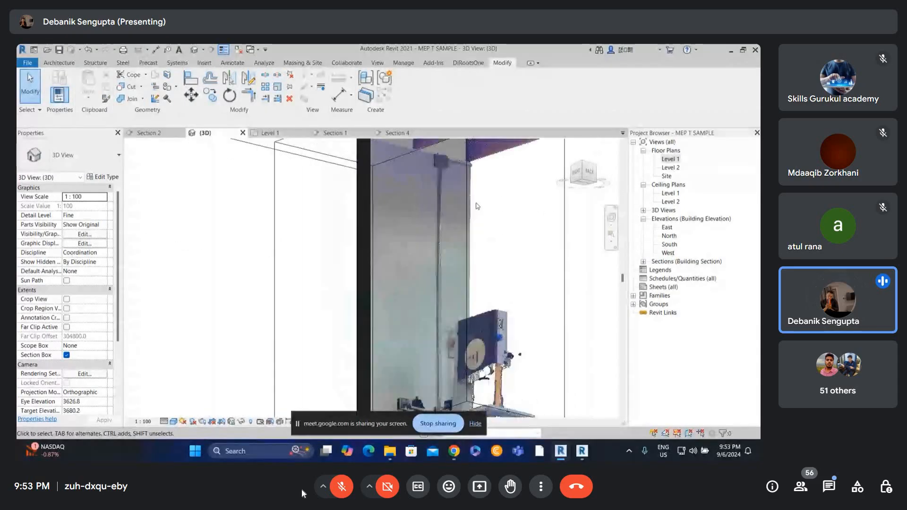
Step: In Revit's 3D view, select the horizontal conduit between the lower junction boxes and open the Level 1 floor plan
middle_drag(421, 405, 438, 306)
scroll(407, 286, up, 3)
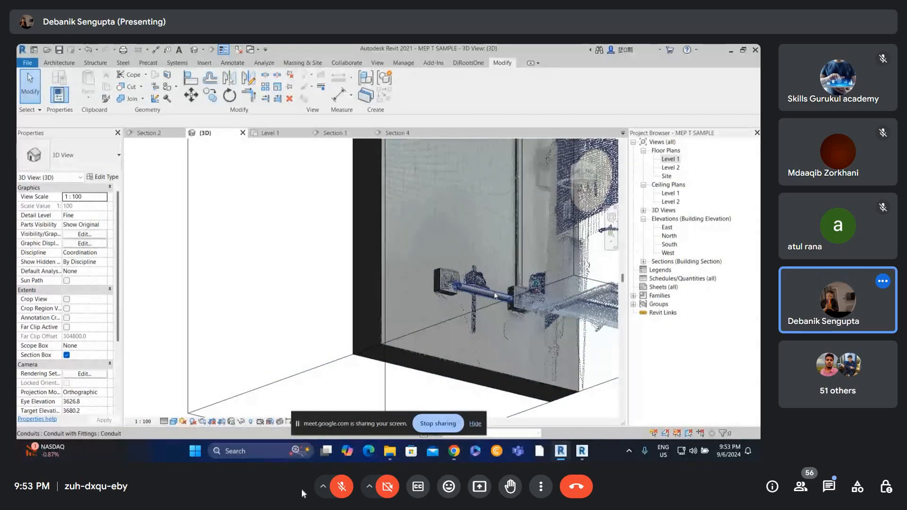
shift+middle_drag(522, 300, 501, 374)
middle_drag(504, 236, 526, 157)
scroll(464, 335, up, 2)
click(492, 322)
shift+middle_drag(492, 322, 553, 310)
double_click(669, 160)
scroll(463, 235, down, 2)
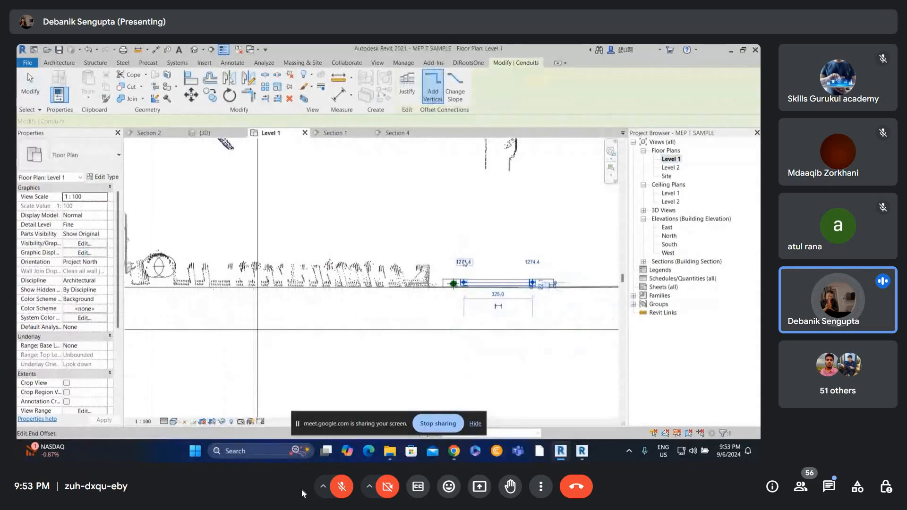
Step: Move the Section 4 line across the horizontal conduit between the boxes and shorten its far clip offset to about 76 mm
middle_drag(463, 236, 347, 279)
scroll(348, 293, down, 2)
key(Escape)
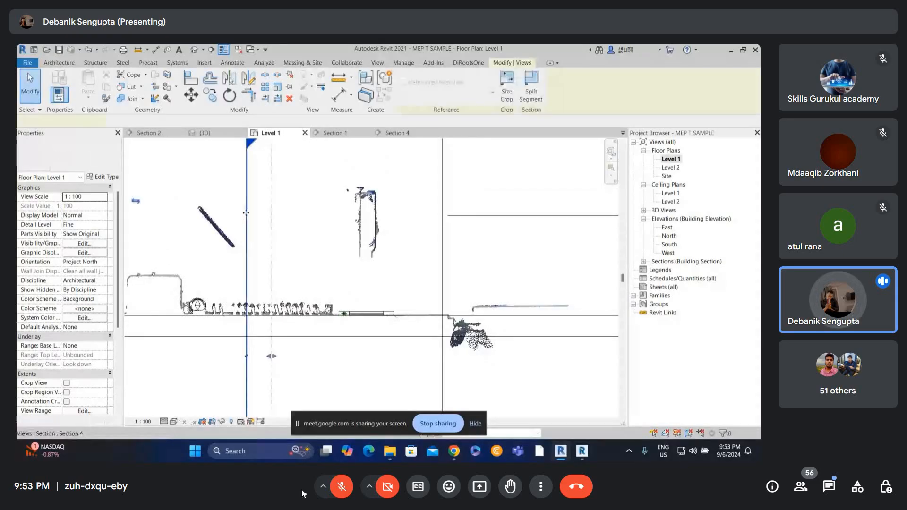
drag(246, 213, 384, 251)
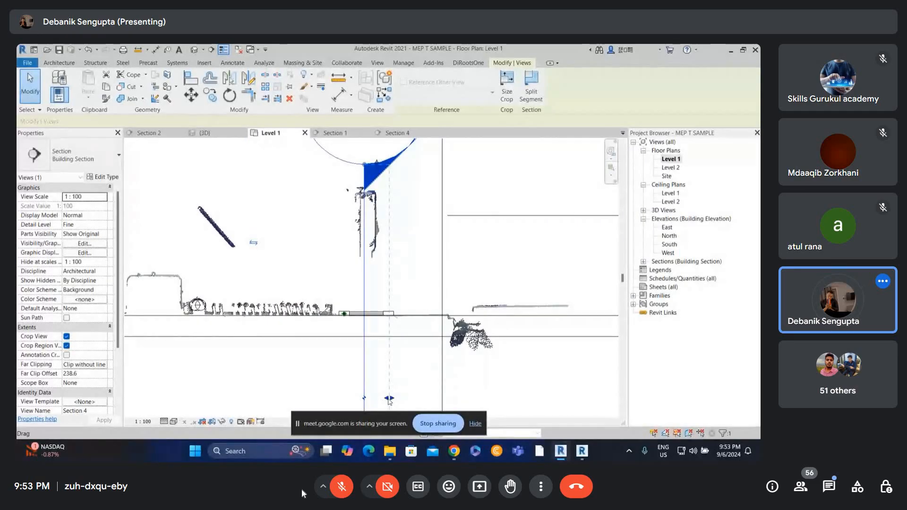
drag(389, 398, 371, 398)
Step: Open the Section 4 view and nudge the horizontal conduit toward the wall and up to a middle elevation of 1281.9 mm
key(Escape)
scroll(363, 341, down, 1)
double_click(359, 163)
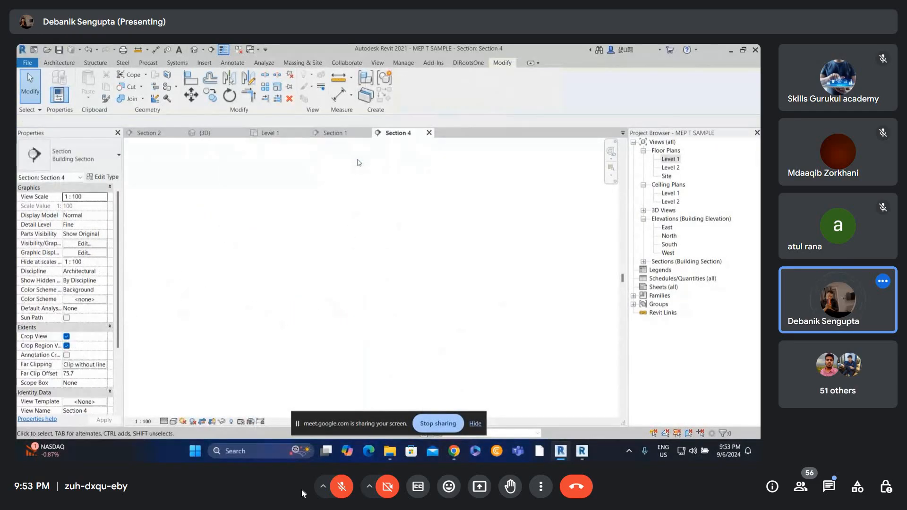
scroll(386, 310, up, 6)
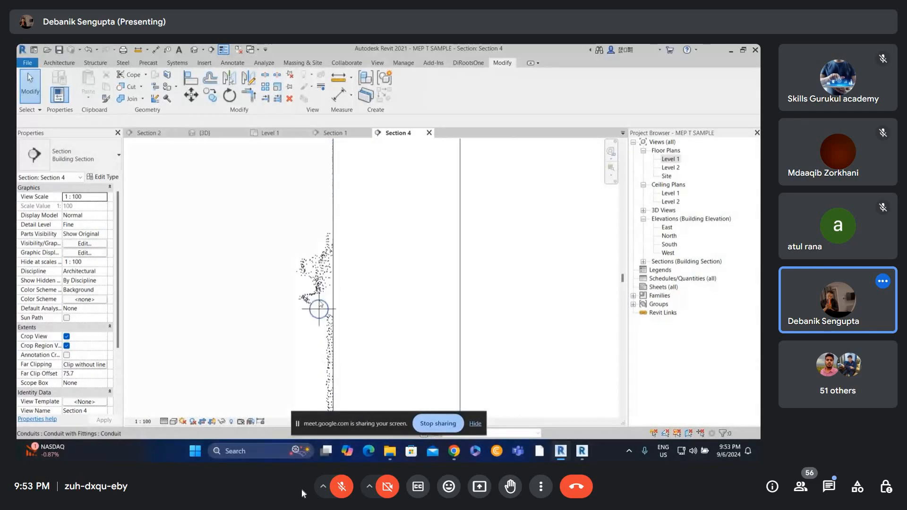
click(321, 307)
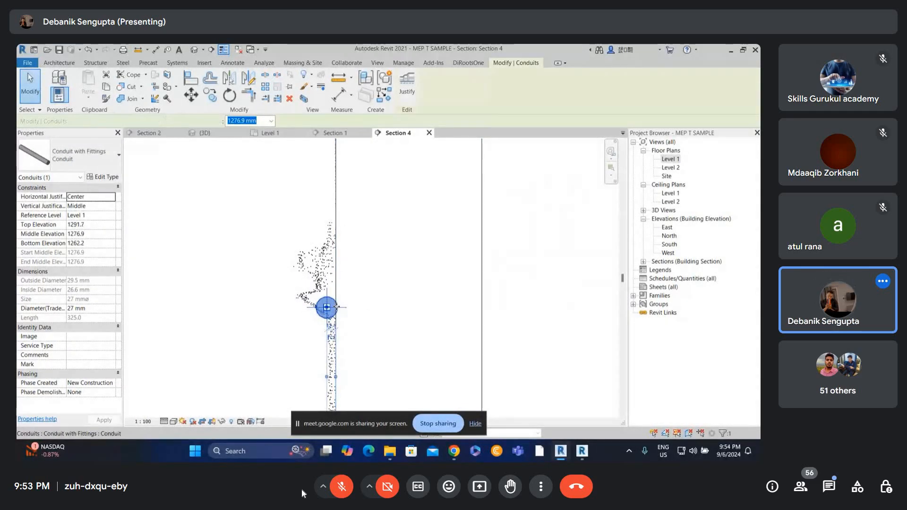
drag(337, 307, 335, 306)
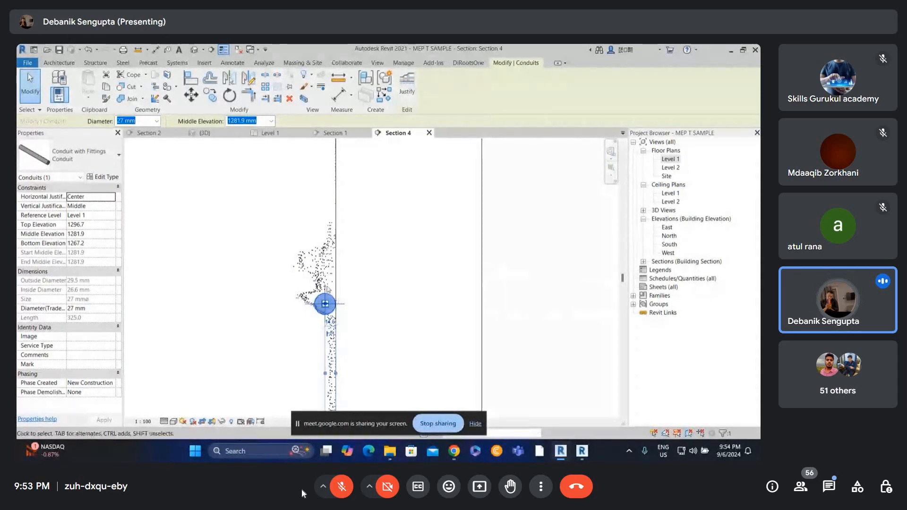
scroll(338, 290, down, 2)
click(374, 249)
Step: Check the horizontal conduit against the point cloud from the side in the 3D view and nudge it slightly upward
click(180, 49)
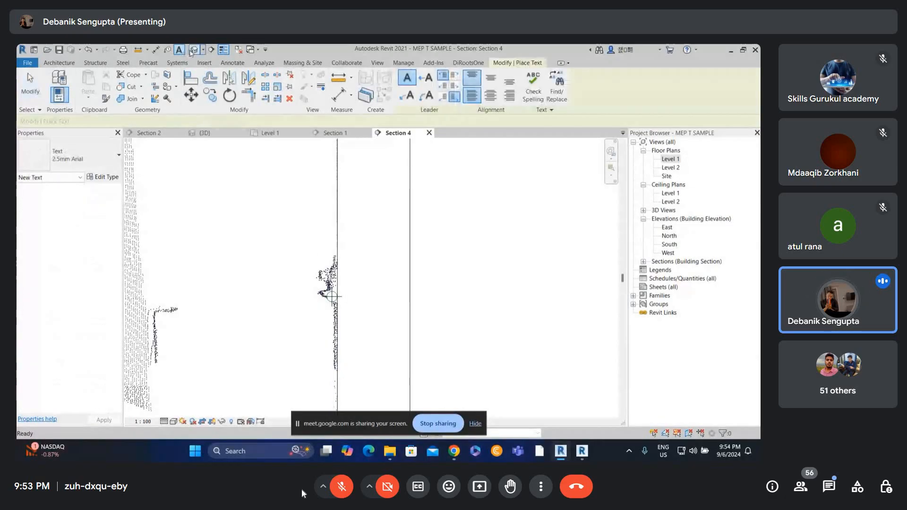
click(194, 49)
shift+middle_drag(525, 411, 502, 318)
scroll(529, 378, up, 2)
key(Escape)
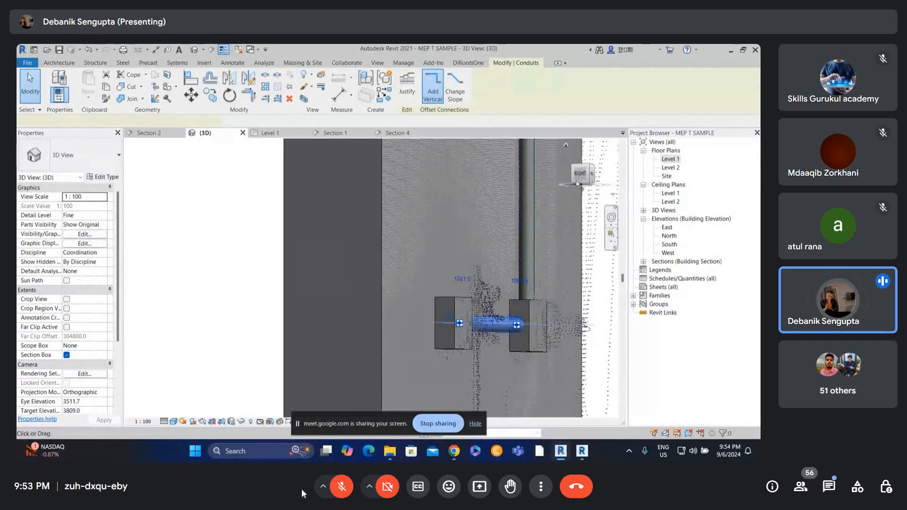
click(582, 177)
shift+middle_drag(549, 239, 565, 203)
click(590, 176)
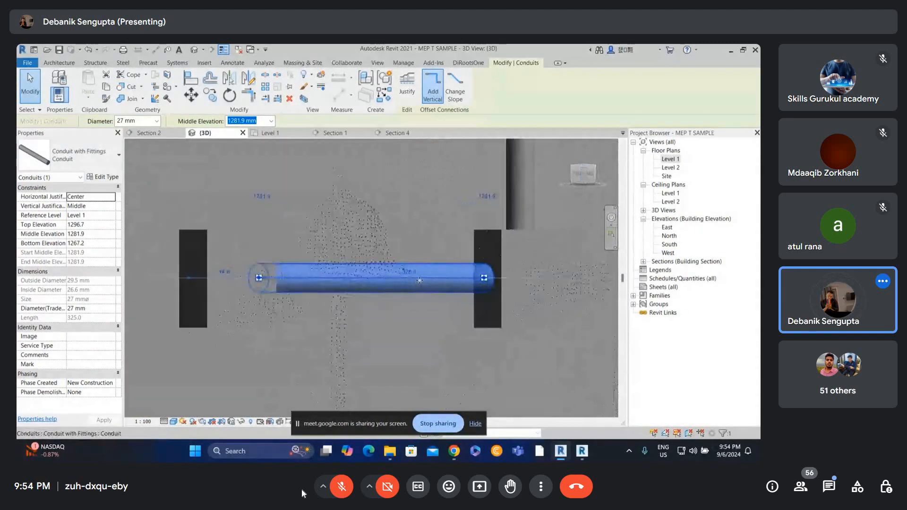
key(Up)
click(396, 221)
scroll(396, 221, down, 4)
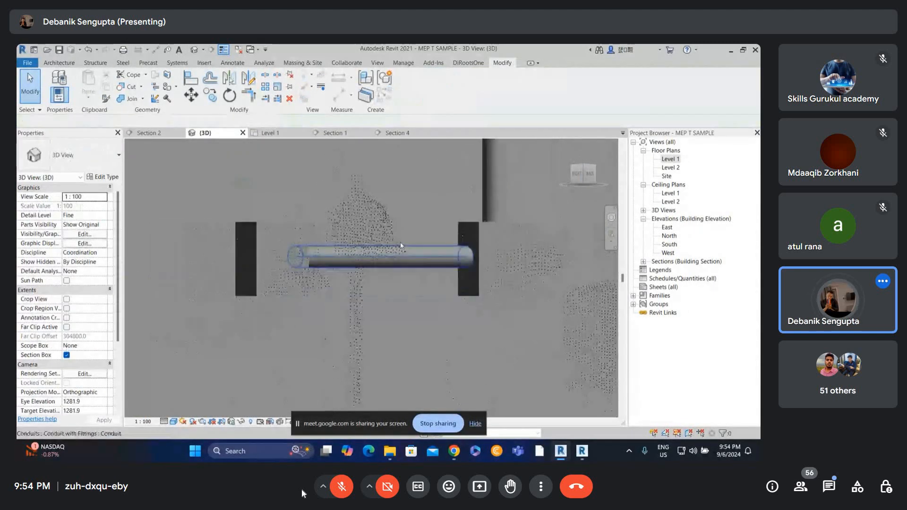
shift+middle_drag(404, 248, 423, 338)
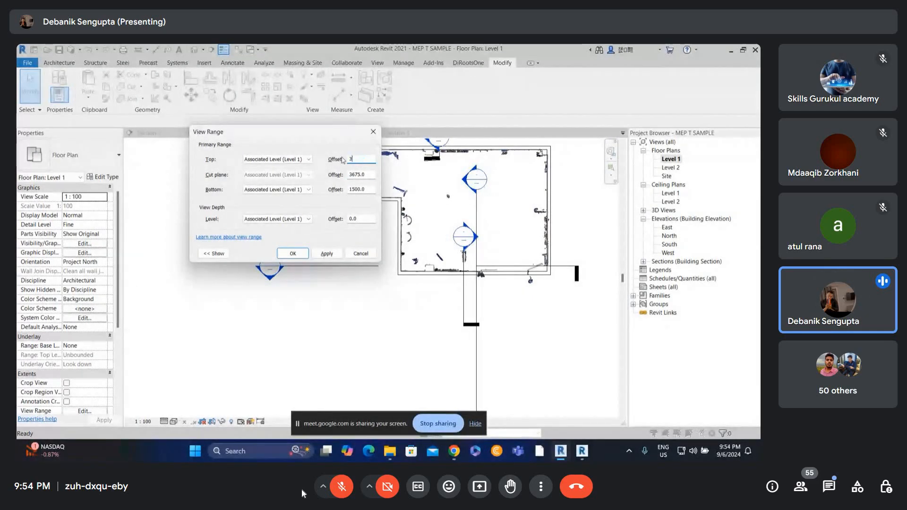
Step: Apply the edited Level 1 view range and select the conduit running along the wall beside the vertical pipe
key(Return)
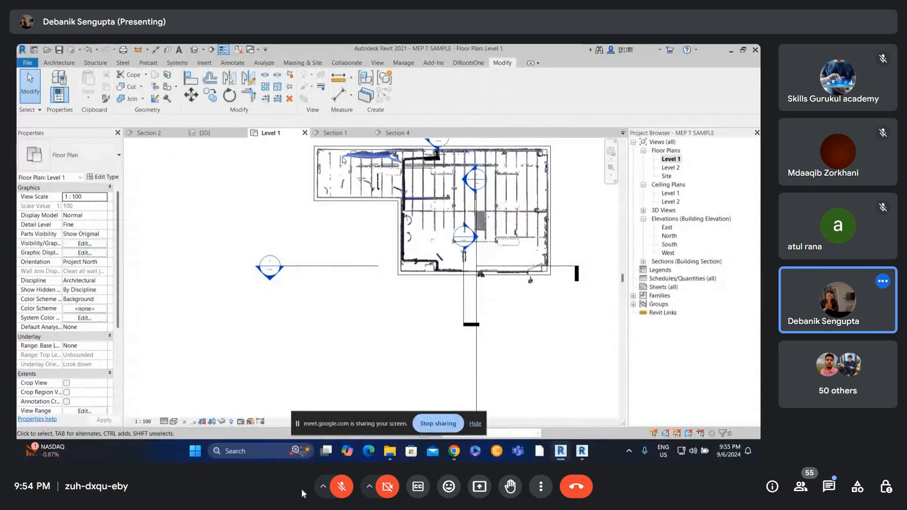
scroll(402, 258, up, 6)
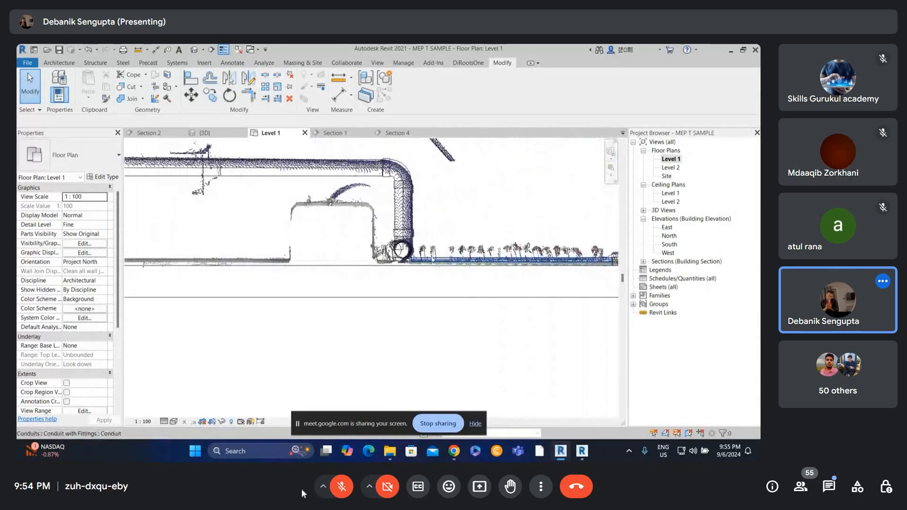
scroll(377, 255, up, 3)
click(435, 262)
scroll(441, 238, down, 3)
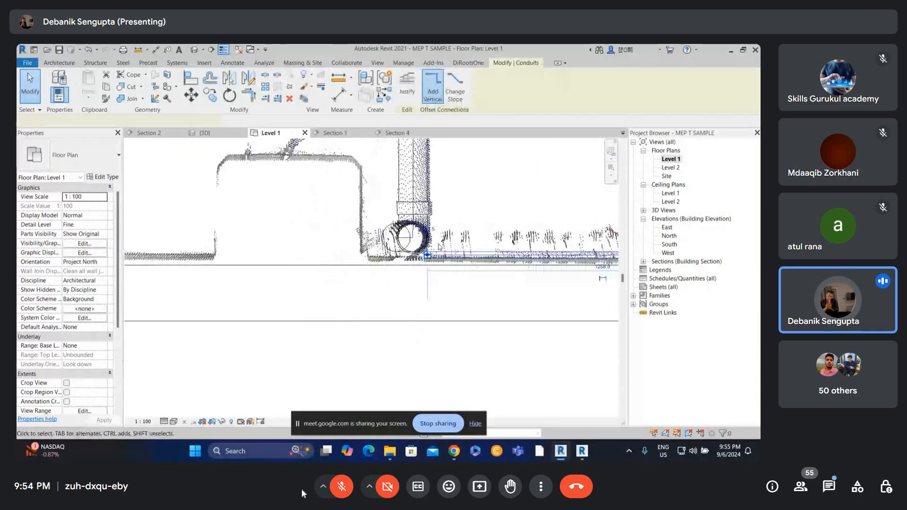
scroll(438, 248, down, 4)
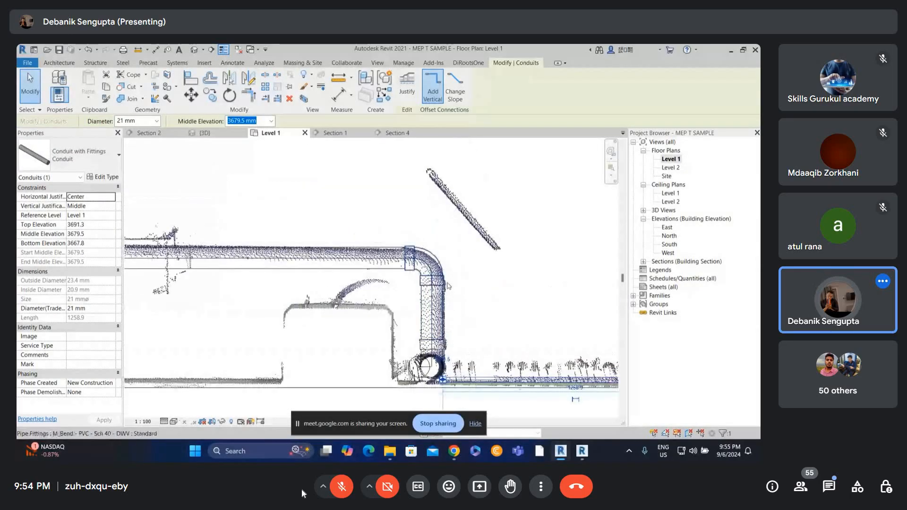
scroll(430, 359, down, 2)
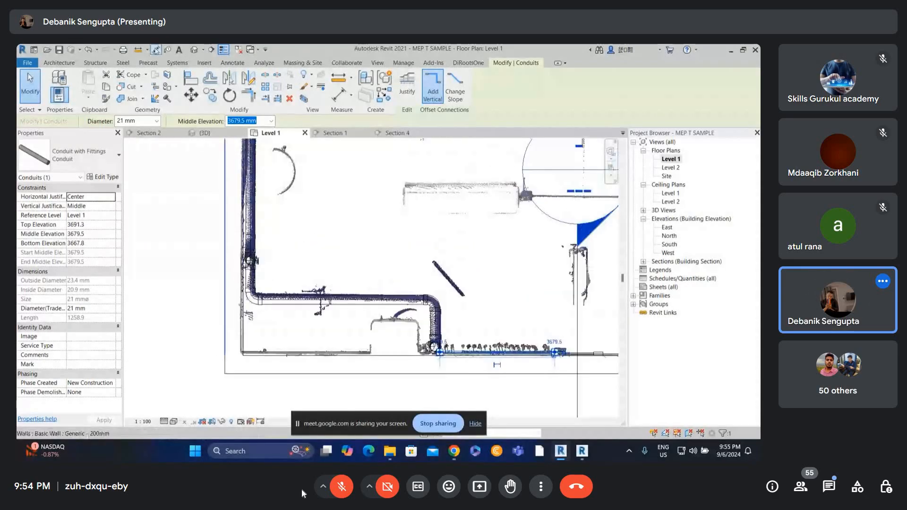
Step: In the 3D view, enlarge the section box around the modelled conduits to include the adjoining wall, large pipes and point cloud
click(192, 50)
scroll(362, 183, down, 1)
shift+middle_drag(419, 205, 391, 223)
scroll(411, 229, up, 1)
scroll(410, 229, down, 2)
click(392, 225)
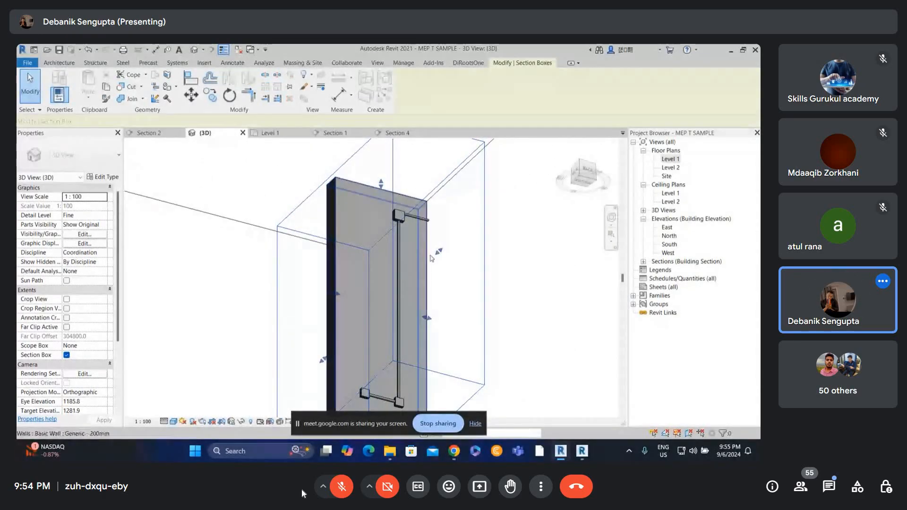
shift+middle_drag(428, 327, 358, 300)
drag(509, 253, 511, 252)
scroll(510, 253, down, 1)
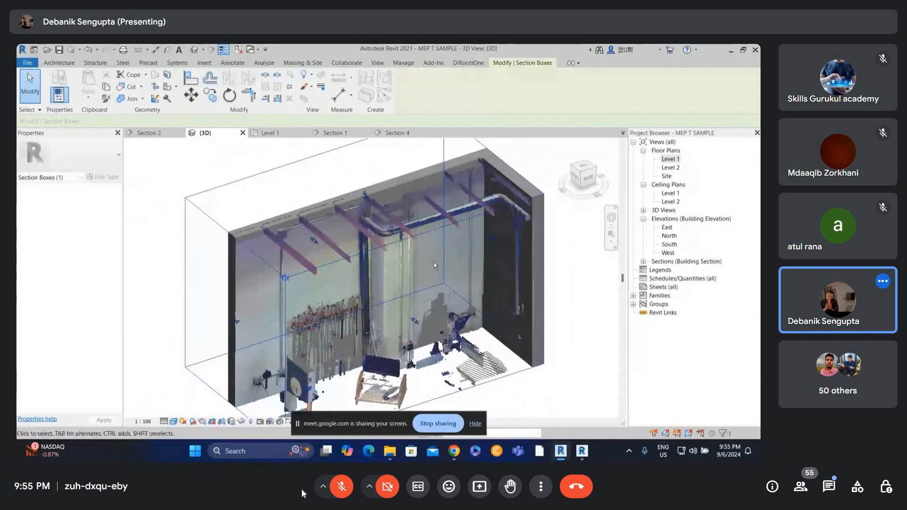
Step: Examine the upper conduit's open end near the large pipe bend in 3D and compare it with the scan image in ReCap Pro
shift+middle_drag(435, 250, 420, 275)
scroll(364, 211, up, 4)
shift+middle_drag(364, 212, 452, 241)
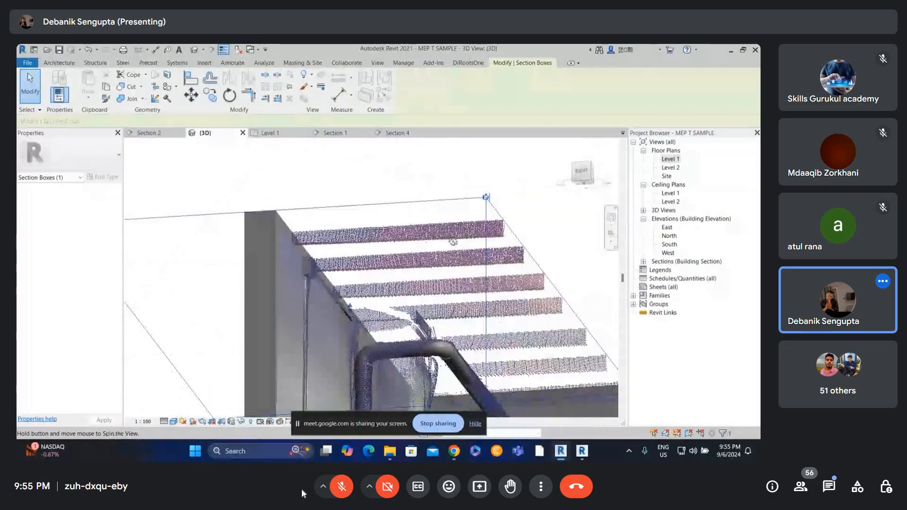
scroll(438, 294, up, 4)
middle_drag(438, 298, 277, 263)
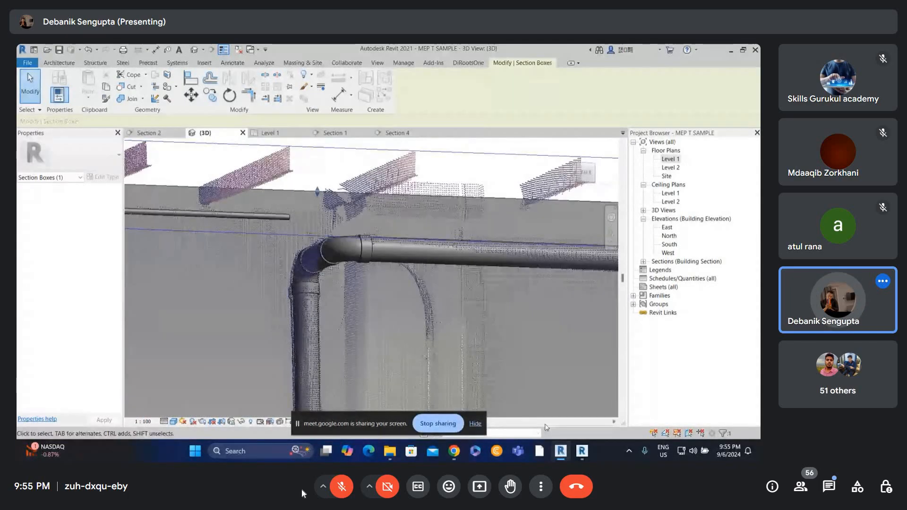
click(581, 450)
scroll(411, 235, up, 3)
scroll(434, 227, down, 3)
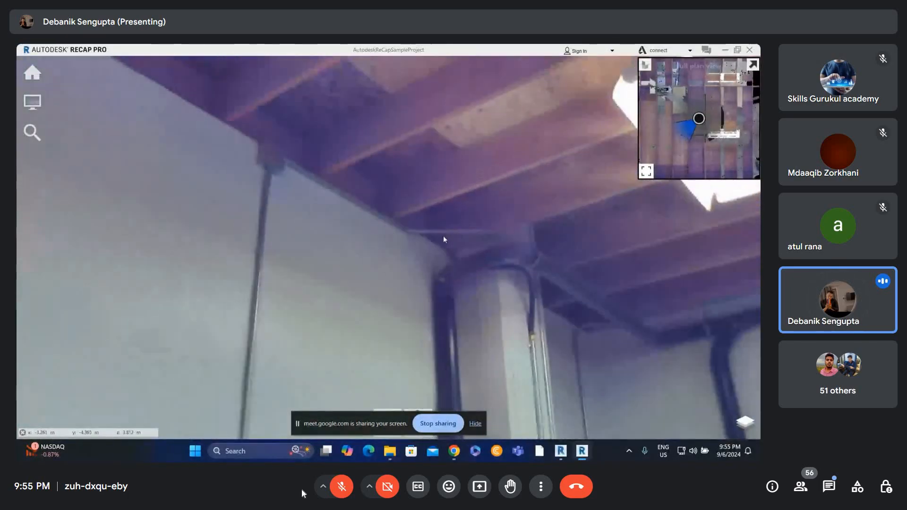
Step: Switch back to Revit and select the upper horizontal conduit along the wall in the 3D view
click(726, 50)
shift+middle_drag(378, 272, 308, 233)
scroll(317, 229, up, 2)
click(317, 228)
scroll(348, 260, up, 2)
scroll(349, 260, up, 1)
Step: Set the color mode of the AutodeskReCapSampleProject.rcp point cloud to Normals in the 3D view's visibility settings
key(v)
key(v)
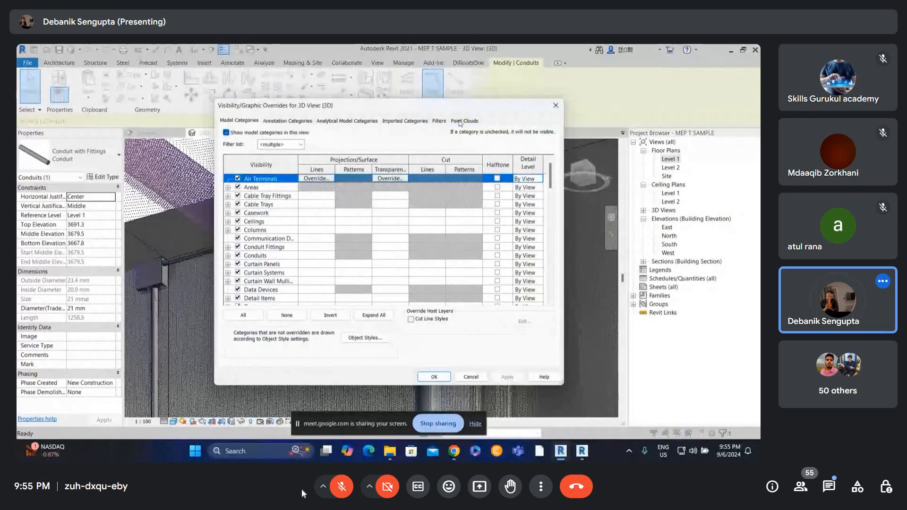
click(460, 121)
click(492, 154)
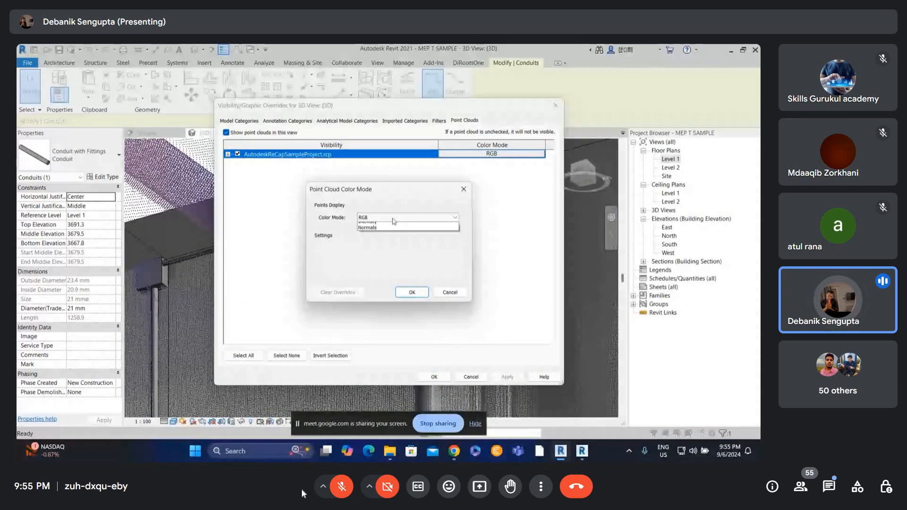
click(365, 251)
click(412, 291)
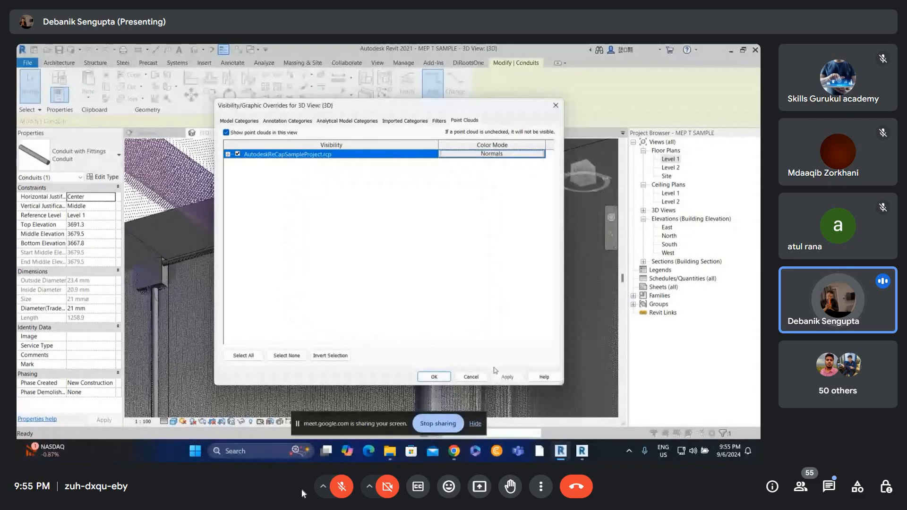
click(432, 376)
Step: From the back view, lower the section box's upper face to just above the upper horizontal conduit
shift+middle_drag(325, 252, 304, 302)
scroll(321, 272, down, 2)
click(584, 174)
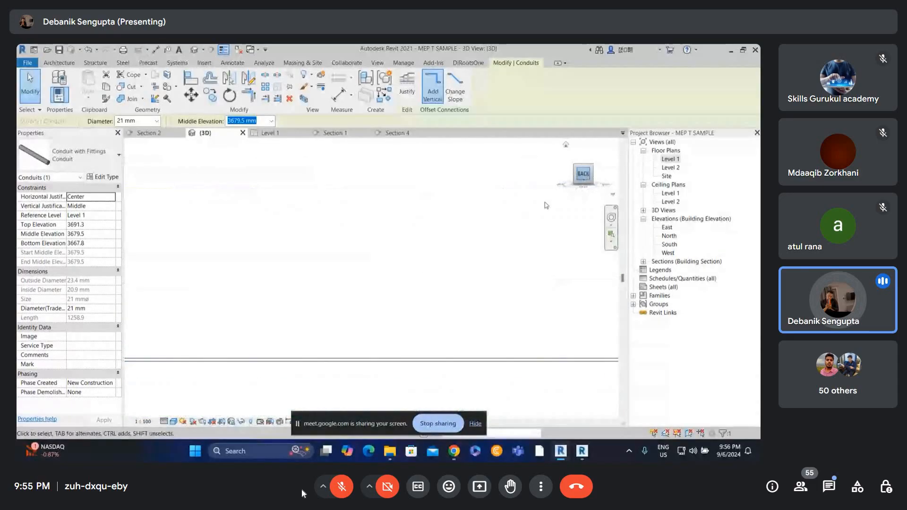
click(422, 173)
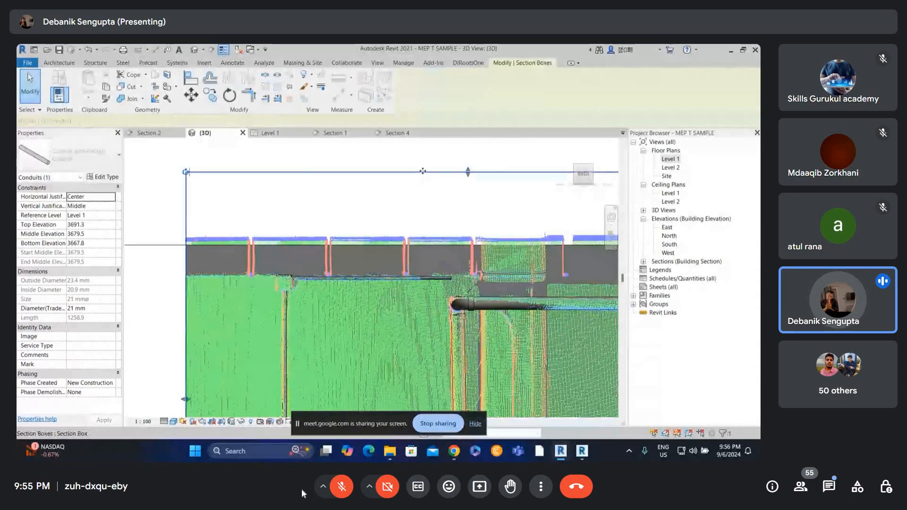
drag(456, 248, 457, 249)
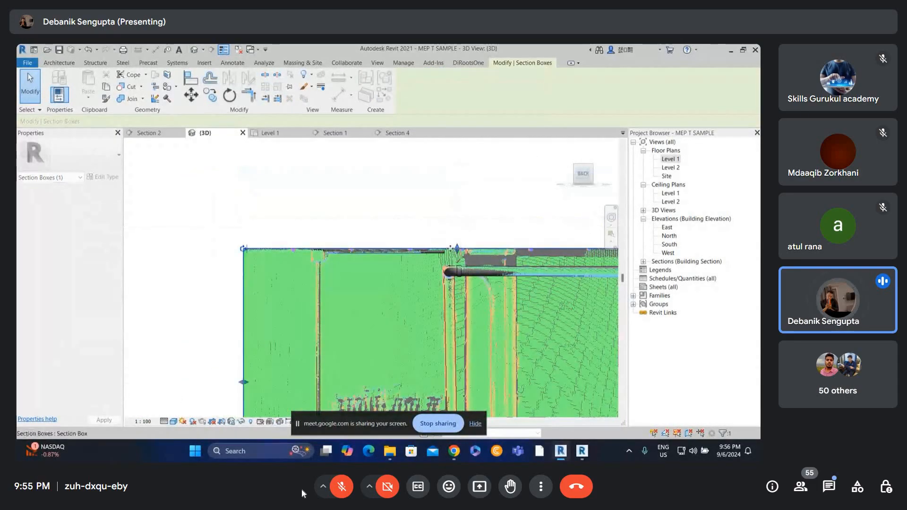
Step: Examine the upper conduit's open end against the colored point cloud from several angles, finishing in the top view
scroll(457, 249, up, 2)
shift+middle_drag(456, 249, 456, 277)
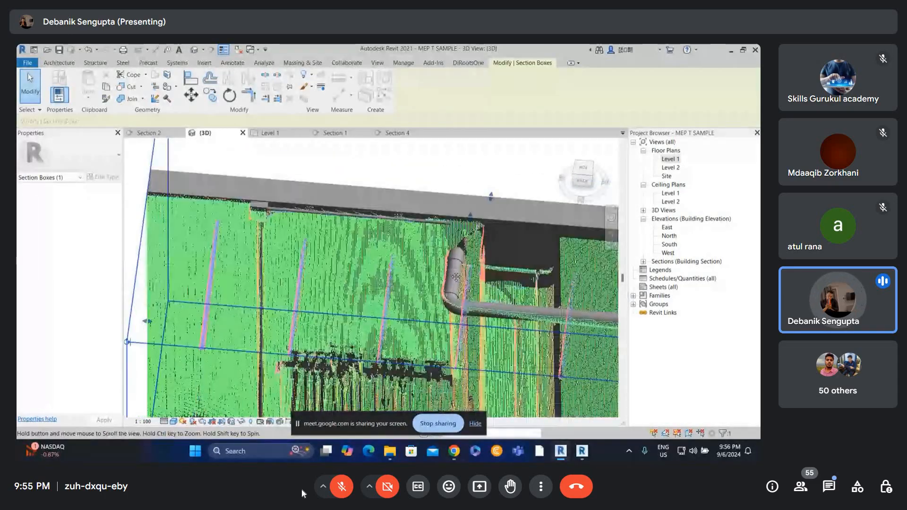
scroll(440, 277, up, 1)
click(422, 204)
shift+middle_drag(448, 326, 395, 167)
scroll(395, 167, down, 4)
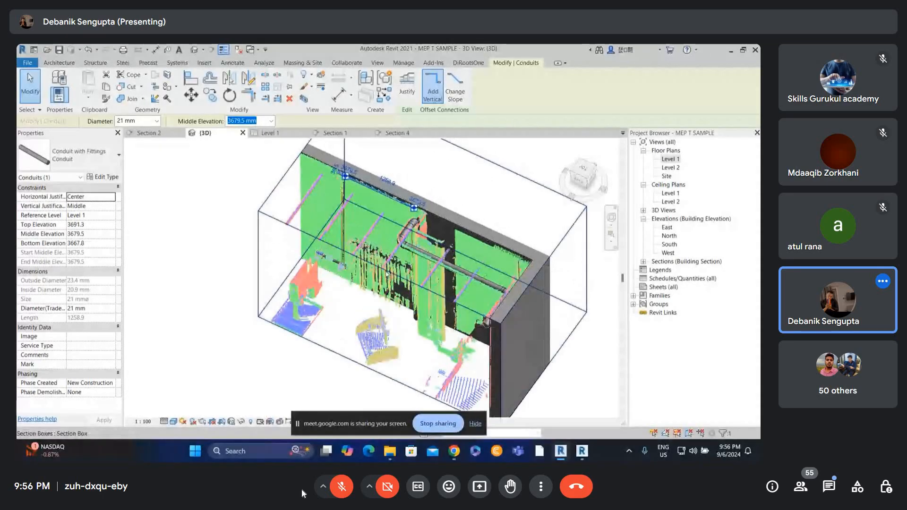
click(386, 273)
shift+middle_drag(387, 274, 511, 264)
scroll(421, 256, up, 1)
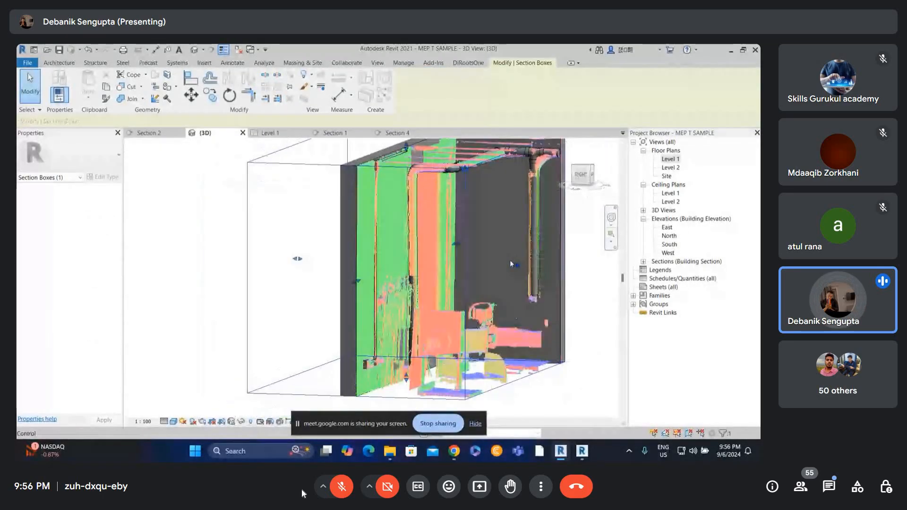
shift+middle_drag(591, 309, 404, 227)
scroll(404, 227, up, 5)
click(314, 286)
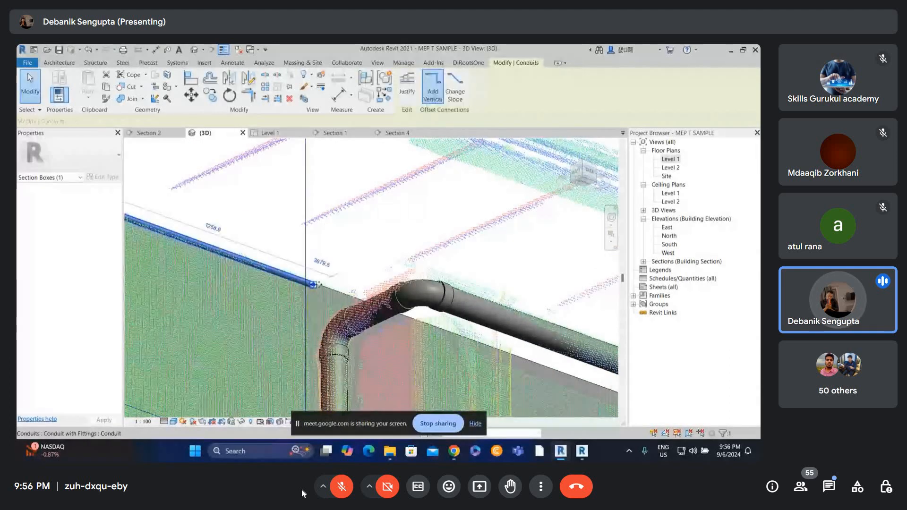
shift+middle_drag(294, 352, 403, 312)
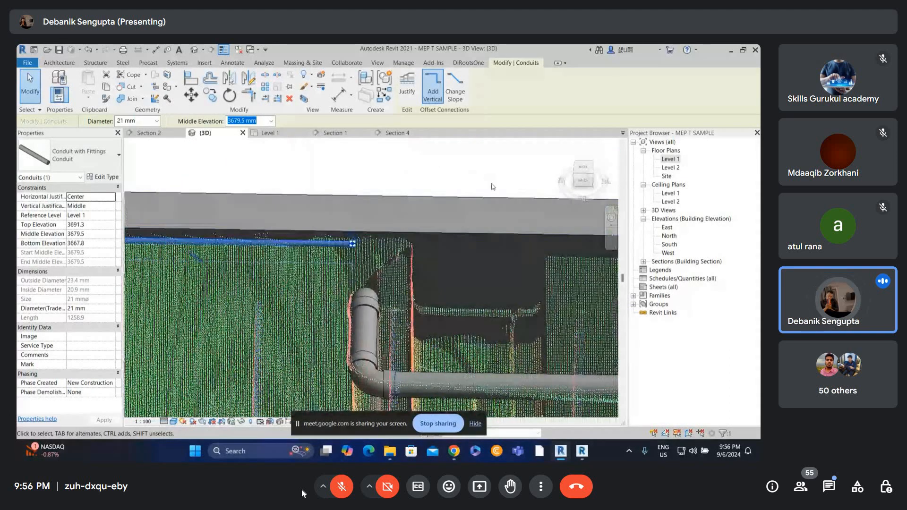
click(586, 167)
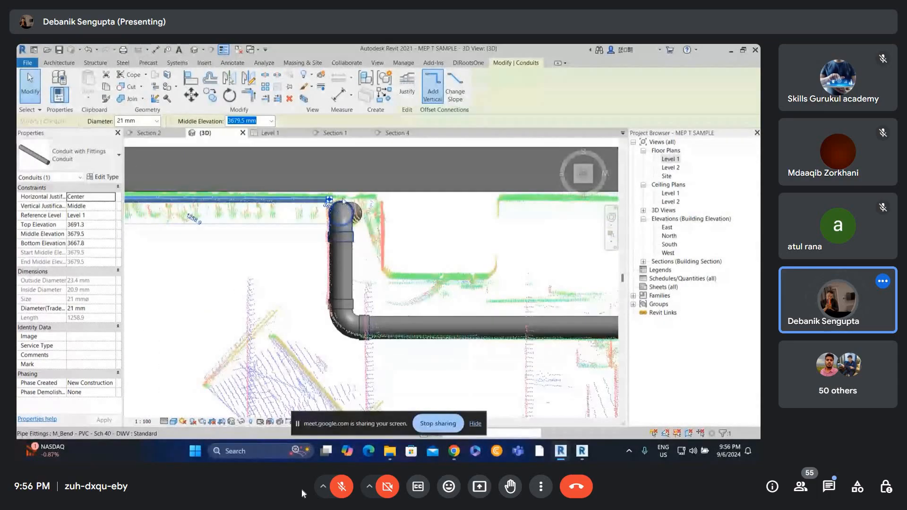
right_click(335, 202)
click(352, 205)
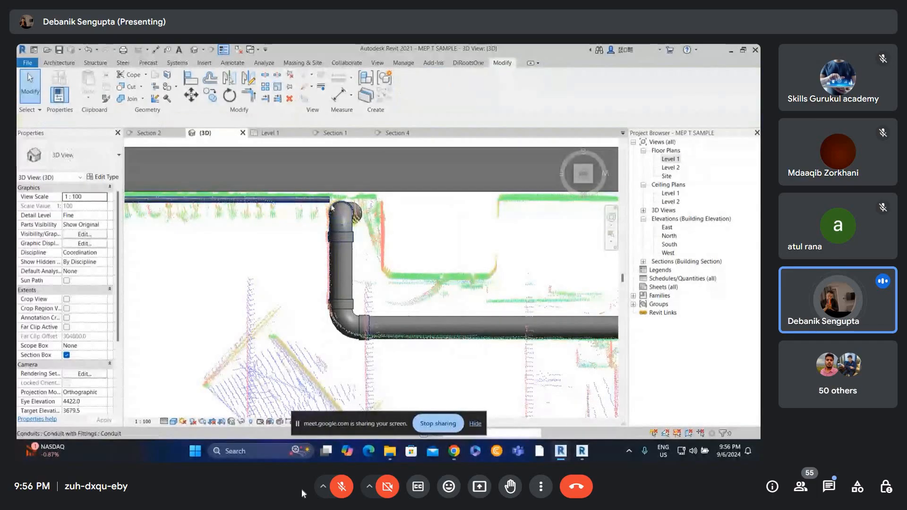
scroll(331, 206, up, 1)
click(327, 200)
right_click(329, 199)
click(368, 237)
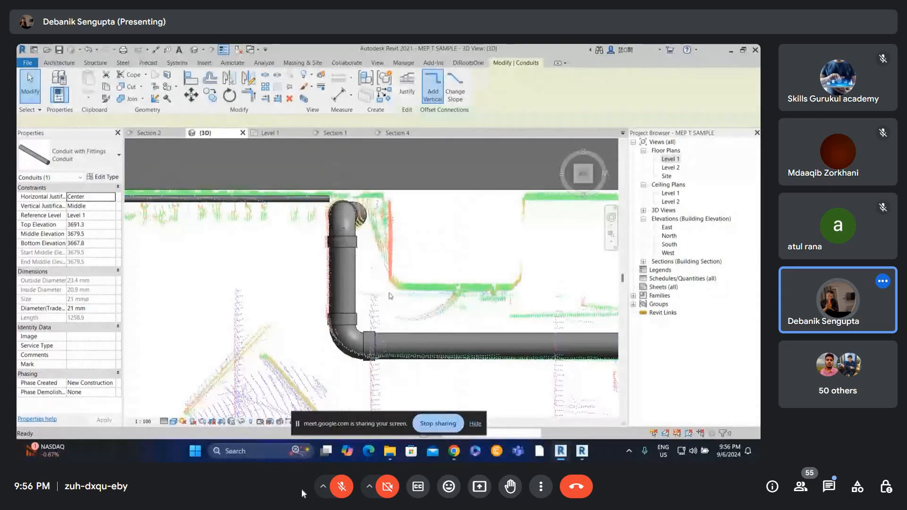
click(396, 311)
key(Escape)
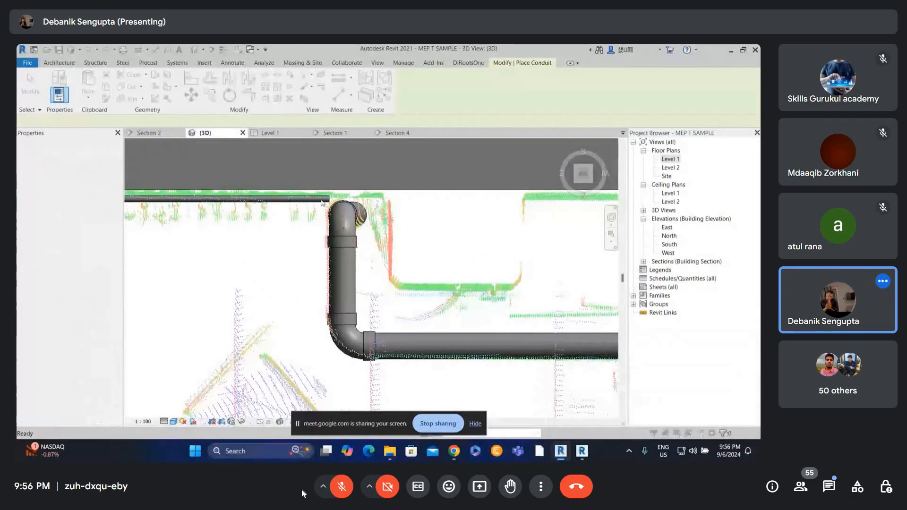
Step: Draw a perpendicular 21 mm conduit from the upper conduit's open end alongside the large pipe, with a straight part about 252 mm long
click(330, 199)
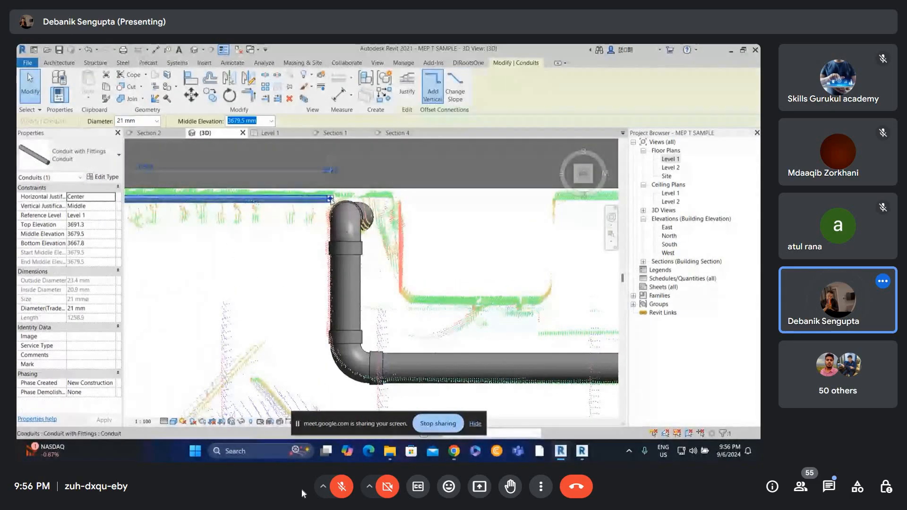
right_click(330, 199)
click(367, 238)
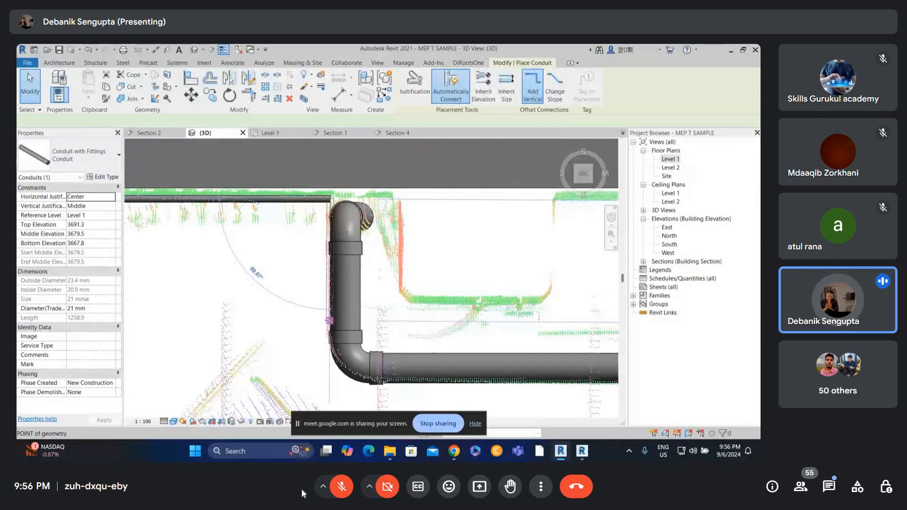
click(330, 322)
key(Escape)
key(Escape)
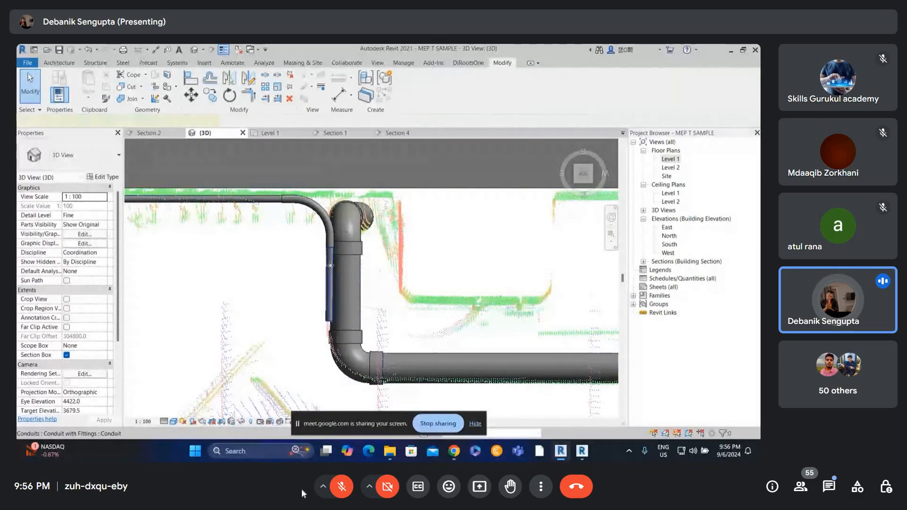
Step: Continue the conduit from the new run's free end, turning parallel to the column face with a straight part about 457 mm long
click(330, 277)
scroll(346, 242, down, 1)
scroll(346, 264, up, 2)
right_click(335, 301)
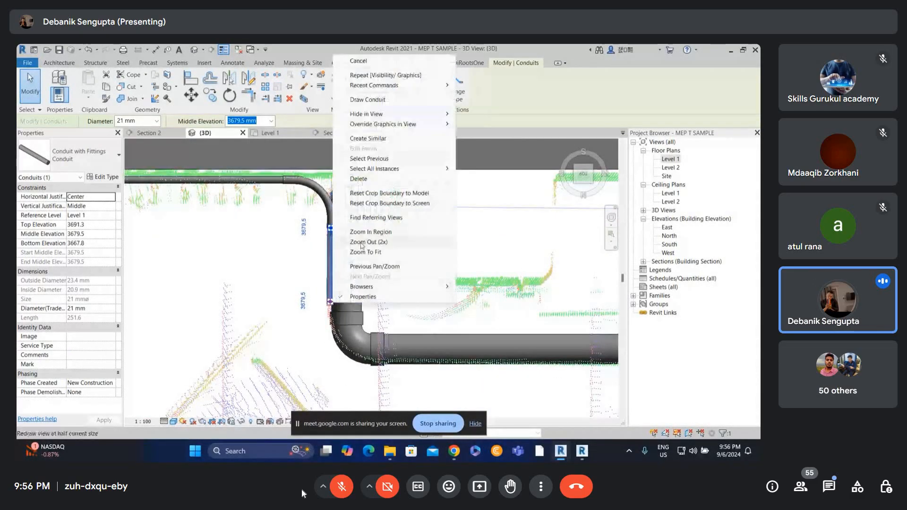
click(368, 99)
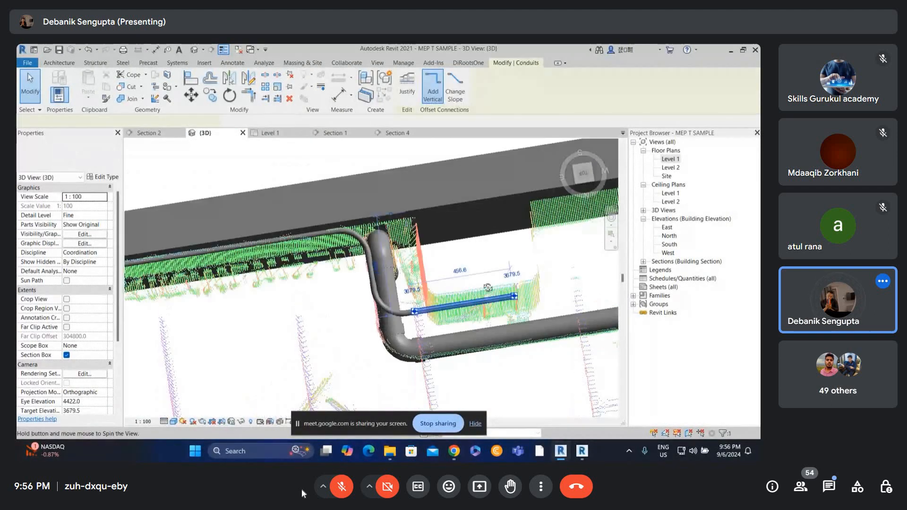
Step: In the top view, nudge the new conduit run parallel to the column four increments toward the scanned column face
shift+middle_drag(488, 287, 554, 283)
click(578, 171)
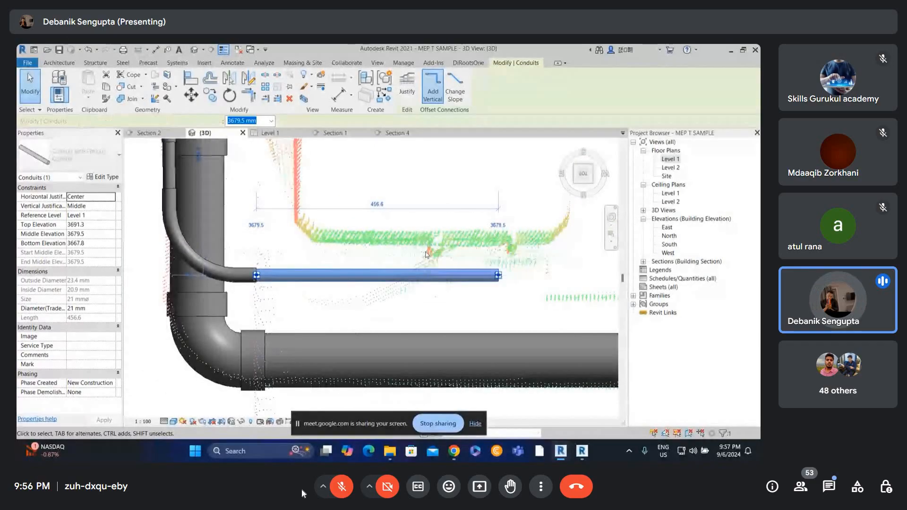
key(Up)
key(Up)
key(Up)
key(Up)
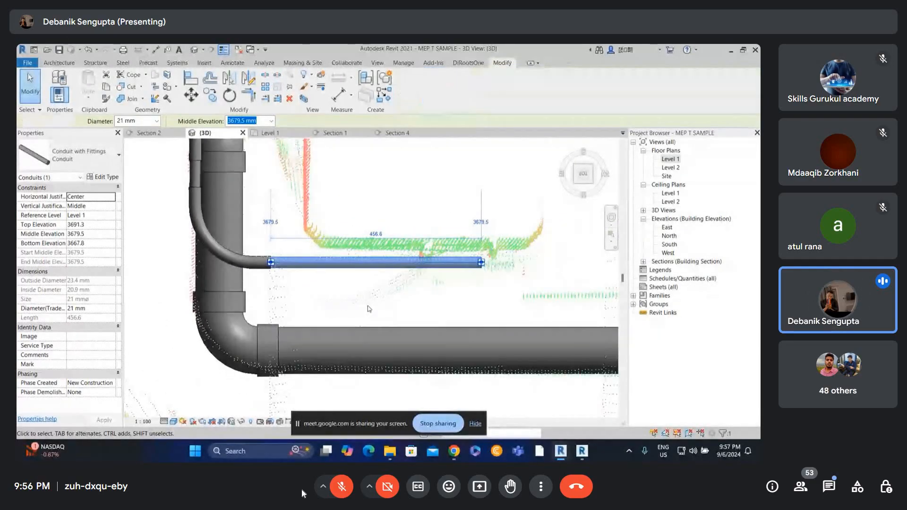
key(Escape)
Step: Check the rerouted conduit from the back in 3D, and open the Level 1 floor plan showing the whole building outline
shift+middle_drag(369, 285, 345, 270)
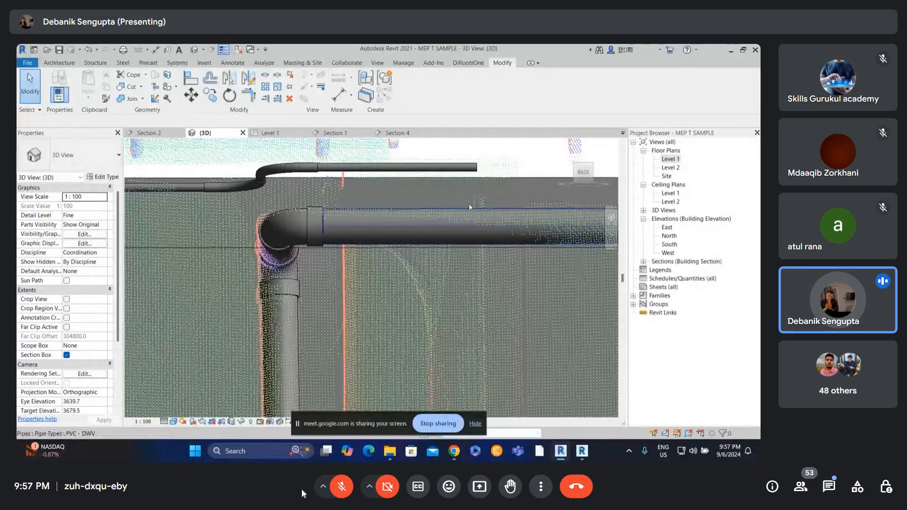
double_click(670, 159)
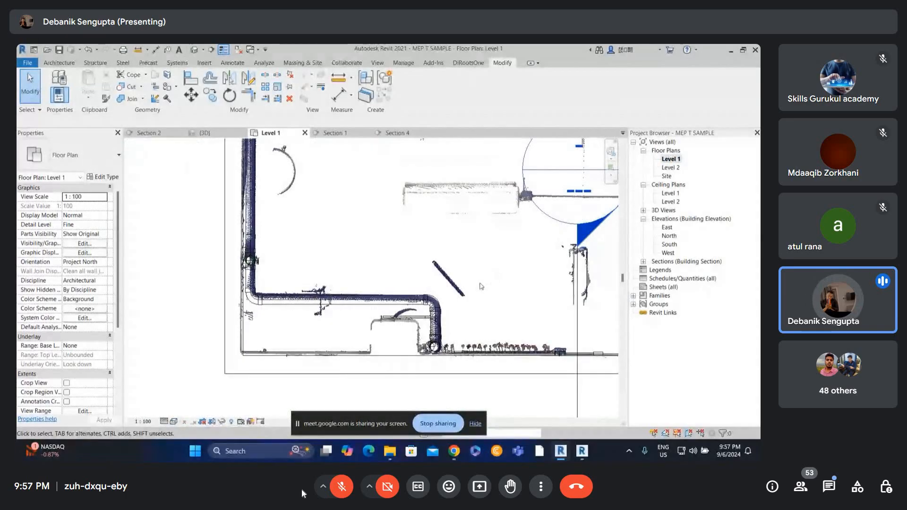
scroll(481, 286, down, 5)
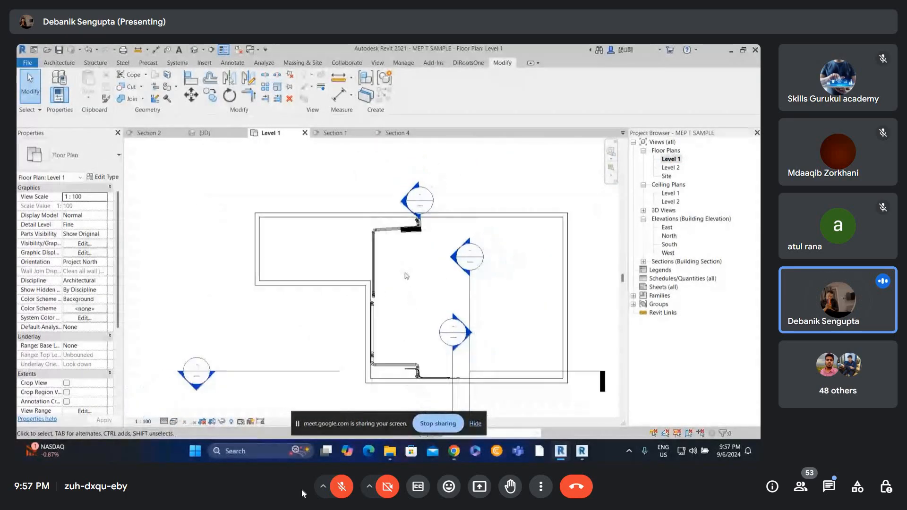
Step: Reduce the far clip depth of Section 2 in the floor plan to about 805 mm and open that section view
middle_drag(408, 391, 413, 335)
scroll(419, 317, up, 3)
scroll(524, 288, down, 5)
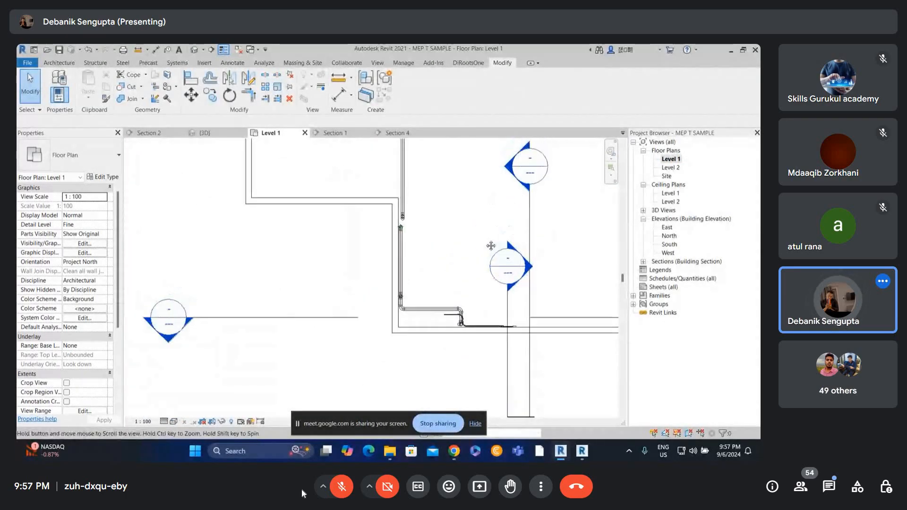
click(378, 329)
scroll(379, 329, up, 1)
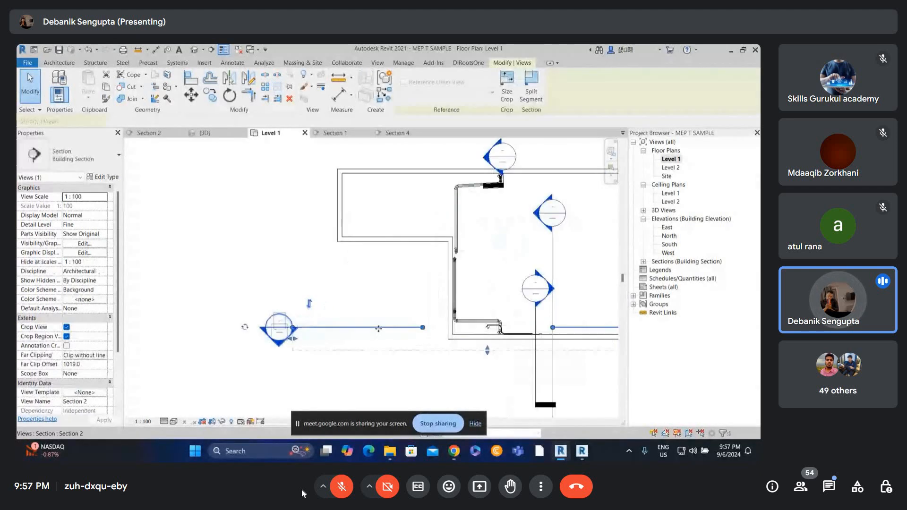
drag(382, 315, 382, 309)
scroll(480, 334, up, 2)
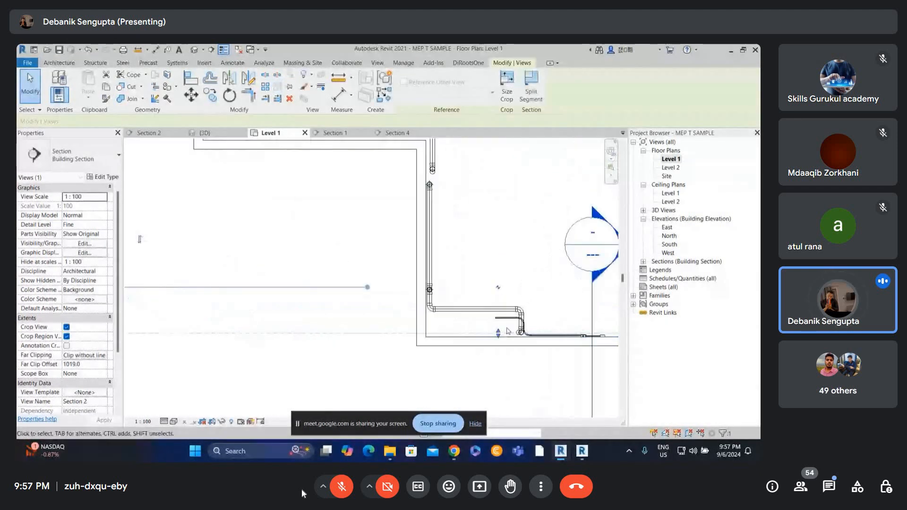
drag(500, 325, 501, 316)
scroll(508, 315, down, 1)
click(266, 306)
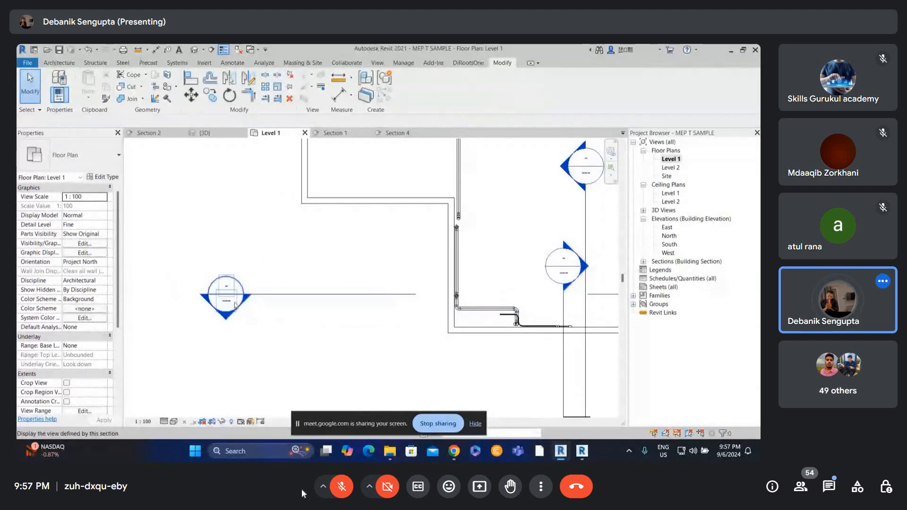
double_click(228, 295)
scroll(402, 237, down, 2)
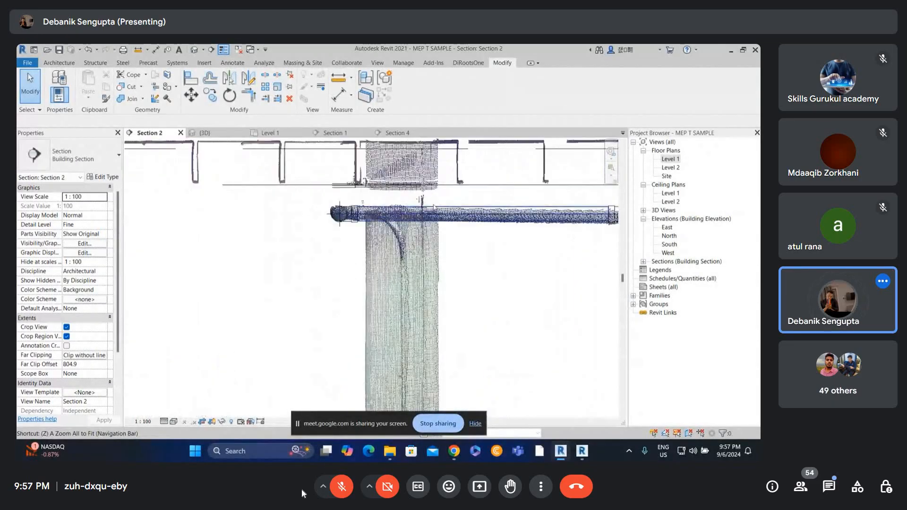
scroll(371, 197, up, 1)
click(397, 183)
middle_drag(433, 193, 432, 188)
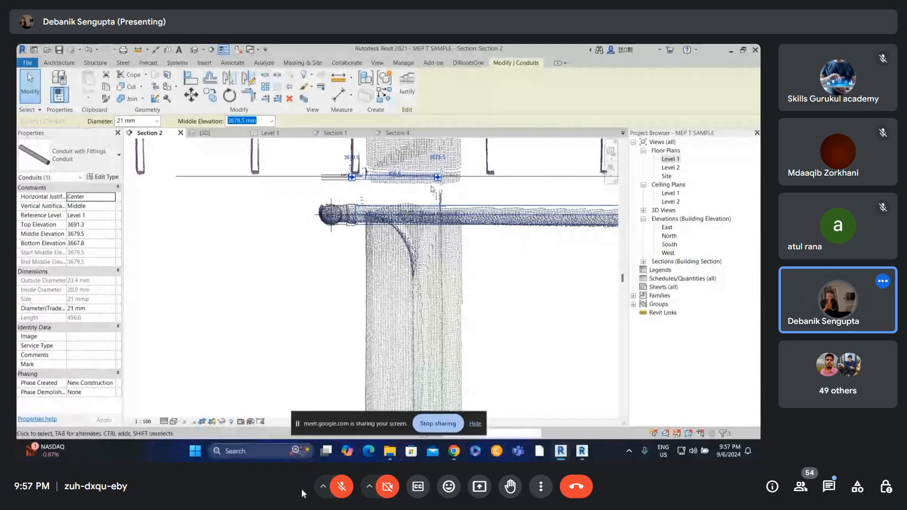
scroll(432, 188, up, 1)
right_click(439, 174)
click(475, 219)
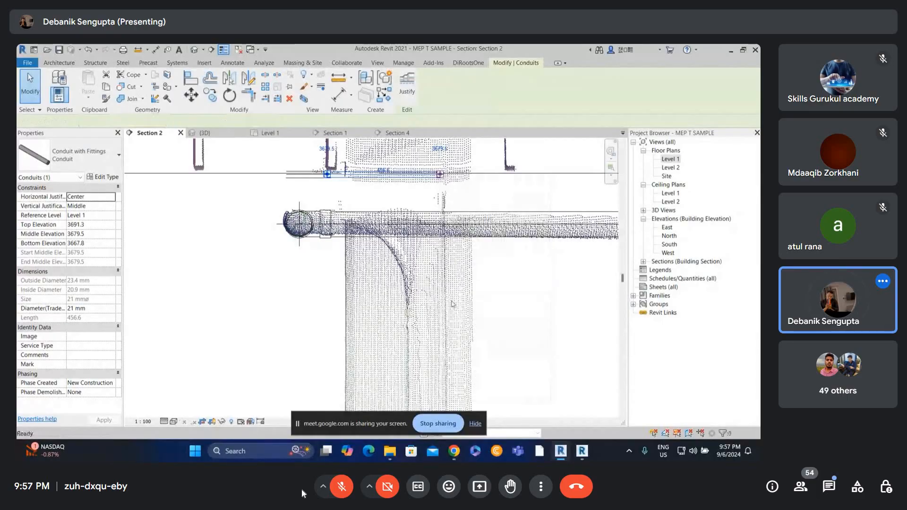
scroll(442, 323, up, 2)
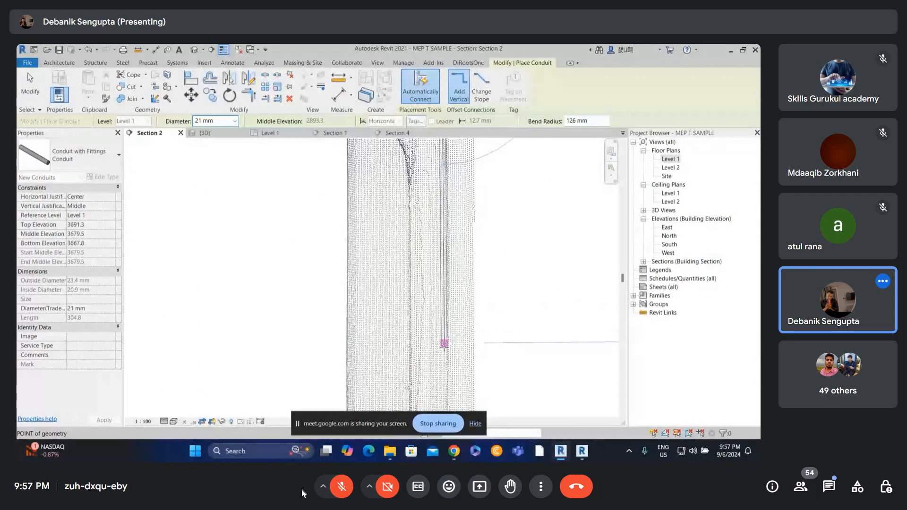
scroll(444, 344, down, 1)
middle_drag(444, 265, 444, 343)
scroll(441, 216, up, 1)
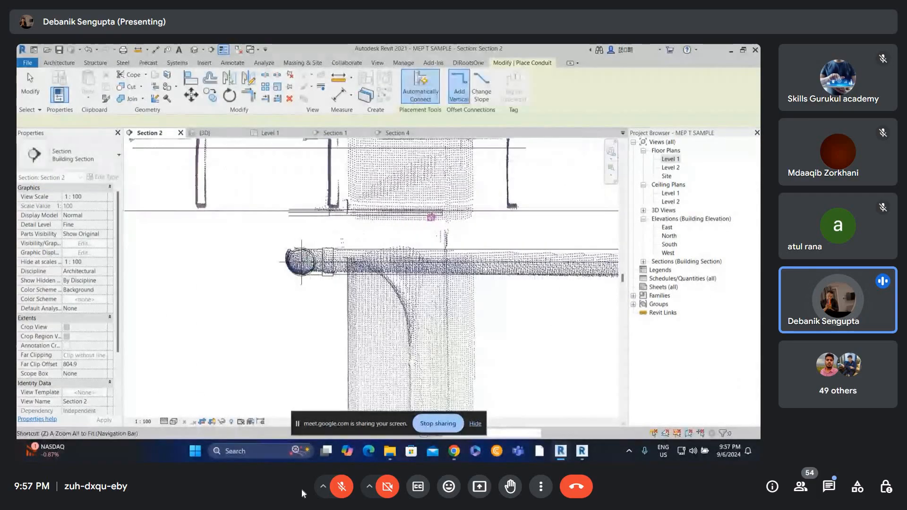
key(Escape)
key(Escape)
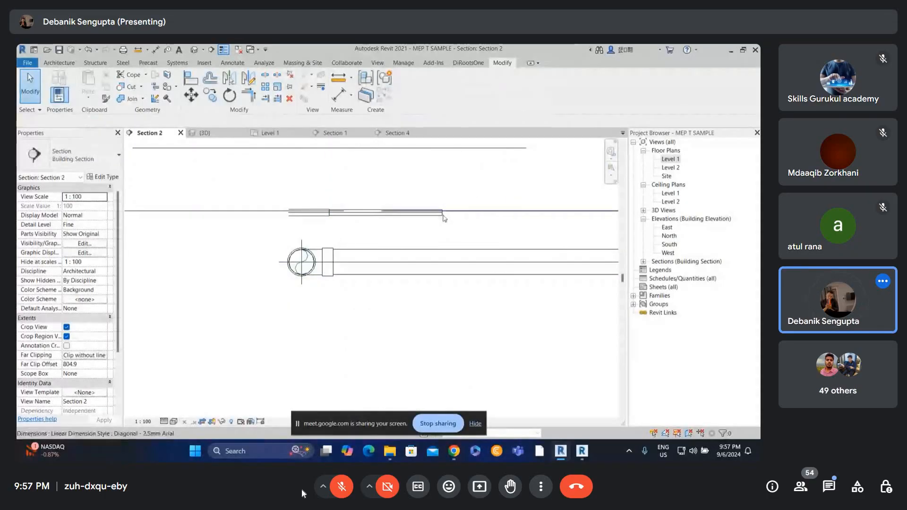
Step: Try to draw a vertical 21 mm conduit downward from the free end of the horizontal run above the large pipe
click(441, 217)
right_click(443, 213)
click(467, 257)
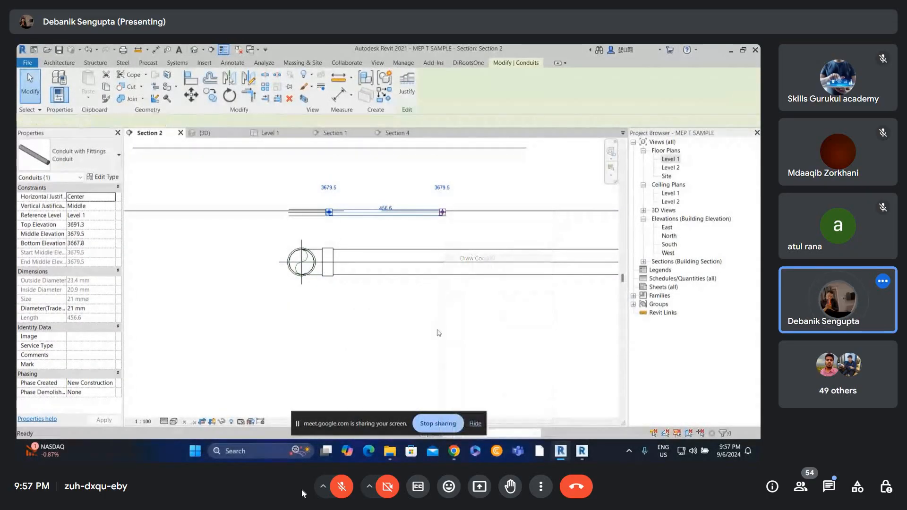
click(438, 331)
key(Escape)
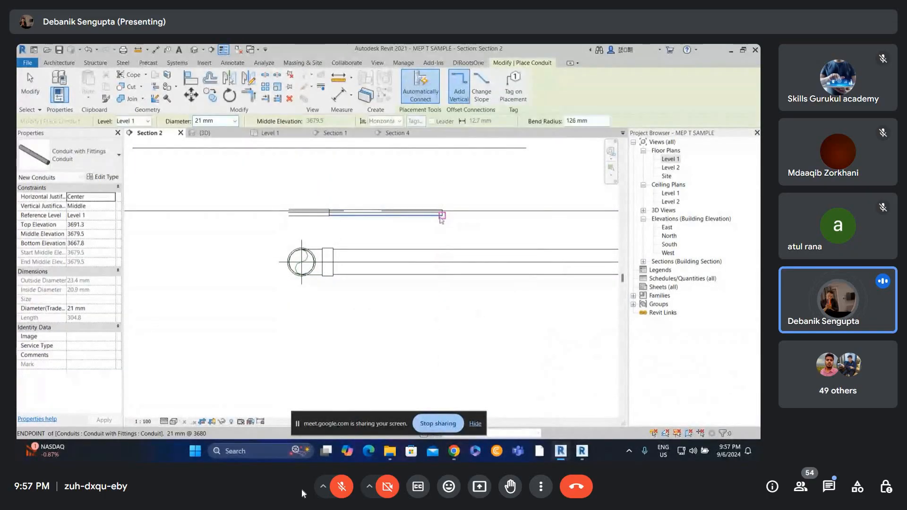
key(Escape)
key(Escape)
scroll(441, 220, up, 3)
click(442, 210)
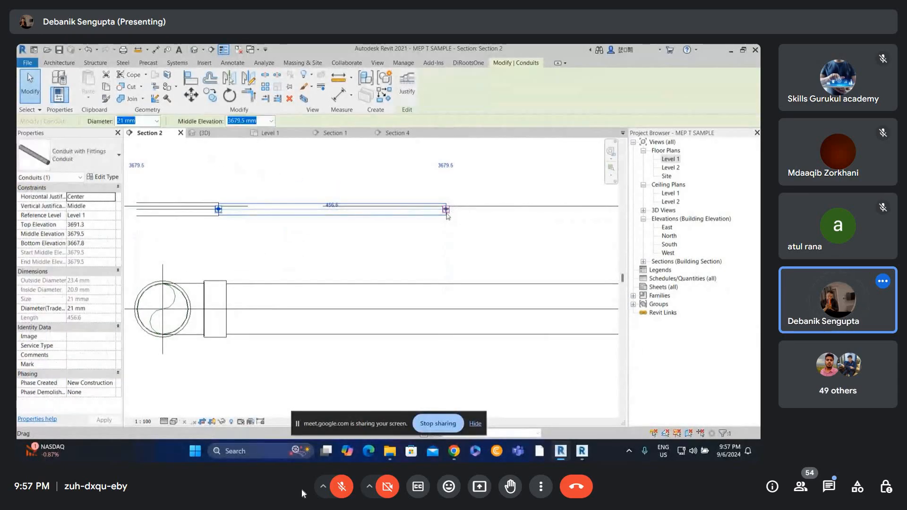
right_click(446, 213)
click(472, 258)
click(447, 381)
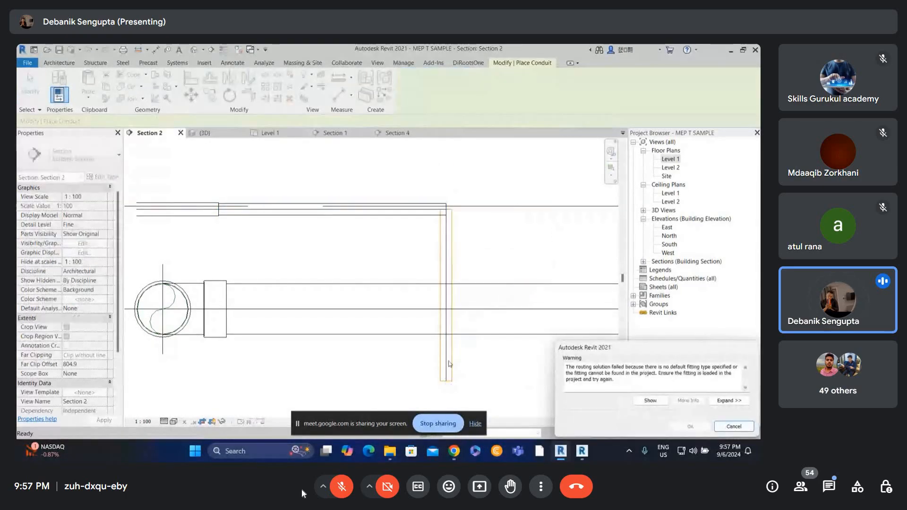
key(Escape)
Step: Try to draw a slightly slanted 21 mm drop past the large pipe from the same conduit end, at about 92°
click(441, 211)
right_click(445, 211)
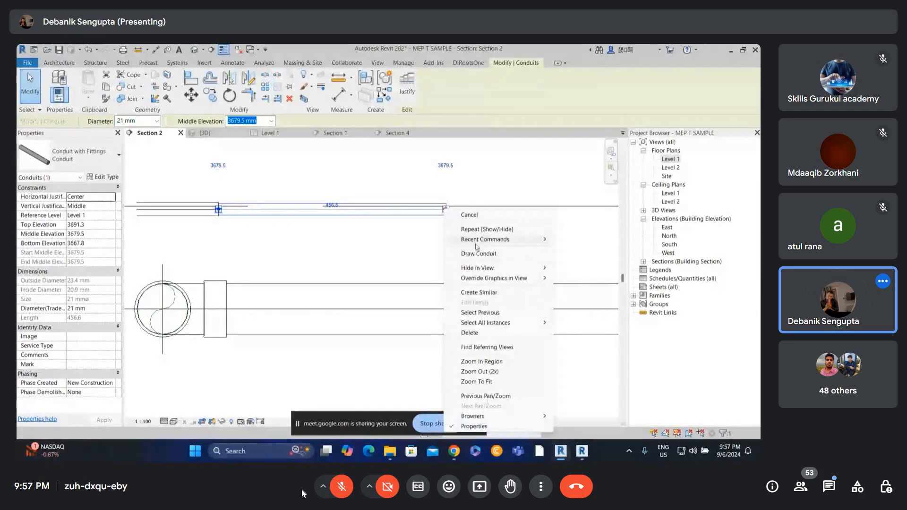
click(473, 258)
middle_drag(445, 385, 446, 287)
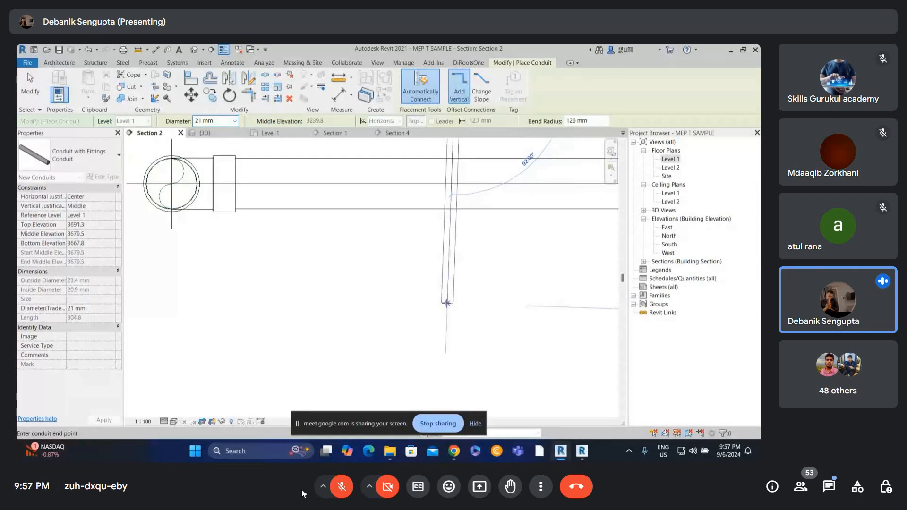
click(447, 303)
scroll(447, 303, down, 1)
key(Escape)
Step: Stretch the free end of the horizontal conduit outward to a length of about 477 mm
click(444, 211)
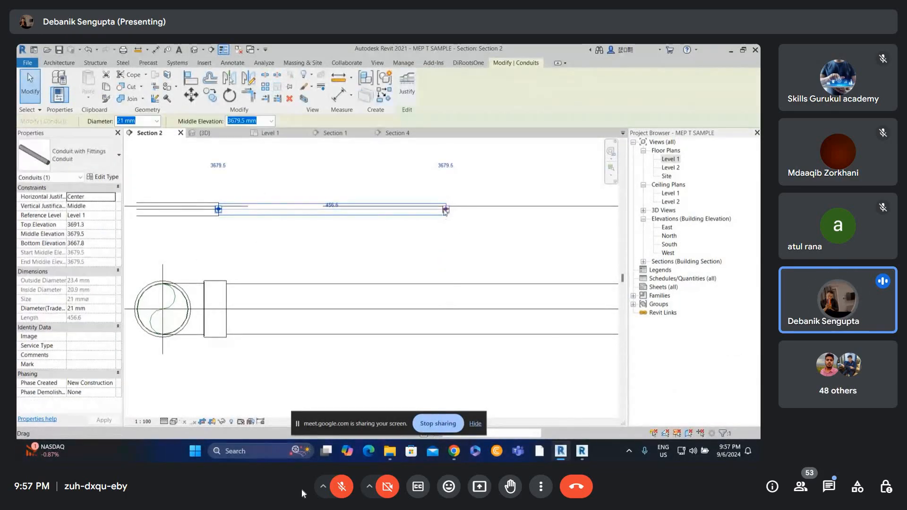
right_click(445, 211)
click(287, 225)
scroll(267, 207, up, 2)
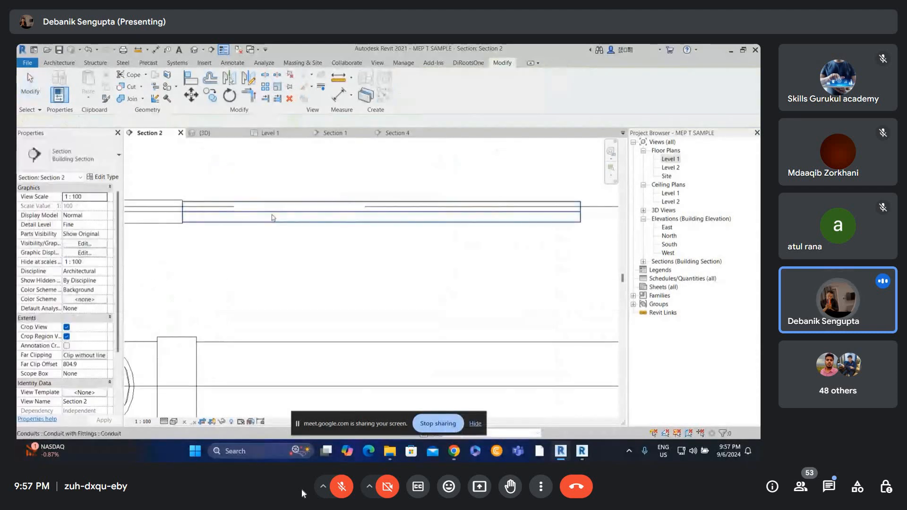
click(282, 223)
scroll(287, 210, down, 1)
middle_drag(544, 221, 462, 227)
scroll(462, 227, up, 1)
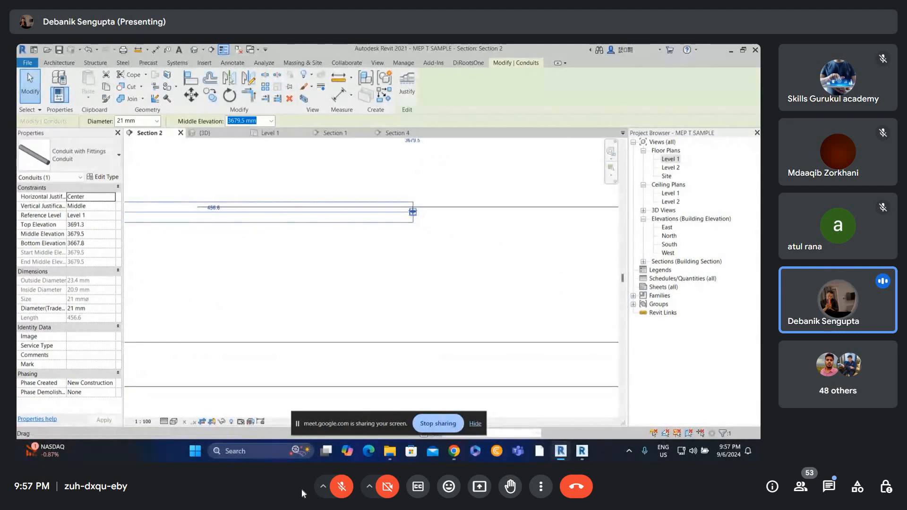
drag(413, 212, 432, 211)
scroll(433, 212, down, 2)
key(Escape)
Step: Try to draw a 21 mm conduit straight down at 90° from the lengthened conduit's free end
click(433, 215)
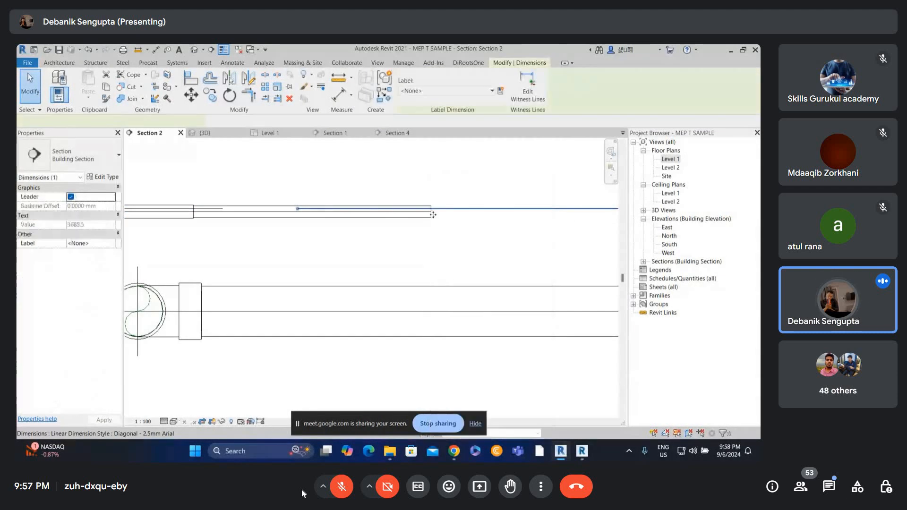
right_click(431, 212)
click(457, 257)
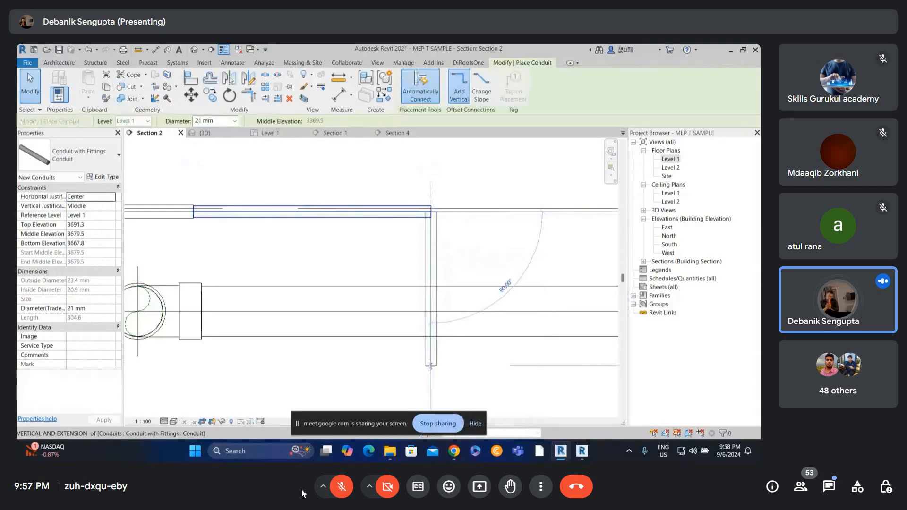
click(431, 368)
key(Escape)
key(Escape)
Step: Try to draw a downward-slanting 21 mm conduit across the large pipe from the lengthened run's free end
scroll(438, 218, down, 2)
click(424, 218)
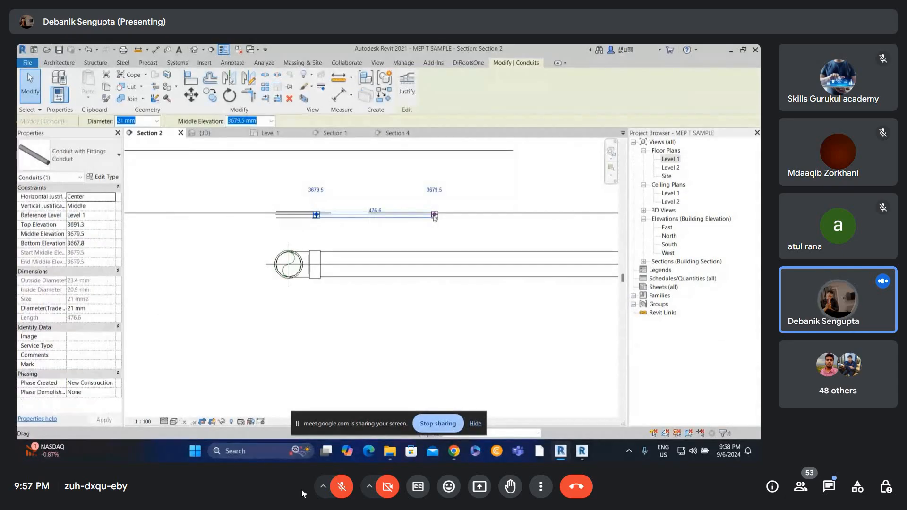
right_click(433, 214)
click(461, 258)
click(460, 326)
key(Escape)
key(Escape)
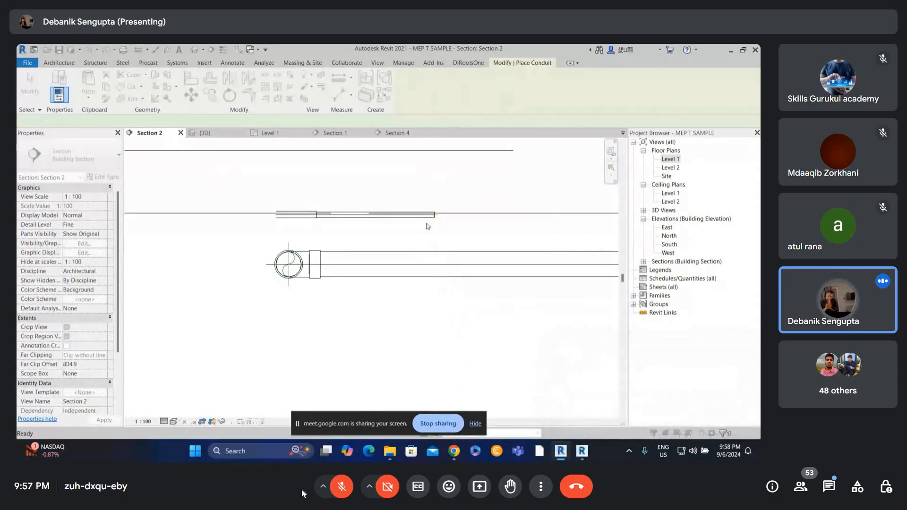
Step: Try to draw a conduit from the run's free end in the 3D view, and inspect the run from an angle
click(197, 53)
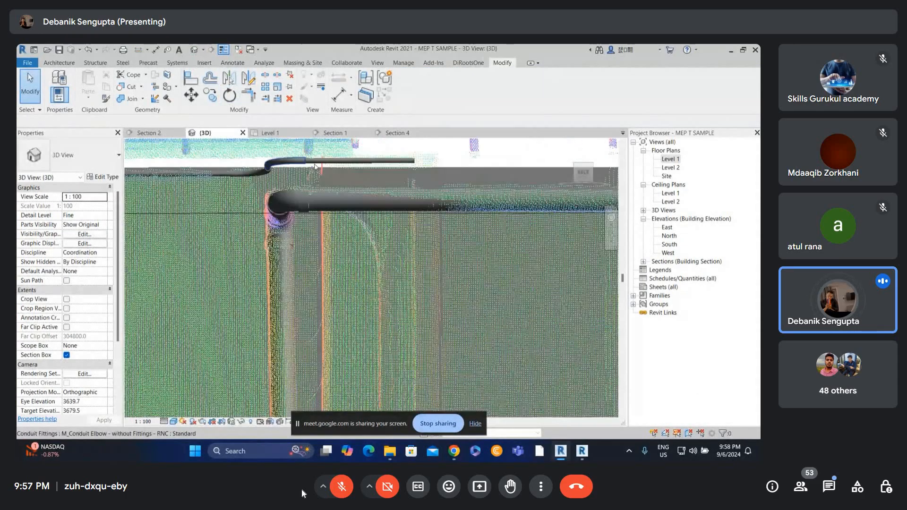
click(396, 149)
shift+middle_drag(396, 149, 450, 277)
scroll(449, 215, up, 3)
scroll(449, 215, down, 3)
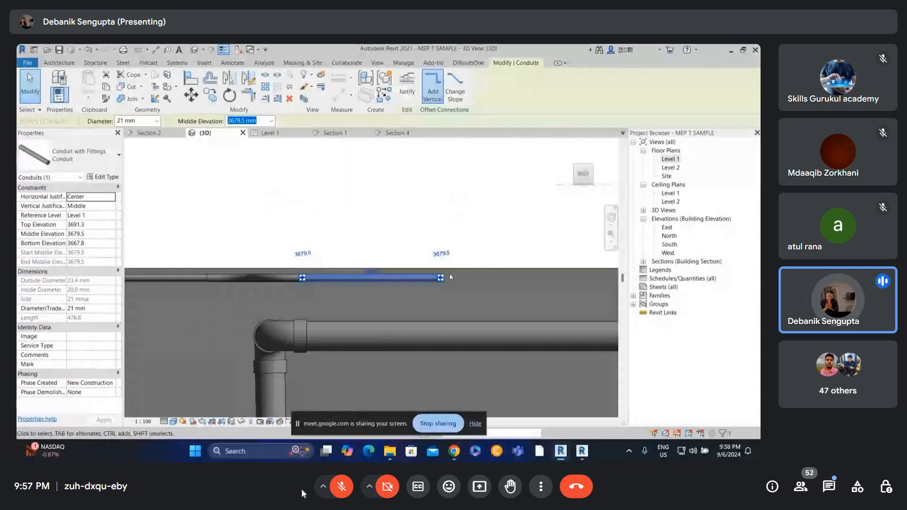
right_click(443, 277)
click(478, 236)
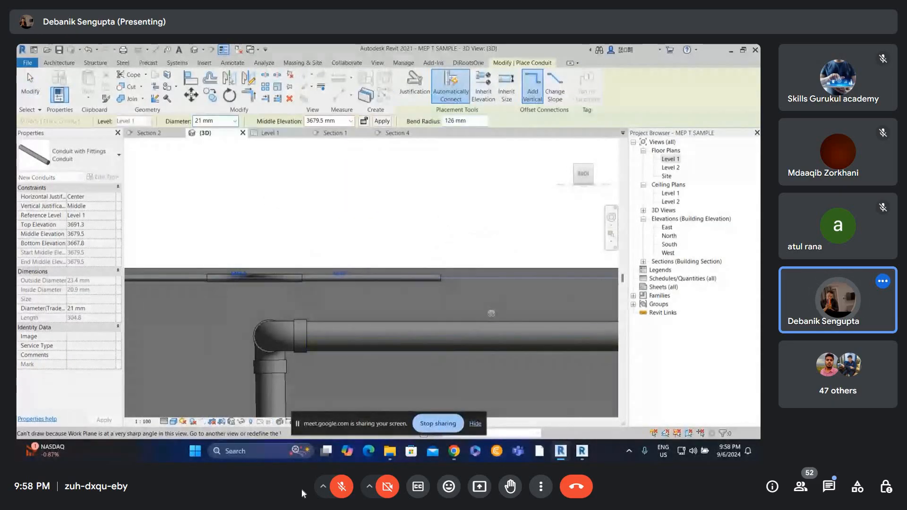
key(Escape)
scroll(491, 249, down, 2)
key(Escape)
shift+middle_drag(476, 405, 347, 249)
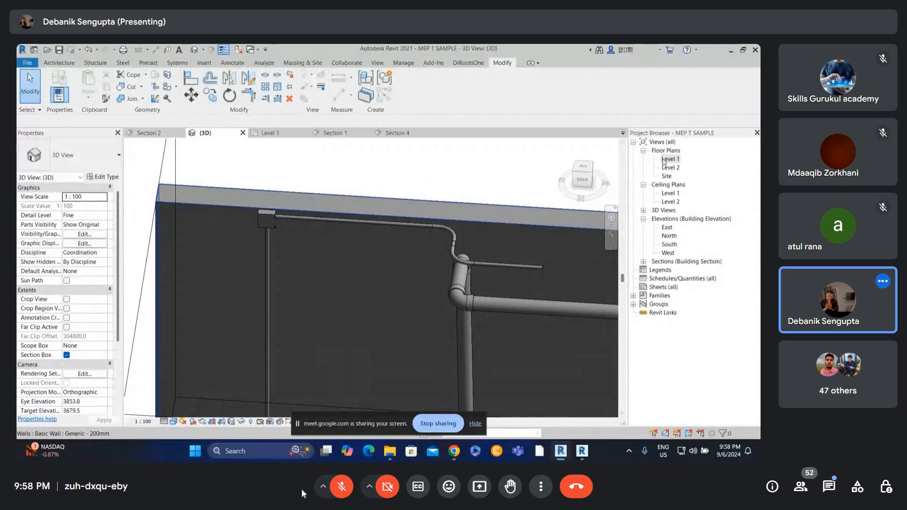
Step: Reopen Section 2 from the Level 1 plan and try to draw a long vertical conduit down from the run's free end
double_click(668, 160)
scroll(453, 236, up, 2)
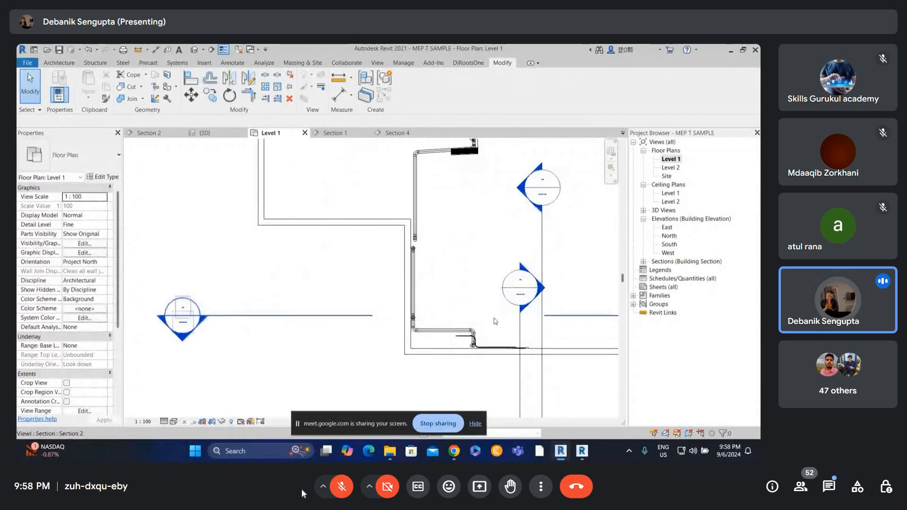
double_click(172, 327)
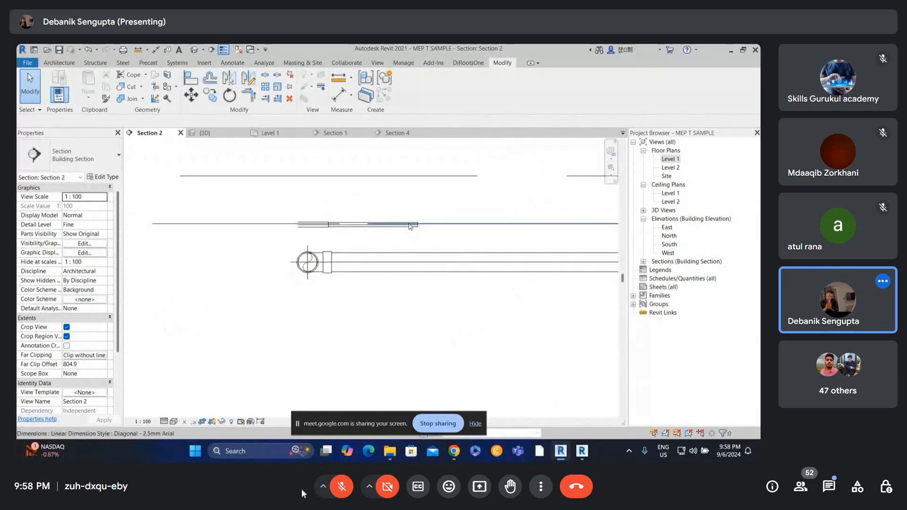
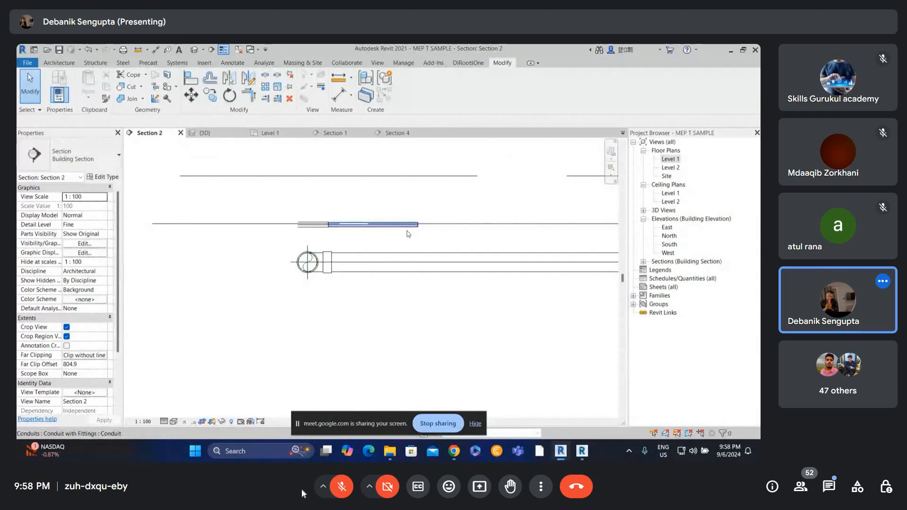
click(407, 230)
right_click(418, 225)
click(452, 260)
middle_drag(436, 361, 428, 194)
scroll(412, 288, down, 2)
click(412, 349)
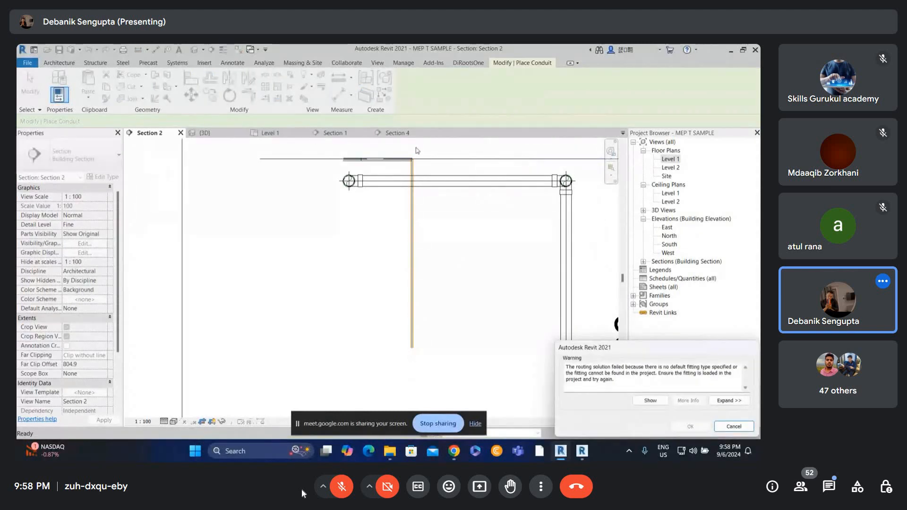
key(Escape)
Step: Draw a gently descending 21 mm conduit from the run's free end, ending at a middle elevation of about 3623.8 mm
middle_drag(405, 141, 395, 209)
scroll(396, 209, up, 2)
key(Escape)
click(408, 256)
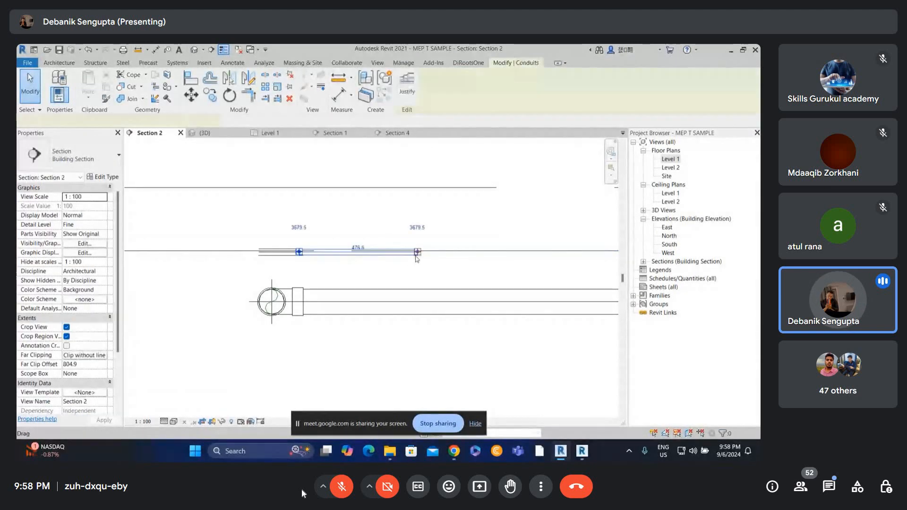
right_click(417, 258)
click(451, 260)
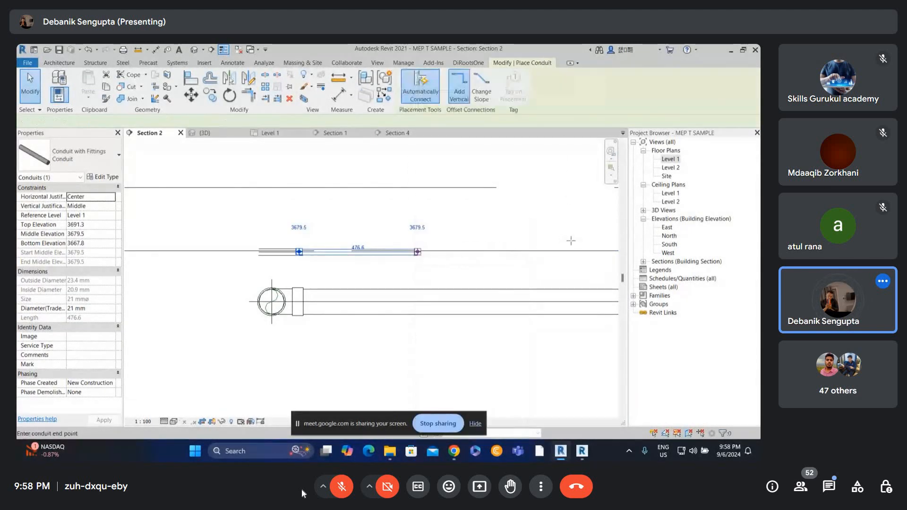
click(572, 267)
scroll(578, 284, down, 2)
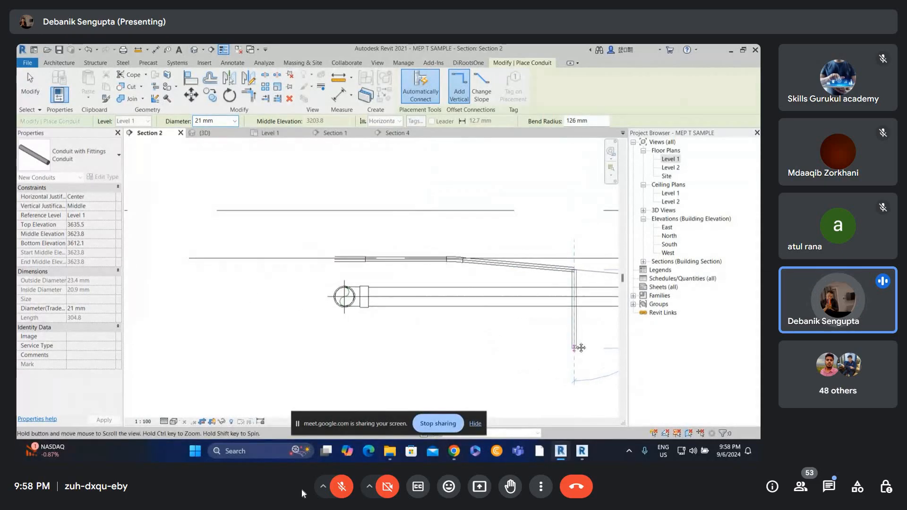
middle_drag(579, 348, 569, 277)
scroll(566, 280, down, 1)
key(Escape)
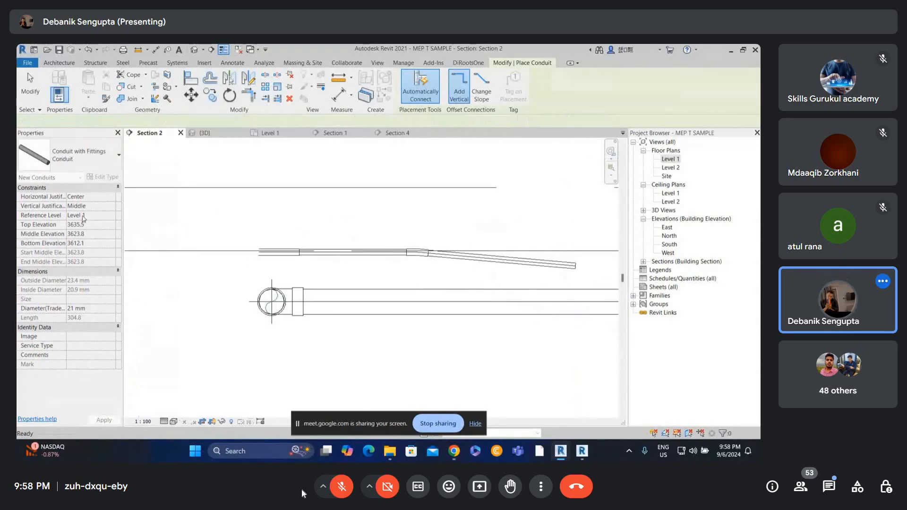
Step: Inspect the fitting settings in the type properties of the gently descending conduit without changing them
key(Escape)
click(511, 261)
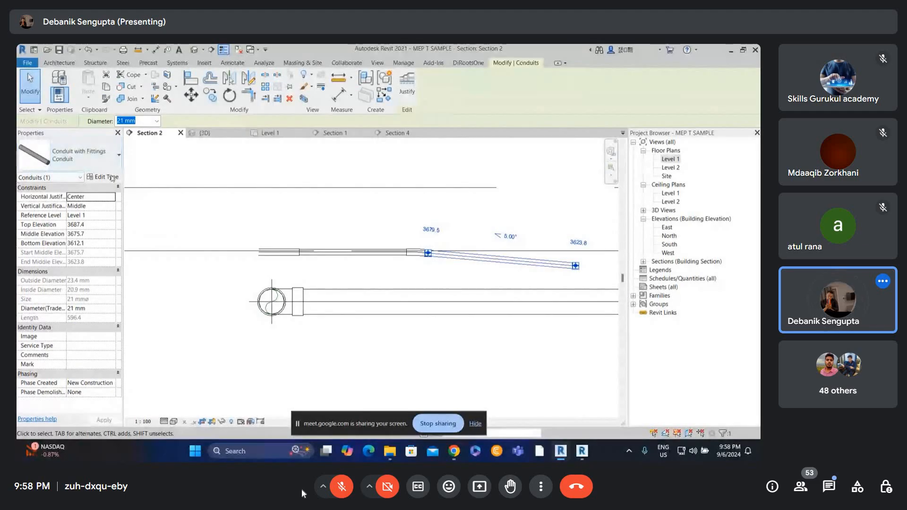
click(111, 178)
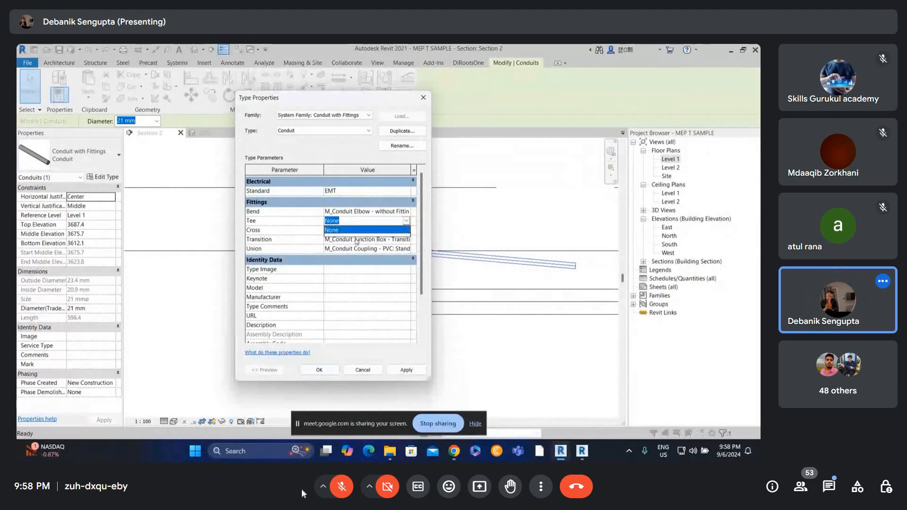
key(Escape)
key(Escape)
scroll(429, 196, down, 3)
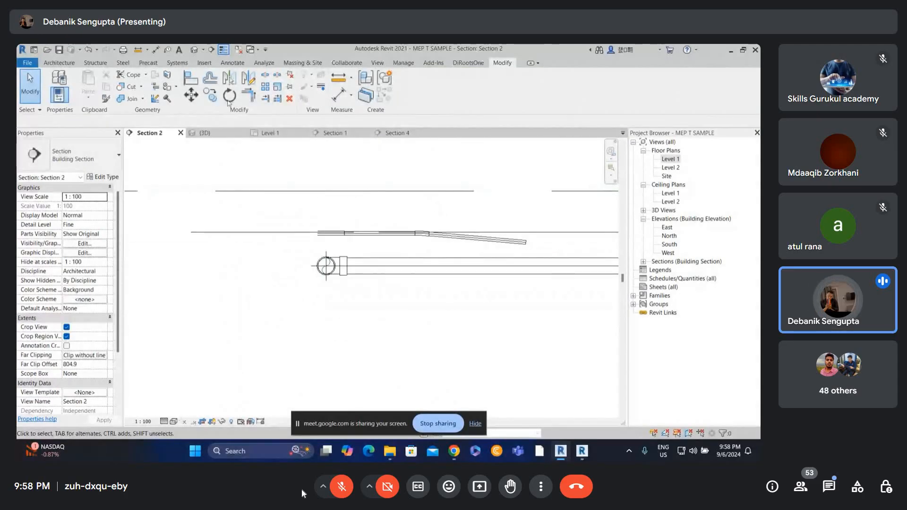
Step: Extend one side of the 3D view's section box outward to include the adjoining scanned area beyond the modelled walls
click(194, 50)
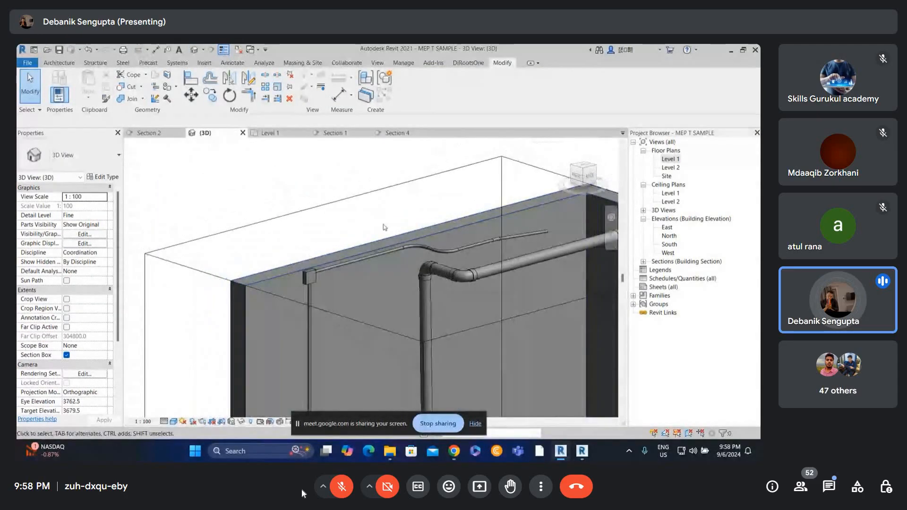
shift+middle_drag(388, 189, 249, 242)
click(264, 247)
scroll(296, 206, down, 1)
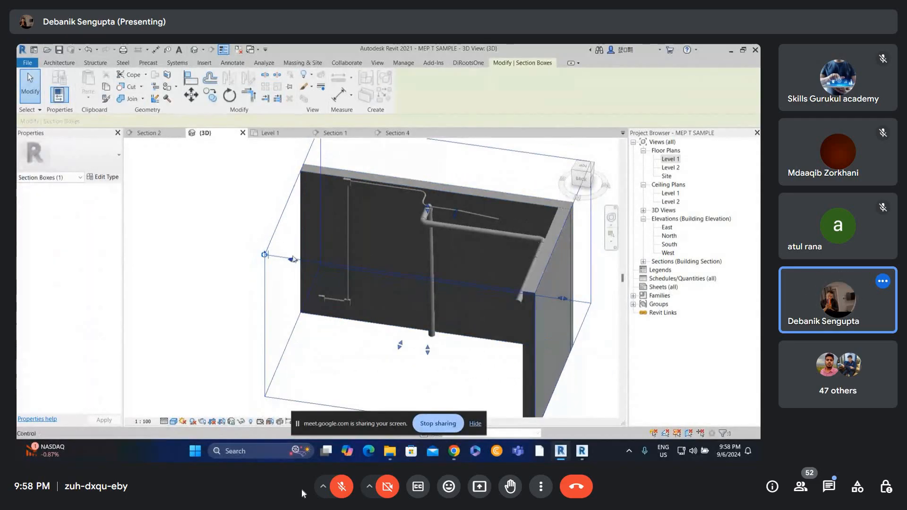
drag(292, 259, 187, 244)
shift+middle_drag(269, 237, 410, 160)
scroll(421, 198, up, 4)
scroll(415, 201, down, 3)
shift+middle_drag(465, 177, 364, 261)
Step: Move the Section 2 line upward in the Level 1 plan so it cuts through the upper-left part of the building
double_click(672, 160)
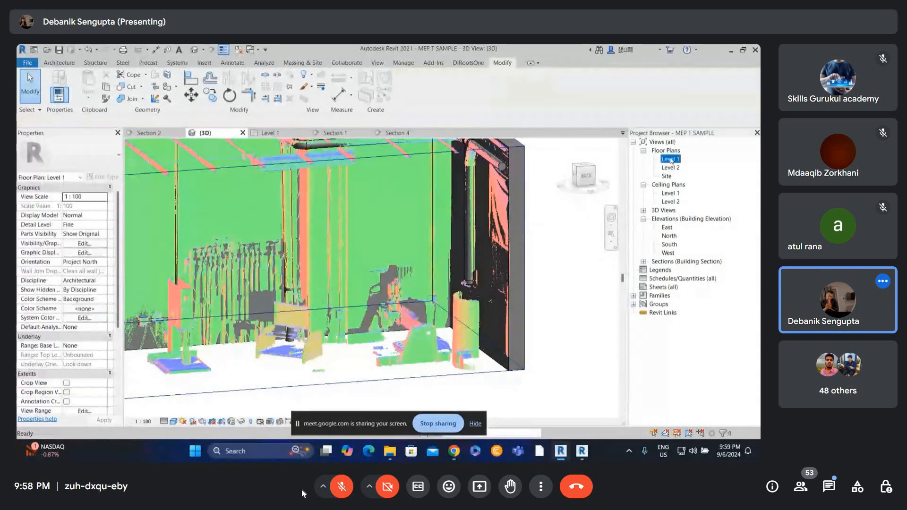
scroll(466, 271, down, 2)
scroll(467, 271, up, 2)
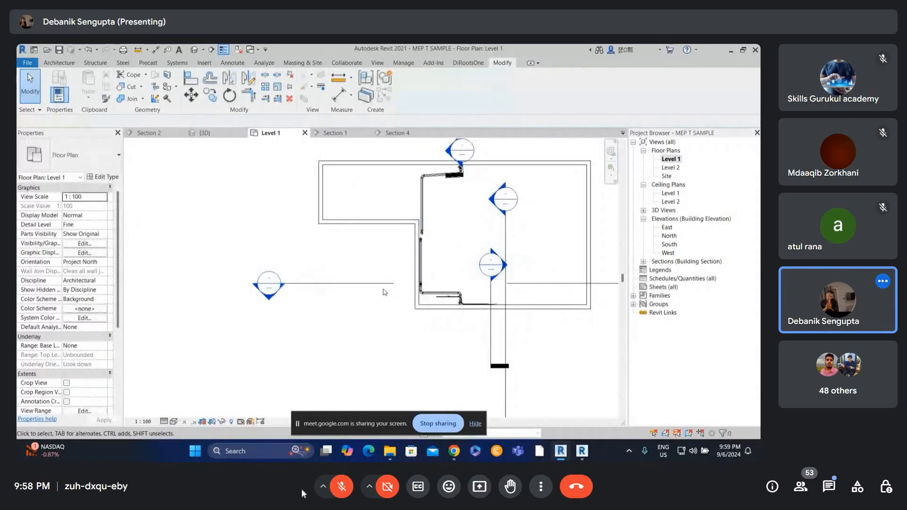
click(358, 284)
drag(359, 283, 356, 212)
click(224, 209)
scroll(224, 209, up, 2)
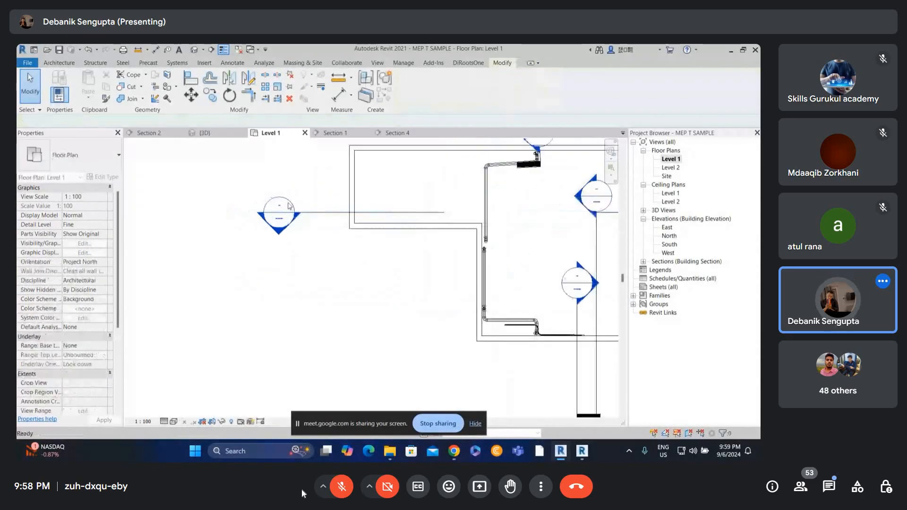
Step: Examine the scanned pipes and vertical conduits along the walls in the 3D view against the modelled runs
click(192, 51)
shift+middle_drag(360, 198, 350, 146)
scroll(293, 279, up, 2)
middle_drag(293, 331, 314, 236)
scroll(314, 375, down, 1)
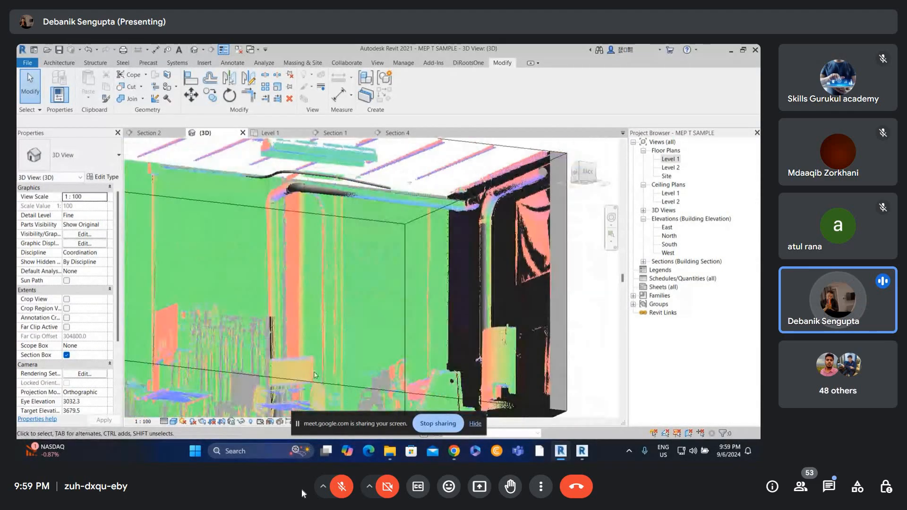
scroll(322, 187, up, 1)
scroll(322, 187, up, 3)
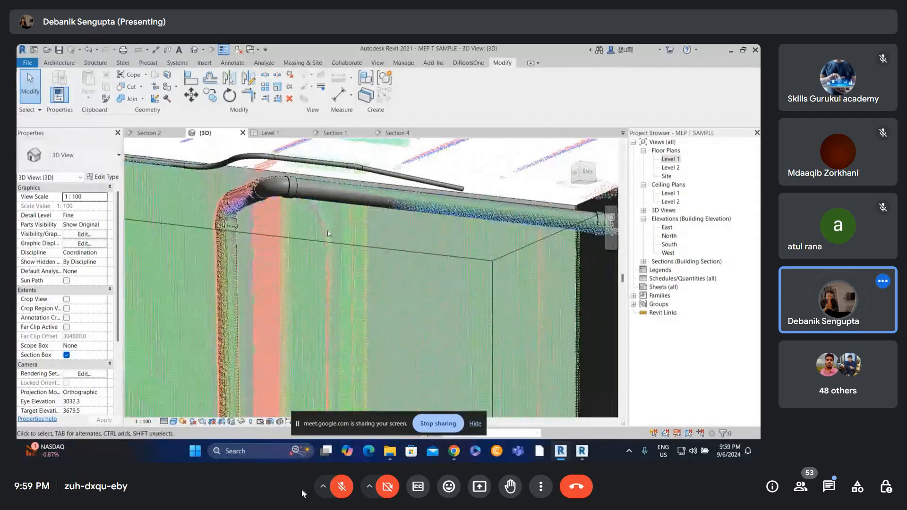
scroll(327, 230, down, 3)
shift+middle_drag(346, 274, 349, 243)
scroll(341, 215, up, 1)
middle_drag(339, 155, 331, 195)
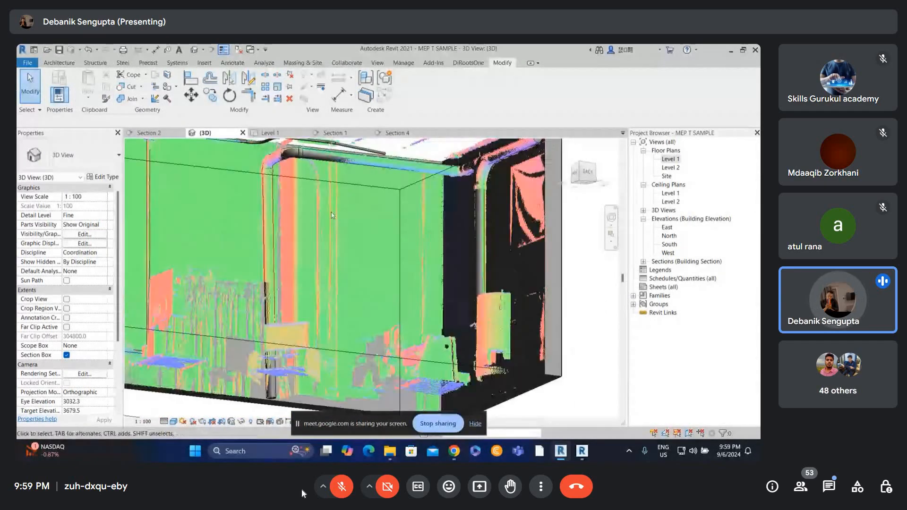
scroll(331, 195, up, 1)
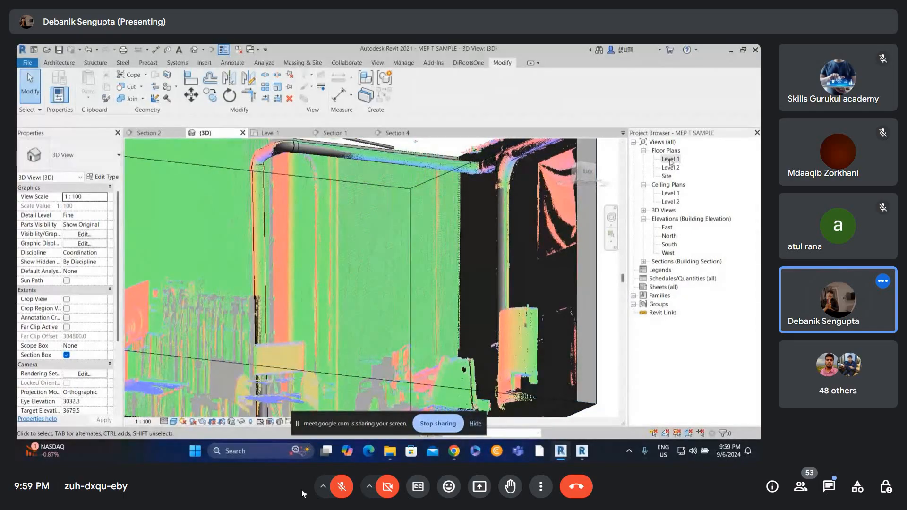
Step: Check Section 2, then shift its line slightly further upward in the Level 1 plan and reopen the section
double_click(671, 161)
double_click(280, 213)
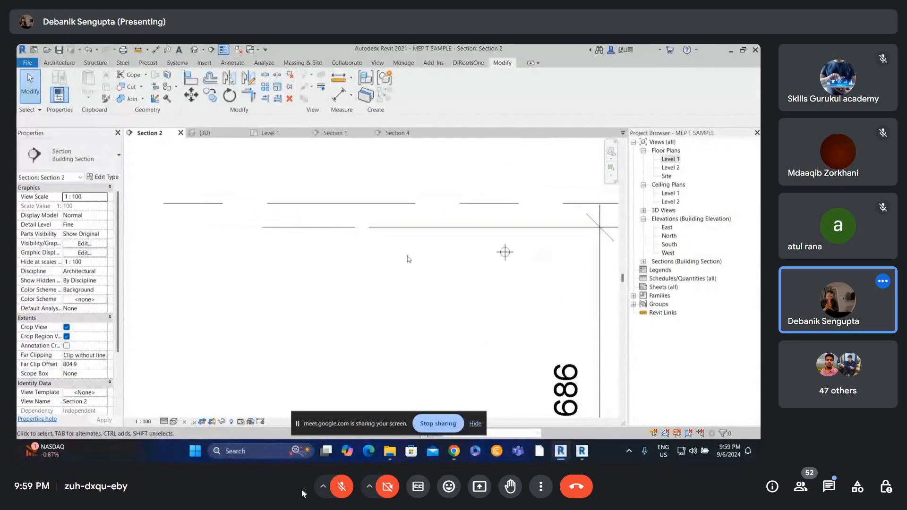
middle_drag(476, 281, 171, 229)
double_click(663, 161)
scroll(375, 213, up, 3)
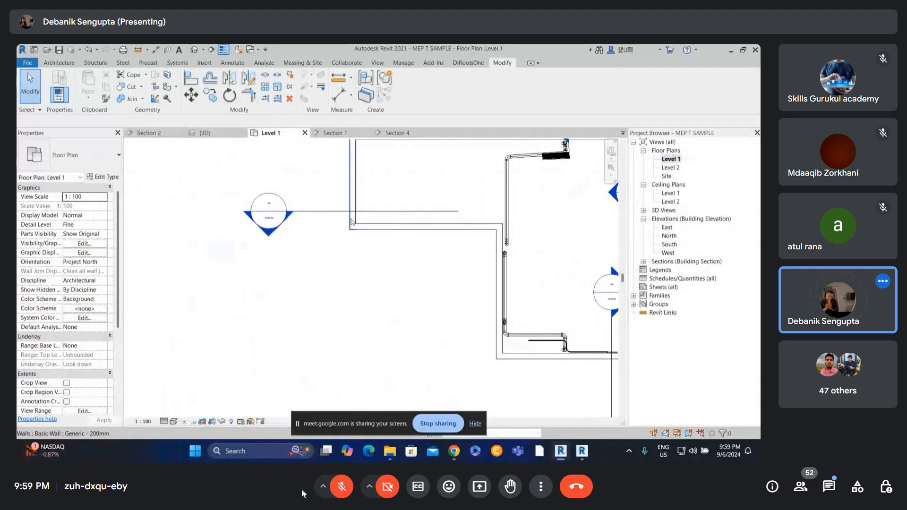
click(391, 209)
drag(442, 194, 472, 198)
double_click(330, 204)
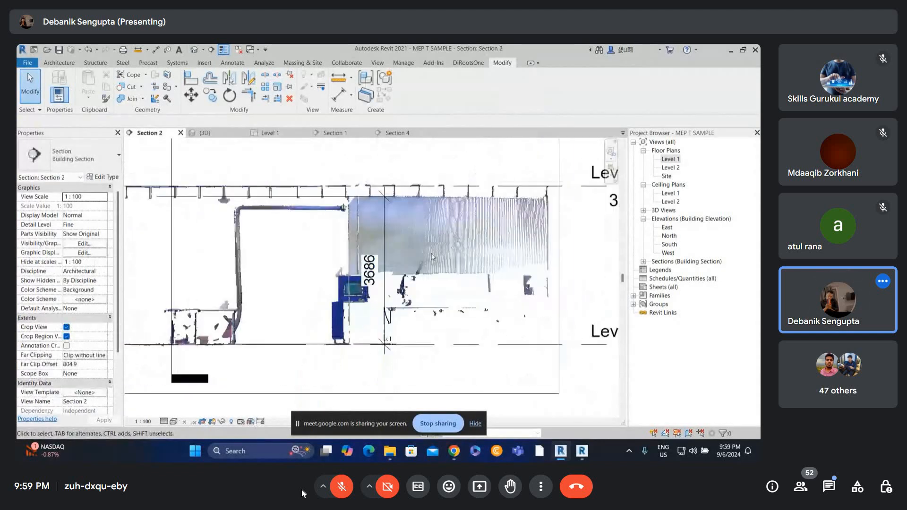
Step: Draw a near-vertical 21 mm conduit along the scanned line above the blue box, from about 1699 to 3653 mm elevation
scroll(369, 232, up, 5)
scroll(350, 287, down, 3)
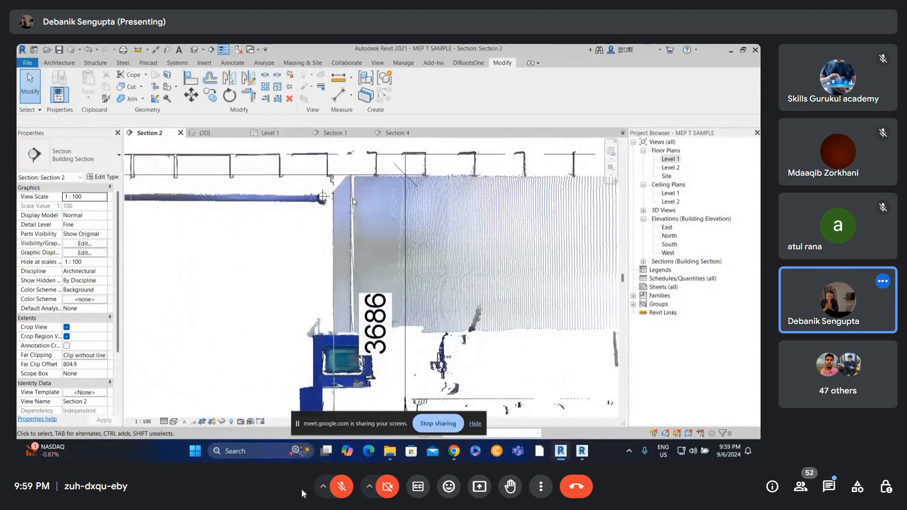
scroll(350, 287, up, 4)
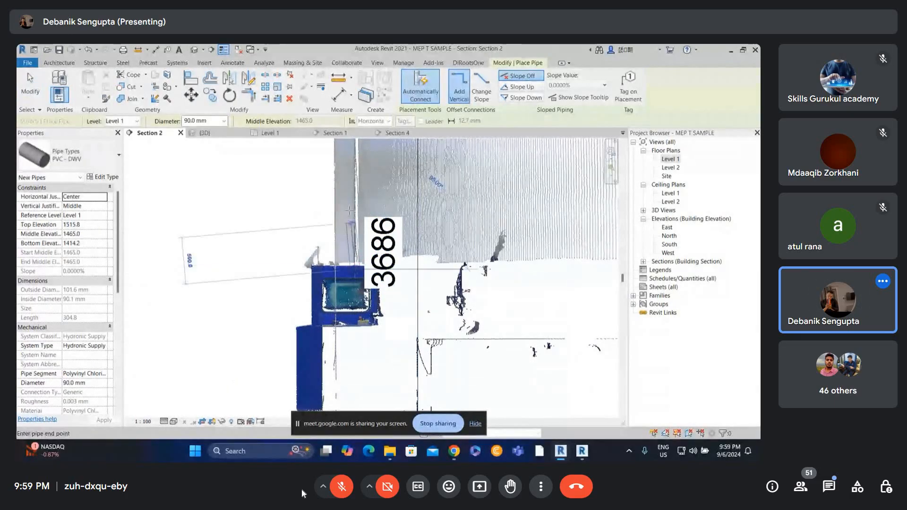
key(Escape)
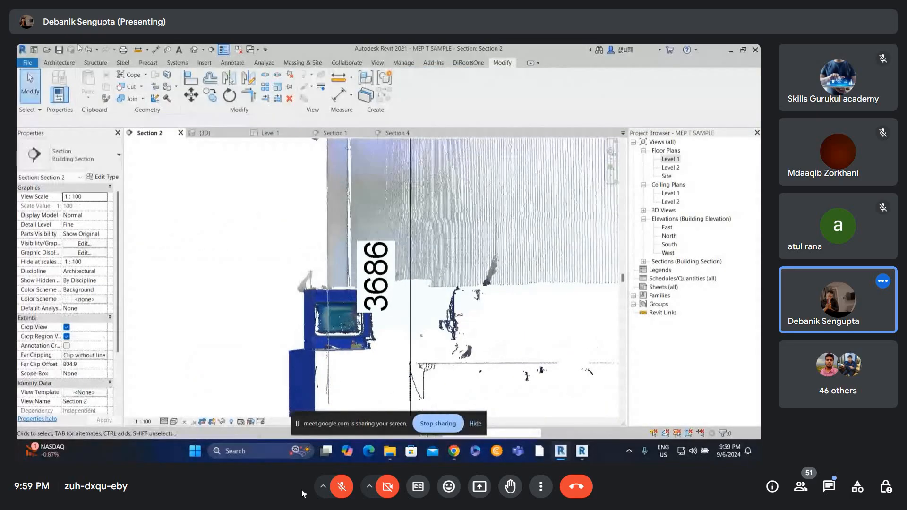
click(97, 64)
click(189, 61)
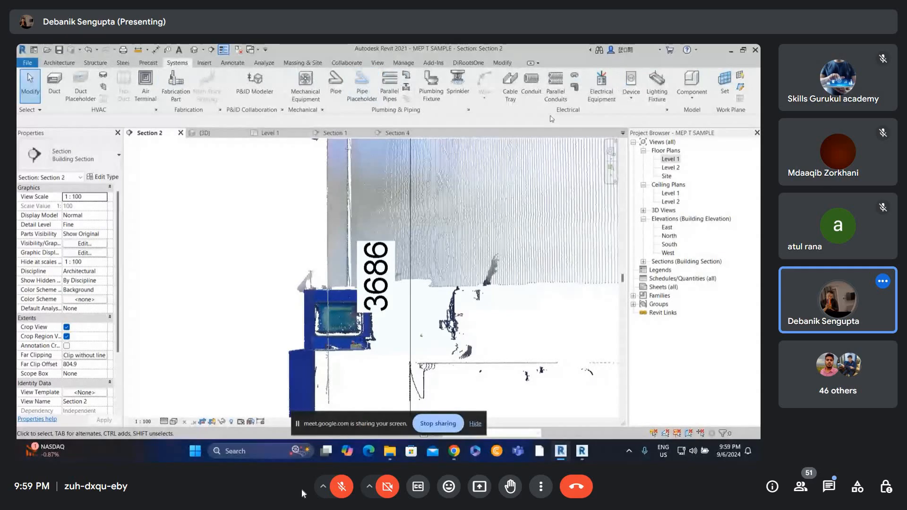
click(531, 91)
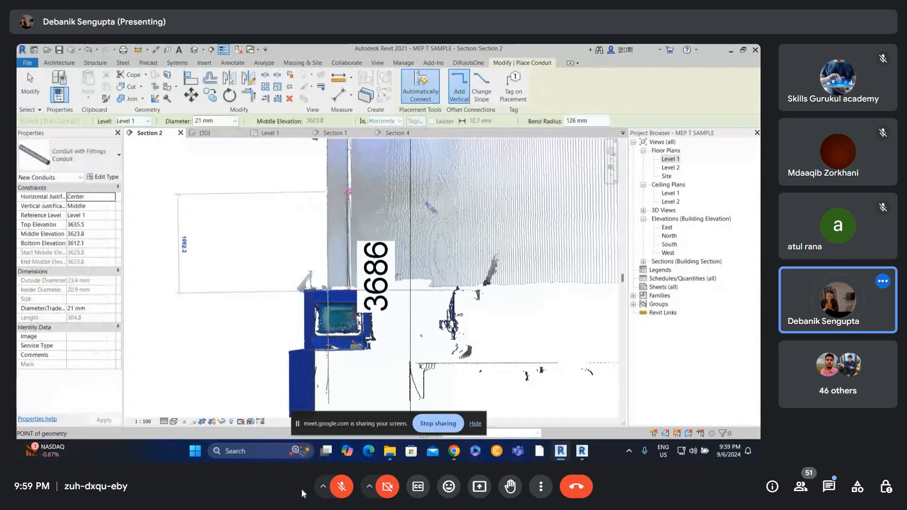
middle_drag(350, 199, 354, 368)
scroll(355, 306, up, 1)
click(357, 275)
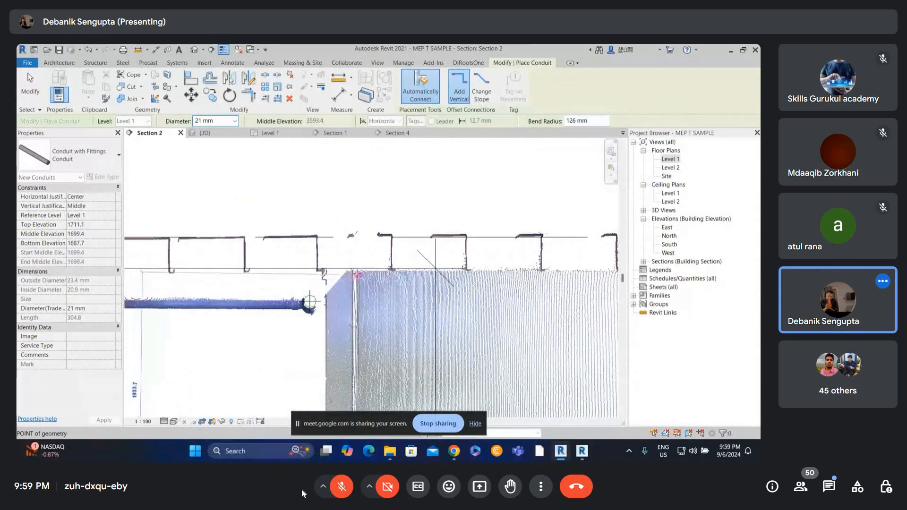
Step: Adjust the upper end of the new near-vertical conduit slightly to follow the scanned line
scroll(358, 275, up, 2)
key(Escape)
key(Escape)
click(358, 272)
middle_drag(358, 269, 376, 183)
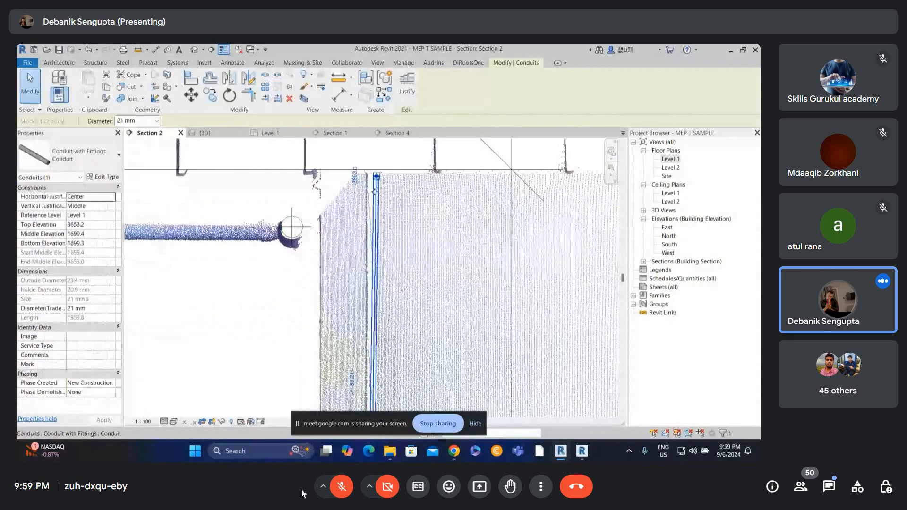
scroll(376, 181, up, 1)
key(Escape)
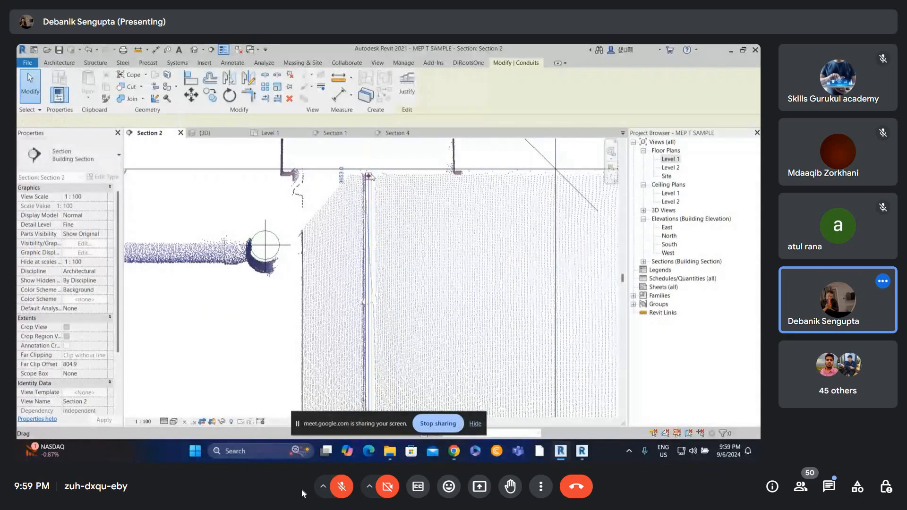
drag(371, 177, 370, 176)
key(Escape)
scroll(369, 176, down, 3)
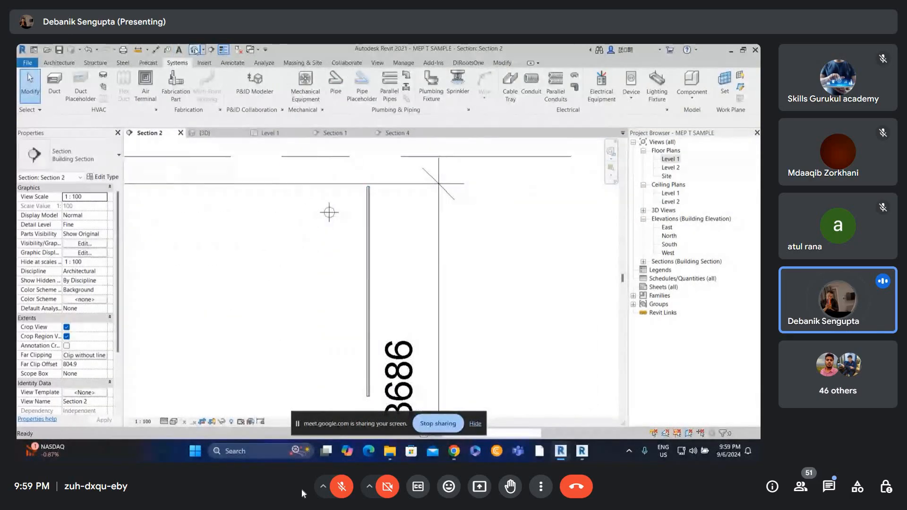
Step: Inspect the modelled walls and pipe runs inside the section box from opposite sides in the 3D view
click(195, 49)
shift+middle_drag(344, 243, 324, 242)
click(323, 242)
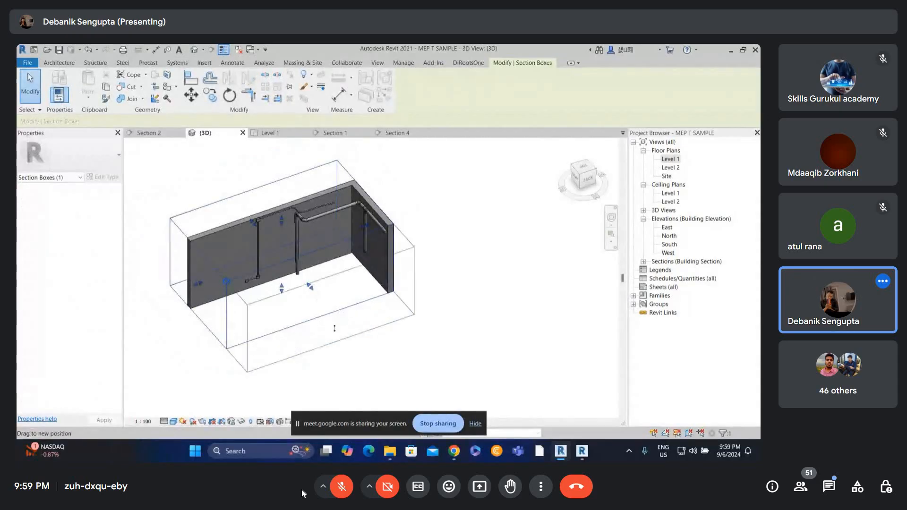
shift+middle_drag(335, 328, 410, 300)
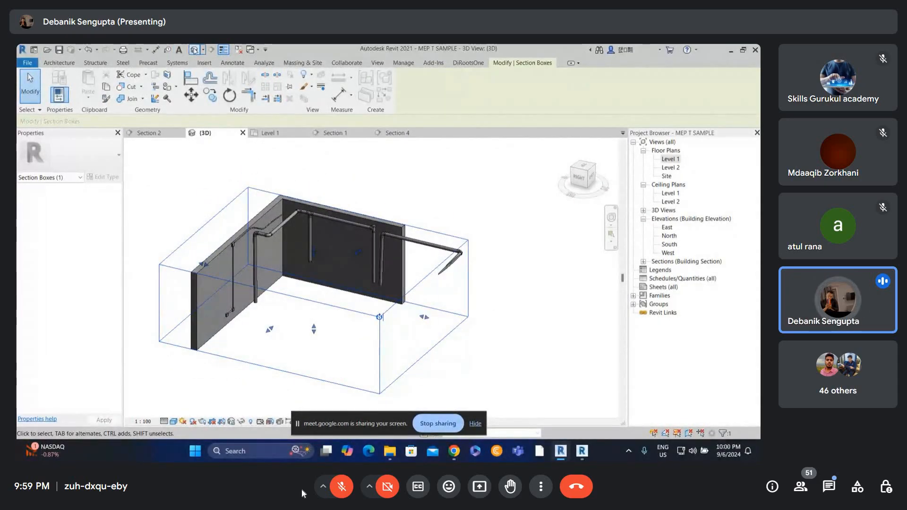
key(Escape)
Step: Isolate the new vertical conduit from Section 2 in a 3D section box
double_click(665, 160)
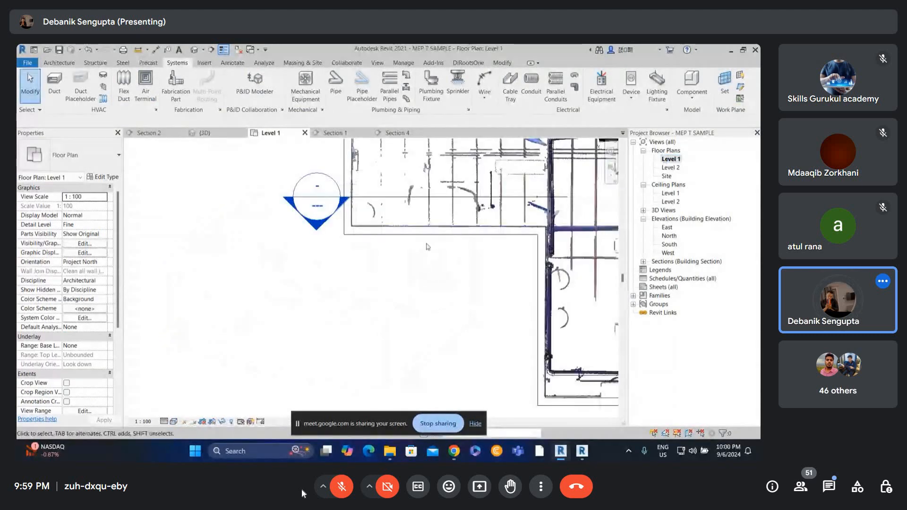
double_click(321, 198)
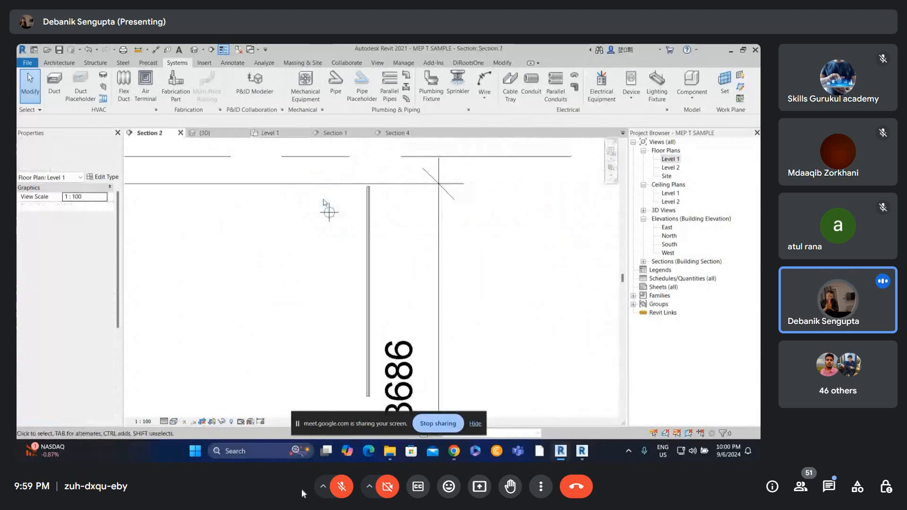
click(369, 255)
key(b)
key(x)
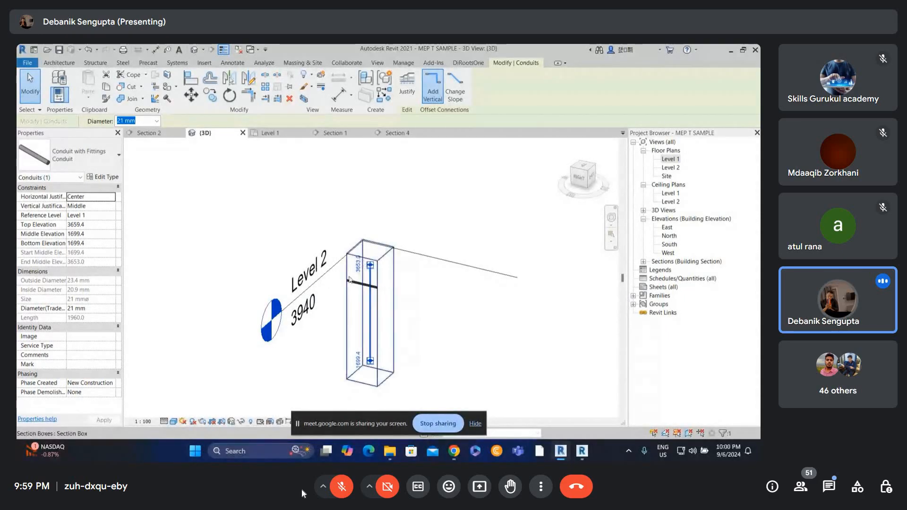
Step: Widen the section box around the vertical conduit to include the wall and scan, and view it from the top
click(349, 280)
drag(354, 308, 247, 287)
shift+middle_drag(348, 324, 334, 307)
shift+middle_drag(317, 326, 304, 303)
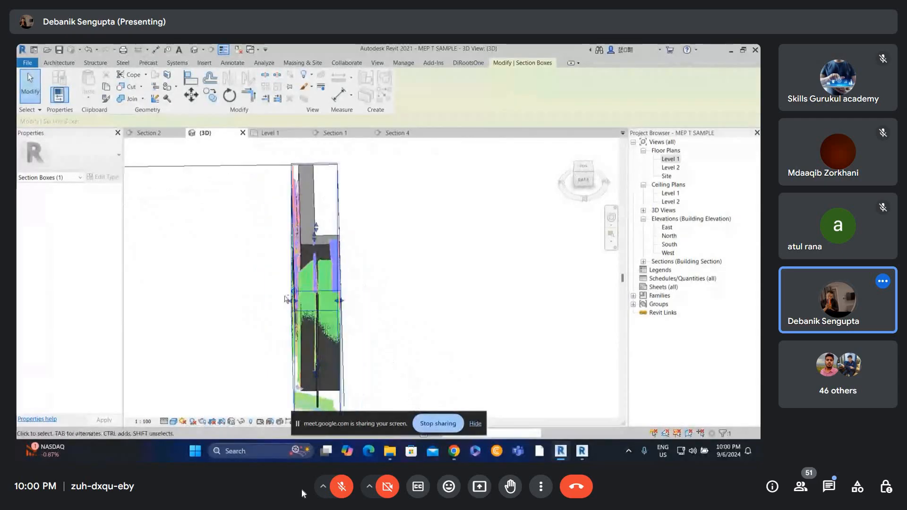
scroll(316, 298, up, 3)
click(319, 307)
shift+middle_drag(336, 245, 336, 352)
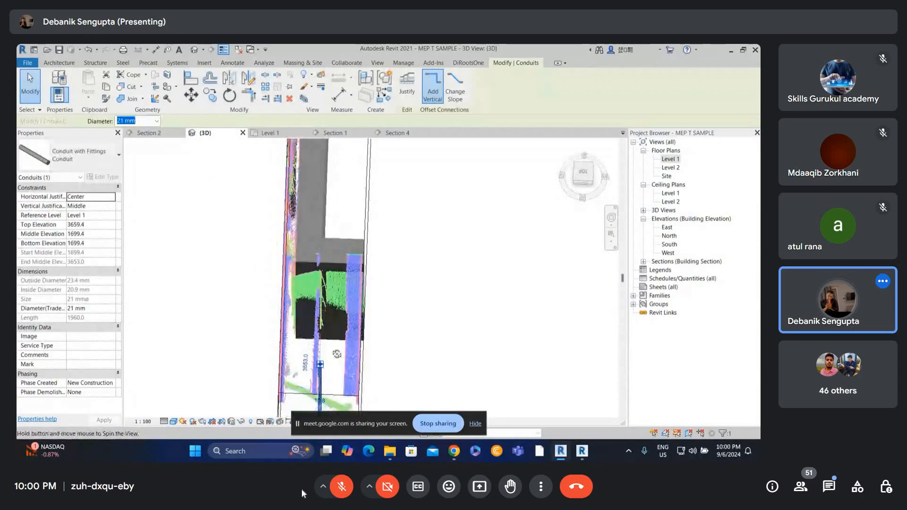
click(584, 174)
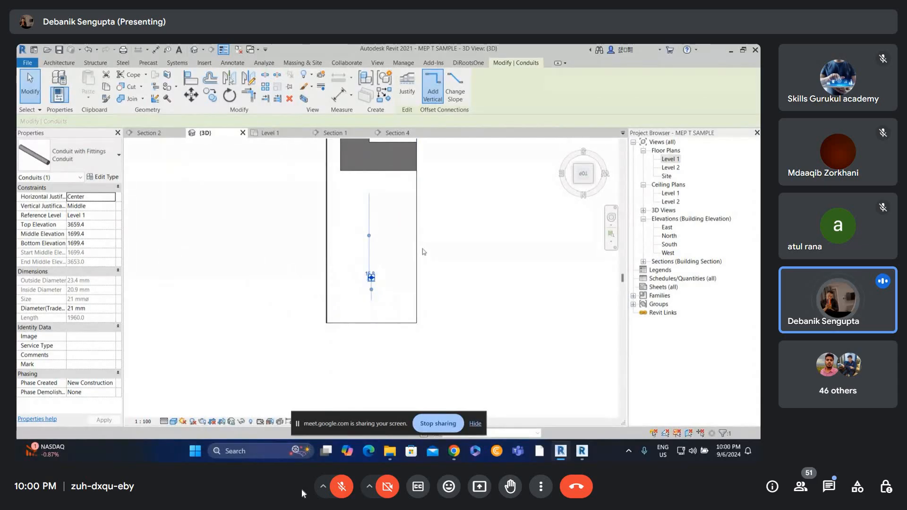
key(Escape)
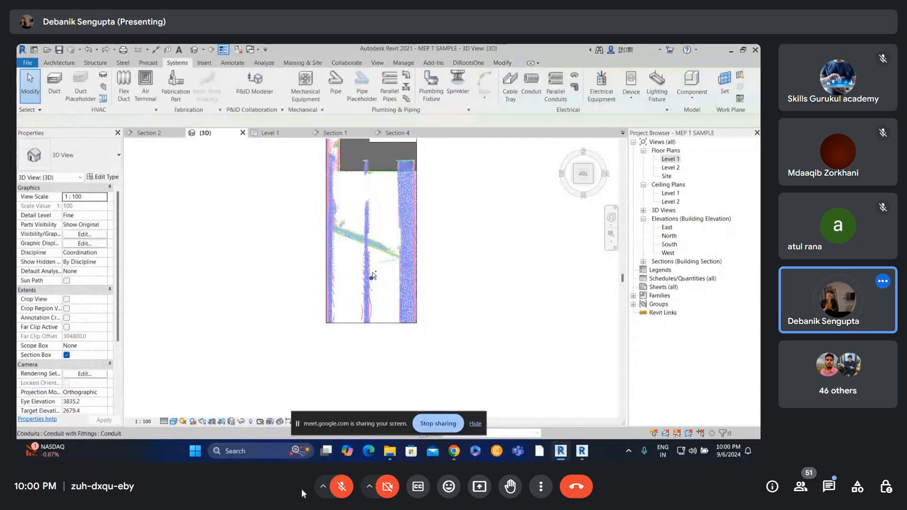
Step: Nudge the vertical conduit in the top view until it sits against the wall face
click(372, 279)
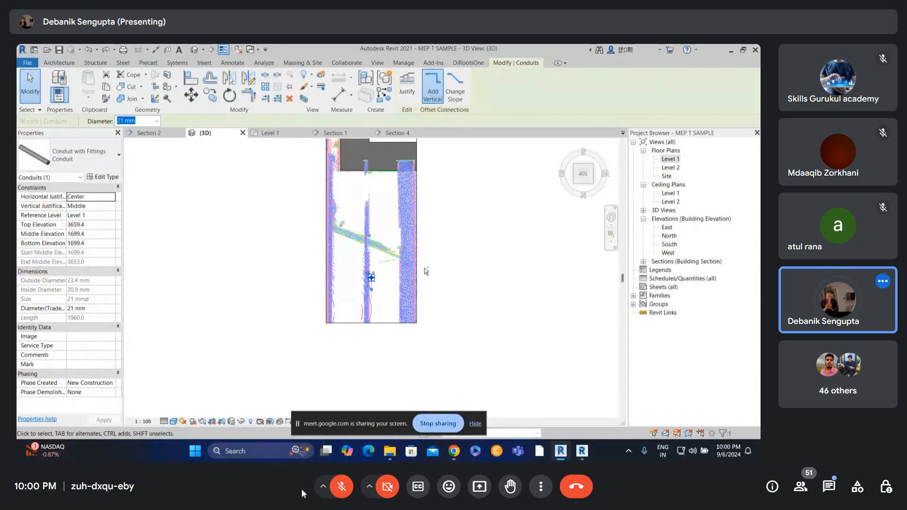
key(Up)
key(Up)
key(Up)
key(Up)
key(Up)
click(427, 269)
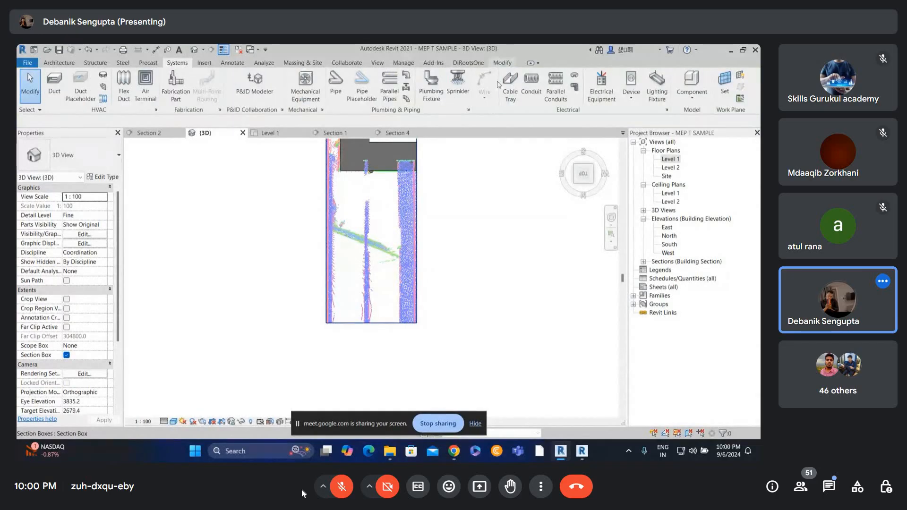
Step: Check the vertical conduit against the wall scan in 3D and open Section 2 from the Level 1 floor plan
middle_drag(403, 294, 335, 197)
scroll(335, 197, up, 2)
click(322, 227)
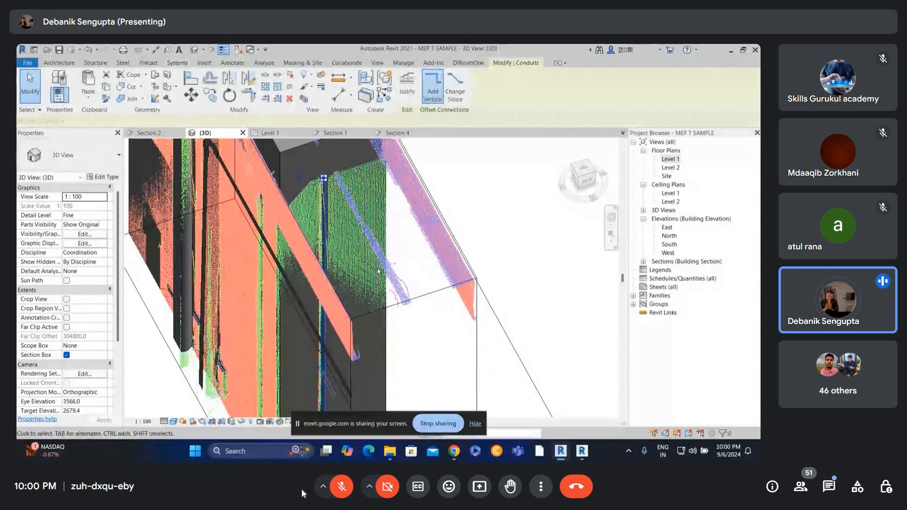
shift+middle_drag(323, 227, 269, 194)
double_click(668, 159)
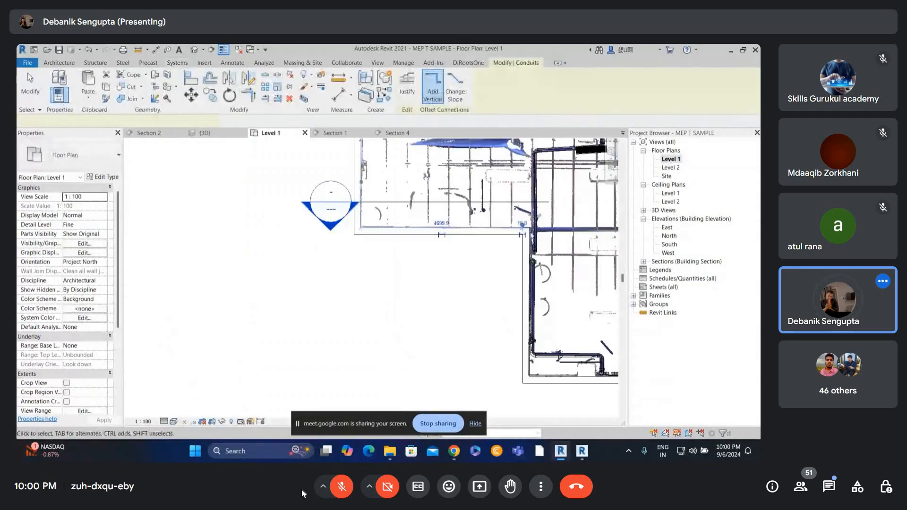
scroll(544, 235, up, 3)
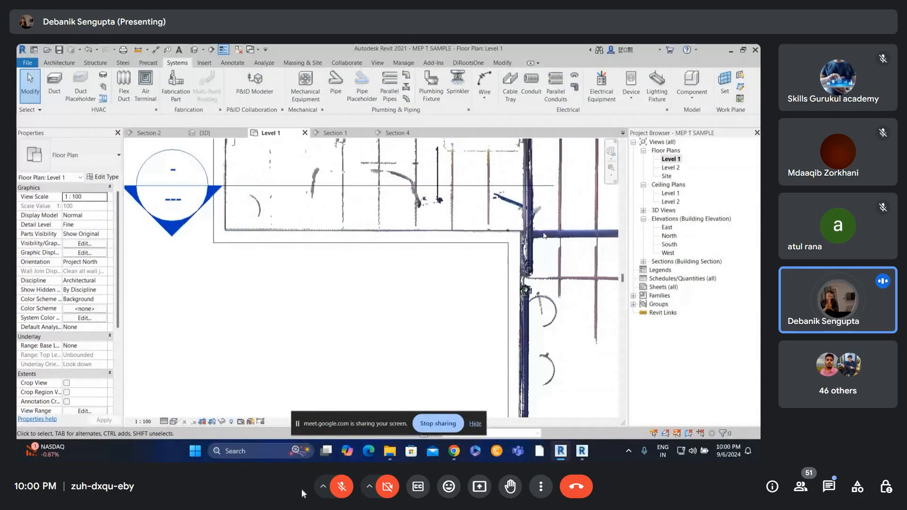
middle_drag(544, 235, 513, 280)
scroll(513, 277, down, 1)
double_click(219, 255)
scroll(298, 207, up, 1)
key(z)
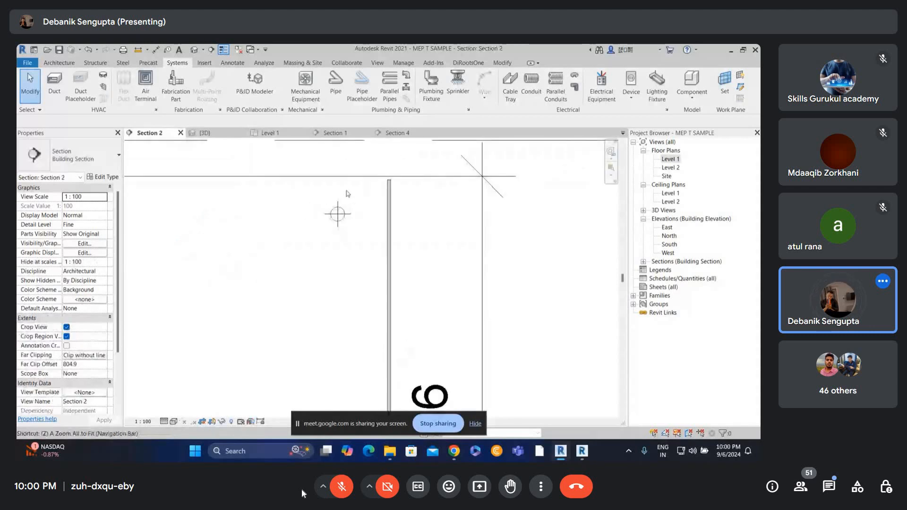
Step: Set the vertical conduit's diameter to 35 mm in Section 2
scroll(388, 240, up, 2)
click(398, 243)
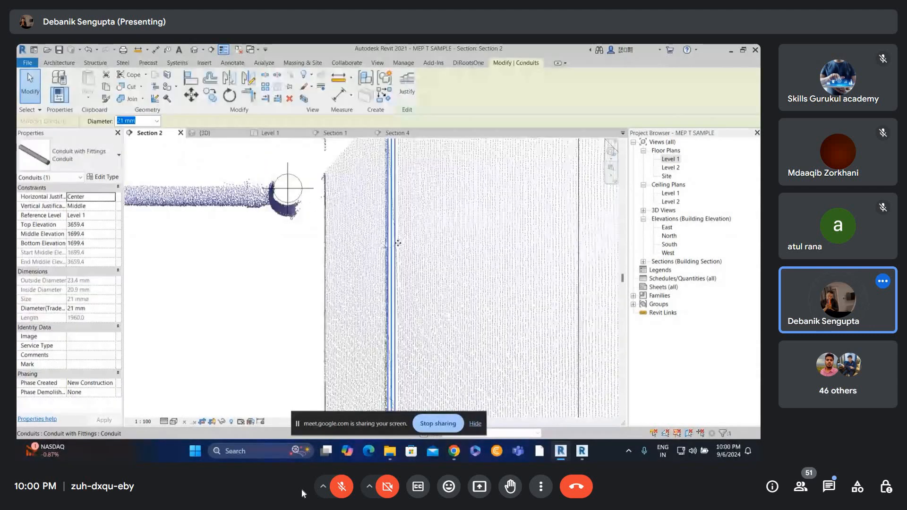
scroll(399, 243, up, 1)
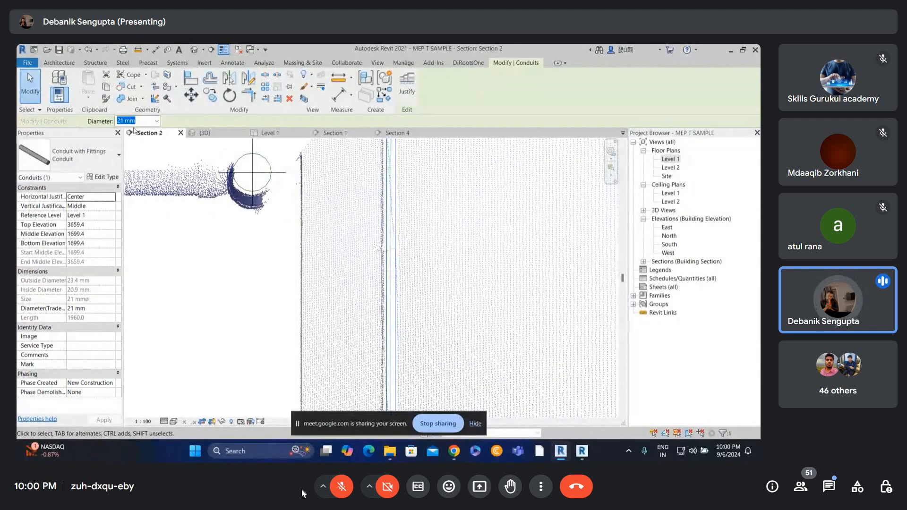
scroll(416, 251, up, 2)
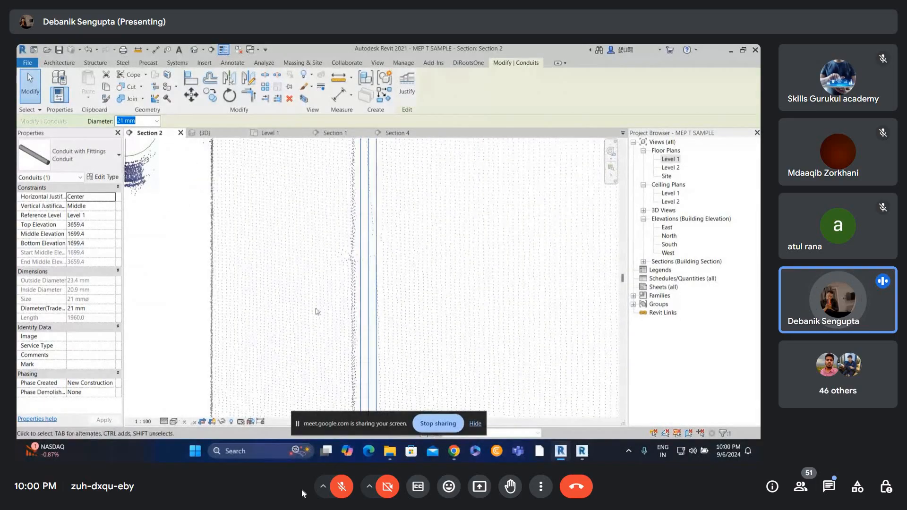
scroll(376, 315, up, 1)
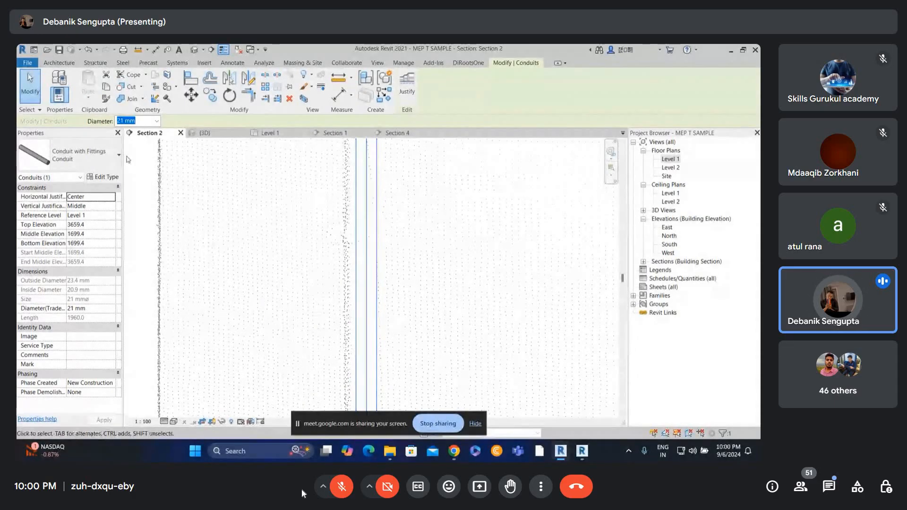
scroll(127, 121, down, 1)
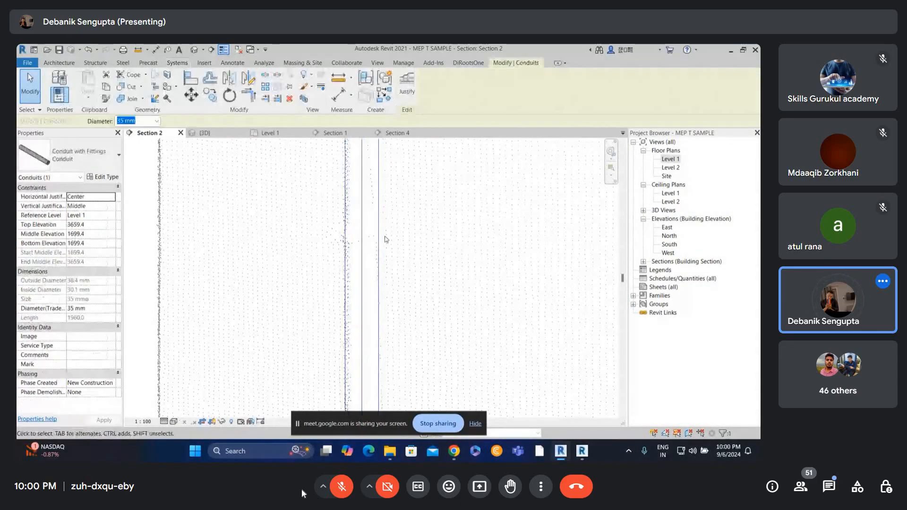
key(Escape)
scroll(396, 240, down, 5)
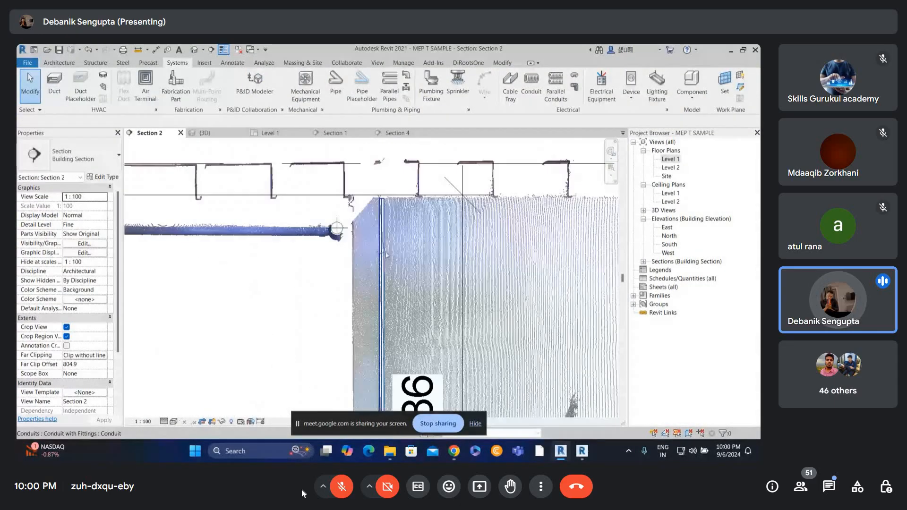
scroll(382, 198, down, 3)
Step: Widen the 3D section box around the vertical conduit to include more of the wall and the neighbouring pipe runs
click(205, 132)
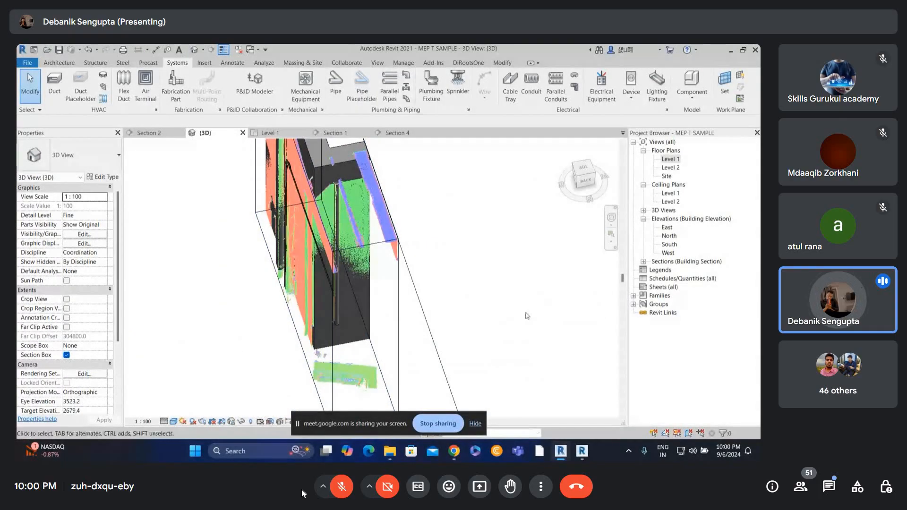
scroll(528, 316, down, 1)
click(429, 287)
drag(397, 242, 534, 228)
scroll(522, 229, down, 3)
drag(415, 246, 276, 283)
shift+middle_drag(410, 255, 530, 170)
scroll(384, 251, up, 3)
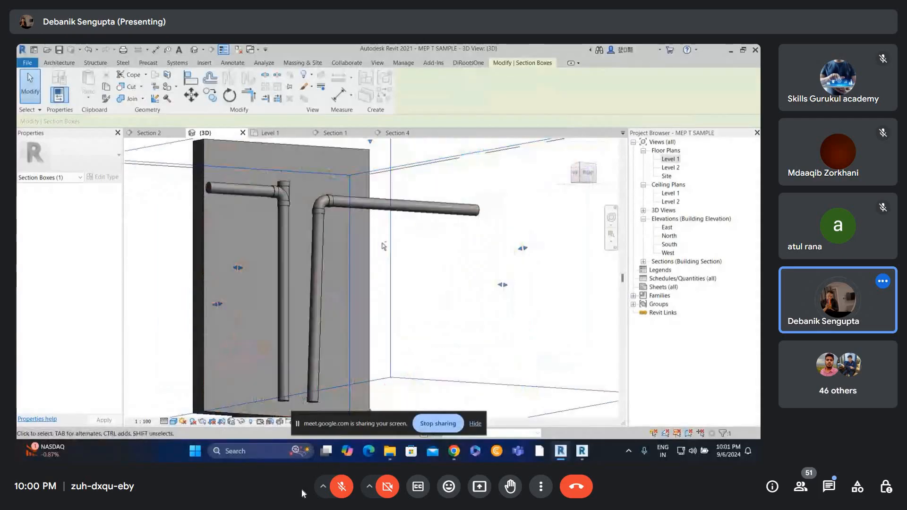
Step: Examine the lower end of the vertical conduit on the wall in 3D, finishing with the back view
shift+middle_drag(383, 246, 333, 236)
scroll(369, 223, down, 1)
shift+middle_drag(413, 227, 443, 300)
scroll(391, 273, down, 1)
scroll(328, 369, up, 1)
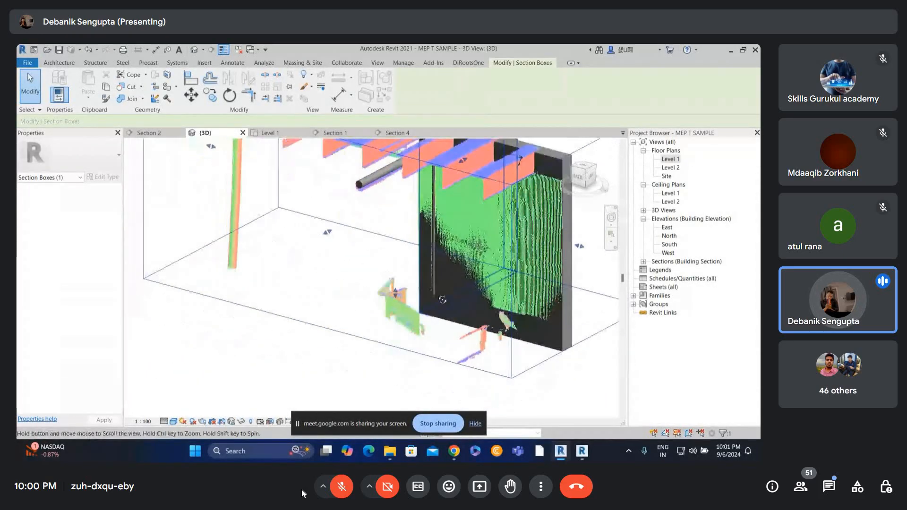
scroll(442, 300, up, 2)
click(443, 291)
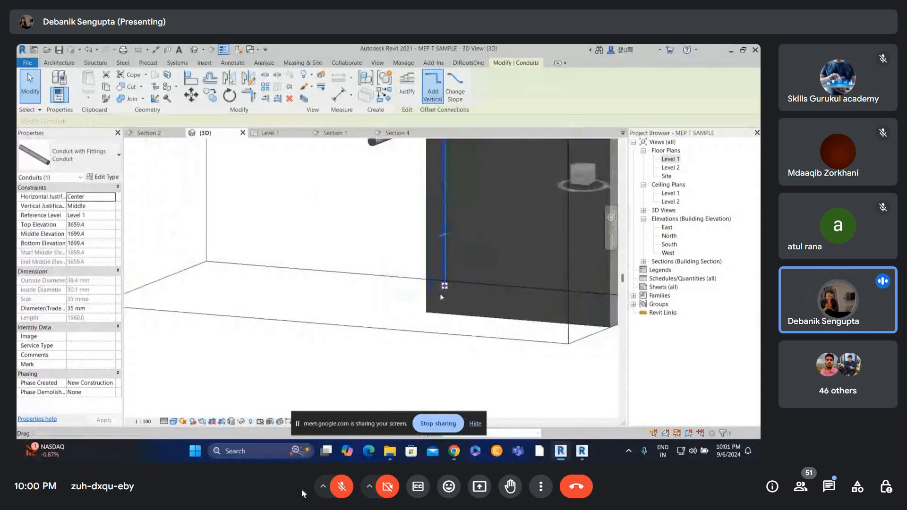
key(Escape)
shift+middle_drag(441, 292, 447, 284)
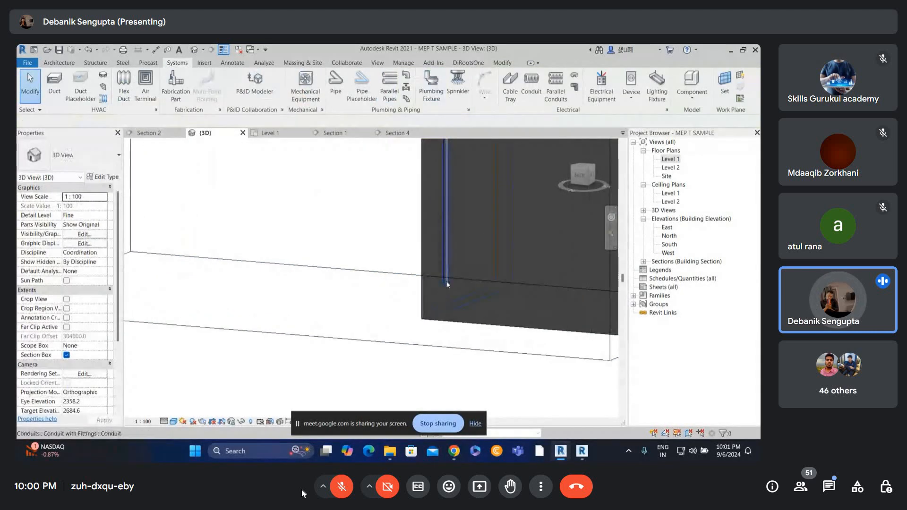
click(447, 284)
click(583, 177)
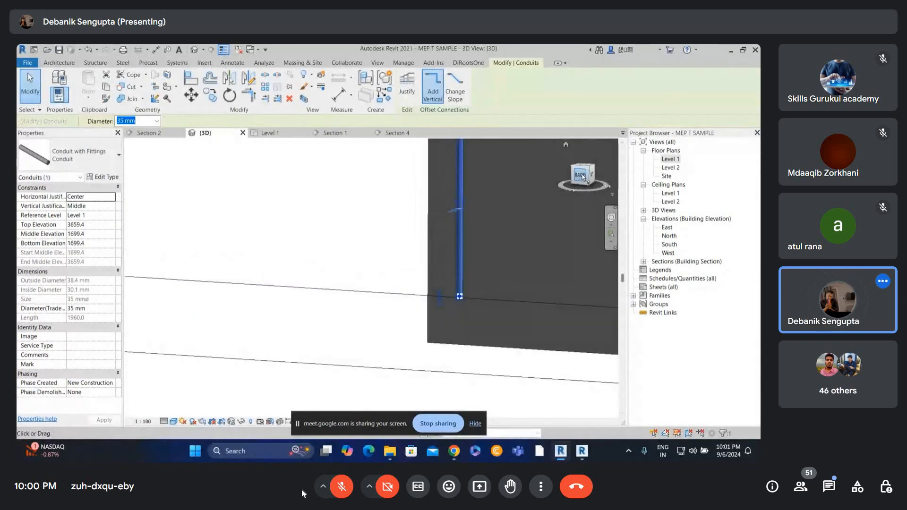
key(Escape)
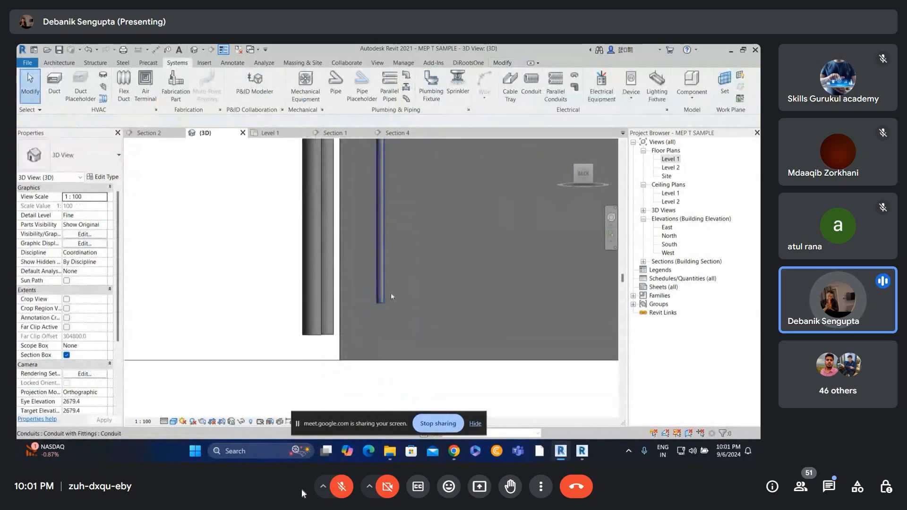
click(391, 297)
key(Escape)
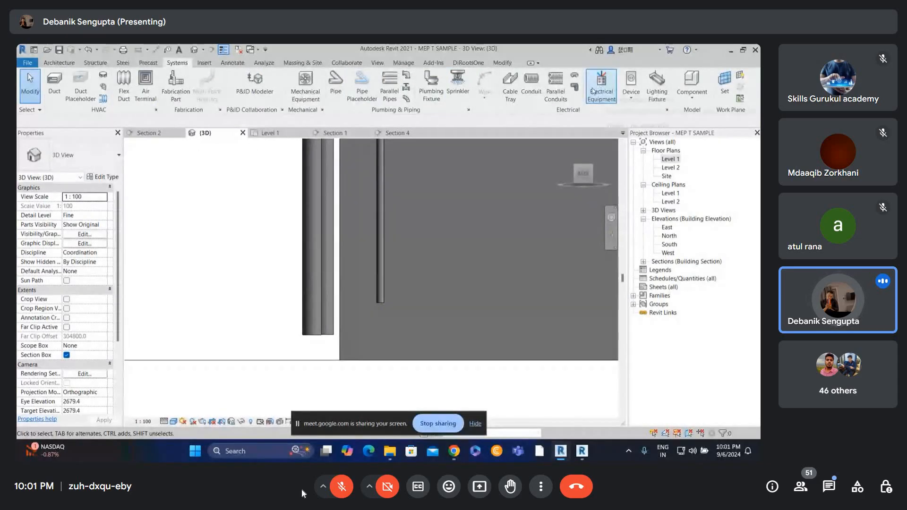
click(575, 87)
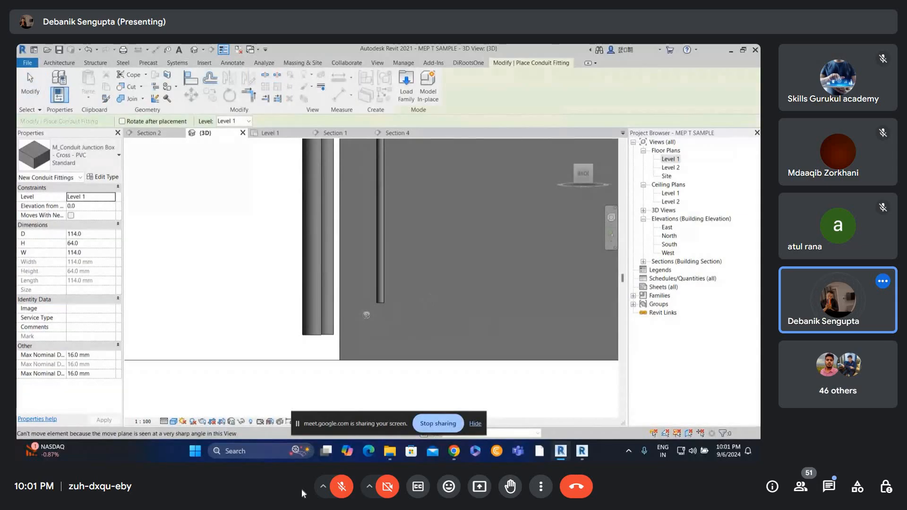
scroll(383, 307, up, 1)
key(Escape)
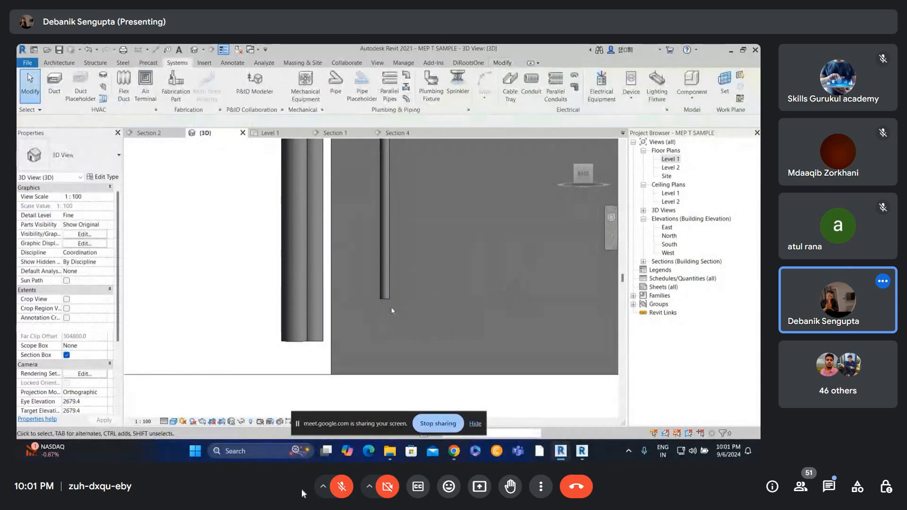
Step: Place an M_Conduit Junction Box - Cross - PVC fitting at the lower end of the vertical conduit in Section 2
click(388, 293)
double_click(669, 160)
scroll(305, 256, down, 1)
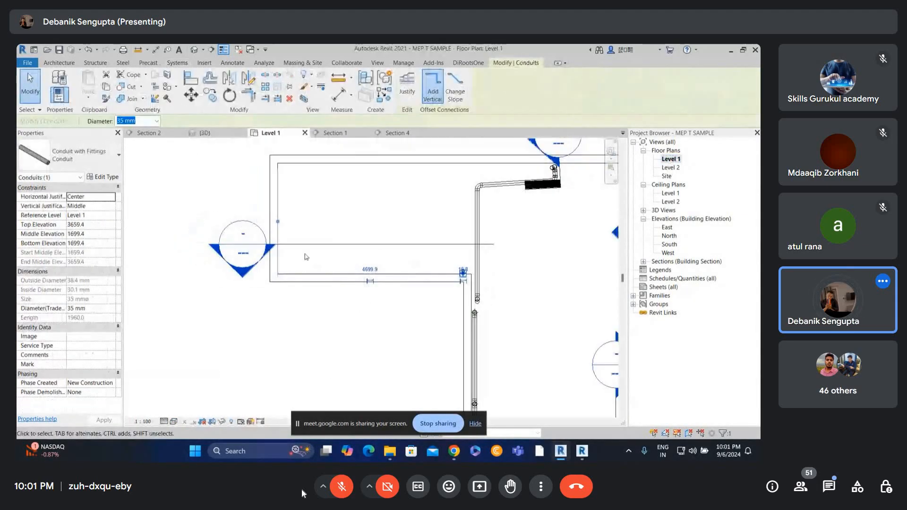
key(Escape)
double_click(243, 261)
scroll(308, 263, down, 1)
scroll(361, 277, up, 3)
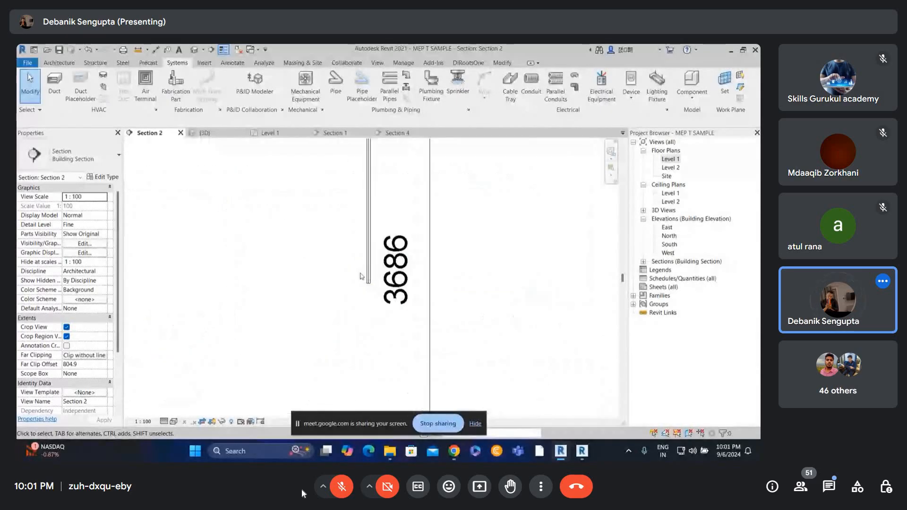
middle_drag(373, 260, 383, 227)
click(574, 88)
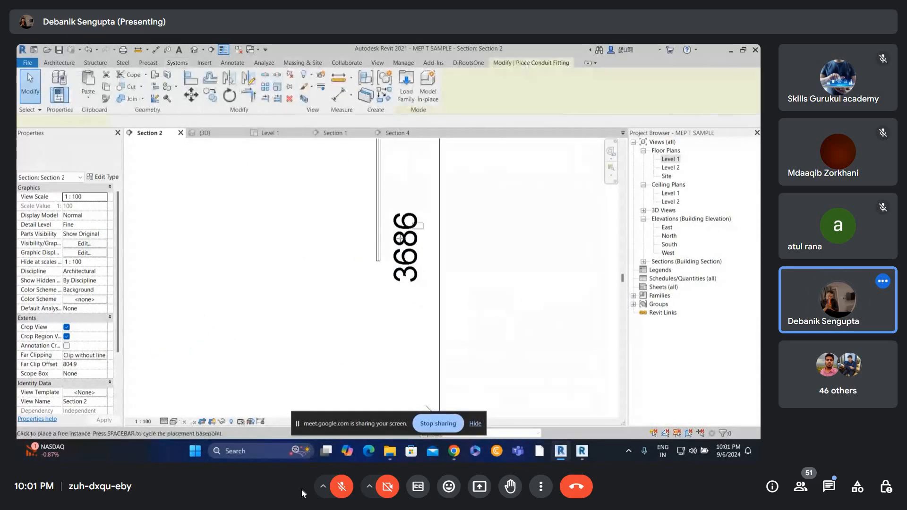
scroll(383, 260, up, 4)
key(Escape)
key(Escape)
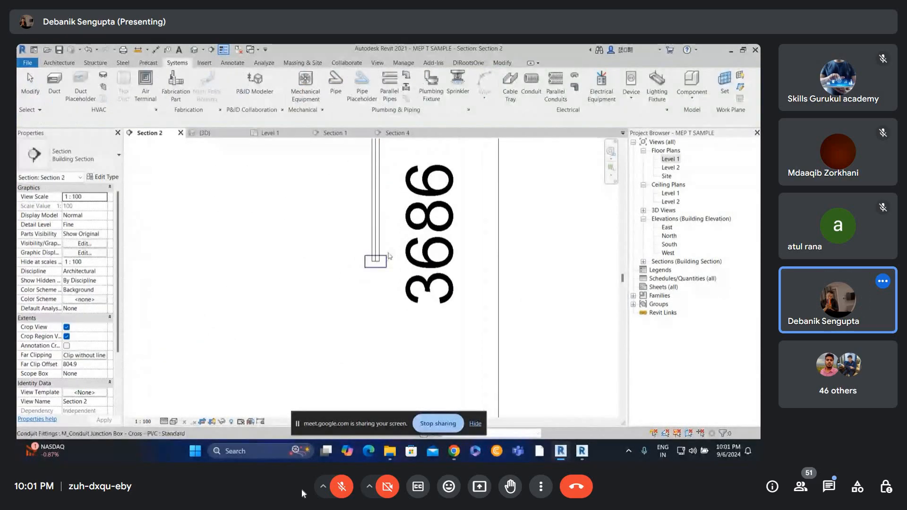
Step: Align the top edge of the junction box with the lower end of the vertical conduit
click(384, 258)
scroll(382, 260, up, 2)
key(a)
key(l)
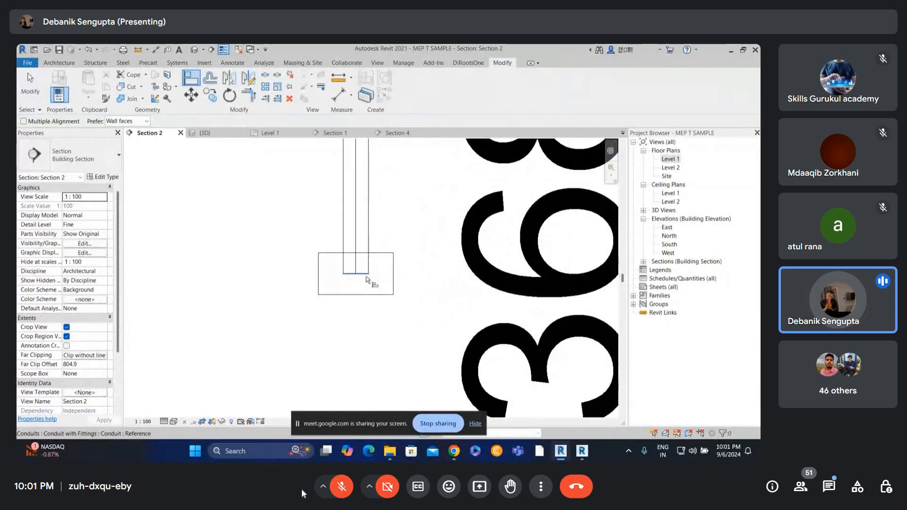
click(364, 274)
click(361, 253)
scroll(363, 267, up, 2)
key(Escape)
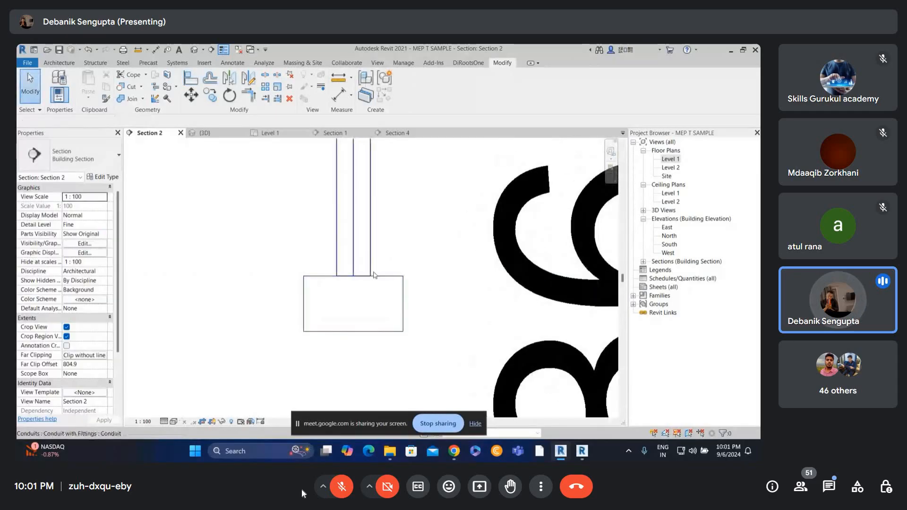
scroll(373, 274, down, 1)
click(371, 268)
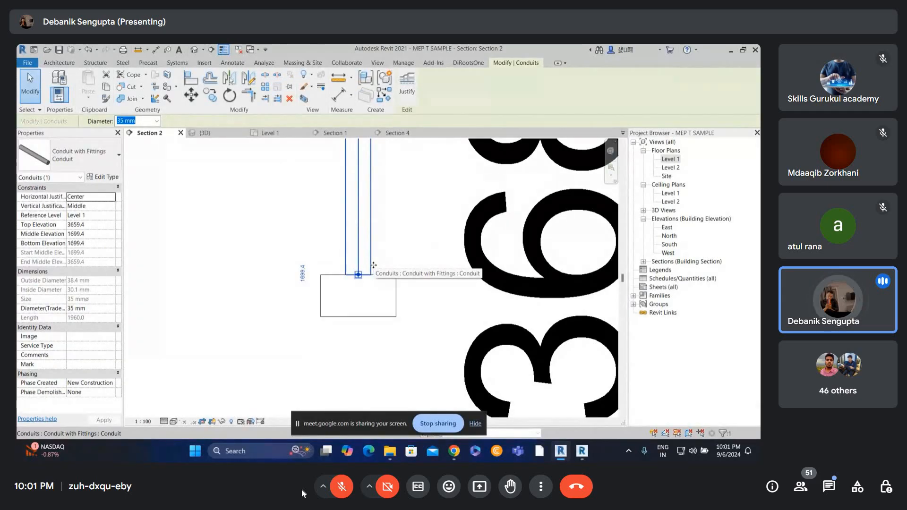
key(Escape)
key(a)
key(l)
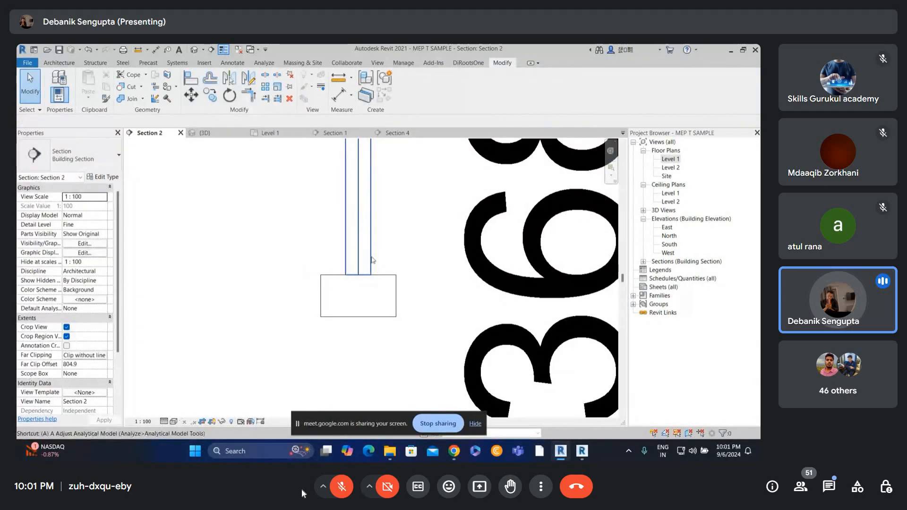
scroll(376, 256, up, 2)
key(Escape)
scroll(348, 286, down, 3)
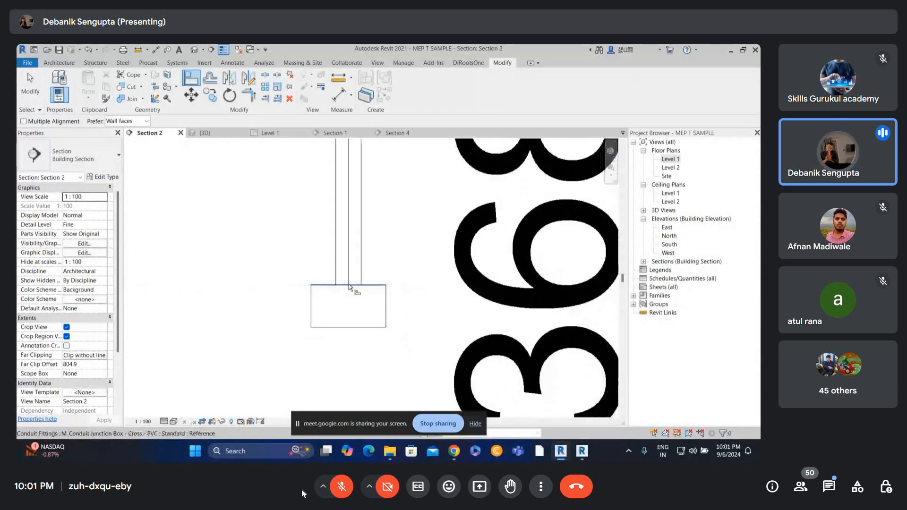
Step: Check the full run of the vertical conduit and its junction box against the scan in Section 2
middle_drag(362, 280, 364, 322)
scroll(363, 322, down, 5)
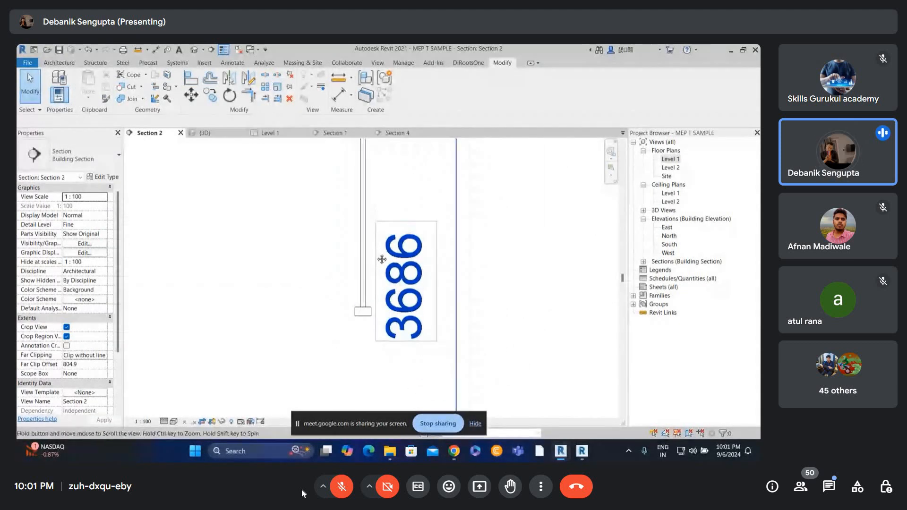
scroll(383, 236, up, 1)
click(377, 225)
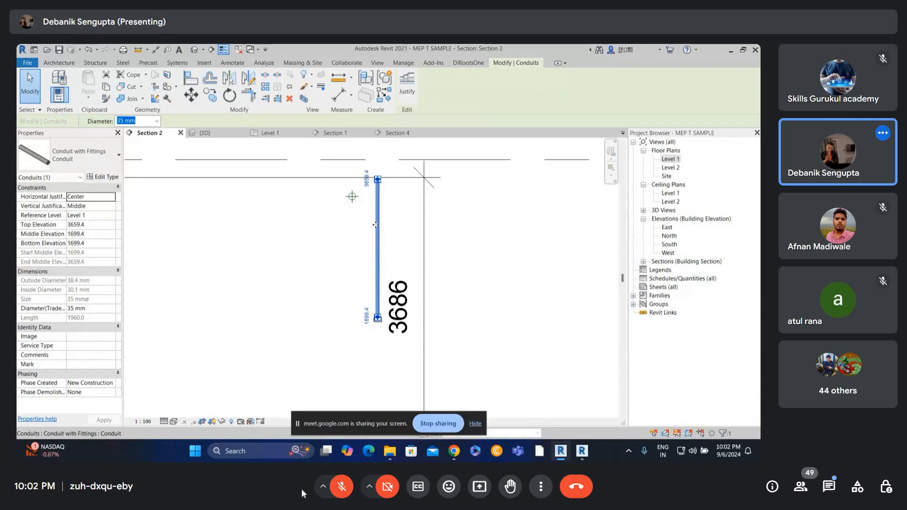
key(Escape)
scroll(388, 226, up, 3)
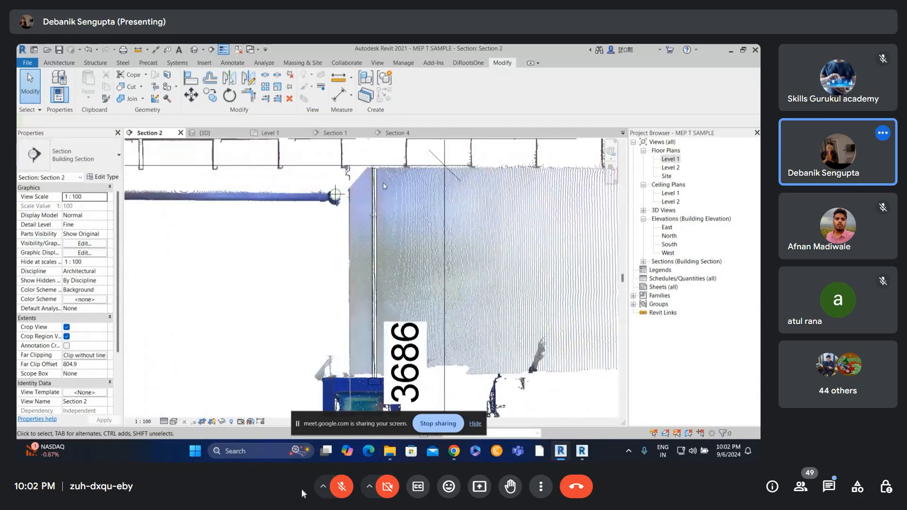
scroll(384, 186, down, 2)
Step: Align the near face of the junction box with the outer wall face in the 3D view
click(195, 50)
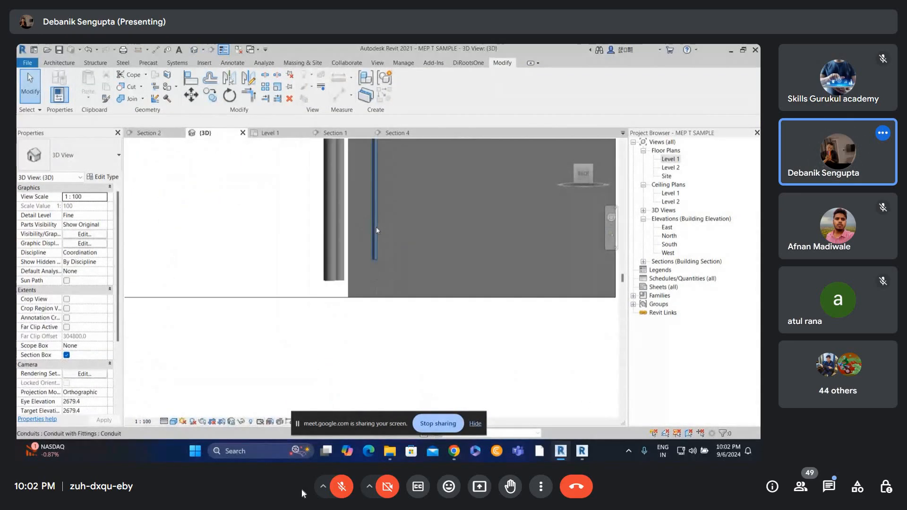
click(416, 287)
shift+middle_drag(416, 287, 427, 303)
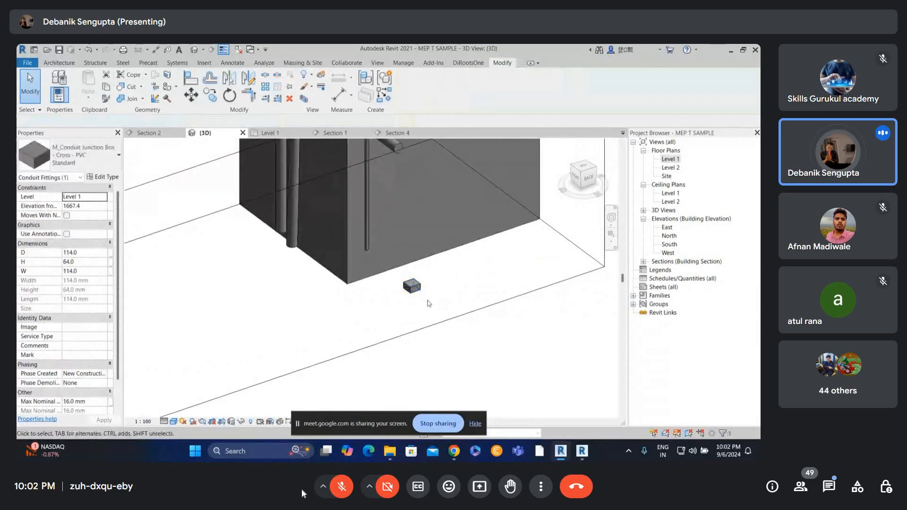
click(428, 303)
key(a)
key(l)
click(383, 268)
scroll(398, 278, up, 1)
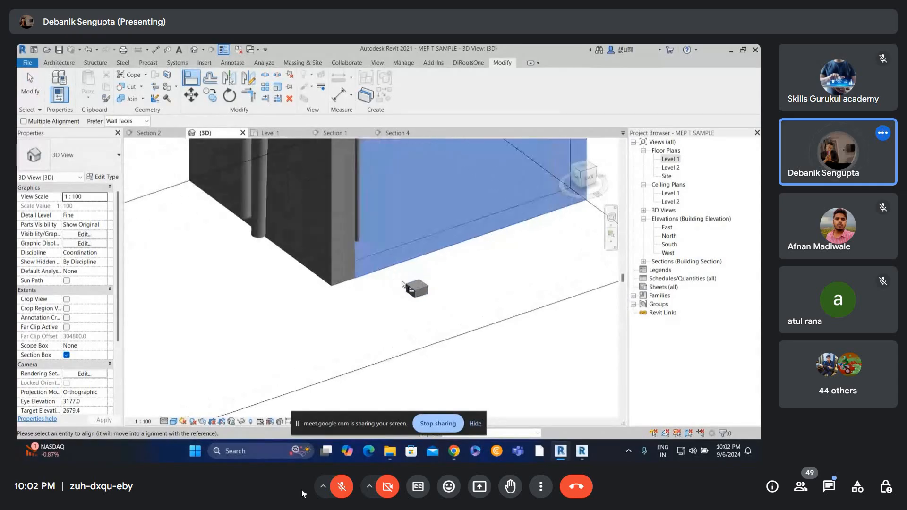
click(410, 282)
key(Escape)
scroll(371, 241, up, 1)
Step: Set the junction box's W dimension to 50 mm
click(365, 249)
shift+middle_drag(365, 249, 428, 265)
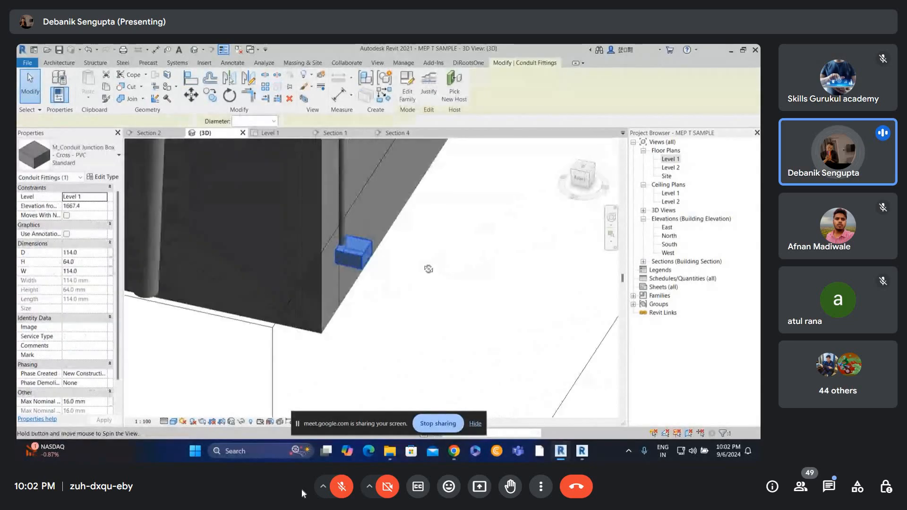
click(88, 271)
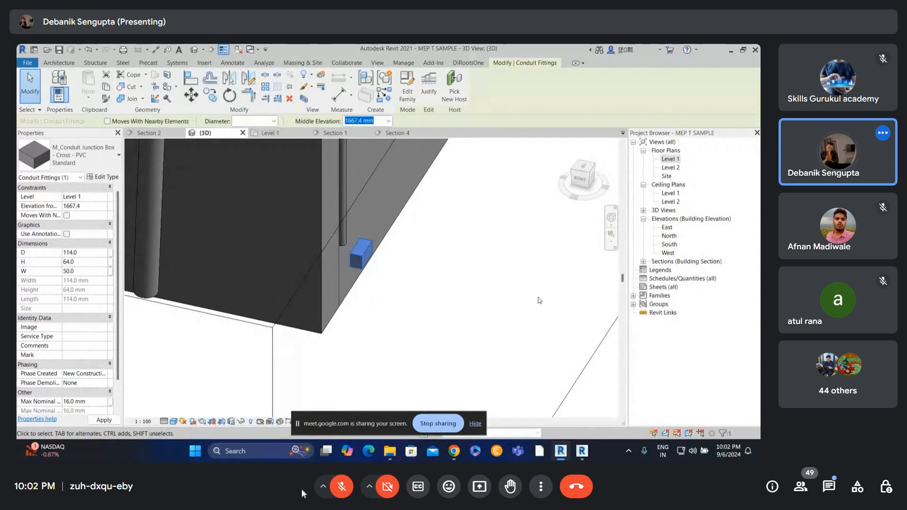
key(Escape)
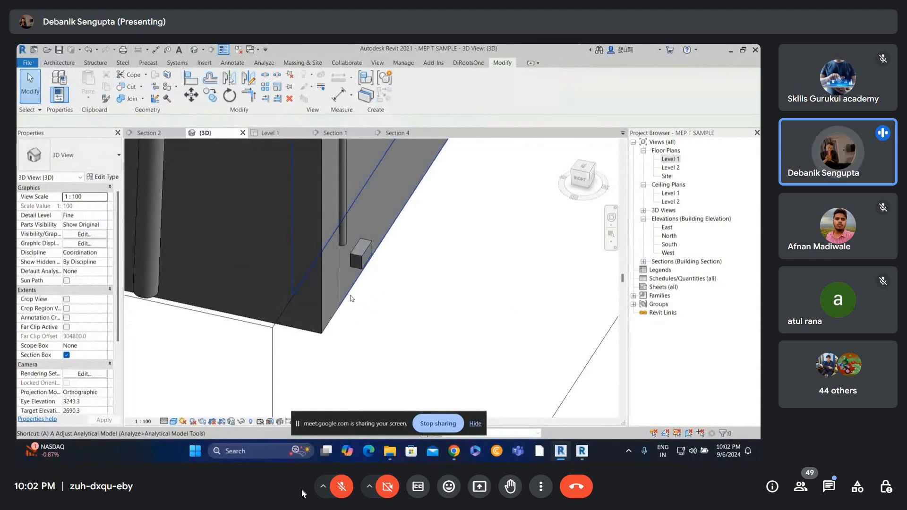
Step: Align the narrowed junction box's wall-side face with the outer wall face
key(l)
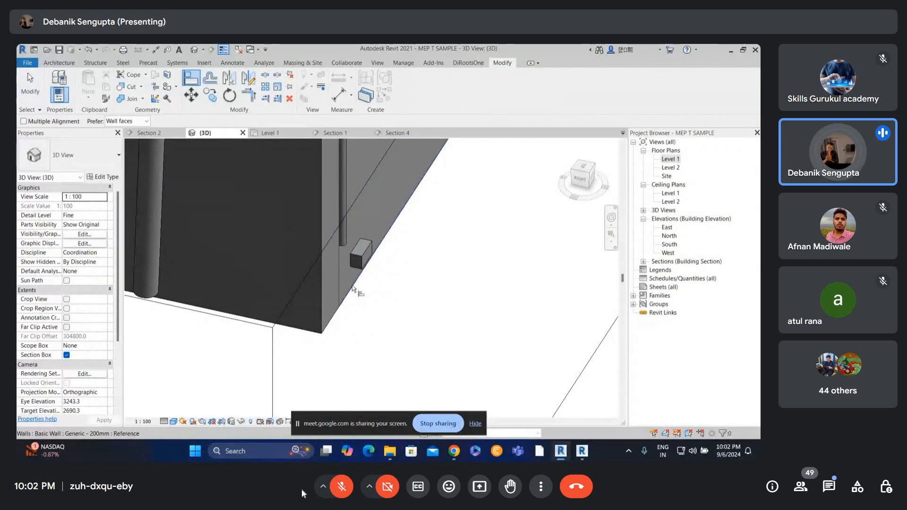
click(353, 279)
click(357, 249)
key(Escape)
key(Escape)
scroll(373, 206, down, 3)
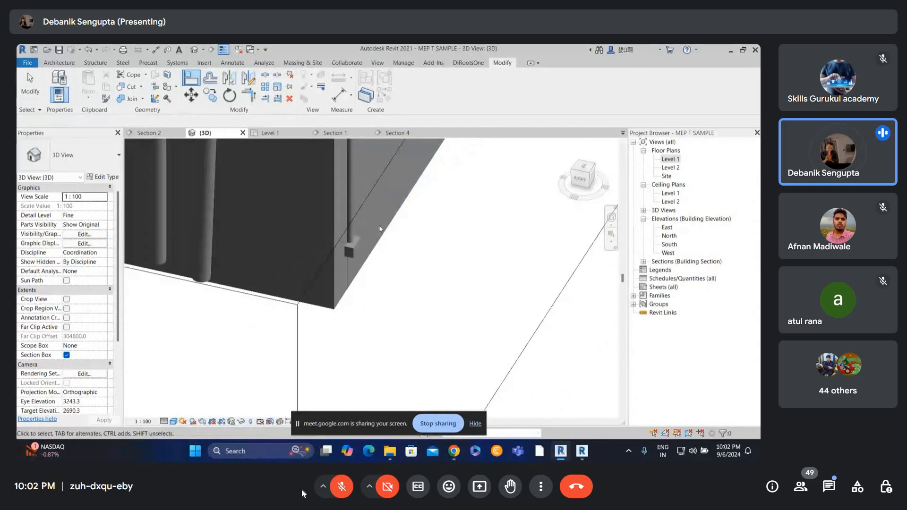
Step: Extend the 3D section box to take in the remaining walls and pipes, and undo the change
shift+middle_drag(401, 249, 356, 336)
scroll(320, 206, down, 1)
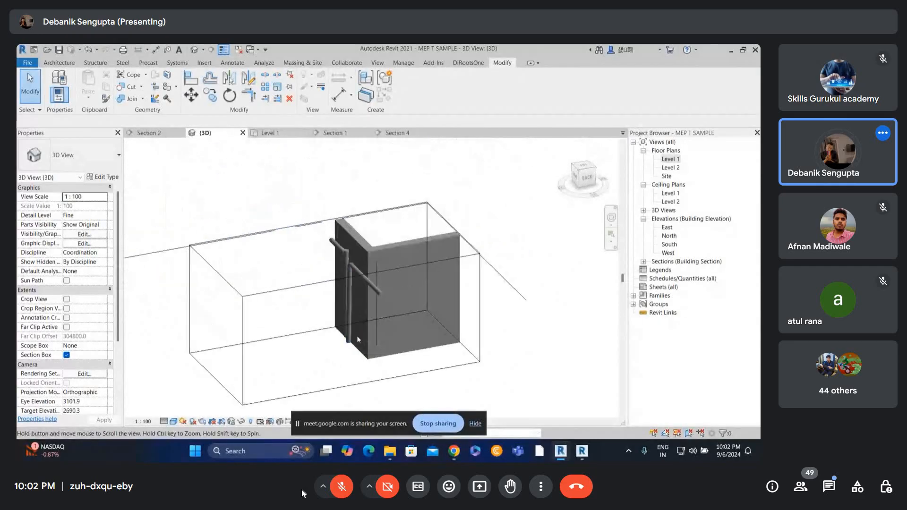
click(286, 230)
shift+middle_drag(312, 304, 217, 232)
drag(217, 229, 170, 206)
middle_drag(207, 222, 288, 234)
scroll(288, 233, up, 1)
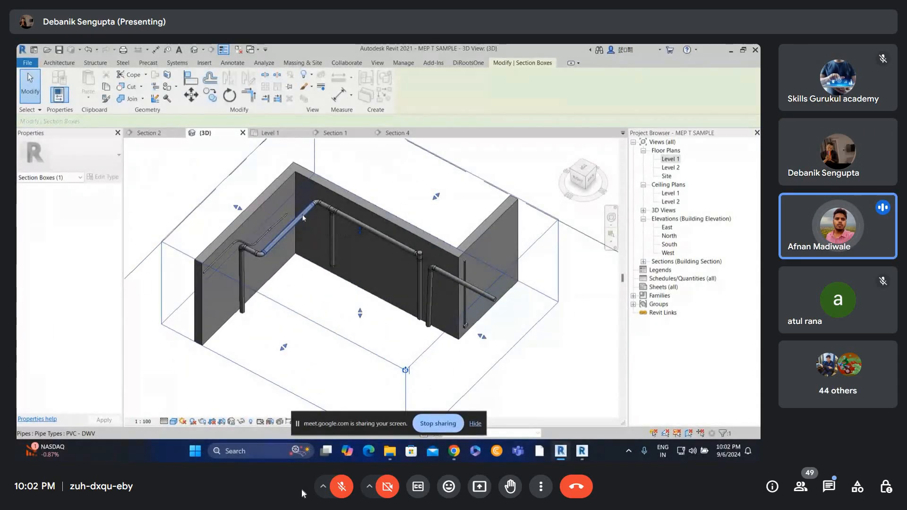
key(ctrl+z)
key(ctrl+z)
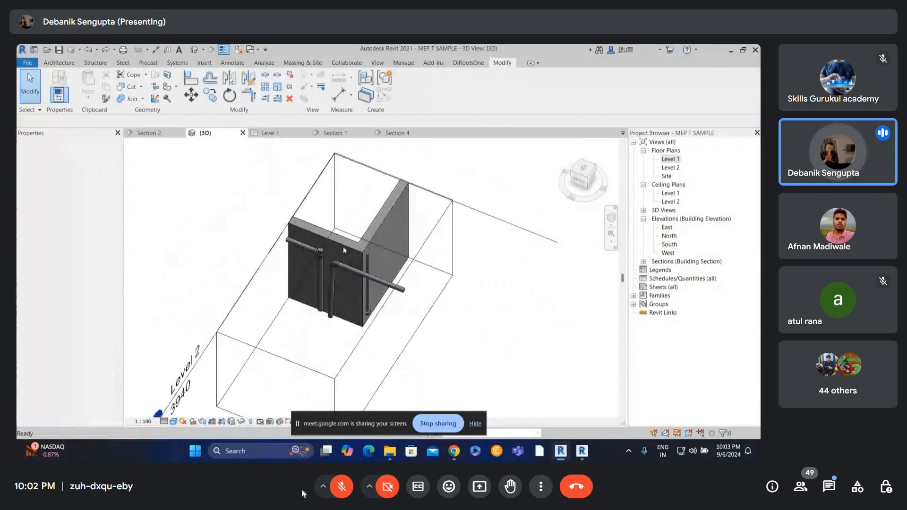
Step: Align the junction box at the foot of the vertical conduit with the outer wall face again
scroll(343, 247, up, 2)
key(a)
key(l)
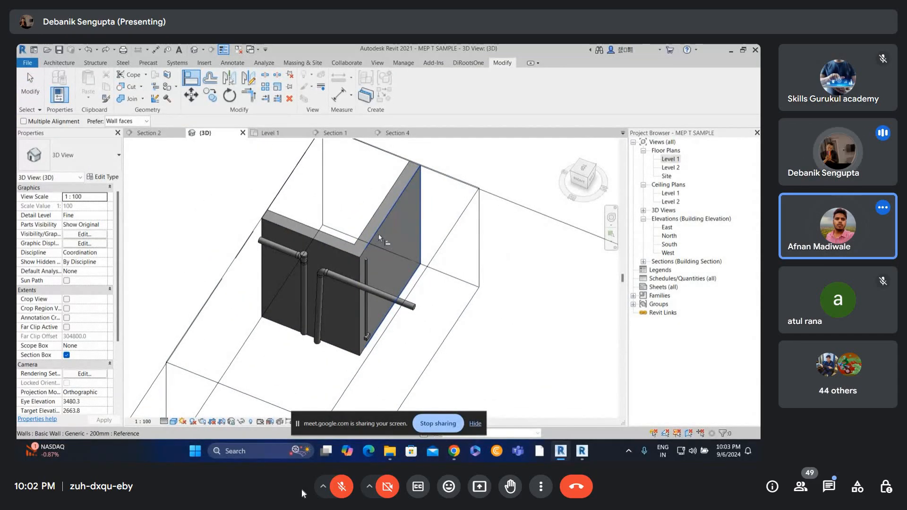
click(378, 234)
scroll(379, 370, up, 4)
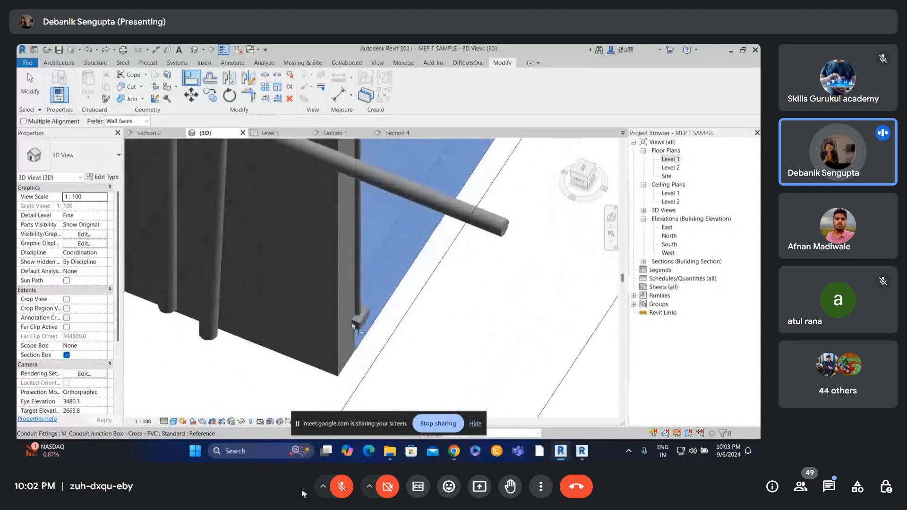
scroll(352, 325, up, 1)
click(352, 322)
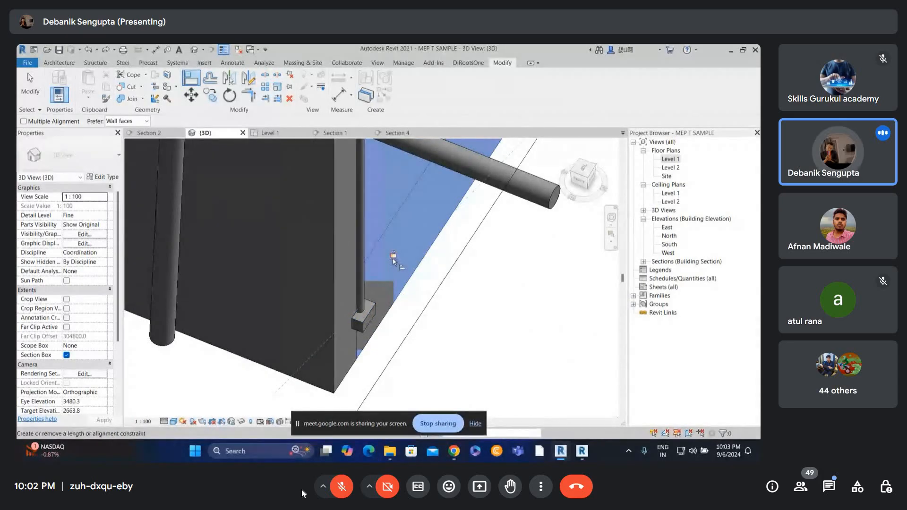
scroll(388, 276, down, 3)
key(Escape)
key(Escape)
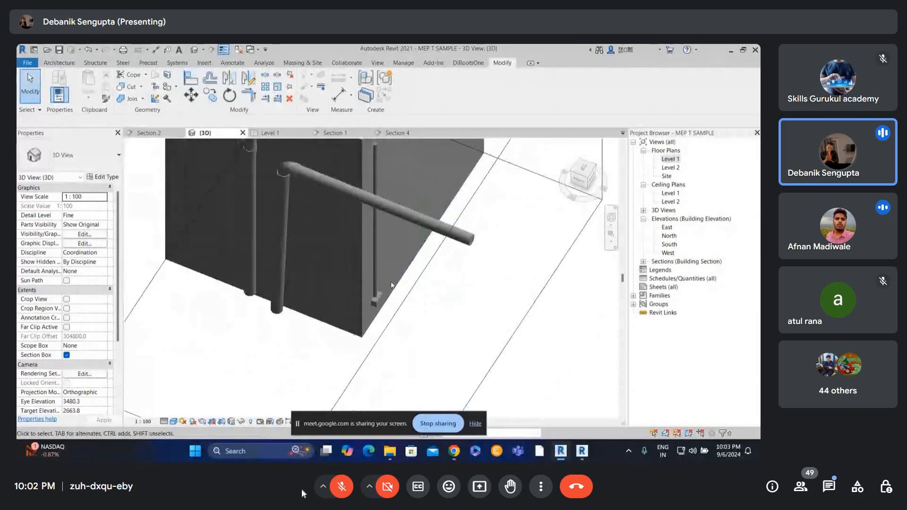
middle_drag(391, 285, 399, 355)
key(a)
key(l)
click(390, 188)
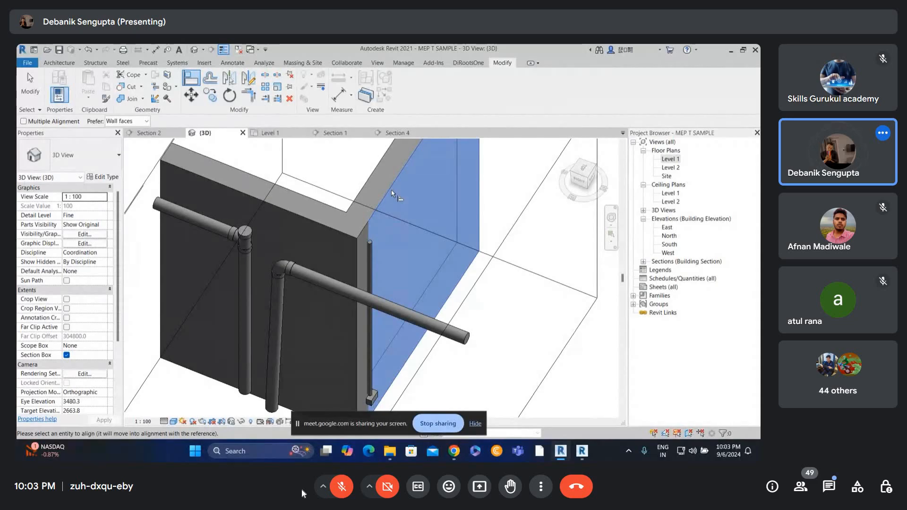
scroll(391, 233, down, 2)
key(Escape)
key(Escape)
Step: Examine the junction box and the vertical runs around the wall corner against the point cloud in 3D
scroll(385, 339, up, 3)
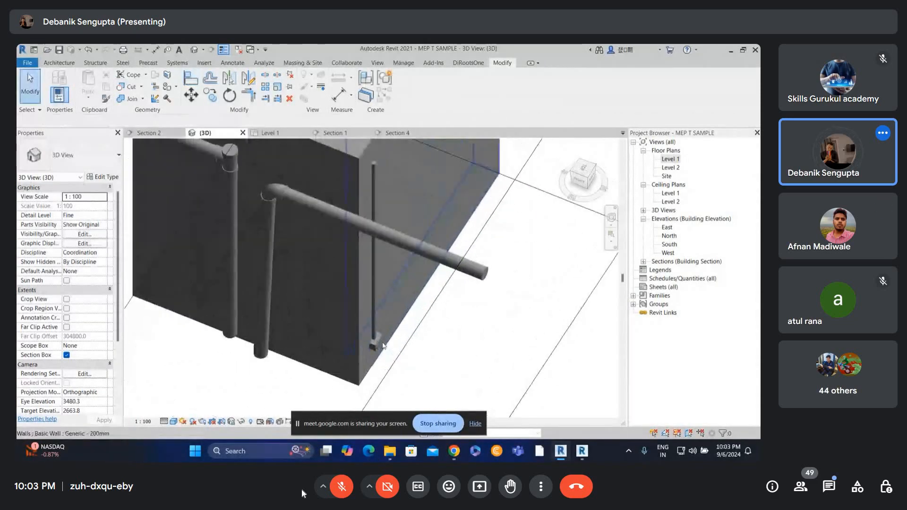
click(379, 345)
shift+middle_drag(380, 345, 439, 206)
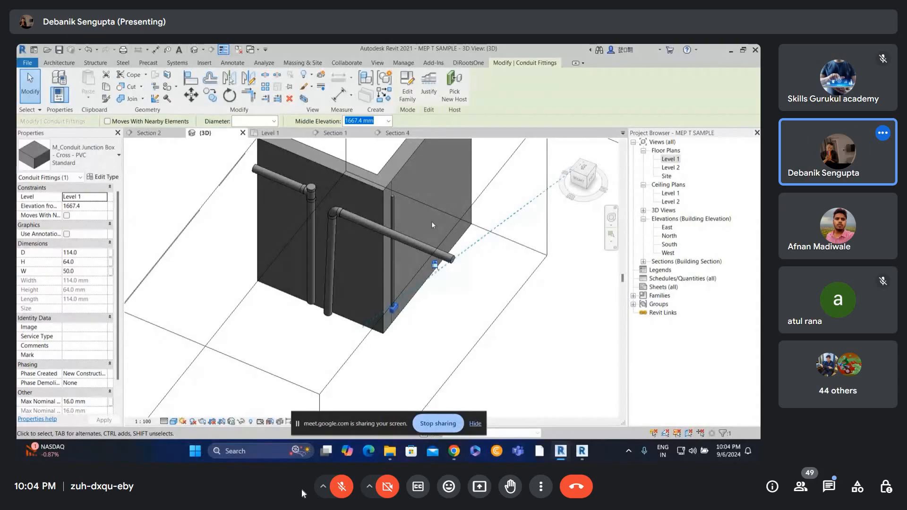
key(Escape)
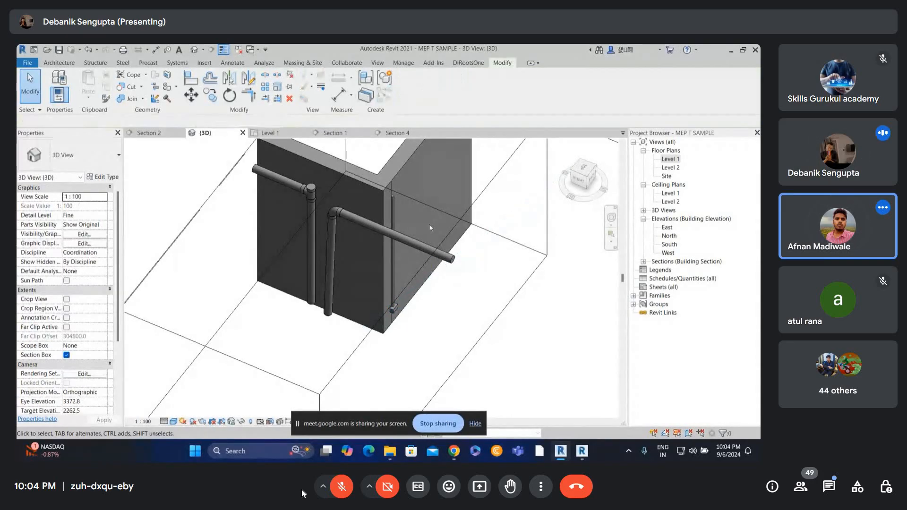
mouse_move(429, 224)
shift+middle_down()
mouse_move(421, 246)
mouse_move(373, 250)
mouse_move(474, 180)
shift+middle_up()
scroll(377, 244, up, 6)
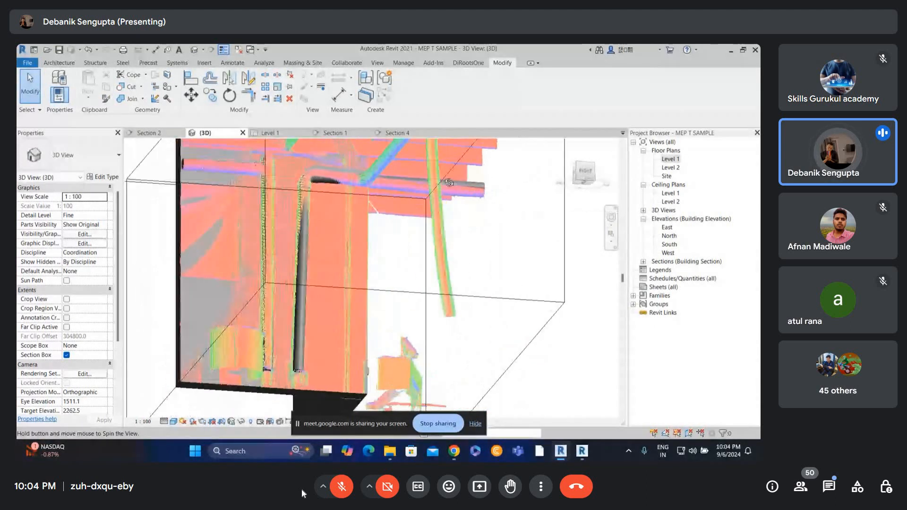
scroll(377, 244, down, 5)
shift+middle_drag(374, 251, 355, 297)
scroll(361, 200, up, 2)
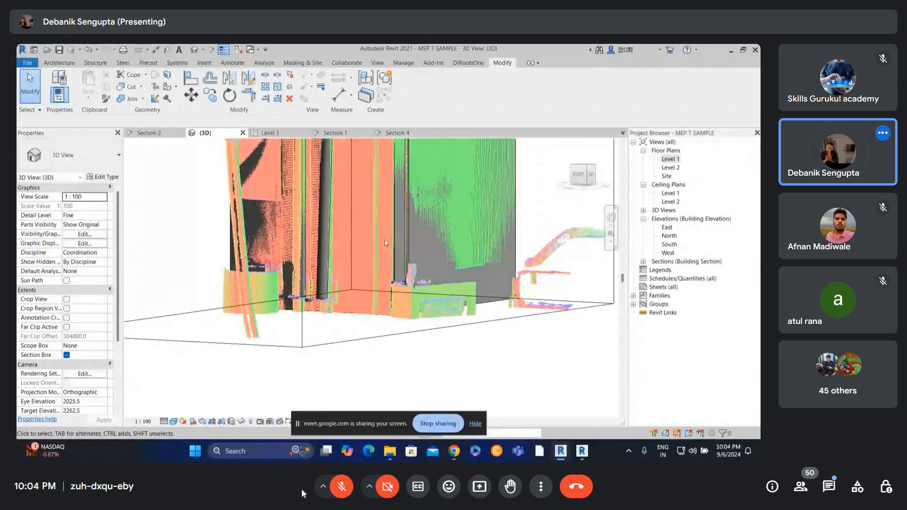
Step: Copy the 35 mm vertical conduit toward the adjoining wall face around the corner
click(412, 225)
scroll(407, 234, up, 3)
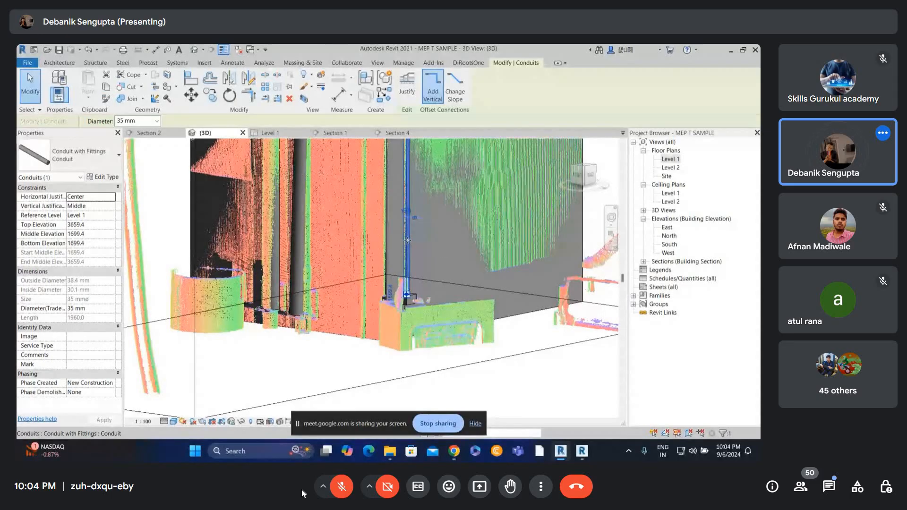
drag(407, 240, 383, 265)
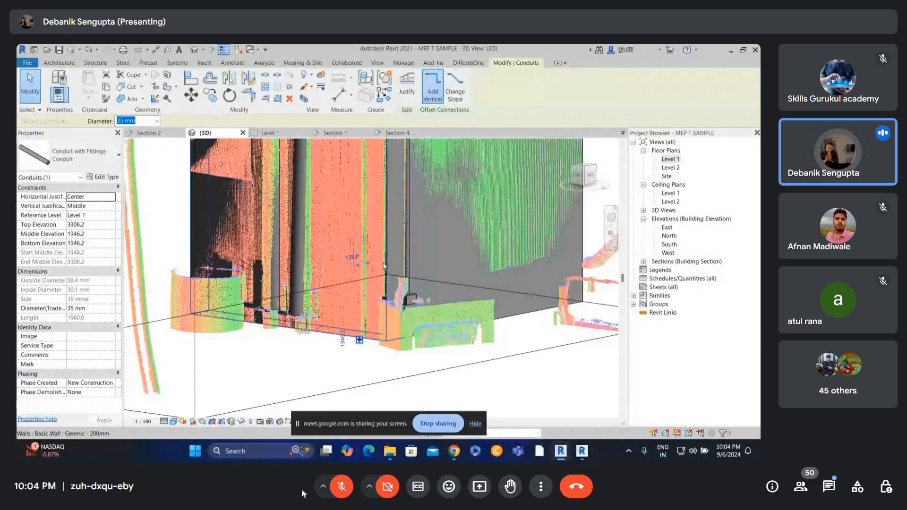
Step: Shift the copied conduit clear of the wall corner, working in the back view of the 3D model
key(Escape)
key(f)
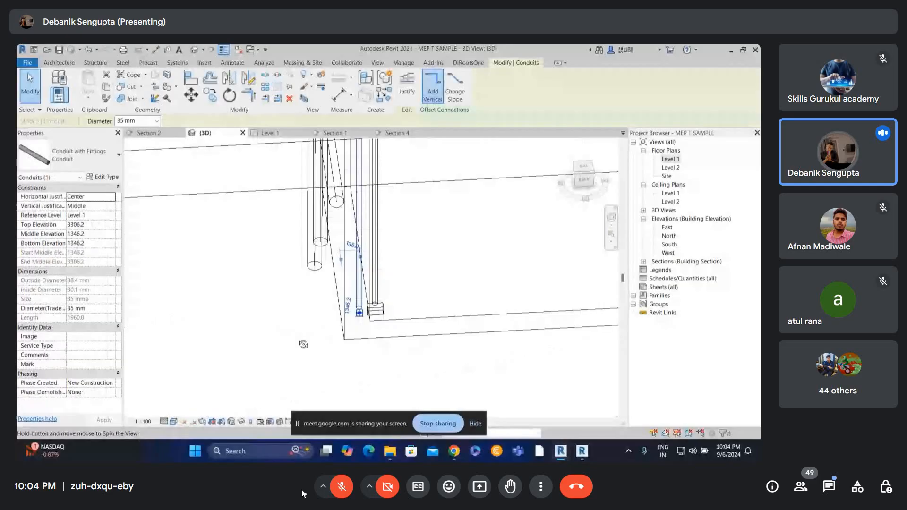
shift+middle_drag(303, 344, 297, 352)
click(584, 179)
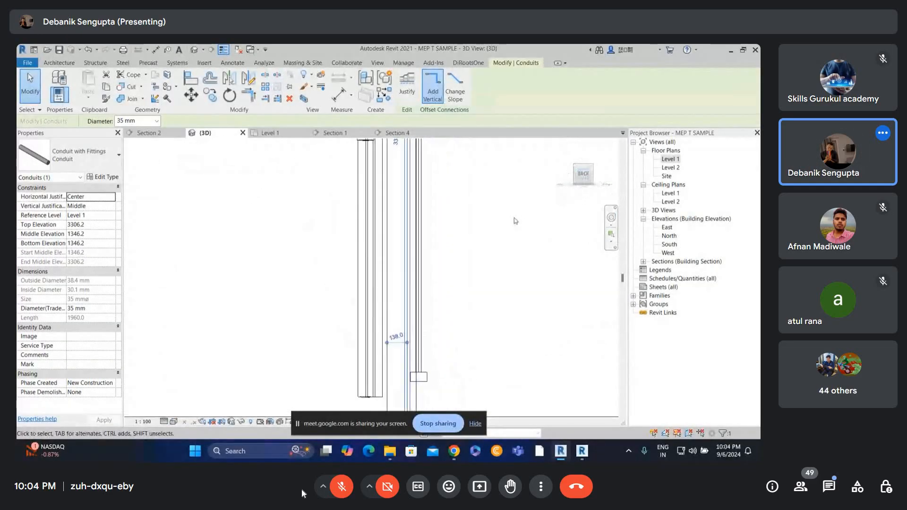
key(Escape)
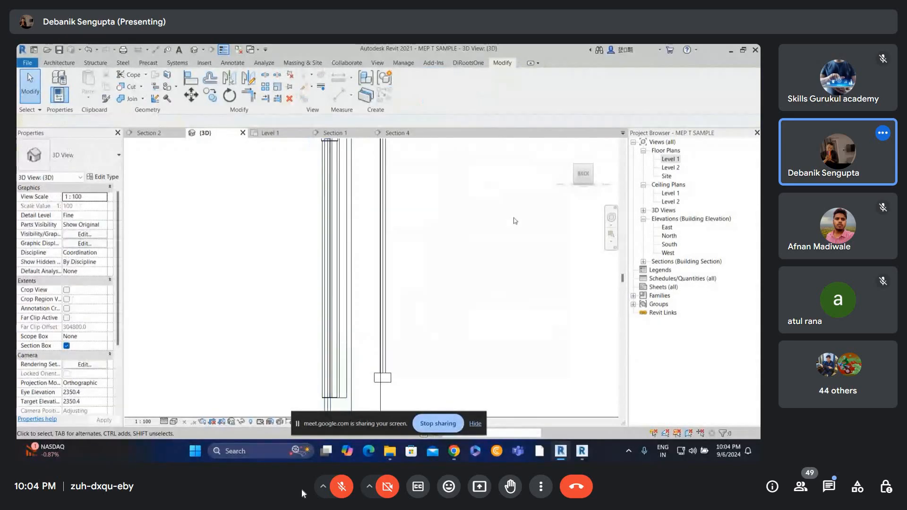
click(324, 413)
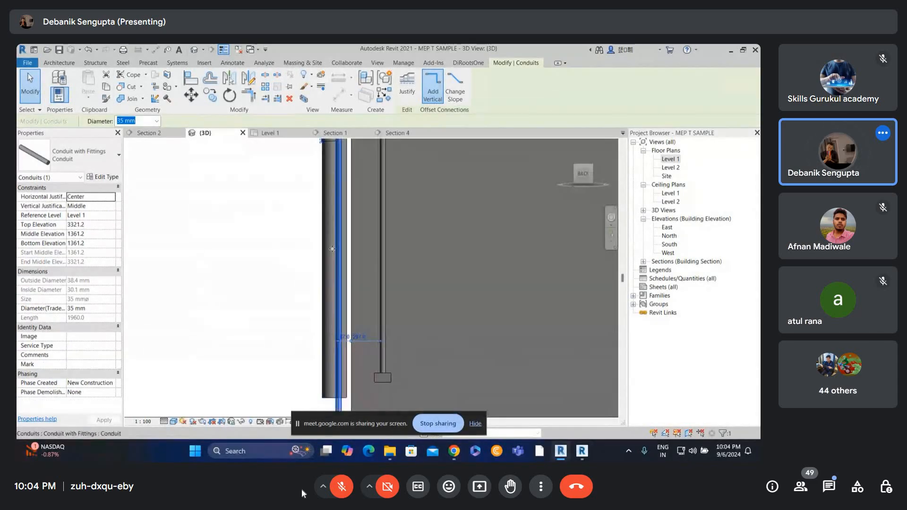
mouse_move(333, 249)
shift+middle_down()
mouse_move(323, 191)
mouse_move(342, 244)
shift+middle_up()
Step: Open the Section 1 view from its section mark in the Level 1 floor plan
double_click(671, 159)
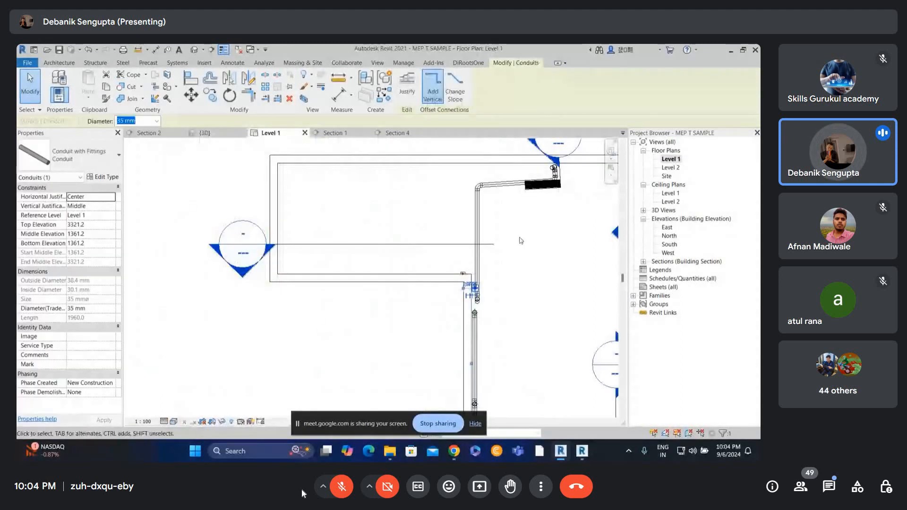
scroll(492, 268, down, 2)
scroll(496, 271, up, 3)
scroll(481, 256, down, 1)
key(Escape)
middle_drag(609, 282, 504, 273)
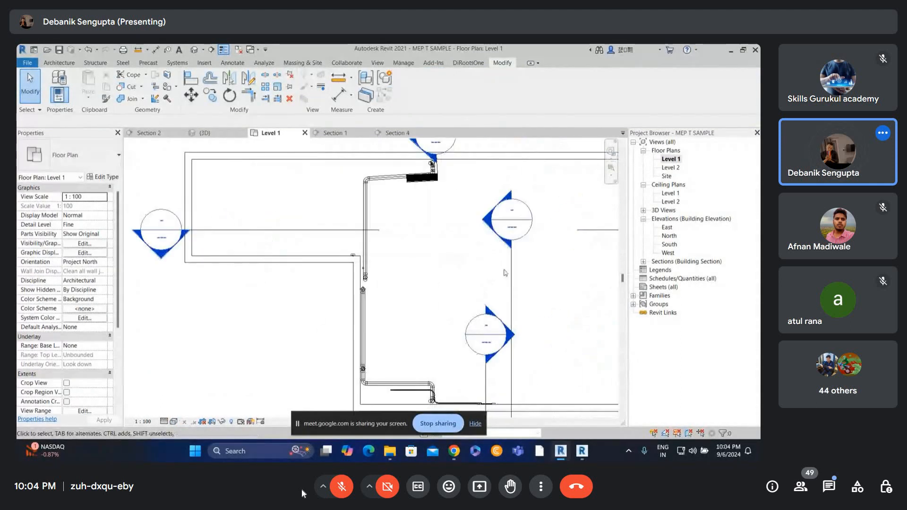
drag(513, 267, 384, 251)
double_click(387, 205)
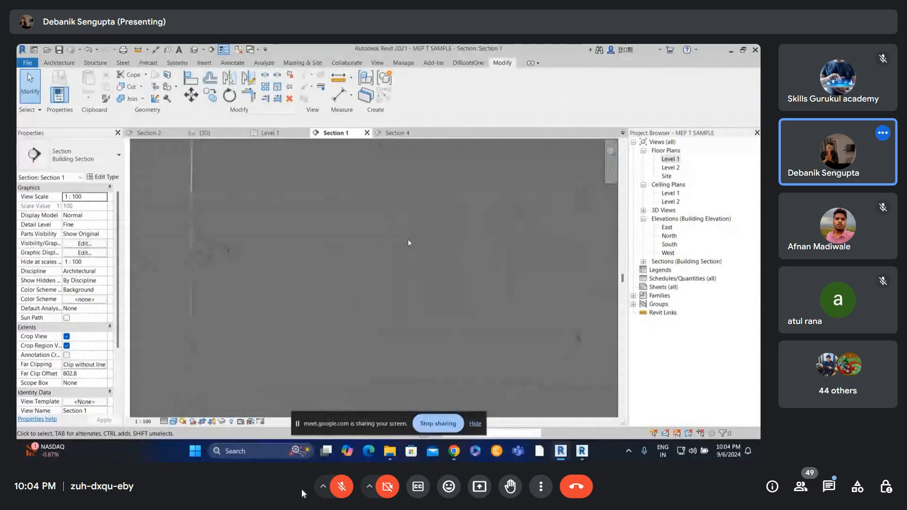
Step: Nudge the copied vertical conduit sideways toward the scanned conduit in Section 1
scroll(484, 261, up, 6)
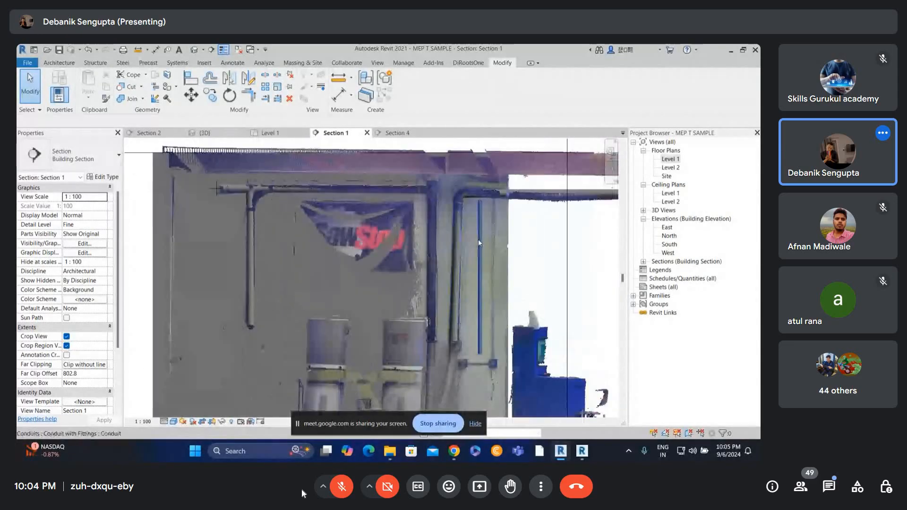
click(482, 225)
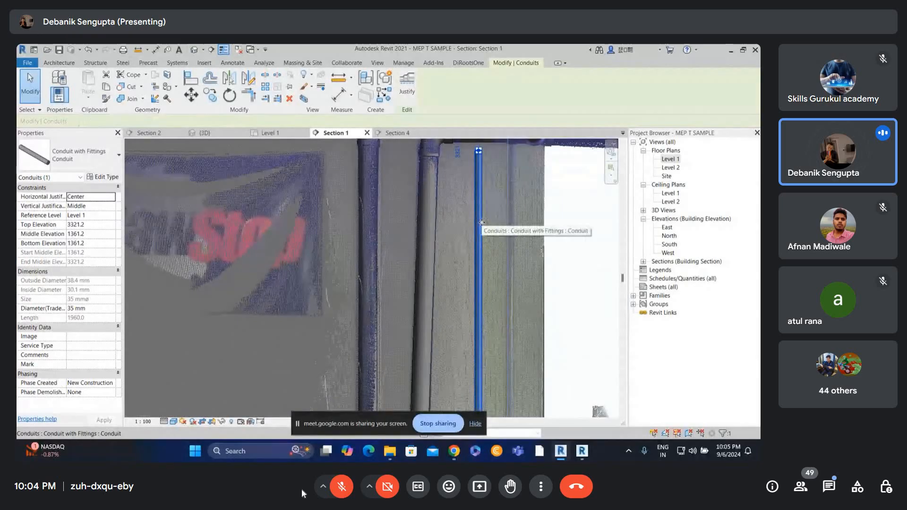
key(Right)
key(Right)
key(Right)
key(Right)
key(Right)
scroll(487, 224, down, 4)
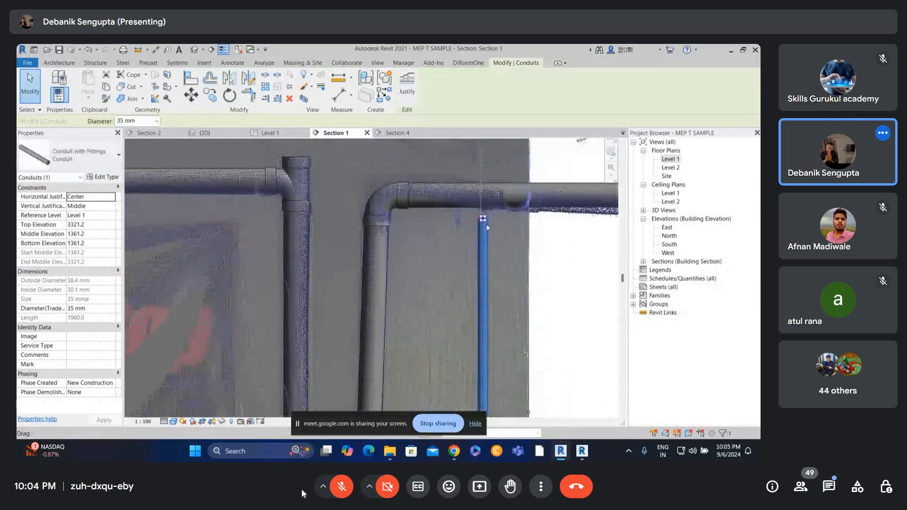
Step: Show Section 1 as wireframe and nudge the copied conduit down to a bottom elevation of 1358.7 mm
key(w)
key(f)
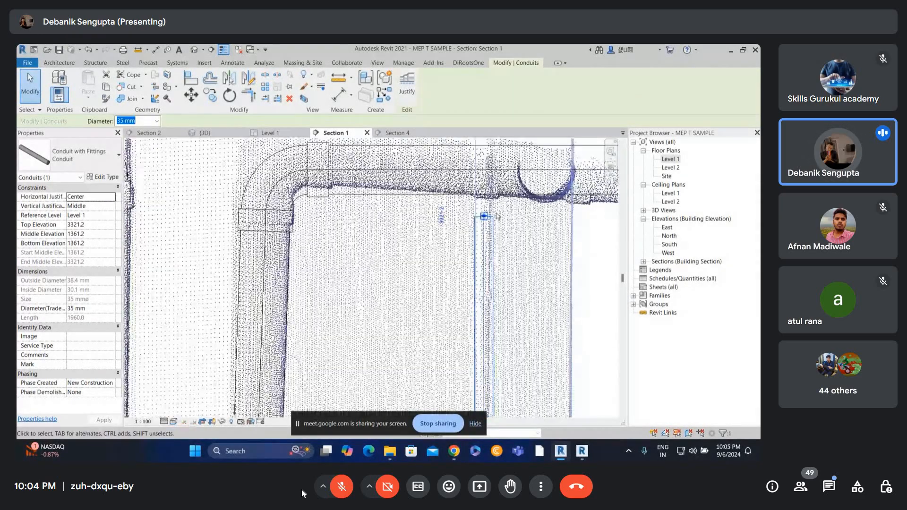
key(Escape)
click(487, 279)
middle_drag(487, 279, 466, 158)
scroll(473, 159, up, 1)
key(Down)
key(Down)
key(Down)
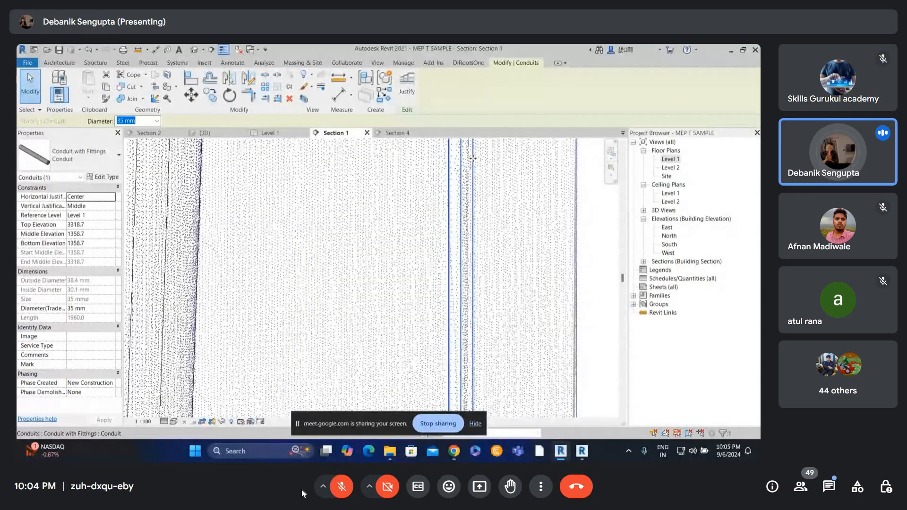
Step: Nudge the copied vertical conduit to a bottom elevation of 1353.7 mm in Section 1
key(Left)
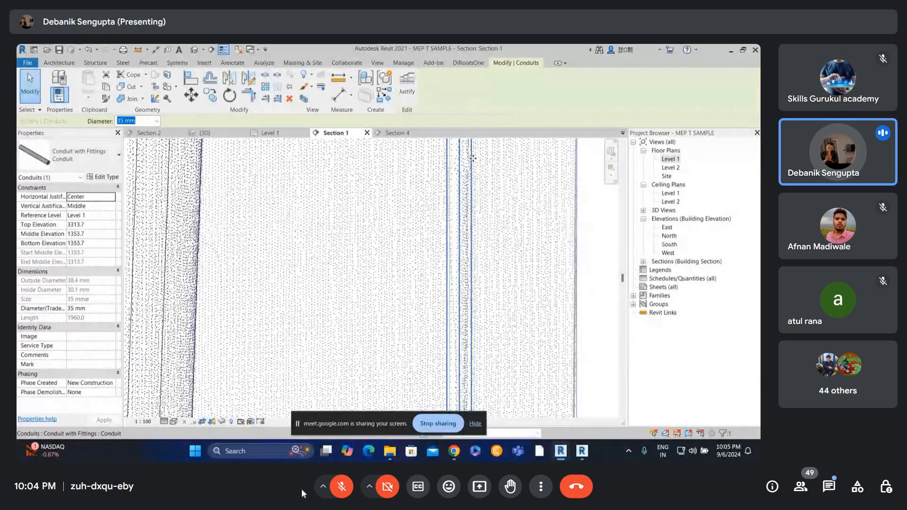
scroll(473, 158, down, 1)
middle_drag(473, 158, 467, 252)
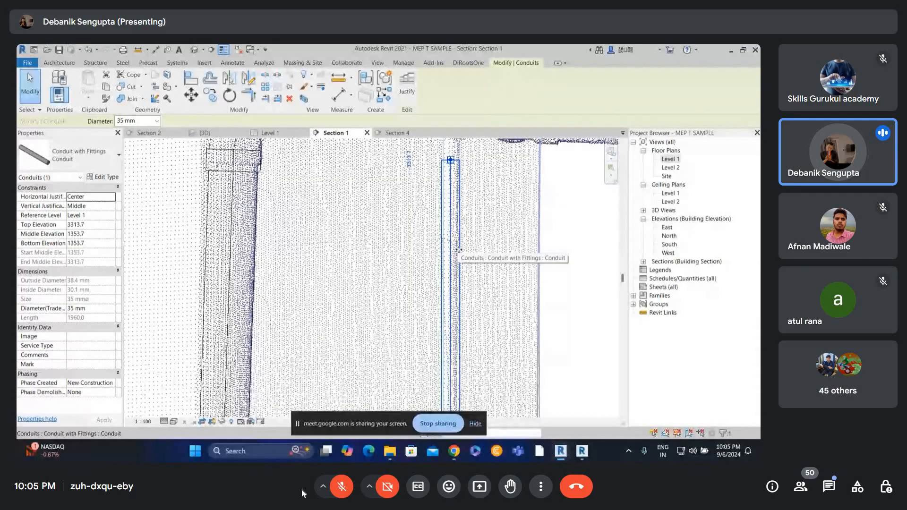
middle_drag(447, 259, 448, 268)
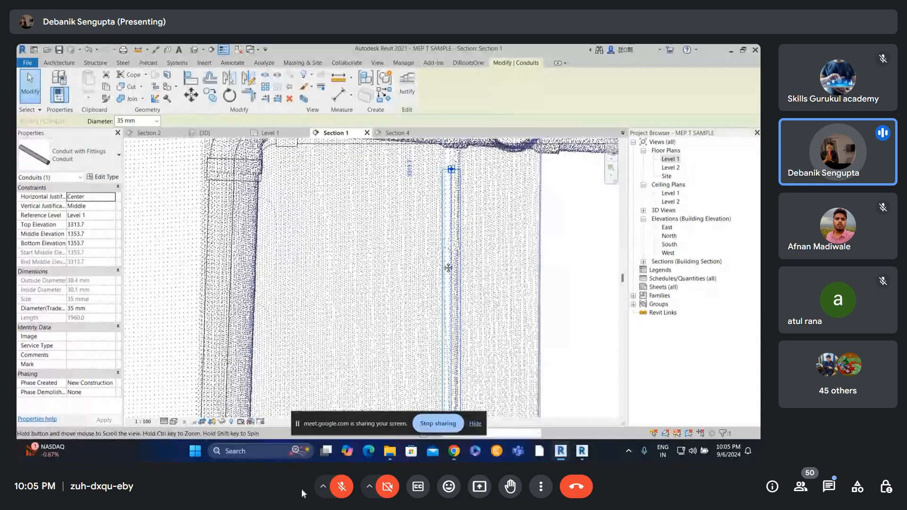
scroll(448, 268, up, 5)
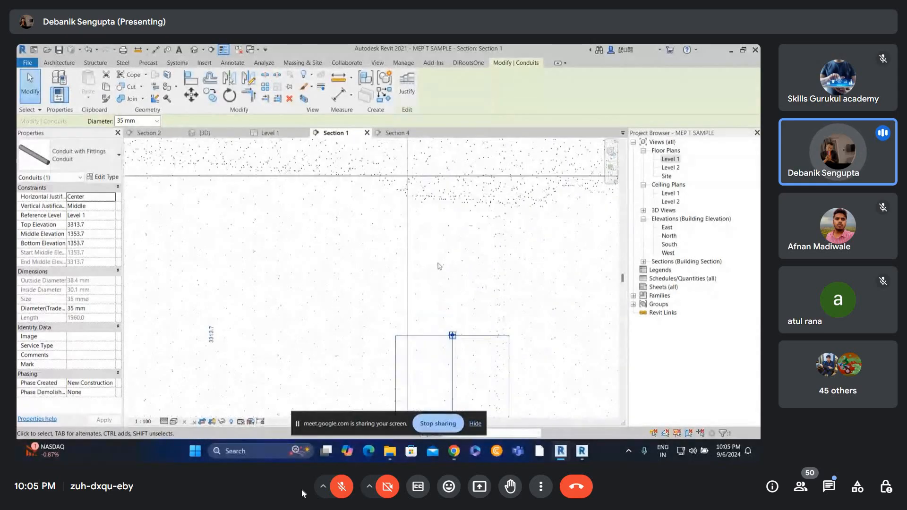
scroll(424, 299, down, 6)
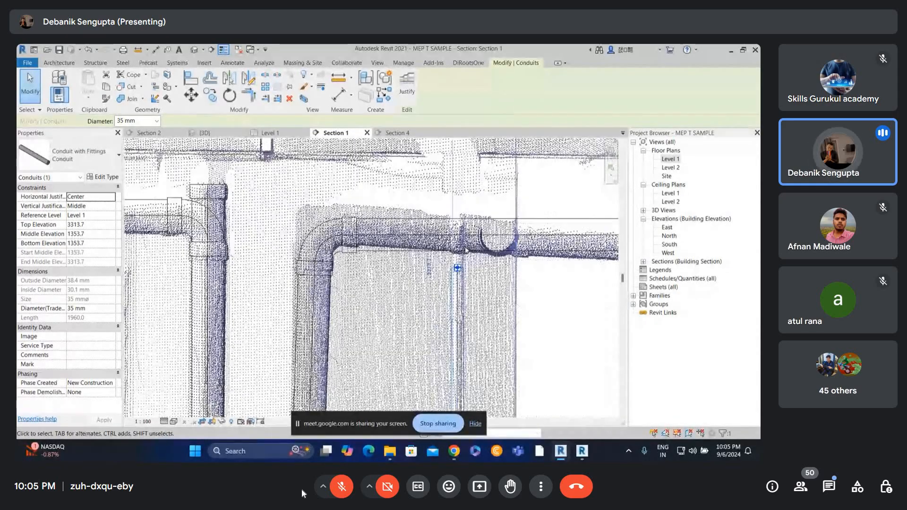
scroll(465, 250, down, 3)
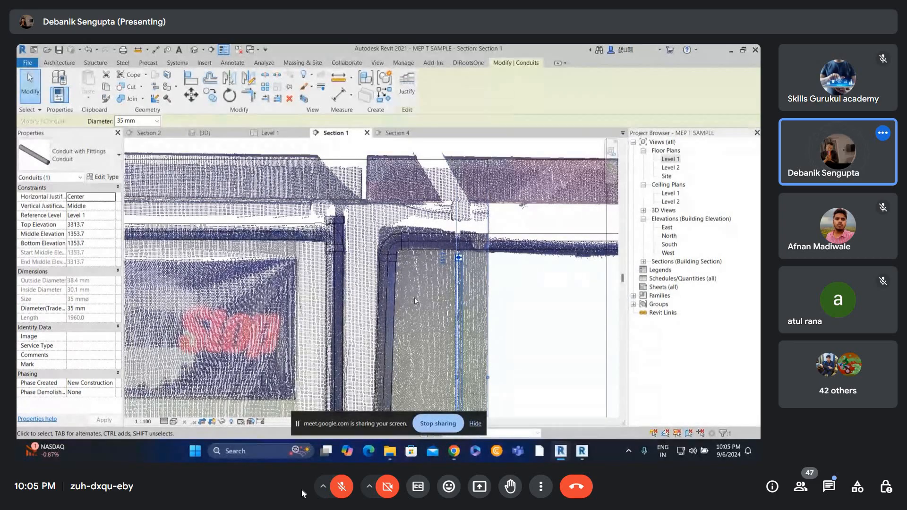
Step: Extend the copied conduit's upper end past the horizontal pipe to a top elevation of 3553.7 mm
scroll(466, 266, up, 2)
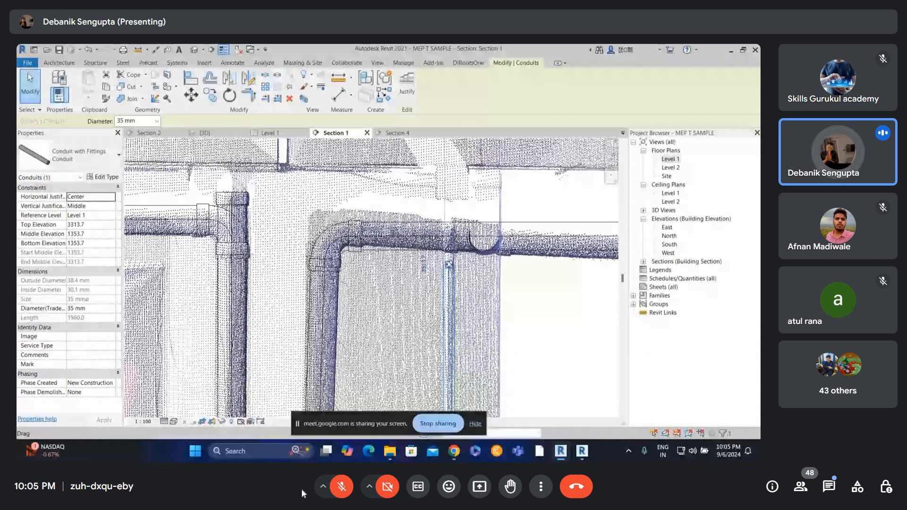
drag(449, 265, 449, 199)
click(473, 194)
scroll(447, 188, down, 3)
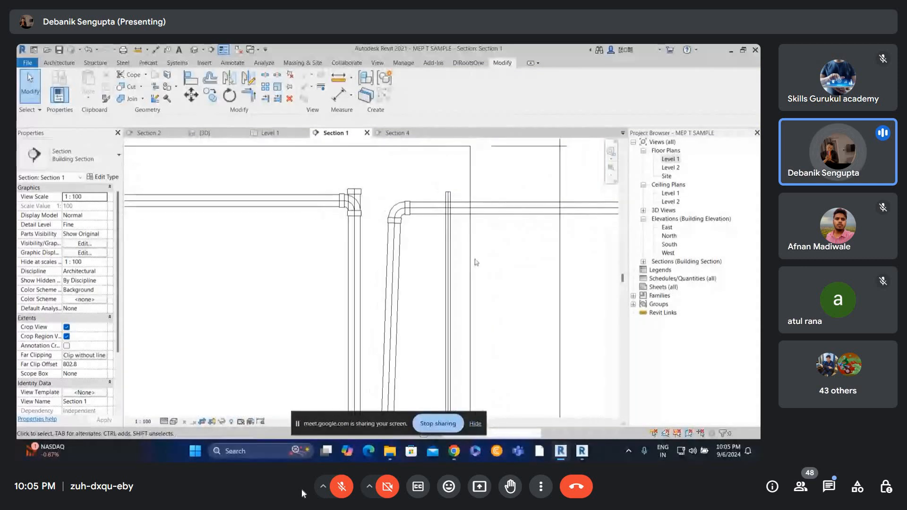
Step: Draw a short horizontal 35 mm conduit beside the vertical one, creating it as a similar element
middle_drag(476, 262, 463, 238)
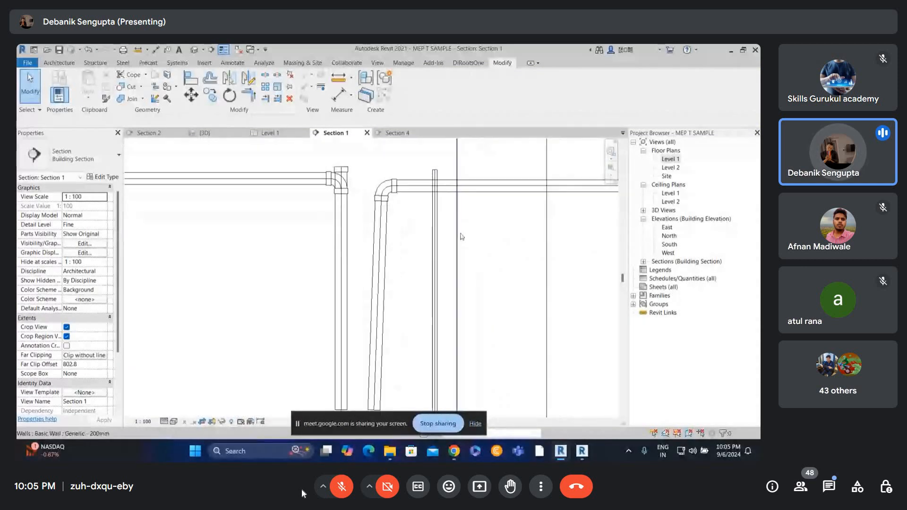
click(438, 277)
key(c)
key(s)
click(466, 295)
click(533, 295)
key(Escape)
key(Escape)
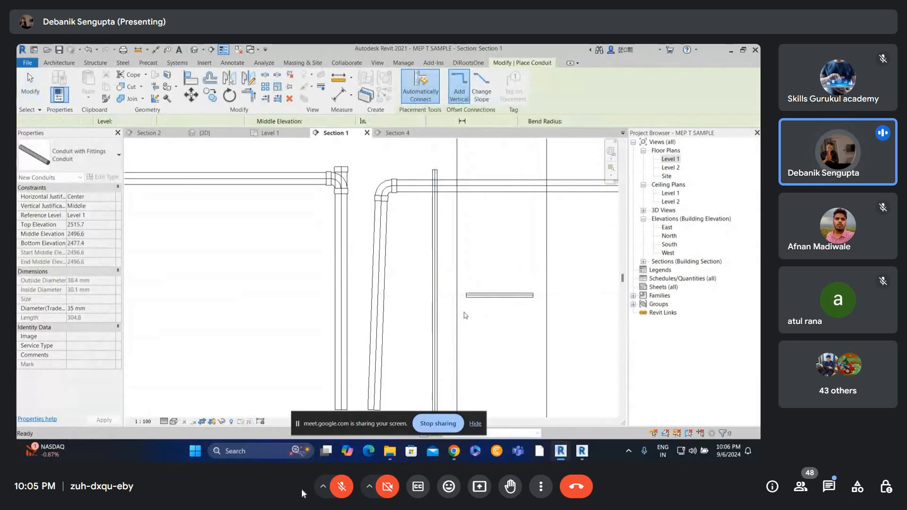
Step: Try to extend the short horizontal conduit to the vertical one with Trim/Extend Single Element
scroll(464, 312, up, 2)
key(t)
key(e)
click(426, 300)
click(485, 284)
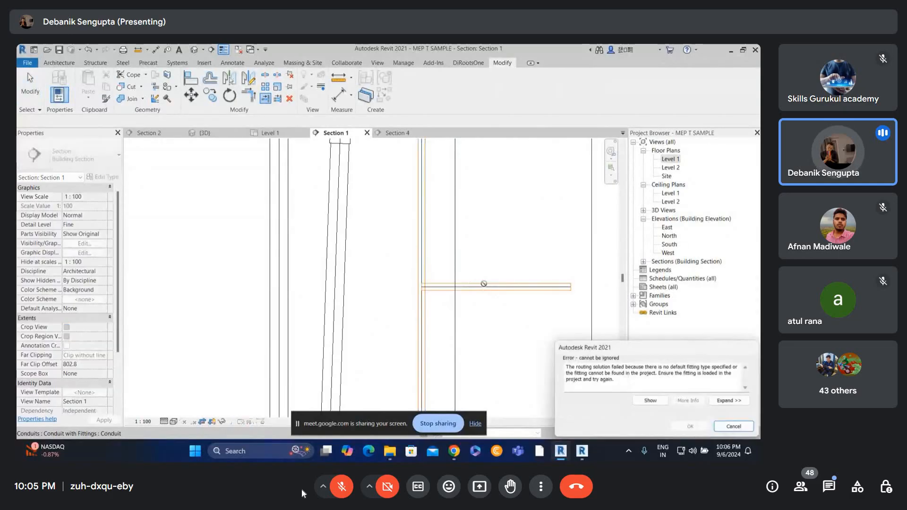
key(Escape)
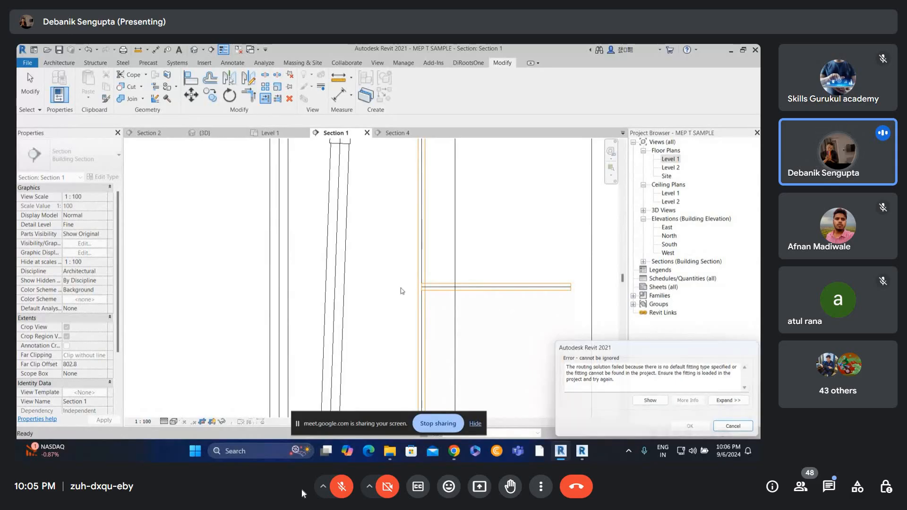
Step: Delete the short horizontal conduit beside the vertical one
scroll(401, 287, up, 2)
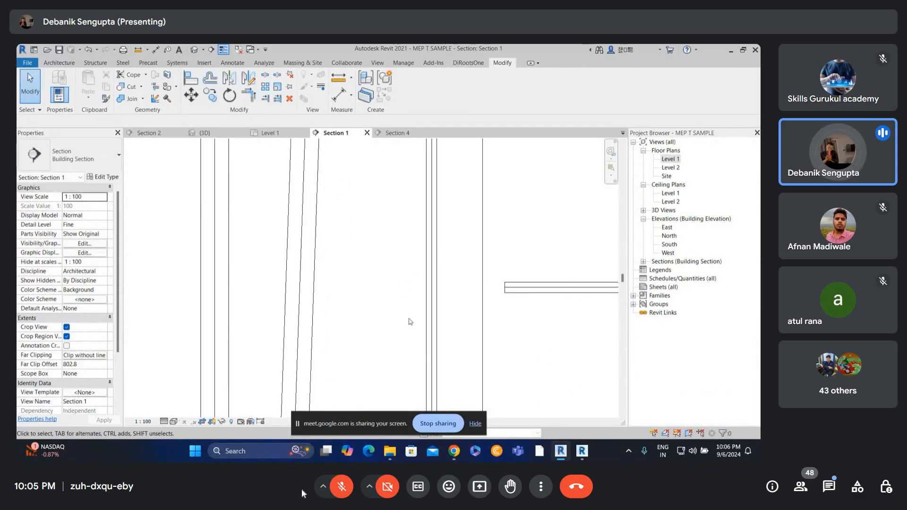
scroll(520, 288, down, 1)
click(519, 291)
key(Delete)
scroll(492, 294, down, 1)
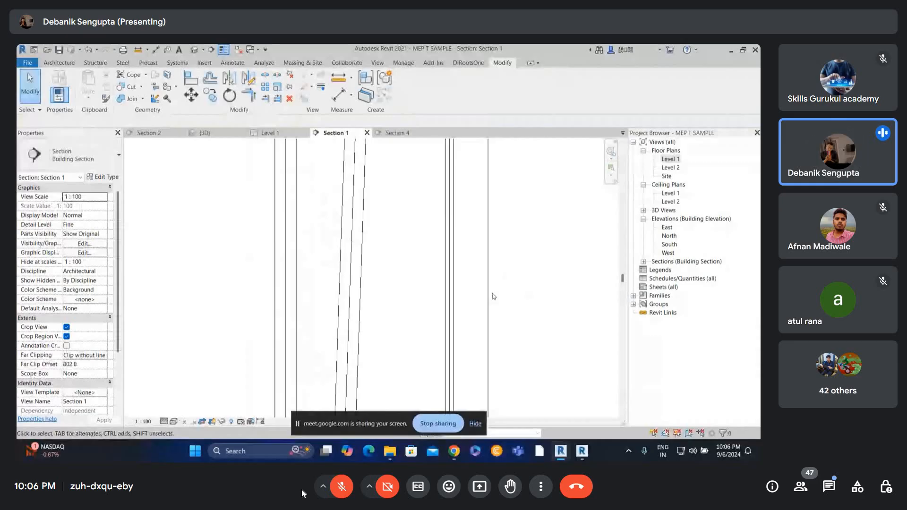
scroll(492, 294, down, 3)
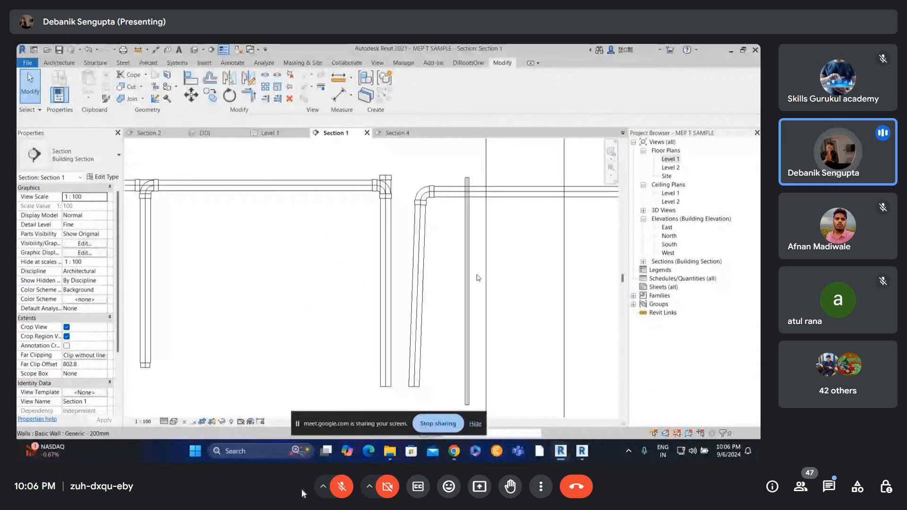
Step: Examine the upper end of the vertical conduit against the point cloud near the ceiling in Section 1
click(468, 278)
scroll(468, 278, up, 2)
middle_drag(468, 278, 476, 352)
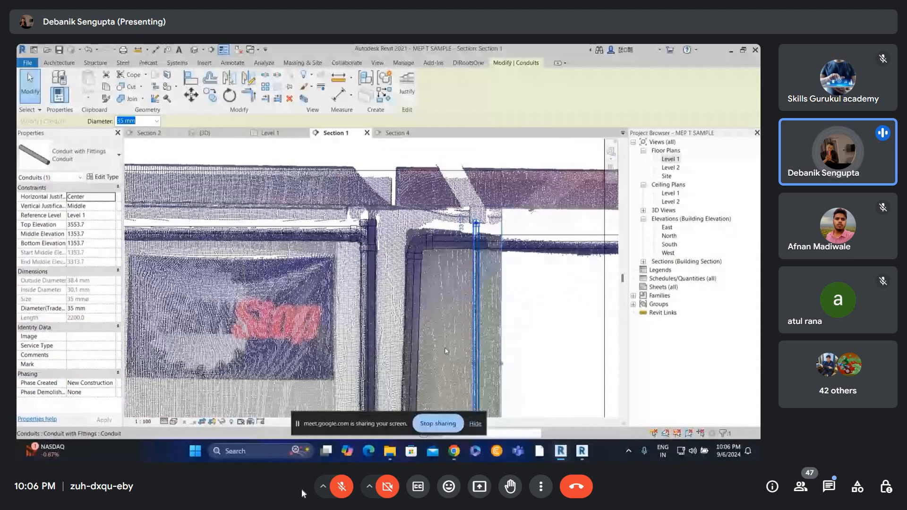
scroll(501, 358, down, 1)
scroll(479, 235, up, 2)
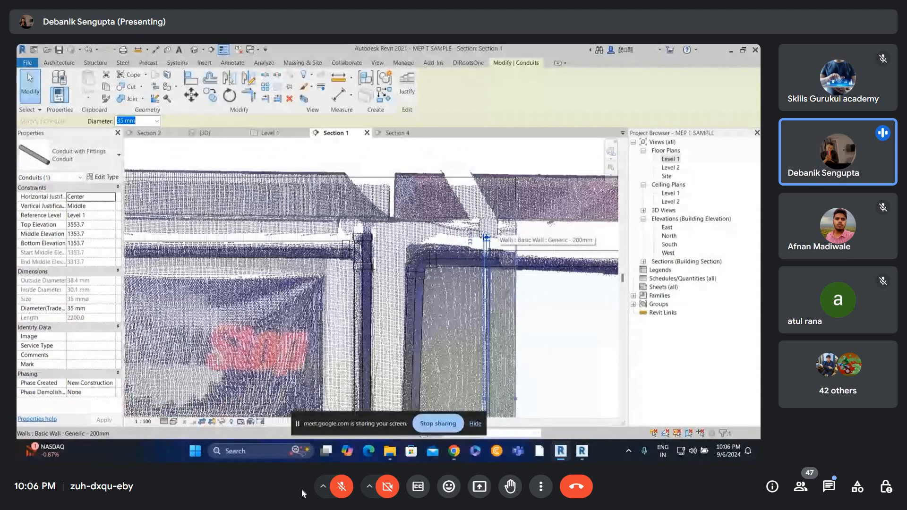
scroll(486, 237, up, 2)
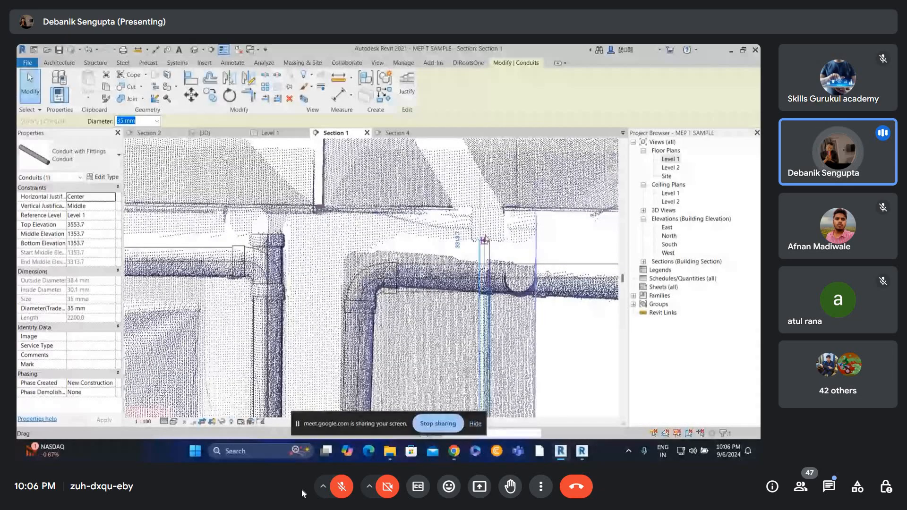
scroll(475, 281, down, 3)
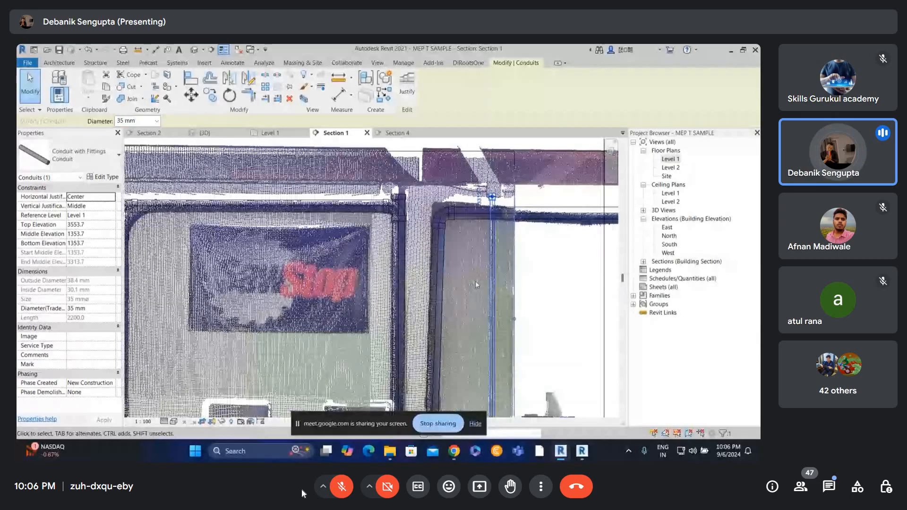
scroll(475, 280, up, 3)
middle_drag(509, 209, 480, 259)
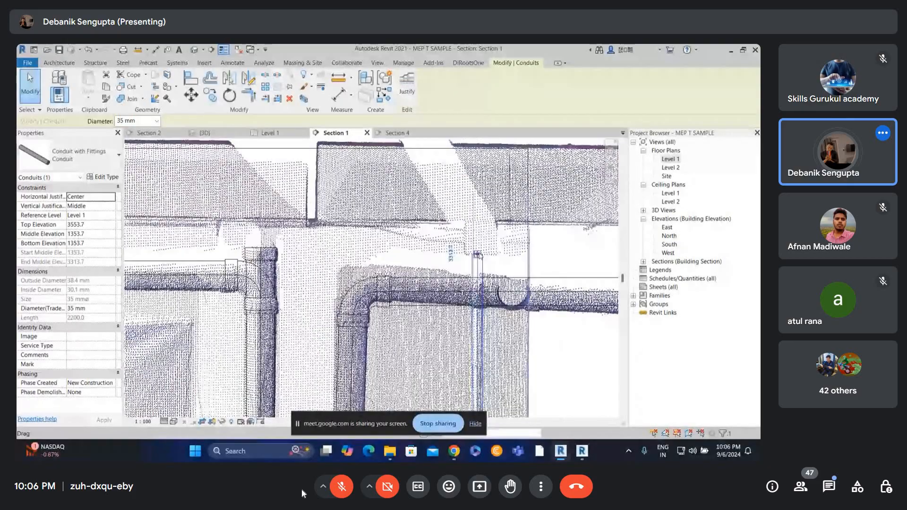
scroll(480, 259, up, 1)
key(Escape)
click(482, 261)
scroll(484, 263, down, 2)
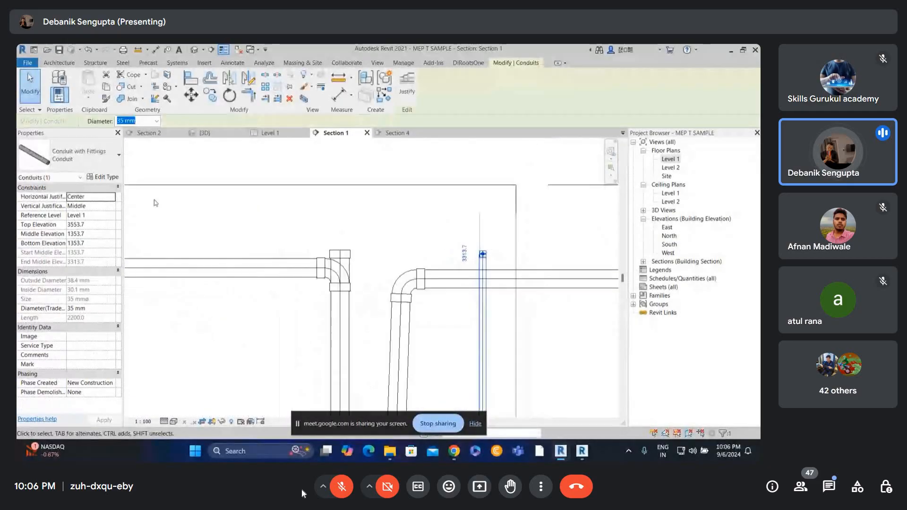
Step: Place an M_Conduit Junction Box - Cross - PVC fitting at the vertical conduit's upper end
scroll(458, 75, up, 10)
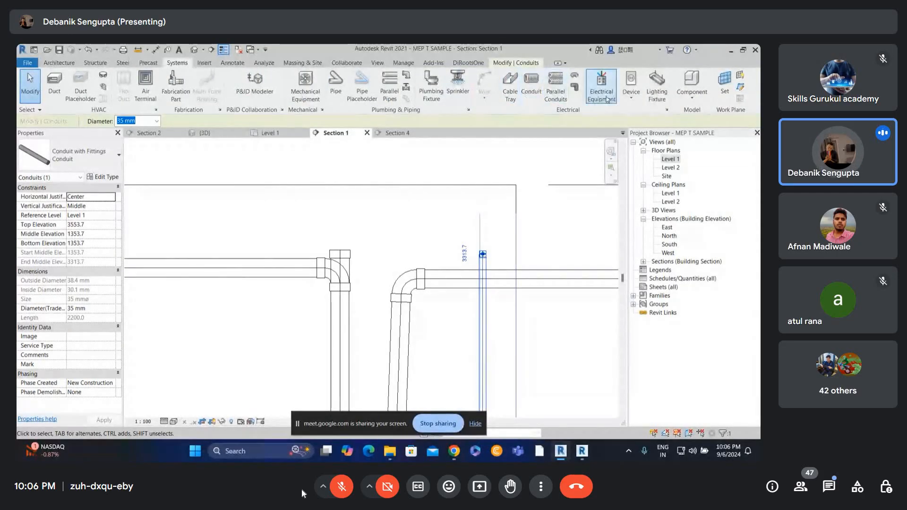
click(574, 88)
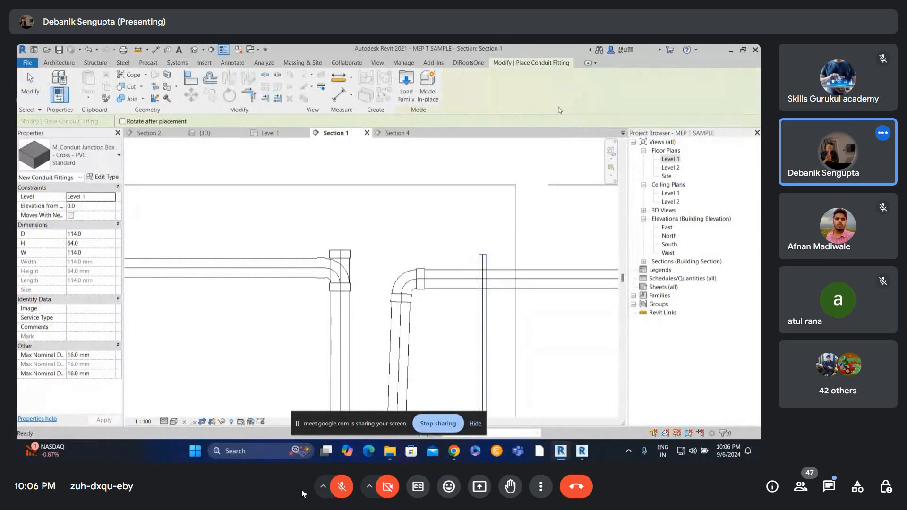
scroll(513, 228, up, 2)
key(Escape)
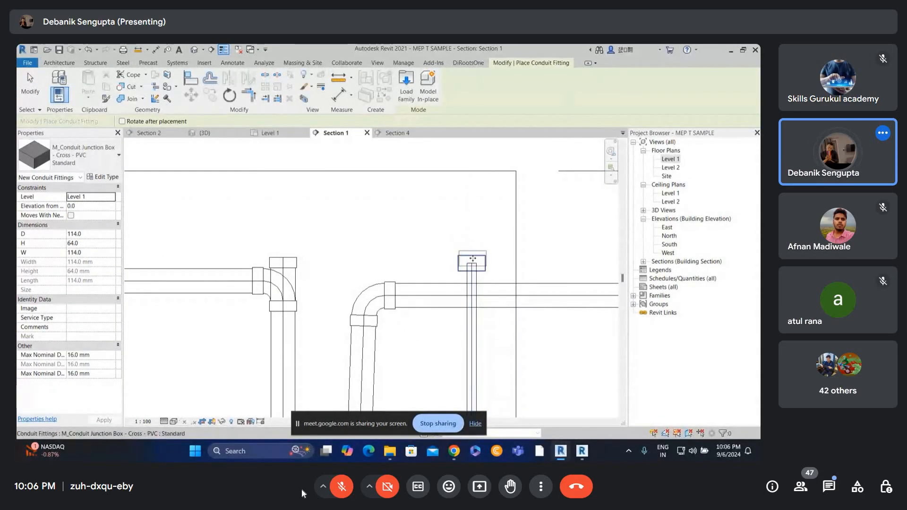
Step: Raise the junction box to a middle elevation of 3583.7 mm so it sits on the conduit's upper end
scroll(475, 257, up, 2)
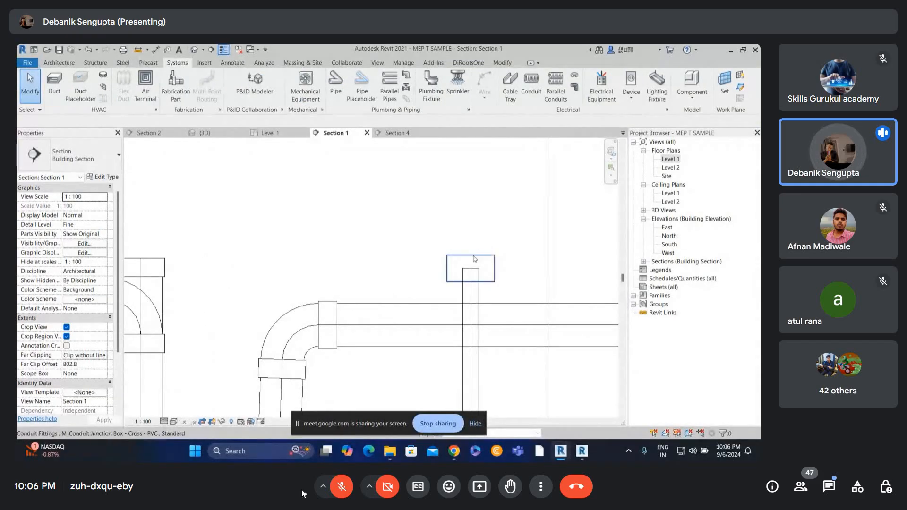
click(474, 256)
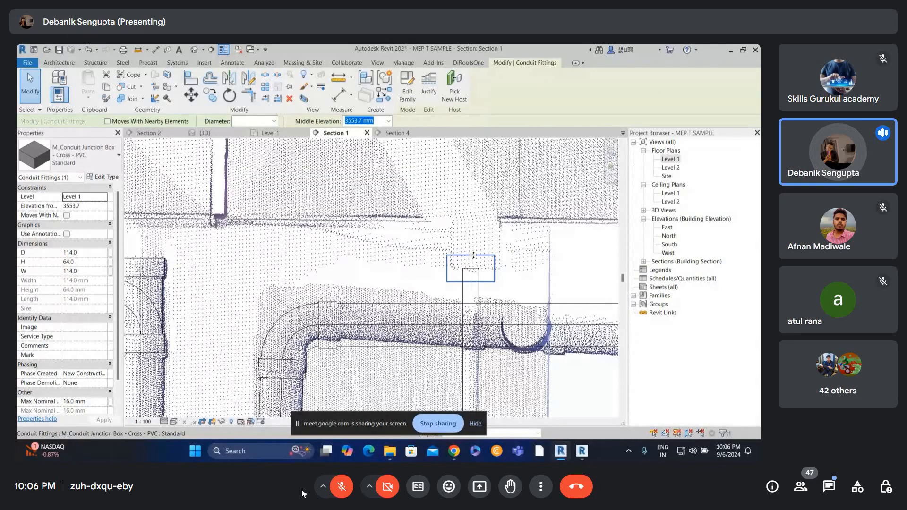
scroll(474, 256, up, 1)
drag(473, 255, 474, 228)
key(Down)
key(Down)
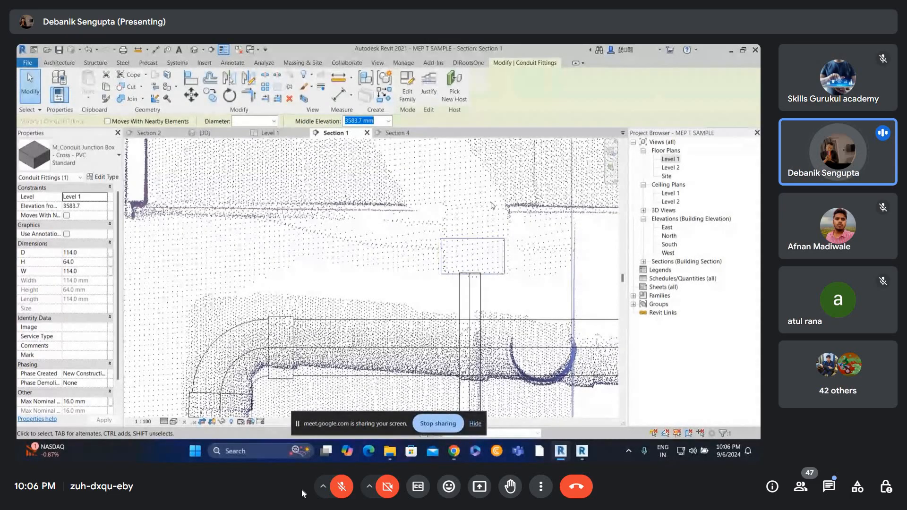
click(481, 285)
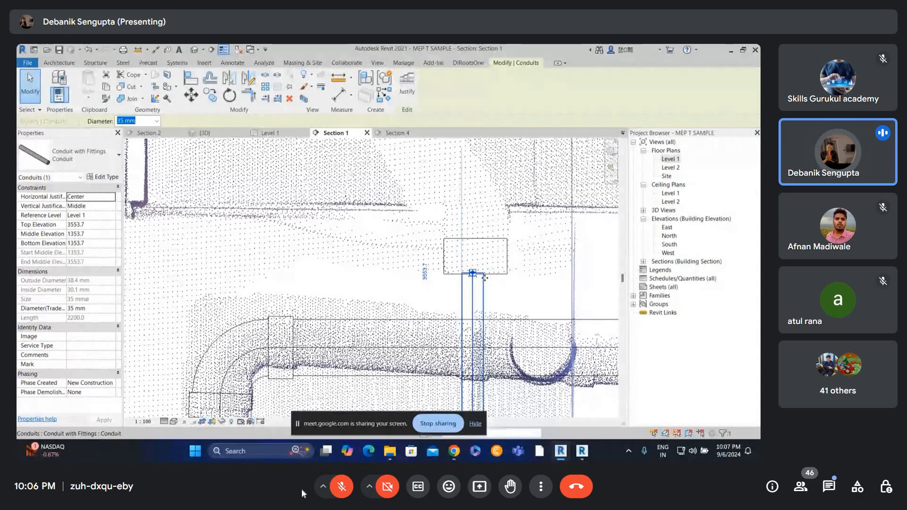
key(Escape)
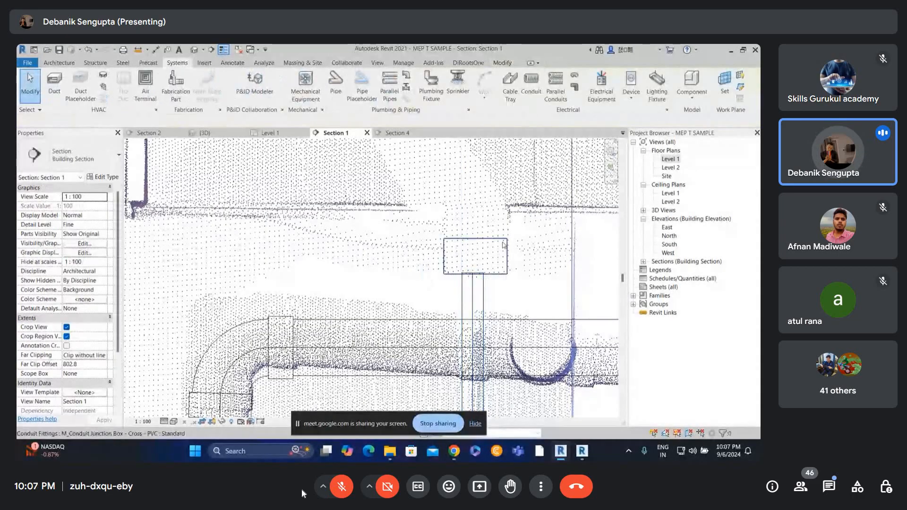
scroll(483, 284, up, 2)
key(a)
key(l)
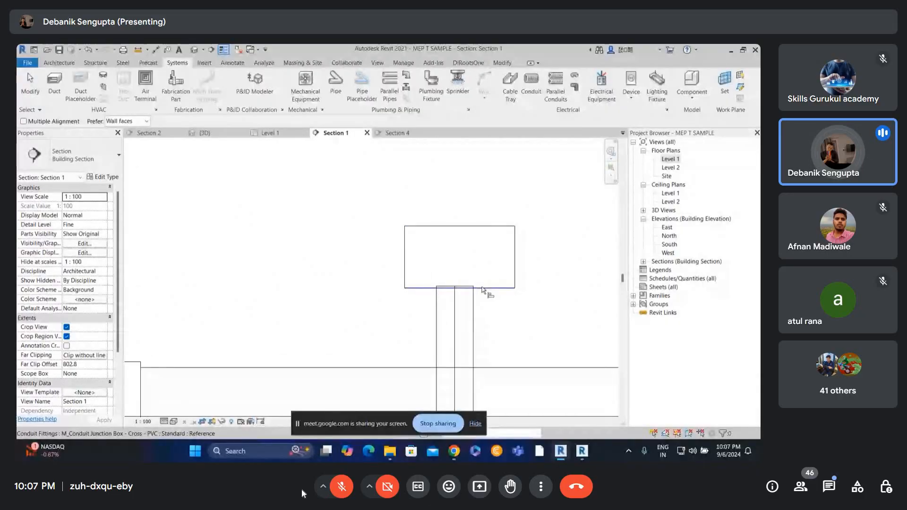
scroll(494, 204, down, 4)
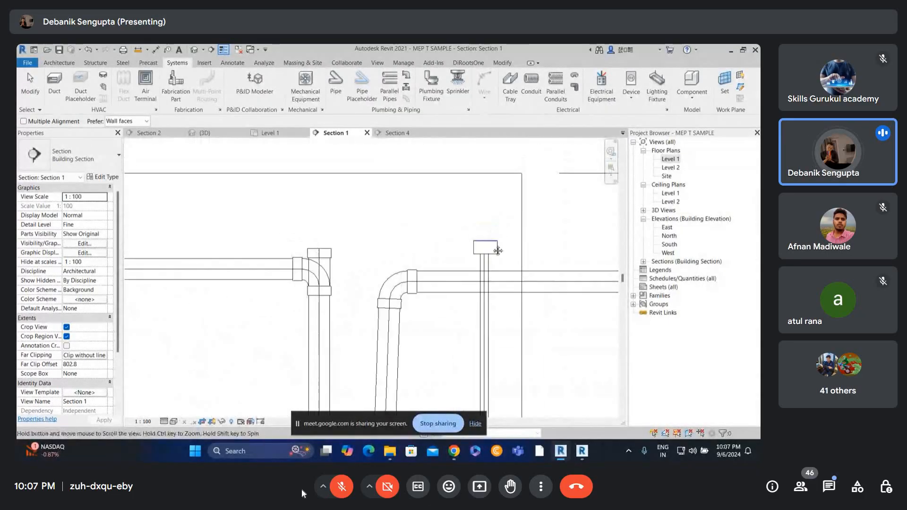
key(Escape)
scroll(496, 223, up, 2)
click(500, 269)
scroll(482, 232, up, 2)
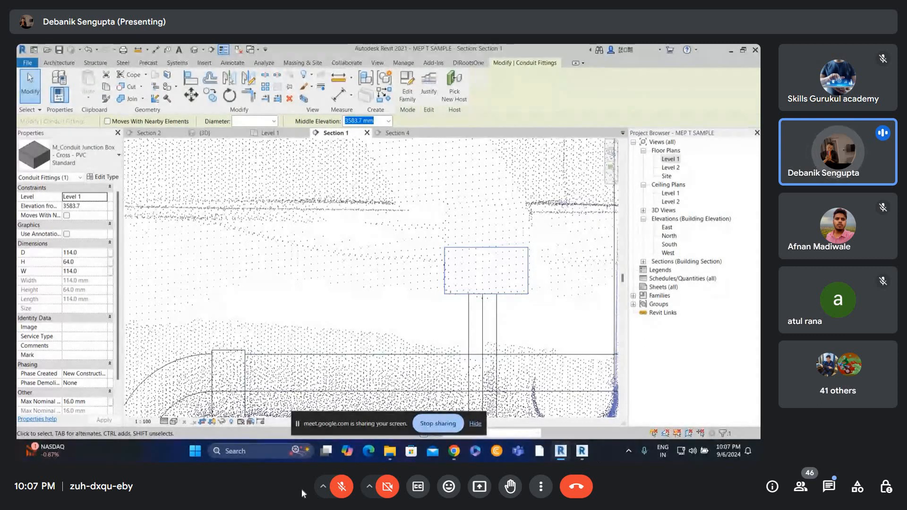
Step: Switch to ReCap Pro and look around the scan at the ceiling conduits and light fixtures along the window wall
click(589, 453)
drag(454, 247, 90, 240)
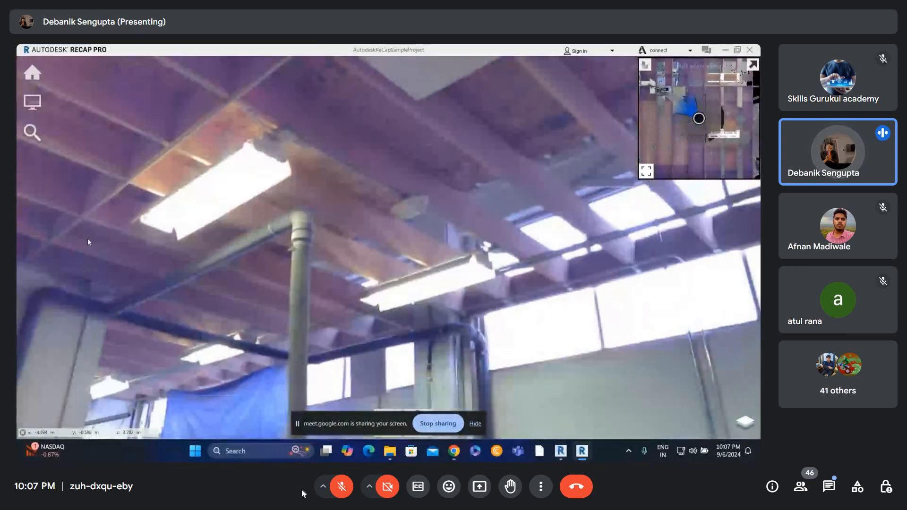
drag(355, 257, 129, 226)
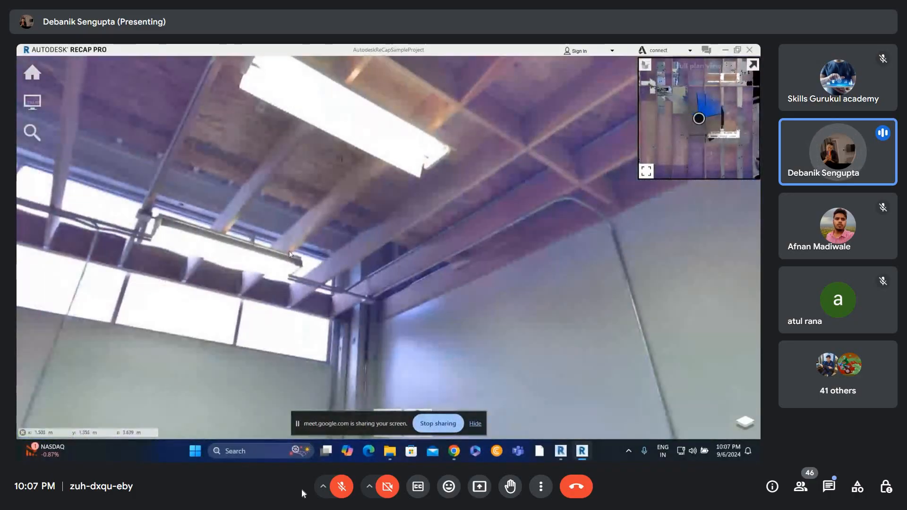
drag(289, 254, 471, 220)
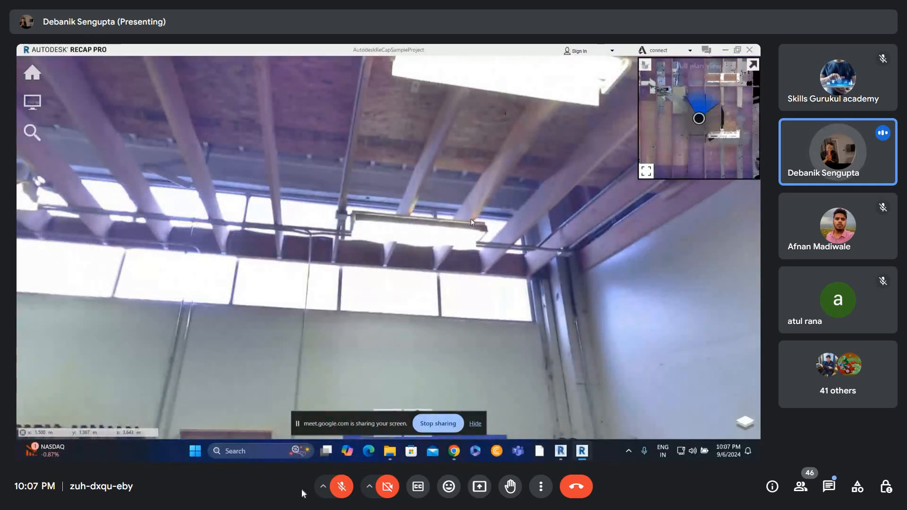
Step: Examine the scan up close where the conduits meet beside the ceiling light fixture along the window wall
scroll(449, 222, up, 3)
drag(448, 241, 388, 217)
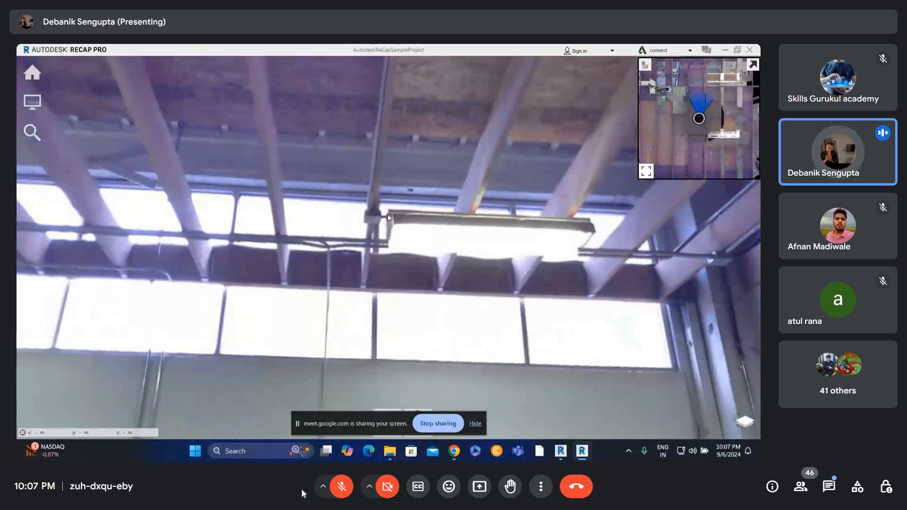
scroll(407, 213, down, 1)
scroll(407, 214, down, 1)
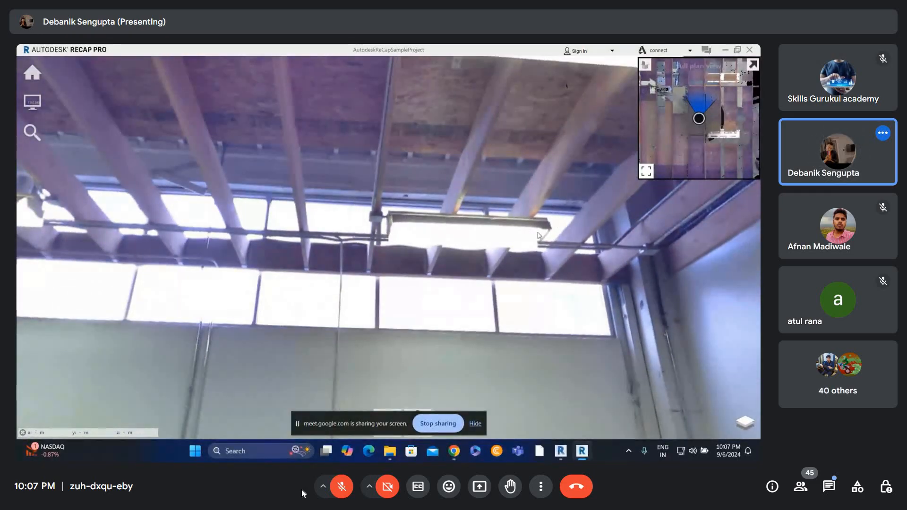
Step: Switch back to Revit and review the type properties of the junction box on the vertical conduit in Section 1
click(726, 50)
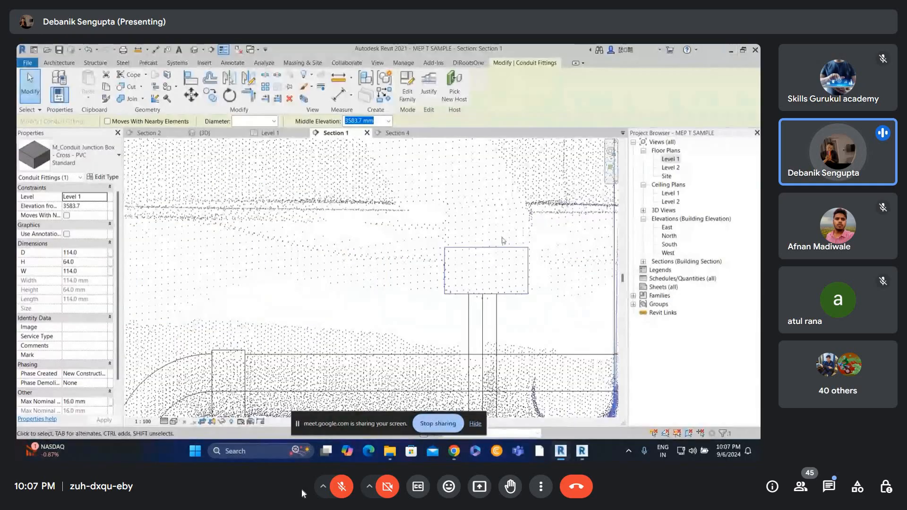
scroll(477, 246, up, 3)
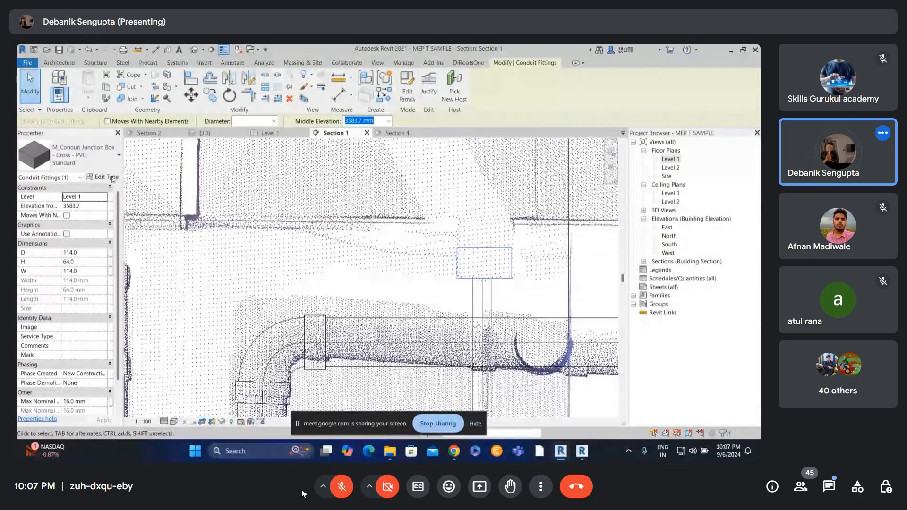
click(111, 178)
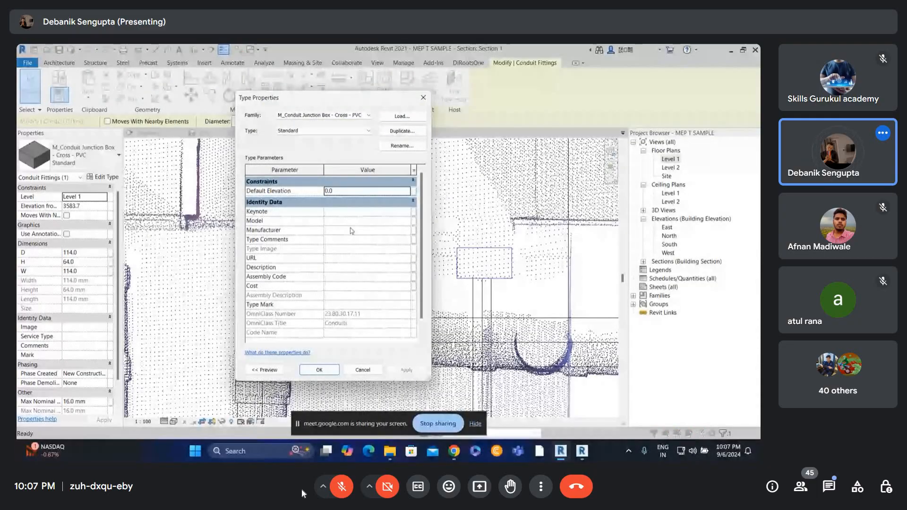
click(424, 97)
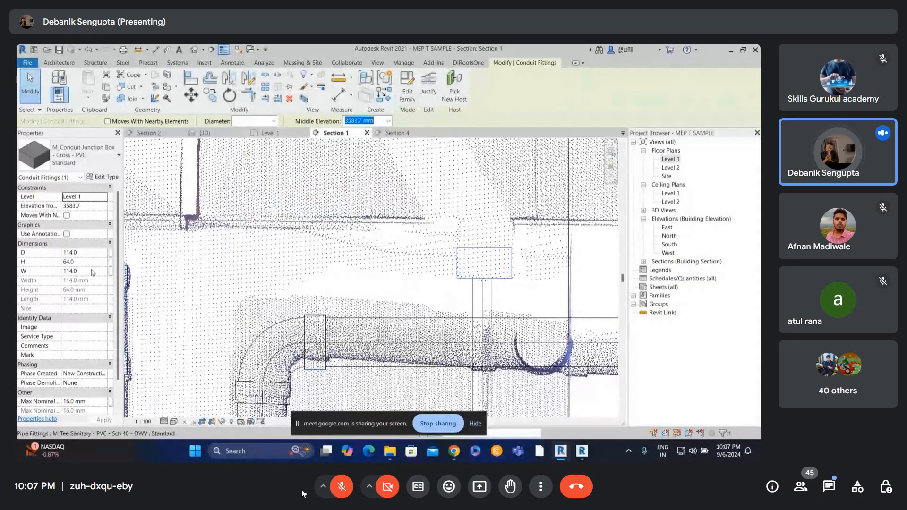
Step: Set the conduit junction box's H dimension to 120 mm and nudge the box up so it sits on top of the conduit
click(97, 263)
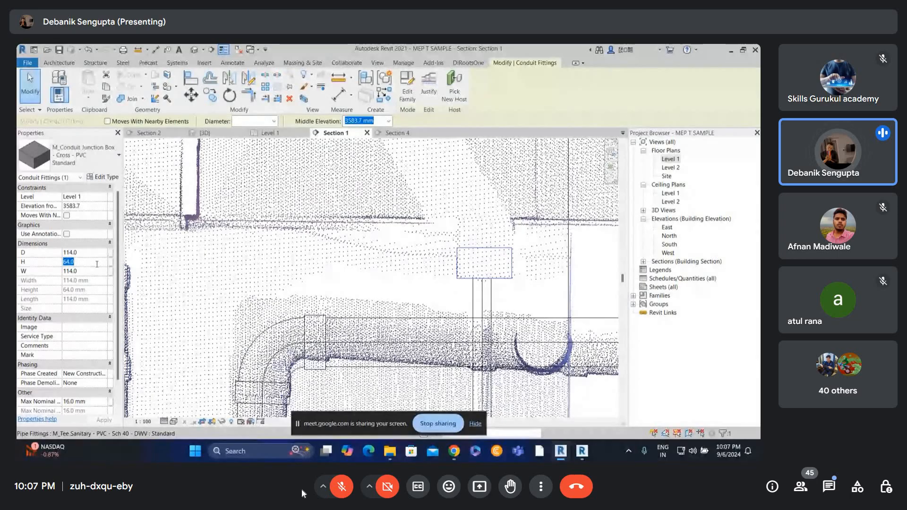
text(120)
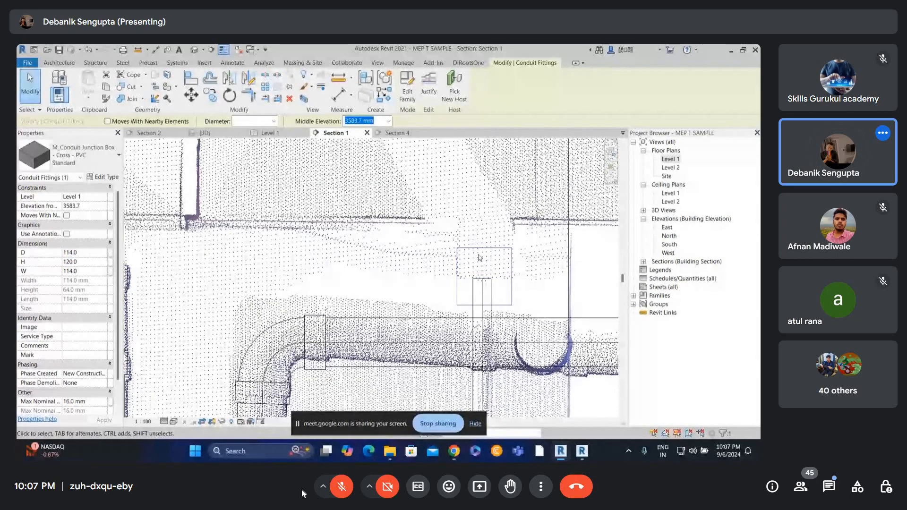
key(Up)
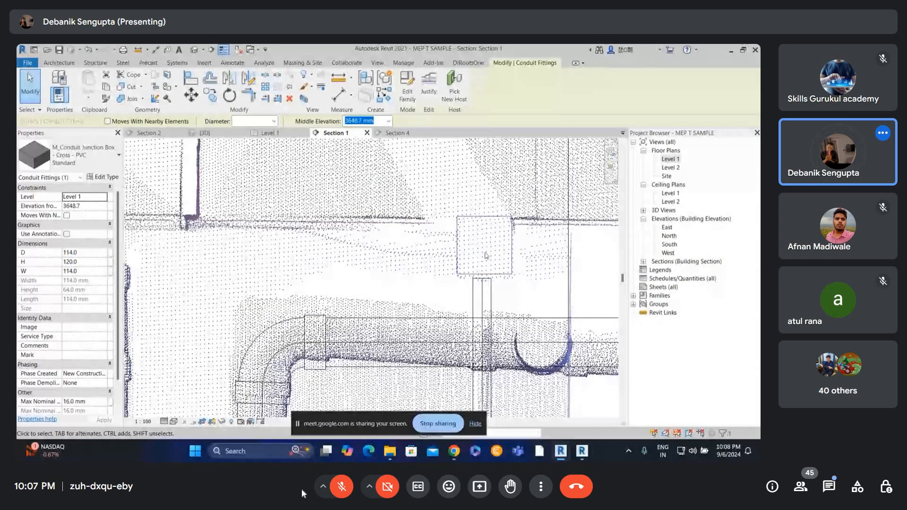
key(Down)
key(Escape)
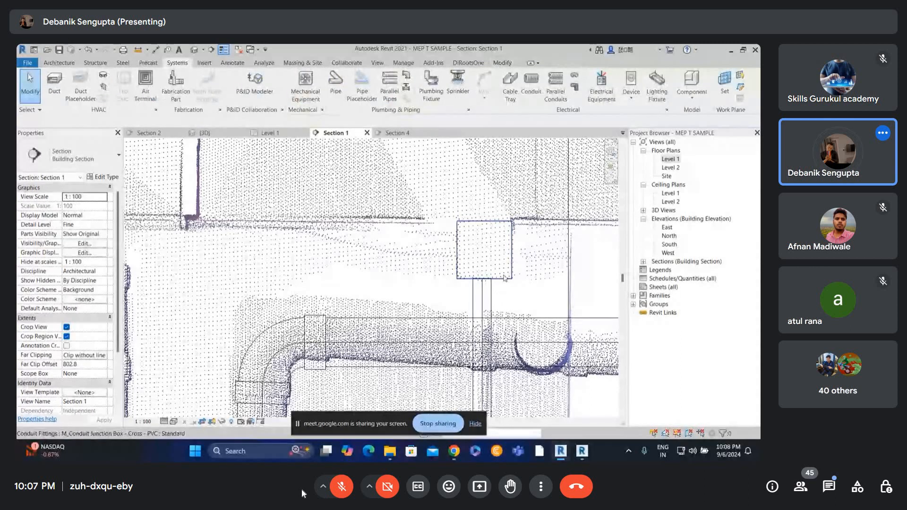
scroll(503, 284, up, 3)
key(a)
key(l)
key(Escape)
scroll(490, 271, down, 1)
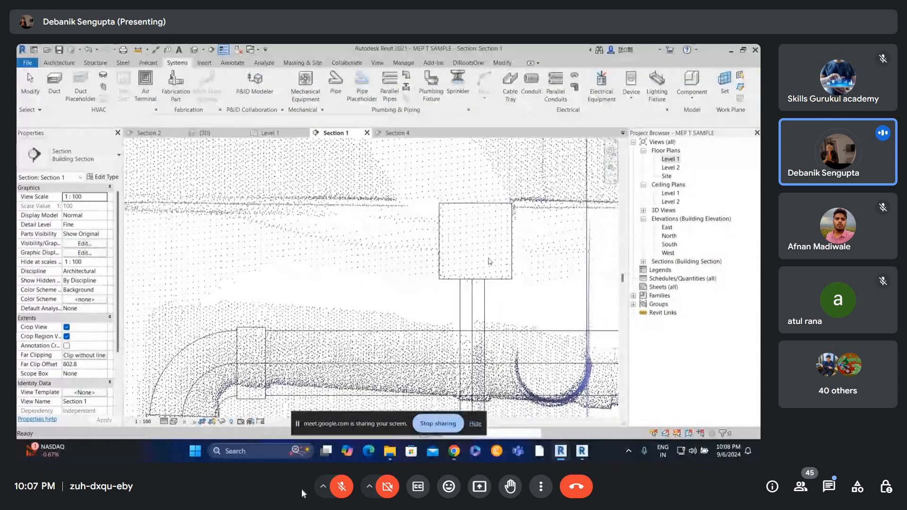
Step: Set the junction box's D dimension to 120 mm
click(494, 203)
scroll(499, 187, down, 2)
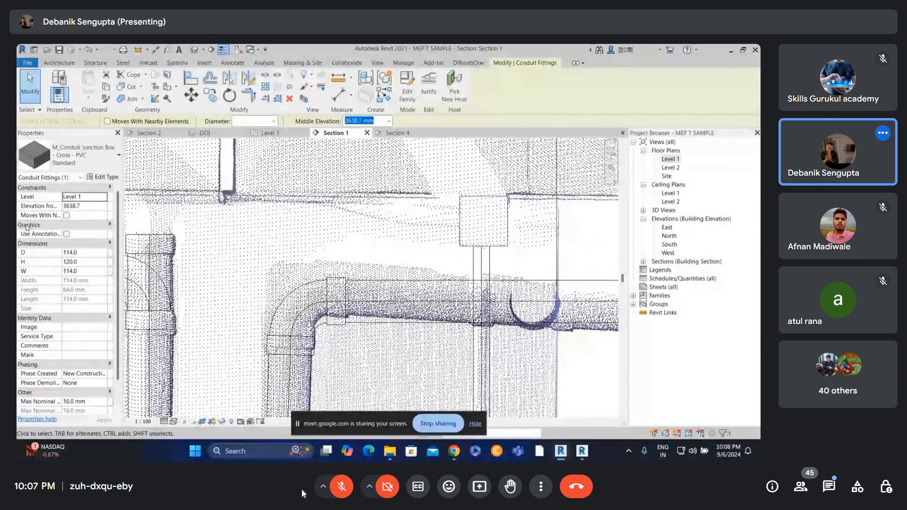
click(93, 271)
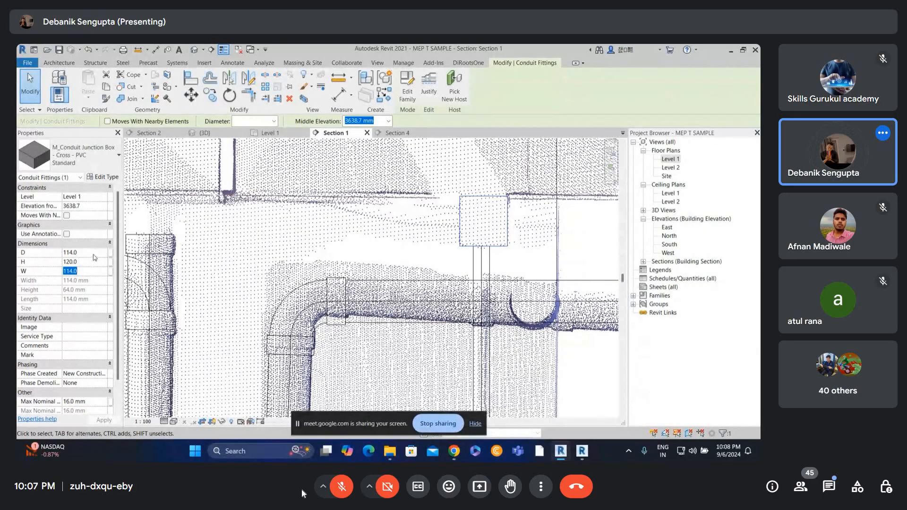
click(93, 254)
text(120)
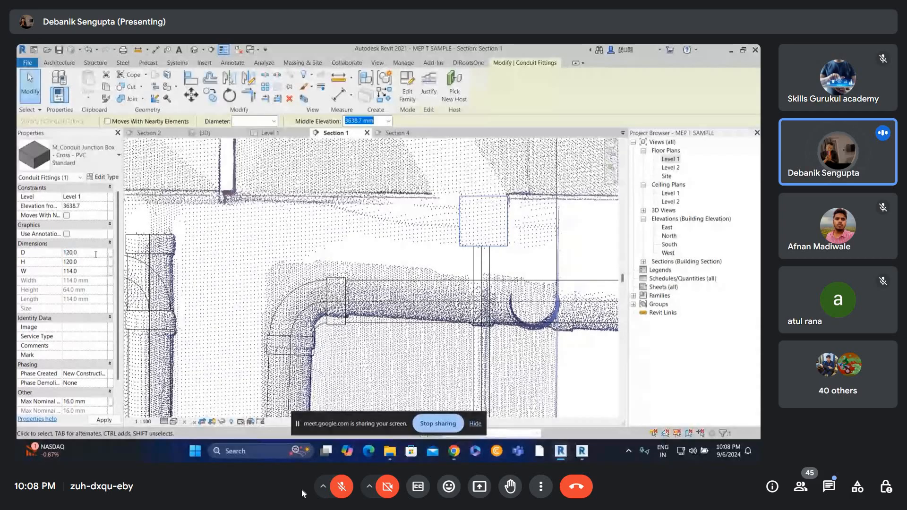
key(Return)
scroll(479, 241, down, 2)
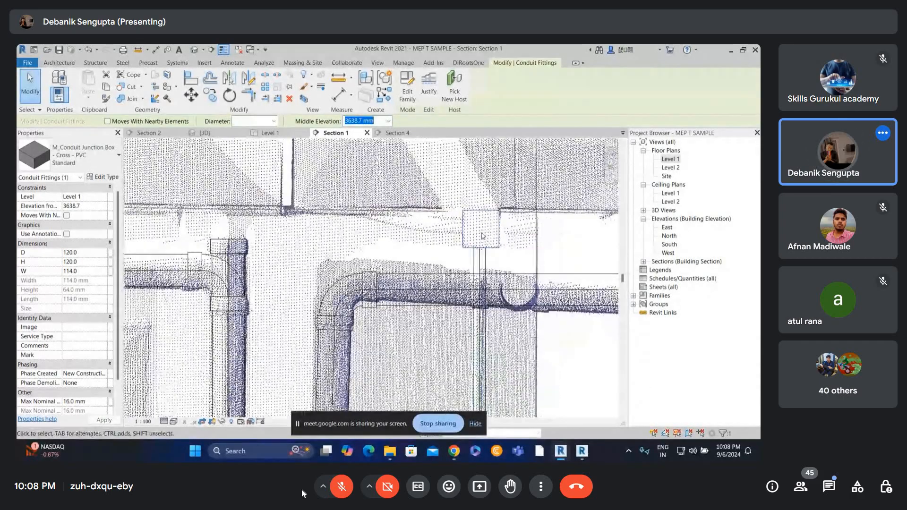
Step: Set the junction box's W dimension to 120 mm and its D dimension to 50 mm
scroll(493, 230, up, 1)
key(Escape)
click(494, 232)
click(92, 271)
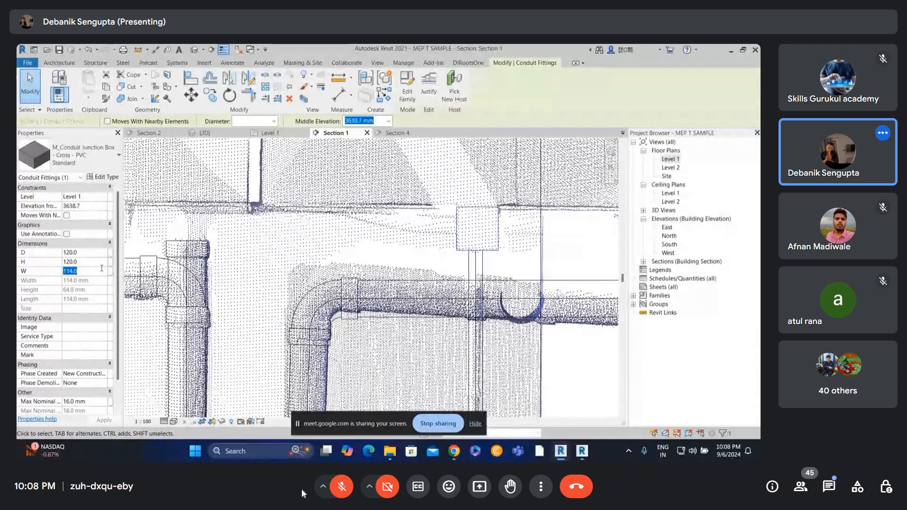
click(96, 254)
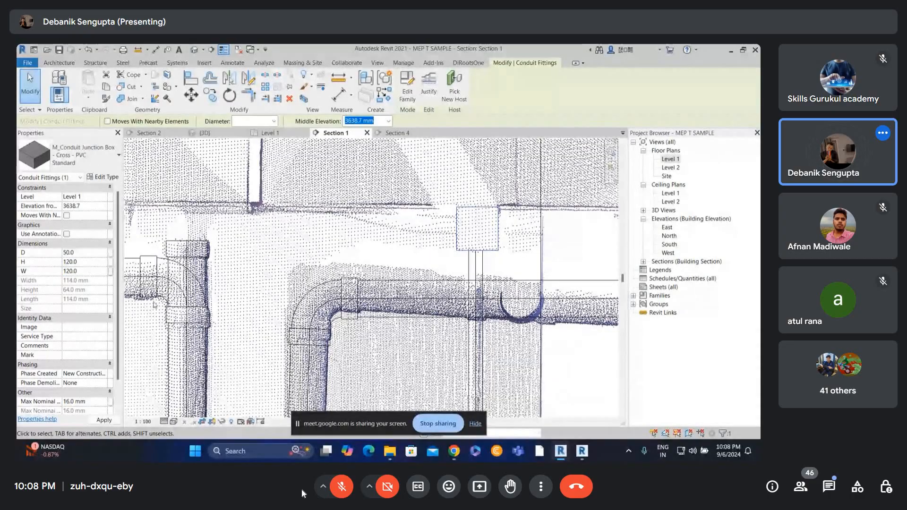
click(439, 328)
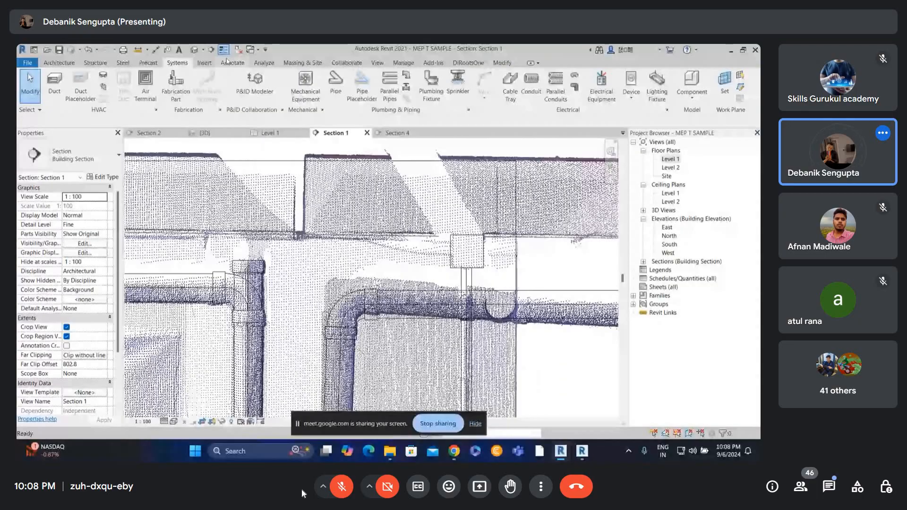
Step: In the 3D view, align the back of the conduit junction box with the adjacent wall face
click(193, 50)
shift+middle_drag(388, 185, 443, 351)
scroll(373, 159, up, 2)
key(a)
key(l)
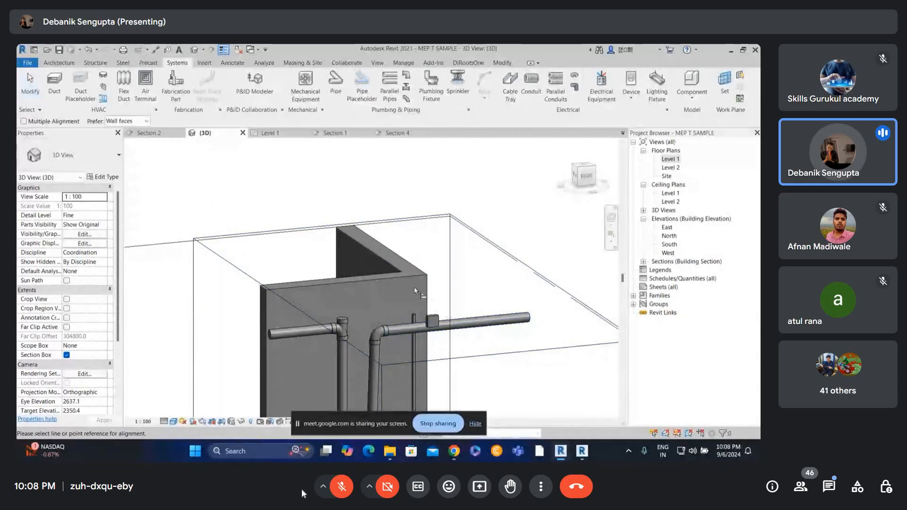
click(398, 281)
scroll(432, 320, up, 2)
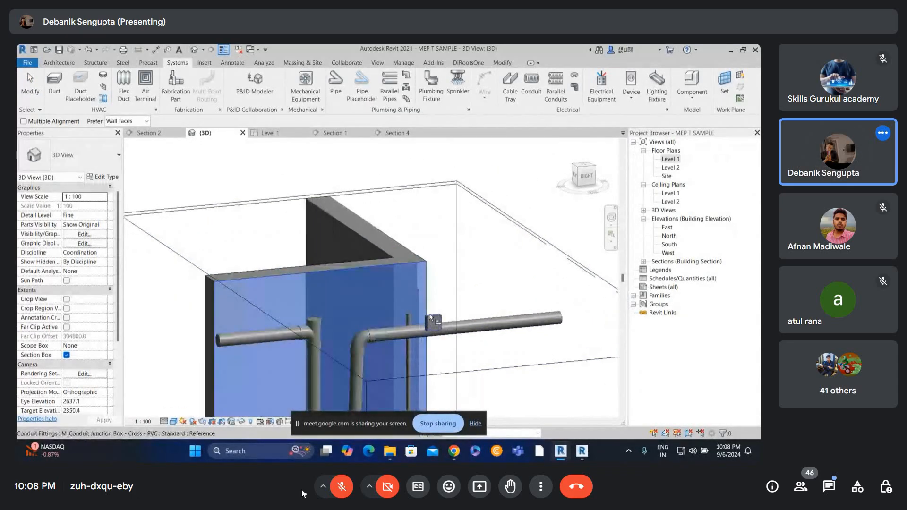
shift+middle_drag(434, 317, 487, 352)
click(470, 342)
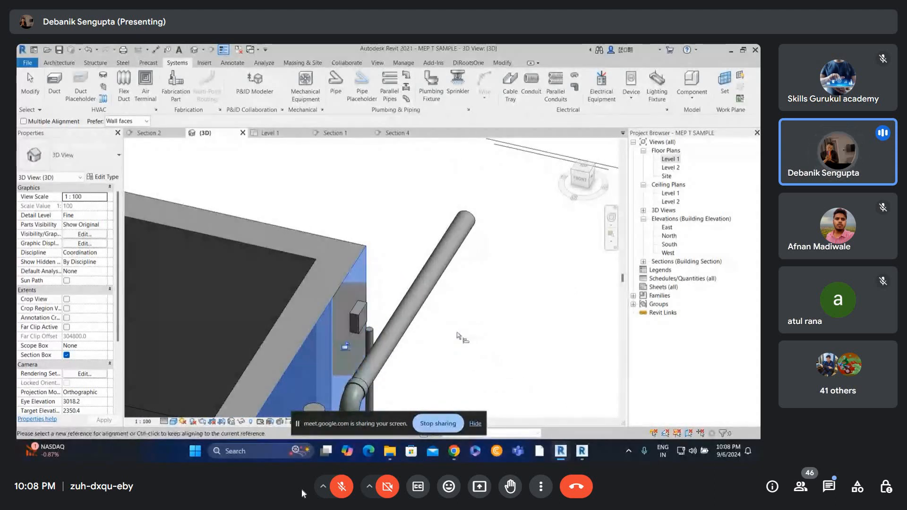
shift+middle_drag(340, 330, 349, 351)
scroll(347, 331, down, 3)
key(Escape)
Step: Pull one side of the 3D section box inward to expose the conduit and point cloud beside the wall
shift+middle_drag(409, 321, 436, 336)
scroll(354, 316, up, 3)
click(383, 309)
shift+middle_drag(383, 310, 285, 284)
scroll(387, 277, up, 3)
scroll(375, 208, down, 3)
click(266, 193)
scroll(372, 322, up, 1)
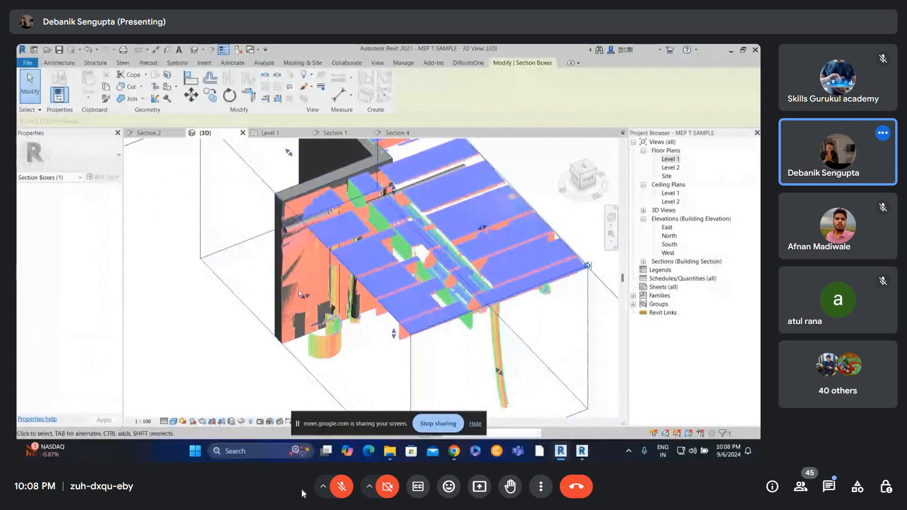
drag(305, 297, 378, 269)
shift+middle_drag(442, 251, 425, 269)
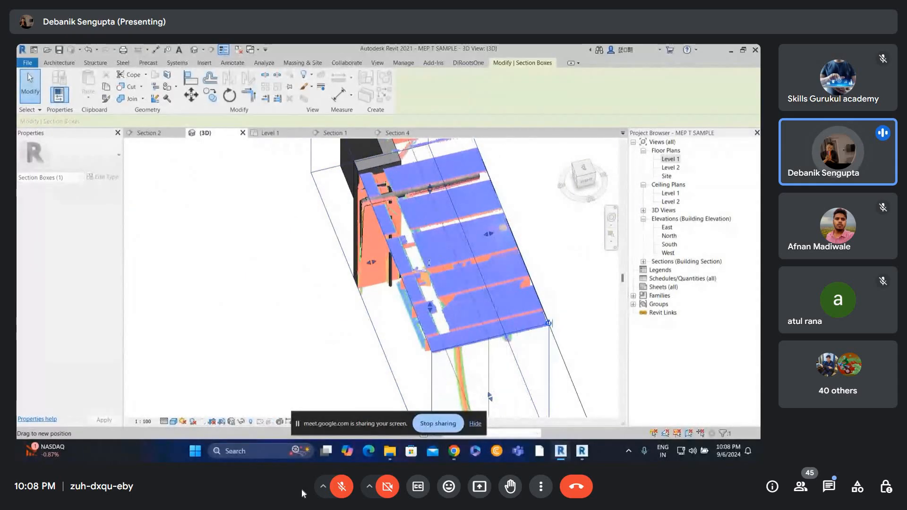
Step: From the front, nudge the vertical conduit left against the wall's scan points and set its diameter to 27 mm
shift+middle_drag(489, 236, 375, 229)
scroll(371, 304, up, 3)
click(345, 312)
click(575, 183)
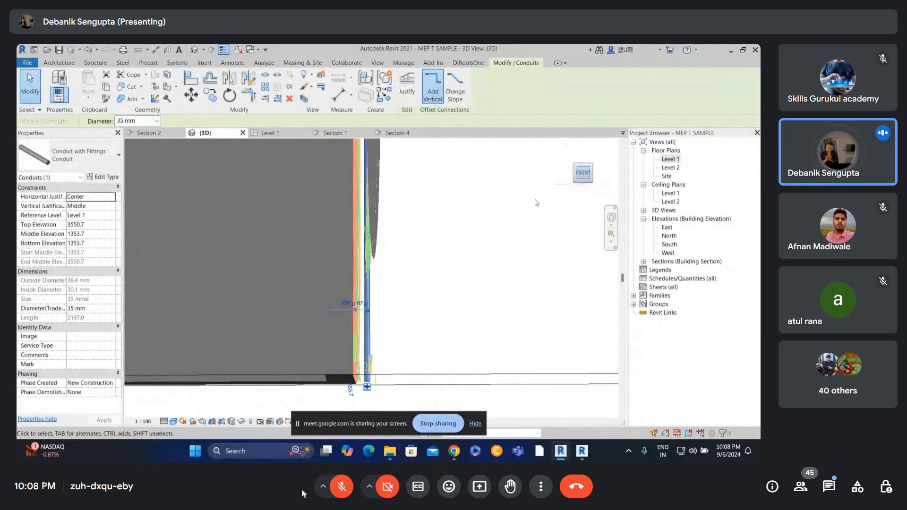
scroll(421, 271, up, 2)
middle_drag(353, 310, 397, 262)
scroll(402, 283, up, 2)
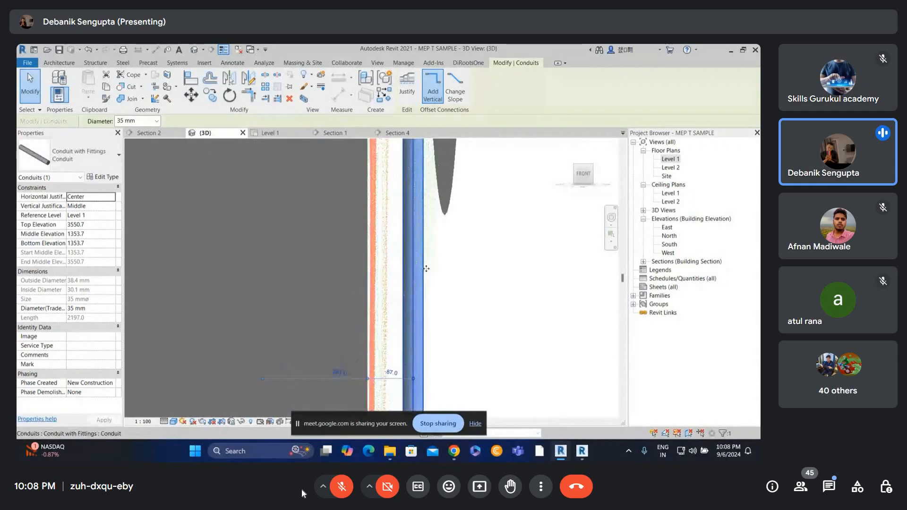
key(Left)
key(Left)
key(Left)
key(Left)
key(Left)
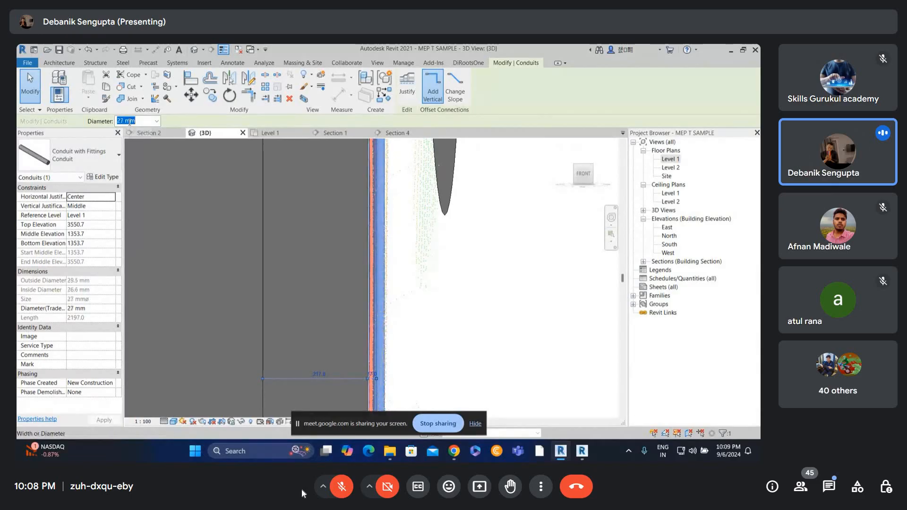
key(Escape)
Step: Try a 21 mm diameter on the vertical conduit and restore it to 27 mm
click(388, 262)
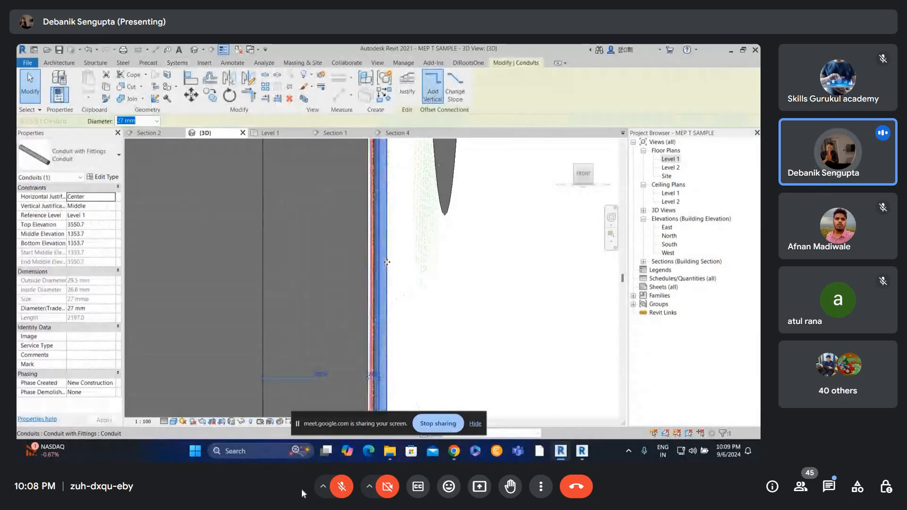
scroll(387, 262, up, 1)
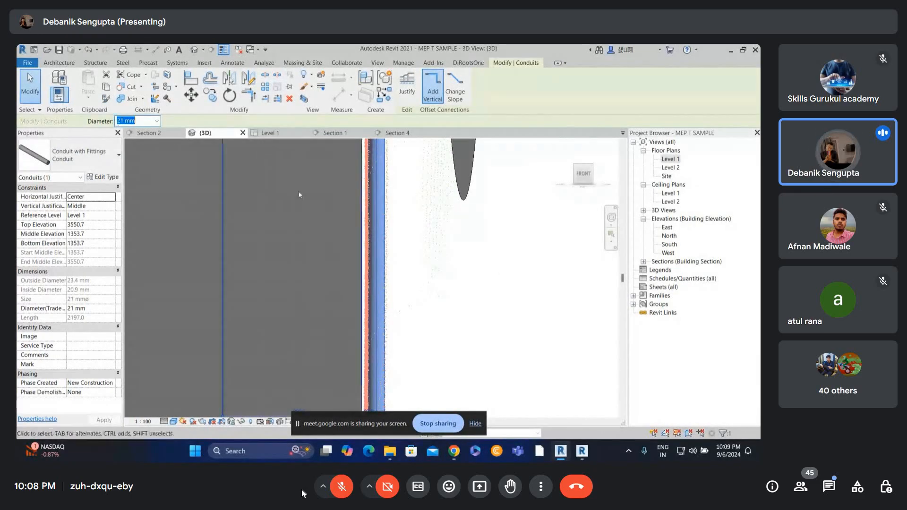
click(510, 237)
scroll(389, 253, up, 1)
click(387, 253)
click(401, 249)
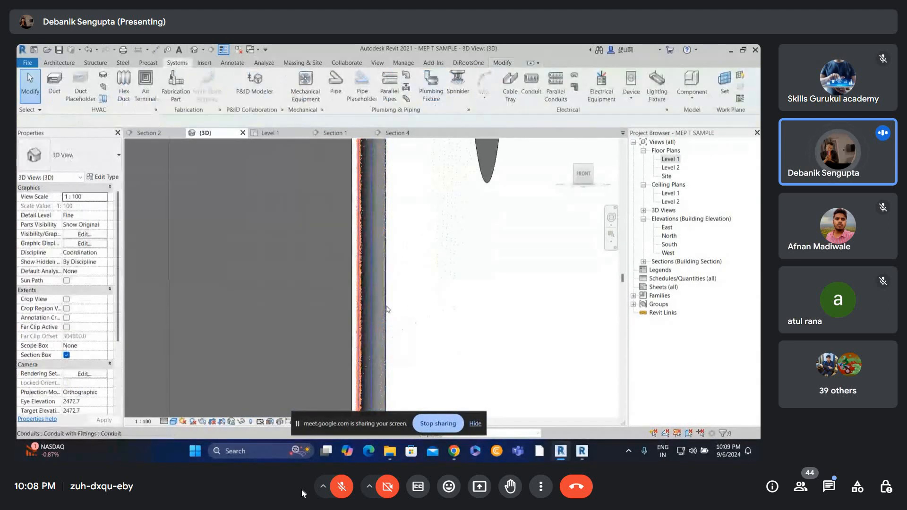
Step: In the Level 1 floor plan, nudge the 27 mm conduit slightly down toward its scanned position
shift+middle_drag(386, 309, 446, 279)
click(429, 333)
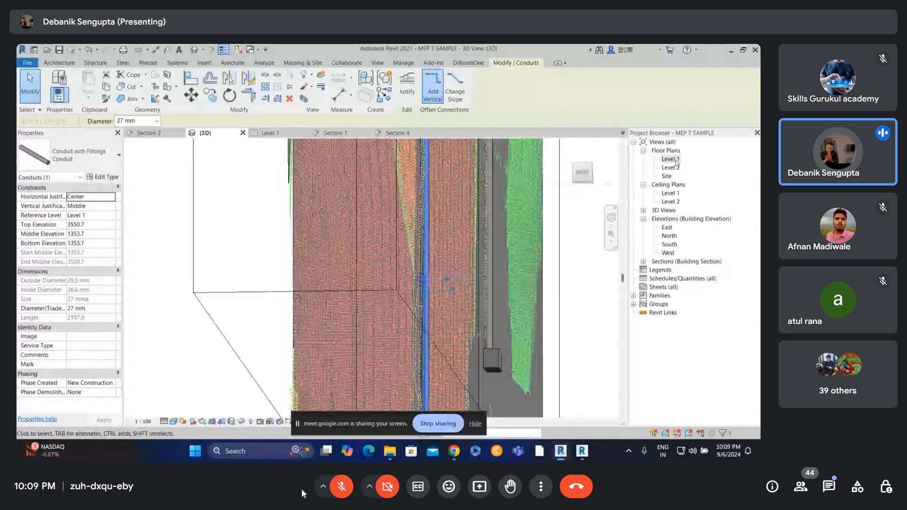
double_click(669, 159)
scroll(420, 302, up, 5)
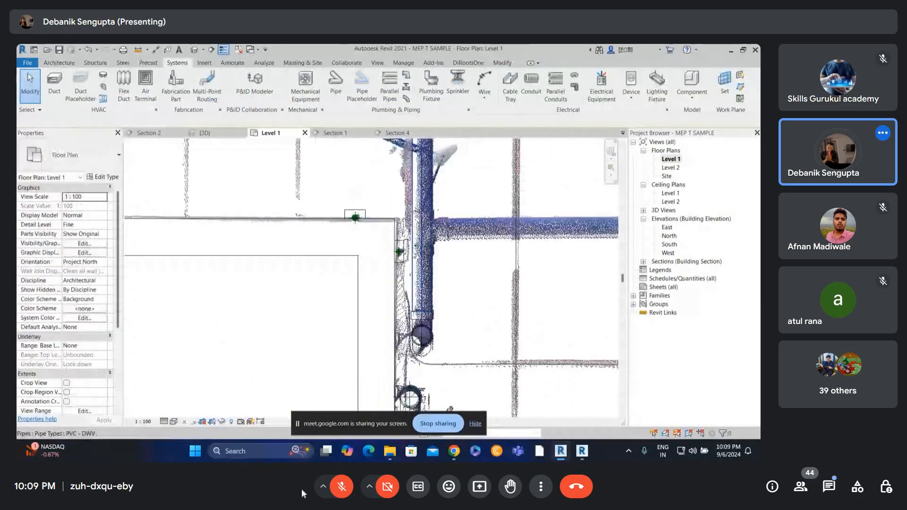
scroll(393, 252, up, 8)
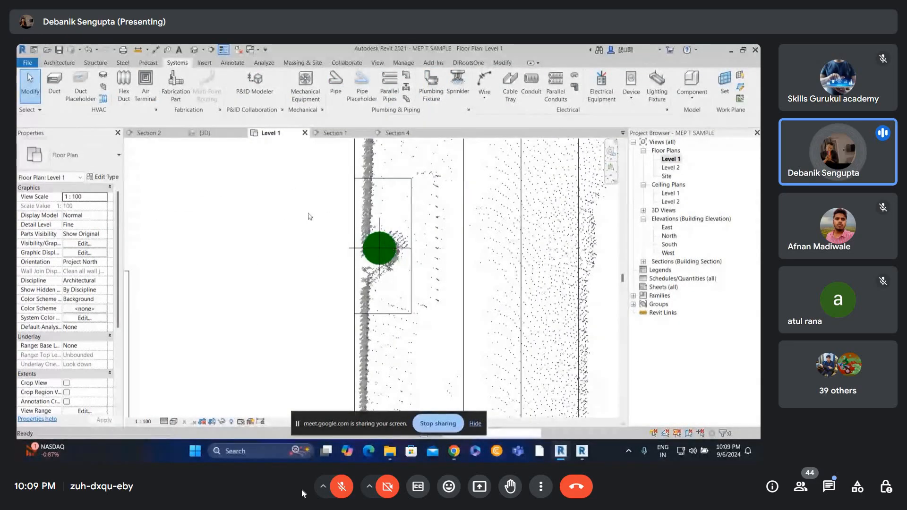
click(379, 247)
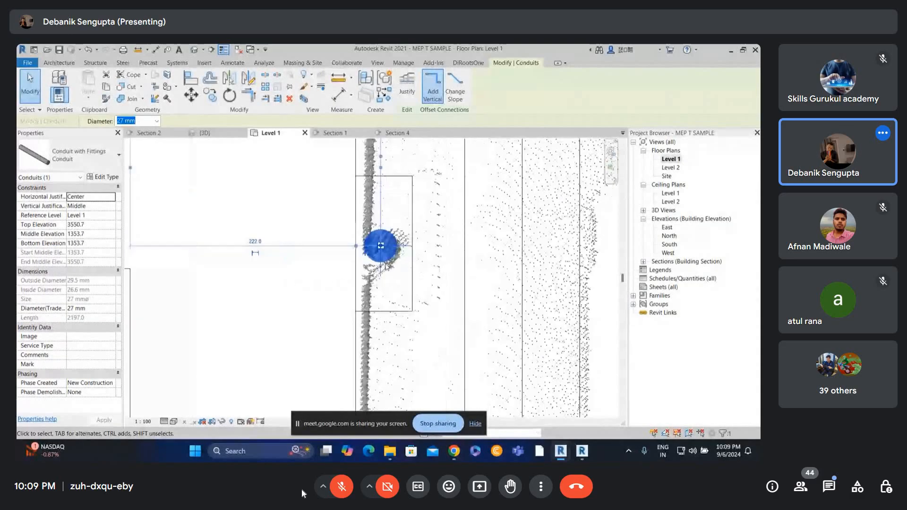
key(Down)
key(Down)
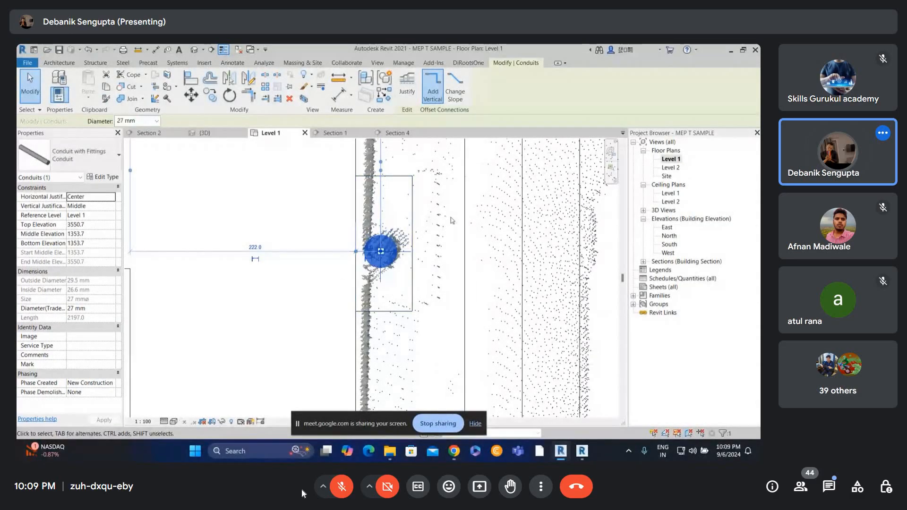
key(Escape)
scroll(432, 247, down, 3)
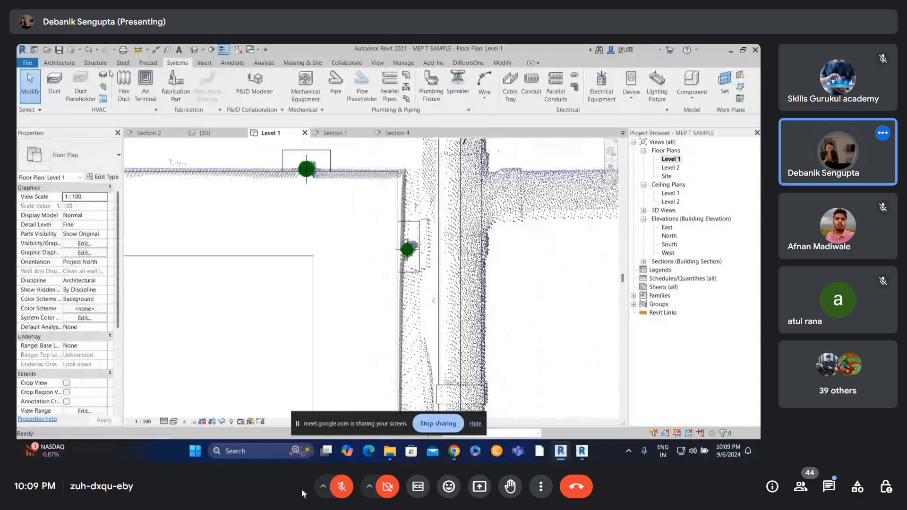
Step: Turn off the section box in the 3D view and inspect the whole room with its pipes and conduits
click(194, 52)
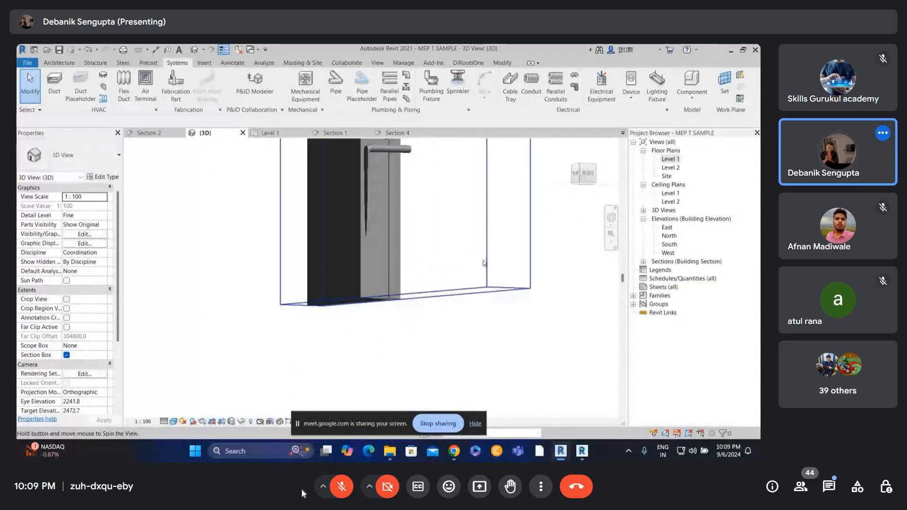
scroll(479, 267, down, 2)
click(66, 355)
scroll(499, 244, down, 3)
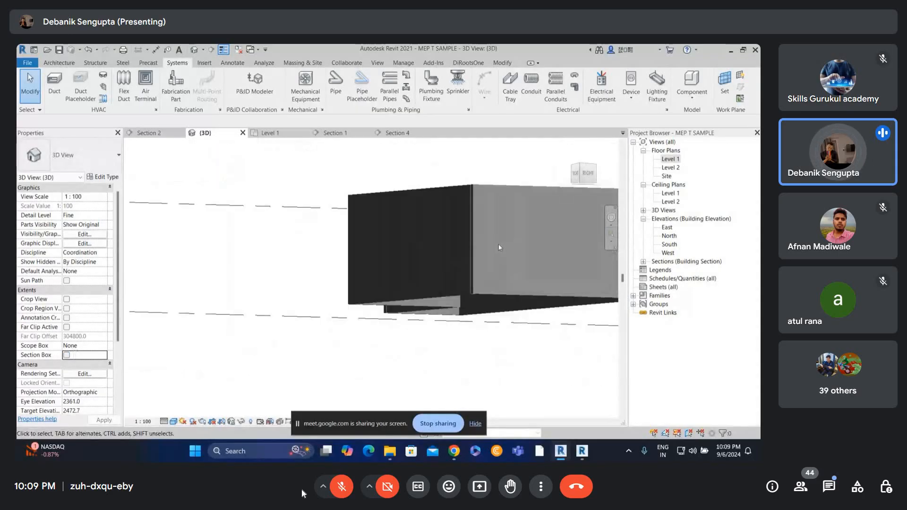
shift+middle_drag(498, 244, 461, 246)
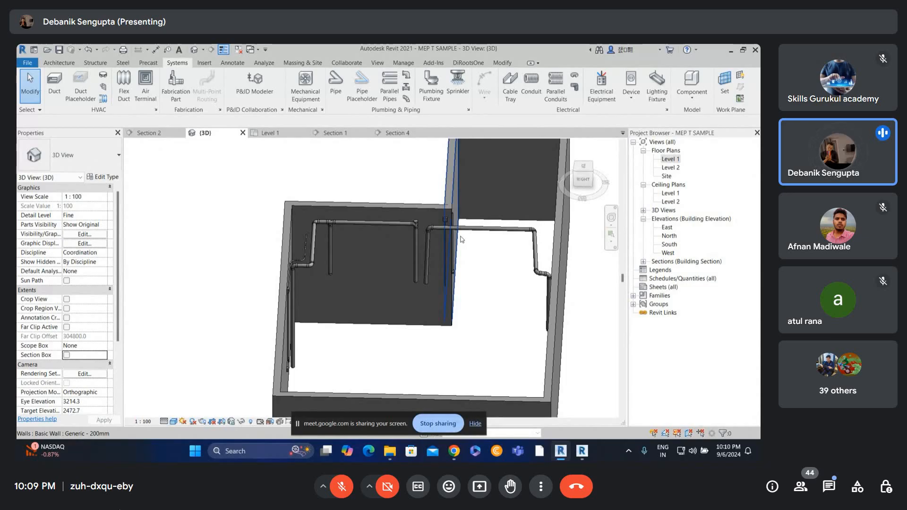
click(343, 487)
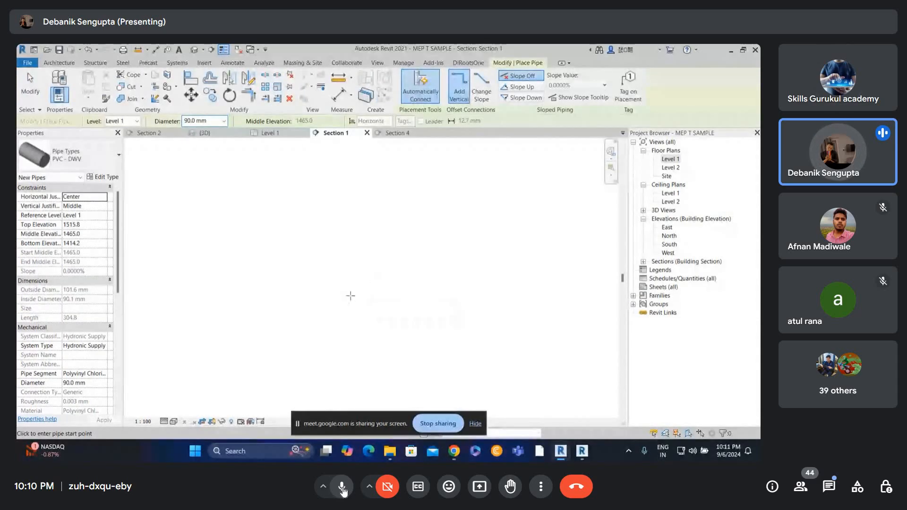
click(342, 487)
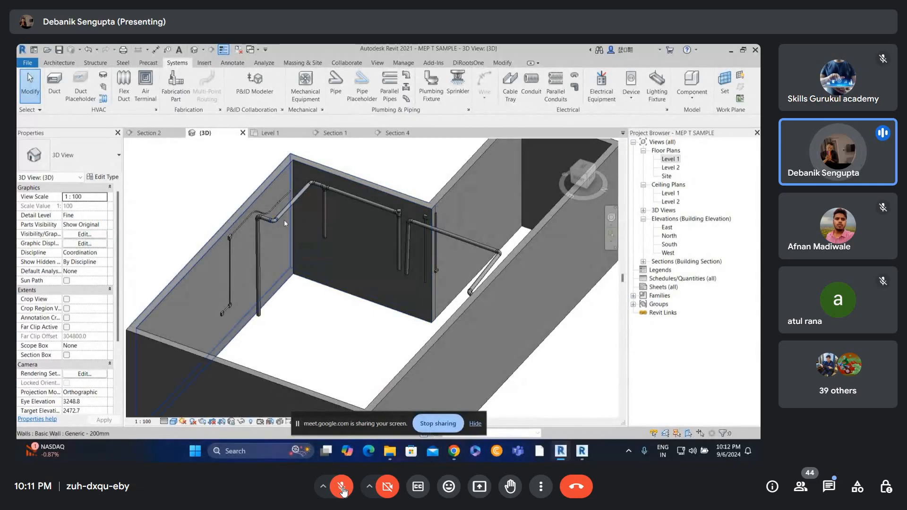
Step: Try the Fire Protection Wet system type on the 90 mm vertical PVC pipe by the side wall
click(263, 238)
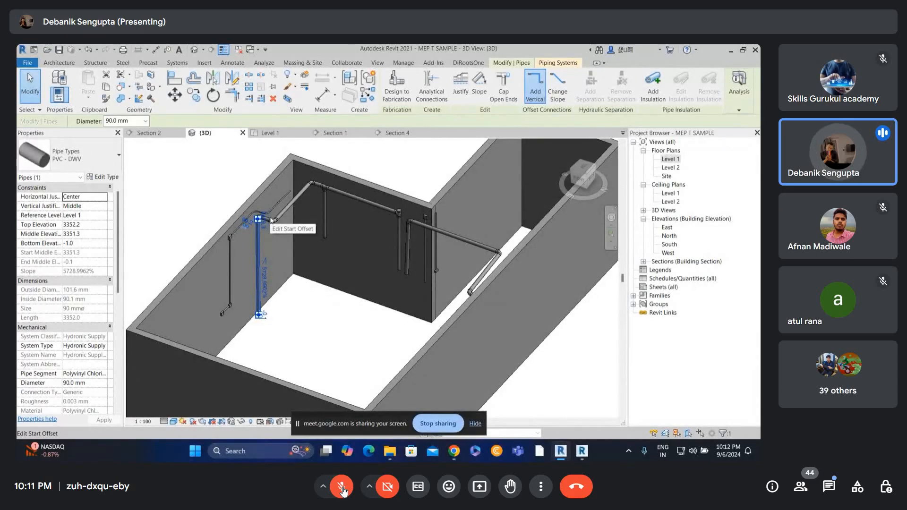
click(107, 347)
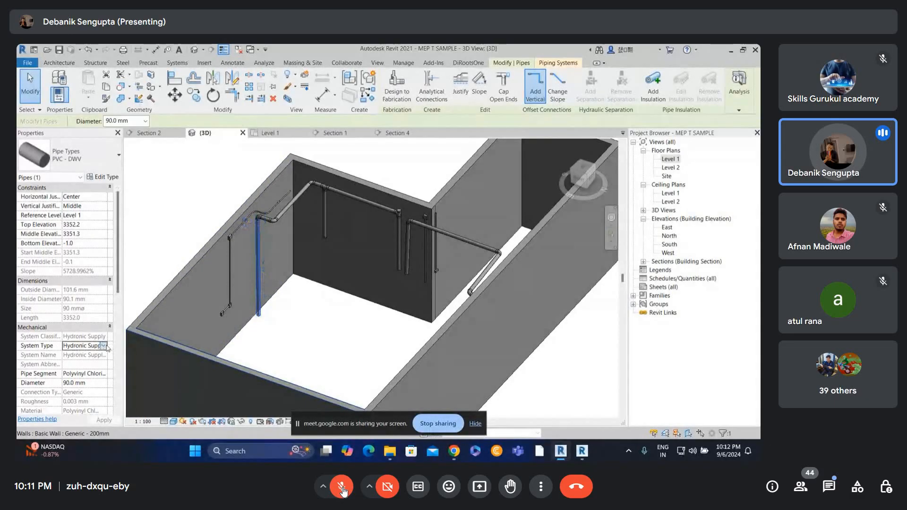
click(104, 346)
click(89, 367)
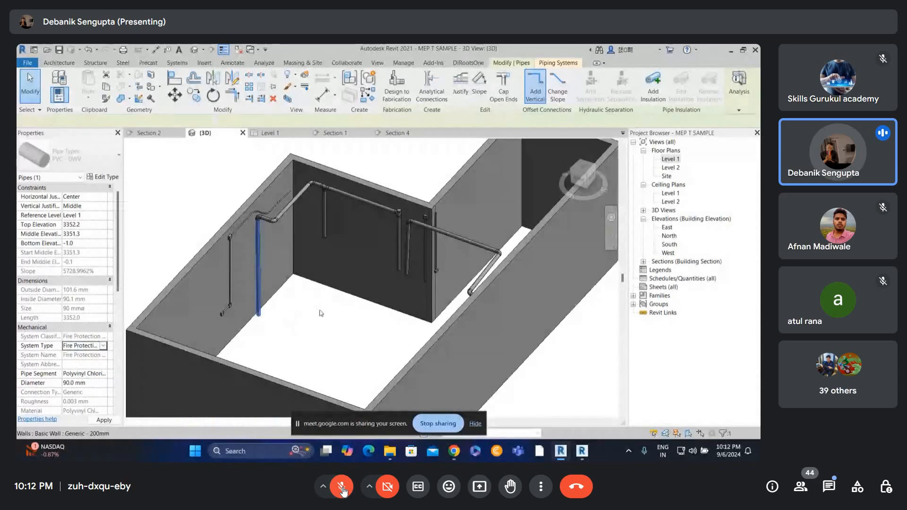
scroll(259, 222, up, 3)
click(259, 234)
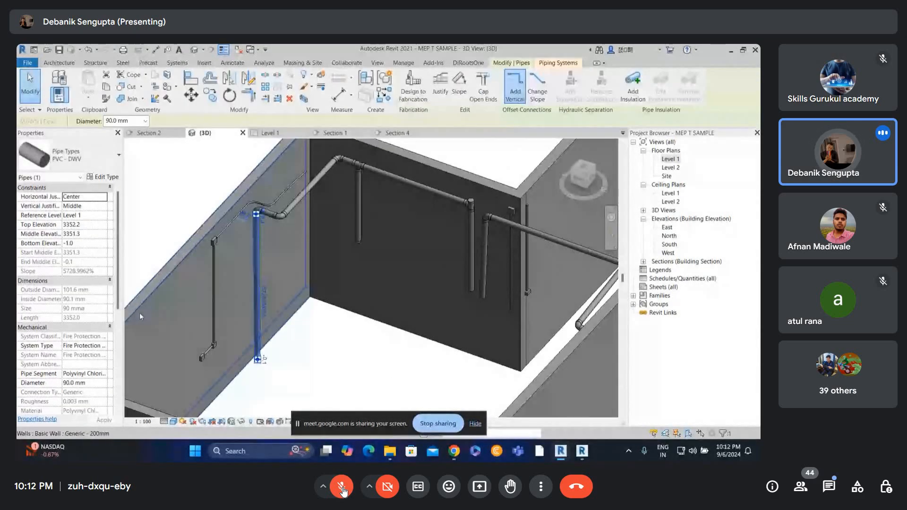
click(344, 337)
key(Escape)
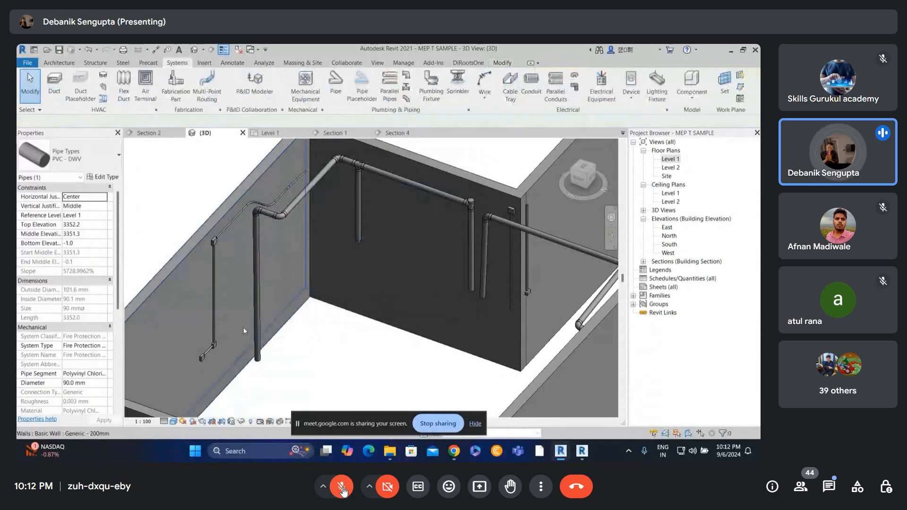
Step: Try the Fire Protection Pre-Action system type on the same vertical pipe
click(257, 283)
click(103, 346)
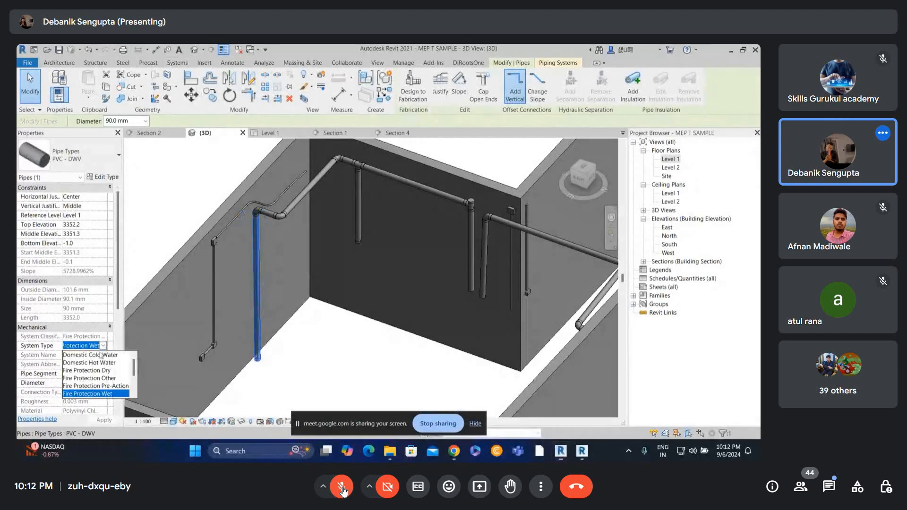
scroll(88, 385, down, 2)
scroll(83, 389, up, 1)
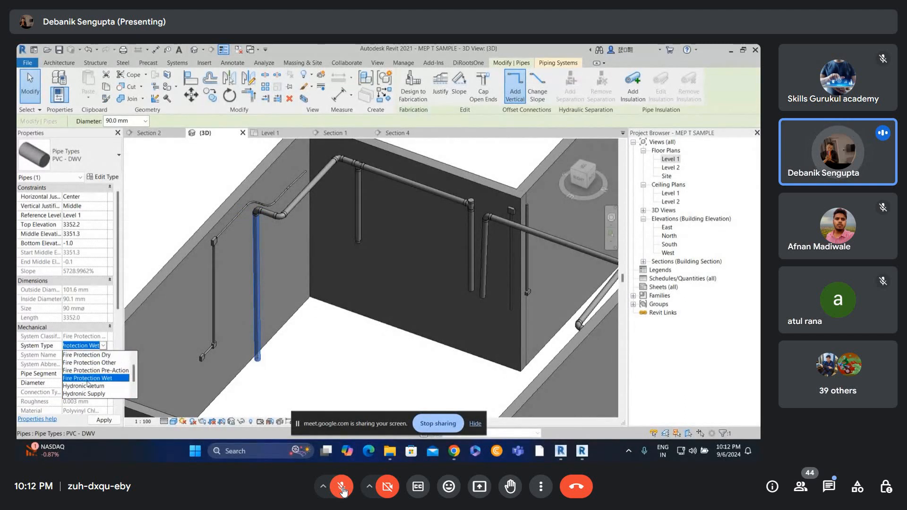
click(88, 371)
click(322, 342)
Step: Set the vertical pipe's system type to Fire Protection Dry
click(259, 325)
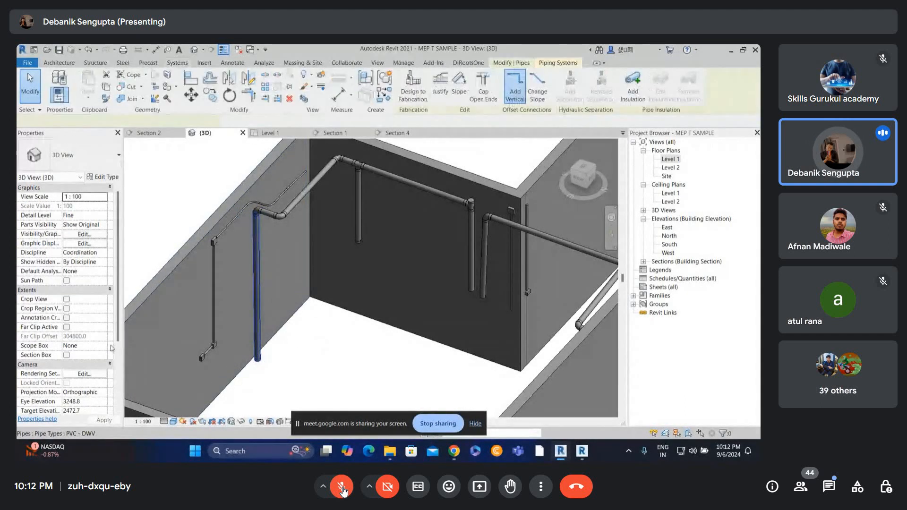
click(103, 346)
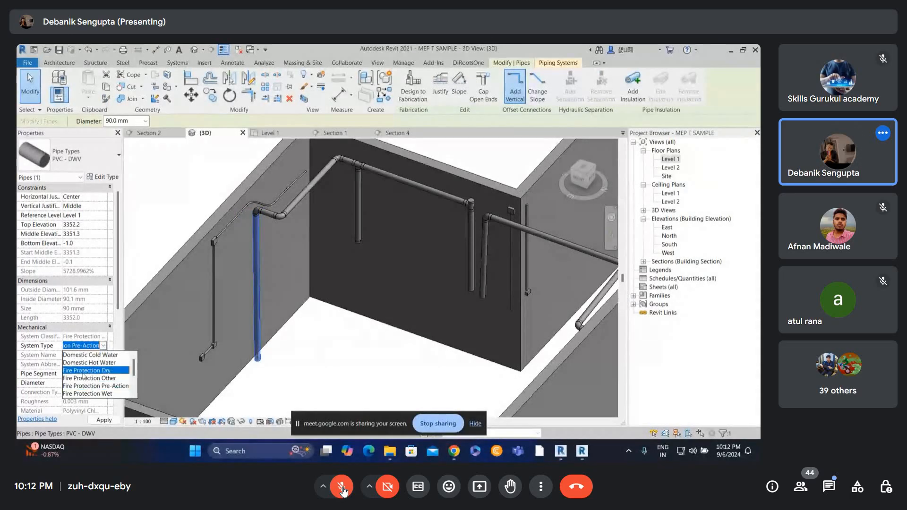
click(84, 371)
click(312, 367)
Step: Change the 3D view's visual style to Hidden Line and clear the pipe selection
click(261, 304)
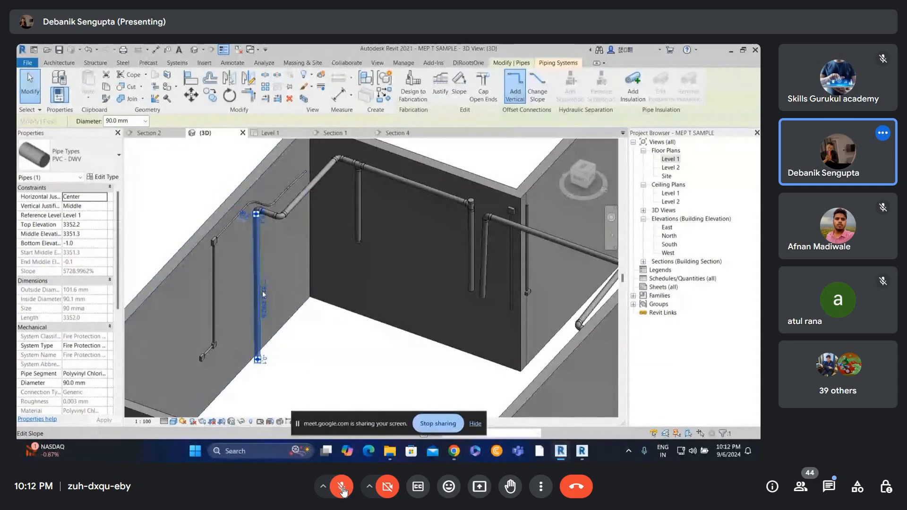
key(h)
key(l)
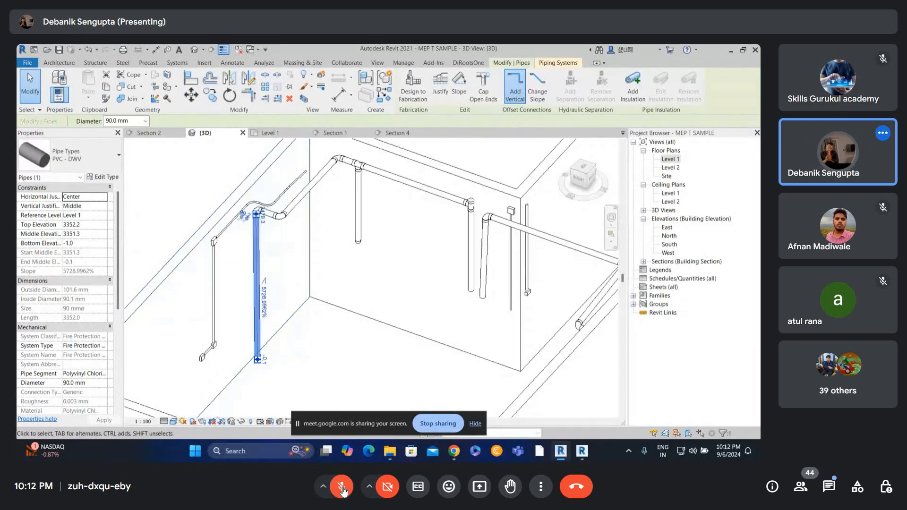
click(318, 368)
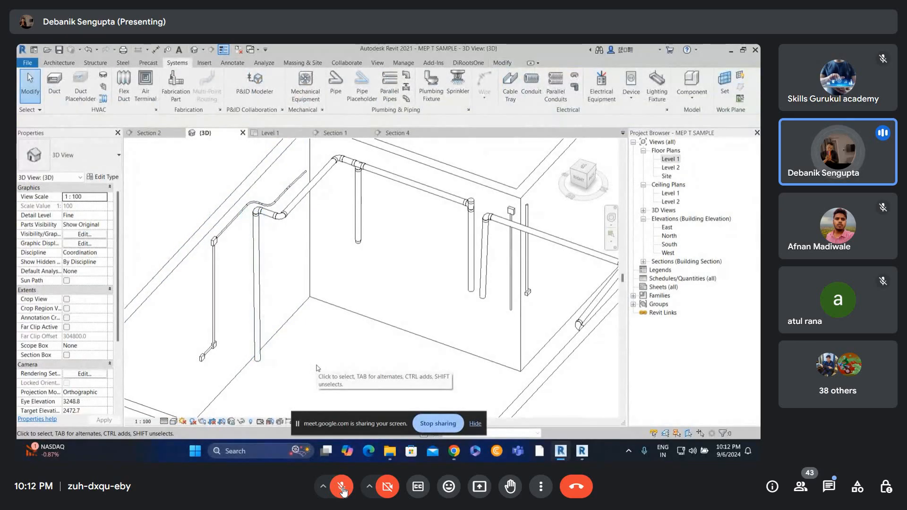
Step: Review the system types available for the 90 mm vertical pipe, leaving its assignment as it is
click(257, 301)
click(105, 301)
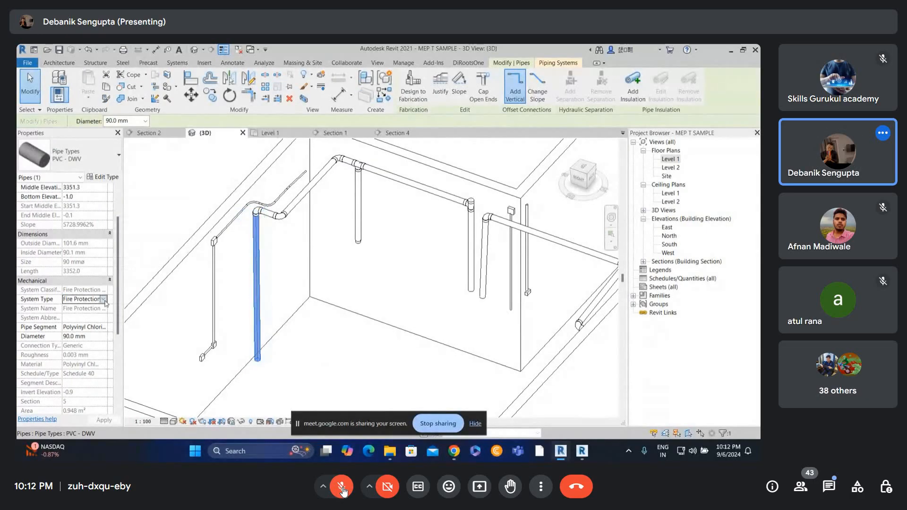
click(104, 300)
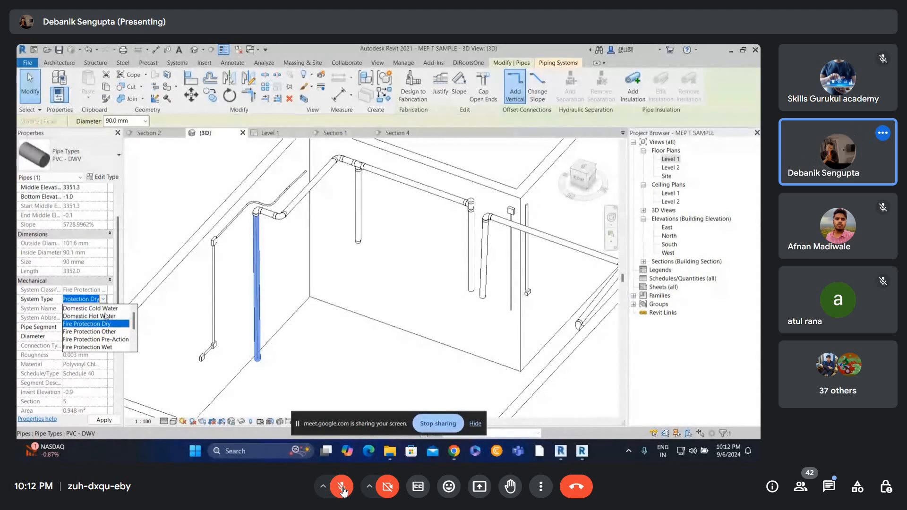
scroll(99, 342, down, 2)
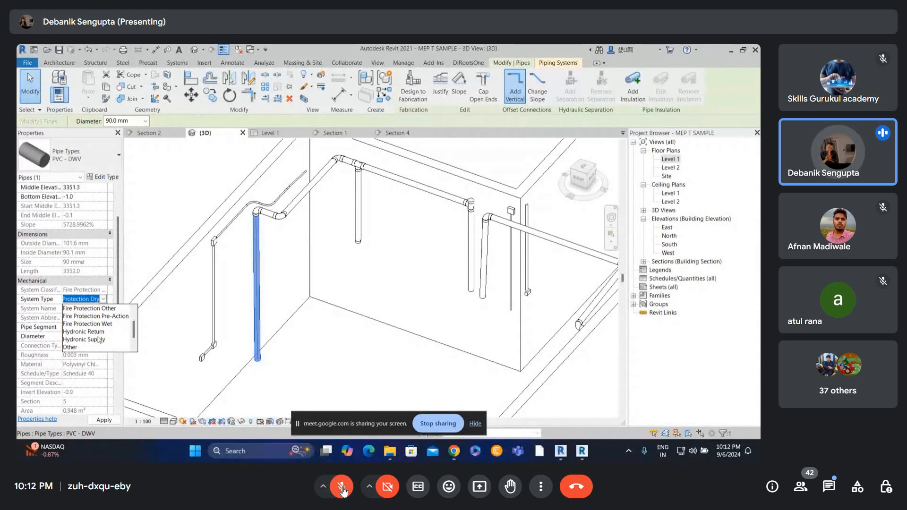
scroll(194, 324, down, 2)
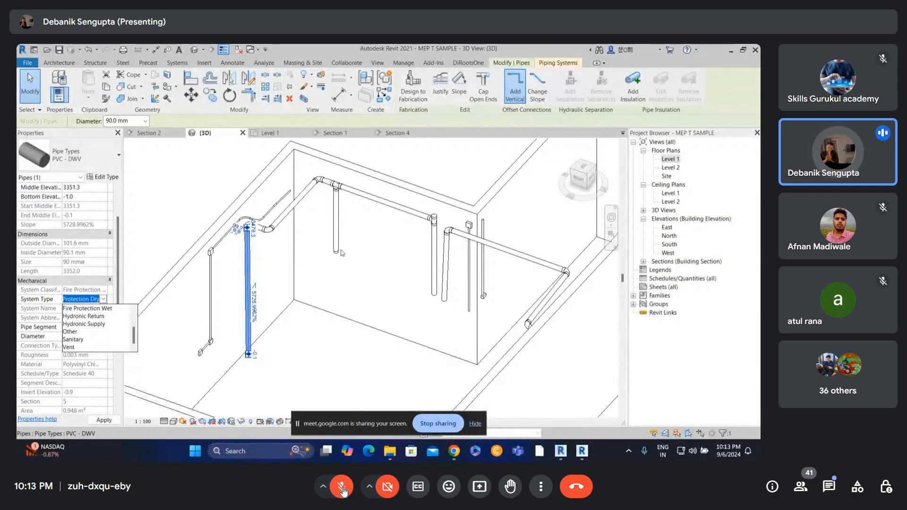
click(255, 264)
click(248, 264)
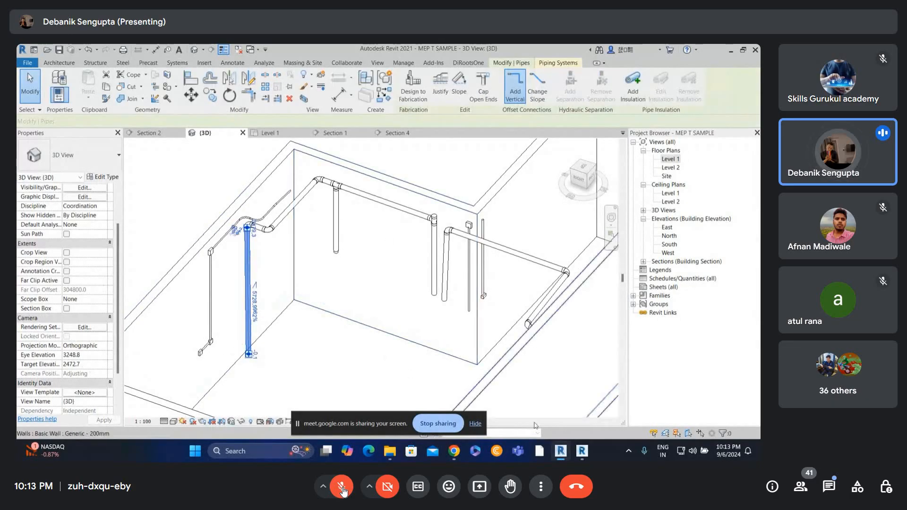
Step: Switch to ReCap Pro and look around the scanned room toward the wall with the dust collectors
click(581, 451)
drag(239, 235, 223, 219)
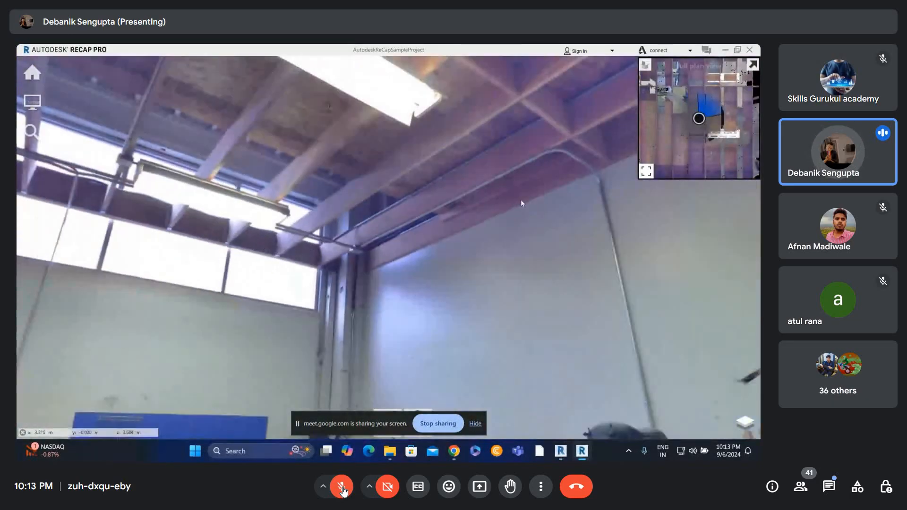
drag(521, 202, 250, 221)
drag(492, 219, 368, 204)
drag(229, 163, 424, 175)
scroll(423, 175, up, 2)
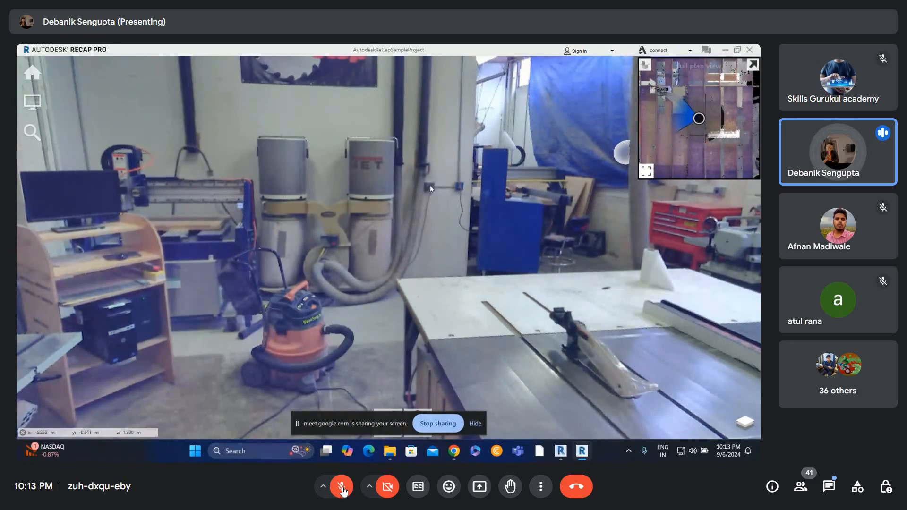
Step: Examine the pipe runs around the SawStop banner and the flexible hoses at the dust collectors in the scan
drag(430, 185, 470, 134)
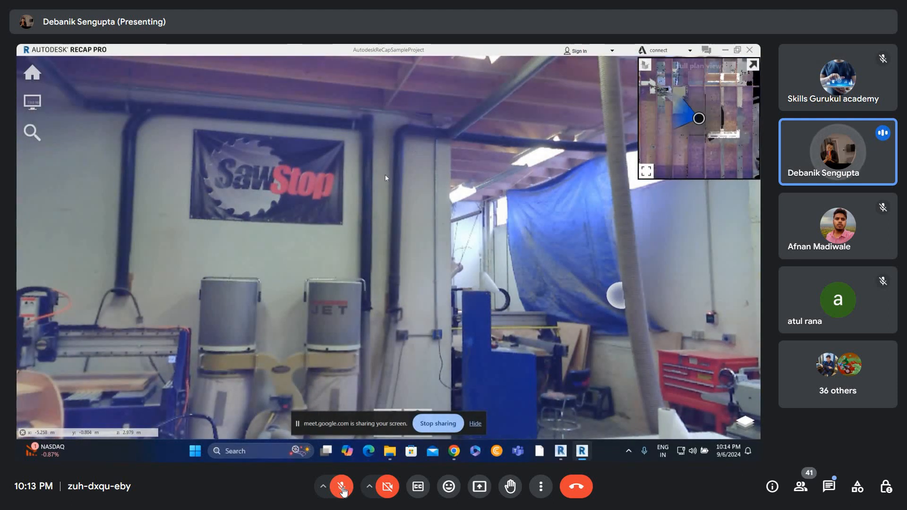
scroll(384, 175, down, 2)
drag(307, 245, 309, 255)
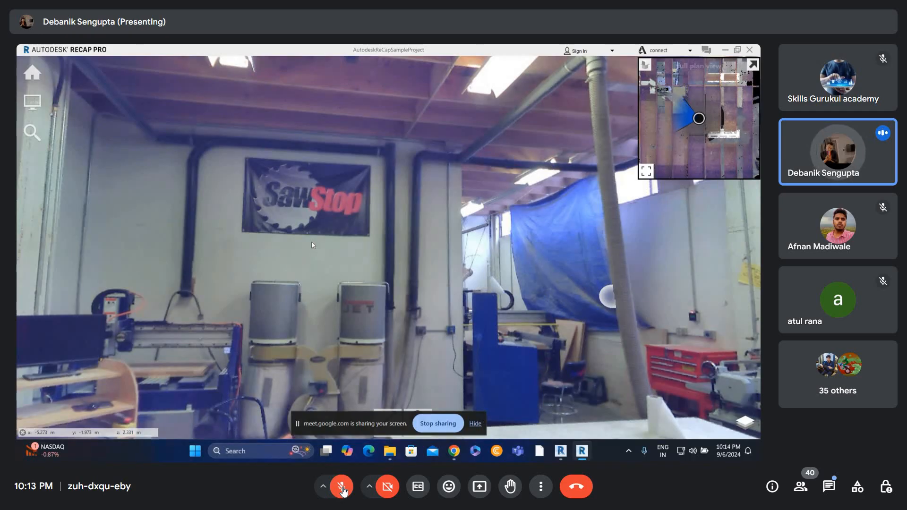
drag(315, 249, 312, 231)
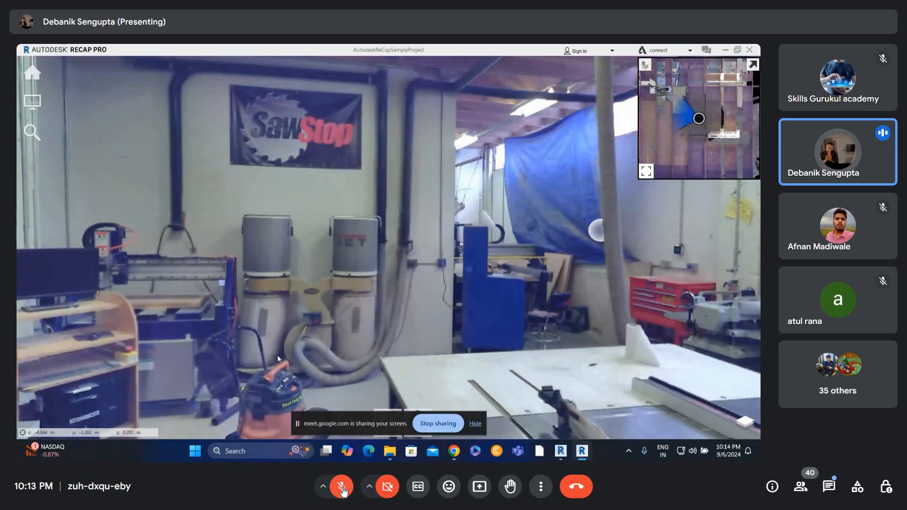
scroll(338, 375, up, 3)
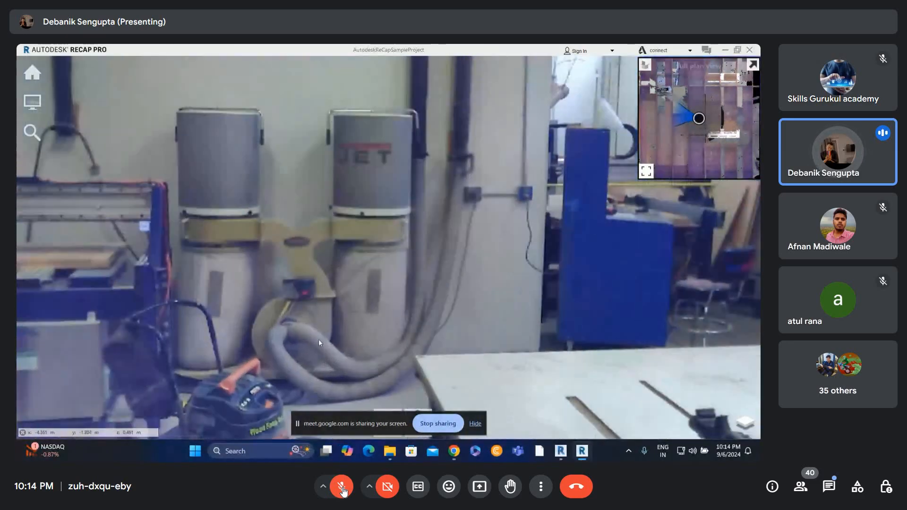
Step: Switch to Chrome and search Google Images for "FLEX PIPE" in a new tab
mouse_move(454, 452)
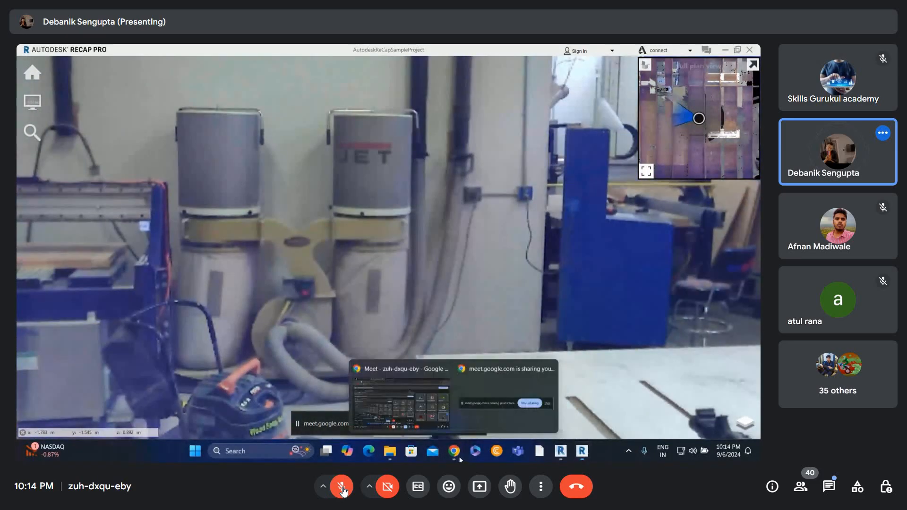
click(418, 407)
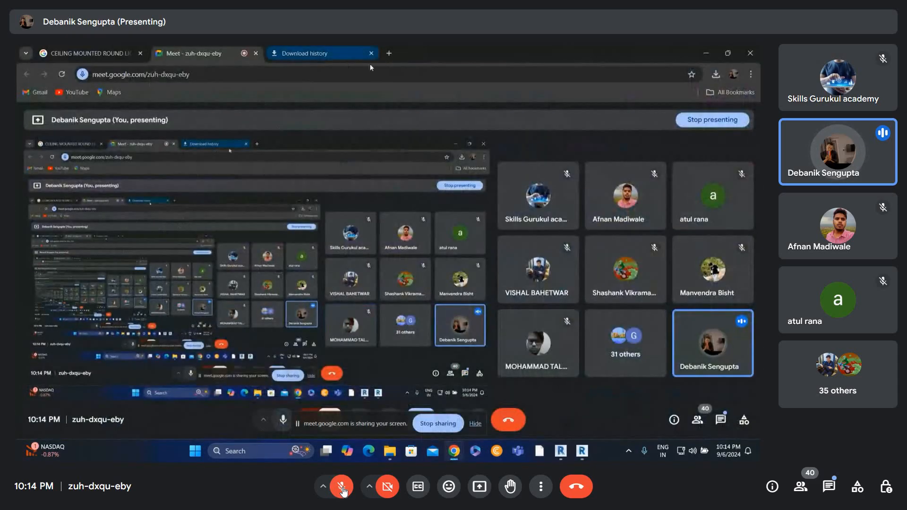
click(389, 54)
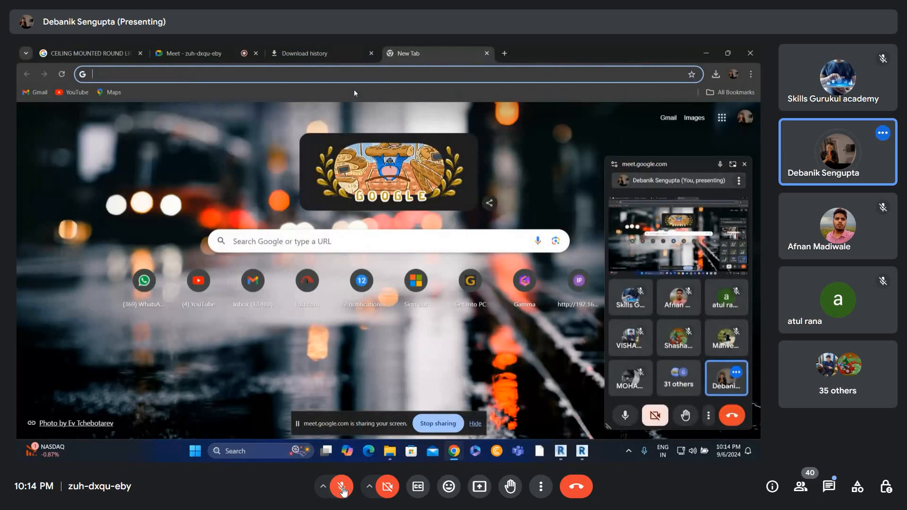
text(FLEX)
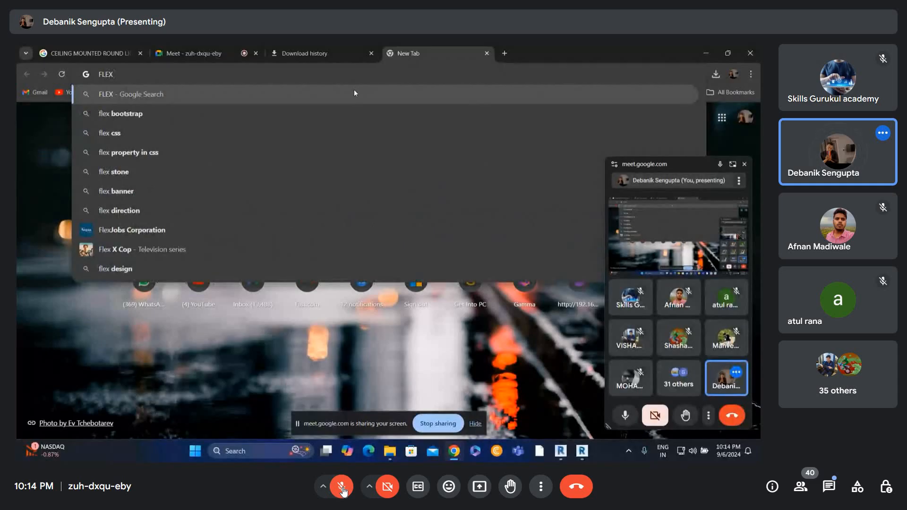
text( PIPE)
key(Return)
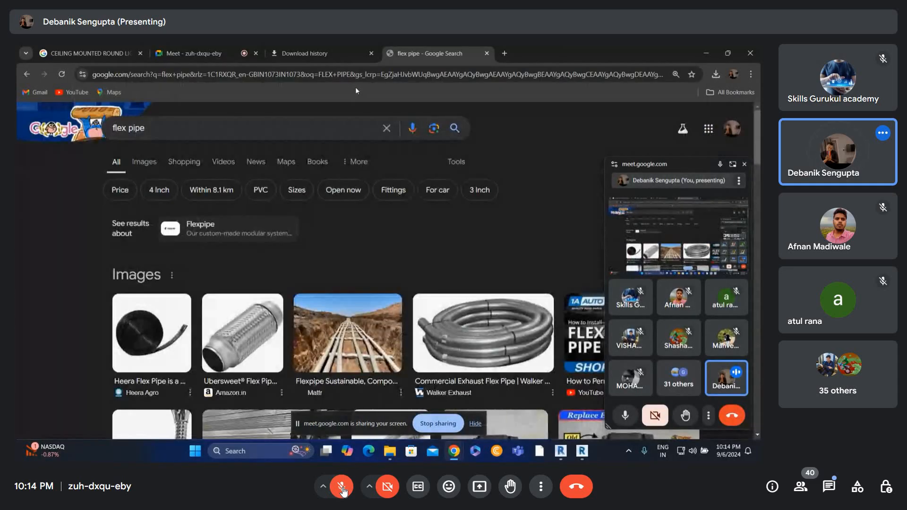
click(147, 164)
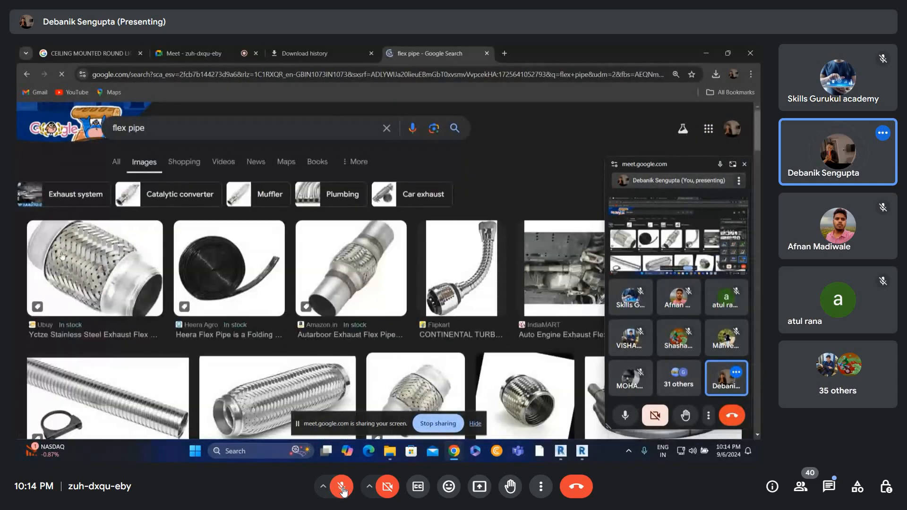
scroll(69, 262, down, 1)
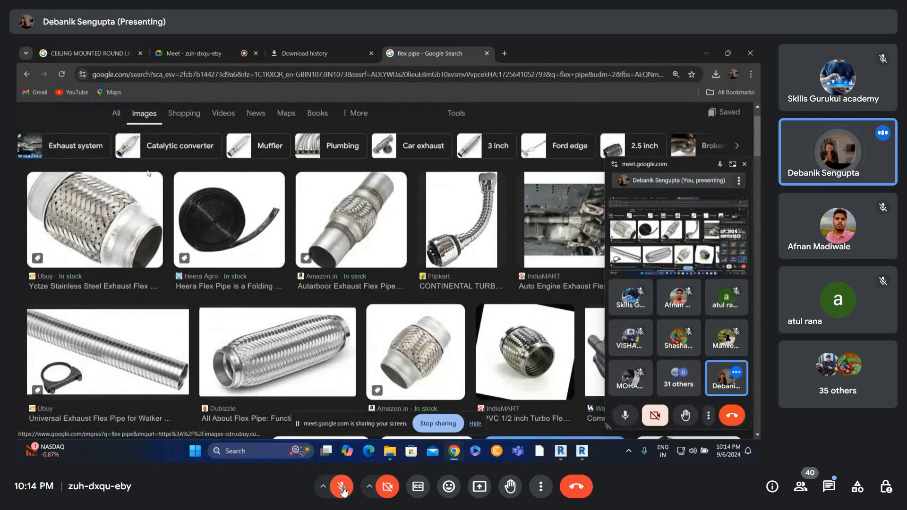
scroll(171, 130, up, 1)
Step: Refine the image search to "flex pipe IN SYSTEM" and browse the pictures for flexible pipe examples
click(172, 127)
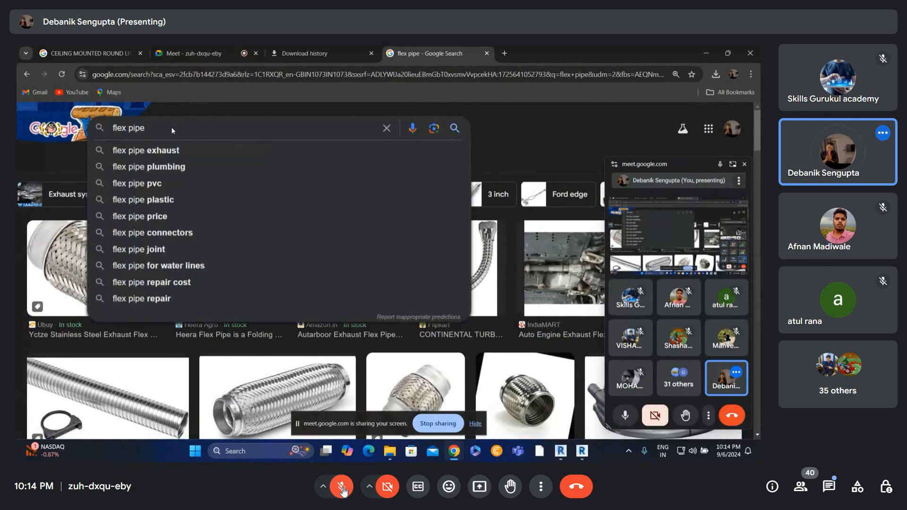
text(IN SY$TEM)
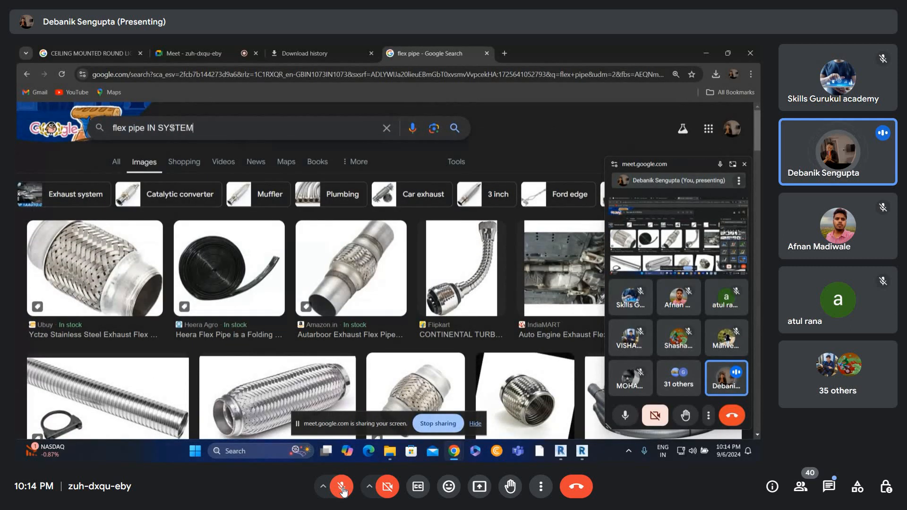
key(Return)
scroll(313, 300, down, 1)
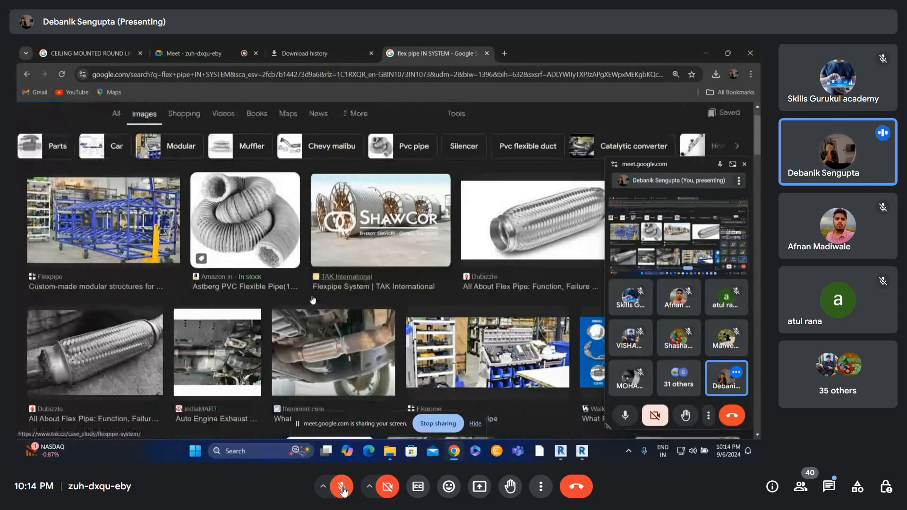
scroll(266, 349, down, 4)
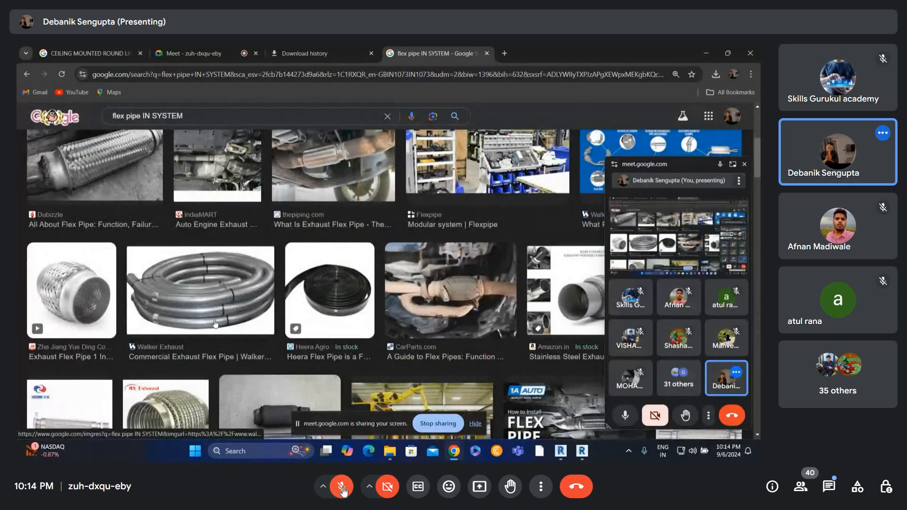
scroll(120, 280, up, 1)
scroll(120, 280, down, 2)
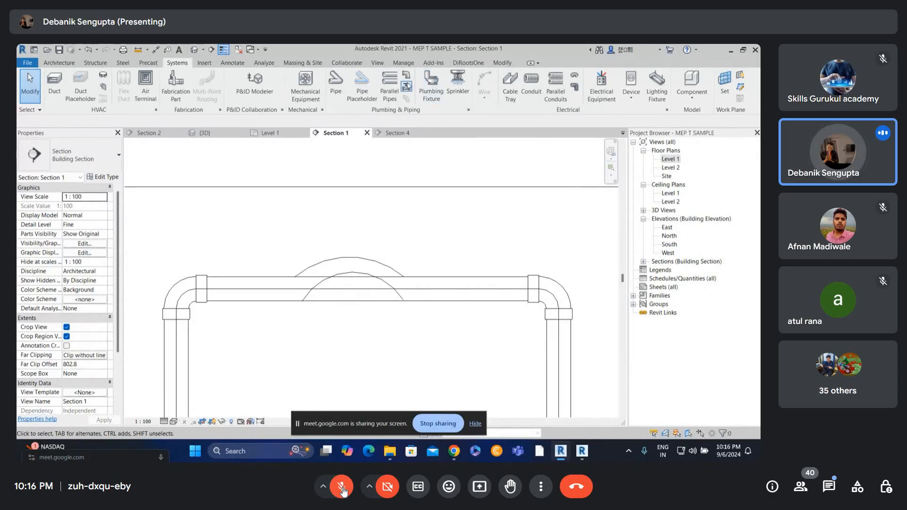
click(406, 86)
key(Escape)
scroll(405, 253, down, 1)
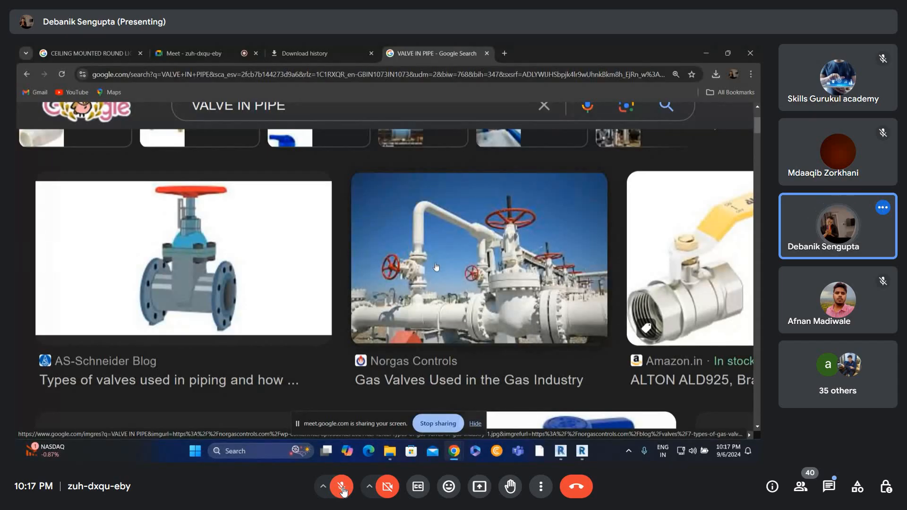
Step: Look through the Google Images results for "VALVE IN PIPE" for examples of valves mounted on pipes
scroll(503, 180, up, 3)
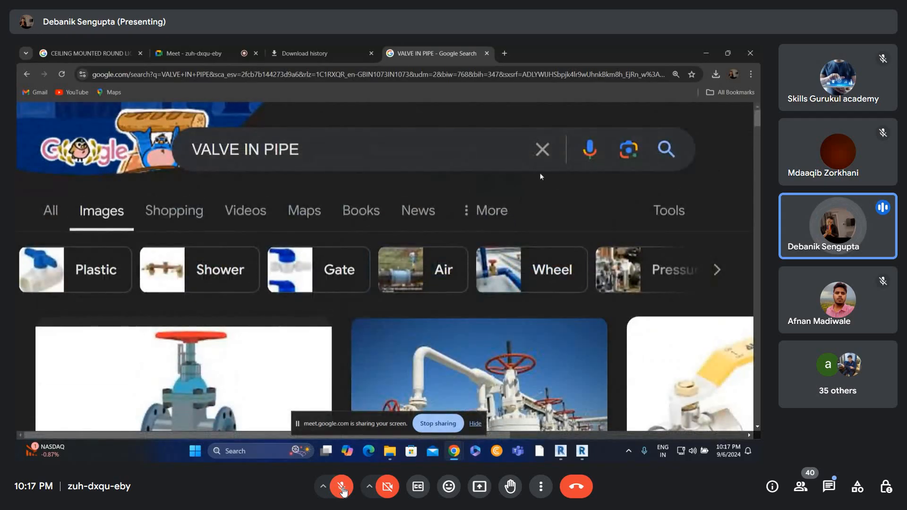
scroll(420, 233, down, 2)
scroll(420, 233, down, 1)
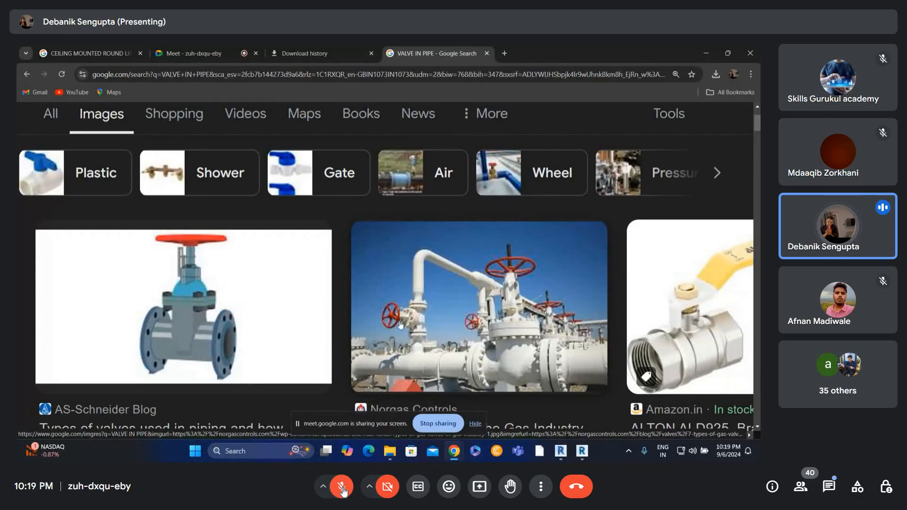
Step: Search Google Images for "pipe insulation" and browse the pictures of insulated pipes
scroll(230, 180, up, 3)
drag(379, 150, 187, 155)
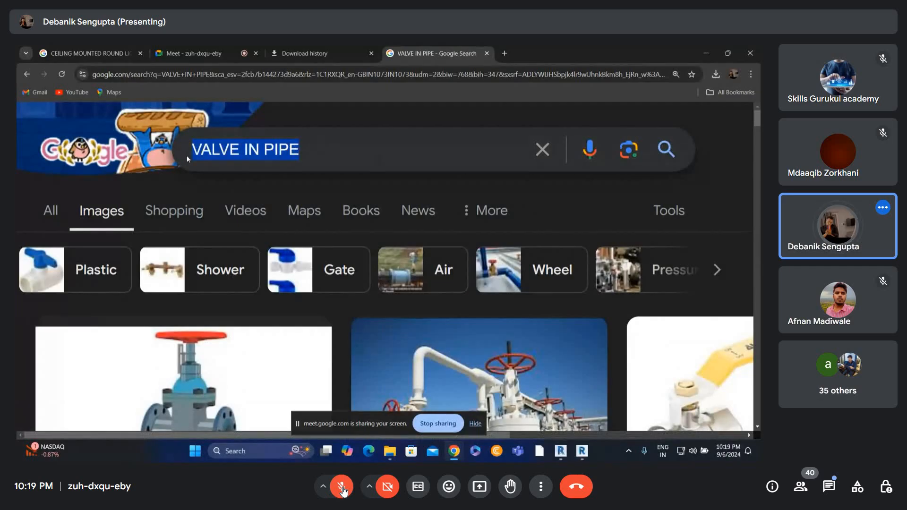
text(PIPE INSU)
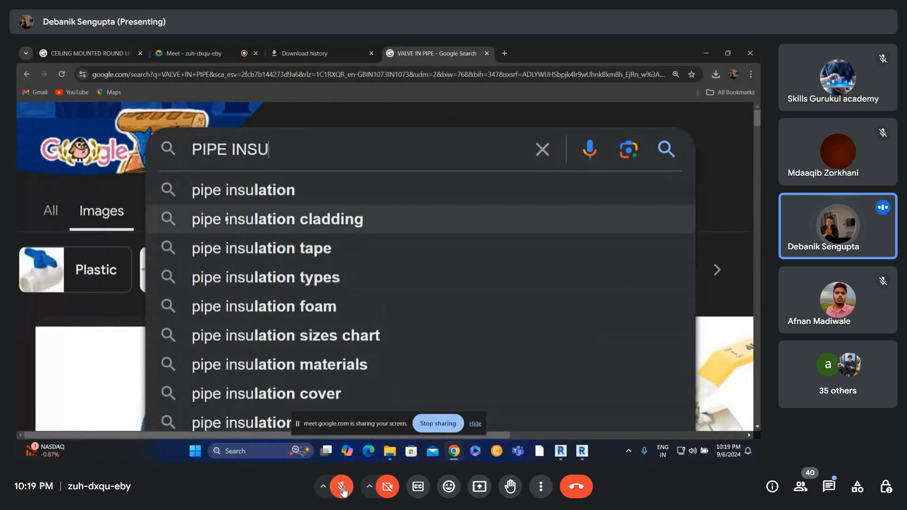
click(243, 190)
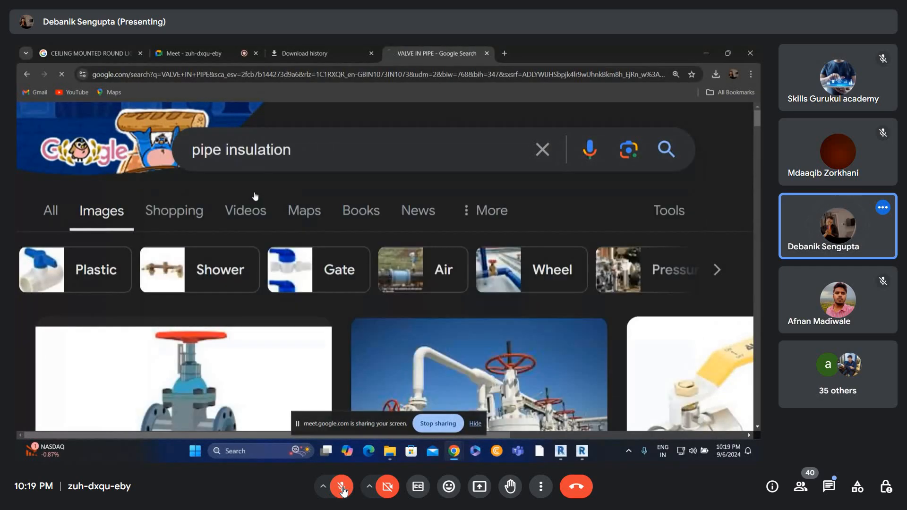
scroll(348, 362, down, 1)
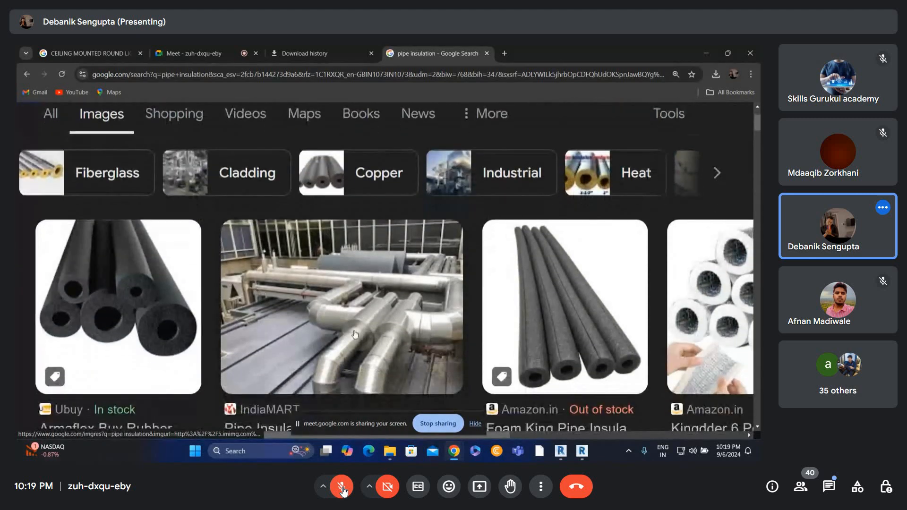
scroll(350, 359, down, 3)
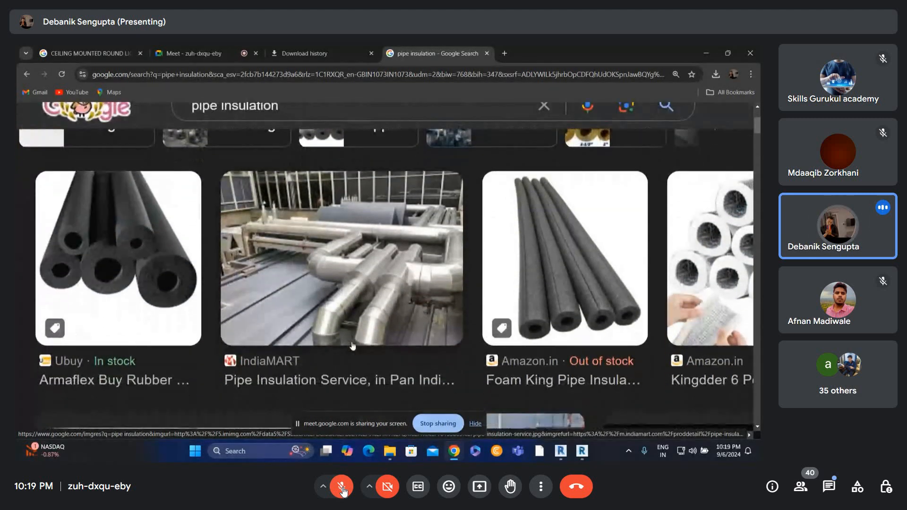
scroll(356, 348, down, 1)
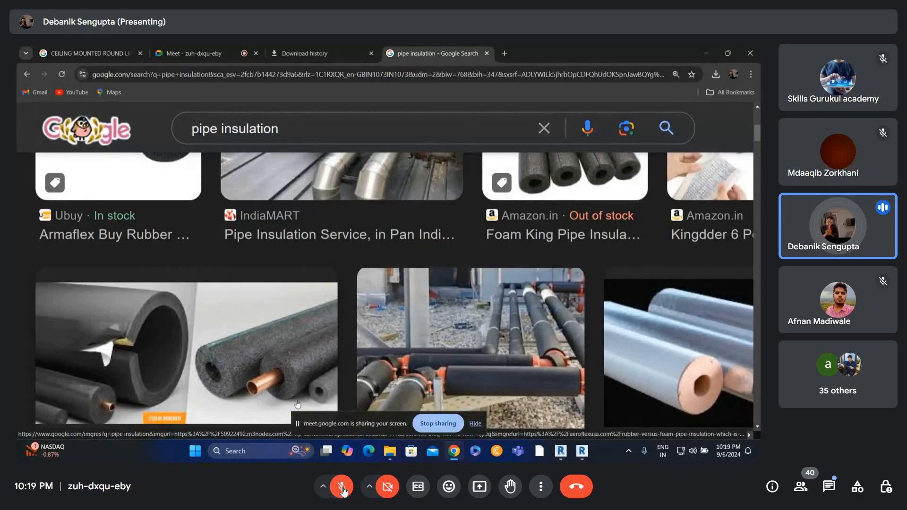
scroll(292, 357, up, 2)
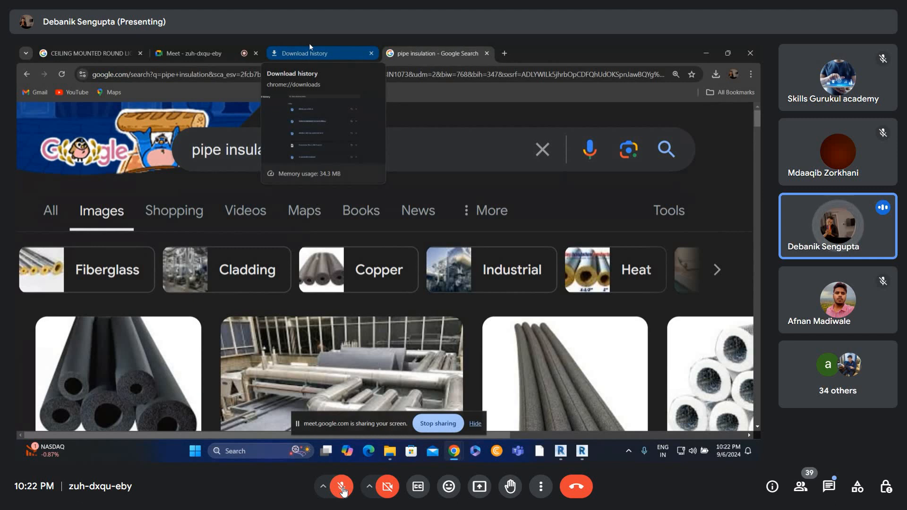
Step: Search Google Images for "VENT IN MALL" and browse the pictures of ceiling air vents
click(543, 149)
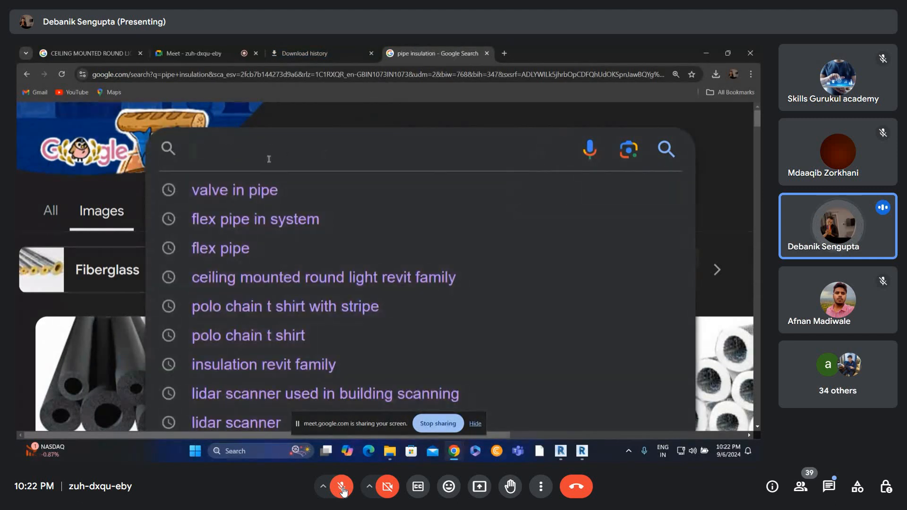
text(VENT)
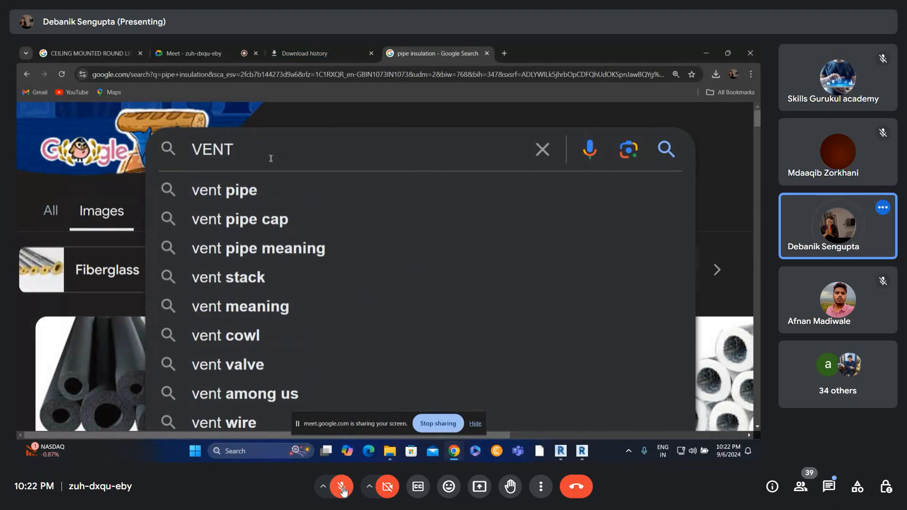
text( IN TH)
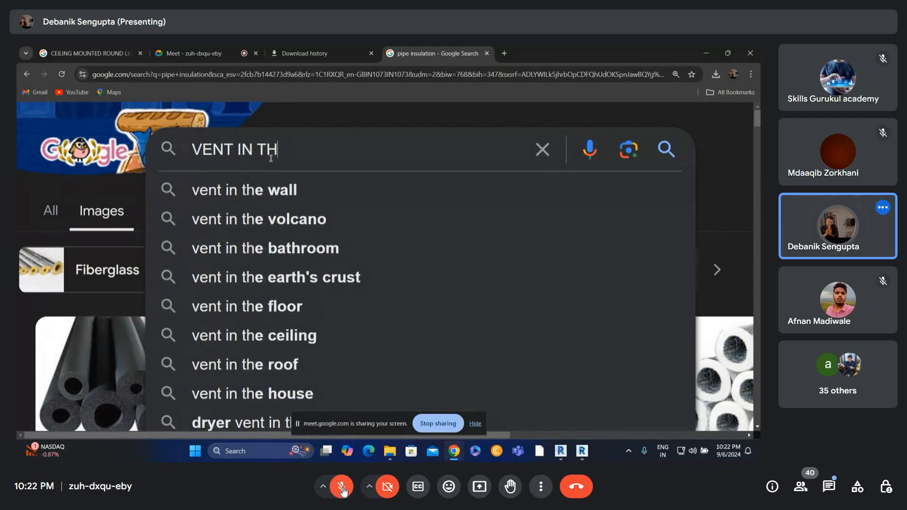
key(BackSpace)
key(BackSpace)
text(MALL)
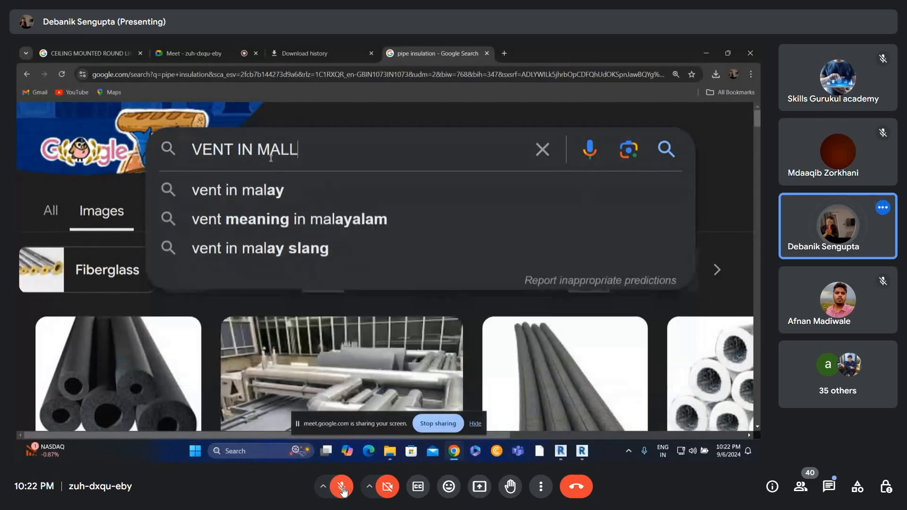
key(Return)
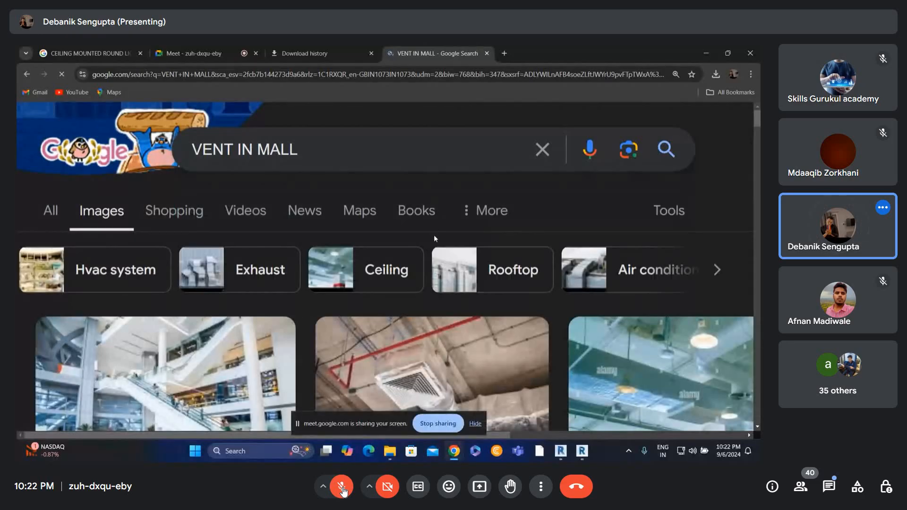
scroll(435, 238, down, 2)
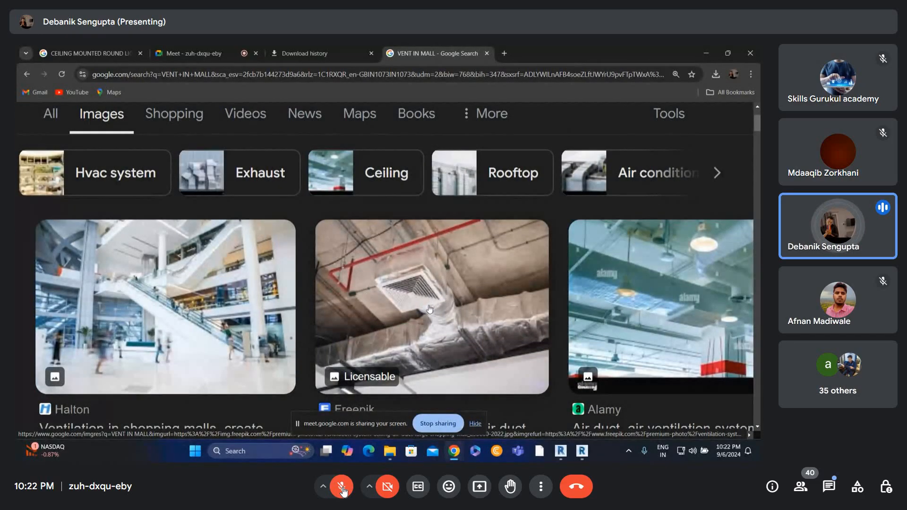
scroll(409, 294, down, 2)
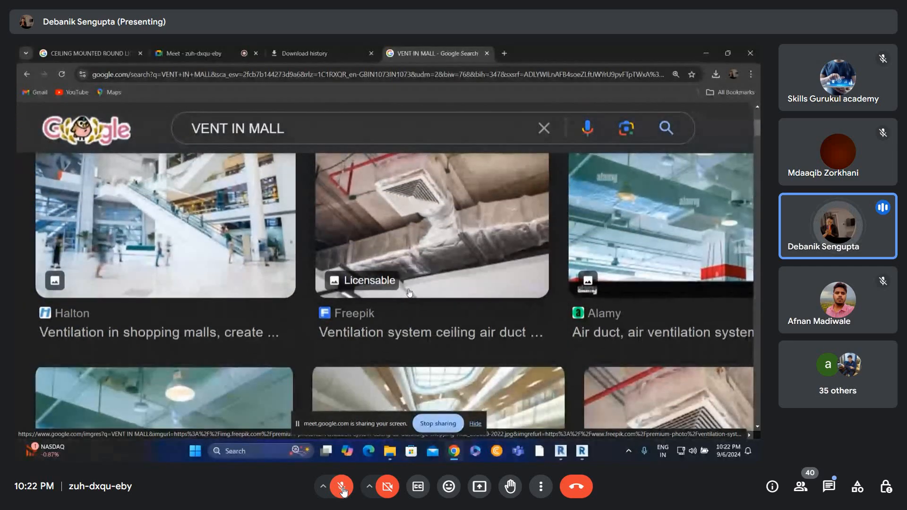
scroll(409, 293, up, 1)
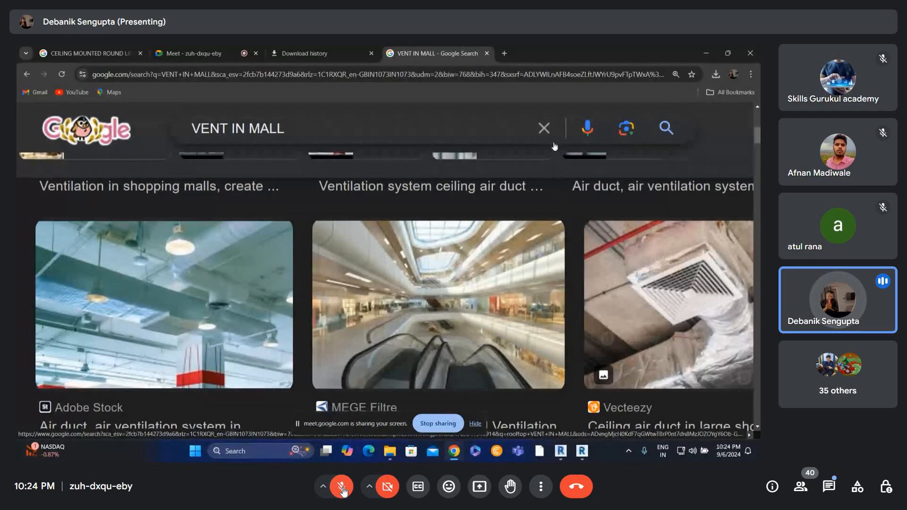
Step: Search Google Images for "CONDUIT IN RESIDENTIAL BUILDING"
click(544, 128)
text(CON)
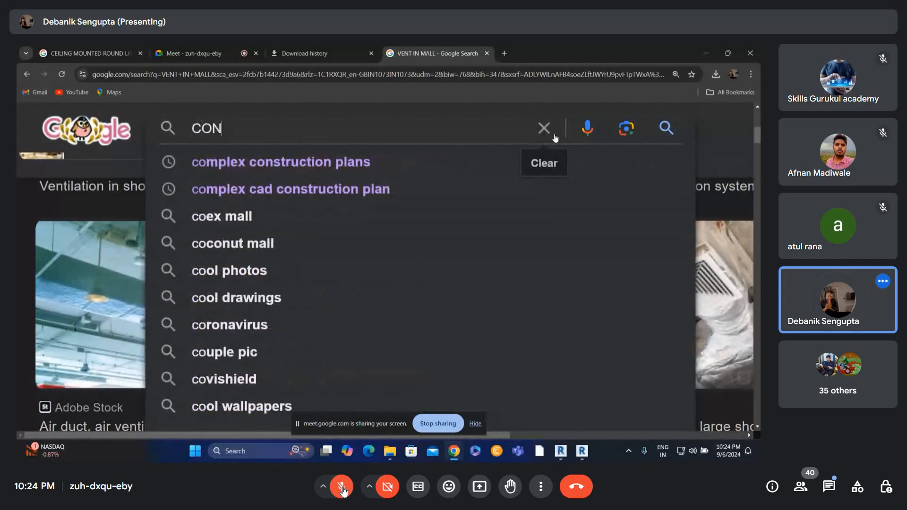
text(DUIT )
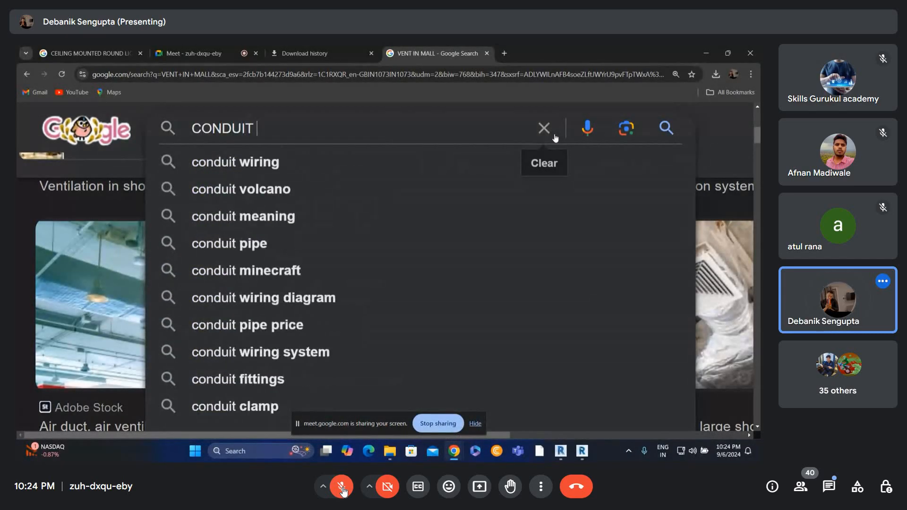
text(IN RESIDEN)
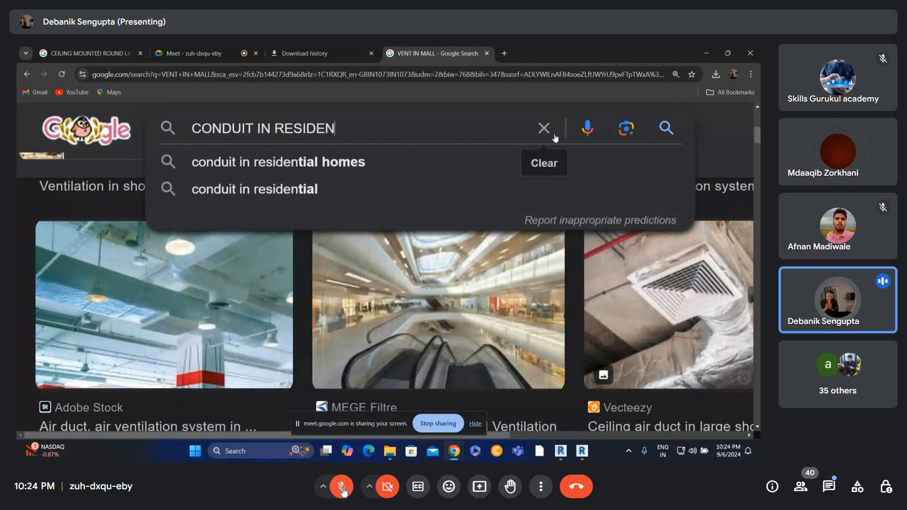
text(TIAL BYU)
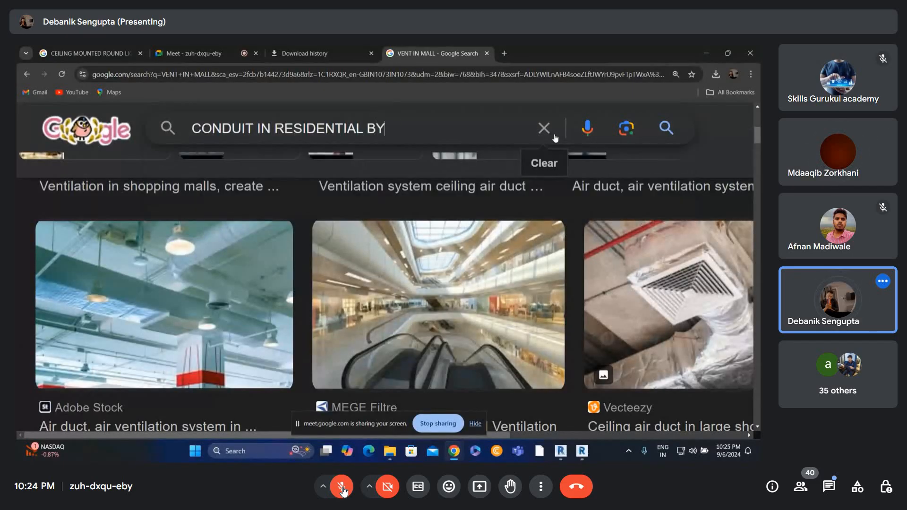
key(BackSpace)
key(BackSpace)
text(UILDING)
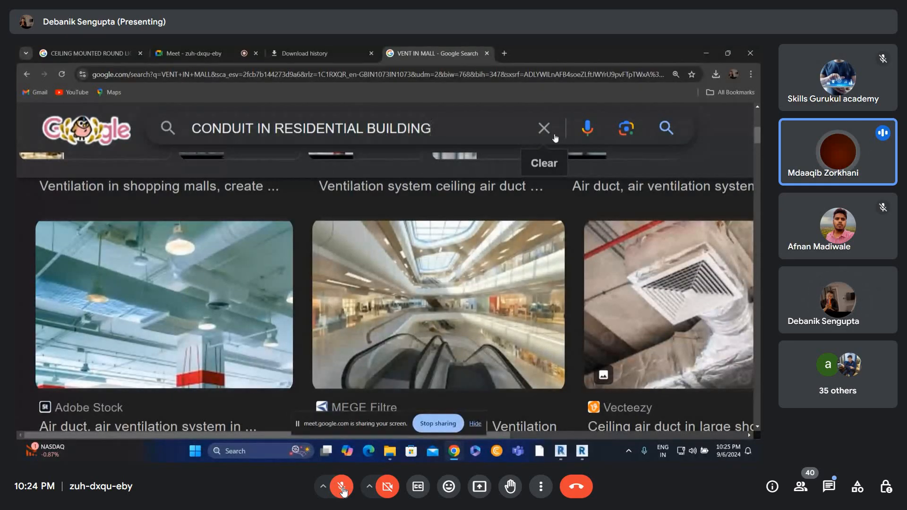
key(Return)
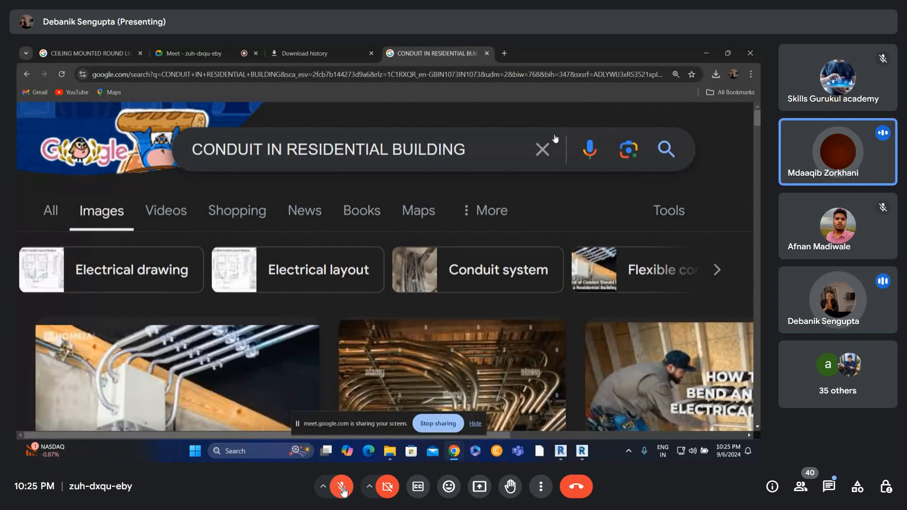
Step: Turn on the microphone in the Google Meet call and look through the list of participants
click(344, 492)
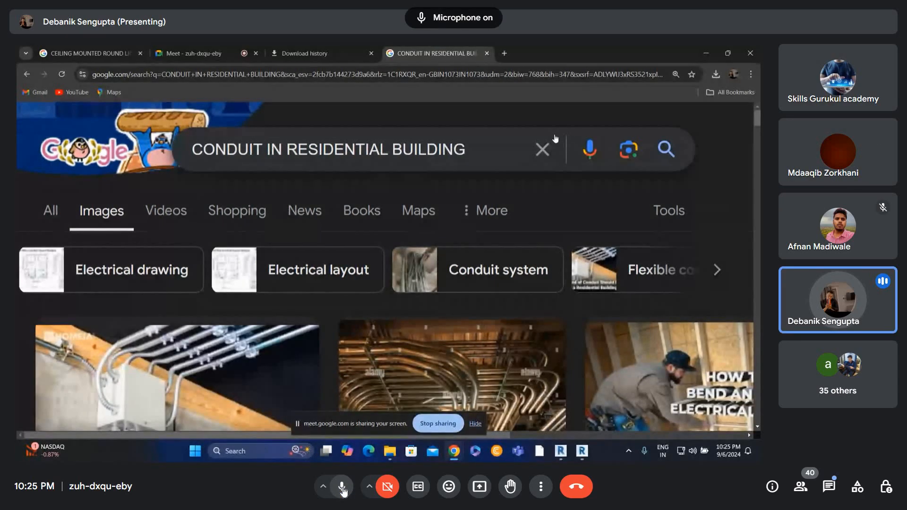
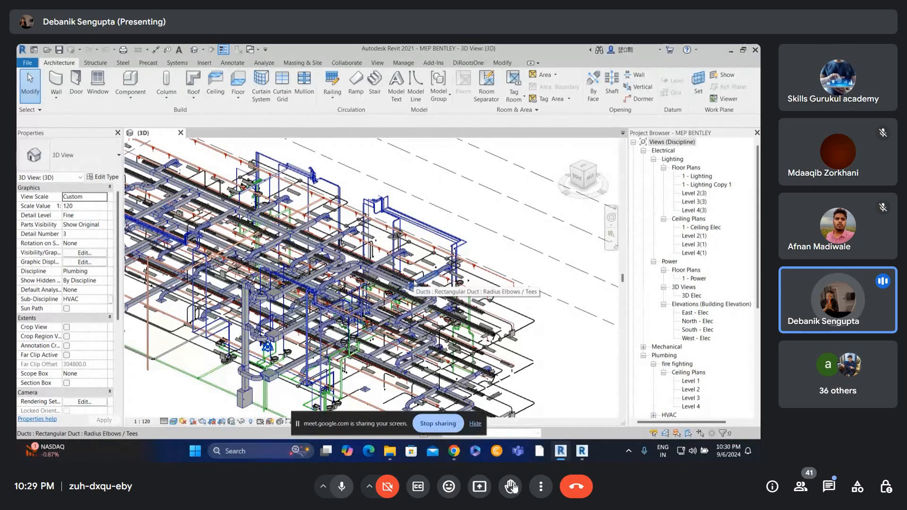
click(800, 486)
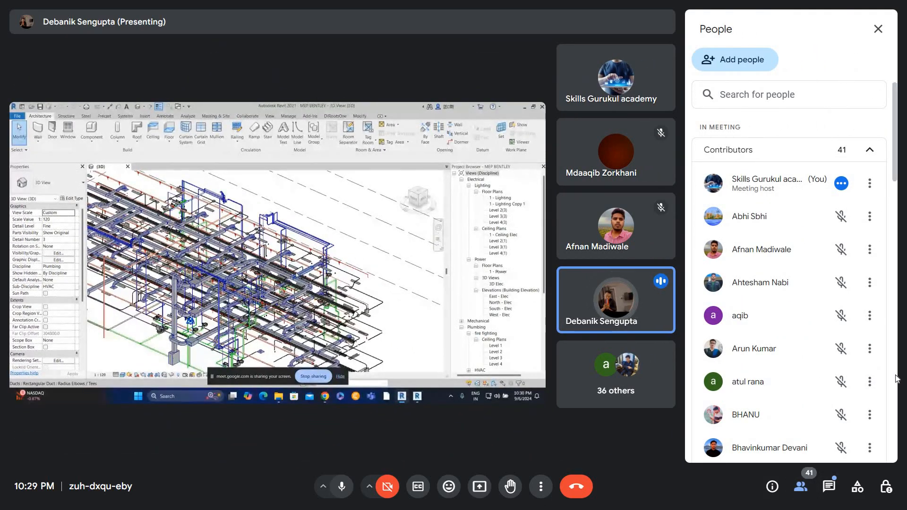
scroll(897, 378, down, 7)
scroll(897, 378, down, 7)
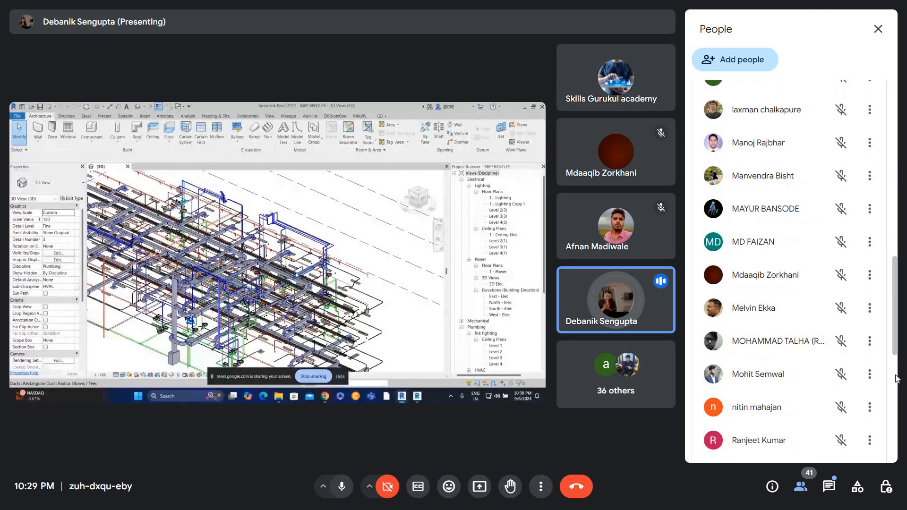
scroll(897, 378, down, 7)
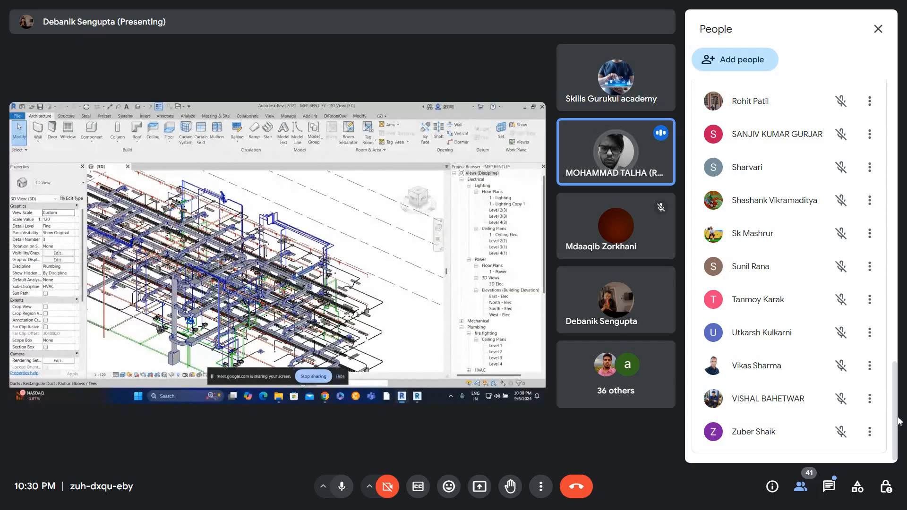
click(877, 32)
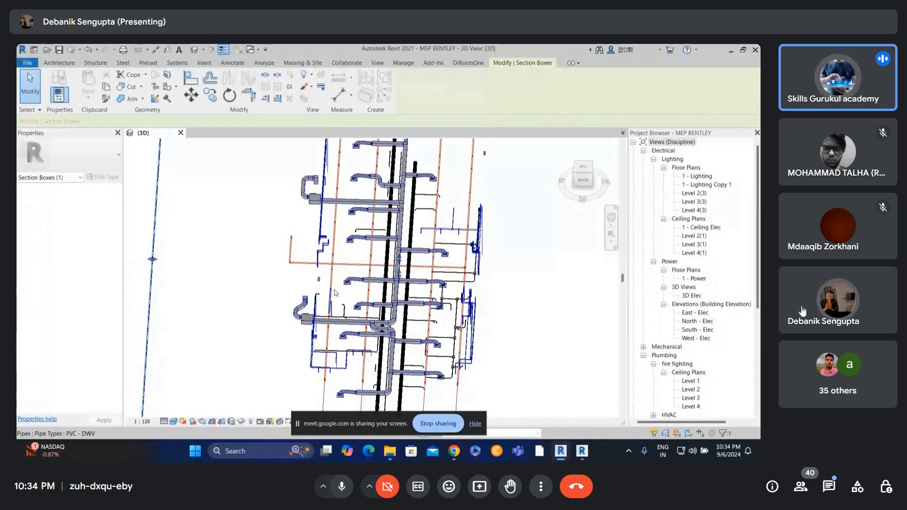
click(801, 489)
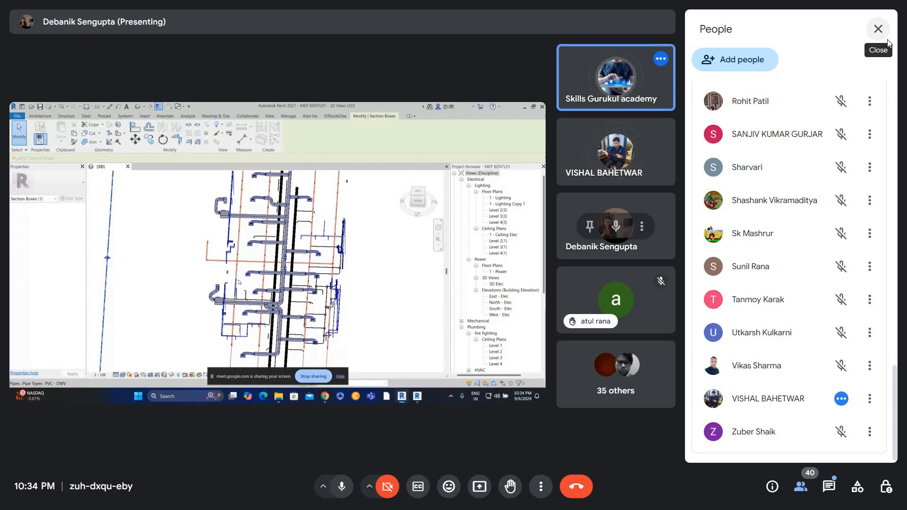
click(888, 41)
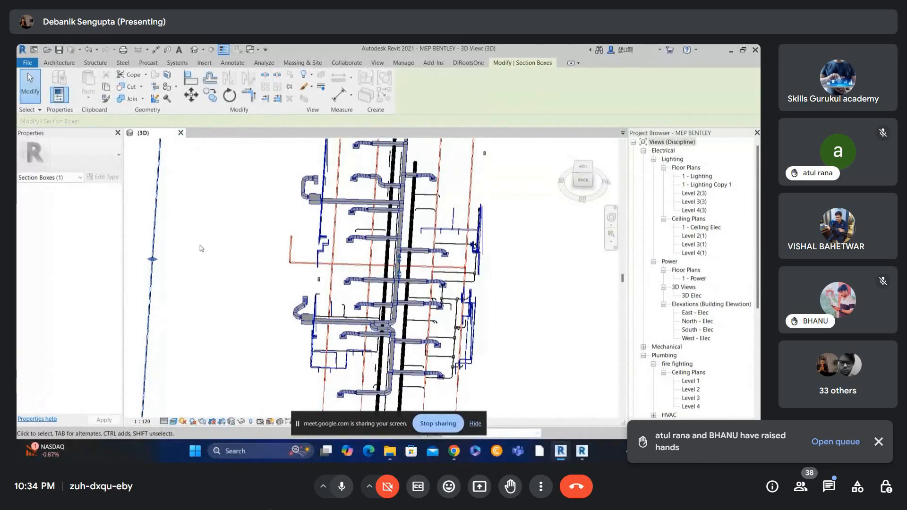
Step: Deselect the section box in the 3D view and look at the MEP model's full extent inside it
click(251, 284)
scroll(285, 221, down, 3)
middle_drag(333, 251, 247, 330)
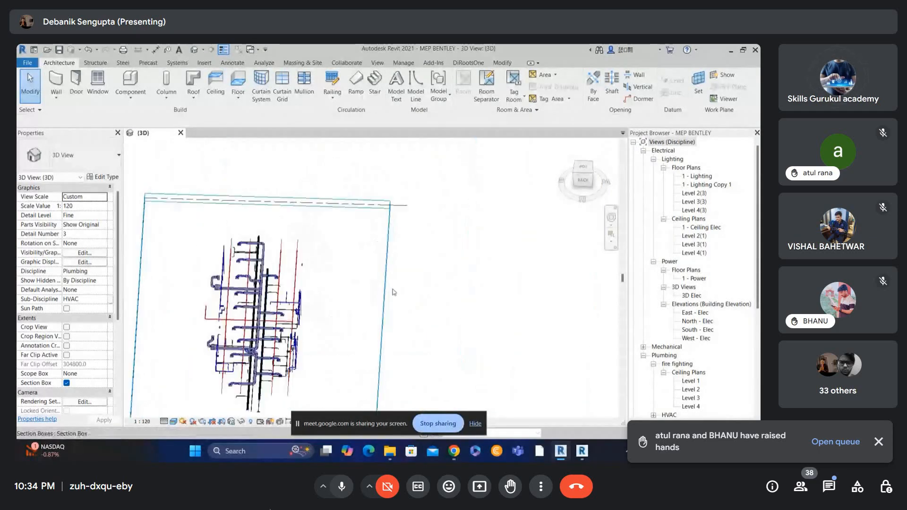
right_click(413, 262)
right_click(421, 265)
click(432, 273)
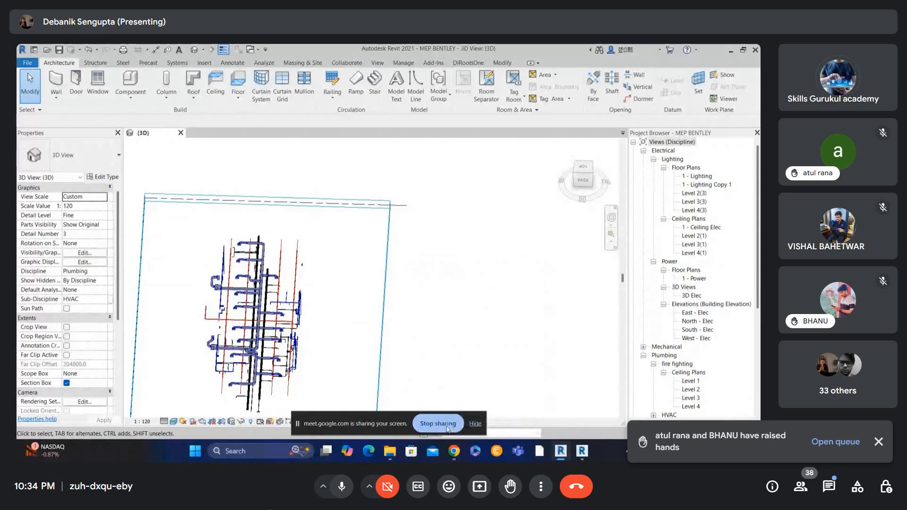
Step: Switch to the browser, bring up the Google Meet call, and mute the call's microphone
click(457, 453)
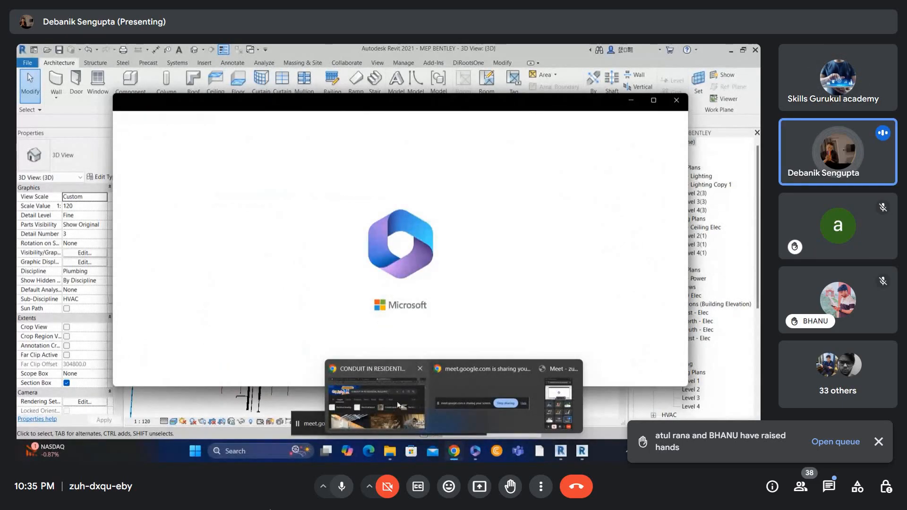
mouse_move(489, 402)
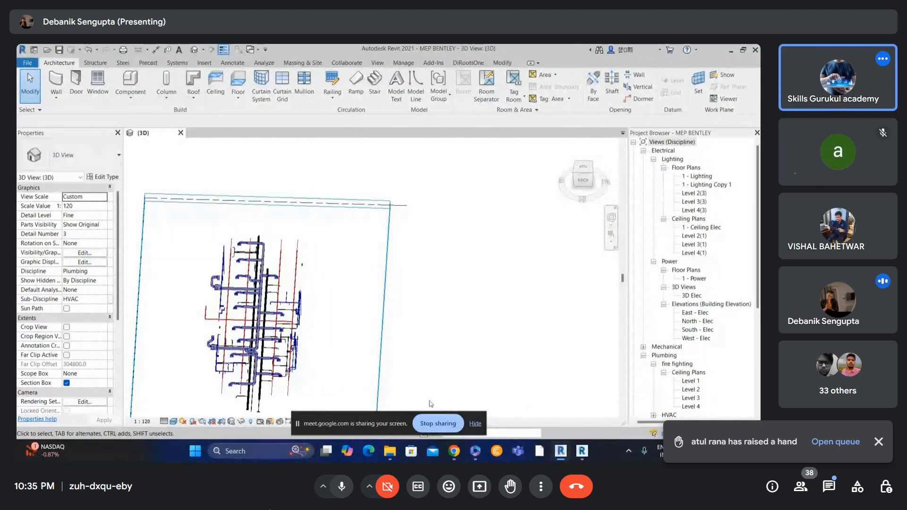
click(430, 404)
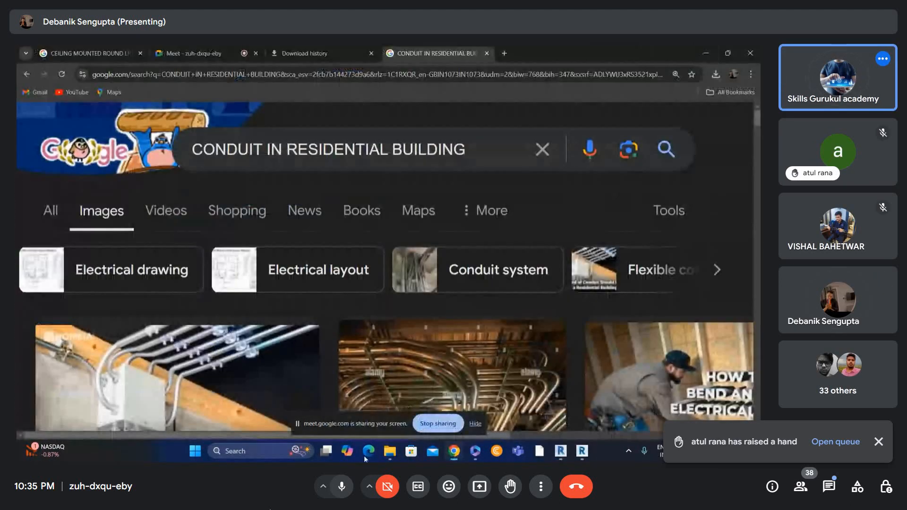
click(172, 49)
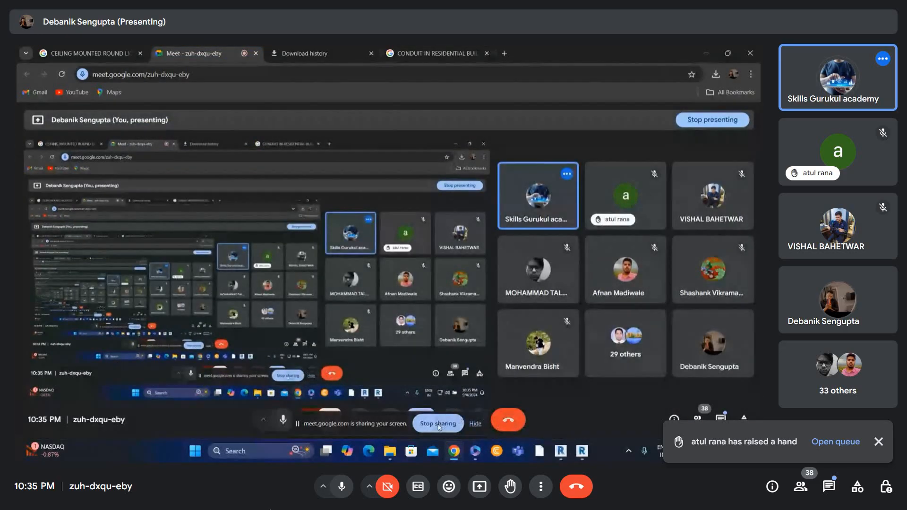
click(438, 424)
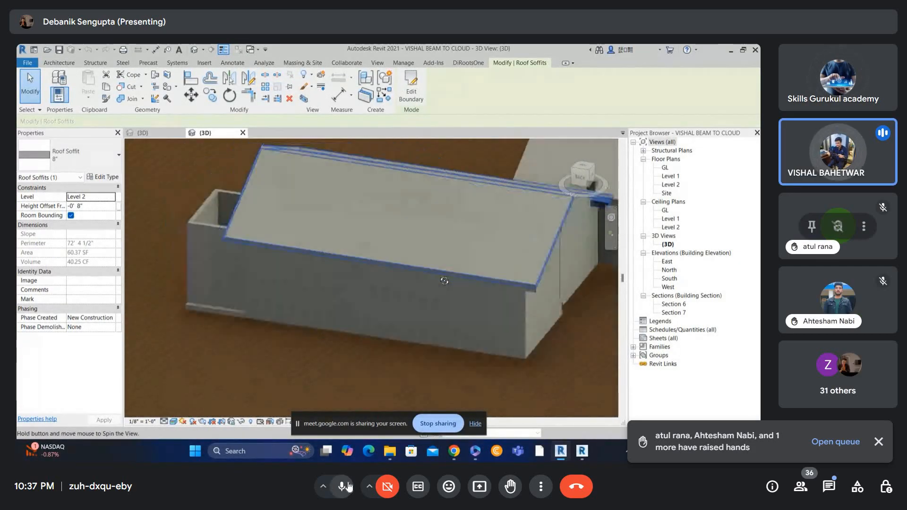
click(349, 487)
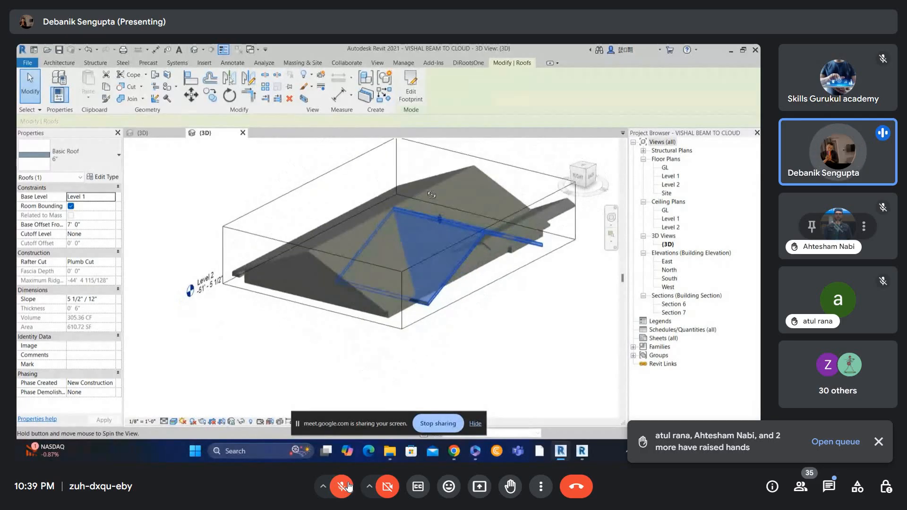
Step: Narrow the 6" side roof's footprint by moving its inner boundary line outward, and start joining the roof's edge to the main roof
shift+middle_drag(439, 217, 571, 225)
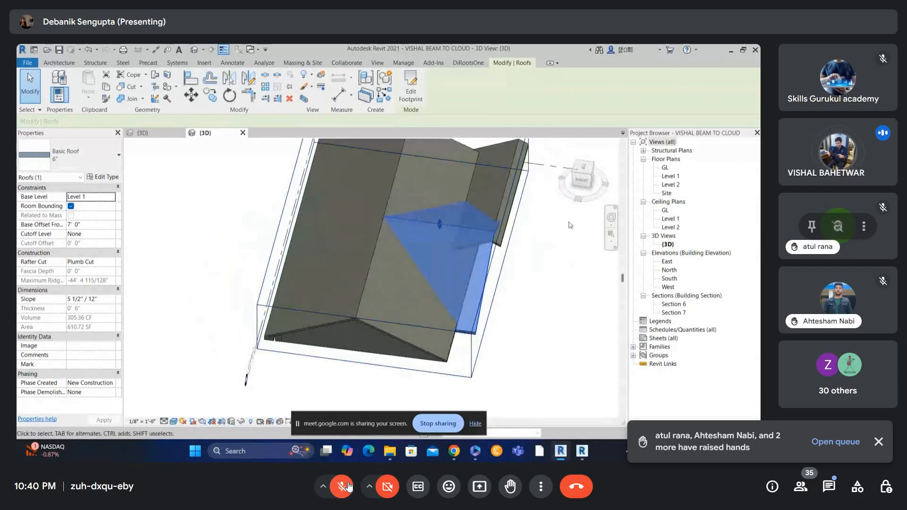
click(586, 168)
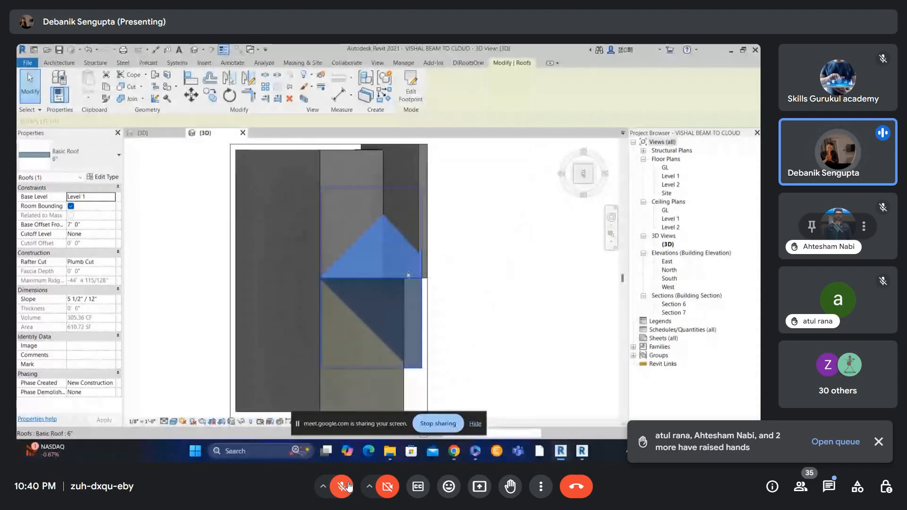
double_click(408, 276)
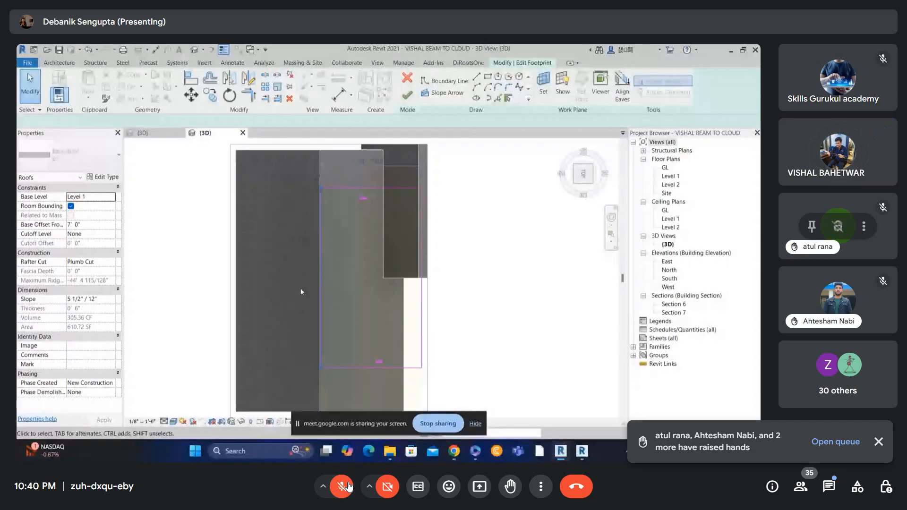
key(ctrl+z)
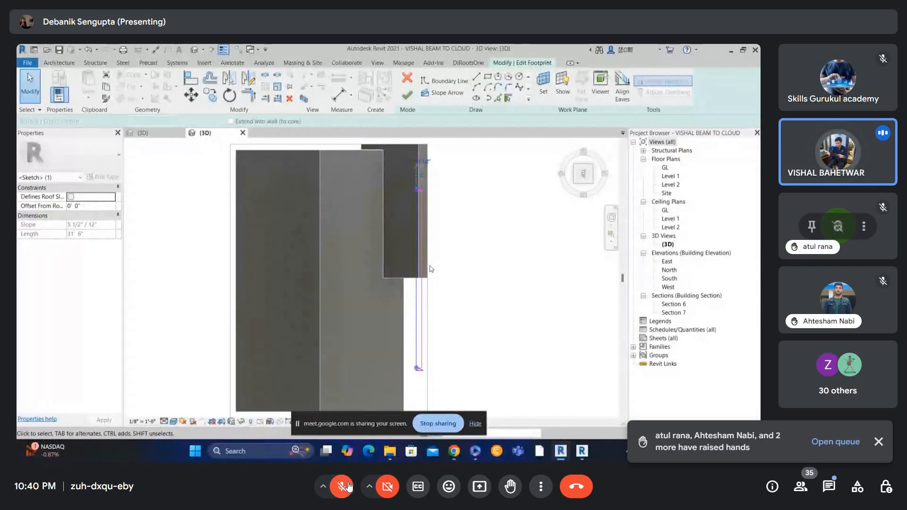
scroll(397, 236, down, 2)
mouse_move(405, 273)
shift+middle_down()
mouse_move(411, 233)
mouse_move(395, 268)
shift+middle_up()
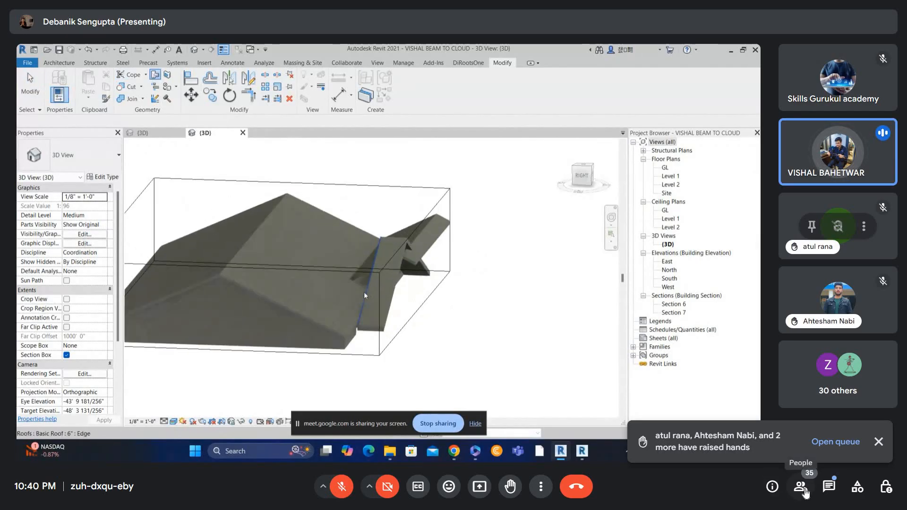
Step: Look through the list of participants in the Google Meet call and close it
click(802, 489)
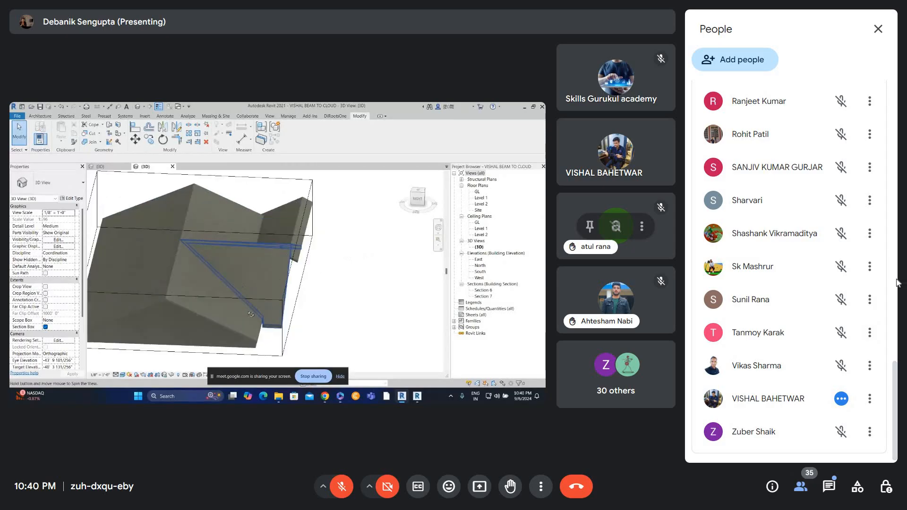
click(897, 283)
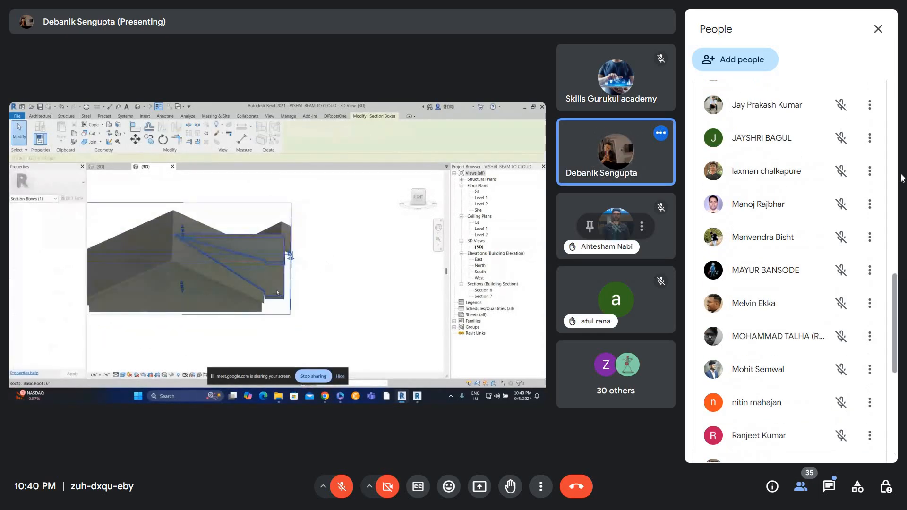
click(897, 177)
click(896, 119)
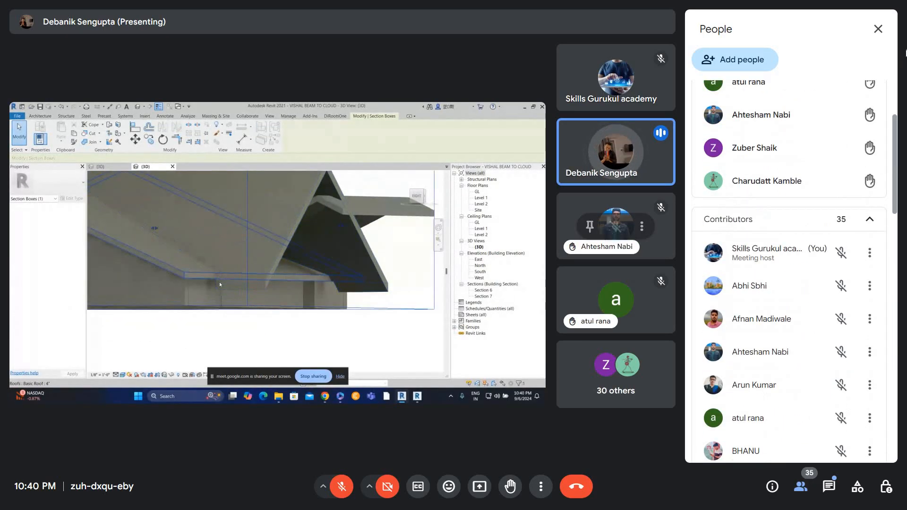
click(882, 32)
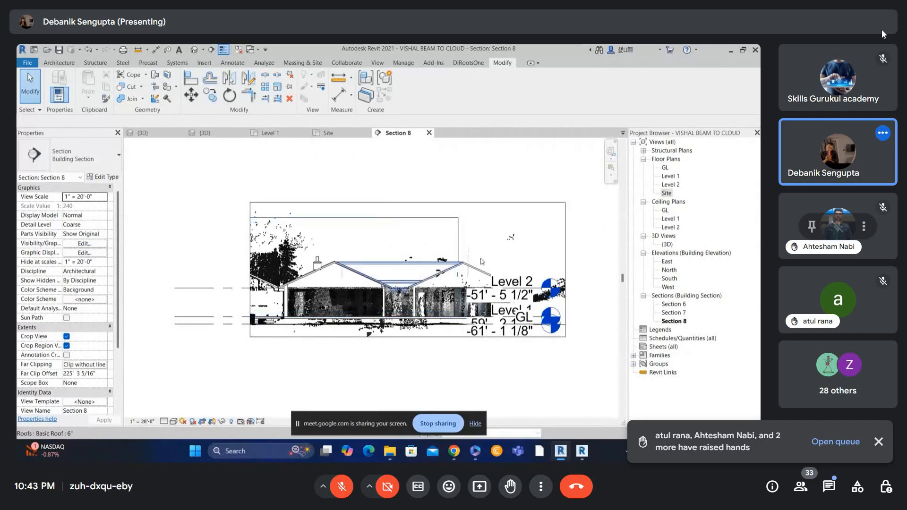
Step: Examine how the gable wall and the 4" roof line up with the point cloud in Section 8
scroll(449, 282, up, 3)
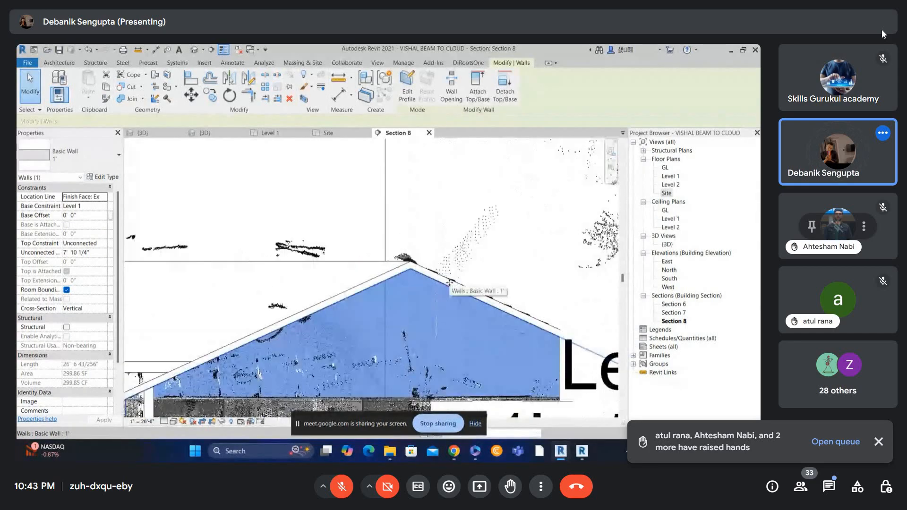
key(Escape)
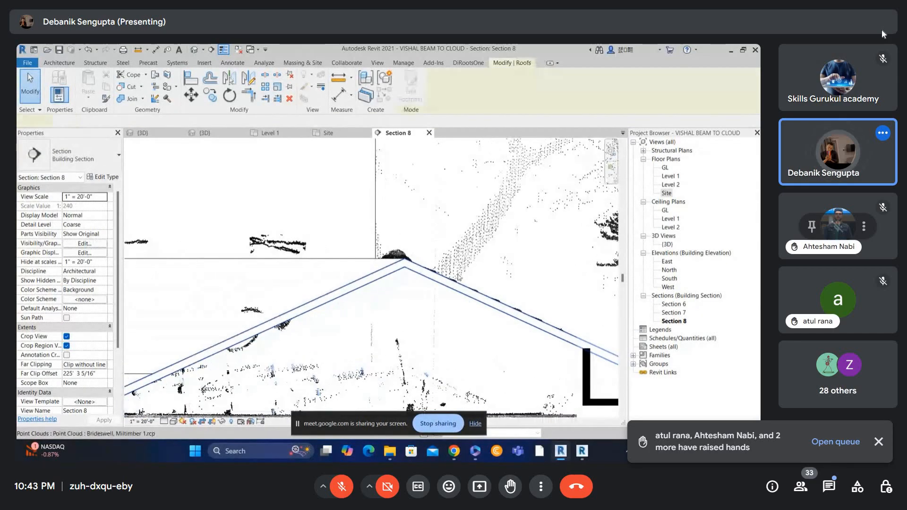
click(452, 283)
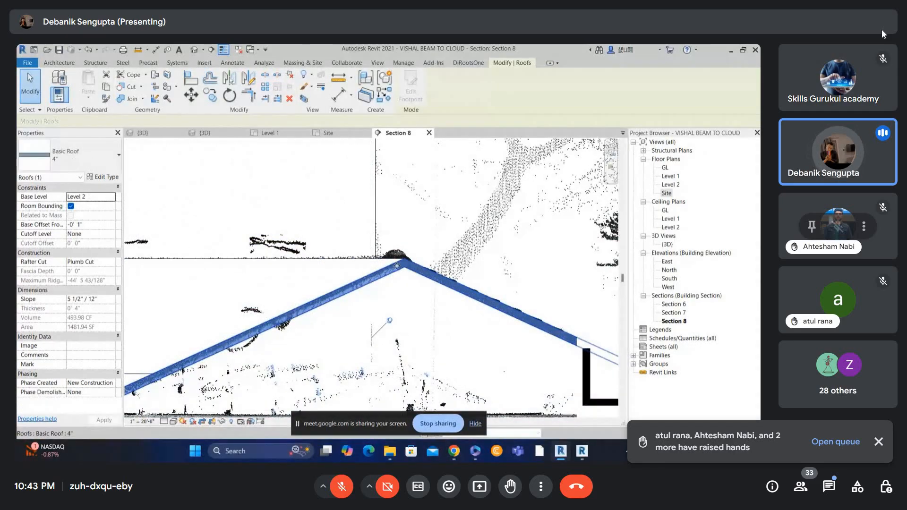
scroll(452, 283, up, 5)
key(Escape)
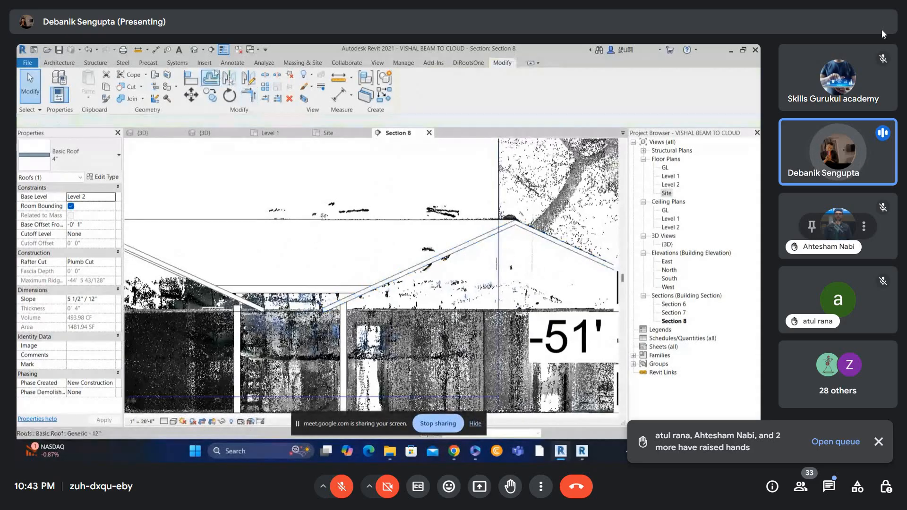
Step: Extend the section box downward in the 3D view to include the ground below the house
click(194, 50)
scroll(348, 241, down, 2)
shift+middle_drag(360, 284, 321, 279)
click(365, 270)
drag(333, 282, 333, 379)
scroll(331, 307, down, 2)
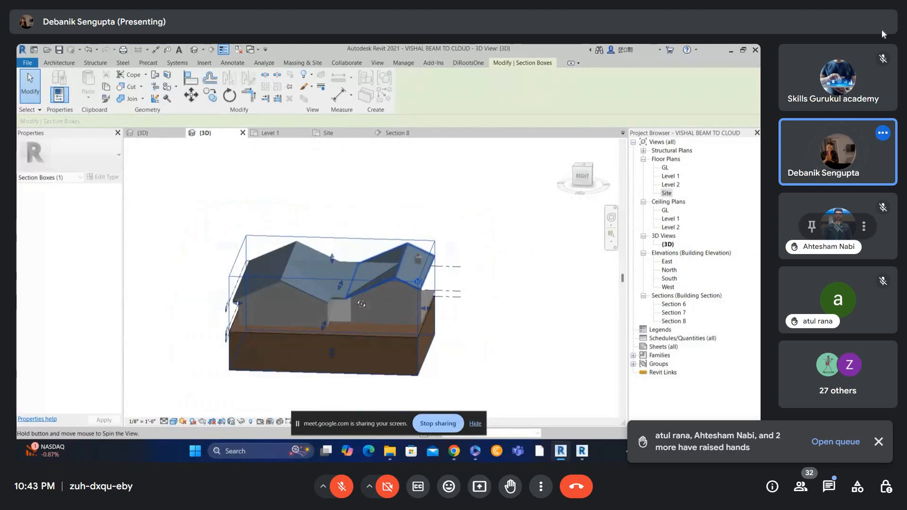
shift+middle_drag(331, 307, 303, 331)
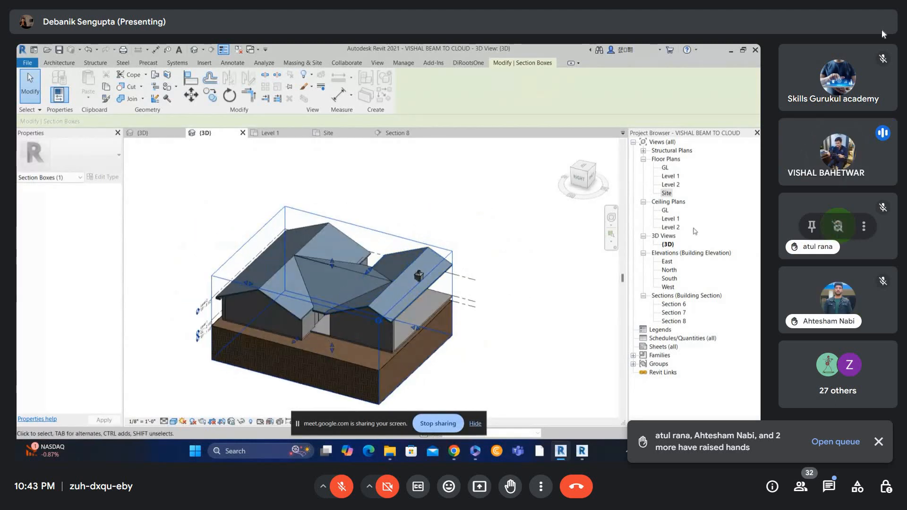
Step: Open the Level 1 floor plan and look at the point cloud and section lines
click(673, 177)
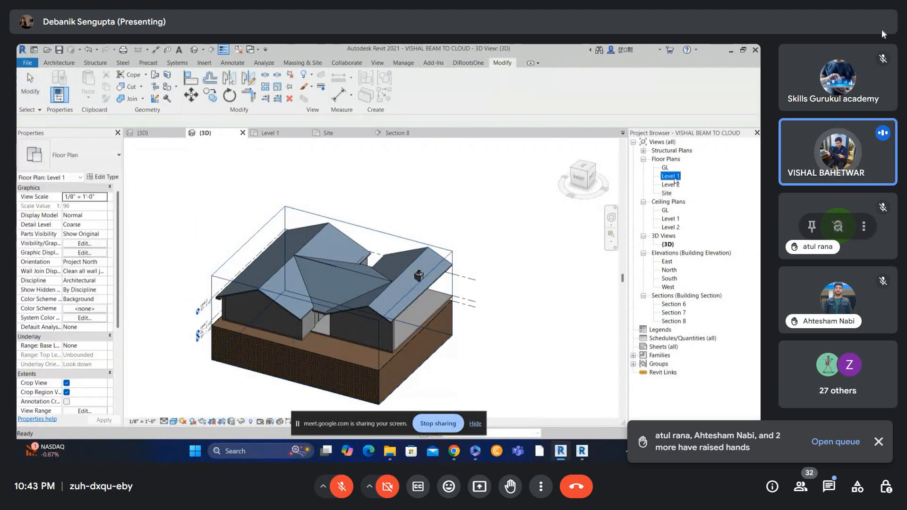
double_click(674, 177)
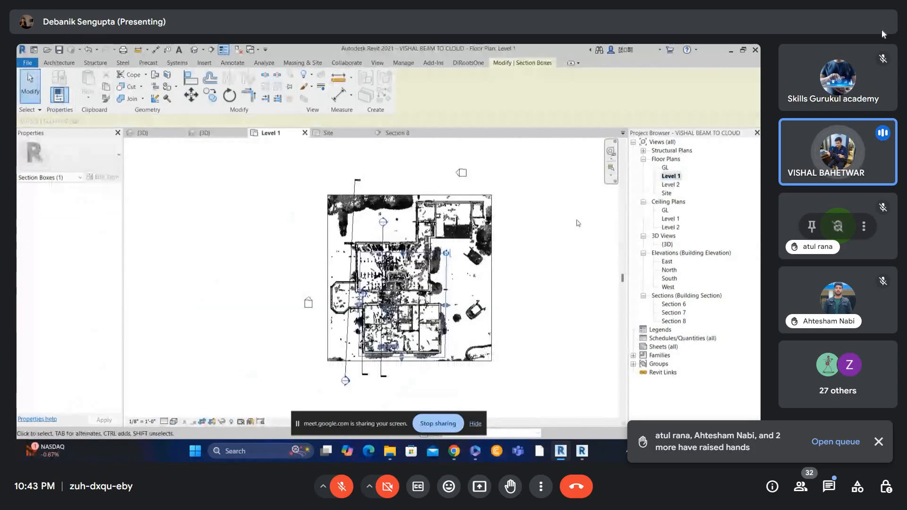
scroll(370, 248, up, 2)
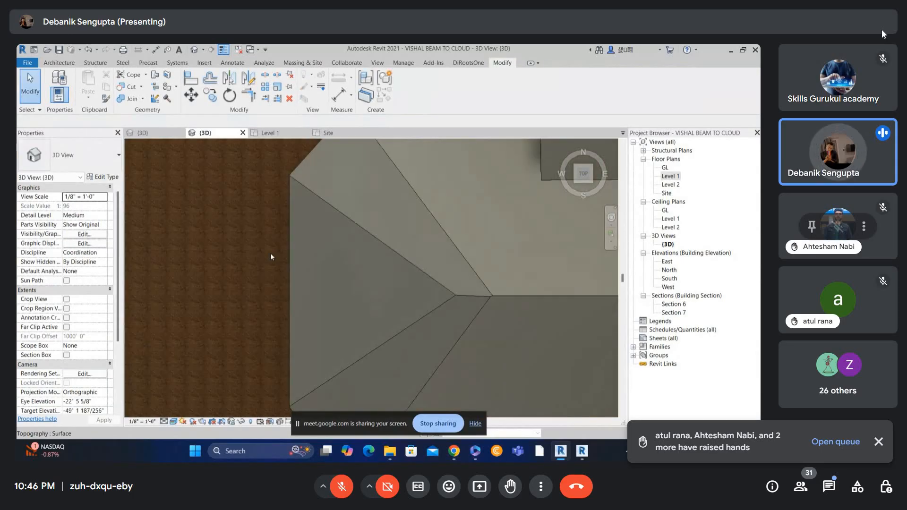
Step: Set the slope of the bay roof's west footprint edge to 26.57 and finish without attaching the walls
double_click(314, 189)
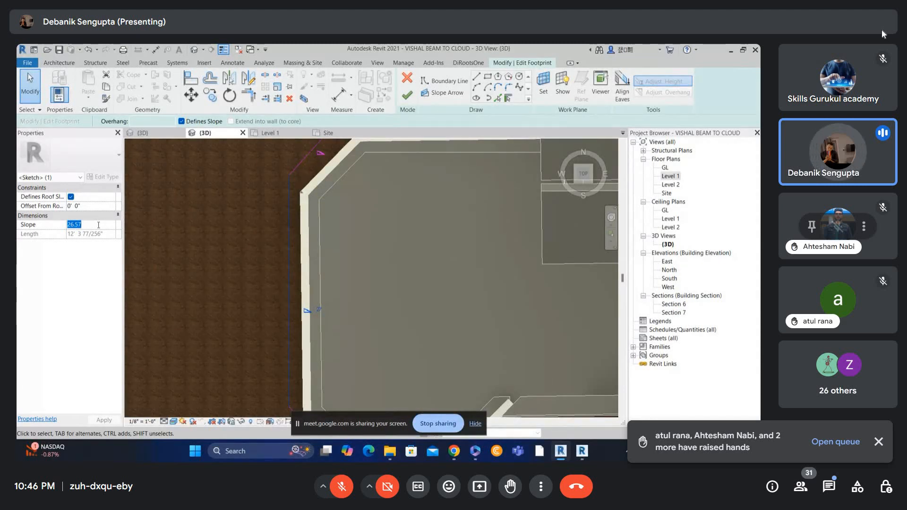
click(401, 99)
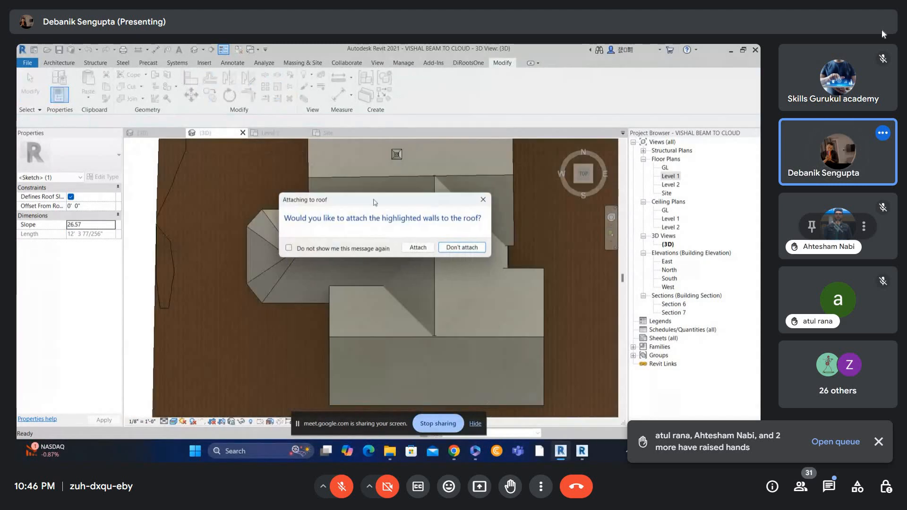
key(Escape)
Step: Change the slope of the bay roof's west footprint edge to 27.00 and finish without attaching the walls
scroll(257, 260, up, 1)
click(380, 227)
double_click(386, 222)
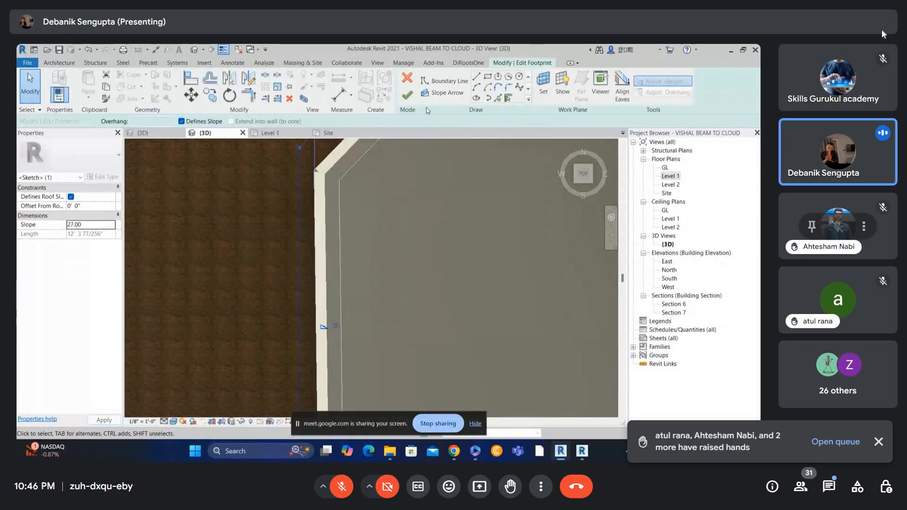
click(407, 96)
key(Escape)
Step: Change the slope of the bay roof's west edge to 25.00, finish the footprint and check where the hip lines meet
scroll(261, 257, up, 1)
click(376, 216)
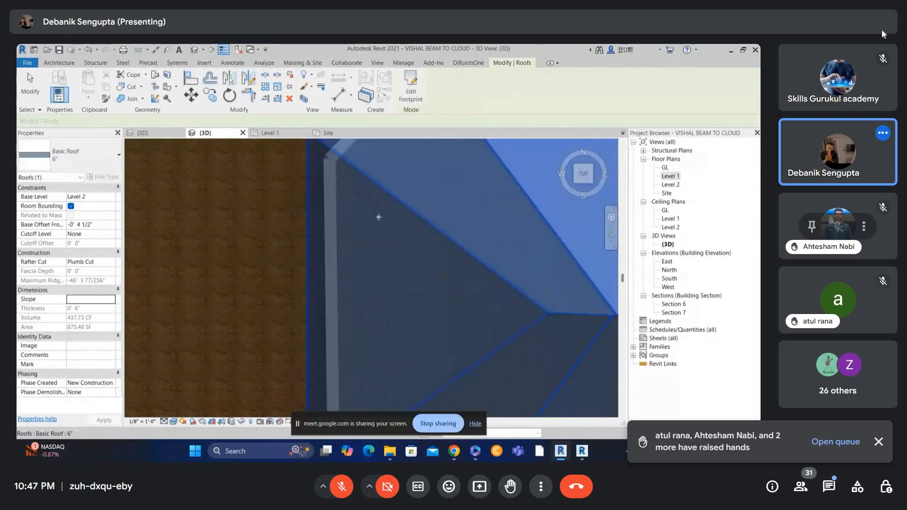
double_click(401, 201)
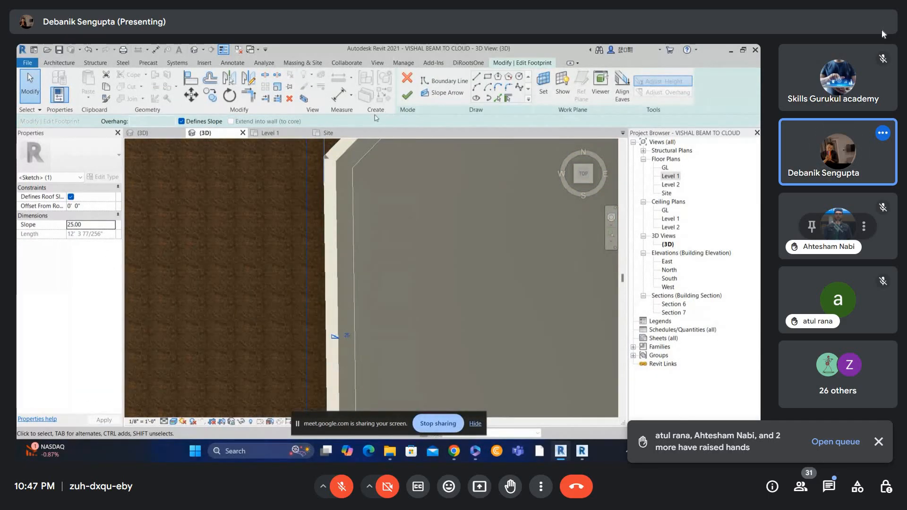
click(407, 96)
key(Escape)
scroll(271, 251, up, 2)
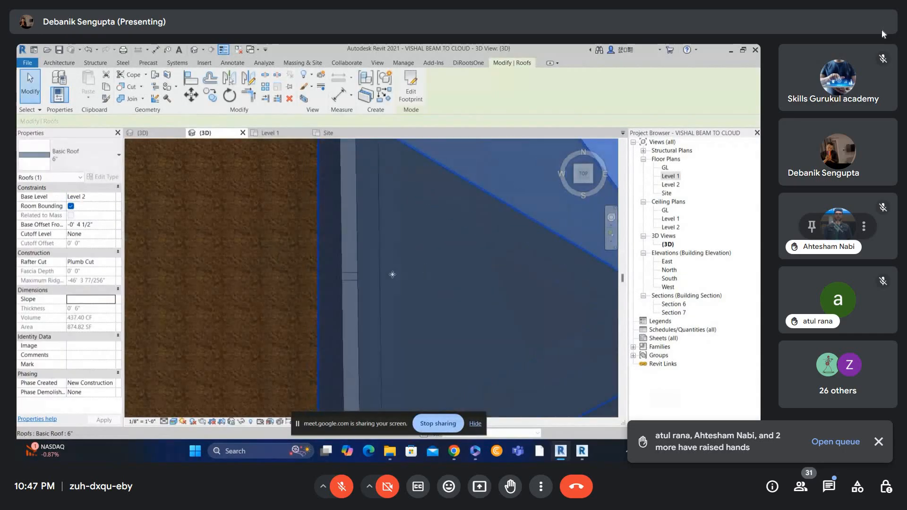
key(Escape)
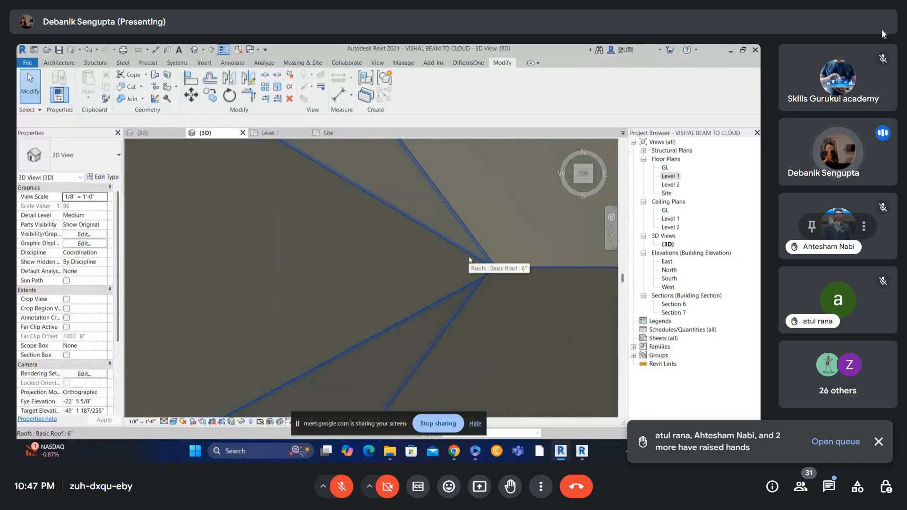
Step: Set the slope of the bay roof's west footprint edge to 24.85 and finish without attaching the walls
double_click(457, 251)
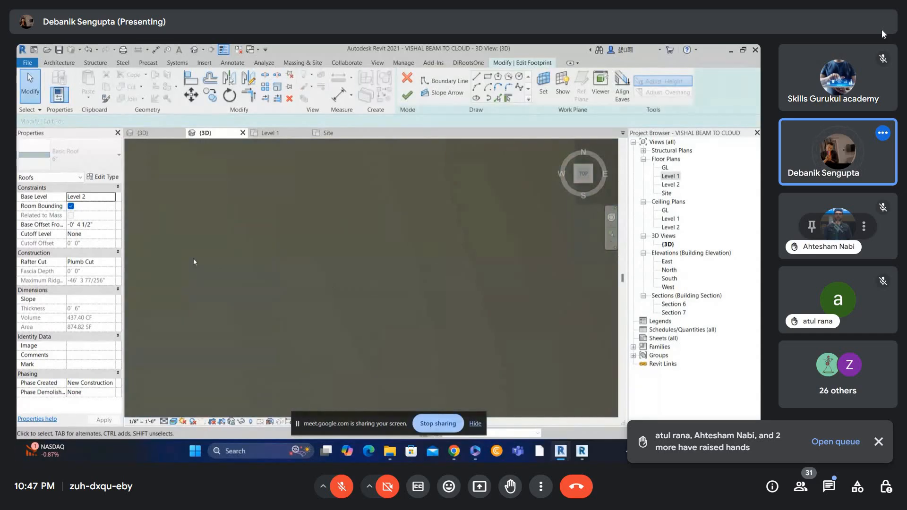
scroll(264, 280, down, 3)
click(202, 243)
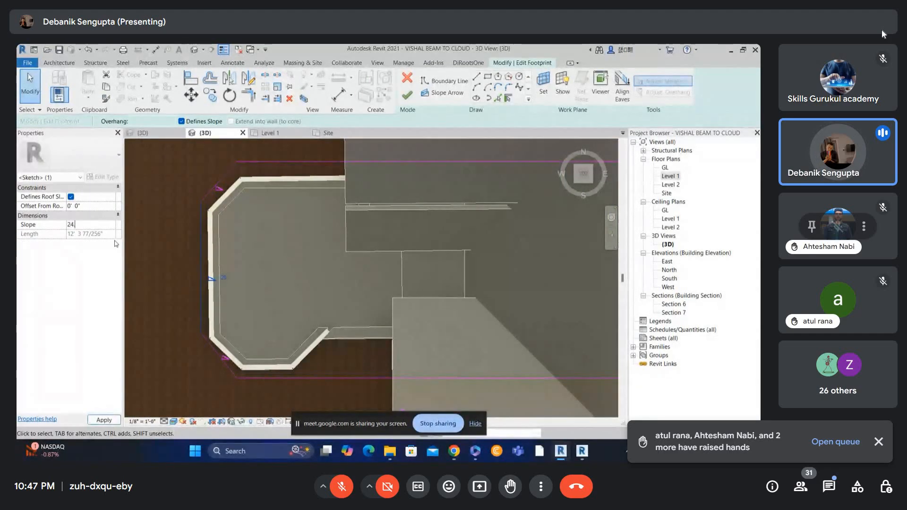
click(406, 96)
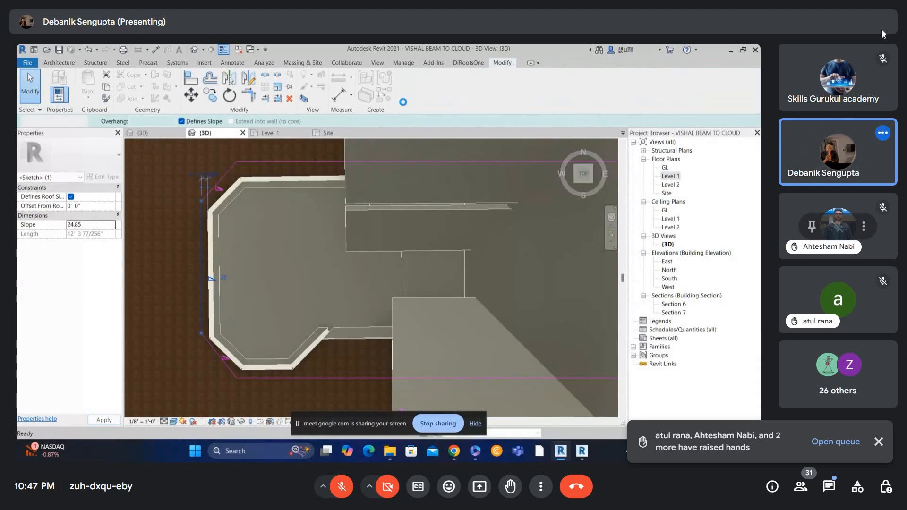
scroll(290, 255, down, 2)
key(Escape)
Step: Set the slope of the bay roof's west footprint edge to 25.15, finish the footprint and check where the hip lines meet
scroll(305, 256, up, 5)
double_click(337, 260)
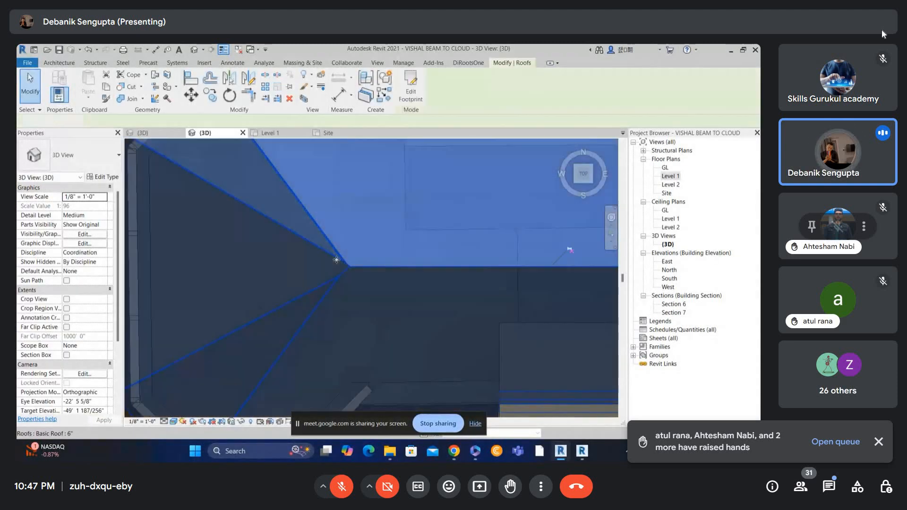
scroll(326, 258, down, 2)
click(213, 274)
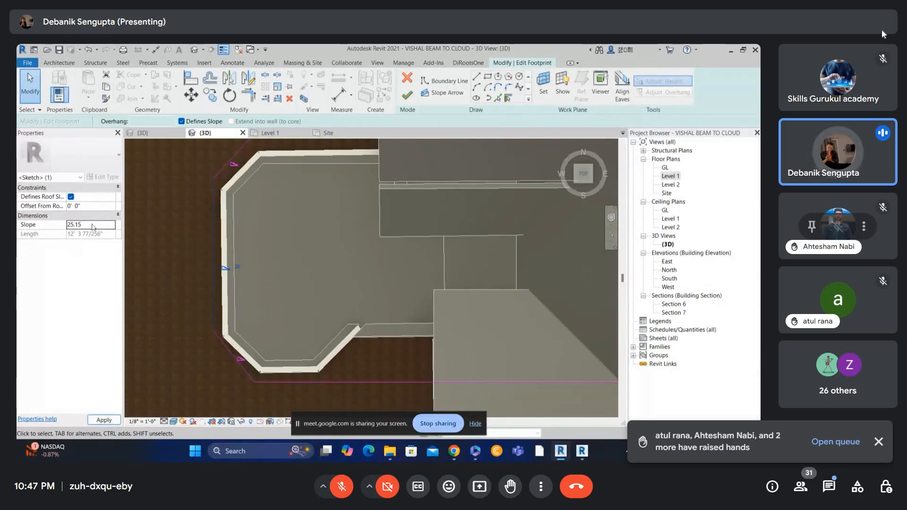
click(408, 96)
key(Escape)
scroll(404, 260, up, 5)
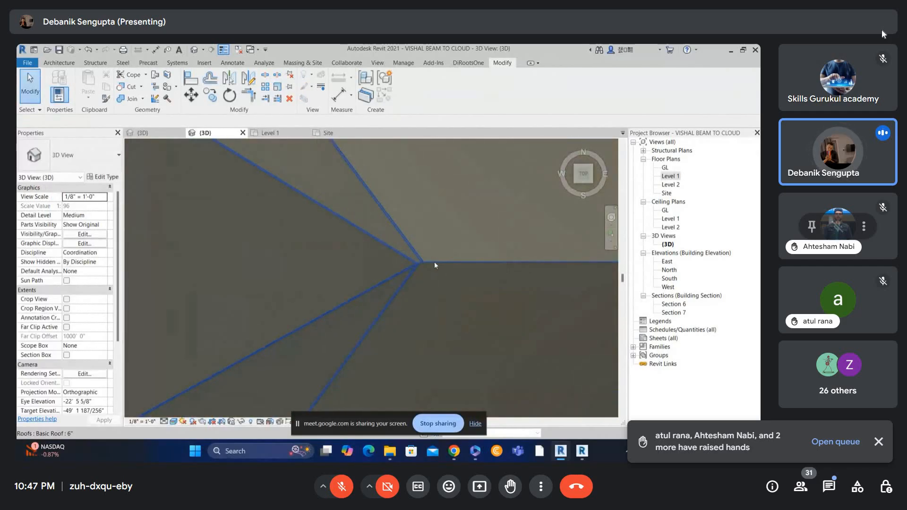
scroll(432, 267, down, 4)
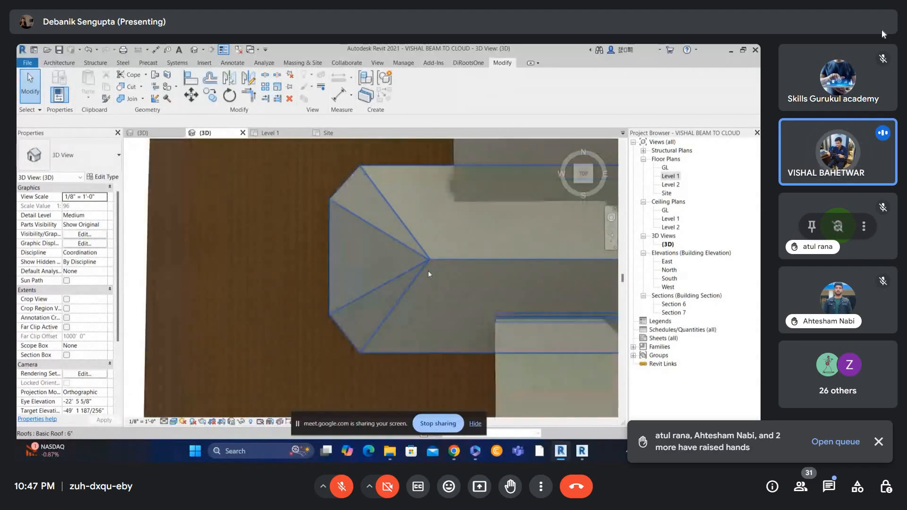
Step: In the bay roof's footprint, mirror the northwest diagonal edge about the west edge's midpoint onto the southwest corner
click(426, 257)
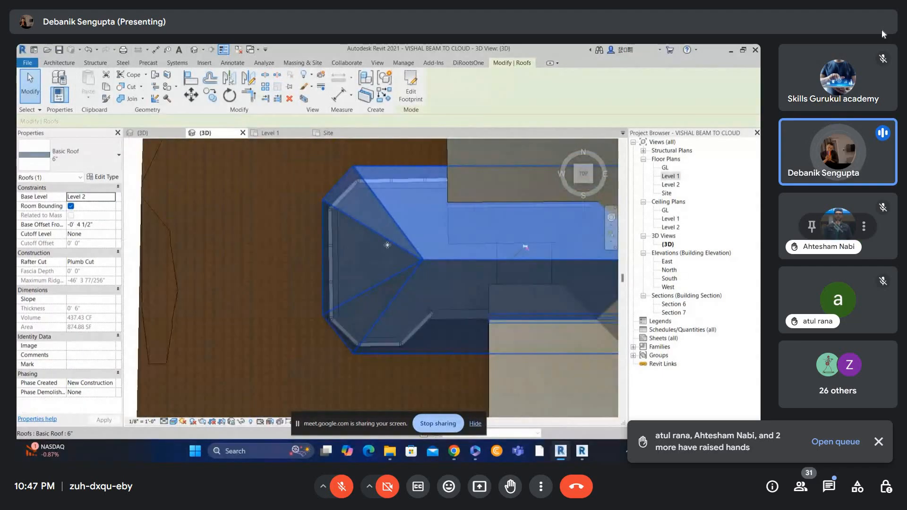
double_click(389, 240)
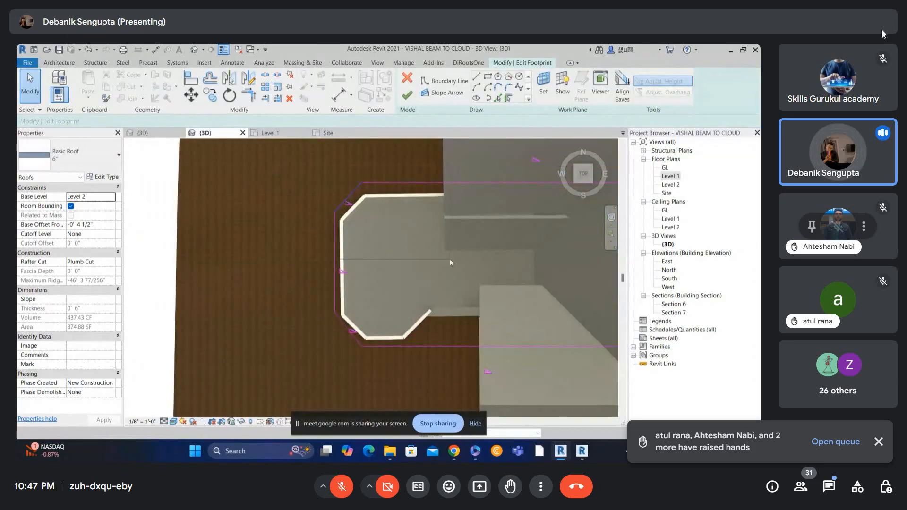
click(348, 197)
click(248, 78)
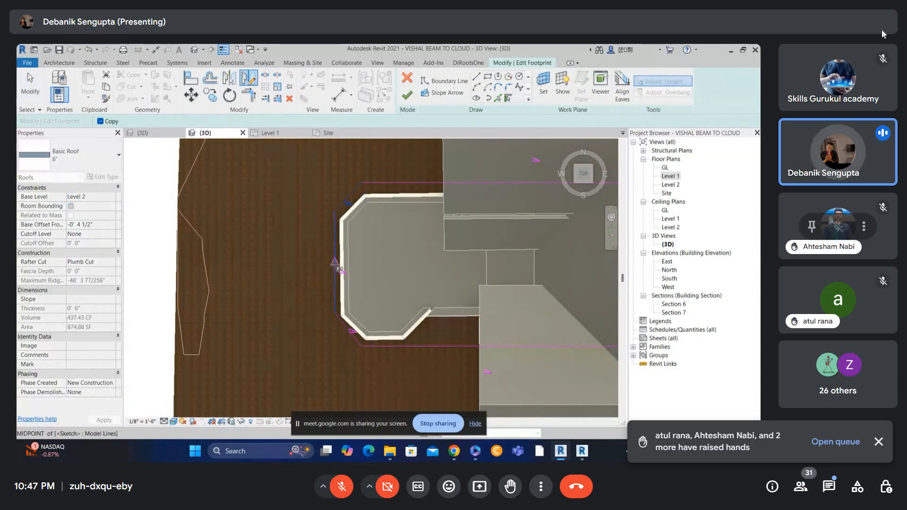
click(408, 262)
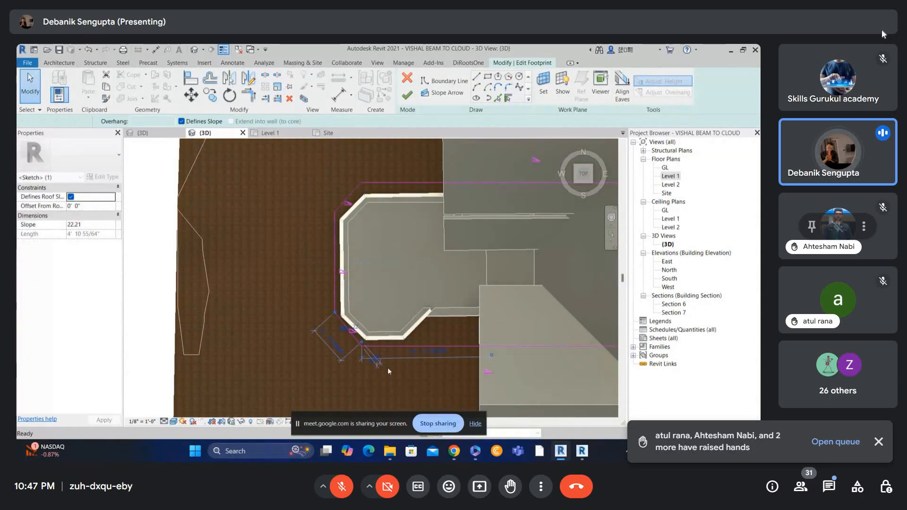
Step: Trim the mirrored southwest edge to the south edge, remove the old southwest diagonal and finish the bay roof's footprint
click(388, 367)
scroll(379, 361, up, 4)
scroll(335, 312, up, 1)
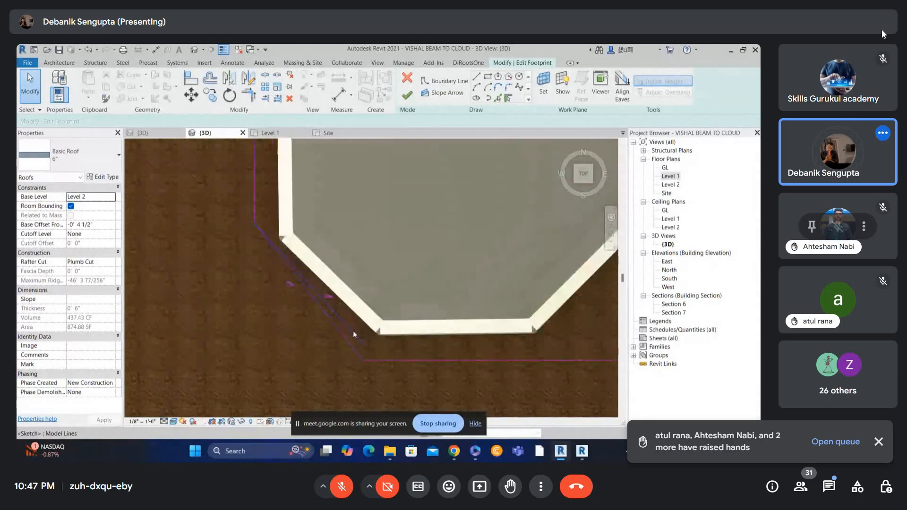
key(t)
key(r)
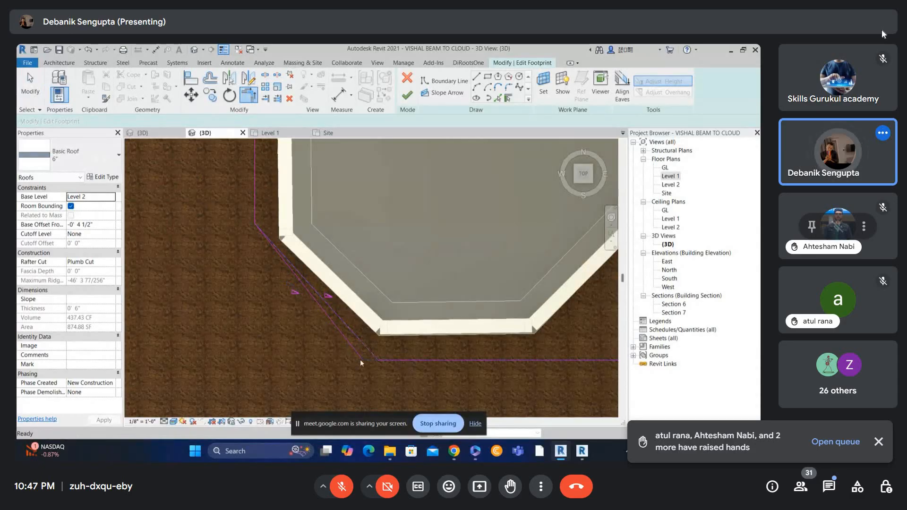
key(Escape)
click(356, 347)
scroll(355, 347, down, 2)
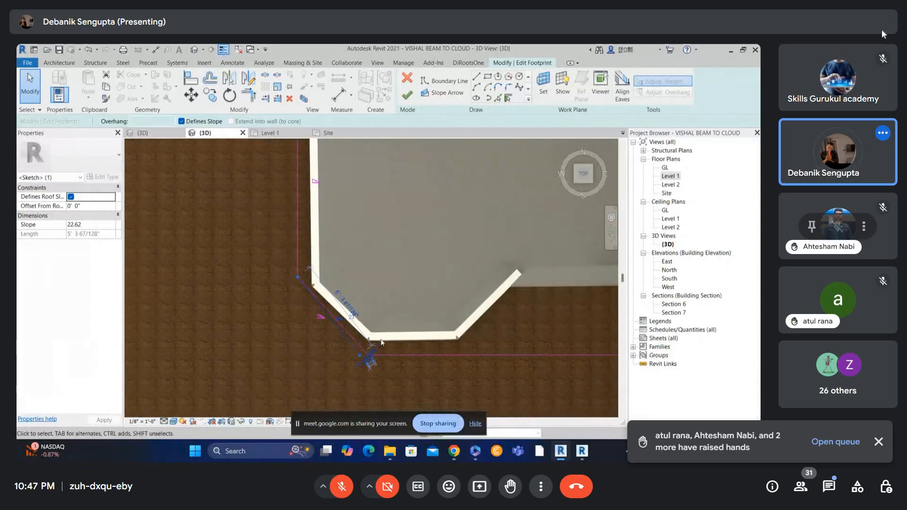
click(362, 302)
click(407, 94)
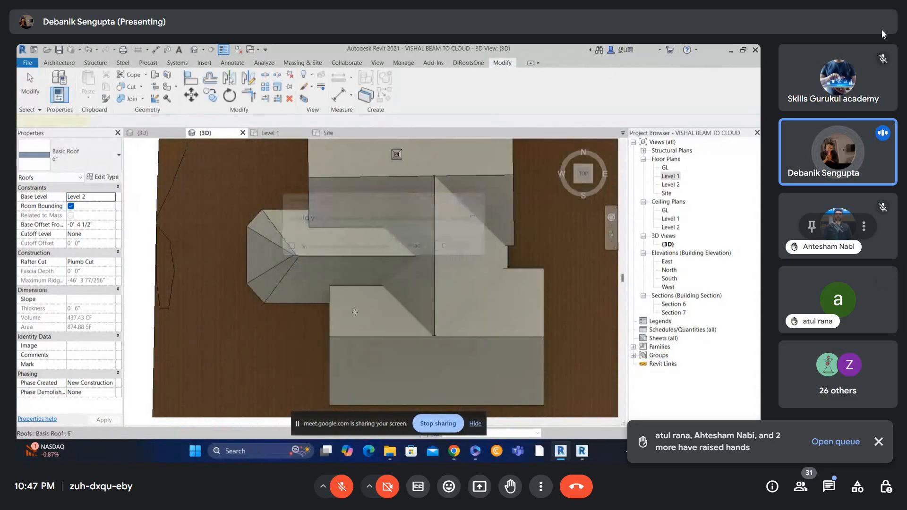
scroll(466, 215, up, 5)
scroll(467, 237, down, 4)
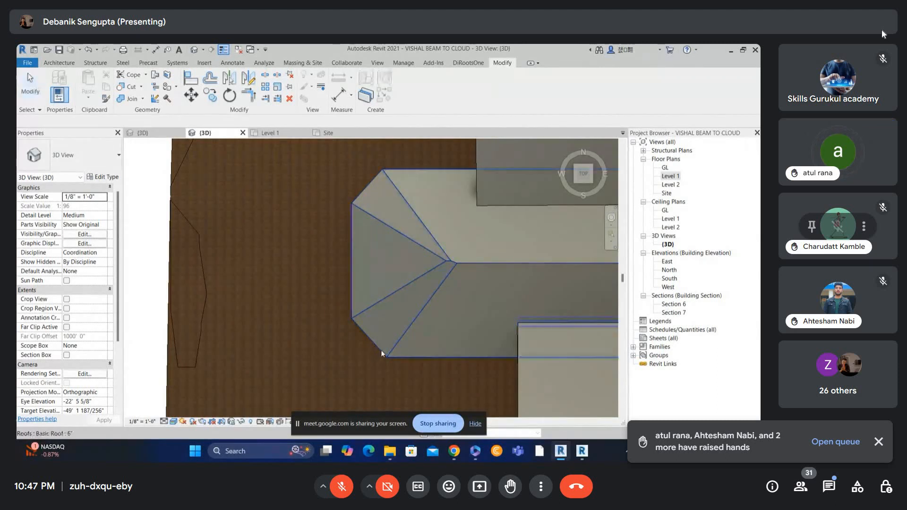
key(d)
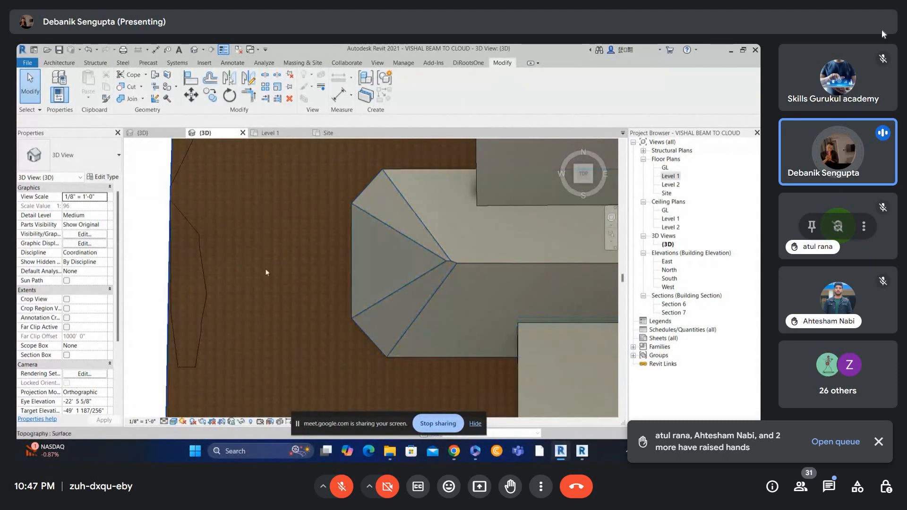
scroll(261, 268, down, 2)
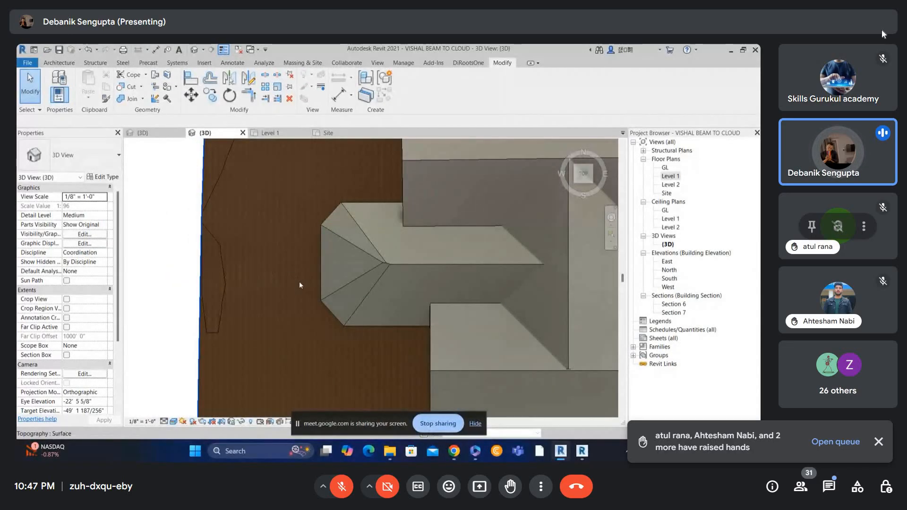
key(k)
key(s)
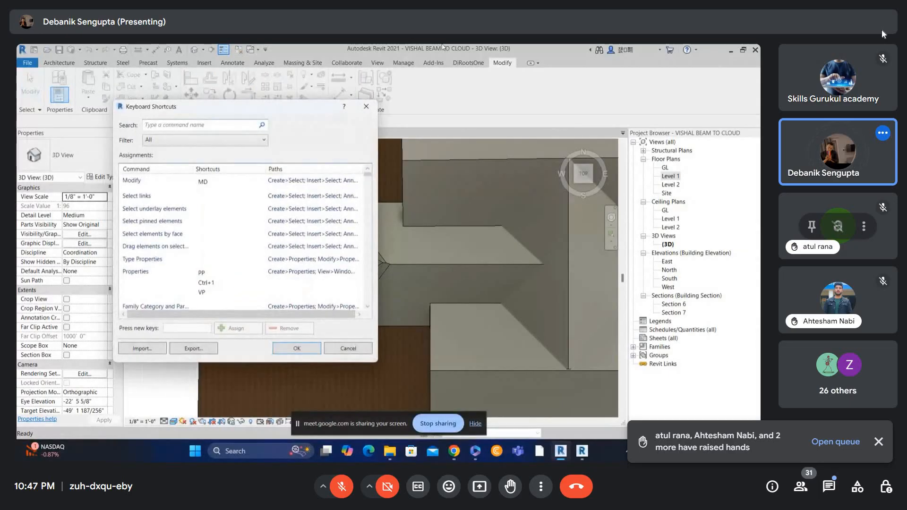
click(366, 108)
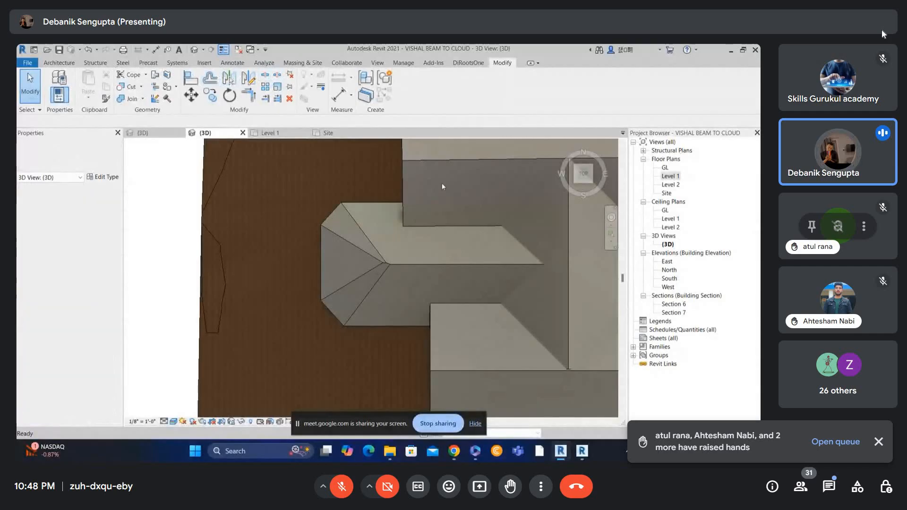
Step: In the Site floor plan, draw a vertical detail line from the bay roof's southwest corner up past its northwest corner
scroll(441, 183, down, 1)
double_click(677, 177)
scroll(358, 295, down, 1)
scroll(348, 297, up, 2)
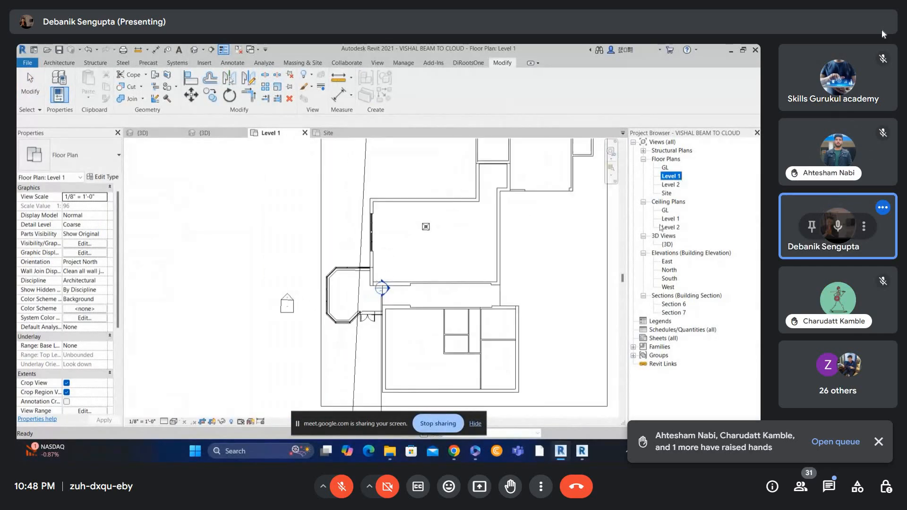
double_click(666, 194)
scroll(258, 284, up, 1)
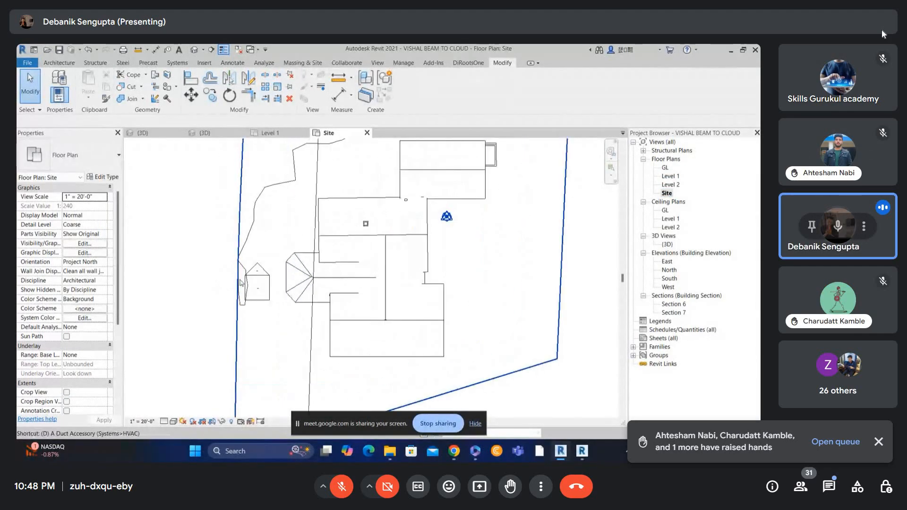
scroll(258, 284, up, 2)
key(d)
key(l)
click(315, 312)
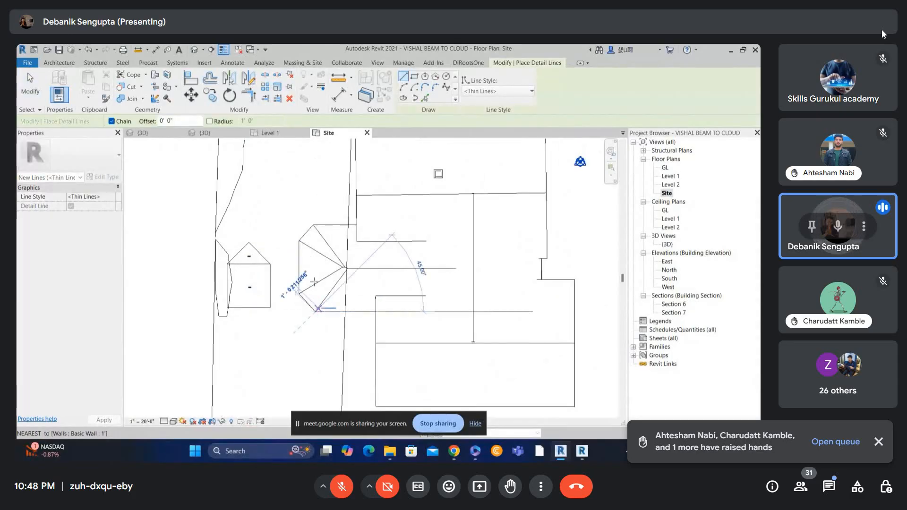
scroll(283, 307, up, 3)
key(Escape)
key(Escape)
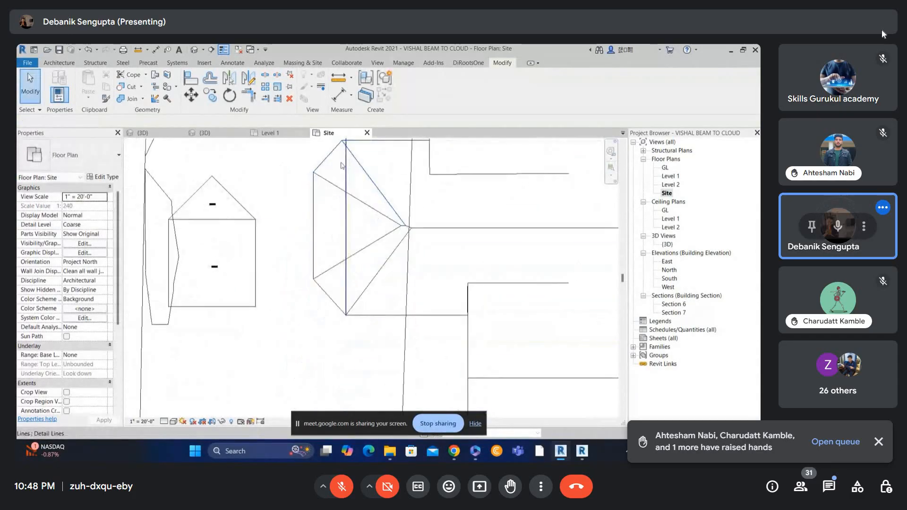
Step: Edit the bay roof's footprint and move the upper end of the northwest diagonal edge onto the vertical guide line
click(328, 166)
double_click(327, 166)
scroll(336, 189, up, 3)
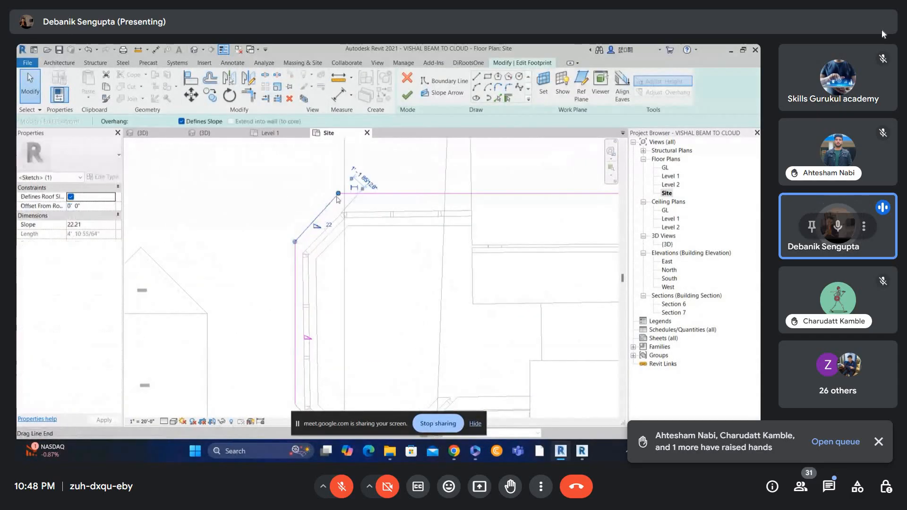
drag(339, 194, 338, 192)
scroll(359, 194, up, 2)
key(t)
key(r)
key(Escape)
click(328, 201)
click(338, 188)
scroll(346, 200, up, 1)
Step: Trim the northwest diagonal edge and the north edge to a corner and finish the bay roof's footprint
key(t)
key(r)
click(337, 197)
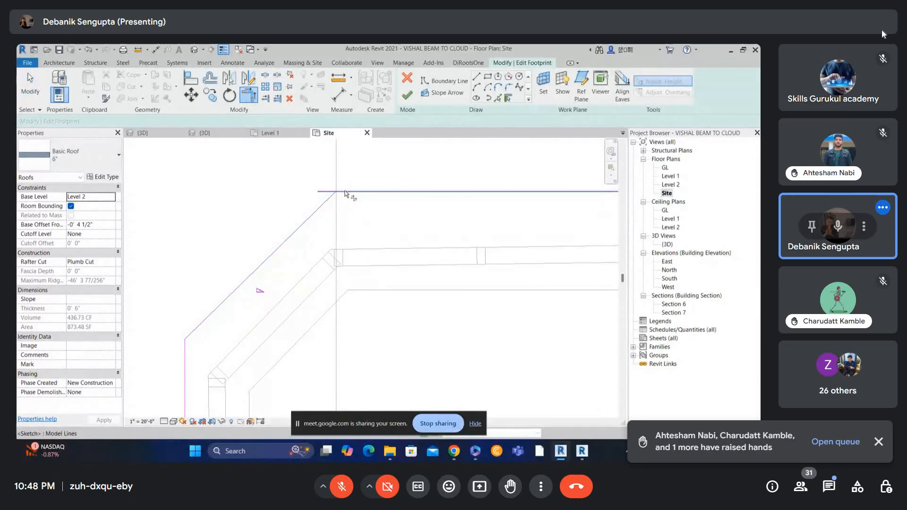
click(345, 191)
key(Escape)
scroll(339, 191, down, 1)
click(406, 94)
key(Escape)
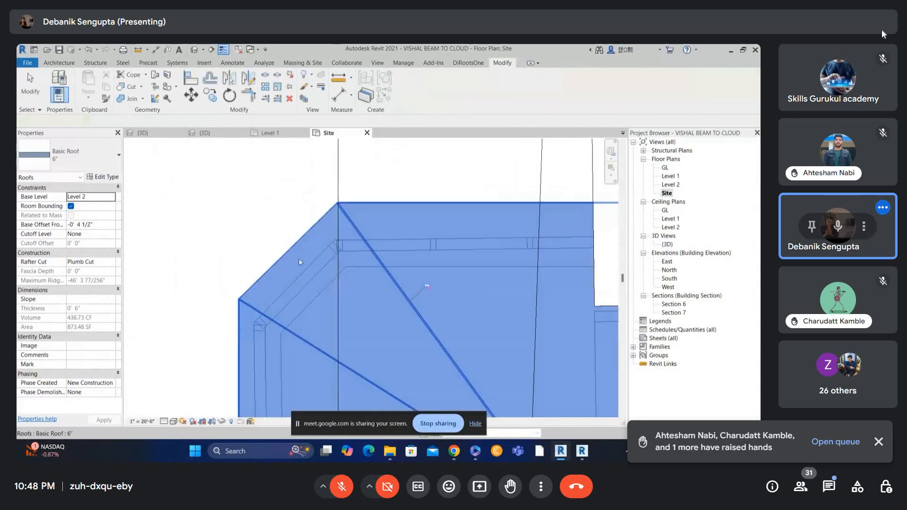
Step: Examine how the bay roof's northwest and southwest corners align with the vertical guide line
scroll(380, 281, down, 2)
middle_drag(389, 291, 381, 200)
scroll(443, 229, down, 2)
mouse_move(461, 312)
middle_down()
mouse_move(460, 332)
mouse_move(453, 299)
middle_up()
scroll(452, 301, down, 1)
scroll(421, 249, down, 1)
key(d)
key(l)
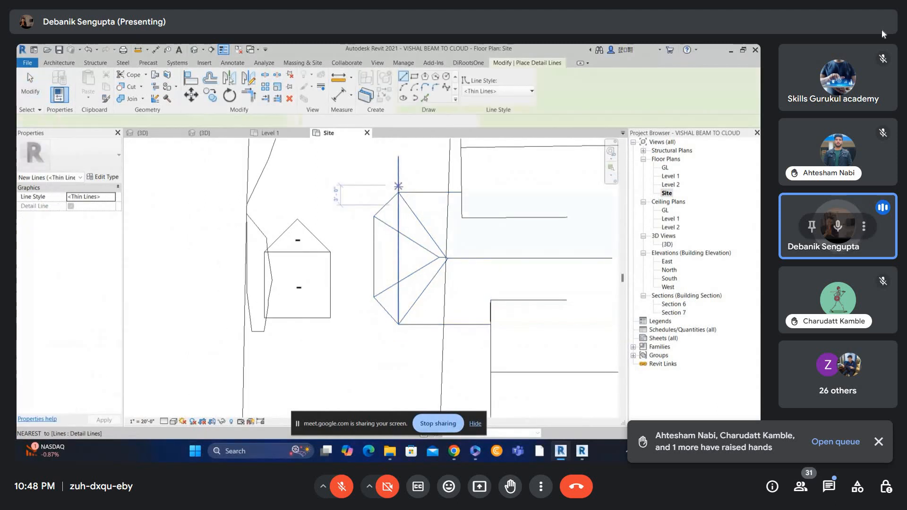
scroll(401, 319, up, 6)
key(Escape)
key(Escape)
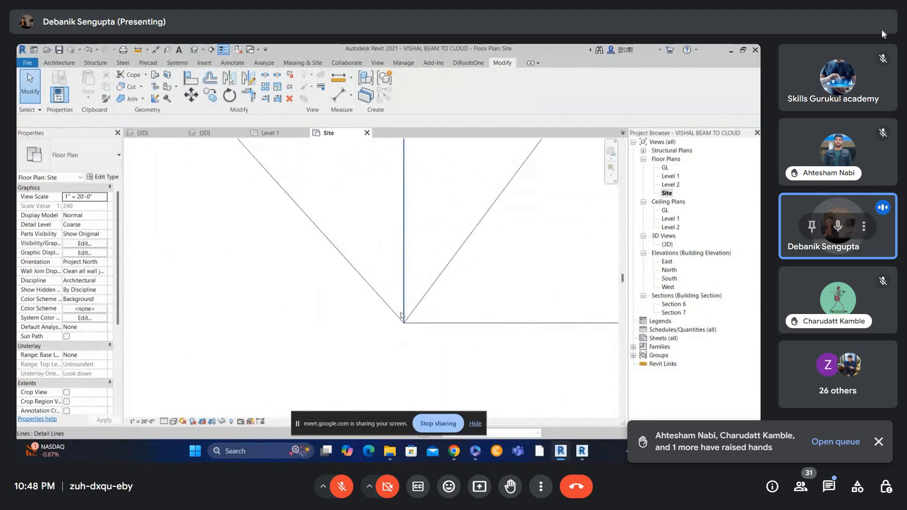
scroll(400, 316, down, 4)
middle_drag(359, 237, 423, 229)
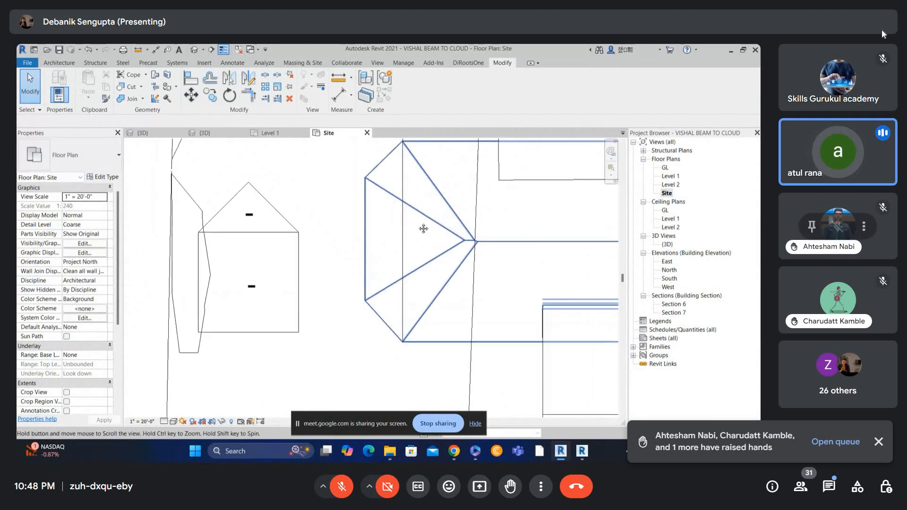
double_click(424, 229)
scroll(424, 225, down, 1)
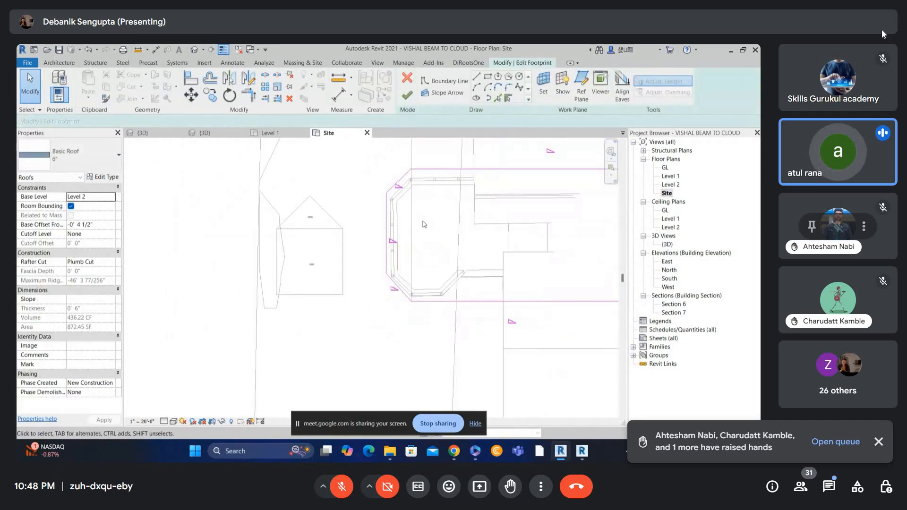
scroll(401, 251, up, 3)
click(367, 201)
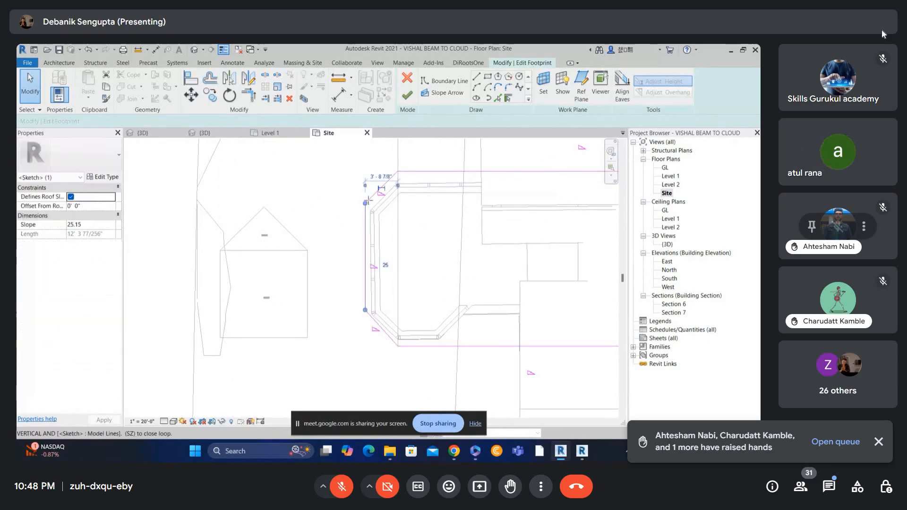
key(Escape)
click(407, 95)
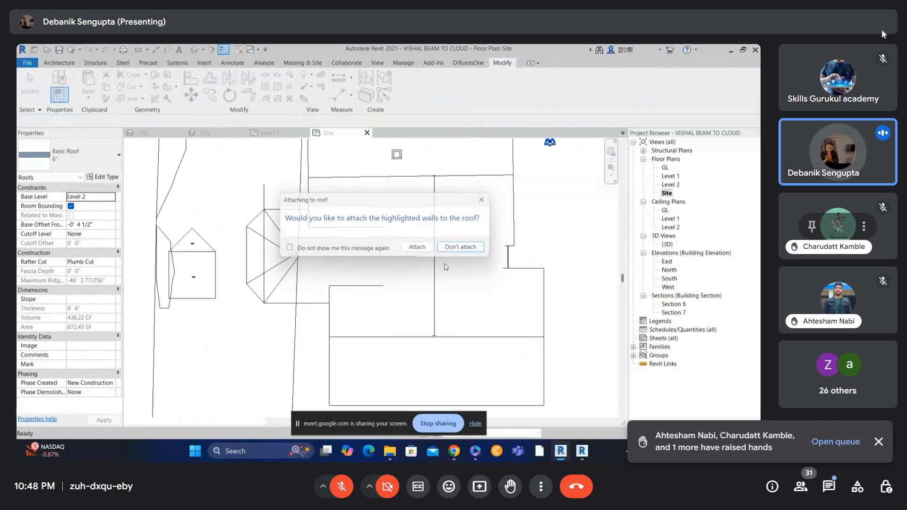
click(460, 247)
Step: Set the slope of the bay roof's west footprint edge to 25.00 and finish without attaching the walls
scroll(155, 255, up, 3)
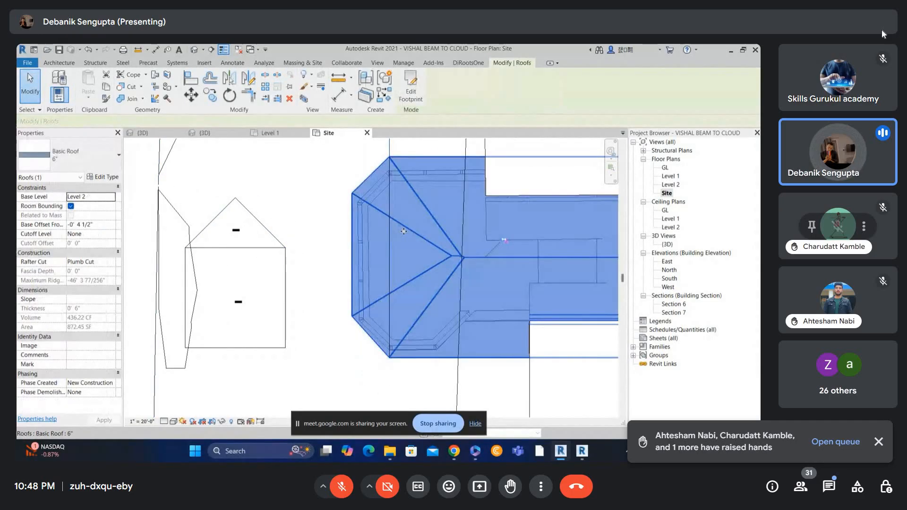
double_click(405, 234)
scroll(418, 243, up, 1)
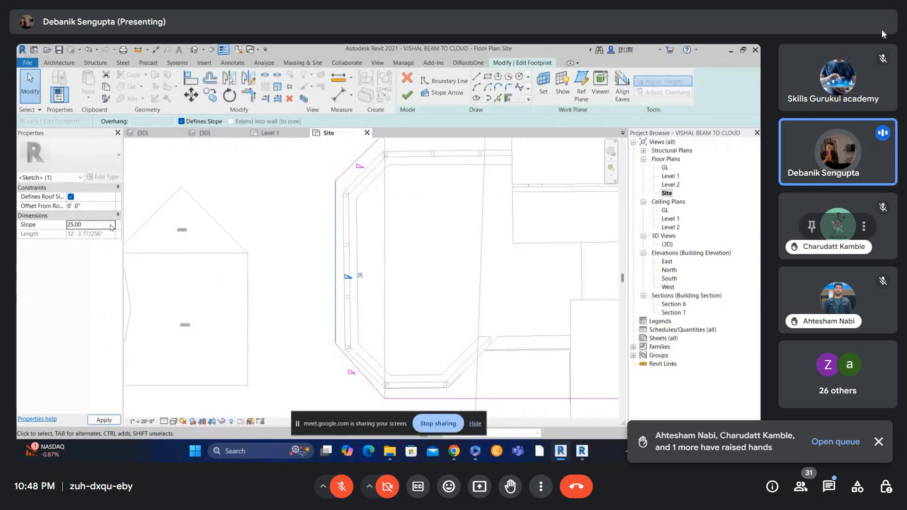
click(407, 95)
key(Escape)
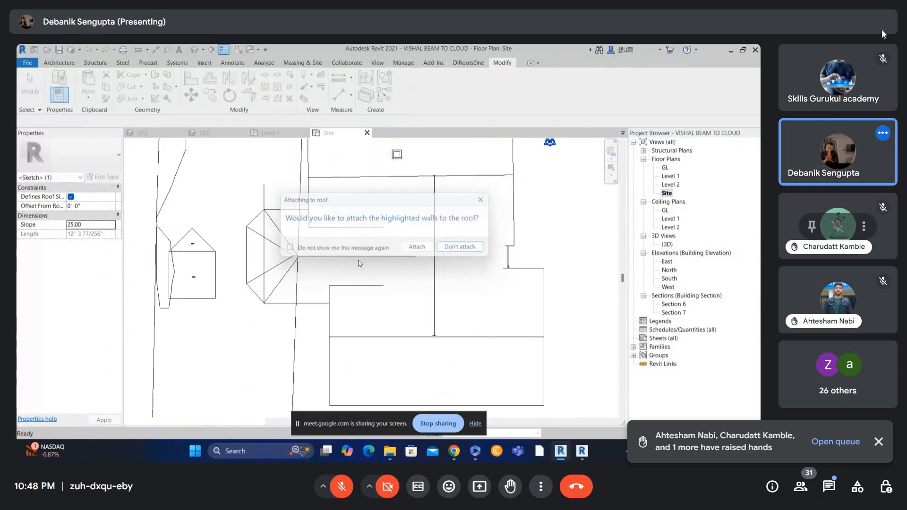
click(449, 245)
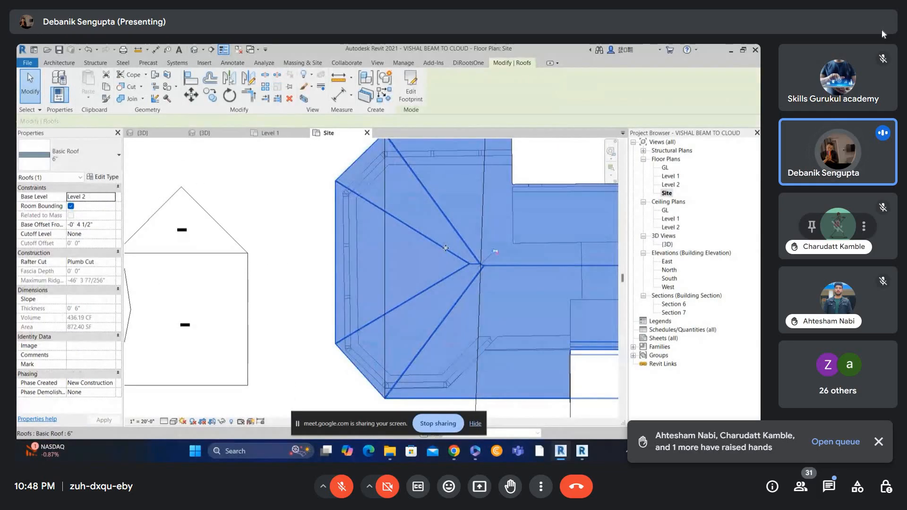
Step: Set the slope of the bay roof's west footprint edge to 24.85 and finish the footprint
double_click(446, 248)
click(335, 245)
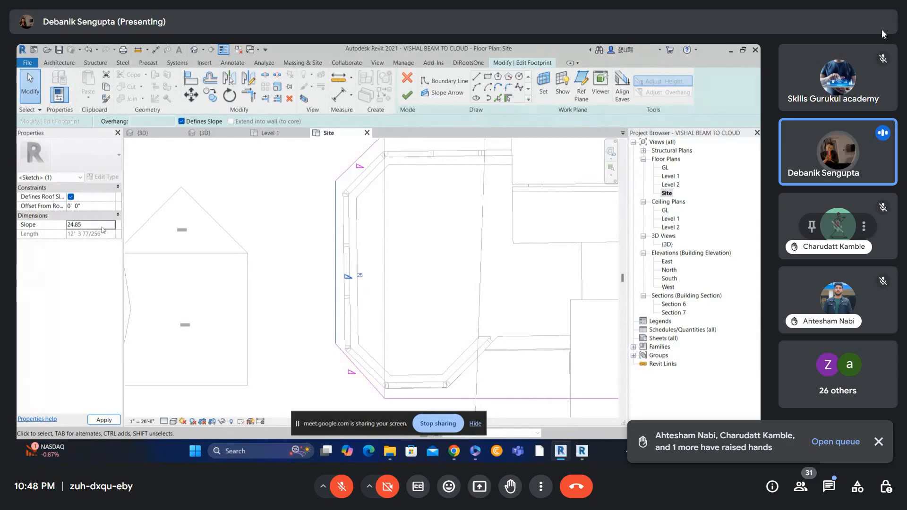
click(406, 96)
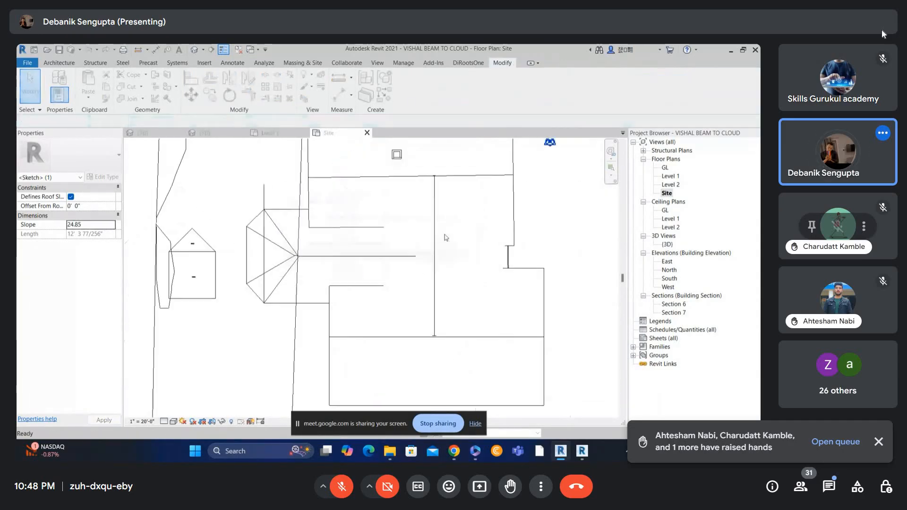
scroll(461, 262, up, 3)
scroll(511, 268, up, 2)
scroll(511, 268, down, 4)
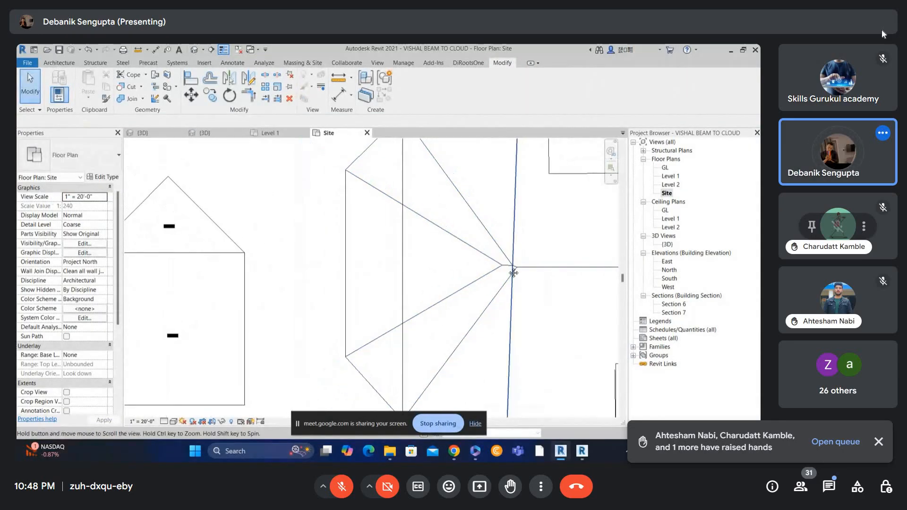
click(496, 273)
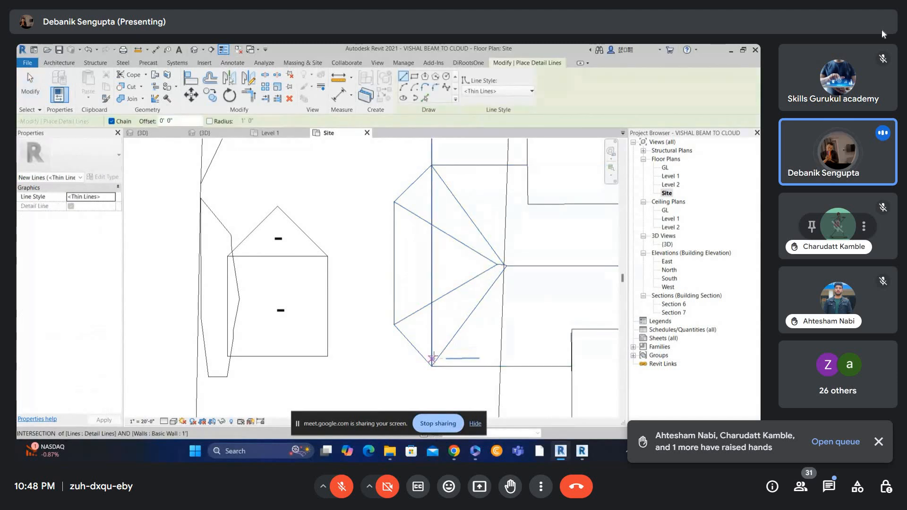
scroll(451, 266, down, 1)
Step: Edit the bay roof's footprint and check the slopes of its west and northwest diagonal edges
double_click(447, 267)
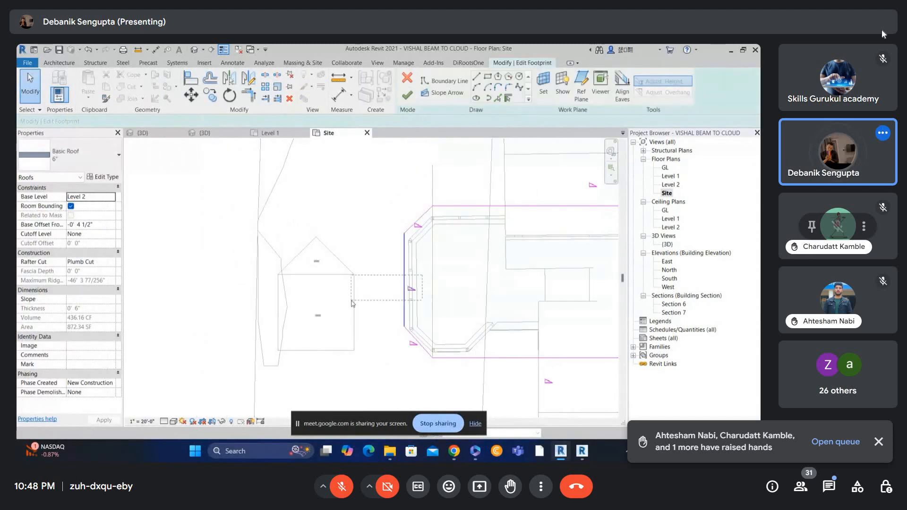
click(404, 267)
drag(404, 215, 432, 211)
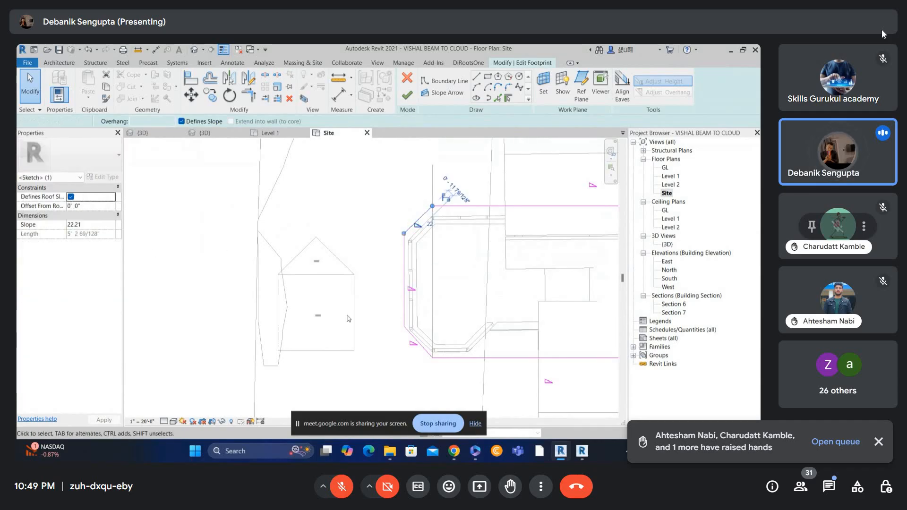
click(348, 319)
click(411, 333)
click(420, 284)
scroll(421, 283, up, 1)
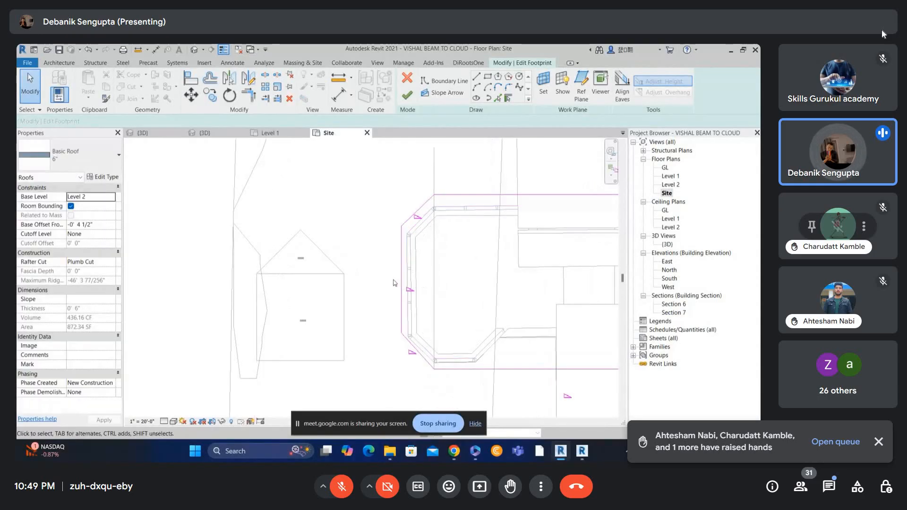
Step: Set the slope of the bay roof's west edge to 24.75 and finish the footprint without attaching the walls
click(401, 278)
click(411, 243)
scroll(412, 242, up, 1)
click(400, 259)
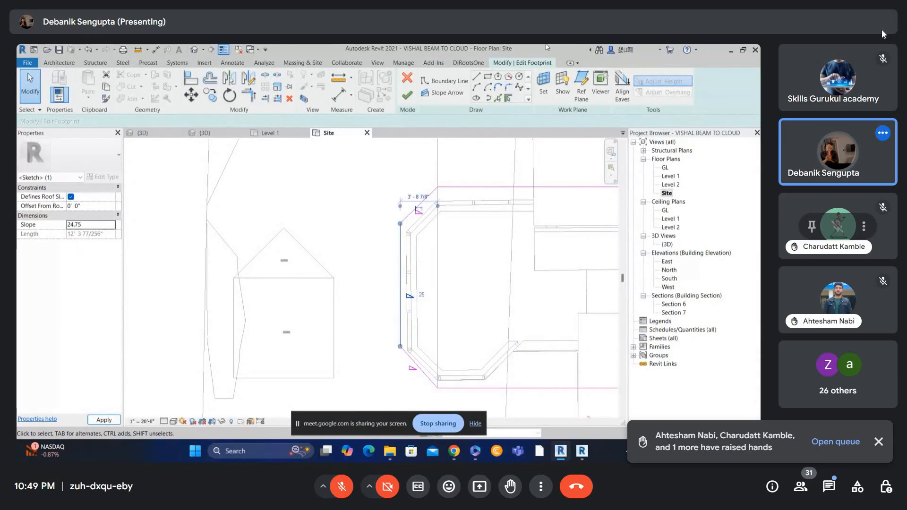
click(408, 96)
click(462, 247)
Step: Examine how closely the bay roof's hip lines meet at the west end of the ridge
scroll(321, 267, up, 2)
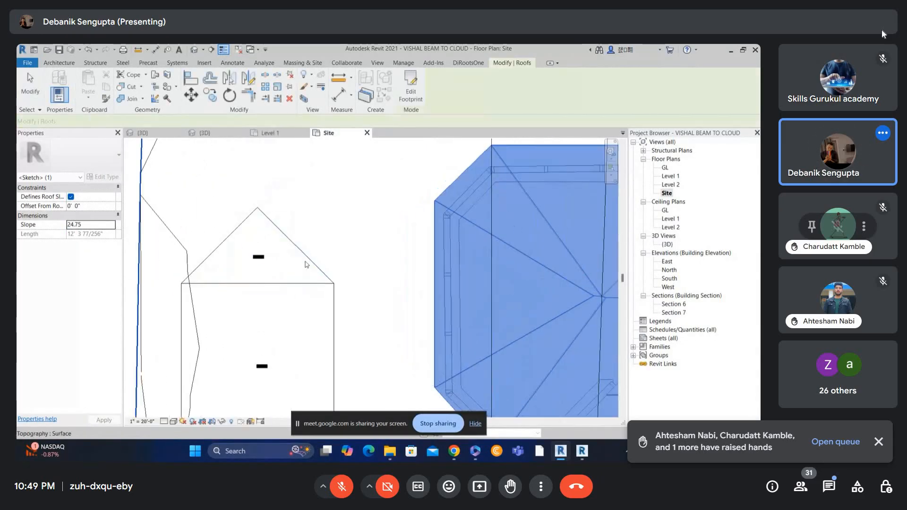
scroll(482, 229, down, 1)
middle_drag(589, 287, 498, 272)
scroll(498, 272, up, 2)
click(489, 264)
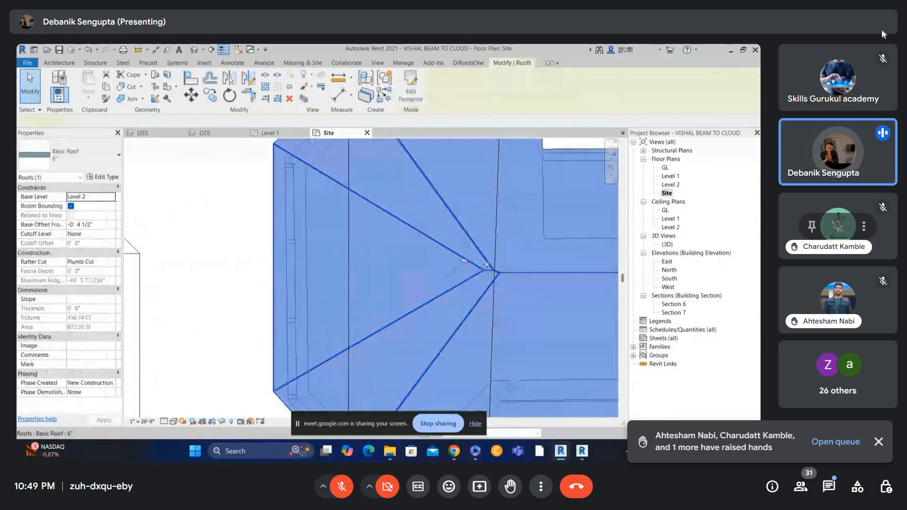
scroll(489, 262, down, 3)
scroll(489, 264, down, 1)
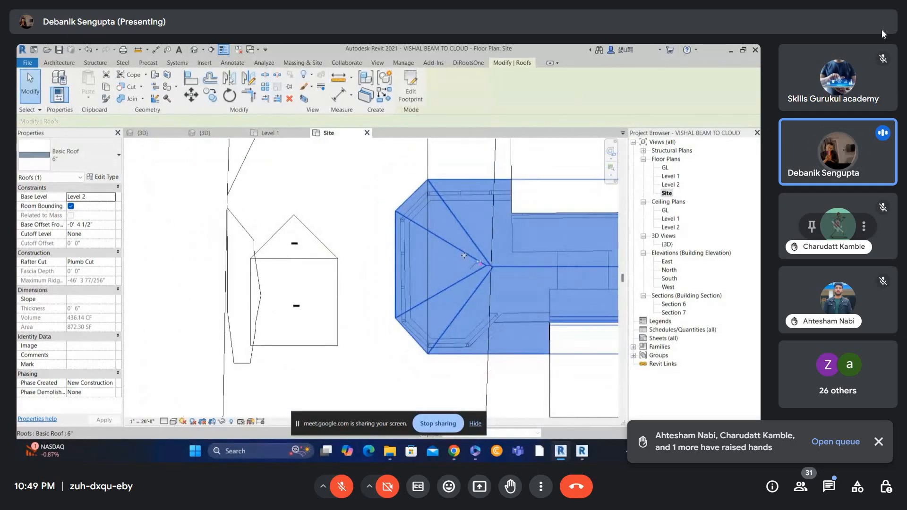
Step: Set the slope of the bay roof's west footprint edge to 24.55 and finish without attaching the walls
double_click(487, 261)
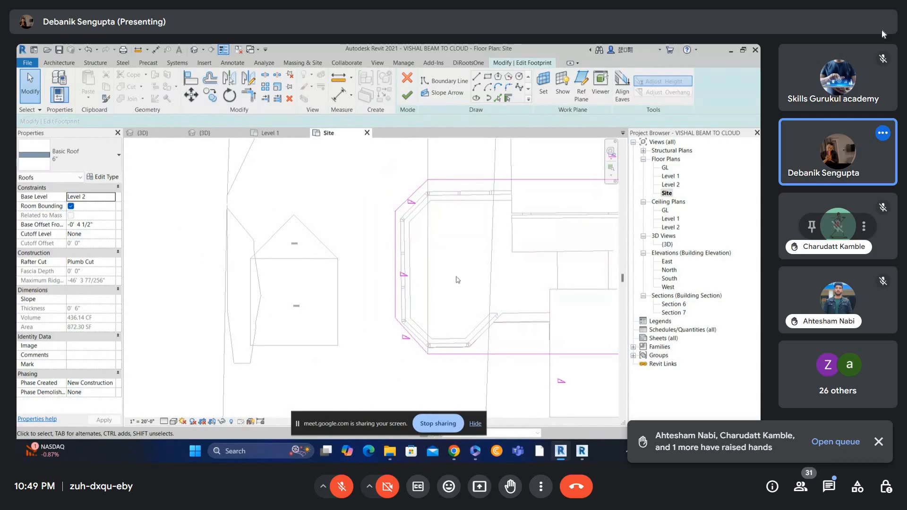
drag(363, 273, 362, 273)
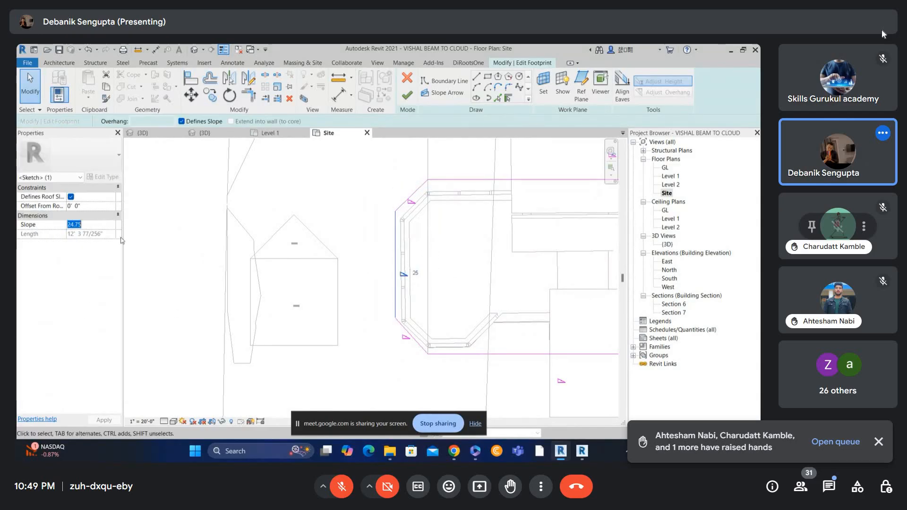
text(24.55)
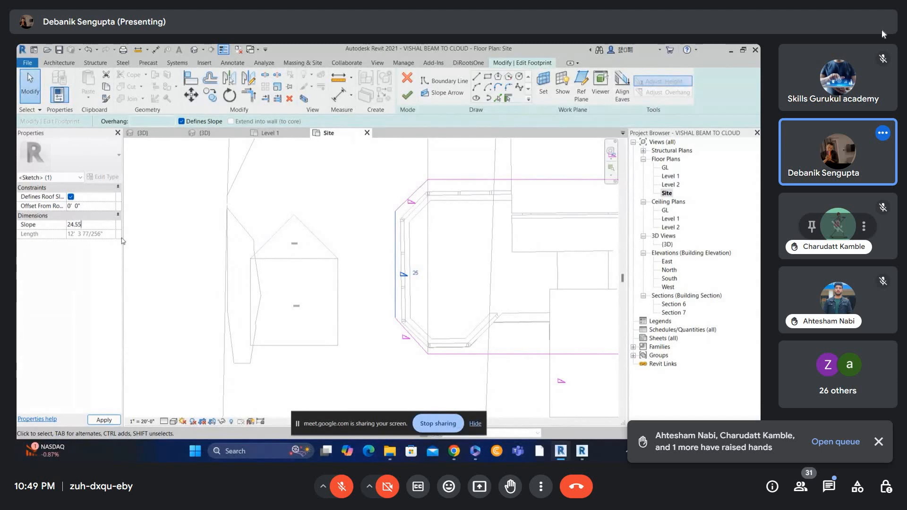
click(407, 95)
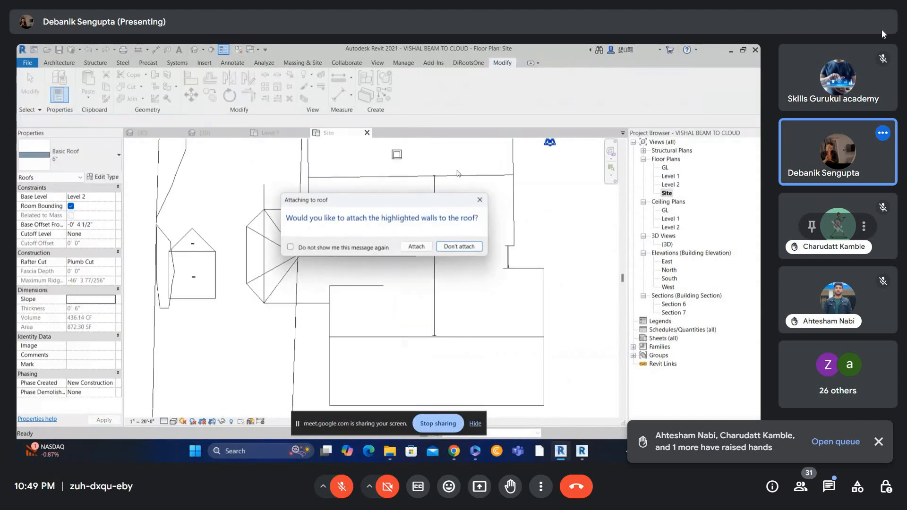
key(Return)
scroll(498, 268, up, 5)
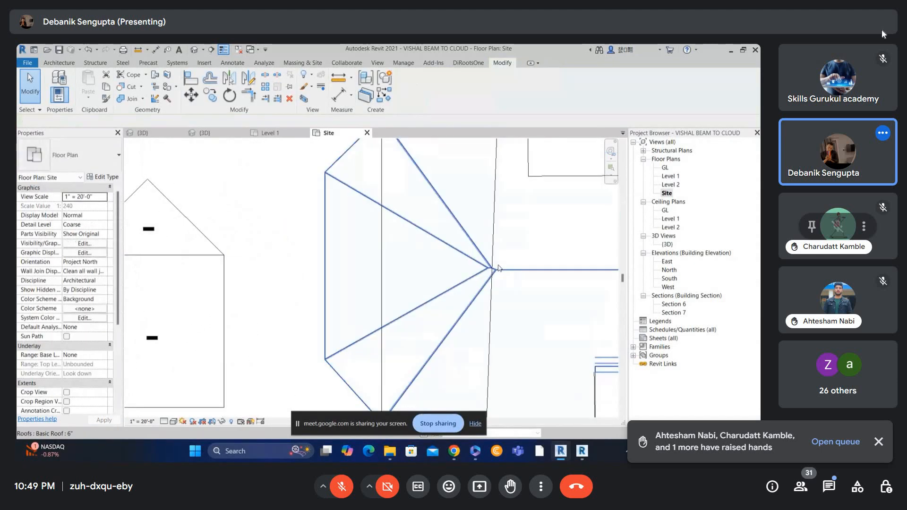
scroll(499, 268, down, 3)
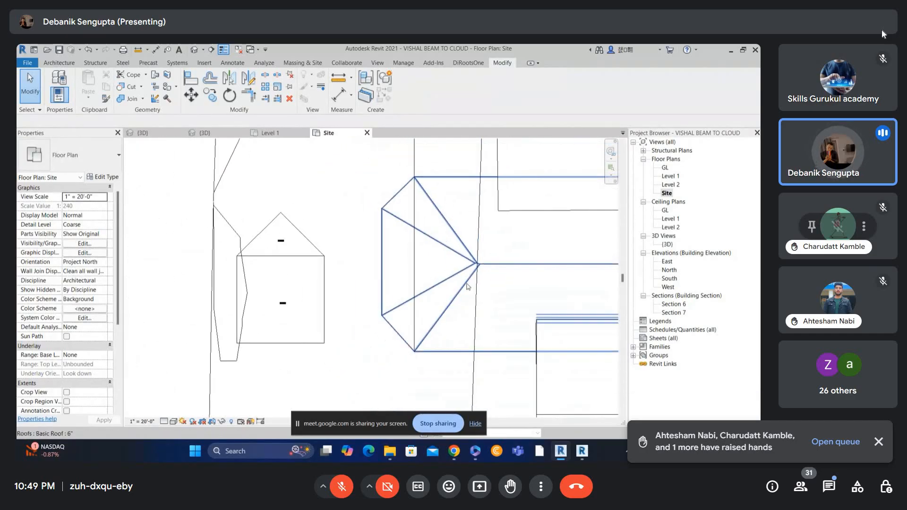
Step: Reopen the bay roof's footprint and compare the slopes of its long south and north edges
click(467, 284)
key(Escape)
click(500, 264)
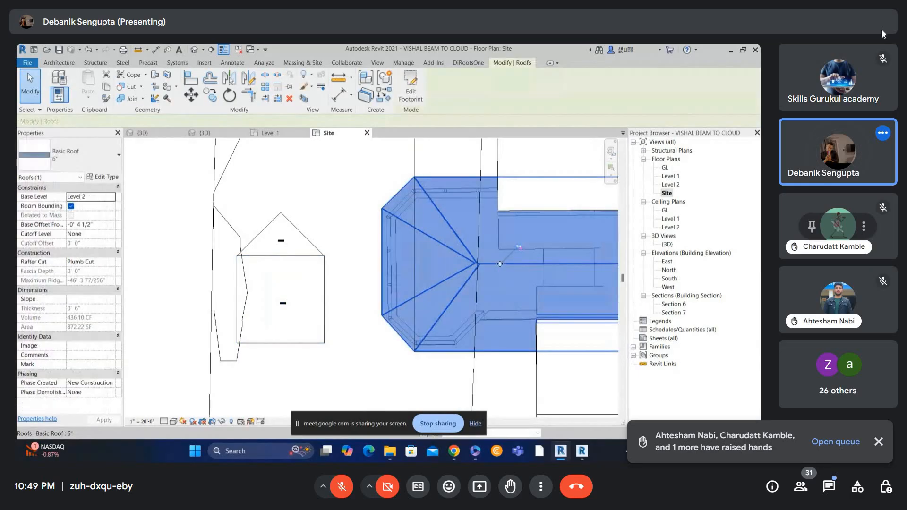
double_click(500, 264)
click(553, 351)
scroll(487, 312, down, 2)
middle_drag(492, 313, 325, 318)
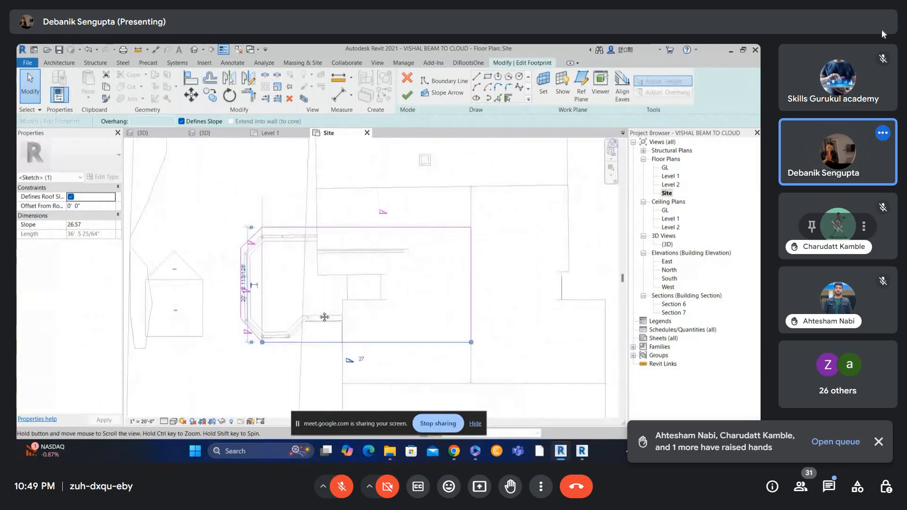
click(360, 228)
middle_drag(344, 269, 445, 252)
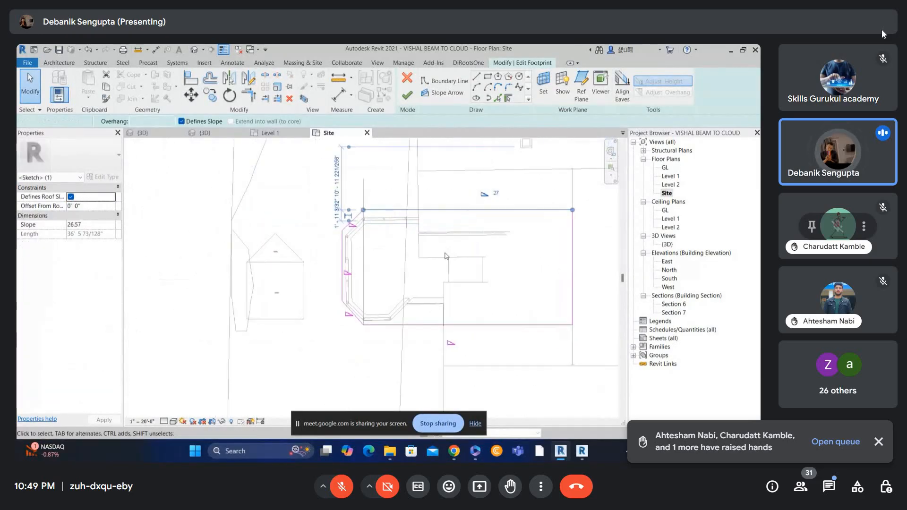
scroll(445, 252, up, 1)
key(Escape)
scroll(368, 298, up, 1)
Step: Move the lower end of the southwest diagonal edge slightly east of the vertical guide line and finish the bay roof's footprint
key(d)
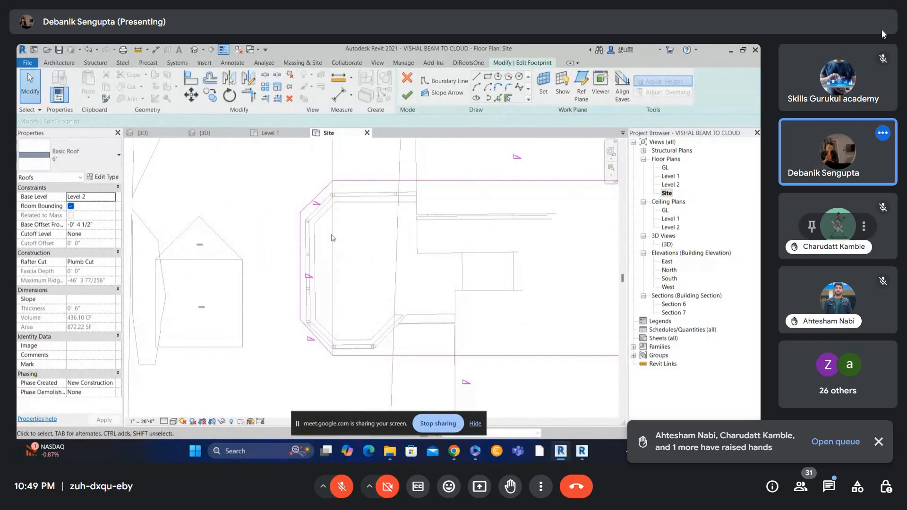
scroll(337, 186, up, 2)
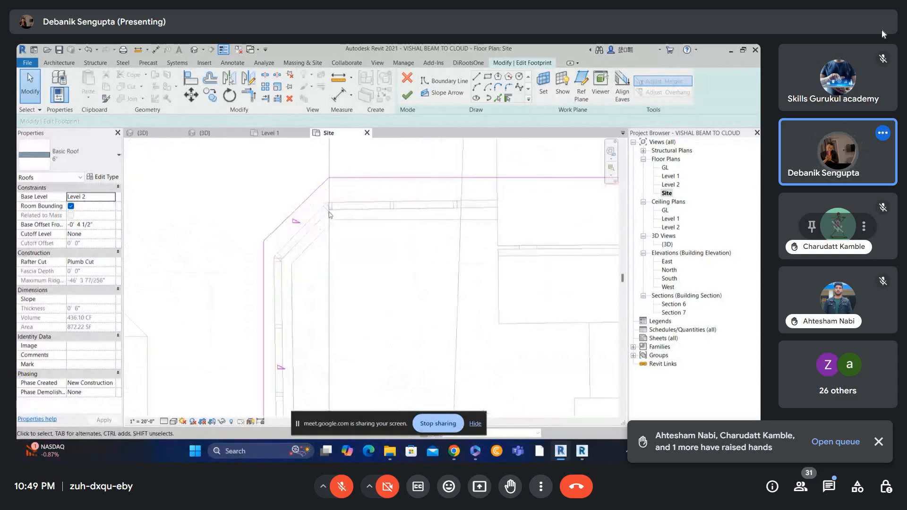
click(335, 182)
key(Escape)
scroll(335, 182, down, 2)
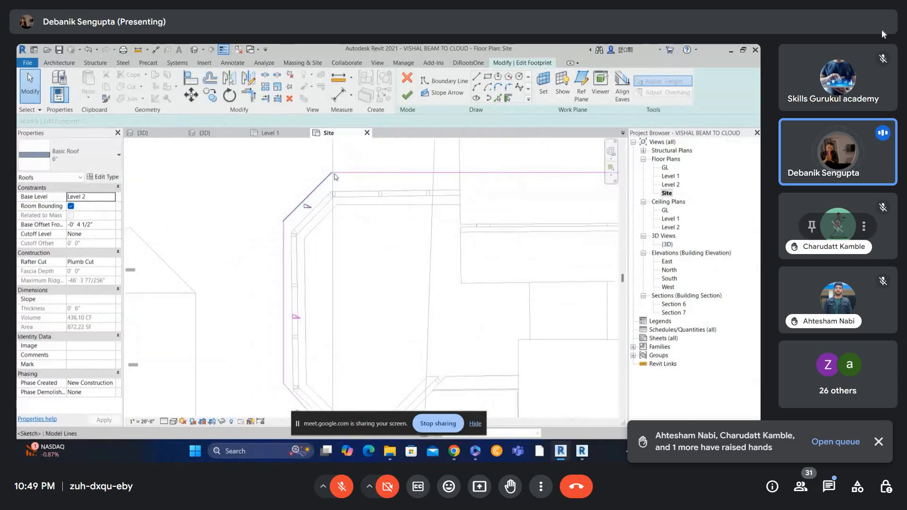
scroll(331, 373, up, 4)
click(332, 364)
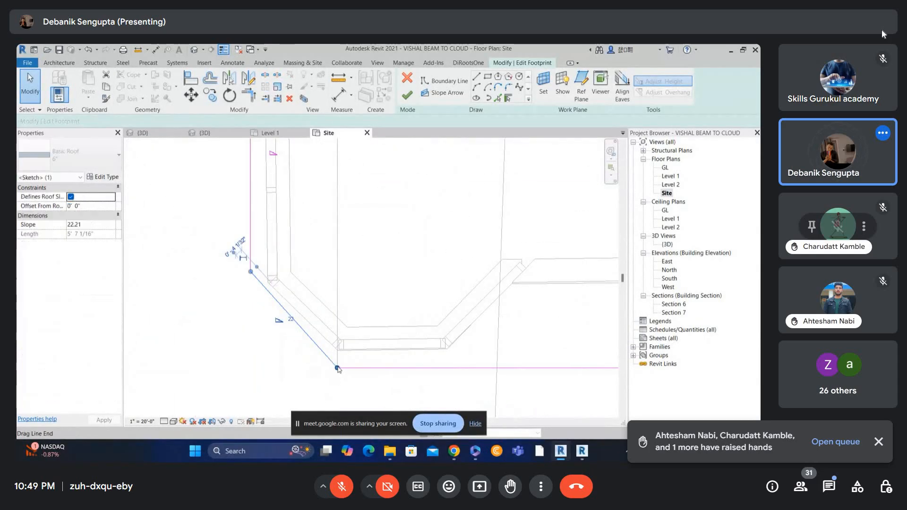
key(Escape)
scroll(350, 315, down, 3)
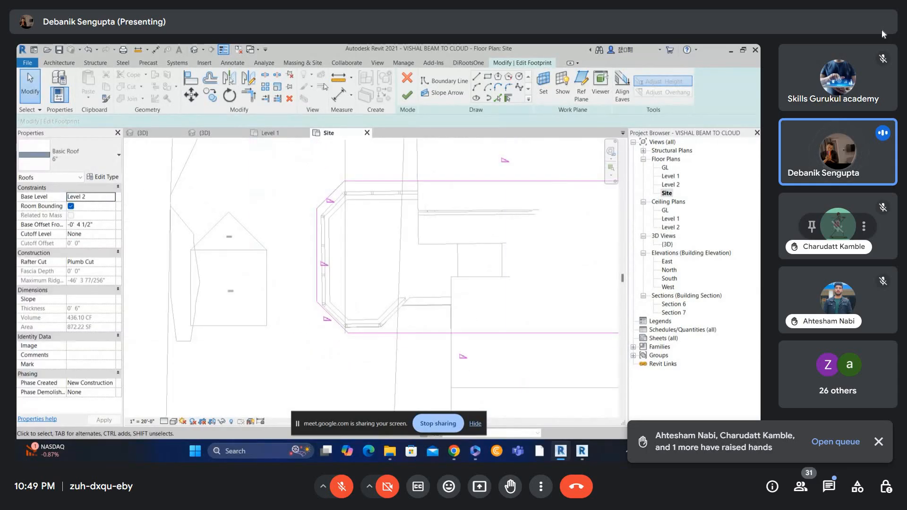
click(407, 96)
key(Escape)
key(Escape)
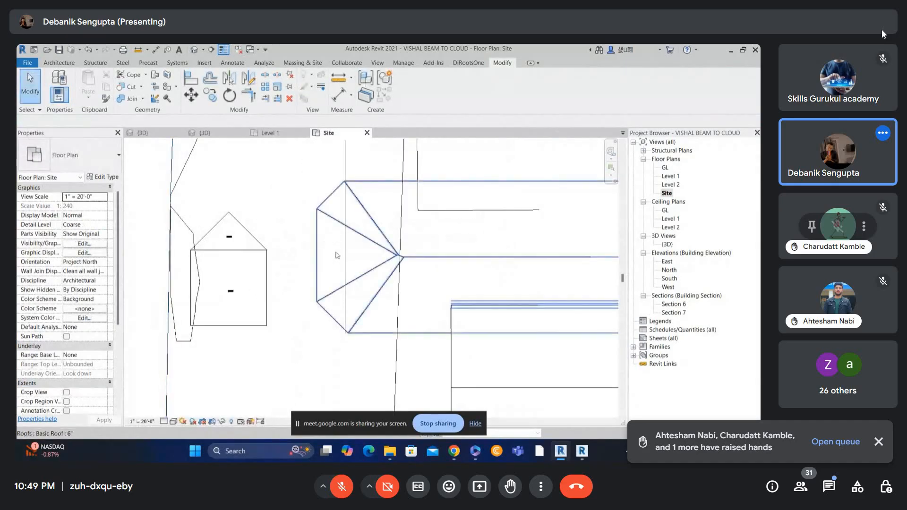
Step: Draw a vertical detail line about 25' 6" long from the bay roof's southern diagonal corner up past its north edge
scroll(355, 299, up, 1)
key(d)
key(l)
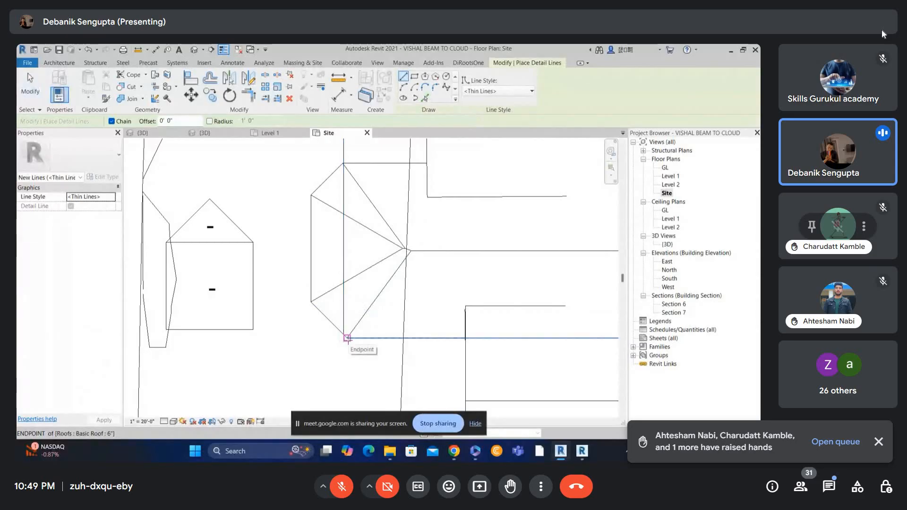
click(348, 337)
middle_drag(360, 169, 356, 219)
click(345, 166)
key(Escape)
key(Escape)
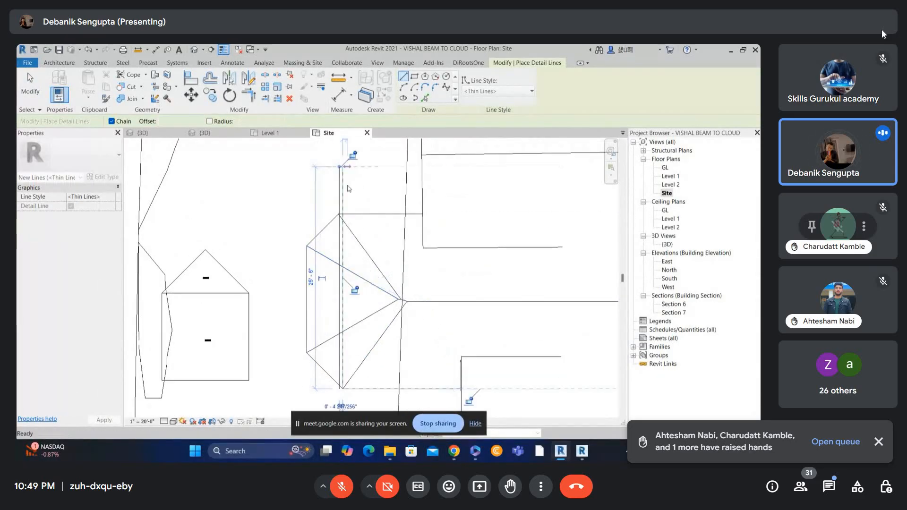
Step: Edit the bay roof's footprint, select its southwest diagonal edge and start mirroring it about a drawn axis
scroll(350, 195, up, 2)
double_click(357, 224)
scroll(333, 242, up, 2)
click(326, 229)
scroll(336, 219, up, 1)
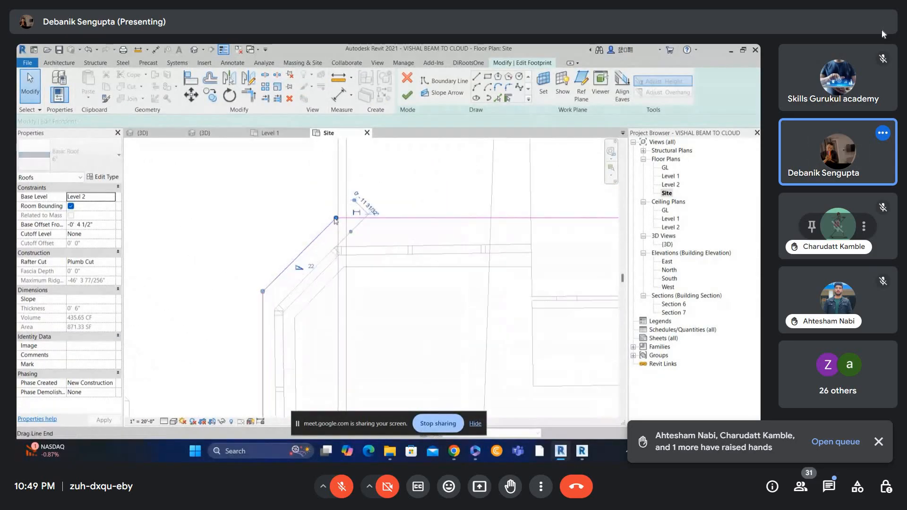
scroll(335, 219, down, 1)
scroll(338, 281, down, 1)
middle_drag(303, 392, 324, 265)
scroll(319, 266, down, 1)
mouse_move(283, 283)
mouse_down()
mouse_move(319, 343)
mouse_move(365, 374)
mouse_up()
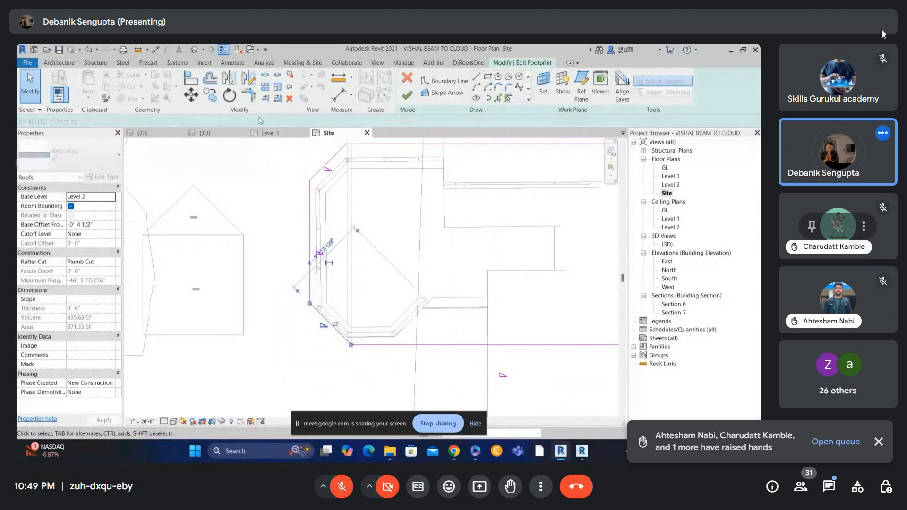
click(248, 79)
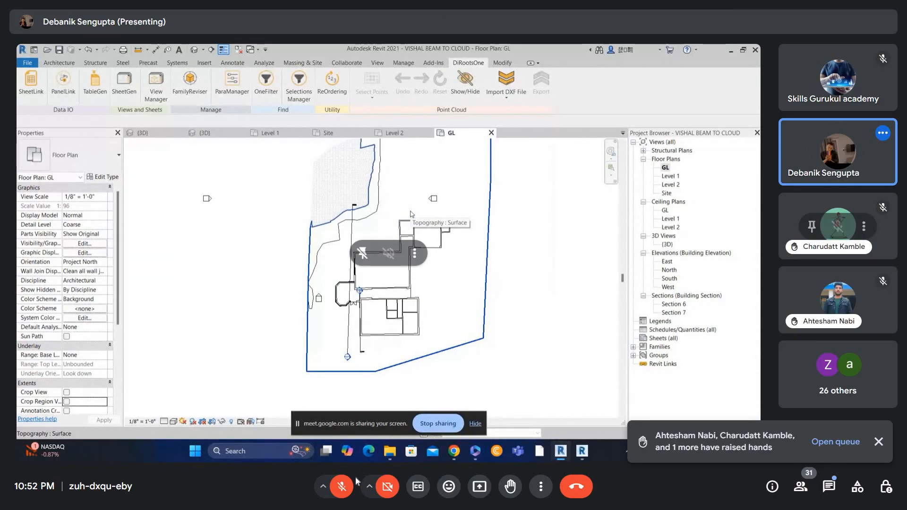
click(341, 486)
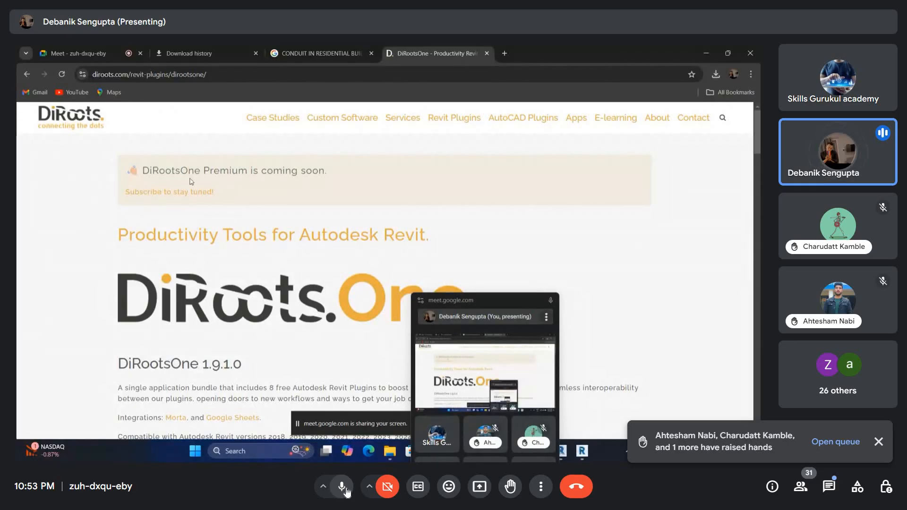
scroll(207, 251, down, 5)
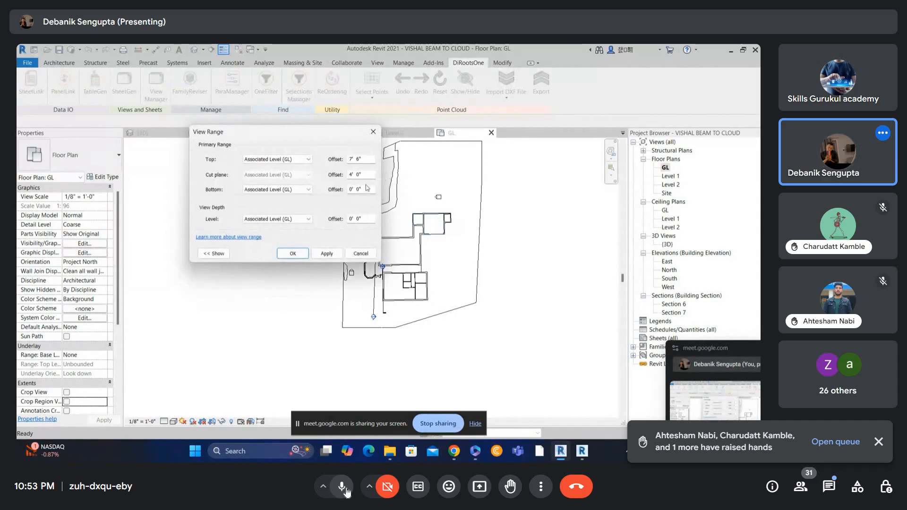
click(341, 487)
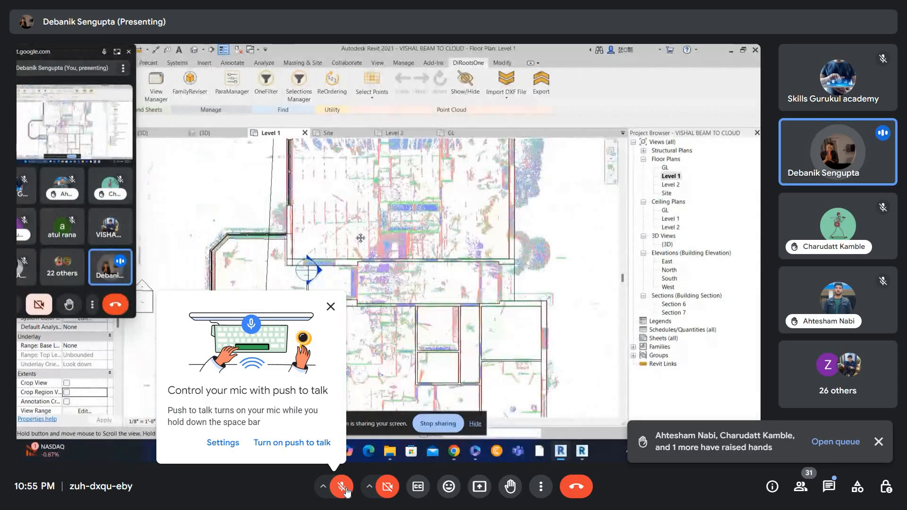
click(330, 307)
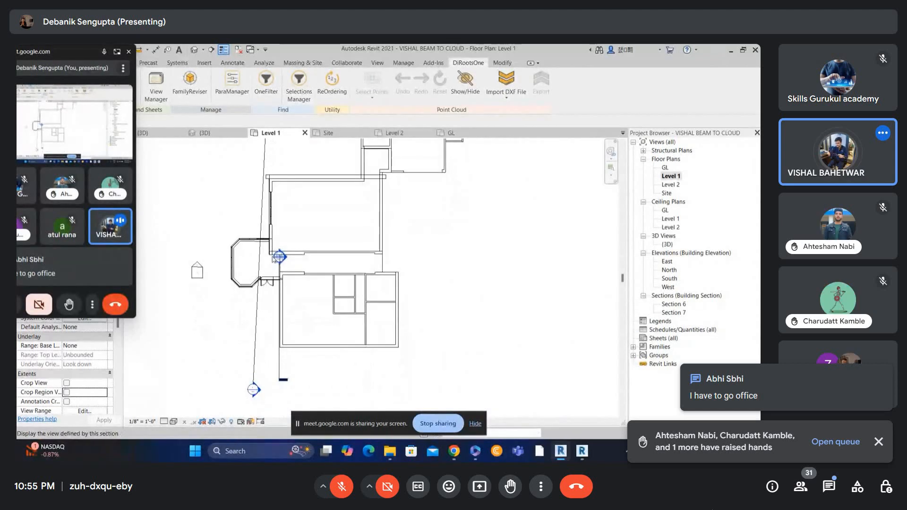
Step: Reply "ok" in the meeting chat and close the messages
click(829, 487)
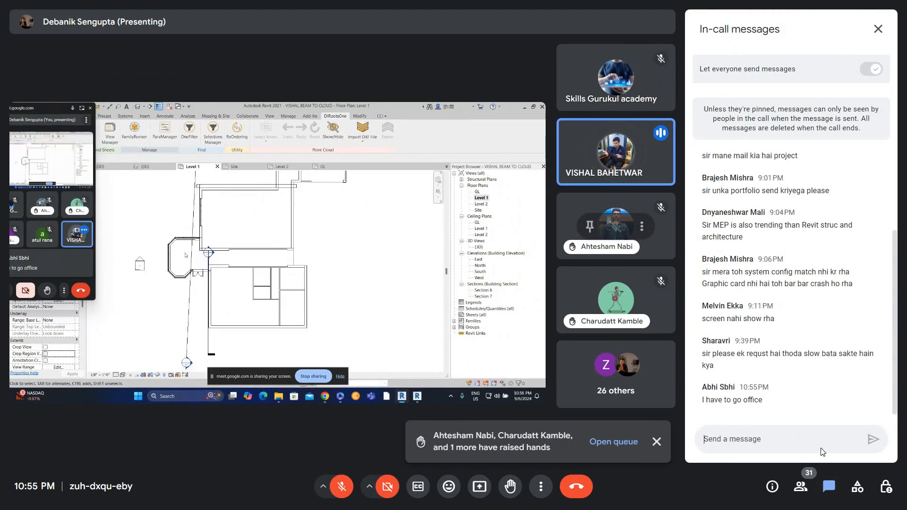
text(ok)
key(Return)
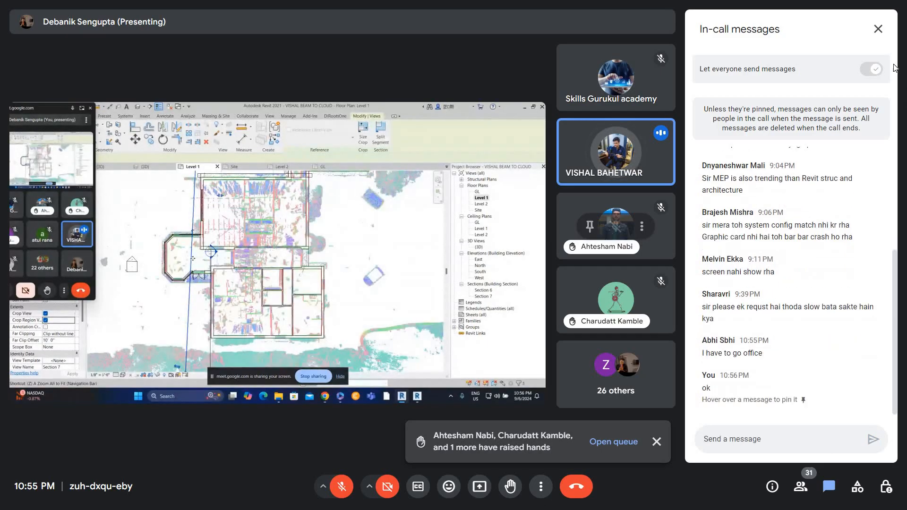
click(878, 29)
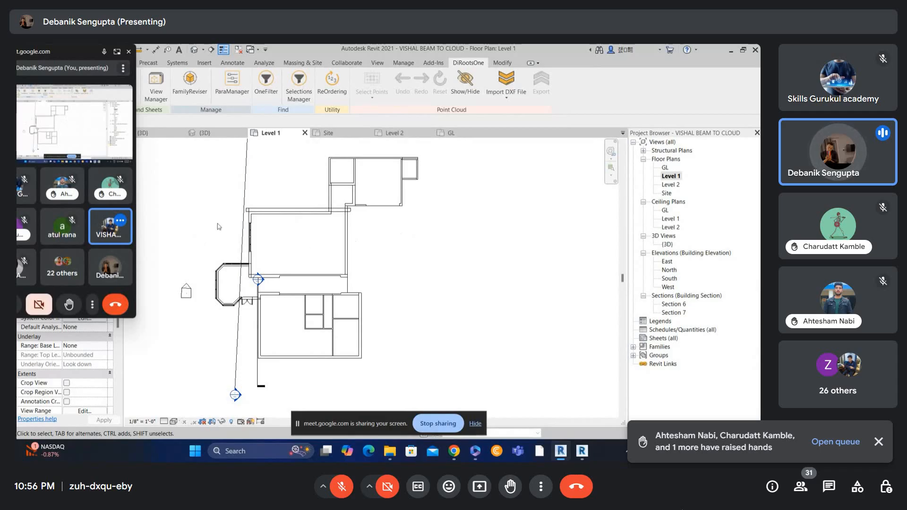
Step: Draw a vertical section line through the octagonal bay on the Level 1 plan and reduce its far clip offset to 2' 4 7/8"
click(213, 51)
click(209, 246)
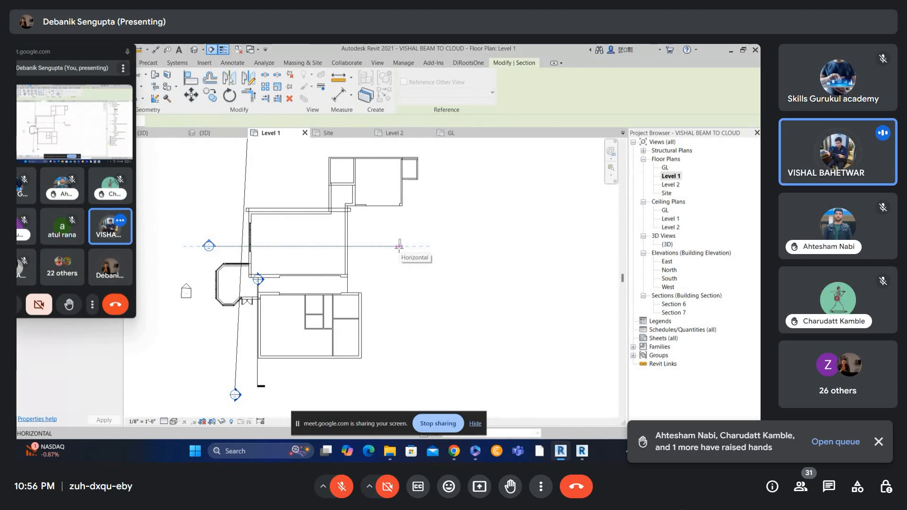
key(Escape)
click(232, 201)
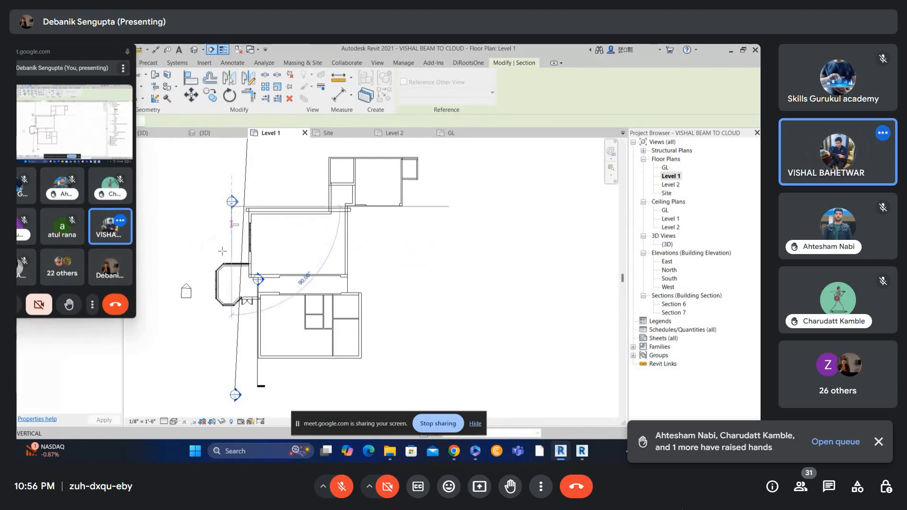
click(232, 362)
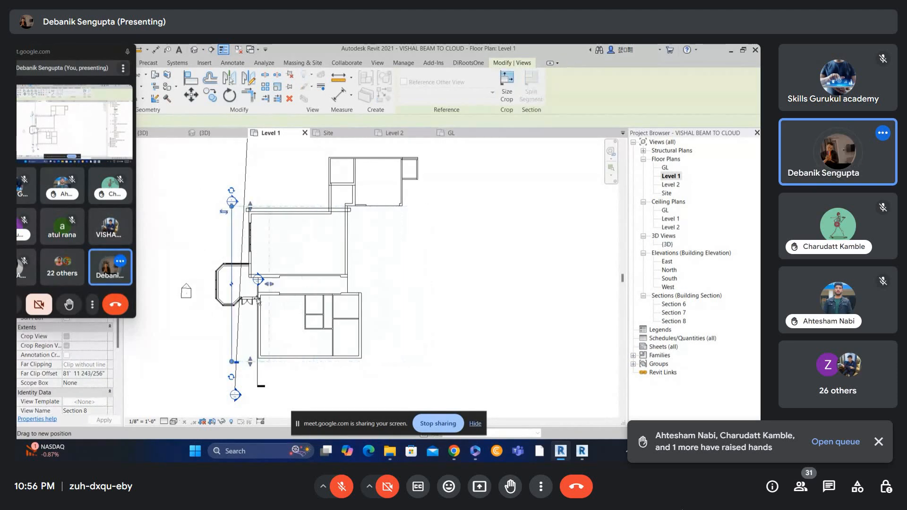
key(Escape)
scroll(234, 203, up, 2)
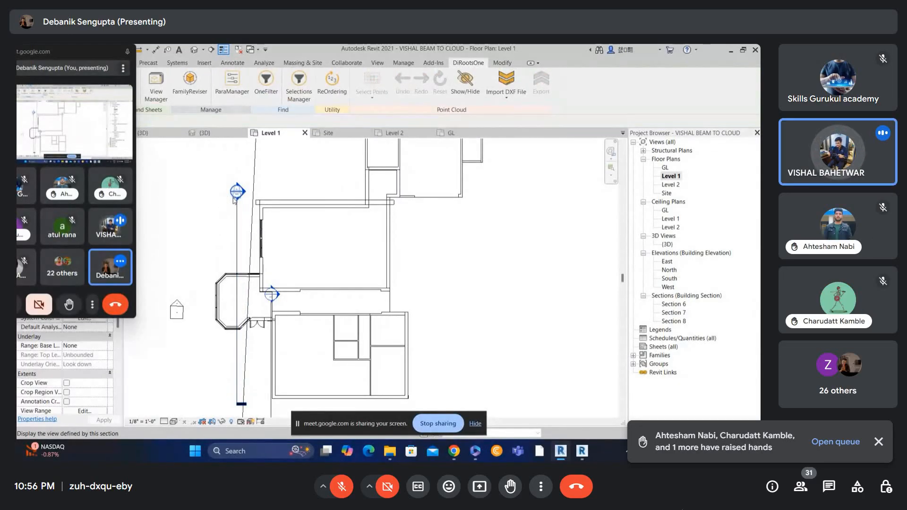
Step: Open the new section and compare the bay's 6" floor slab with the point cloud along its length
double_click(237, 191)
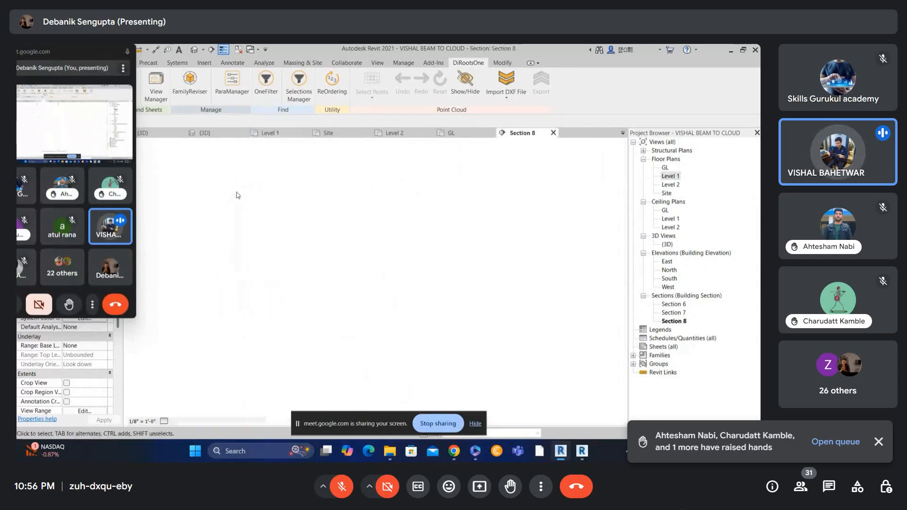
scroll(347, 319, up, 2)
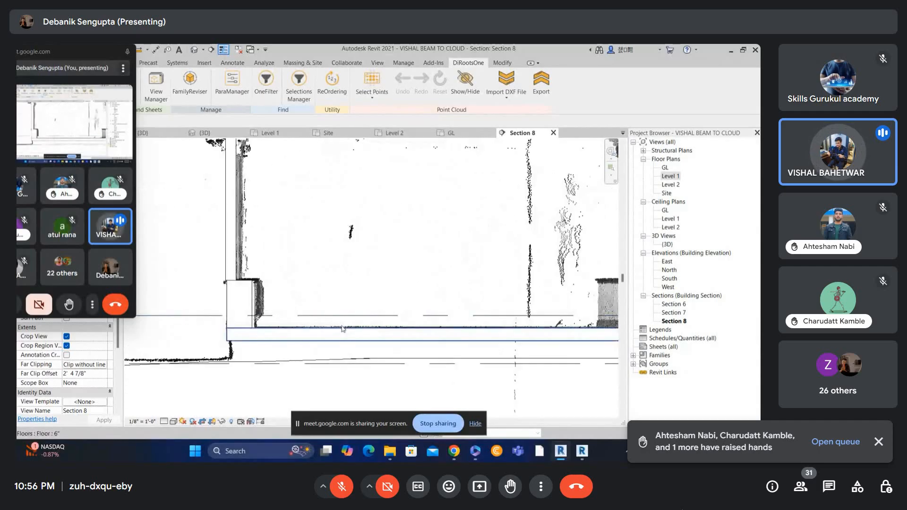
click(343, 328)
middle_drag(385, 329, 325, 305)
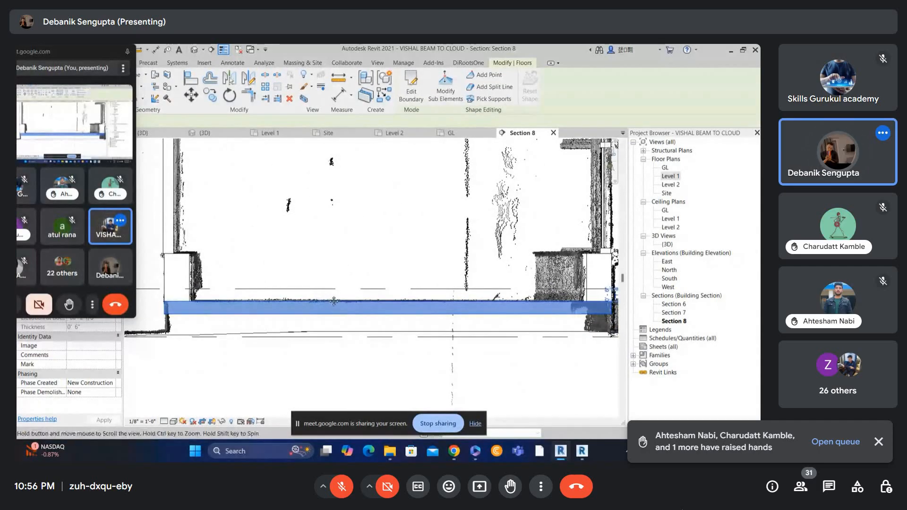
middle_drag(434, 306, 382, 292)
scroll(385, 291, up, 2)
scroll(387, 290, down, 3)
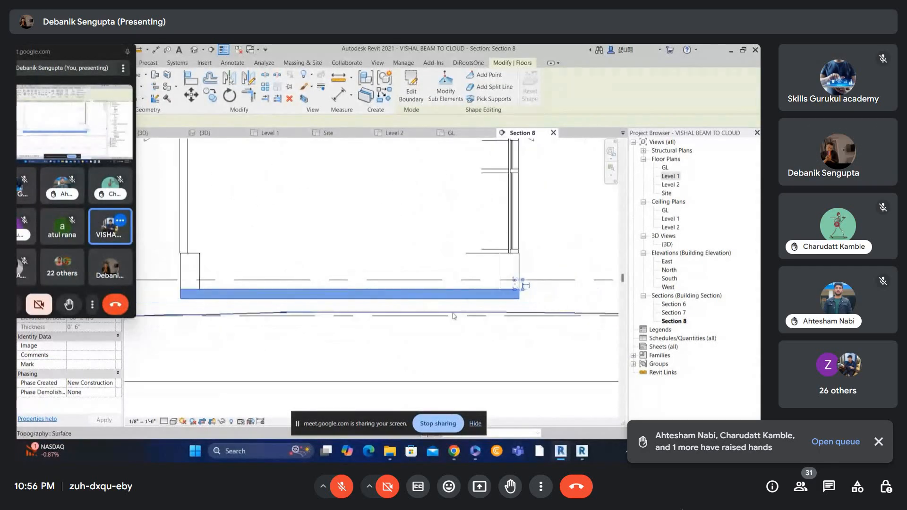
Step: Open Section 7 from the Level 1 plan and examine the floor, steps and ground surface against the point cloud
double_click(668, 176)
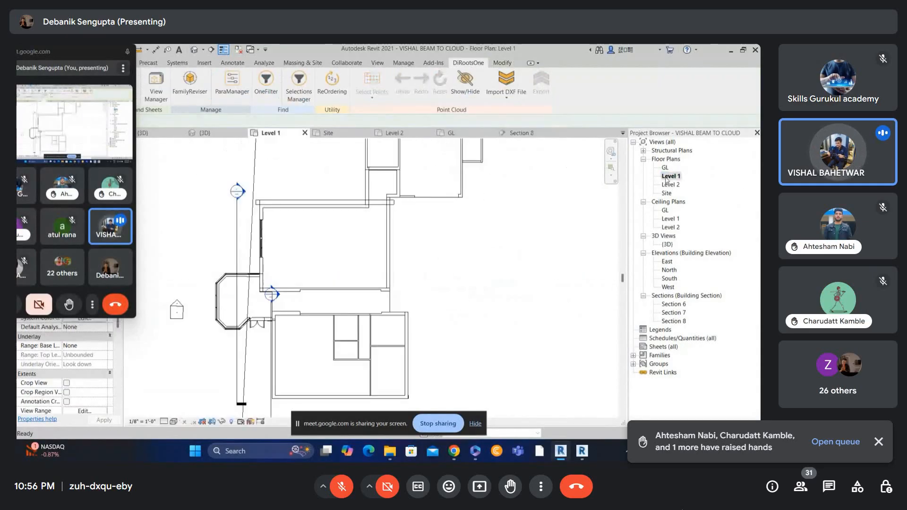
scroll(262, 252, down, 2)
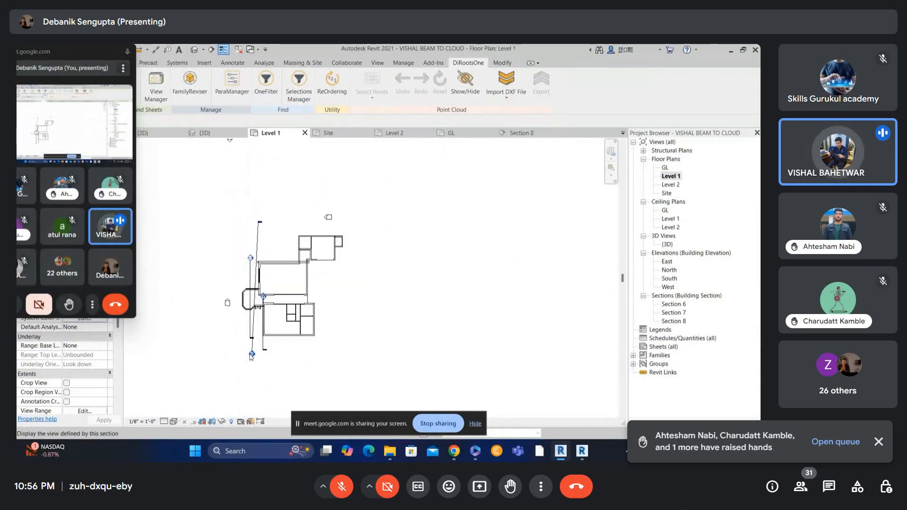
double_click(254, 354)
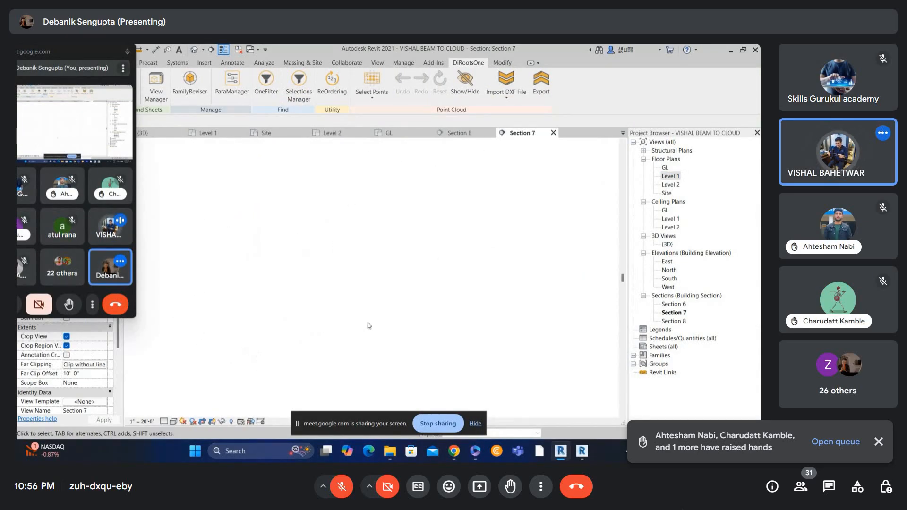
scroll(377, 324, up, 8)
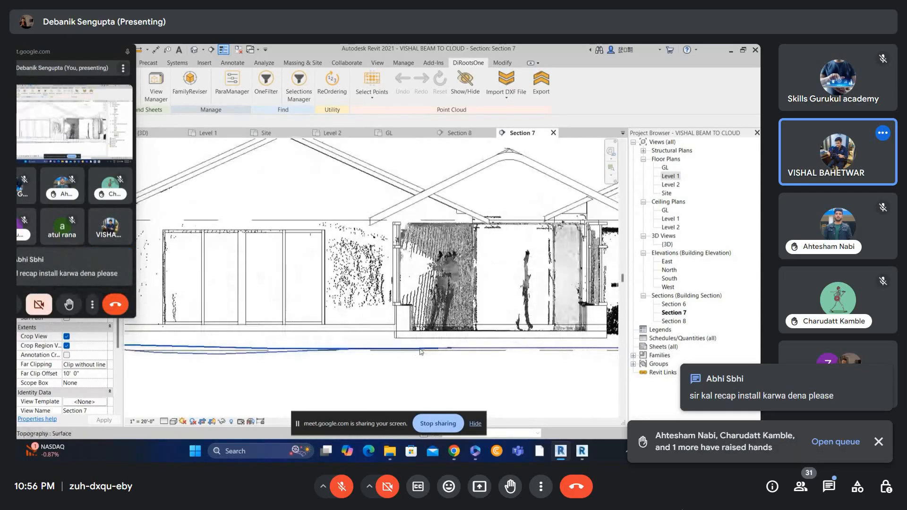
middle_drag(327, 334, 207, 318)
scroll(483, 310, up, 3)
middle_drag(474, 314, 520, 297)
scroll(186, 270, down, 1)
middle_drag(190, 308, 651, 325)
click(285, 314)
Step: Move the new section line from the bay east into the main house on the Level 1 plan and reopen its view
double_click(671, 176)
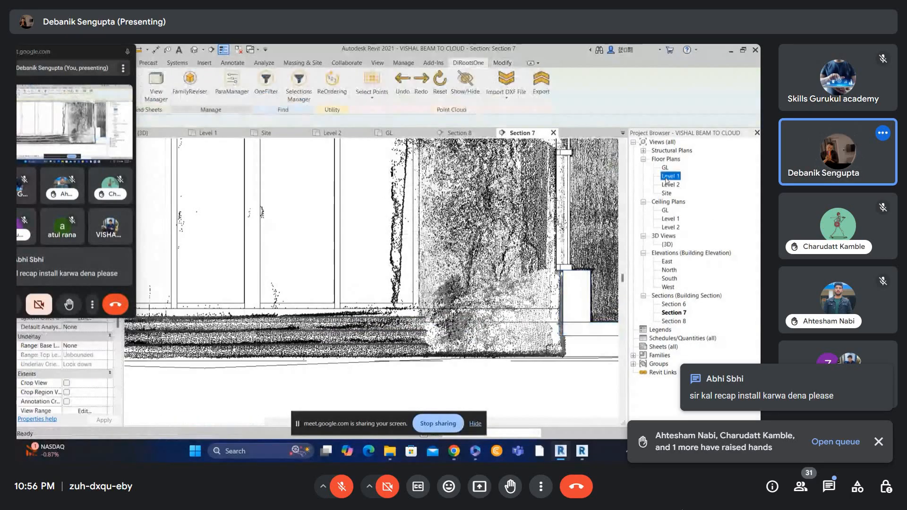
scroll(248, 272, up, 2)
click(263, 242)
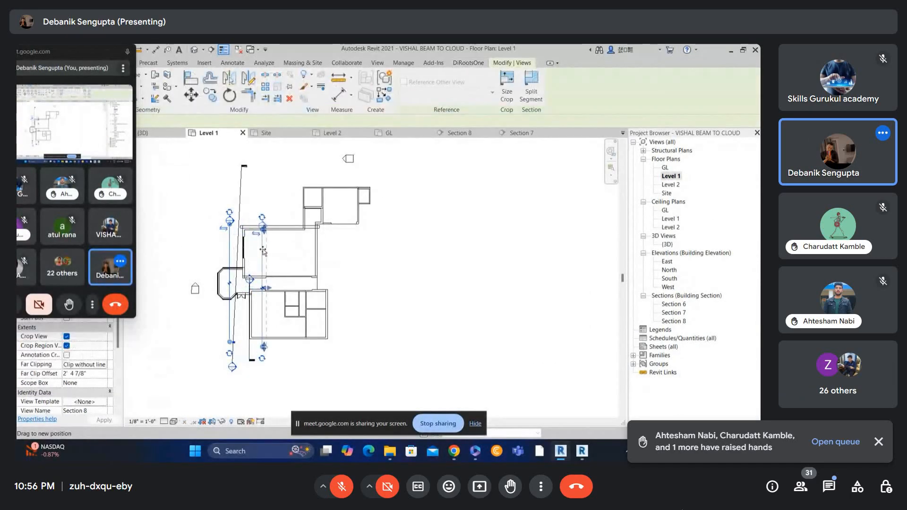
double_click(261, 226)
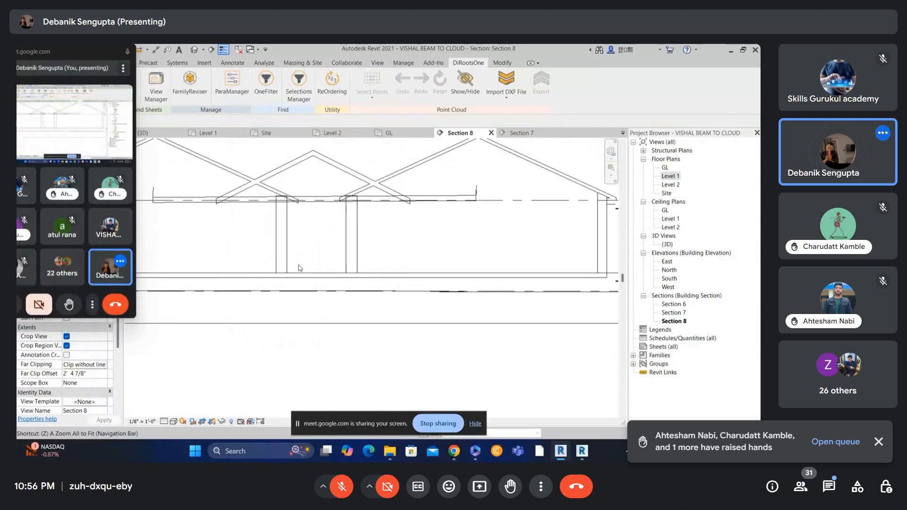
Step: Select the main house's floor slab in the section and inspect how the scanned floor follows it from end to end
scroll(312, 275, up, 1)
click(311, 276)
middle_drag(444, 277, 229, 257)
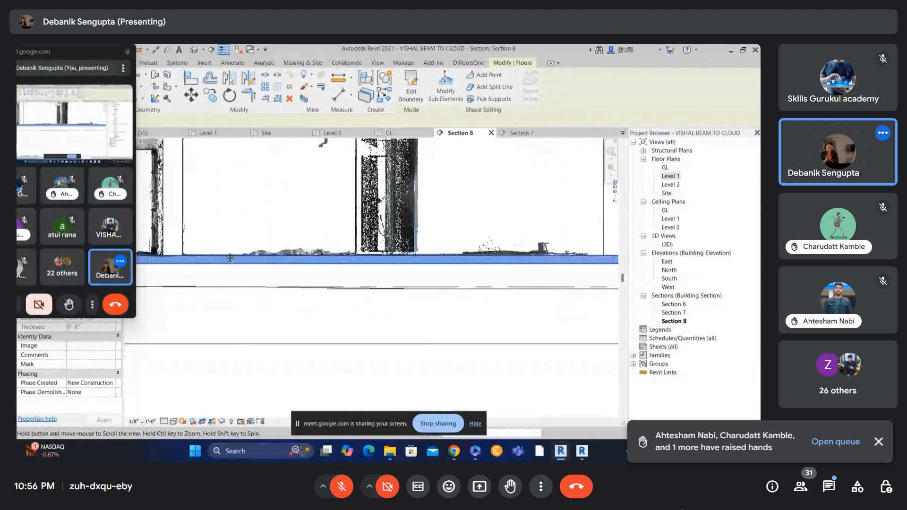
middle_drag(472, 273, 277, 269)
middle_drag(266, 235, 577, 245)
middle_drag(334, 227, 674, 241)
scroll(571, 265, up, 1)
middle_drag(309, 266, 101, 263)
middle_drag(596, 302, 427, 259)
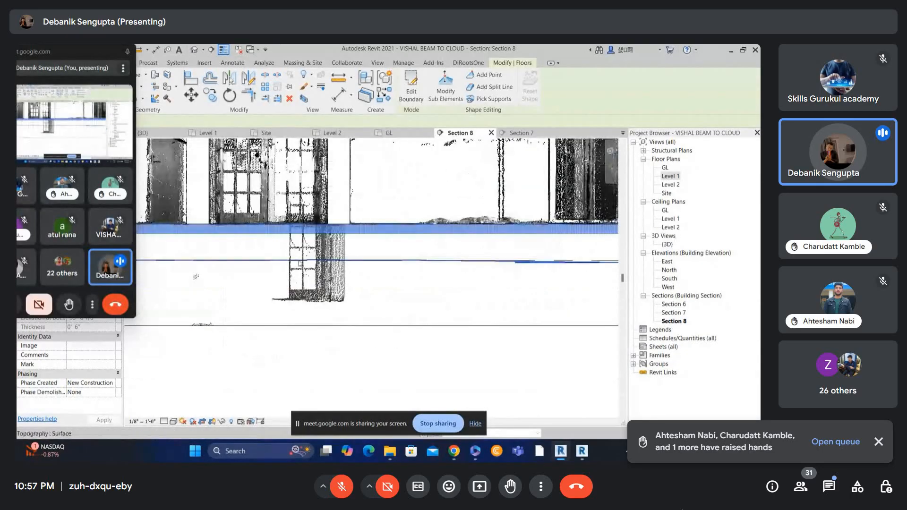
scroll(258, 245, up, 1)
middle_drag(176, 284, 347, 307)
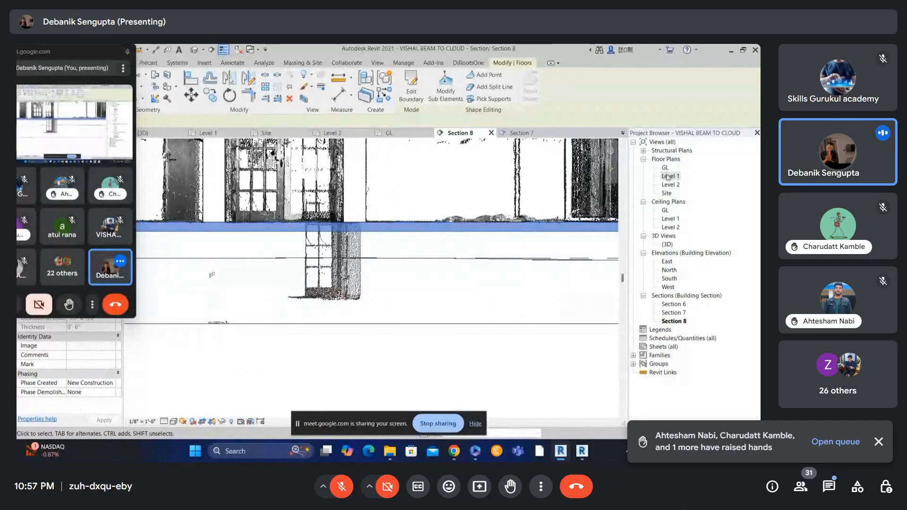
Step: Shift the same section line slightly farther east inside the house on the Level 1 plan and open its view again
double_click(670, 175)
scroll(258, 255, up, 1)
click(264, 255)
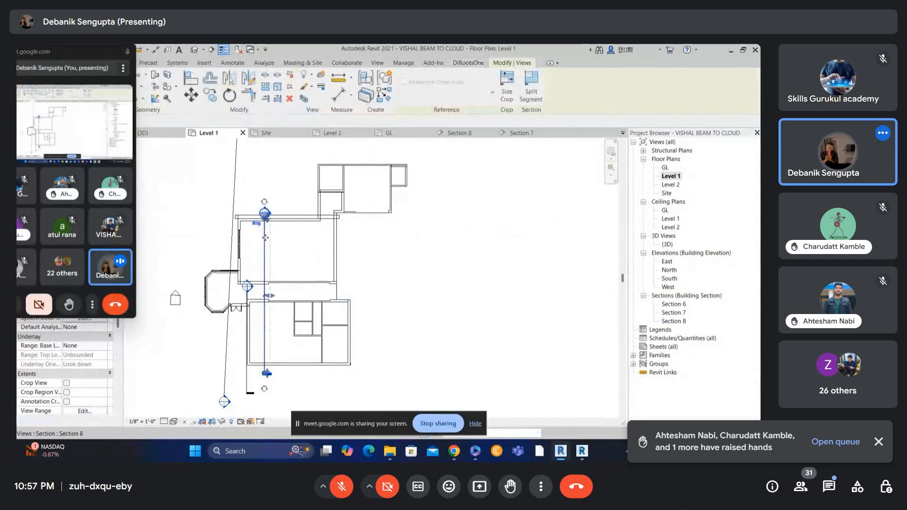
double_click(284, 213)
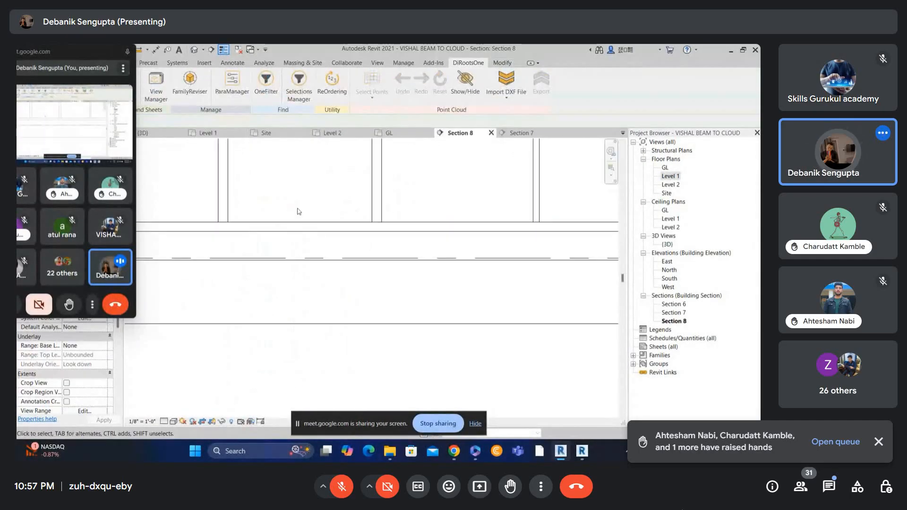
Step: Select the floor slab at the shifted section position and check its top against the uneven scanned floor surface
click(360, 232)
scroll(239, 244, up, 5)
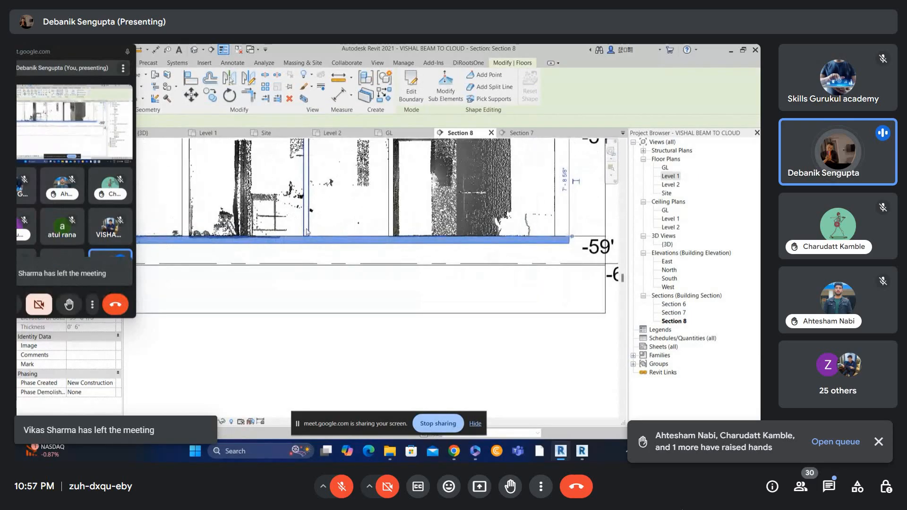
scroll(238, 245, up, 3)
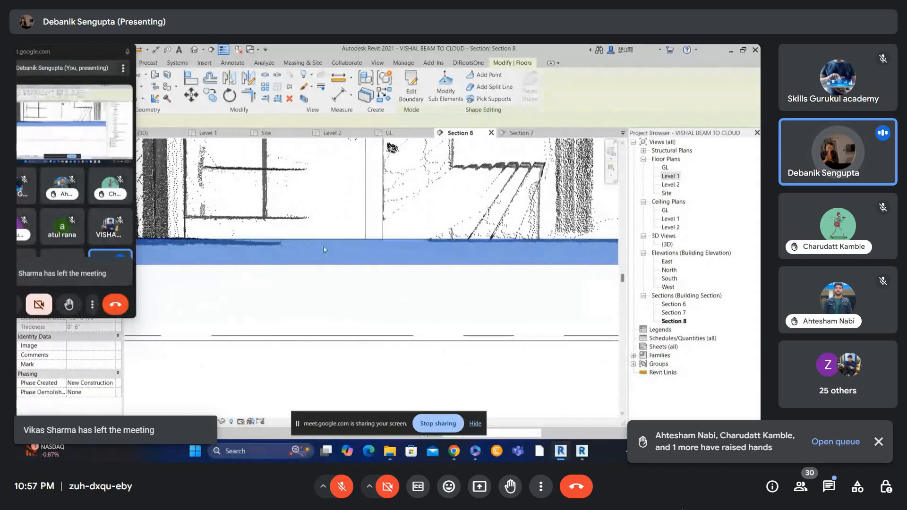
scroll(392, 212, down, 2)
middle_drag(457, 223, 374, 228)
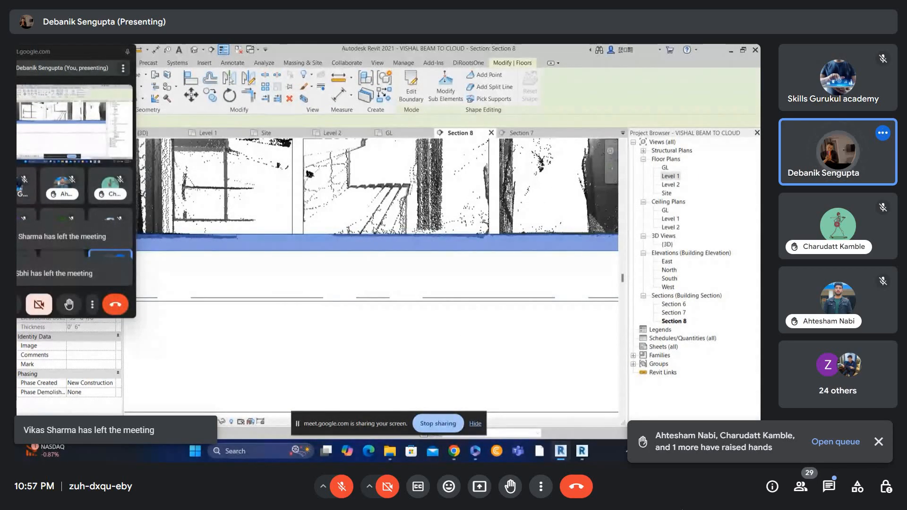
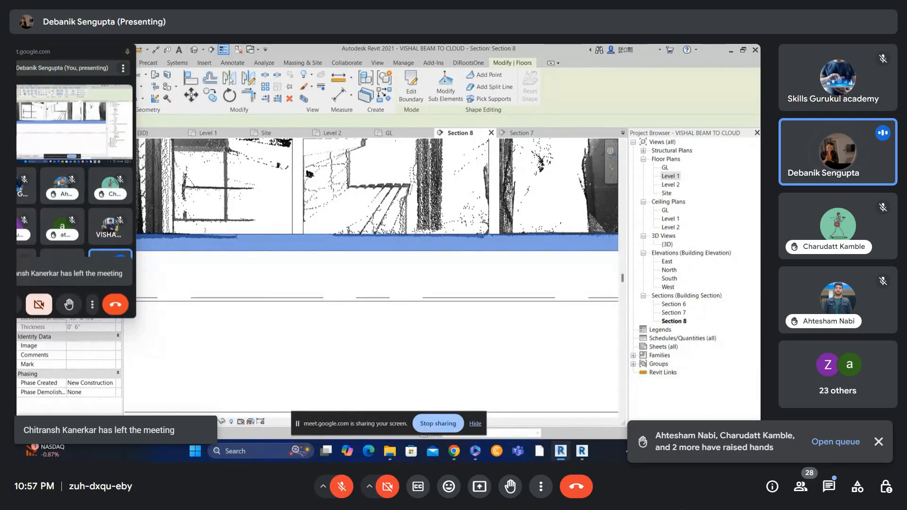
scroll(403, 289, up, 4)
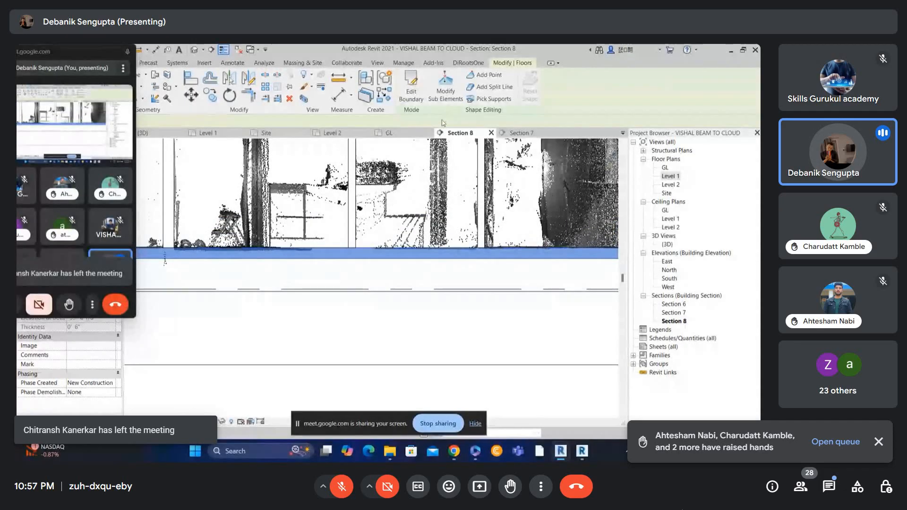
middle_drag(471, 253, 718, 236)
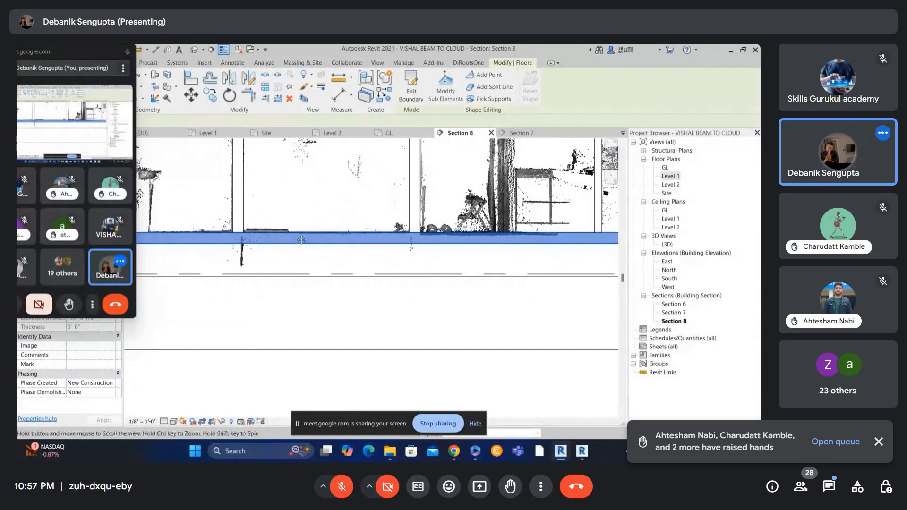
middle_drag(301, 241, 439, 254)
scroll(417, 230, down, 1)
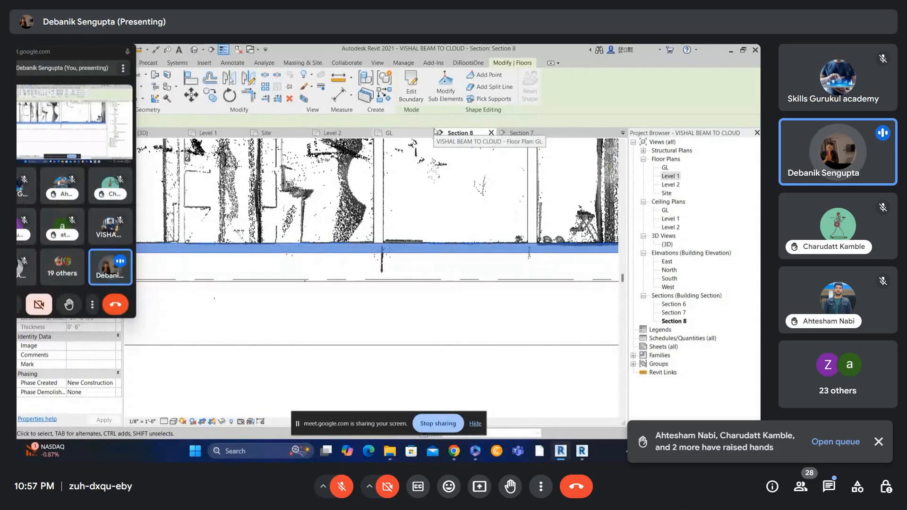
Step: Try raising a shape point of the floor slab with Modify Sub Elements, undo it and dismiss the save request
click(434, 99)
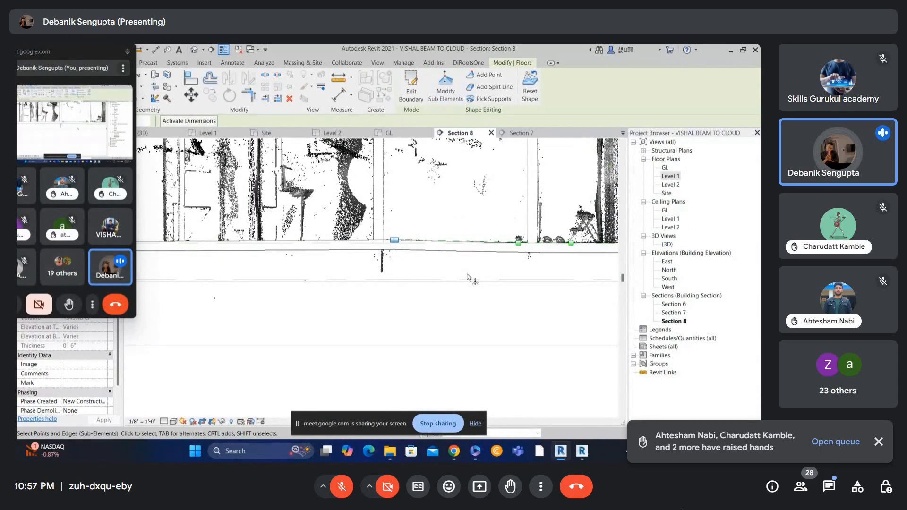
key(Escape)
key(ctrl+z)
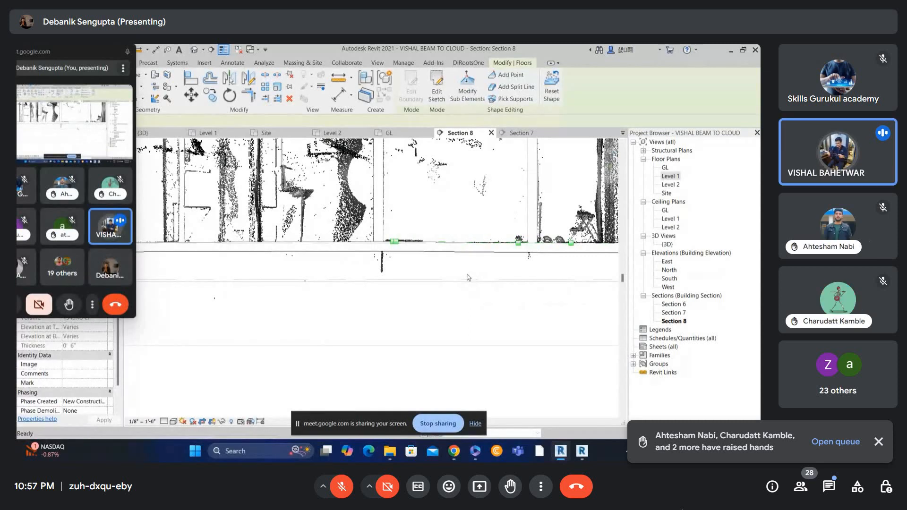
key(alt+F4)
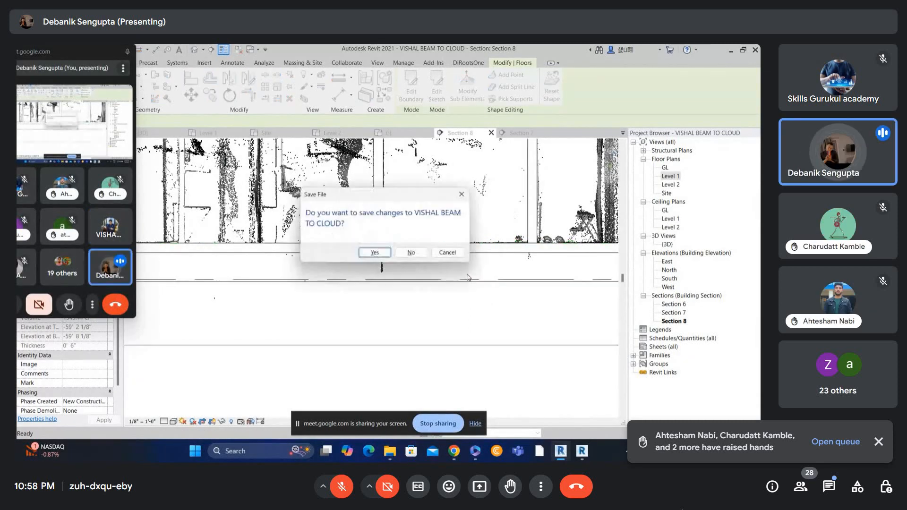
click(462, 194)
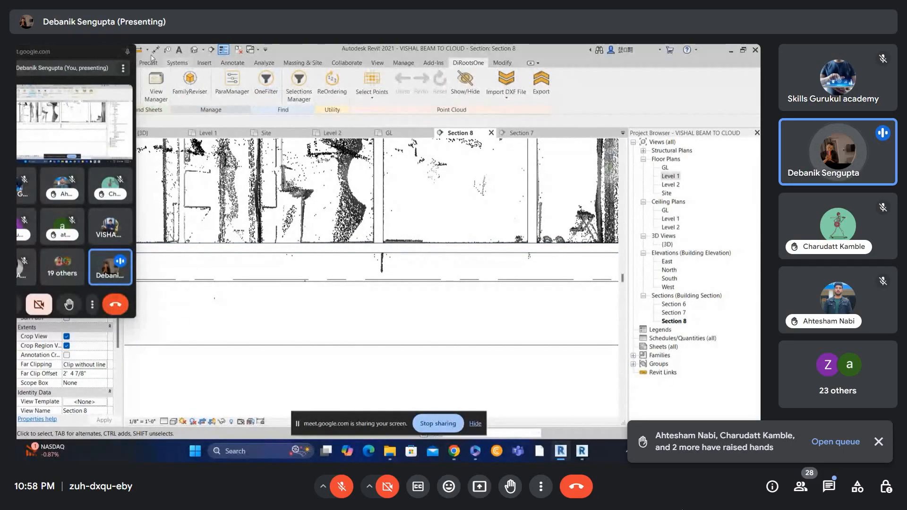
Step: Open the default 3D view to look at the house roofs within the point cloud
click(194, 49)
scroll(402, 251, up, 3)
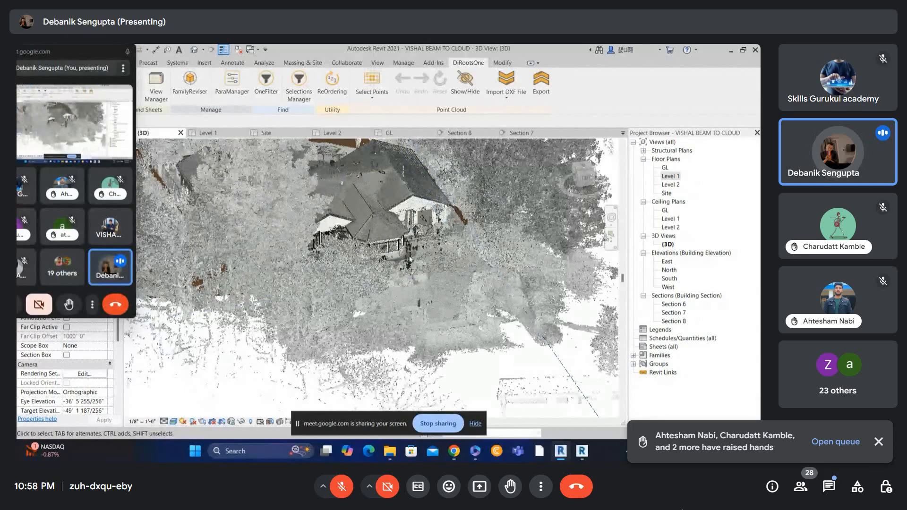
Step: Look over the whole house and terrain model in the 3D view, including the glazed facade and roofs
scroll(392, 308, down, 4)
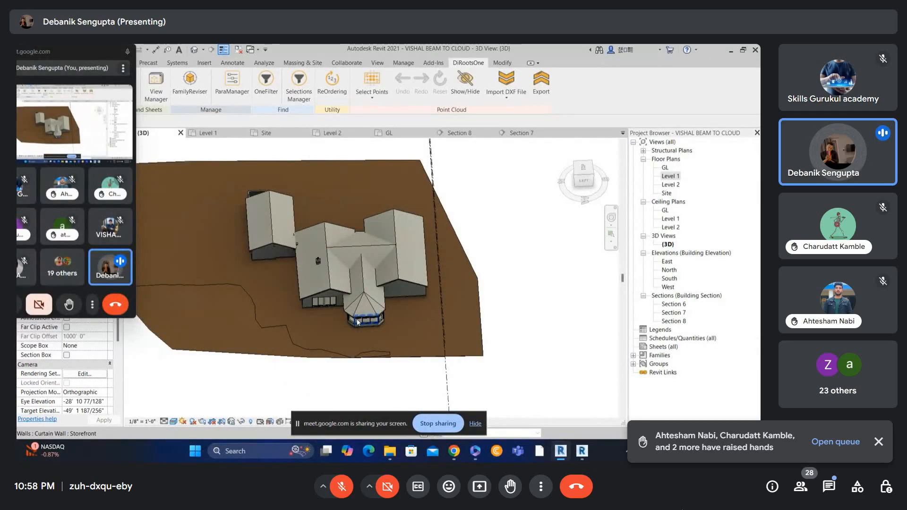
scroll(237, 232, down, 5)
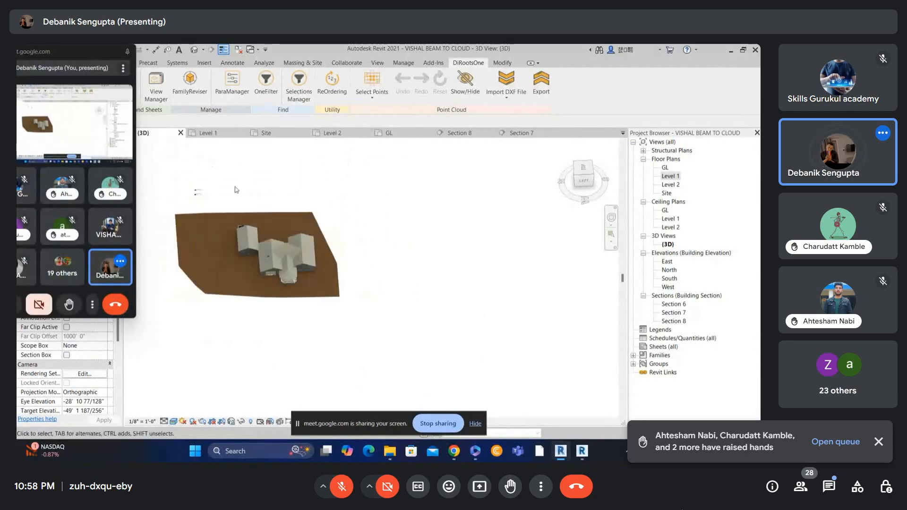
scroll(255, 244, up, 8)
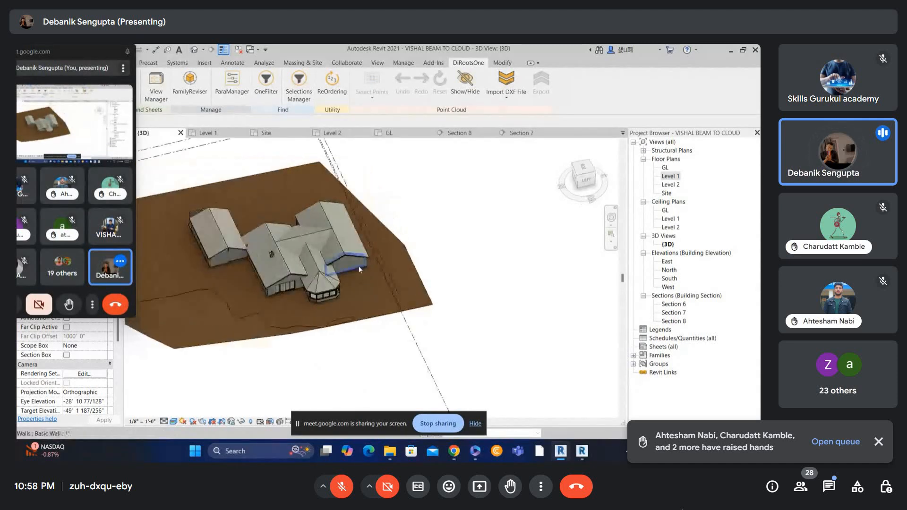
scroll(191, 299, up, 5)
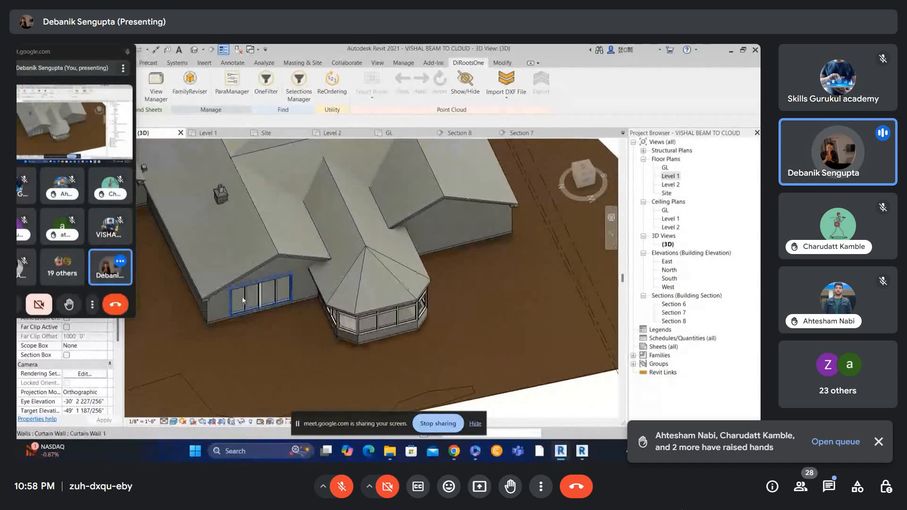
key(v)
key(v)
key(Escape)
scroll(356, 230, down, 4)
middle_drag(356, 230, 212, 282)
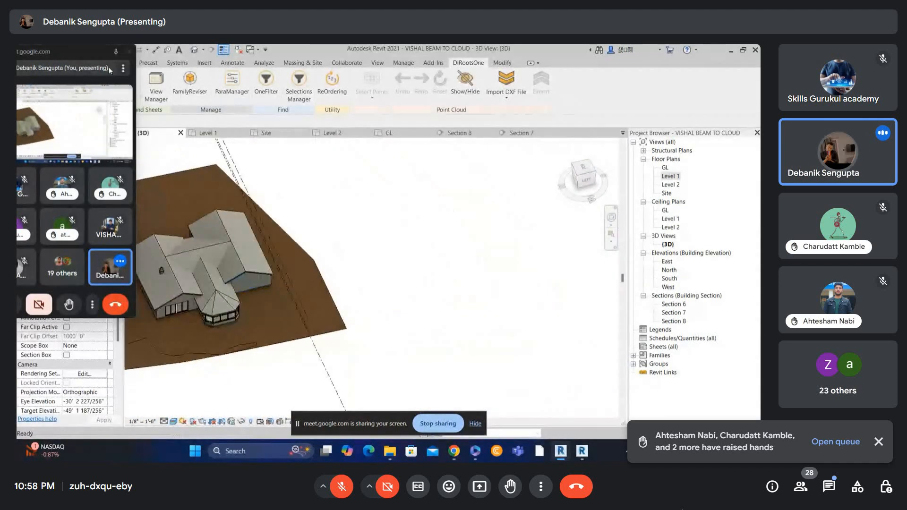
Step: Create a rectangular Generic - 12" floor on Level 1 in the empty area beside the terrain, about 1,495 SF
drag(93, 54, 751, 444)
click(59, 63)
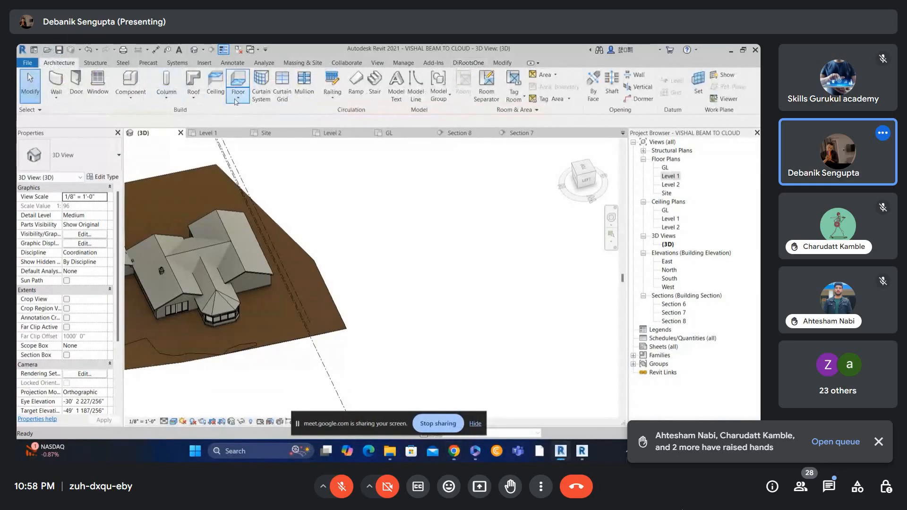
click(237, 81)
click(489, 74)
click(397, 159)
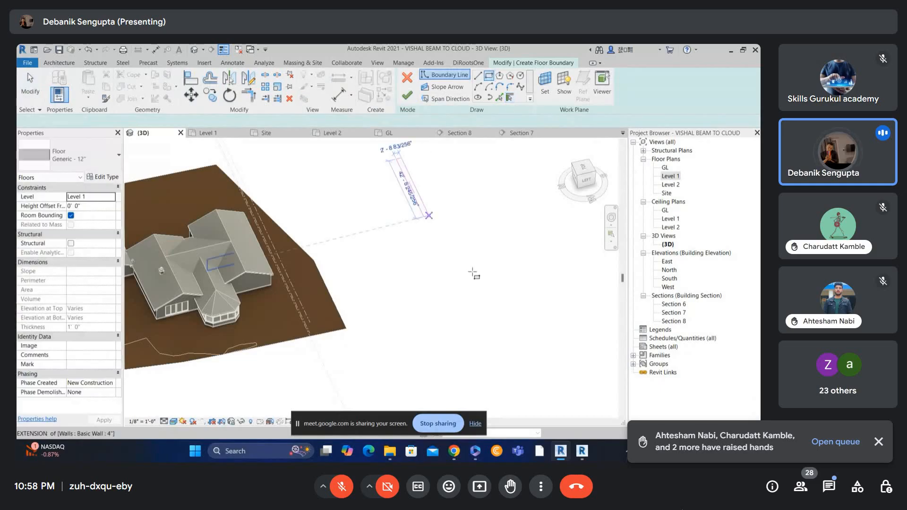
click(490, 290)
click(406, 95)
shift+middle_drag(403, 212, 415, 262)
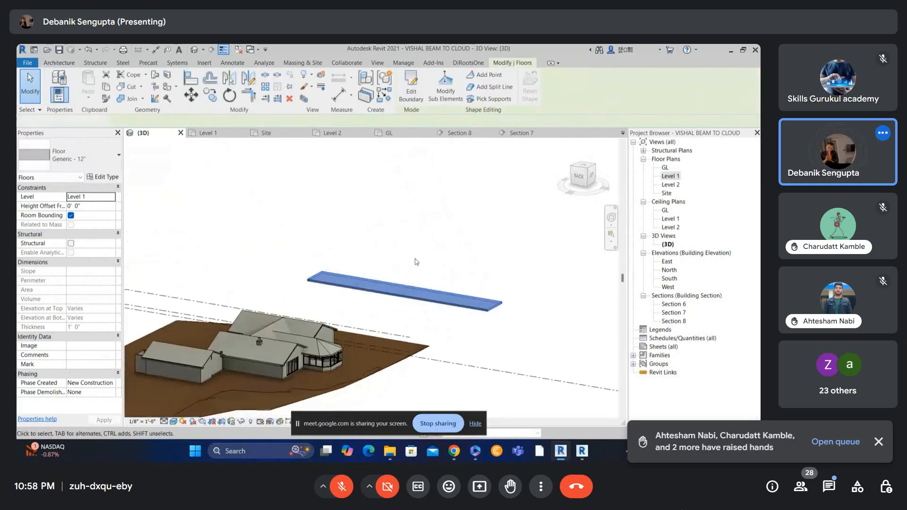
Step: Raise one corner of the new floor above the others with Modify Sub Elements
scroll(415, 261, up, 1)
click(415, 261)
click(403, 297)
click(444, 88)
scroll(451, 305, up, 2)
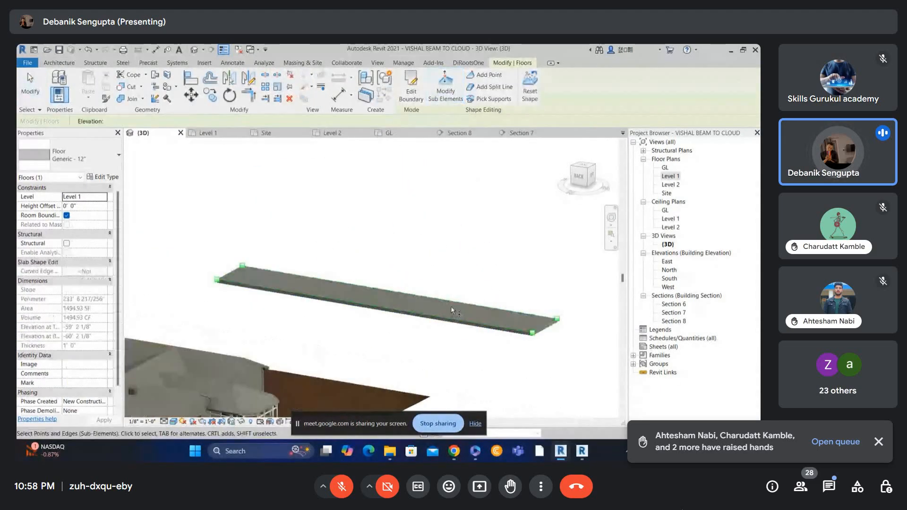
shift+middle_drag(451, 305, 471, 325)
click(470, 305)
click(517, 335)
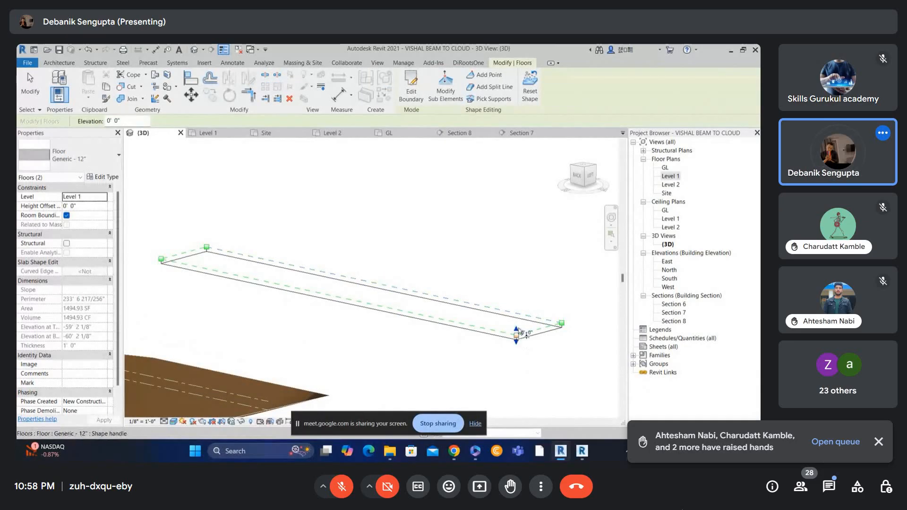
drag(518, 331, 517, 312)
shift+middle_drag(518, 313, 451, 252)
key(Escape)
scroll(374, 287, down, 2)
Step: Add several shape points across the interior of the floor's top surface with Add Point
click(347, 290)
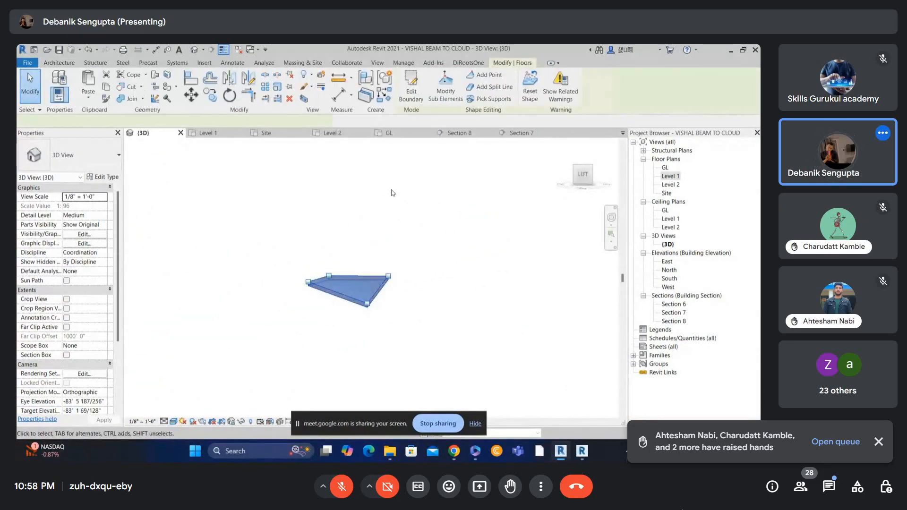
click(445, 88)
click(484, 75)
scroll(346, 287, up, 2)
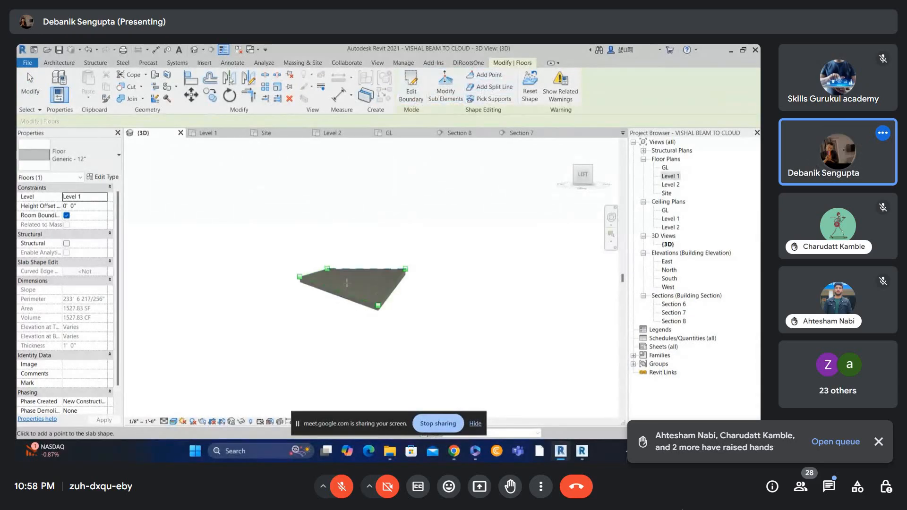
click(346, 282)
scroll(372, 263, up, 3)
shift+middle_drag(373, 263, 383, 253)
click(384, 253)
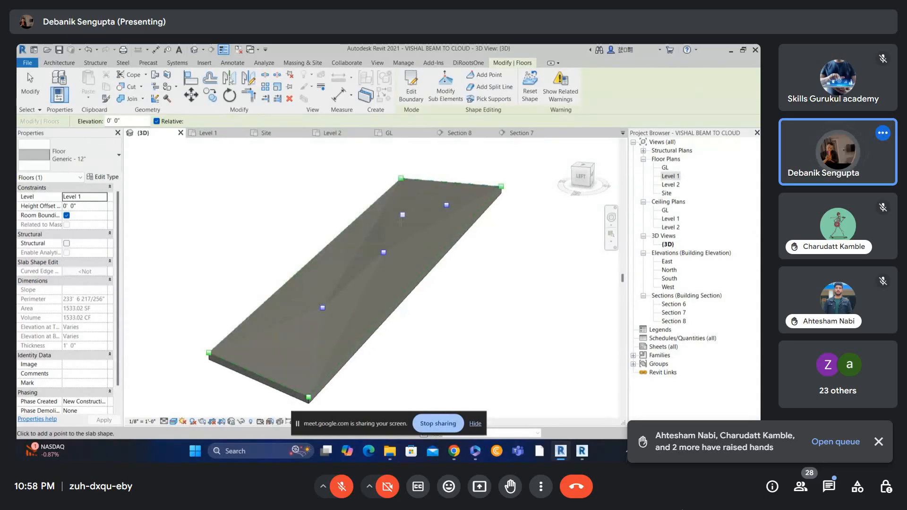
key(Escape)
key(Escape)
Step: Examine the reshaped floor's faceted surface from different angles, and look closely at the house's glazed polygonal bay
shift+middle_drag(253, 352, 320, 276)
click(326, 298)
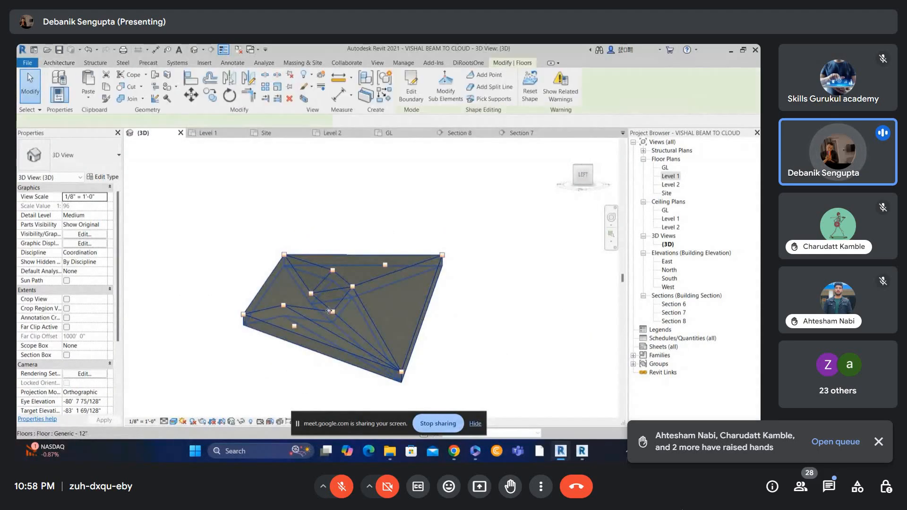
key(Escape)
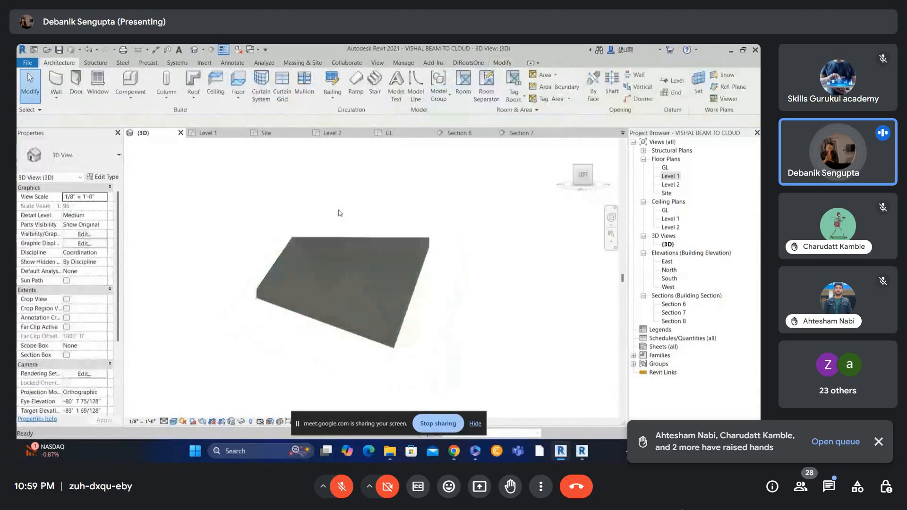
shift+middle_drag(339, 209, 339, 257)
click(339, 257)
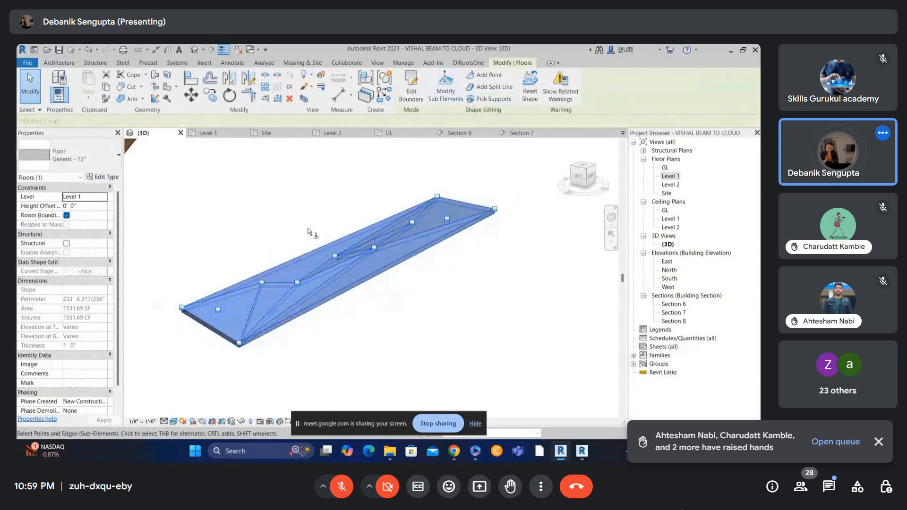
scroll(312, 263, down, 5)
key(Escape)
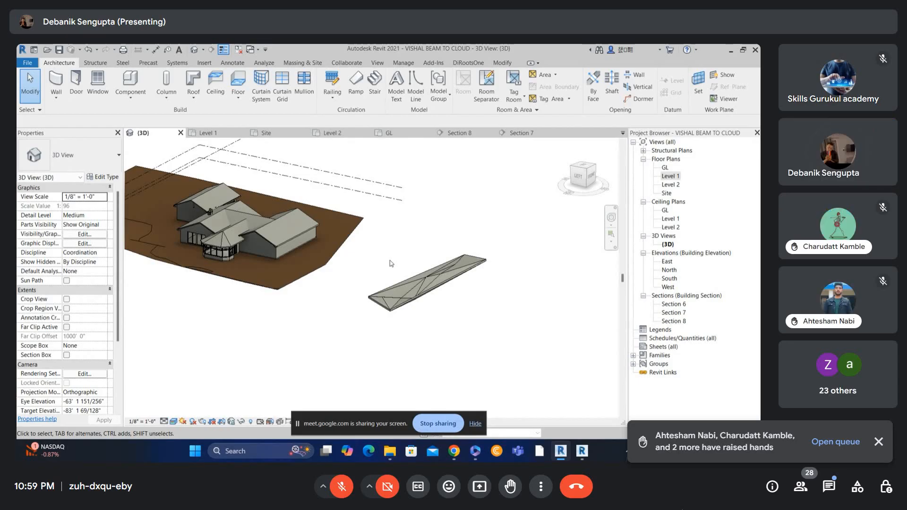
scroll(189, 242, up, 4)
scroll(220, 241, up, 4)
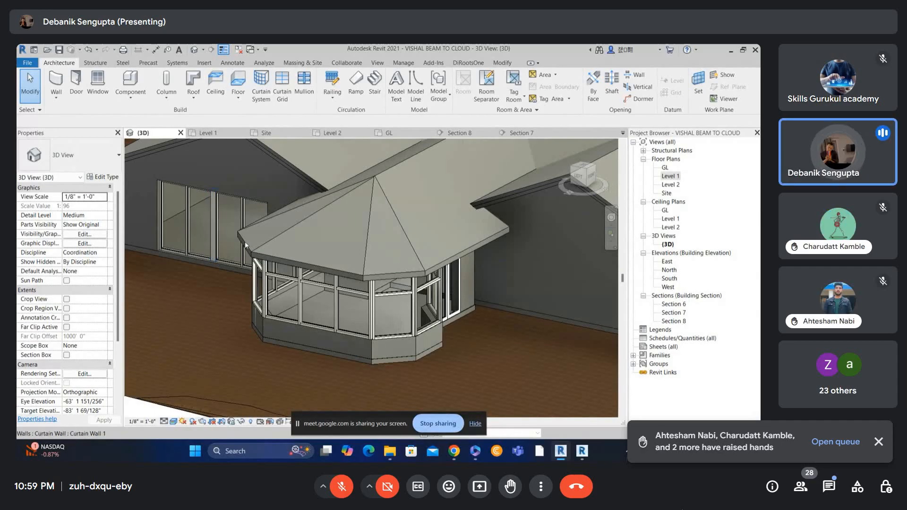
Step: Switch to Chrome and search Google for "double sliding door revit family"
mouse_move(456, 440)
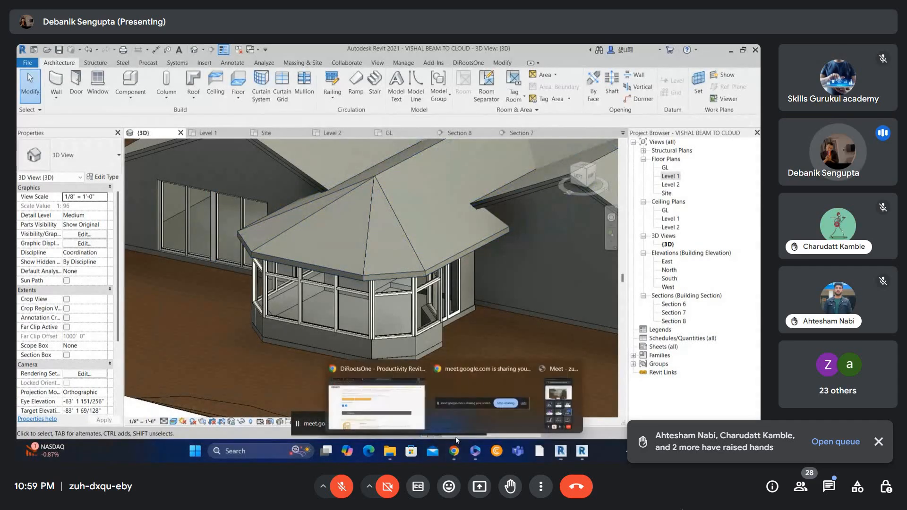
click(396, 401)
click(239, 71)
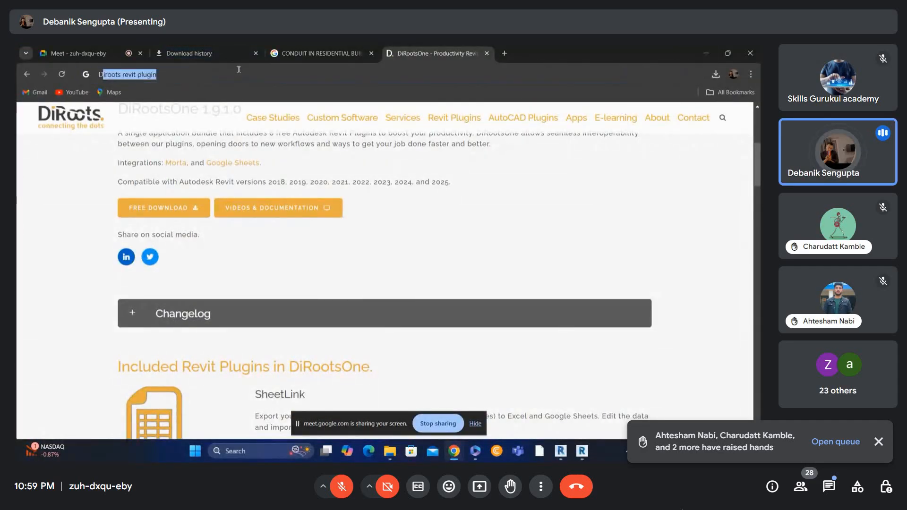
text(D)
text(OUBK)
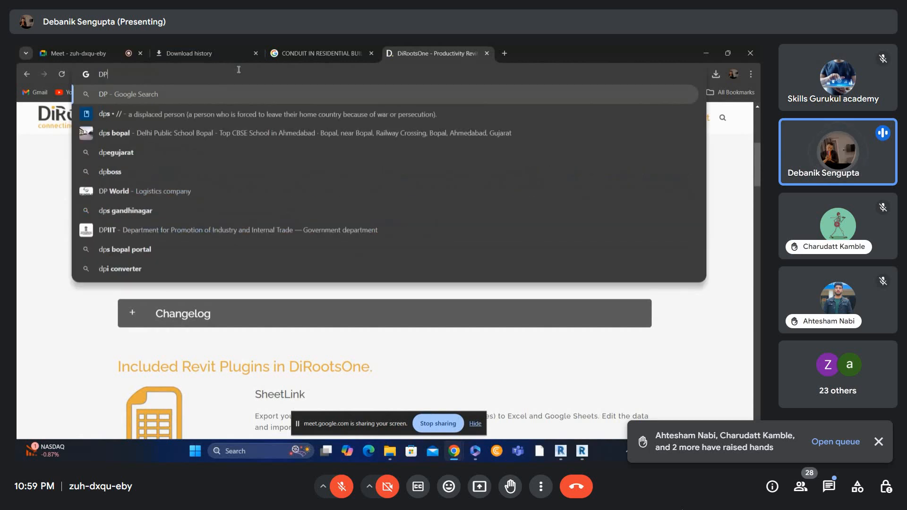
text(\\)
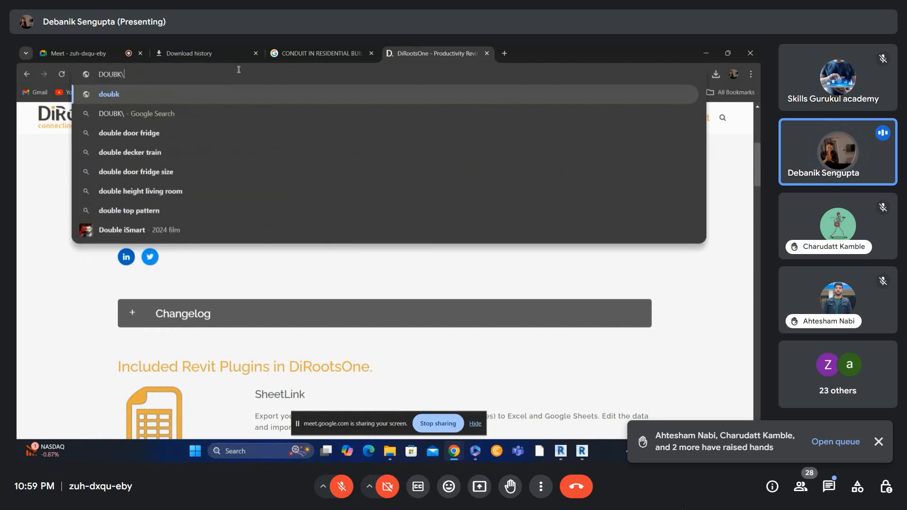
key(BackSpace)
key(BackSpace)
key(BackSpace)
text(LE S)
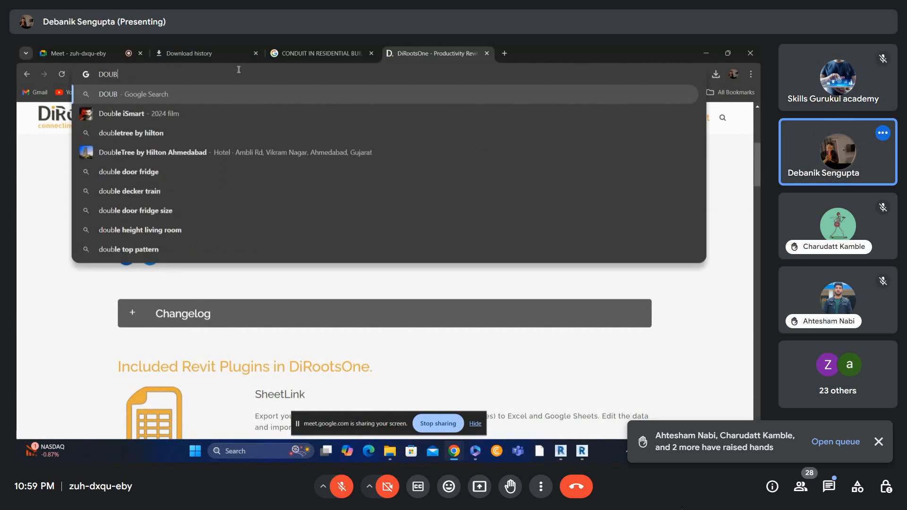
text(LIDING F)
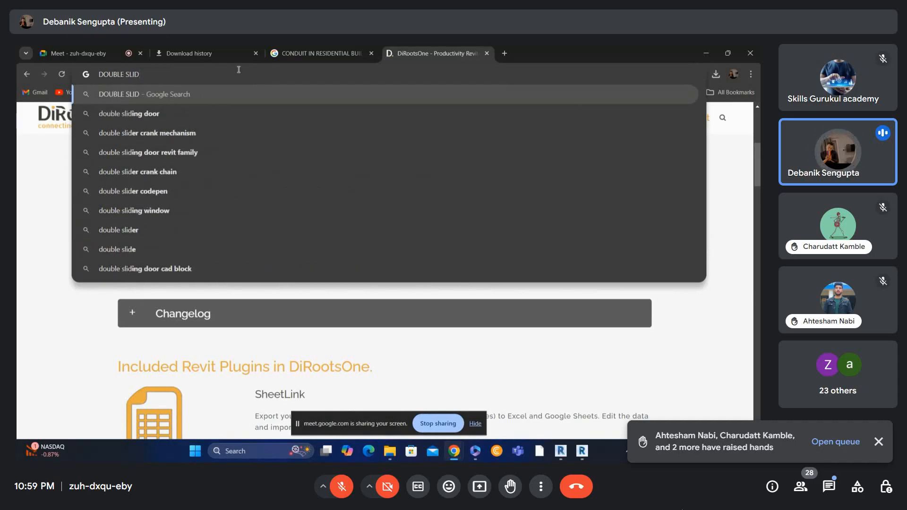
key(BackSpace)
text(DOOR RE)
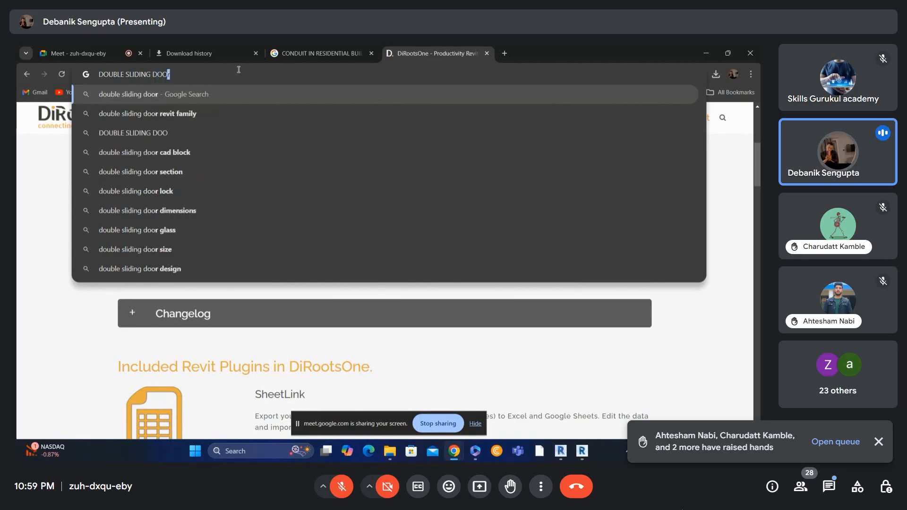
text(VIT )
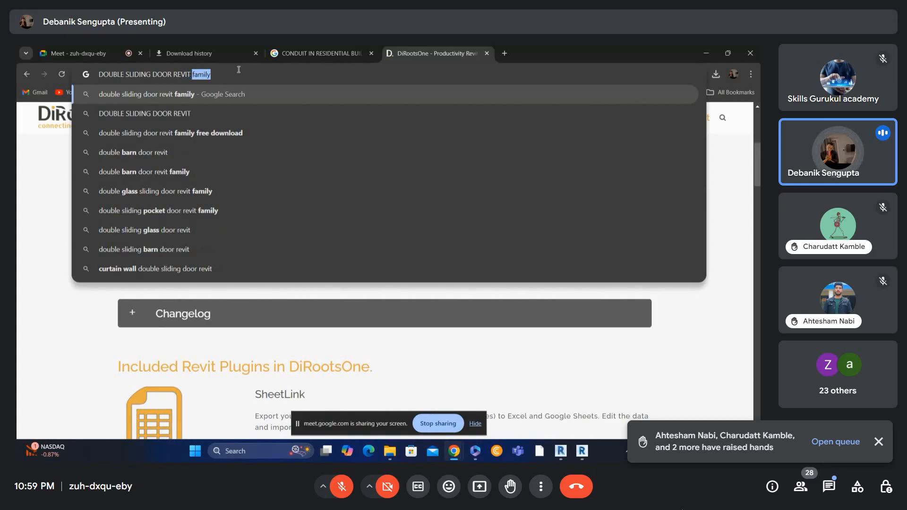
text(FAMILY)
key(Return)
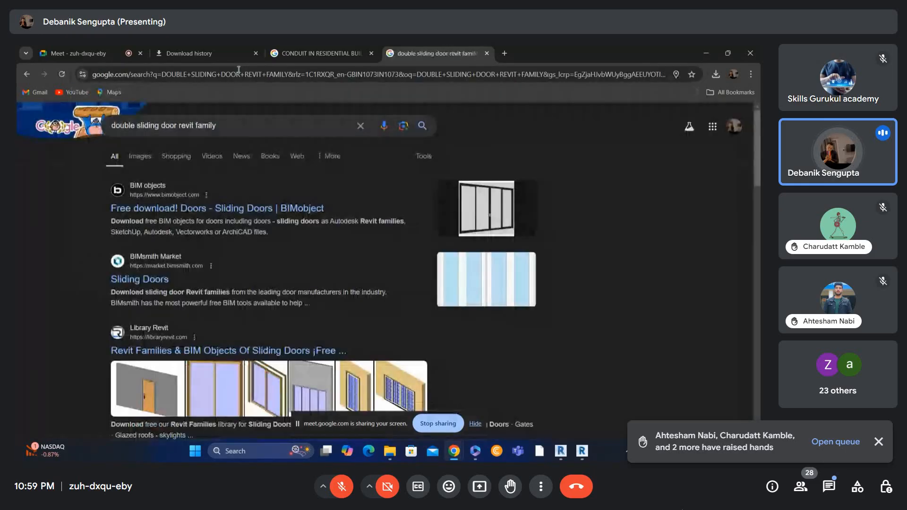
Step: Browse the image results for sliding door Revit families to compare the available door types
click(134, 156)
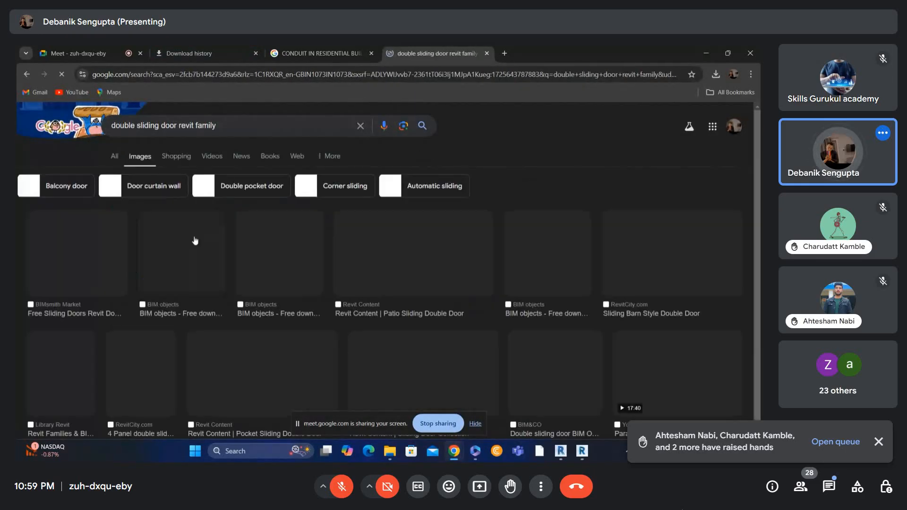
scroll(201, 272, down, 2)
scroll(365, 244, down, 2)
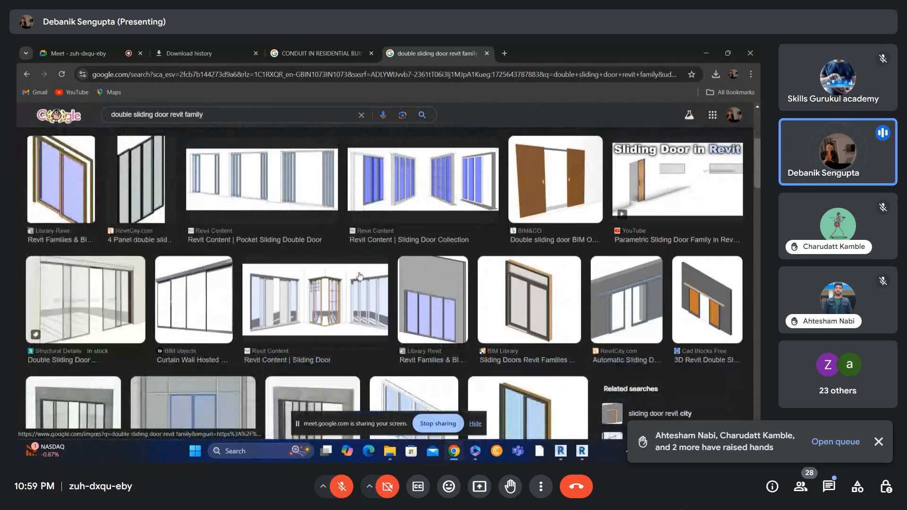
scroll(443, 331, down, 2)
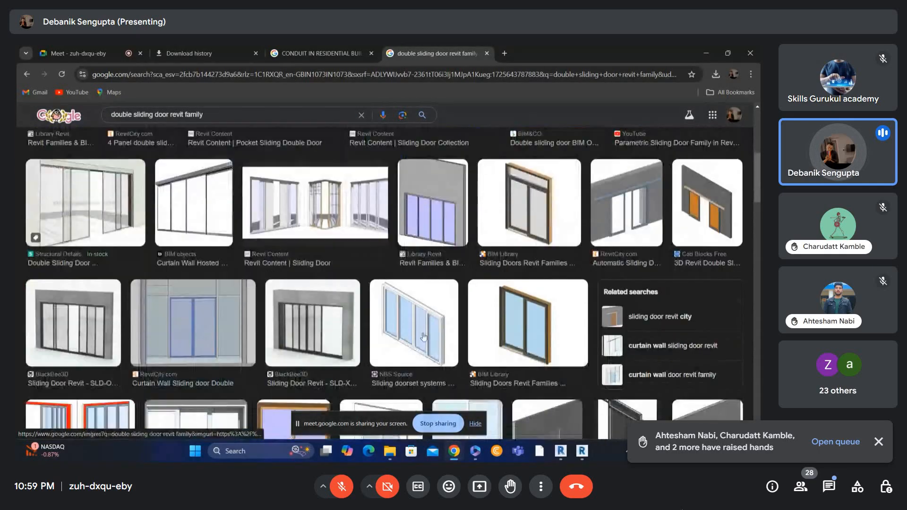
scroll(332, 317, up, 2)
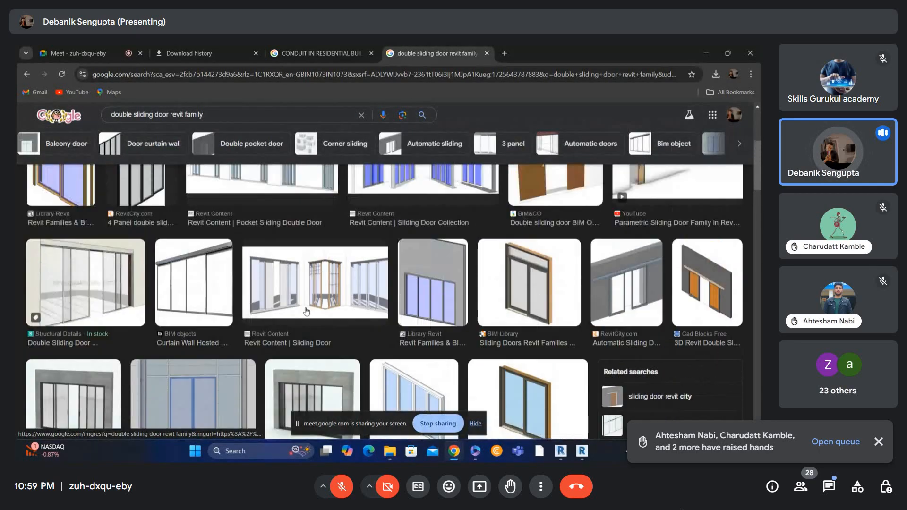
scroll(406, 372, down, 1)
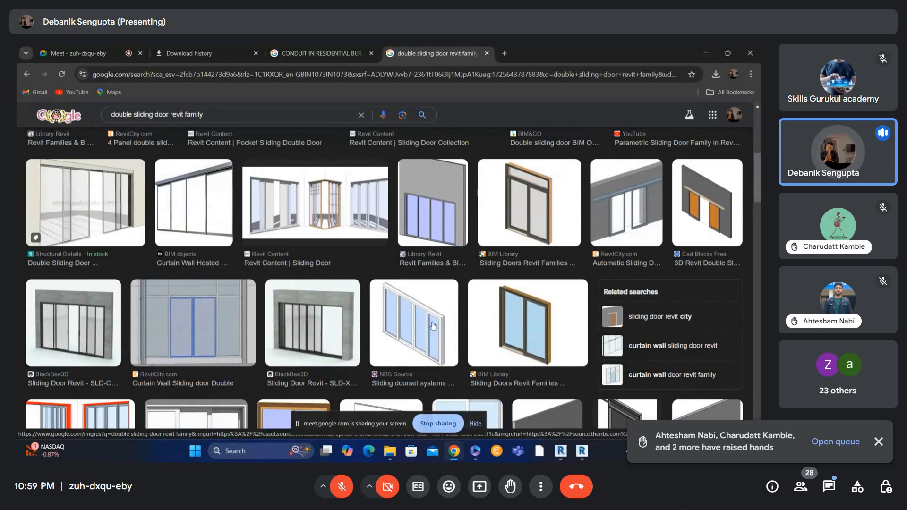
scroll(422, 333, down, 4)
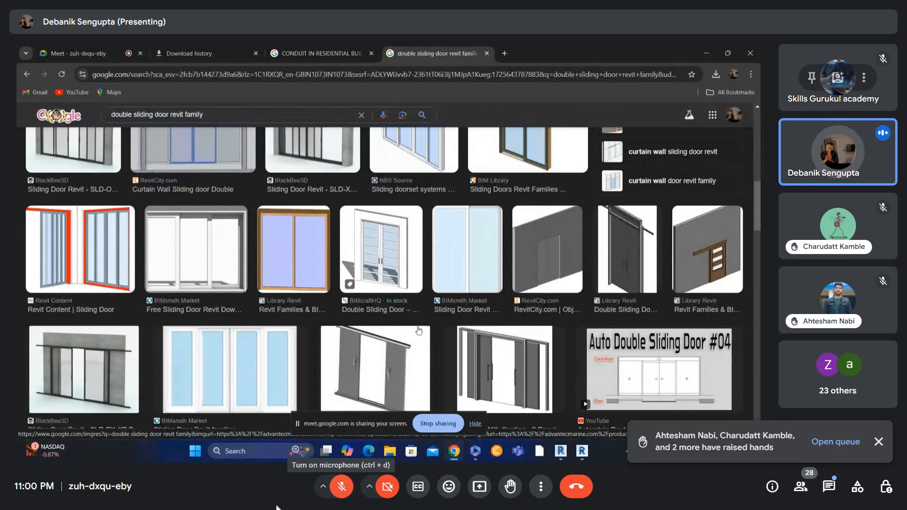
Step: Turn on the Google Meet microphone and dismiss the raised-hands notification
key(ctrl+d)
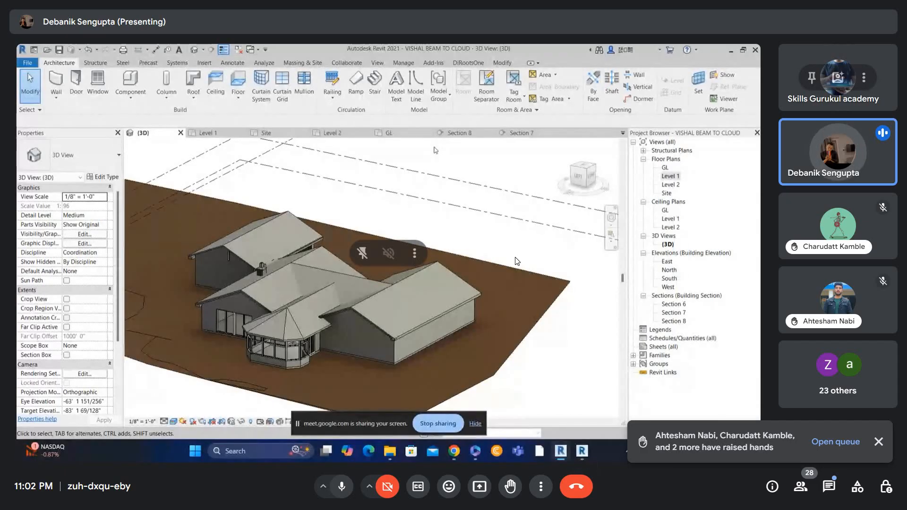
click(879, 440)
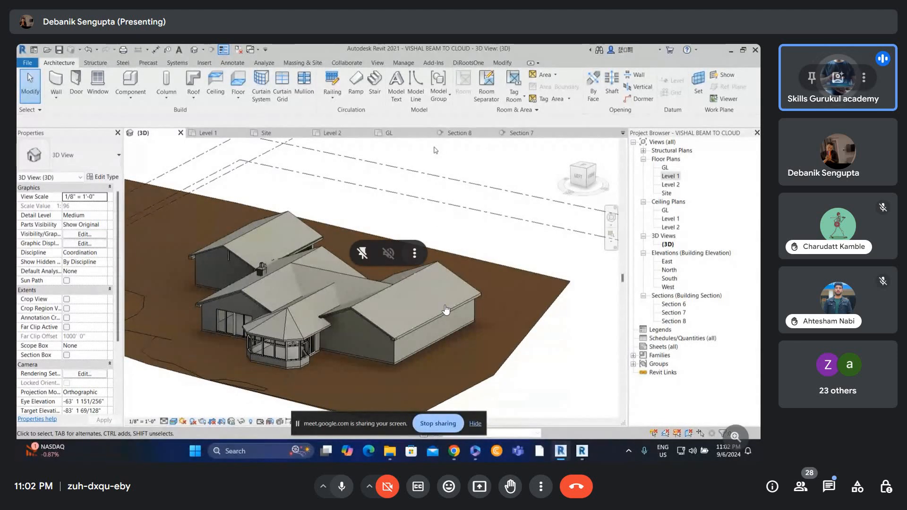
Step: Unpin the presenter's shared screen from the main area of the meeting
click(415, 256)
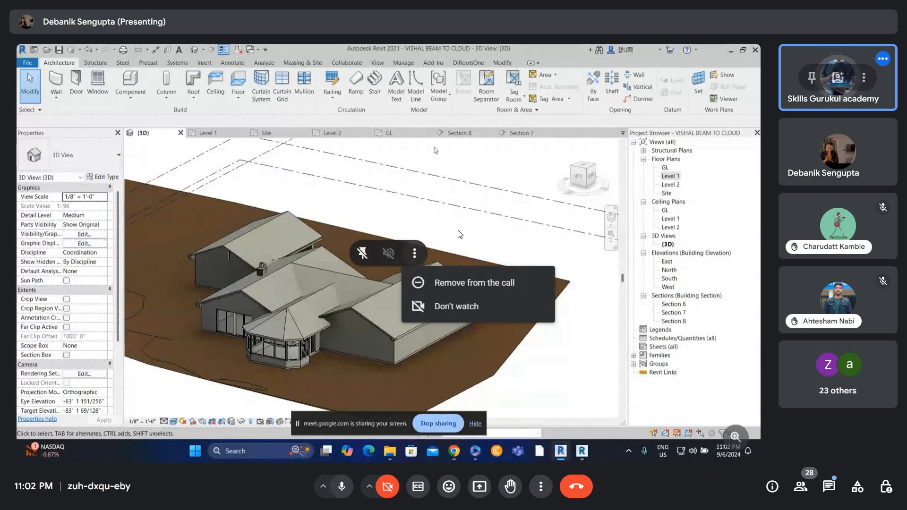
click(362, 253)
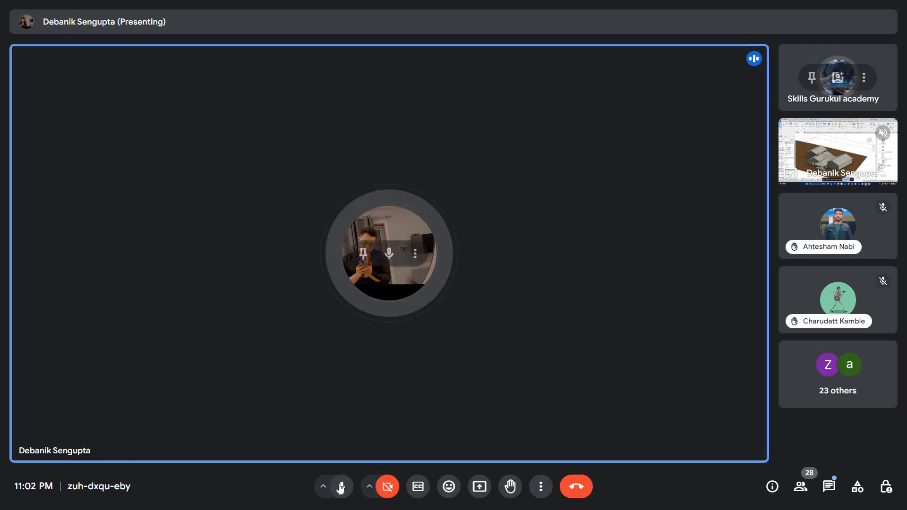
key(ctrl+d)
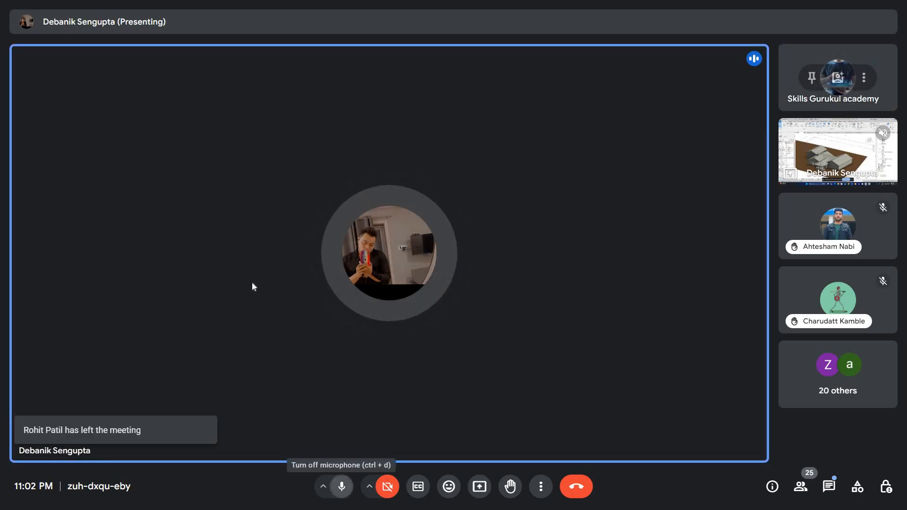